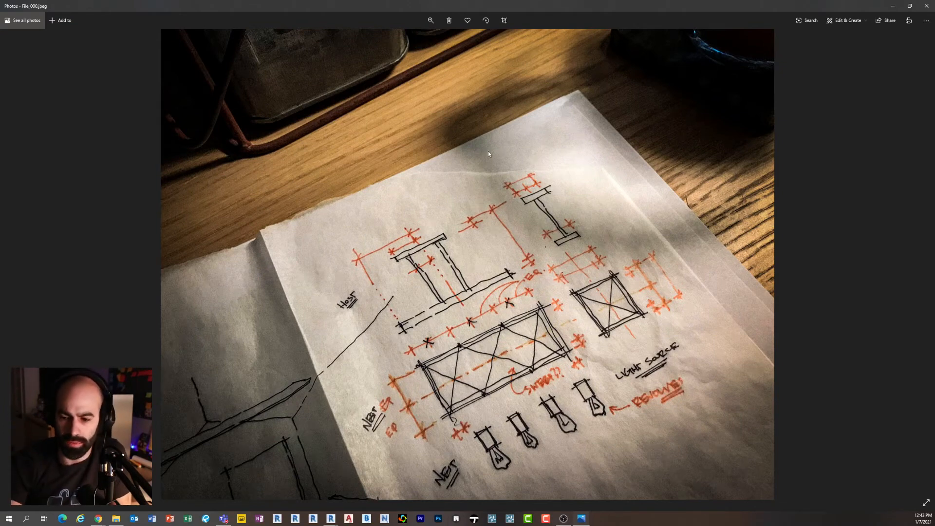
# Switch to the Photos app and examine the light fixture nested family breakdown image, then return to the Revit model
pyautogui.click(898, 8)
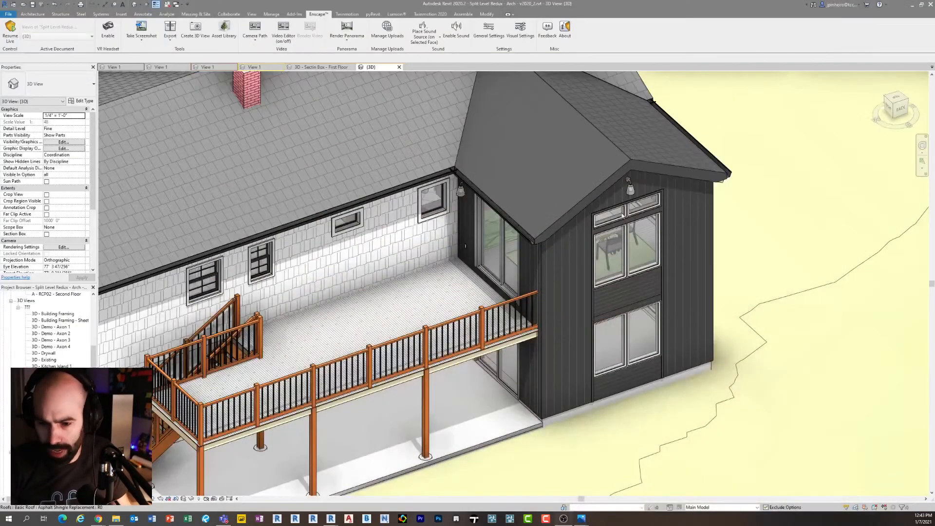
pyautogui.click(582, 519)
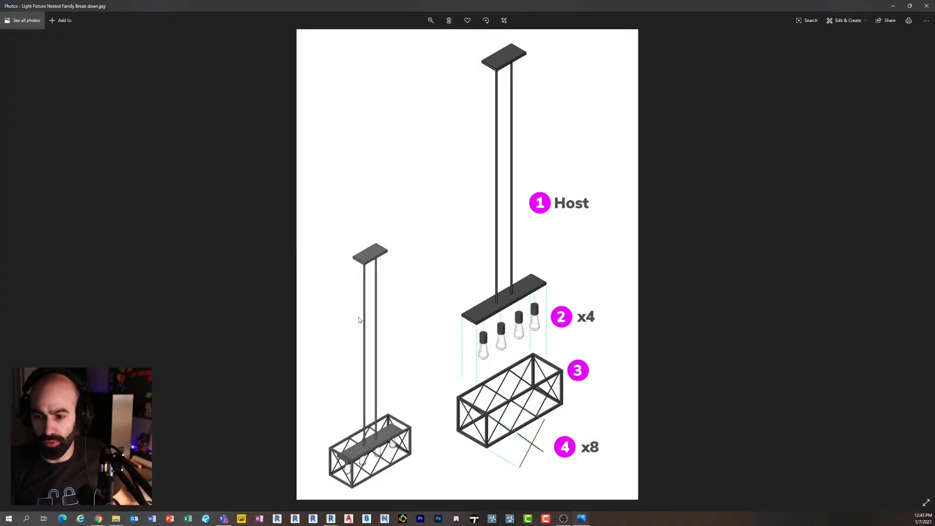
pyautogui.scroll(1, 596, 305)
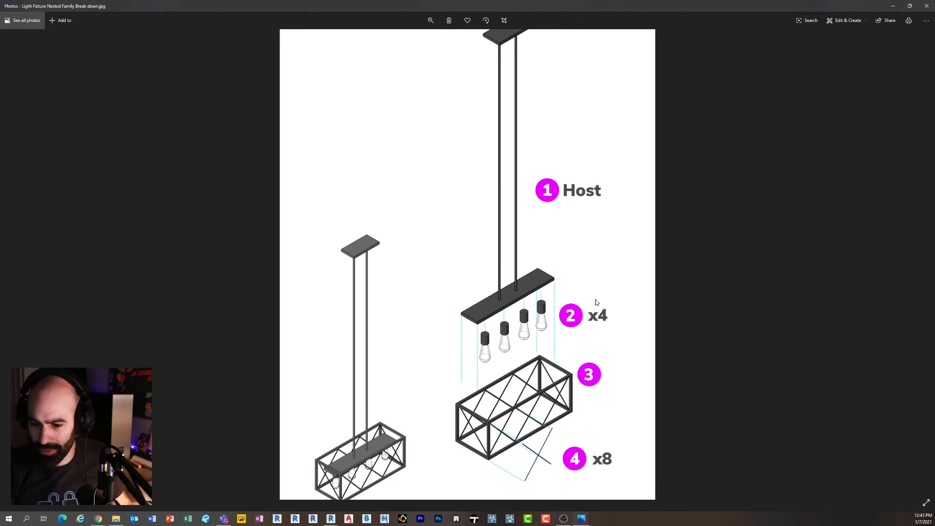
pyautogui.scroll(2, 595, 299)
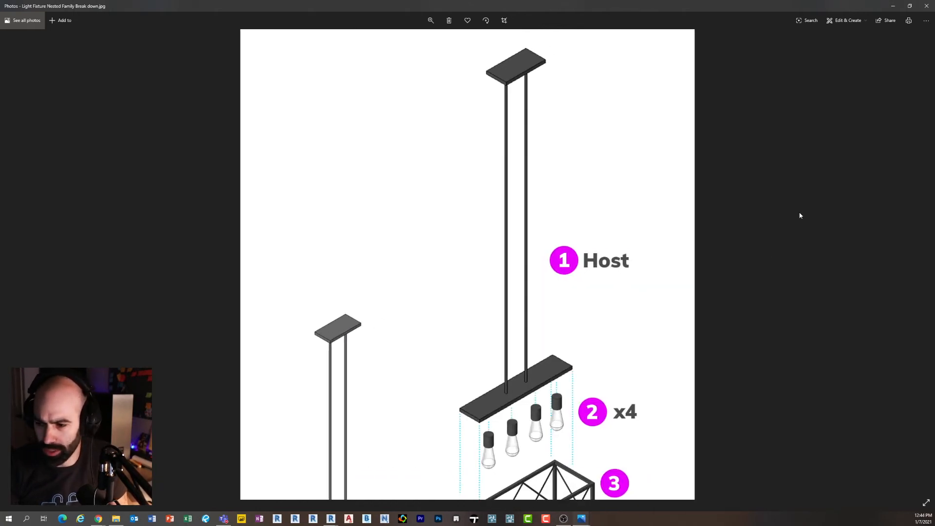
pyautogui.scroll(-3, 705, 255)
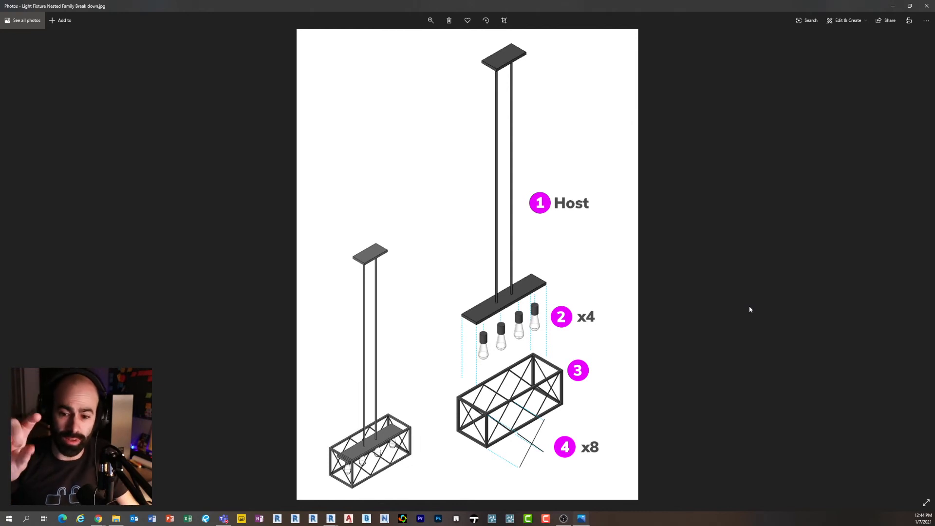
pyautogui.click(893, 6)
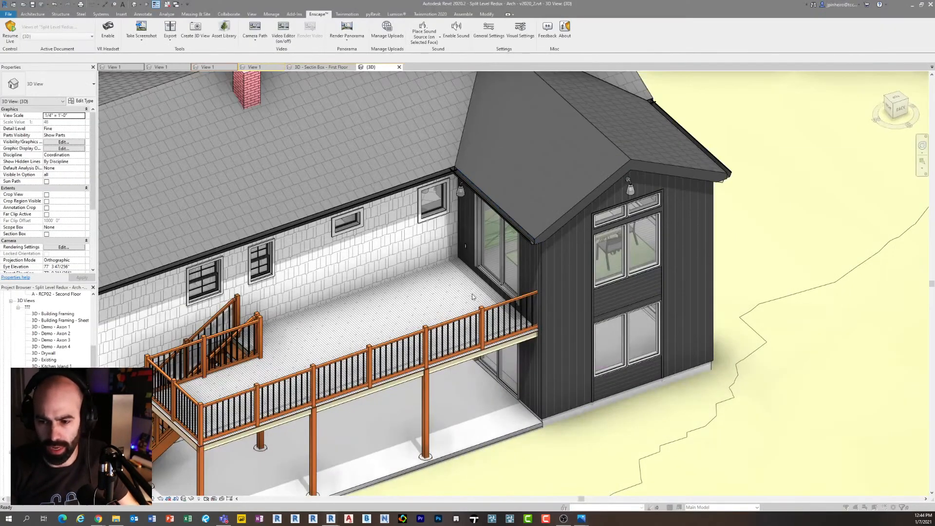
# Examine the dark-sided gable addition and the adjoining deck in the house's 3D view
pyautogui.click(515, 288)
pyautogui.scroll(6, 523, 292)
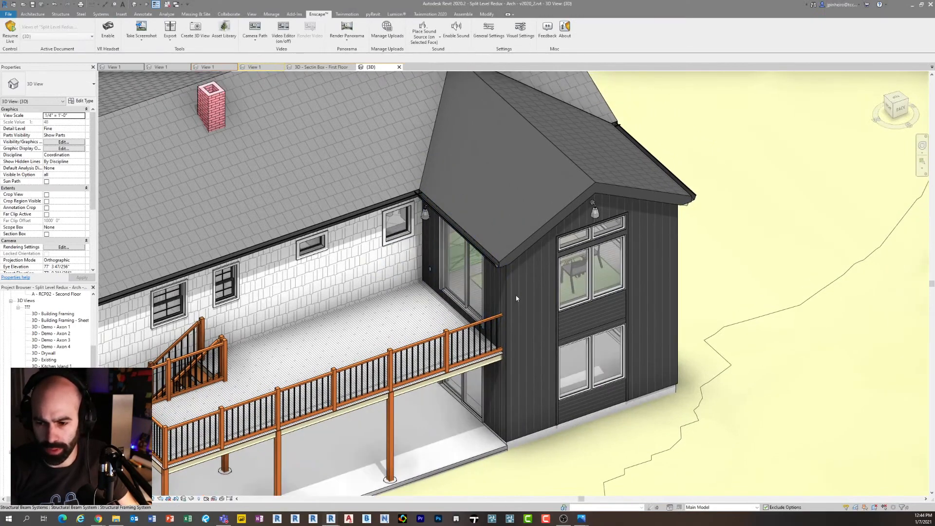
pyautogui.scroll(-1, 517, 290)
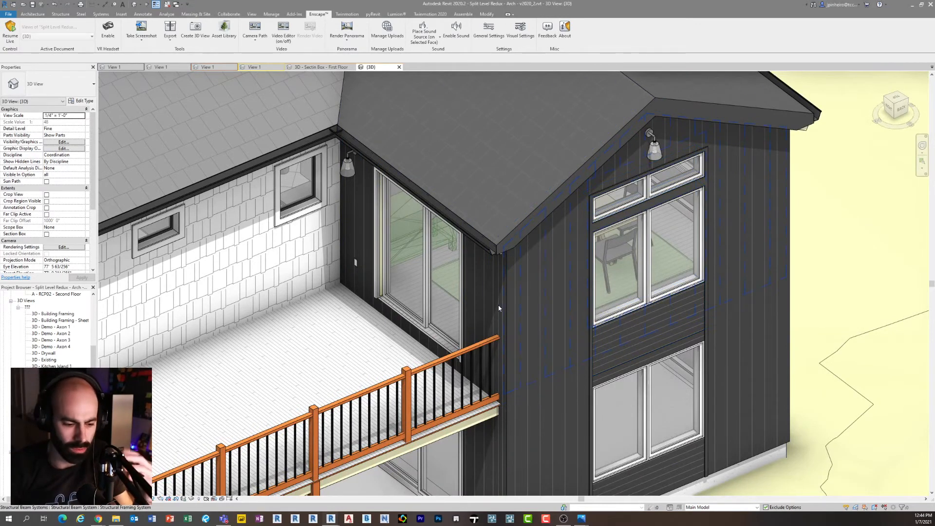
pyautogui.moveTo(517, 332); pyautogui.dragTo(527, 326, button='middle')
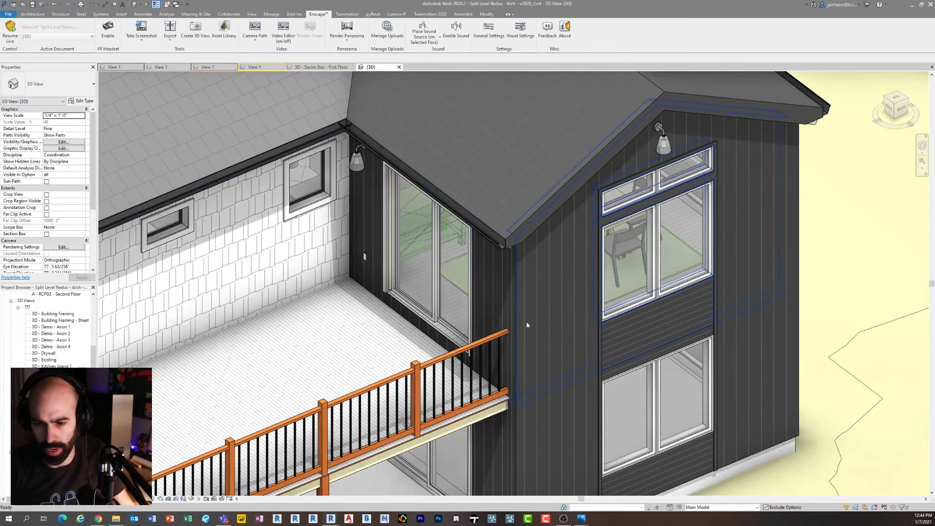
pyautogui.scroll(-2, 568, 328)
pyautogui.scroll(-1, 566, 327)
pyautogui.click(586, 325)
pyautogui.keyDown('shift'); pyautogui.moveTo(586, 323); pyautogui.dragTo(548, 283, button='middle'); pyautogui.keyUp('shift')
pyautogui.scroll(3, 549, 282)
pyautogui.press('Escape')
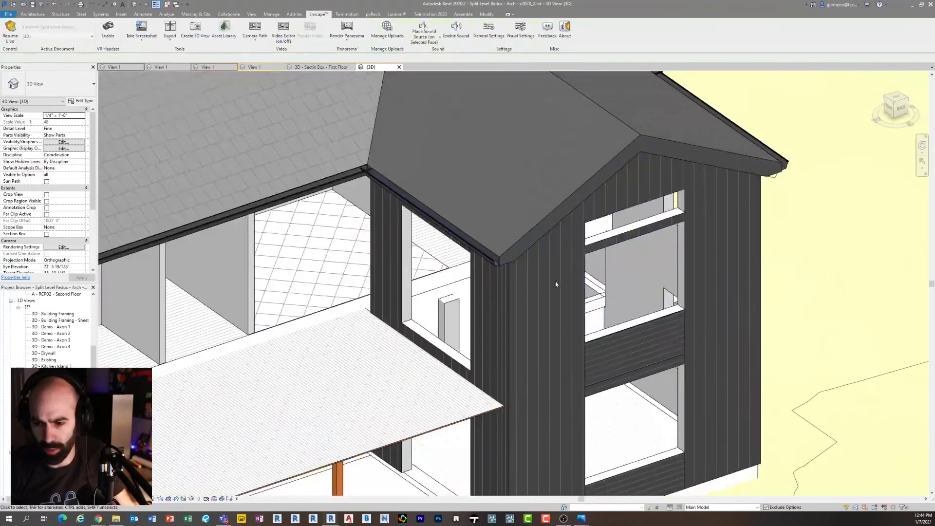
pyautogui.moveTo(612, 294); pyautogui.dragTo(615, 269, button='middle')
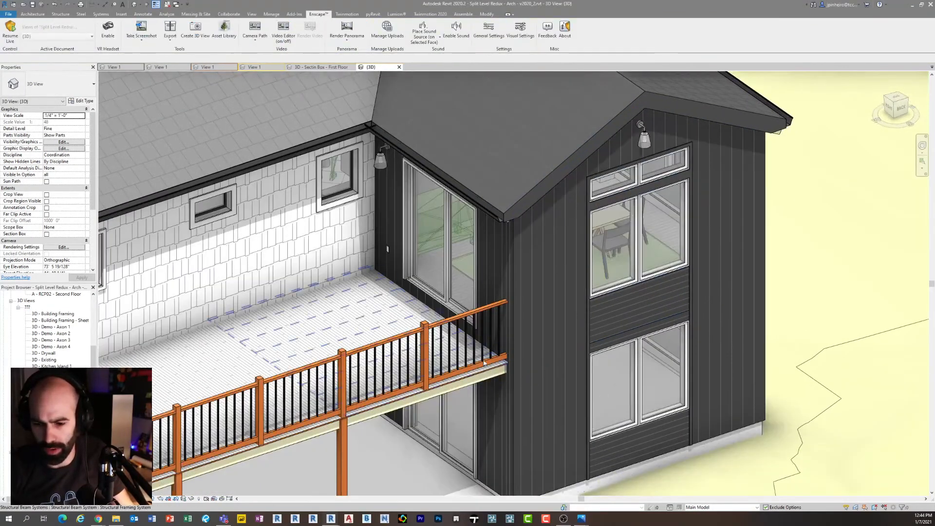
pyautogui.scroll(-2, 475, 349)
pyautogui.scroll(2, 497, 336)
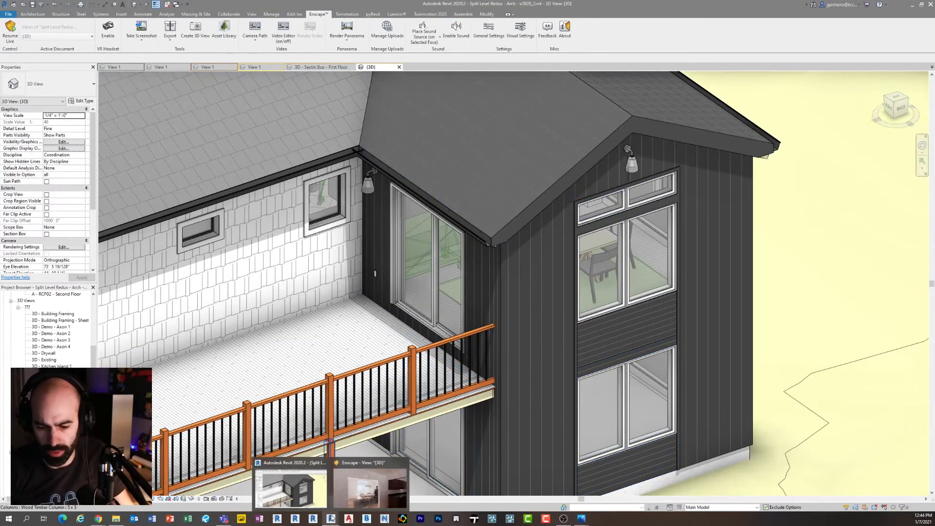
# Switch to the Enscape window and walk through the dining room to examine the pendant fixture above the table
pyautogui.click(365, 493)
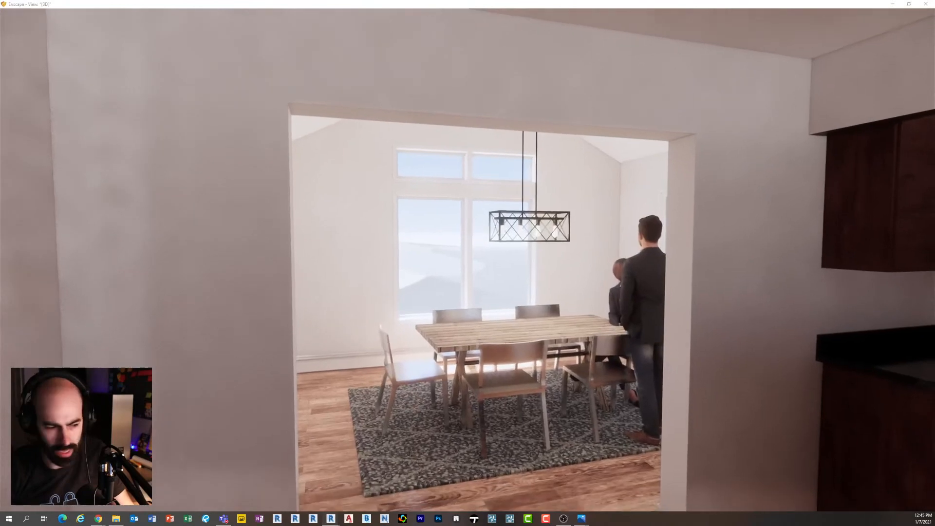
pyautogui.press('w')
pyautogui.press('a')
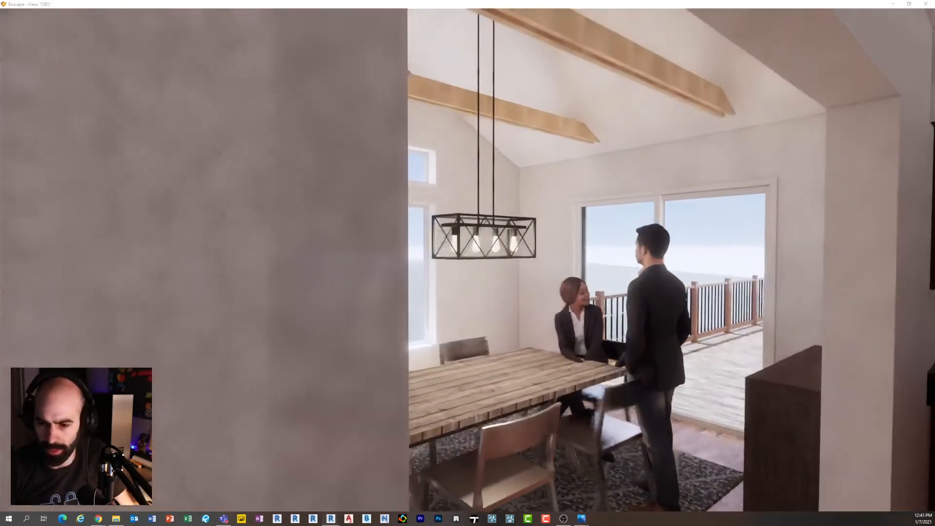
pyautogui.press('d')
pyautogui.press('w')
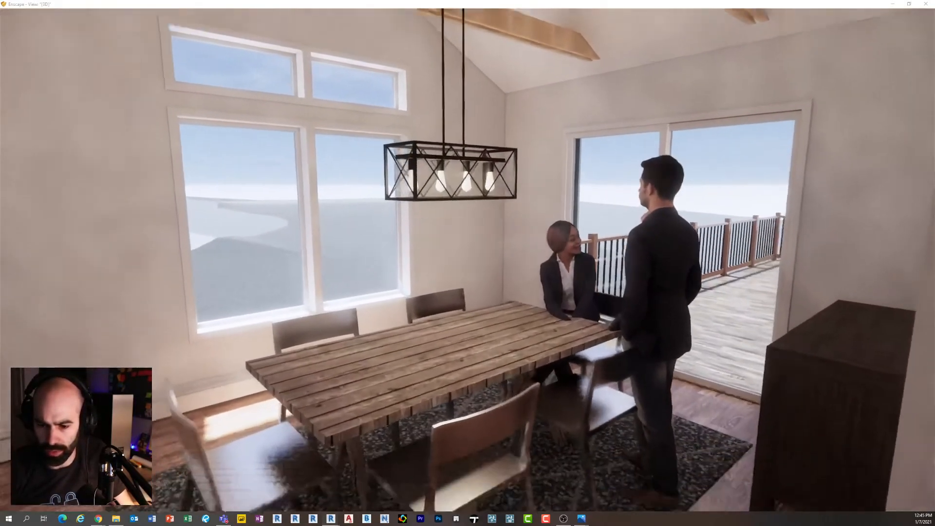
pyautogui.press('a')
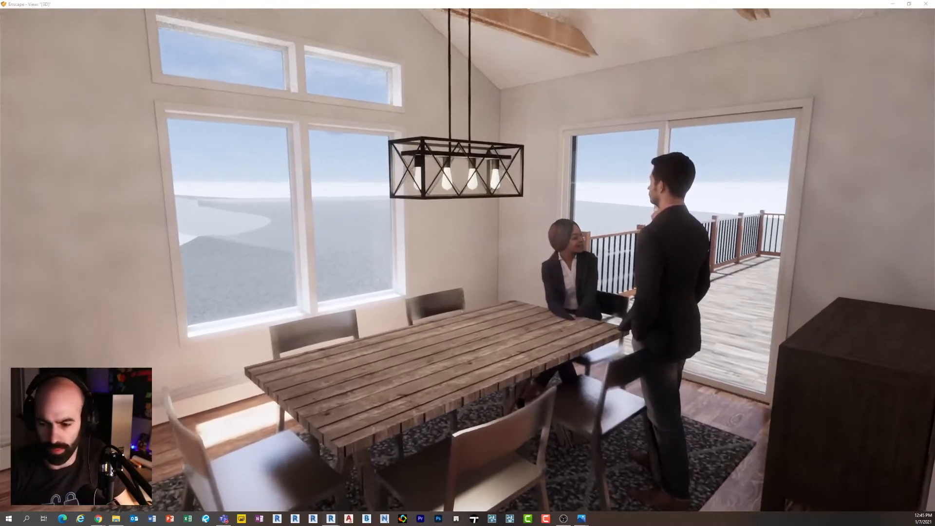
pyautogui.press('d')
pyautogui.press('s')
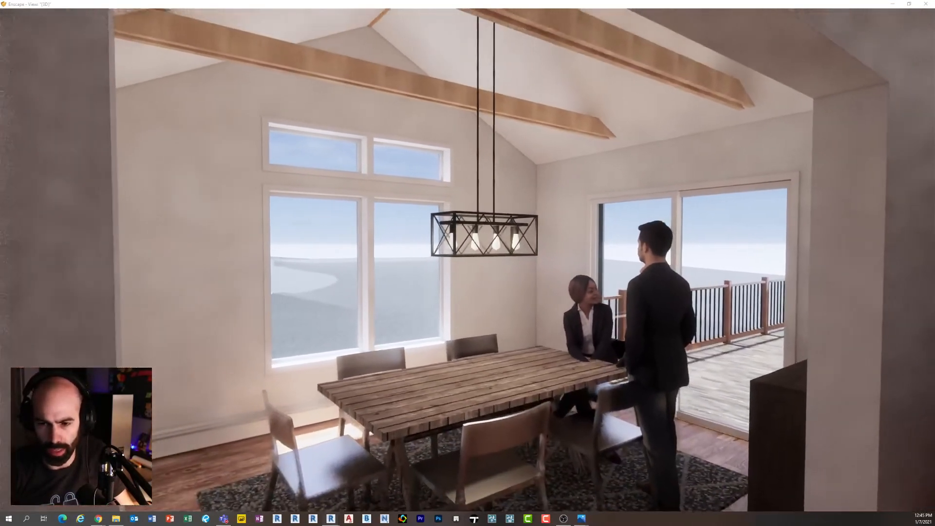
pyautogui.press('w')
pyautogui.press('d')
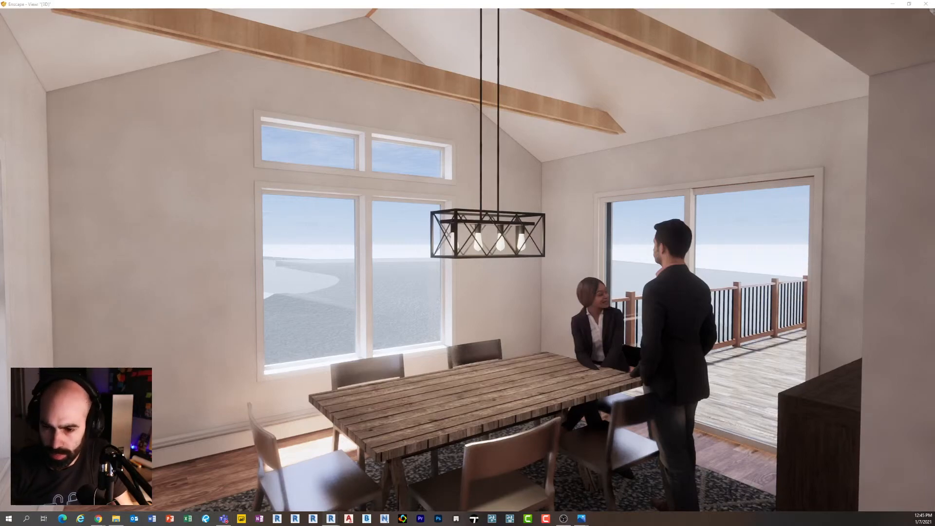
pyautogui.press('w')
pyautogui.press('a')
pyautogui.moveTo(496, 292)
pyautogui.mouseDown()
pyautogui.moveTo(726, 293)
pyautogui.moveTo(482, 292)
pyautogui.mouseUp()
pyautogui.press('d')
pyautogui.press('w')
pyautogui.press('s')
pyautogui.click(892, 4)
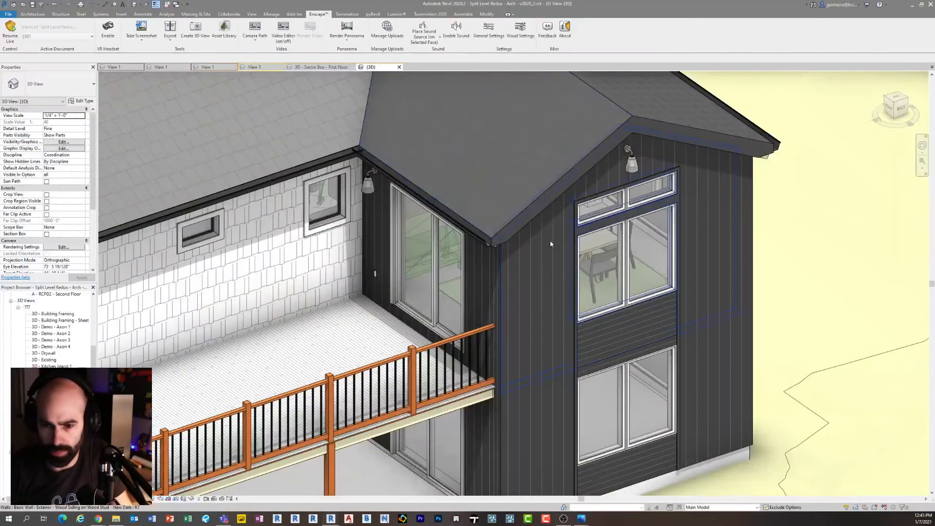
# Switch to the 4 Light Dining Room Fixture family's 3D view and examine the cage and bulbs up close
pyautogui.click(124, 70)
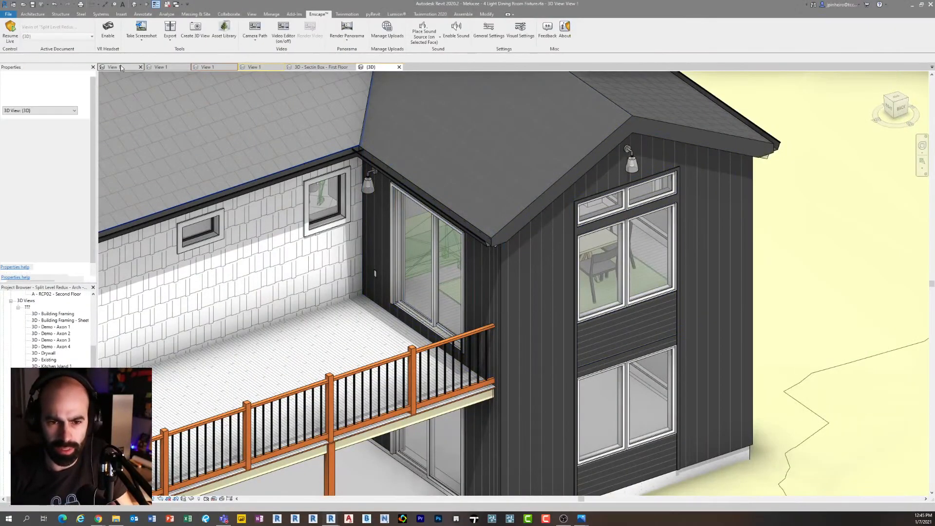
pyautogui.keyDown('shift'); pyautogui.moveTo(329, 239); pyautogui.dragTo(352, 255, button='middle'); pyautogui.keyUp('shift')
pyautogui.scroll(-2, 352, 253)
pyautogui.moveTo(450, 193); pyautogui.dragTo(458, 240, button='middle')
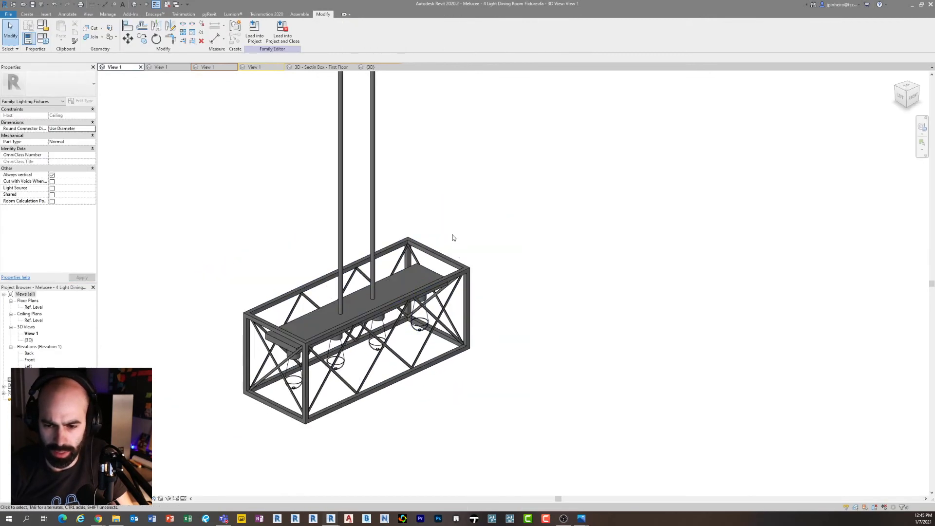
pyautogui.scroll(3, 457, 240)
pyautogui.scroll(-3, 528, 272)
pyautogui.moveTo(560, 243); pyautogui.dragTo(512, 273, button='middle')
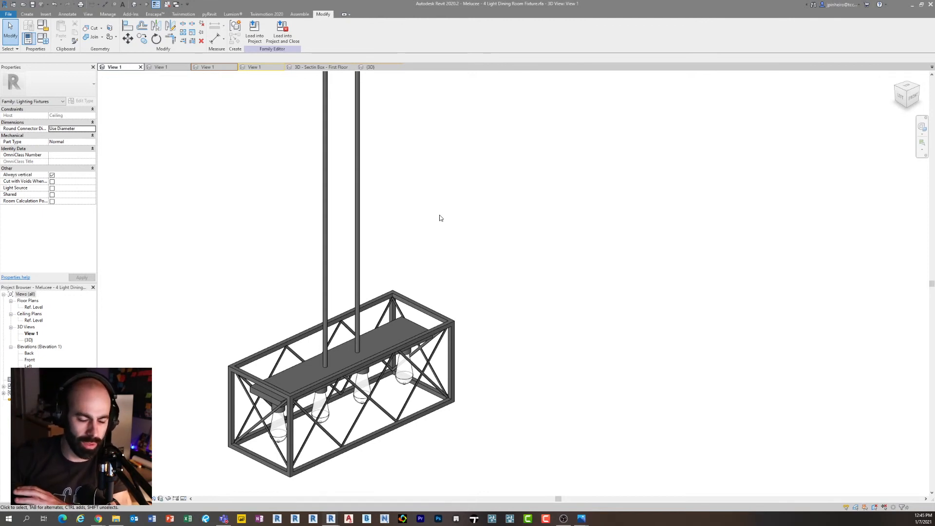
pyautogui.scroll(-5, 396, 273)
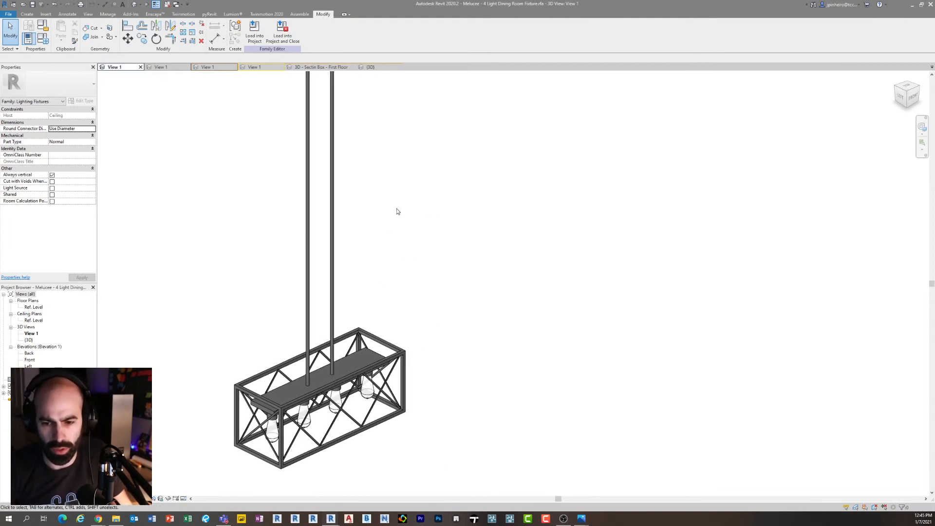
# Inspect the fixture's host extrusions and its nested cage by selecting the canopy, rods and cage parts
pyautogui.click(335, 150)
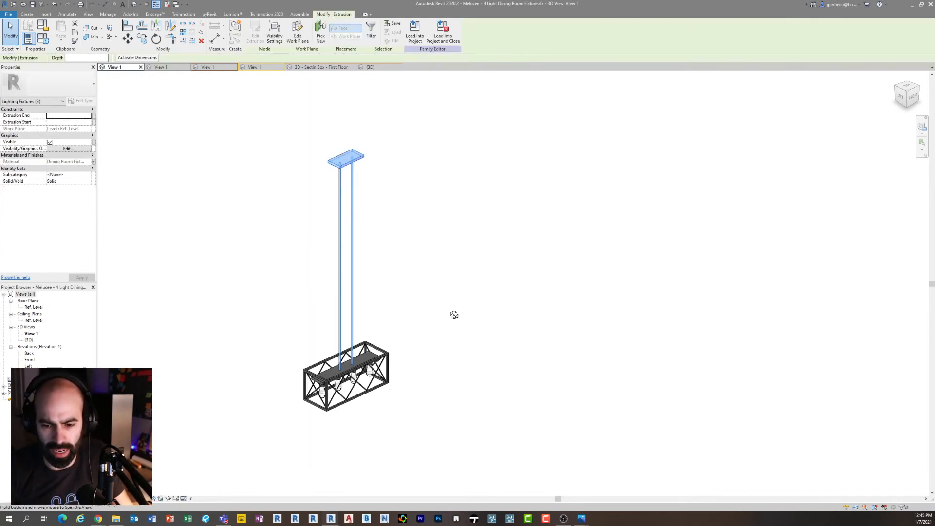
pyautogui.keyDown('shift'); pyautogui.moveTo(454, 309); pyautogui.dragTo(404, 318, button='middle'); pyautogui.keyUp('shift')
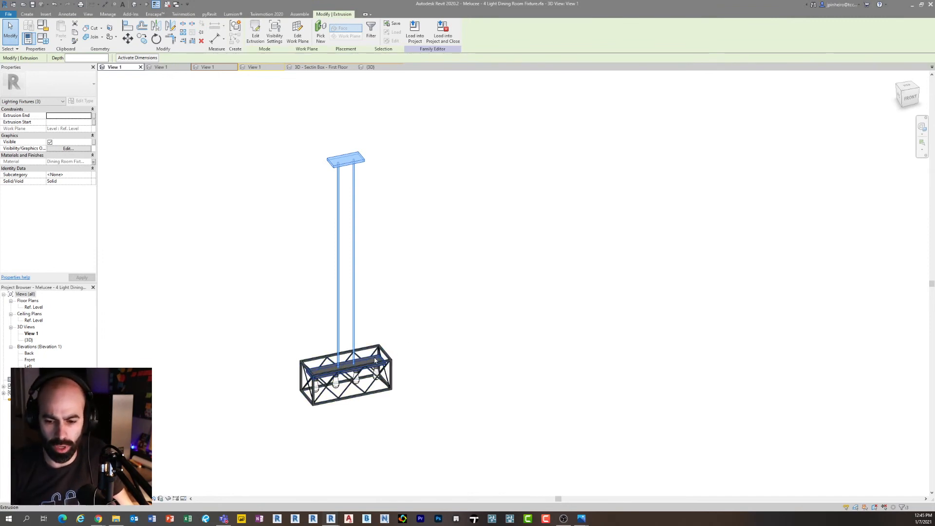
pyautogui.click(354, 364)
pyautogui.click(400, 244)
pyautogui.scroll(2, 384, 344)
pyautogui.keyDown('shift'); pyautogui.moveTo(384, 344); pyautogui.dragTo(402, 350, button='middle'); pyautogui.keyUp('shift')
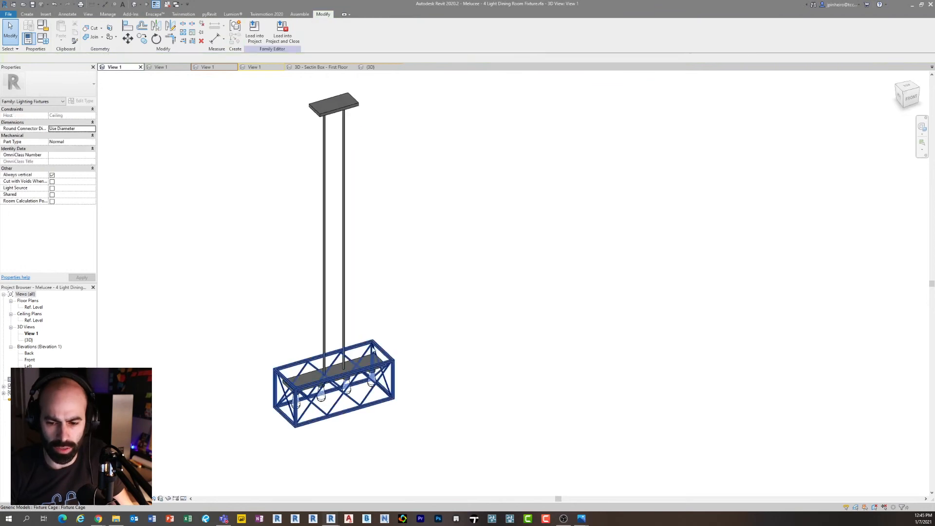
pyautogui.click(368, 357)
pyautogui.keyDown('shift'); pyautogui.moveTo(373, 275); pyautogui.dragTo(388, 163, button='middle'); pyautogui.keyUp('shift')
pyautogui.click(354, 144)
pyautogui.moveTo(427, 263); pyautogui.dragTo(298, 227)
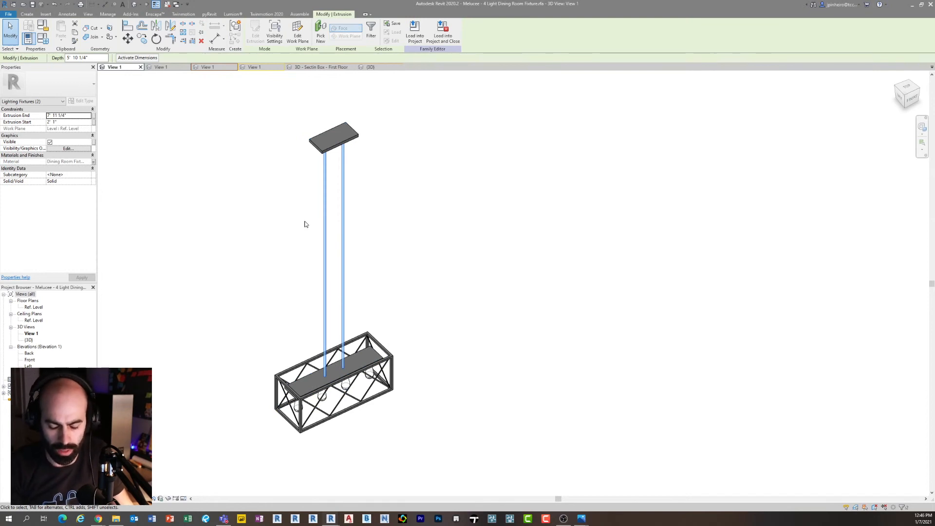
# Clear the selection of the two hanging rods and examine the whole fixture from canopy to cage
pyautogui.click(306, 222)
pyautogui.moveTo(381, 237); pyautogui.dragTo(289, 209)
pyautogui.scroll(-1, 288, 210)
pyautogui.keyDown('shift'); pyautogui.moveTo(289, 209); pyautogui.dragTo(288, 221, button='middle'); pyautogui.keyUp('shift')
pyautogui.click(276, 233)
pyautogui.keyDown('shift'); pyautogui.moveTo(270, 272); pyautogui.dragTo(276, 271, button='middle'); pyautogui.keyUp('shift')
pyautogui.scroll(3, 336, 311)
pyautogui.scroll(-2, 431, 256)
pyautogui.moveTo(431, 255); pyautogui.dragTo(440, 273, button='middle')
pyautogui.scroll(2, 359, 361)
pyautogui.moveTo(359, 361); pyautogui.dragTo(363, 408, button='middle')
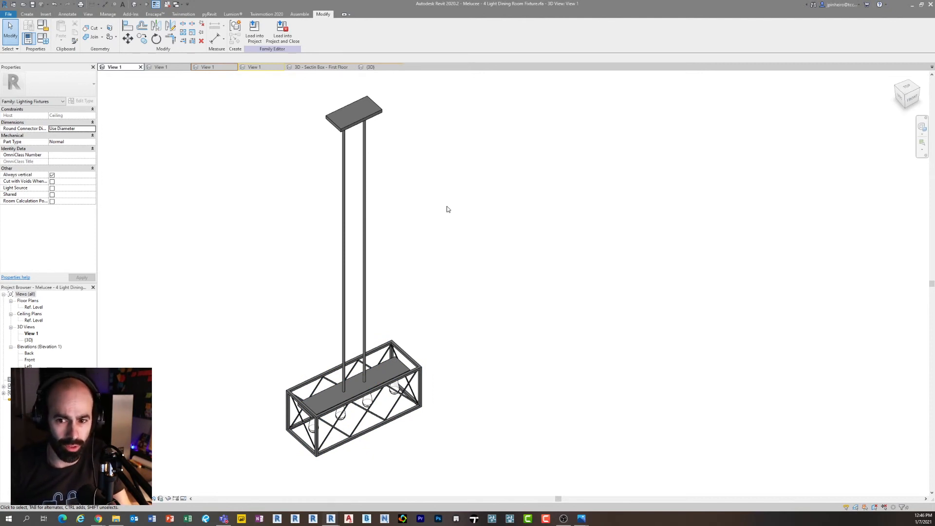
# Turn on the Ceilings category in the fixture view's visibility overrides to show the host ceiling
pyautogui.press('v')
pyautogui.press('v')
pyautogui.moveTo(0, 64); pyautogui.dragTo(207, 119)
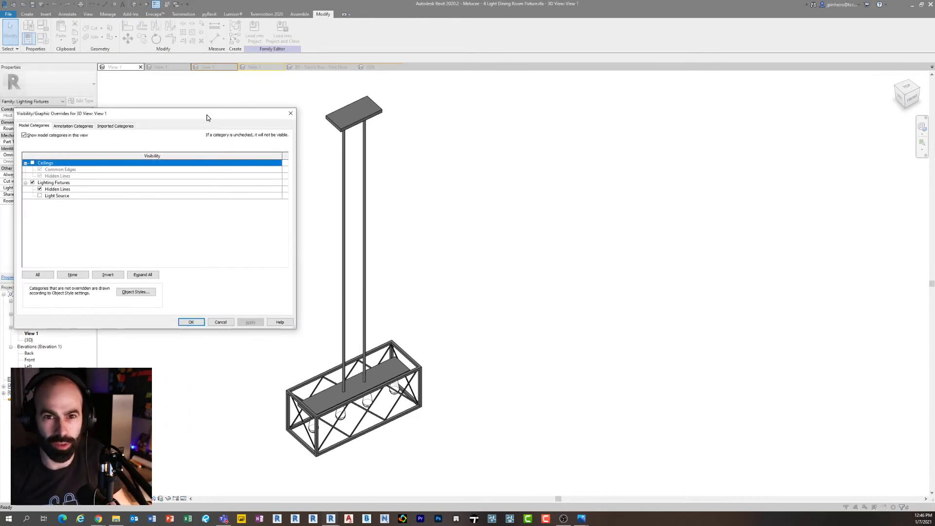
pyautogui.click(32, 163)
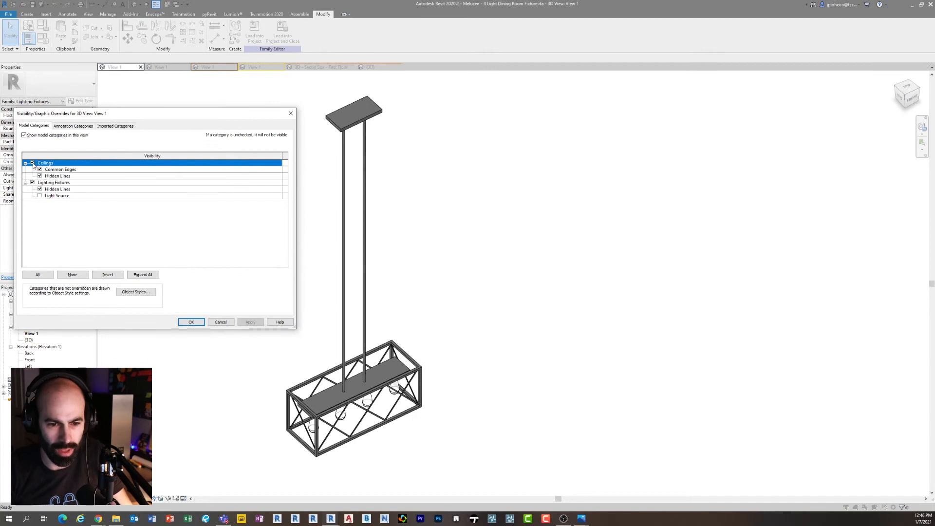
pyautogui.click(191, 322)
pyautogui.scroll(-2, 253, 307)
pyautogui.keyDown('shift'); pyautogui.moveTo(253, 307); pyautogui.dragTo(319, 305, button='middle'); pyautogui.keyUp('shift')
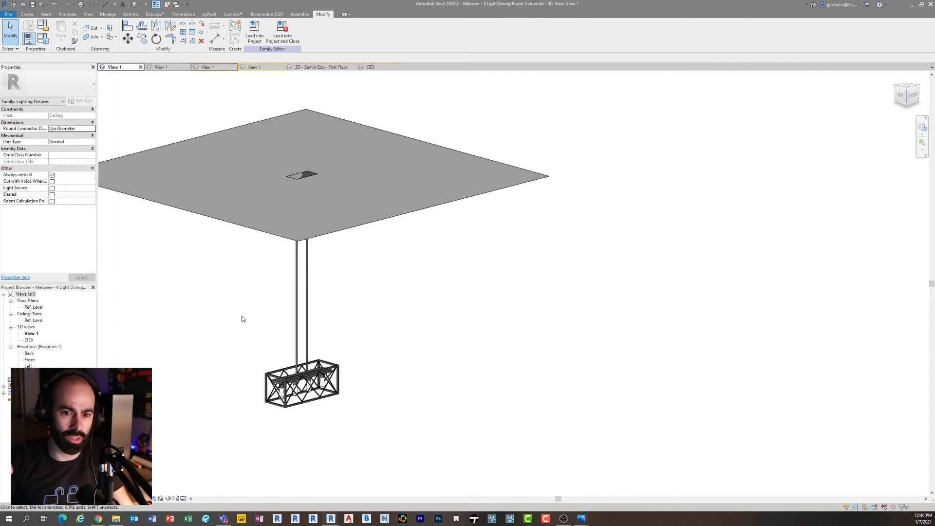
pyautogui.keyDown('shift'); pyautogui.moveTo(242, 317); pyautogui.dragTo(240, 235, button='middle'); pyautogui.keyUp('shift')
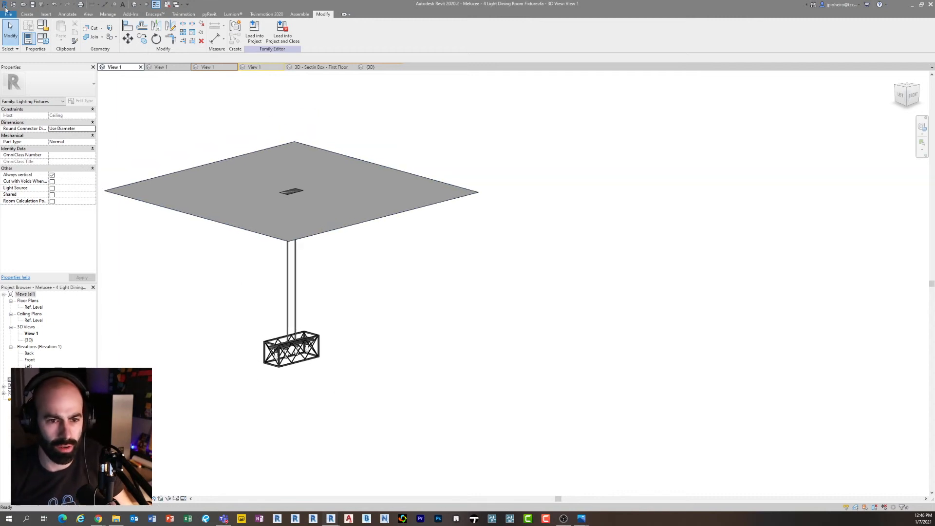
# Create a new family from the Generic Model ceiling based.rft template, showing the template list in Details view
pyautogui.click(7, 15)
pyautogui.click(42, 43)
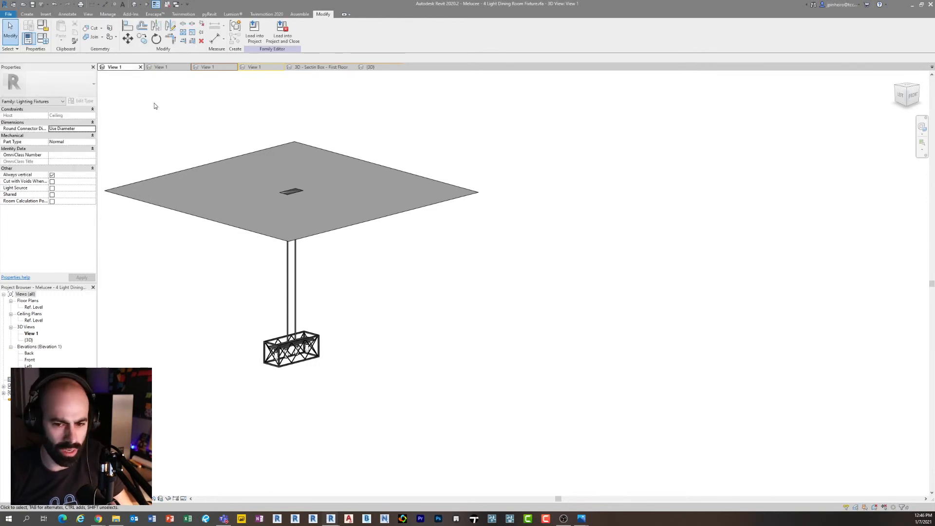
pyautogui.click(8, 14)
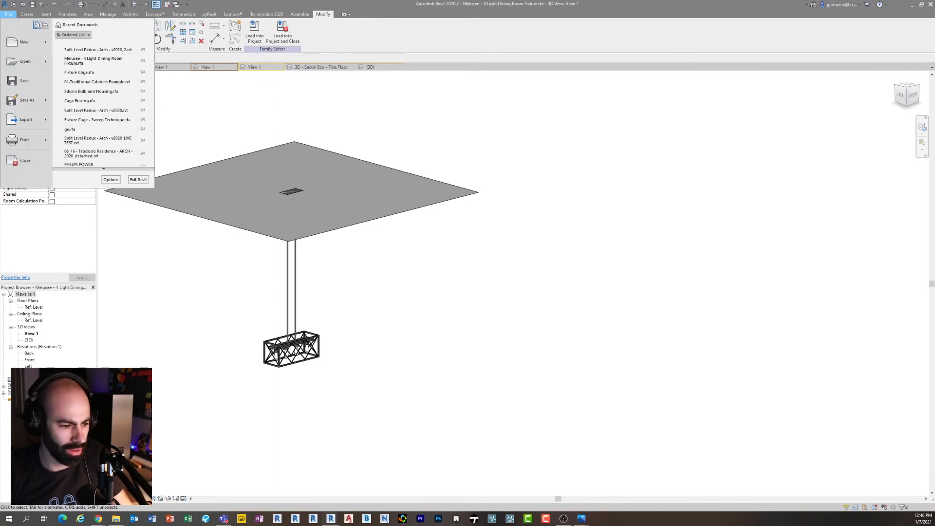
pyautogui.moveTo(48, 44)
pyautogui.click(93, 69)
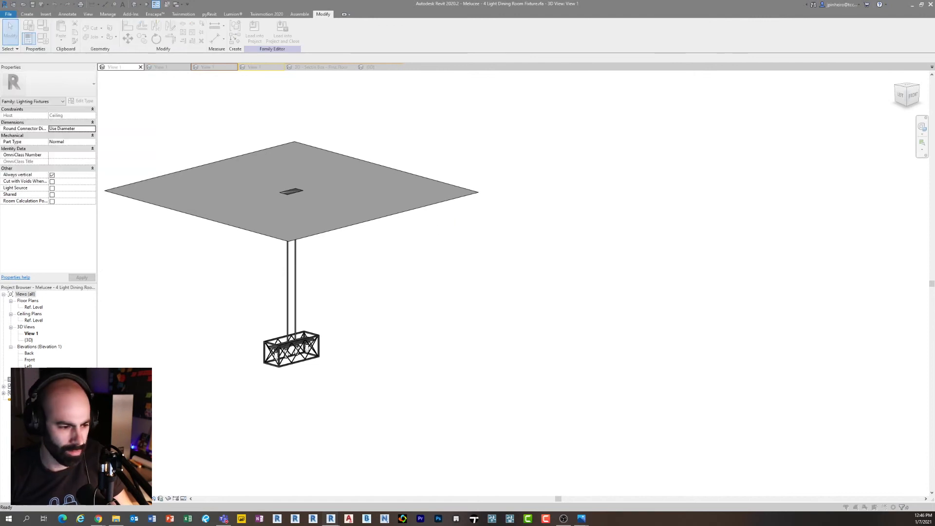
pyautogui.scroll(-2, 488, 322)
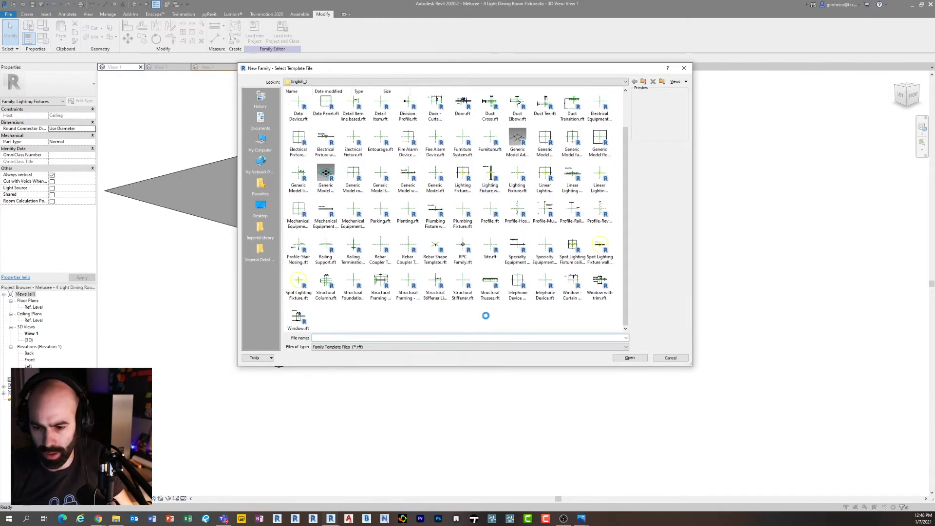
pyautogui.rightClick(484, 316)
pyautogui.moveTo(482, 322)
pyautogui.click(516, 363)
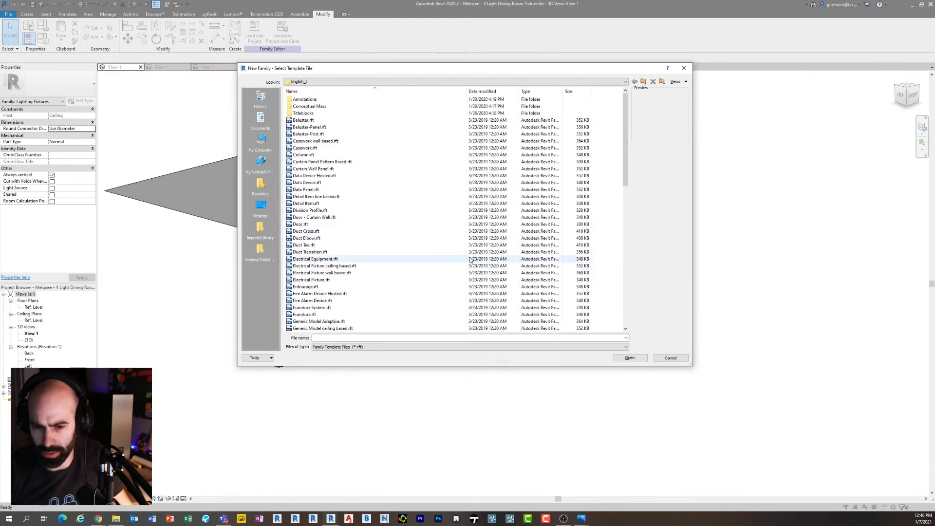
pyautogui.scroll(-7, 401, 233)
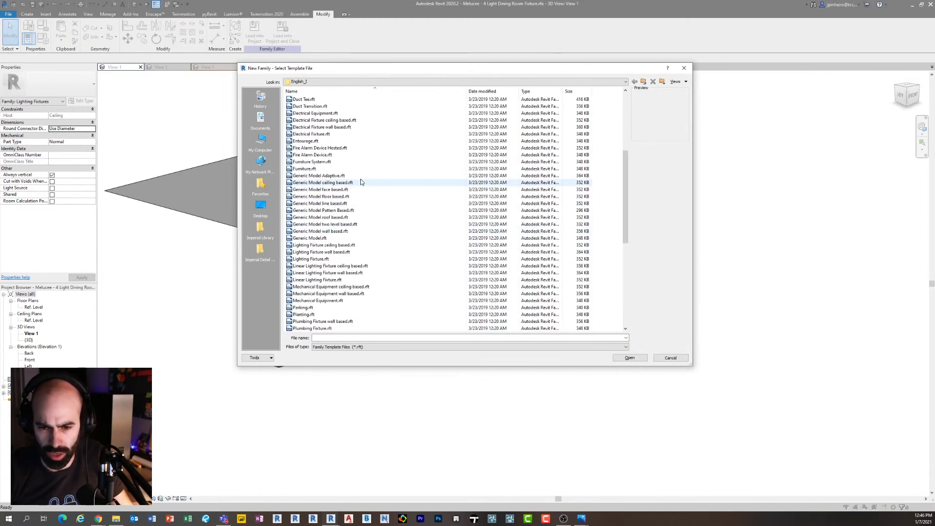
pyautogui.click(349, 184)
pyautogui.click(630, 357)
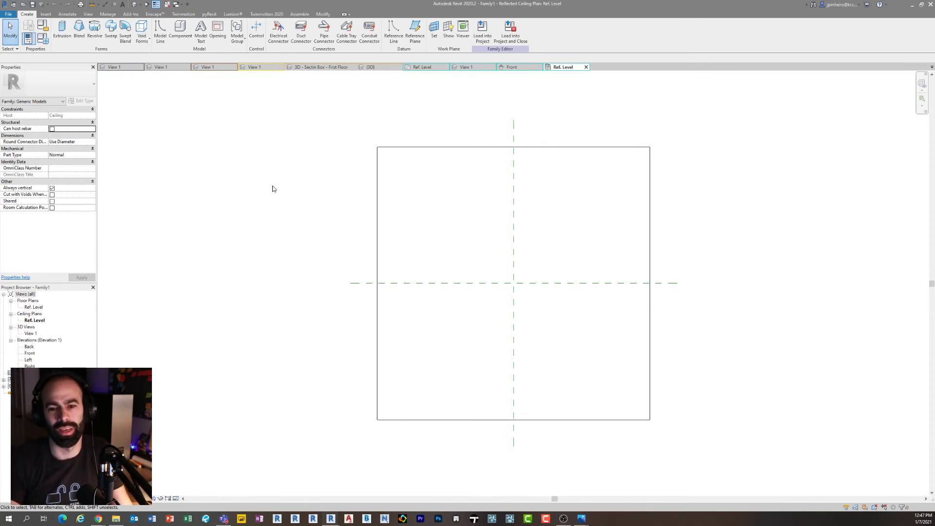
# Switch to File Explorer, list the Images folder as details, and review the family files in the Dining Room Light Fixture folder
pyautogui.scroll(-1, 221, 235)
pyautogui.scroll(2, 539, 275)
pyautogui.moveTo(539, 275); pyautogui.dragTo(481, 257, button='middle')
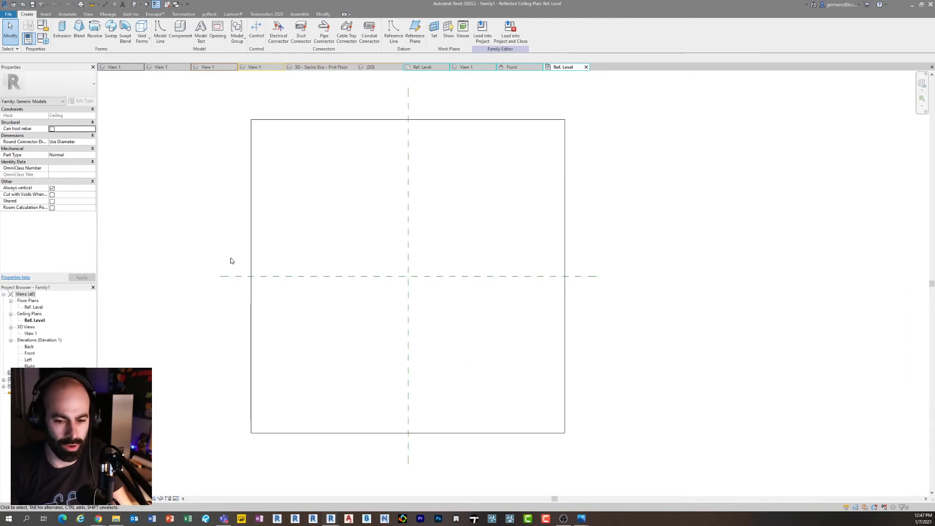
pyautogui.click(117, 519)
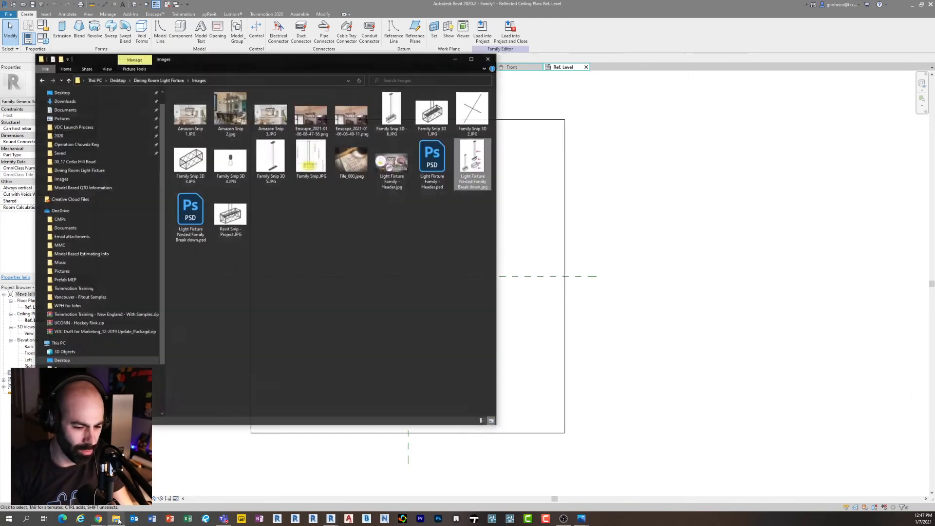
pyautogui.rightClick(247, 299)
pyautogui.moveTo(239, 304)
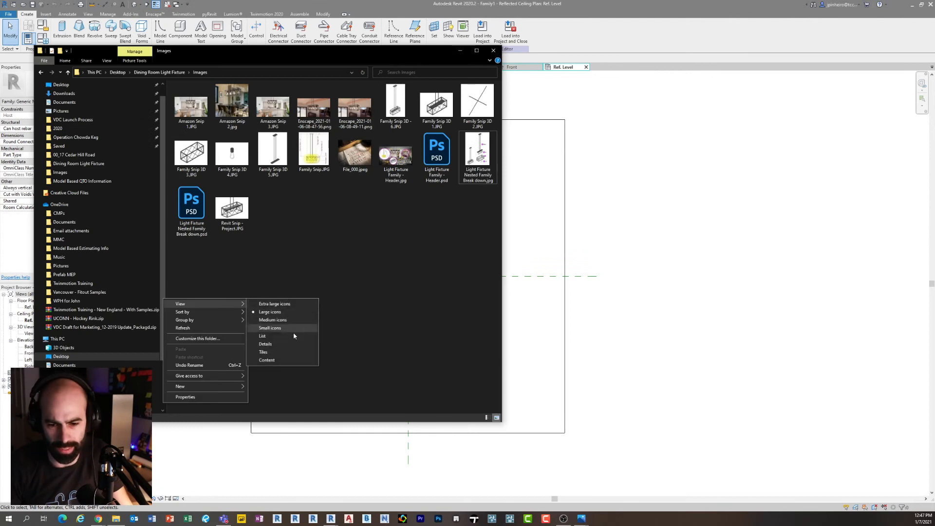
pyautogui.click(271, 344)
pyautogui.doubleClick(225, 86)
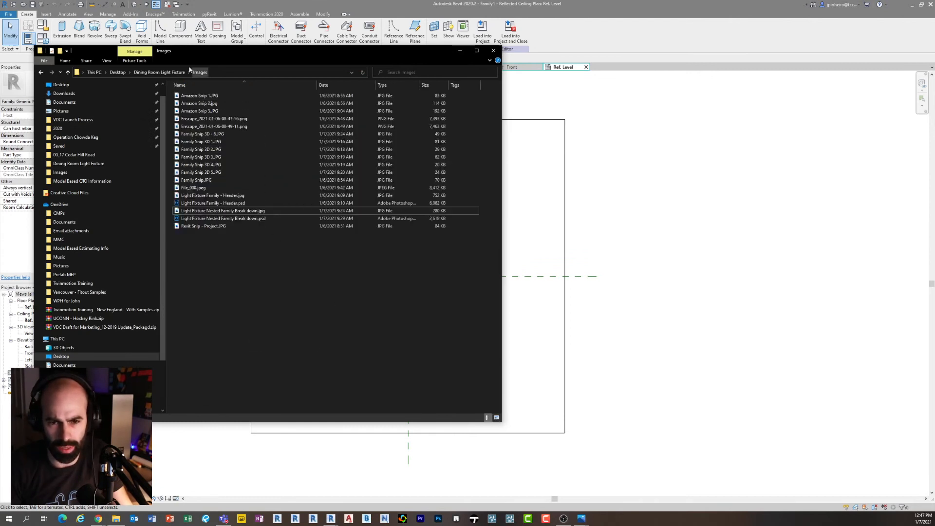
pyautogui.click(159, 72)
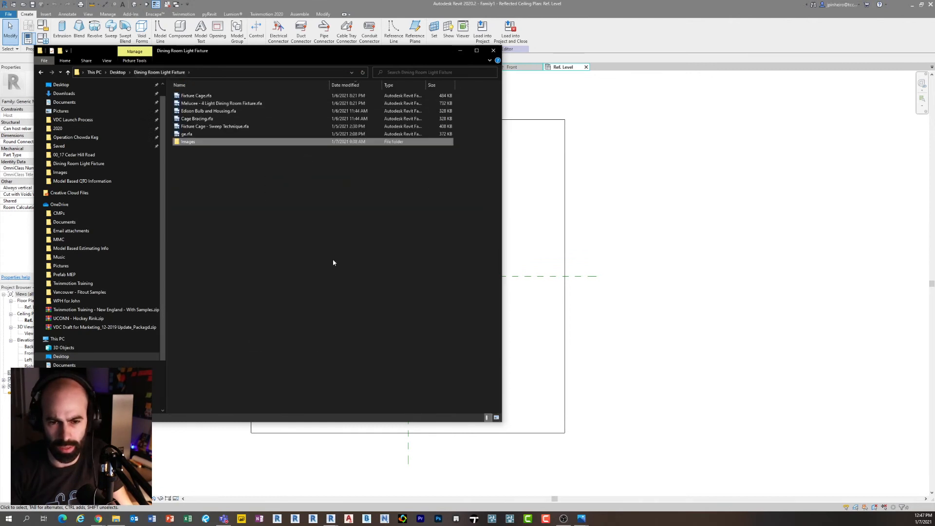
pyautogui.click(308, 103)
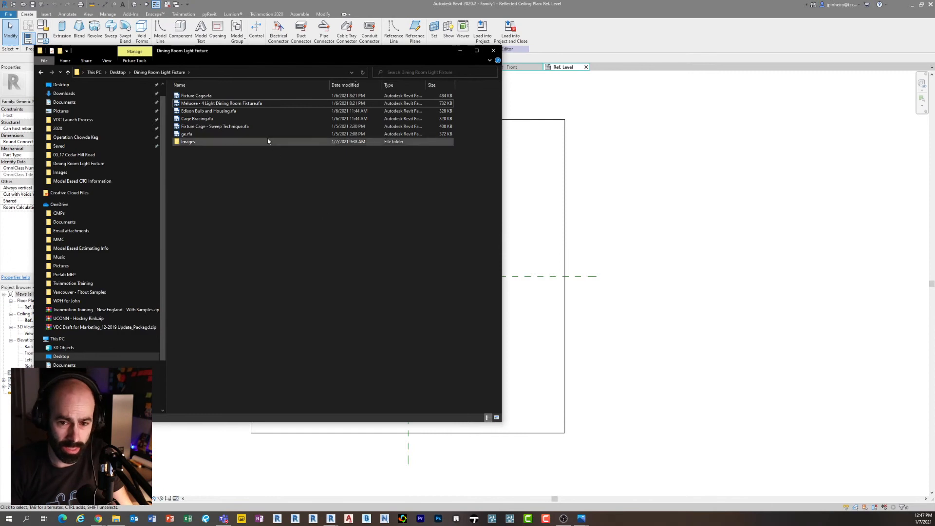
pyautogui.click(350, 183)
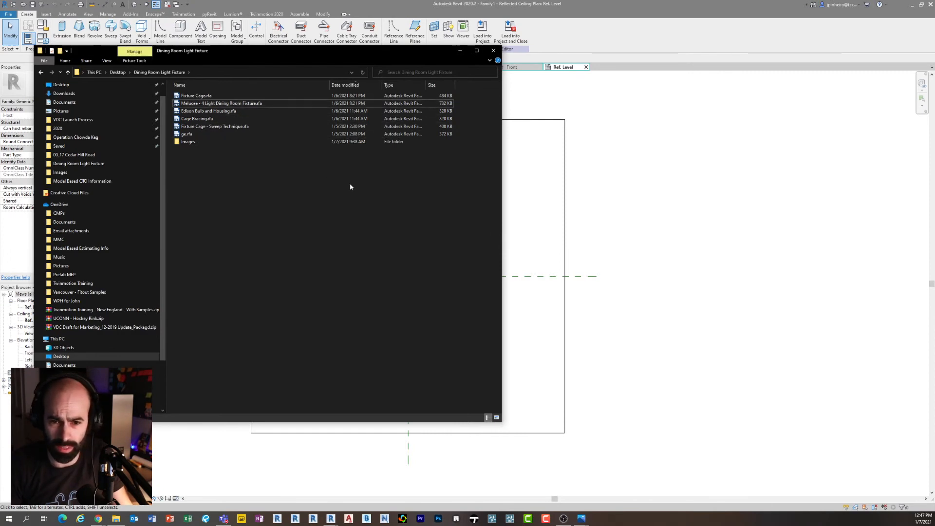
pyautogui.click(459, 54)
# Examine the host ceiling in the default 3D view, and open the Ref. Level floor plan of the new family
pyautogui.moveTo(438, 204); pyautogui.dragTo(325, 255, button='middle')
pyautogui.scroll(-2, 272, 351)
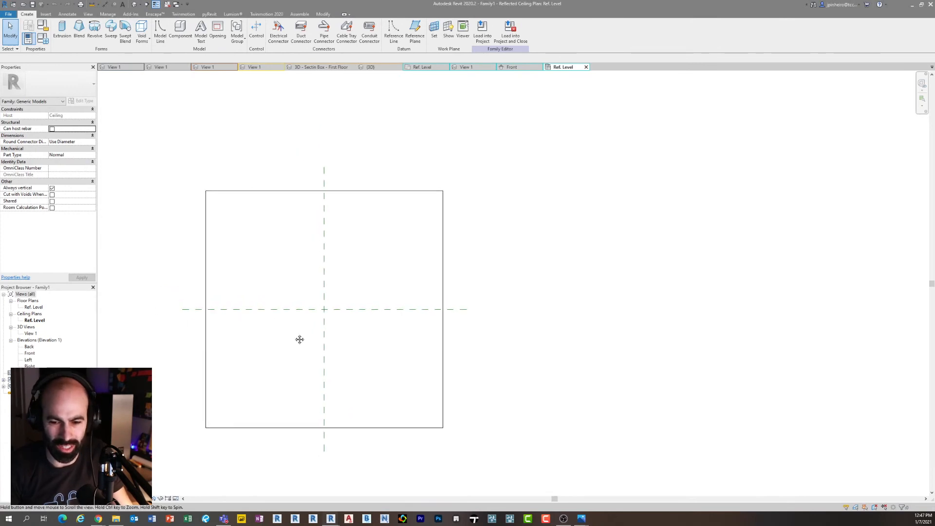
pyautogui.click(134, 4)
pyautogui.scroll(-3, 261, 171)
pyautogui.moveTo(290, 355)
pyautogui.keyDown('shift'); pyautogui.mouseDown(button='middle')
pyautogui.moveTo(379, 266)
pyautogui.moveTo(376, 103)
pyautogui.moveTo(399, 247)
pyautogui.moveTo(403, 412)
pyautogui.moveTo(339, 237)
pyautogui.moveTo(443, 373)
pyautogui.moveTo(403, 231)
pyautogui.mouseUp(button='middle'); pyautogui.keyUp('shift')
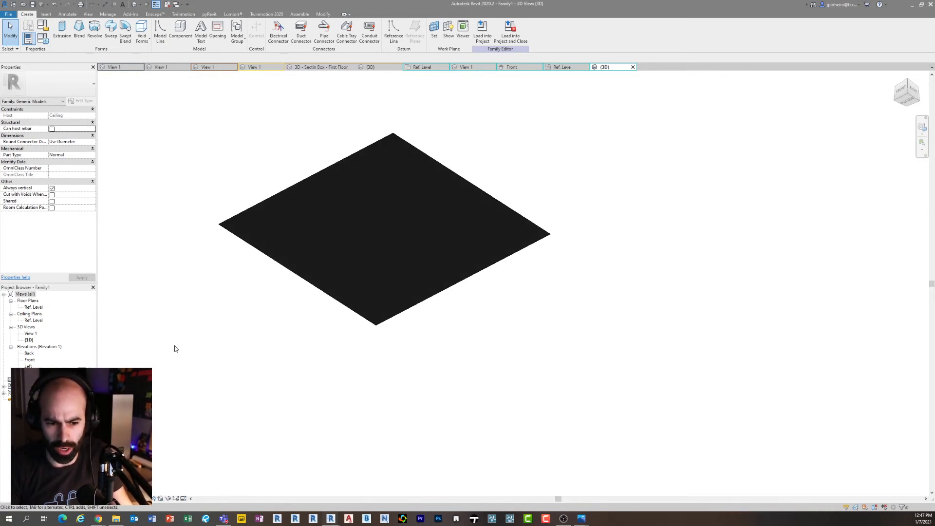
pyautogui.doubleClick(35, 308)
pyautogui.moveTo(522, 288); pyautogui.dragTo(495, 270, button='middle')
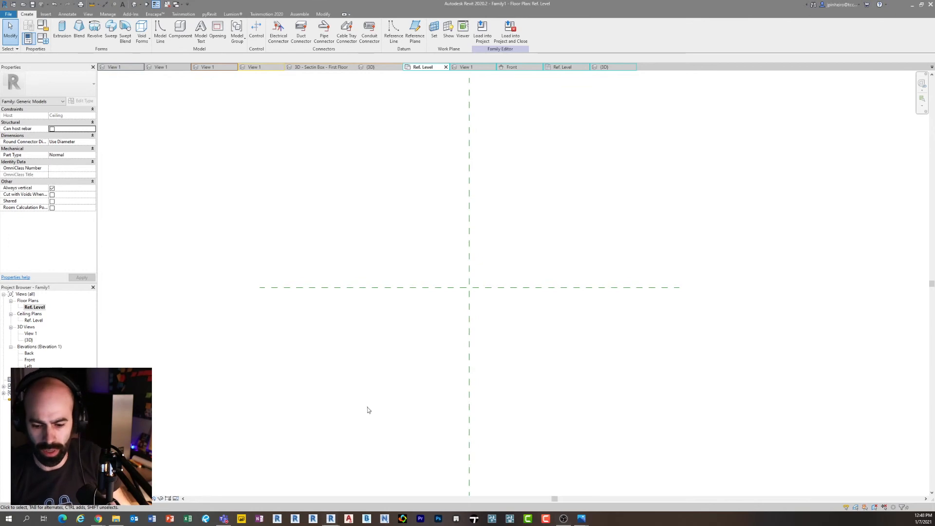
# Switch to the sketch photo File_000.jpeg and examine the hand-drawn host and its dimension layout up close
pyautogui.moveTo(564, 519)
pyautogui.click(525, 463)
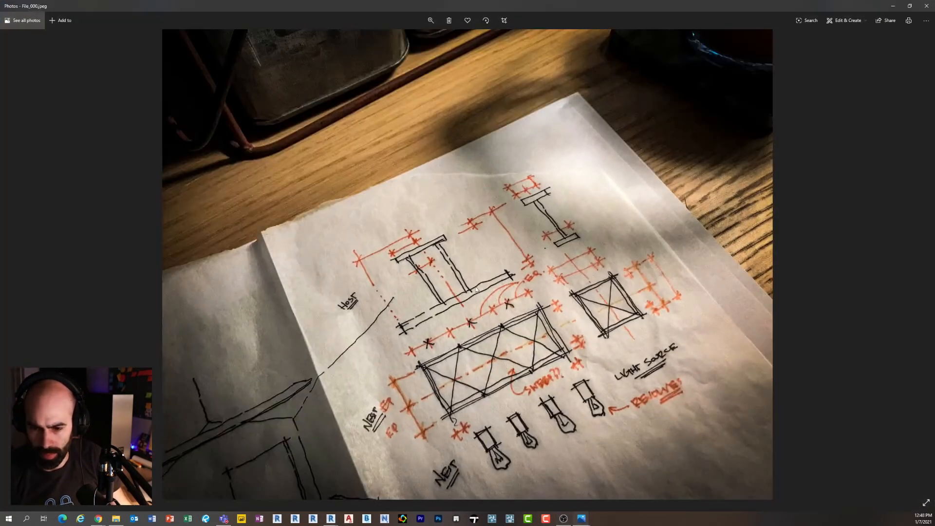
pyautogui.scroll(5, 478, 292)
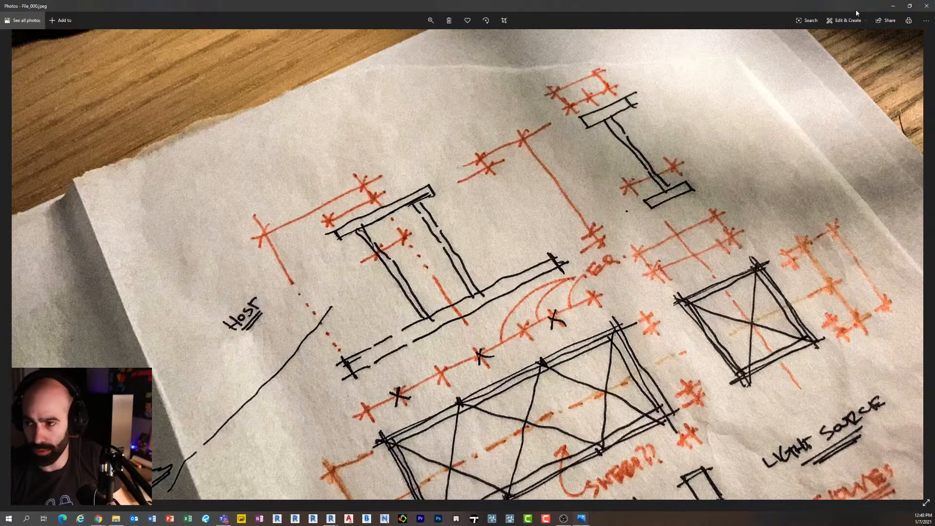
pyautogui.click(893, 6)
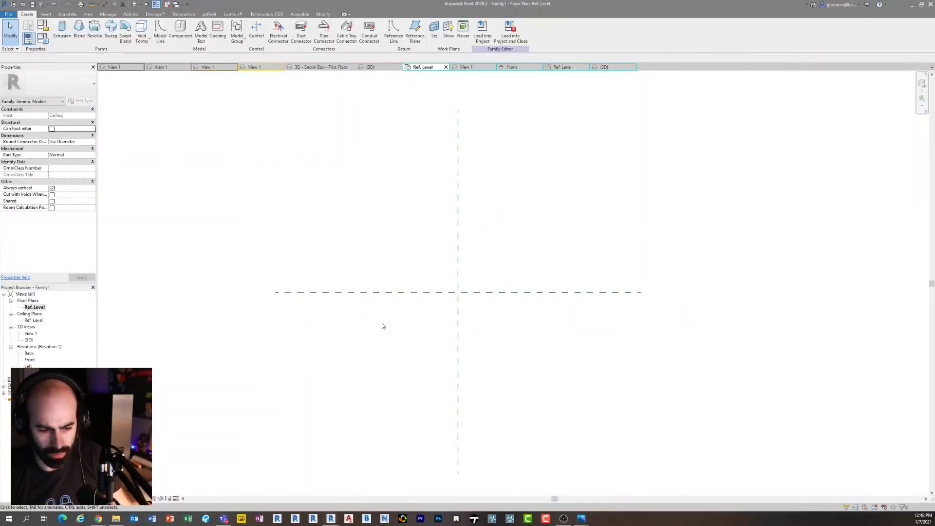
# Draw a vertical reference plane to the left of the Center (Left/Right) plane in the Ref. Level plan
pyautogui.press('r')
pyautogui.press('p')
pyautogui.scroll(2, 536, 286)
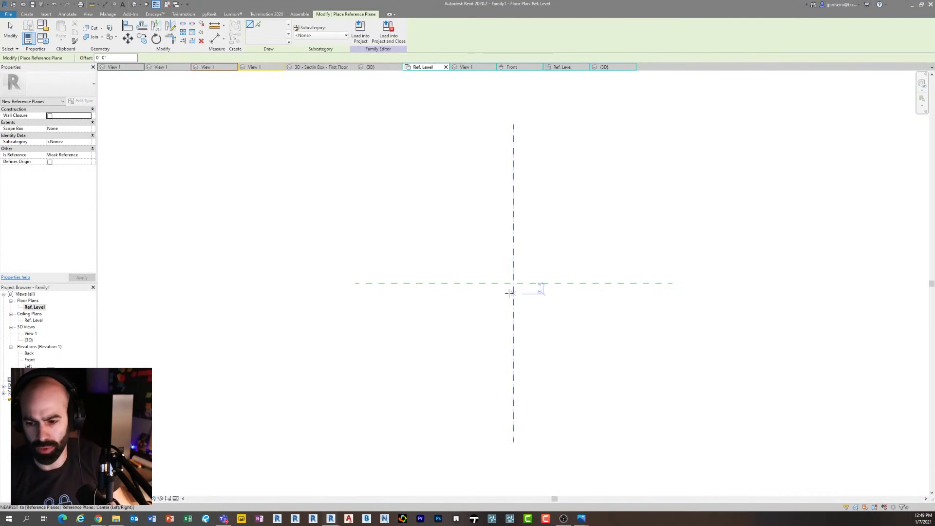
pyautogui.click(448, 339)
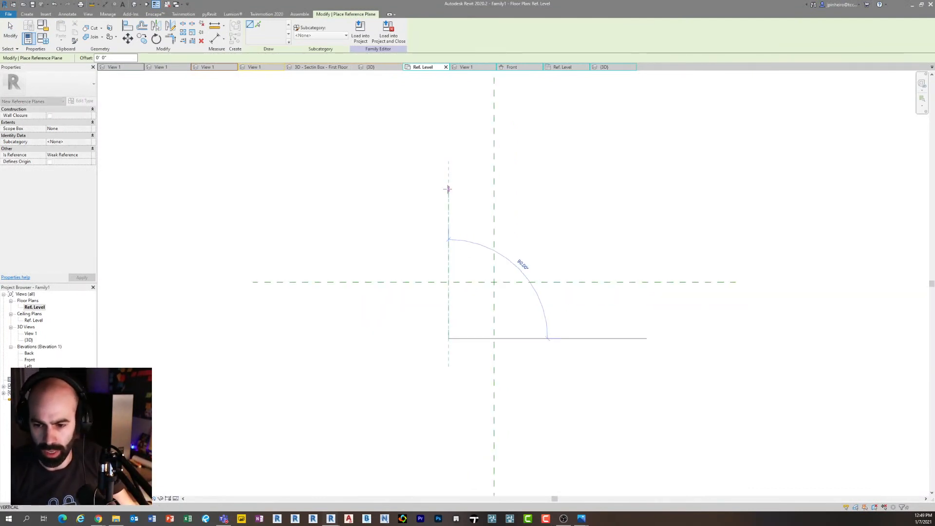
pyautogui.click(448, 189)
pyautogui.press('Escape')
pyautogui.press('Escape')
# Set the new vertical reference plane's distance from the Center (Left/Right) plane to 5"
pyautogui.scroll(1, 456, 228)
pyautogui.click(446, 229)
pyautogui.scroll(1, 491, 278)
pyautogui.click(359, 361)
pyautogui.write('5')
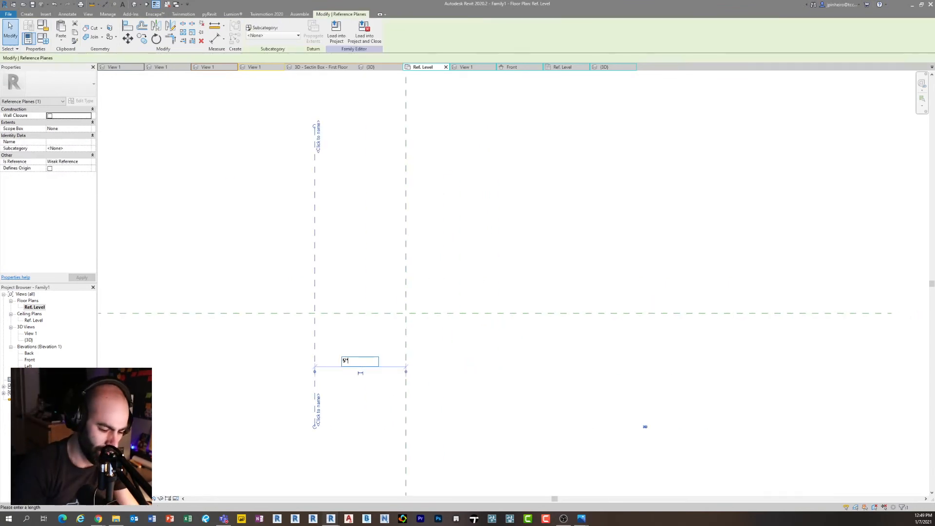
pyautogui.press('Return')
pyautogui.press('Escape')
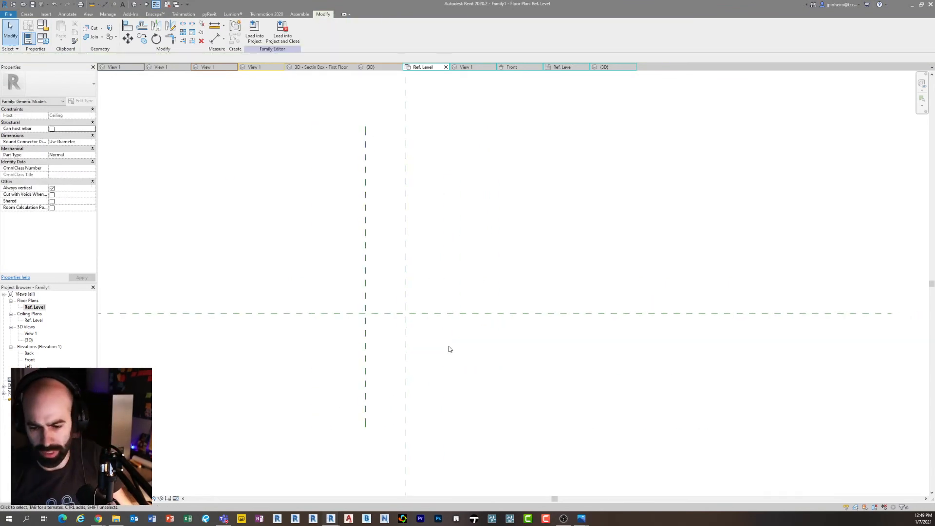
# Switch to the MELUCEE chandelier's Amazon page in the browser and read the canopy dimensions on the dimensioned product image
pyautogui.click(99, 519)
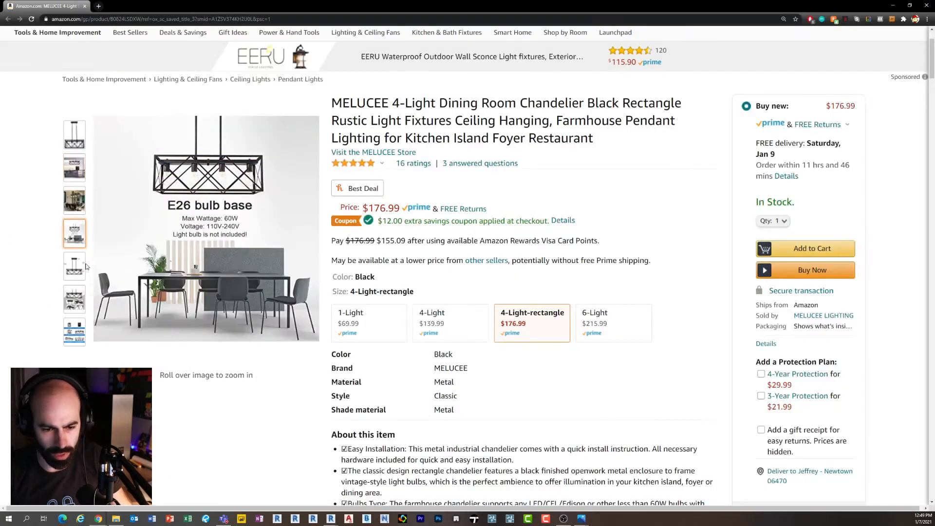
pyautogui.moveTo(76, 268)
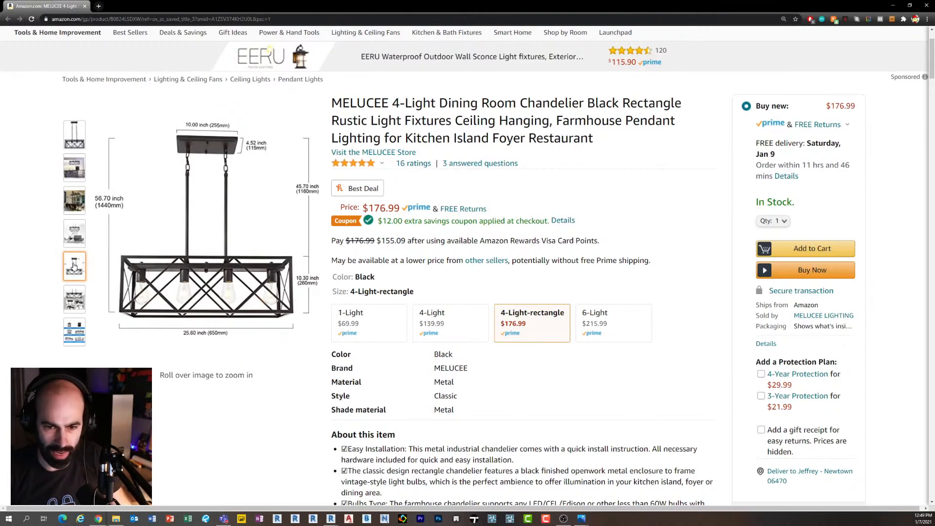
pyautogui.moveTo(149, 203)
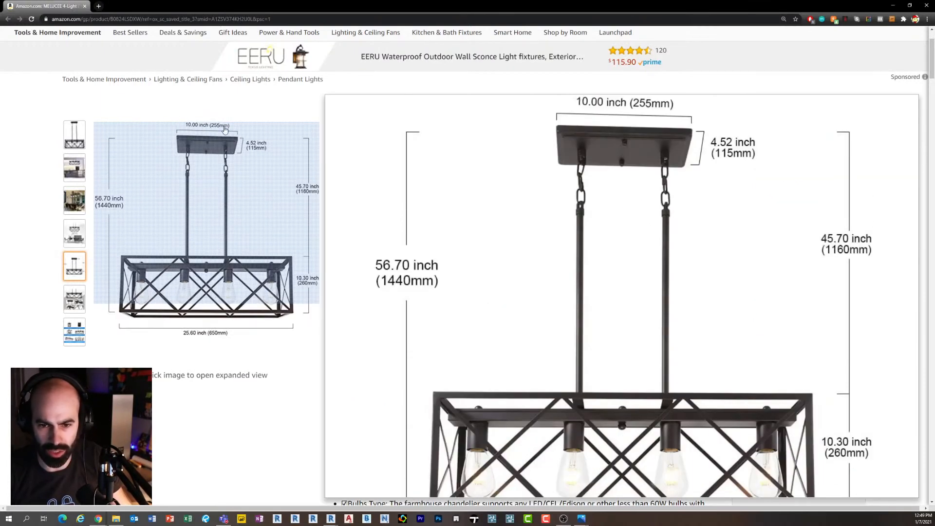
pyautogui.click(894, 6)
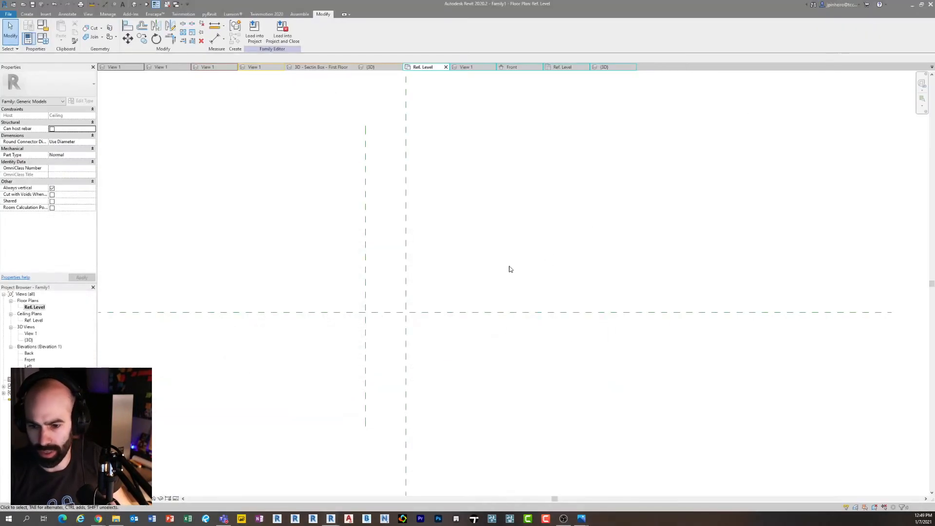
# Mirror the left vertical reference plane about the Center (Left/Right) plane to mark the canopy's other end
pyautogui.click(368, 288)
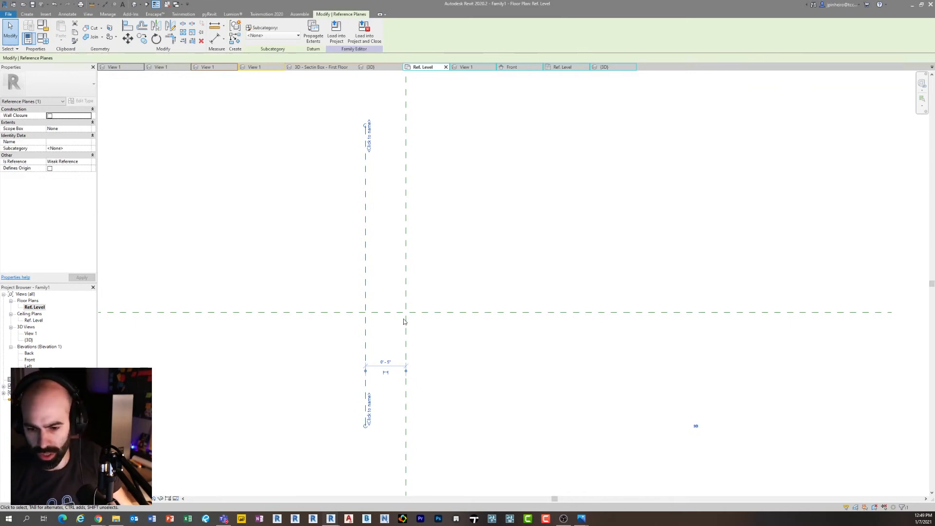
pyautogui.press('m')
pyautogui.press('m')
pyautogui.click(406, 302)
pyautogui.click(451, 347)
# Draw a short horizontal reference plane on the Center (Front/Back) plane, spanning past both vertical offset planes
pyautogui.scroll(2, 438, 336)
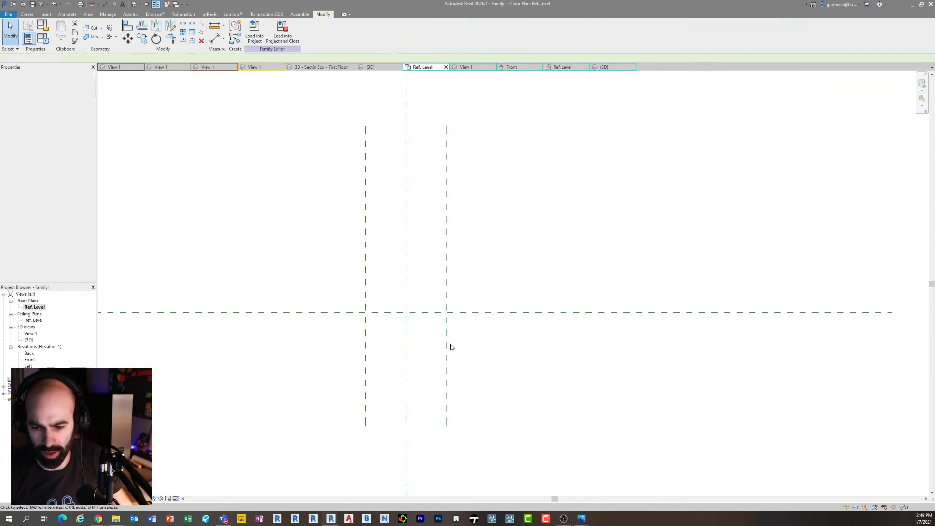
pyautogui.press('p')
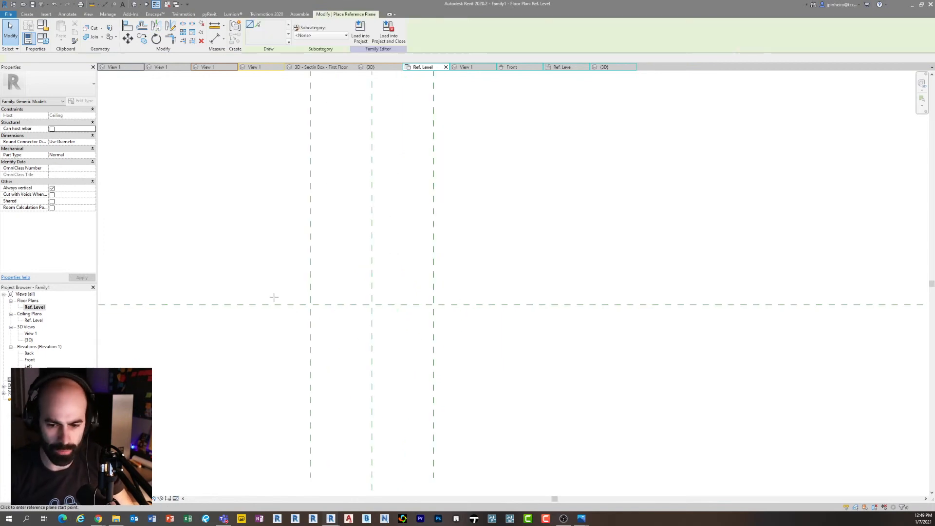
pyautogui.click(271, 305)
pyautogui.click(489, 305)
pyautogui.press('Escape')
pyautogui.press('Escape')
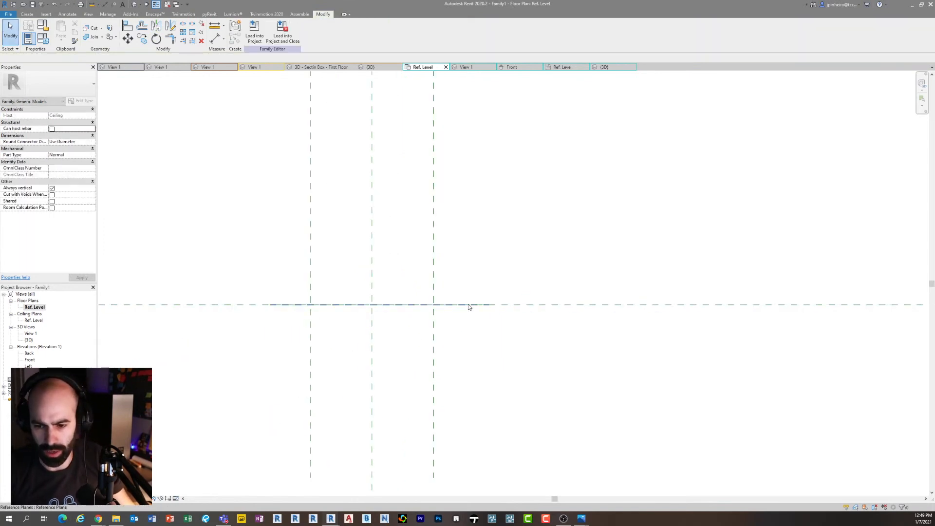
# Move the short horizontal reference plane 2.25" straight up from the Center (Front/Back) plane
pyautogui.click(470, 306)
pyautogui.scroll(2, 486, 287)
pyautogui.press('m')
pyautogui.press('v')
pyautogui.click(492, 288)
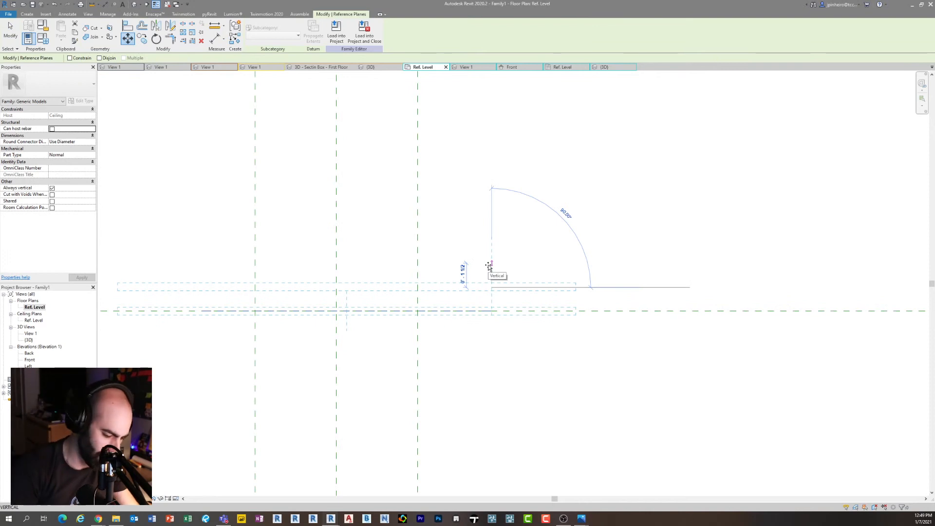
pyautogui.write('2.25')
pyautogui.press('Return')
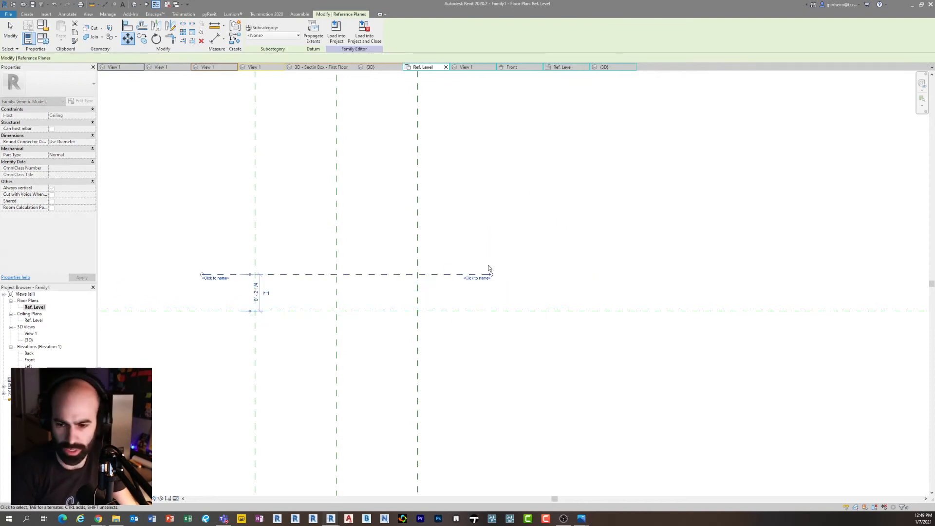
# Mirror the upper horizontal reference plane about the Center (Front/Back) plane to mark the canopy's opposite side
pyautogui.press('m')
pyautogui.press('m')
pyautogui.click(480, 311)
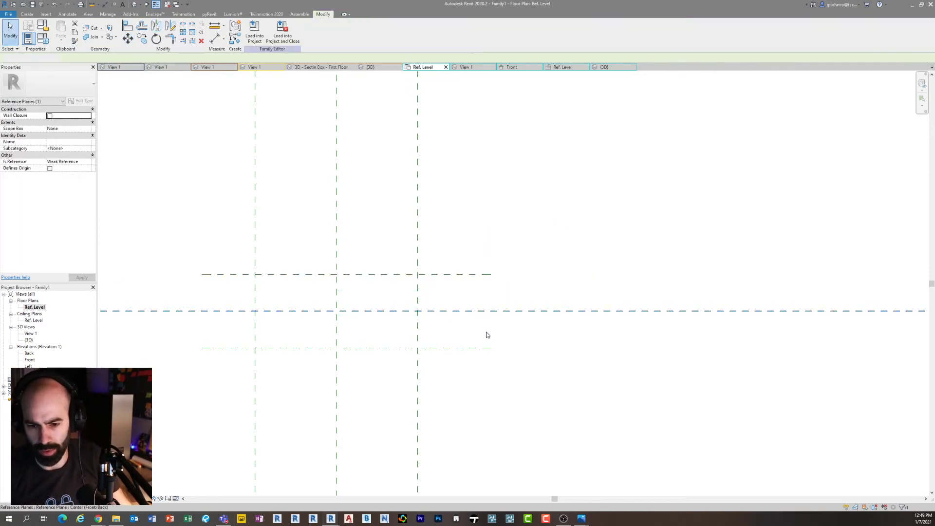
# Shorten the canopy's two offset vertical reference planes so they end a little beyond the horizontal canopy planes
pyautogui.scroll(-4, 490, 335)
pyautogui.click(425, 191)
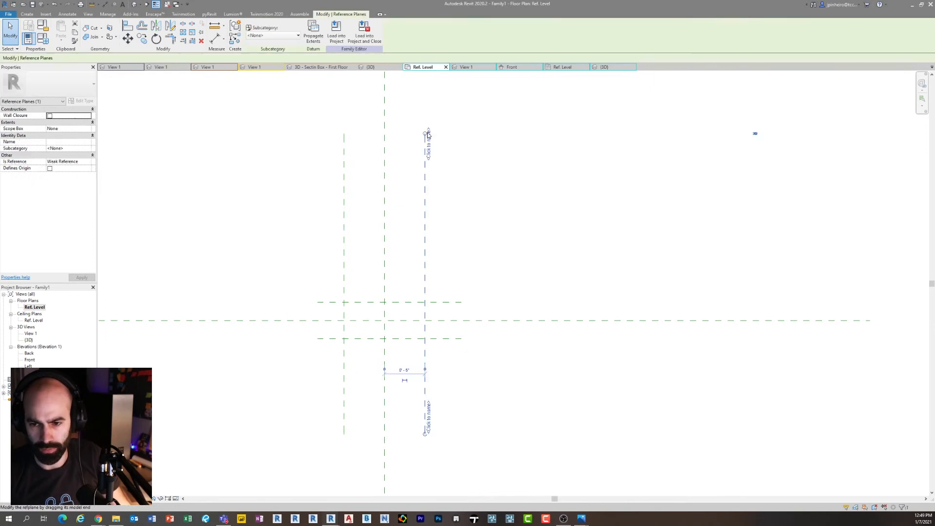
pyautogui.click(344, 130)
pyautogui.moveTo(344, 131); pyautogui.dragTo(344, 279)
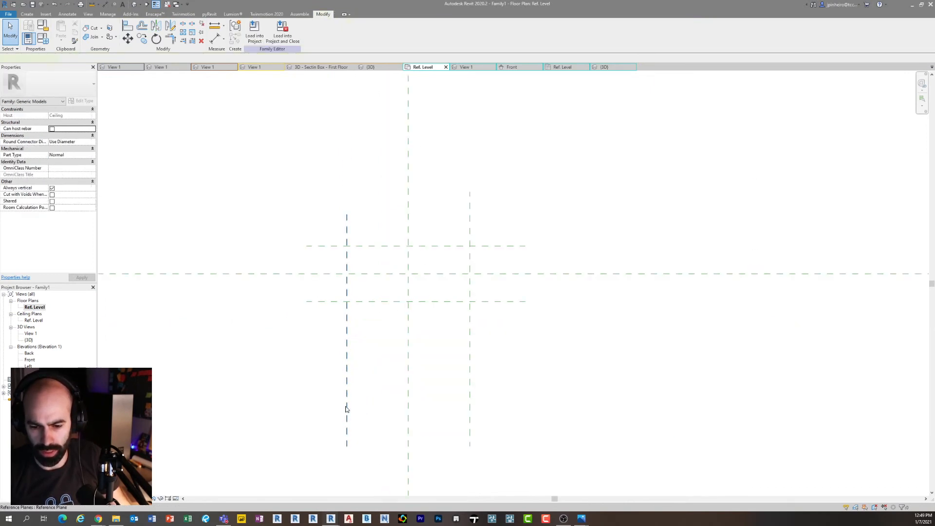
pyautogui.scroll(2, 340, 388)
pyautogui.click(477, 392)
pyautogui.click(470, 371)
pyautogui.moveTo(467, 316); pyautogui.dragTo(468, 322)
pyautogui.click(456, 313)
pyautogui.scroll(3, 457, 302)
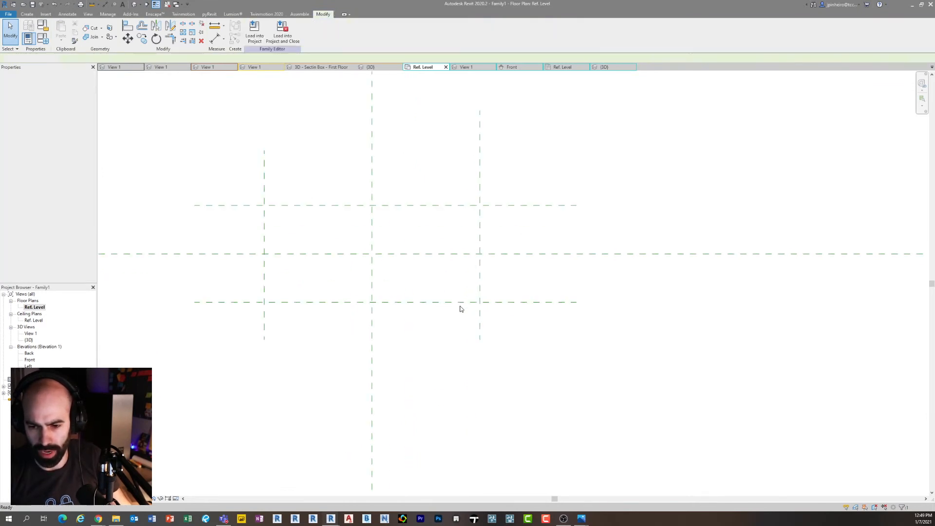
pyautogui.moveTo(482, 334); pyautogui.dragTo(515, 376, button='middle')
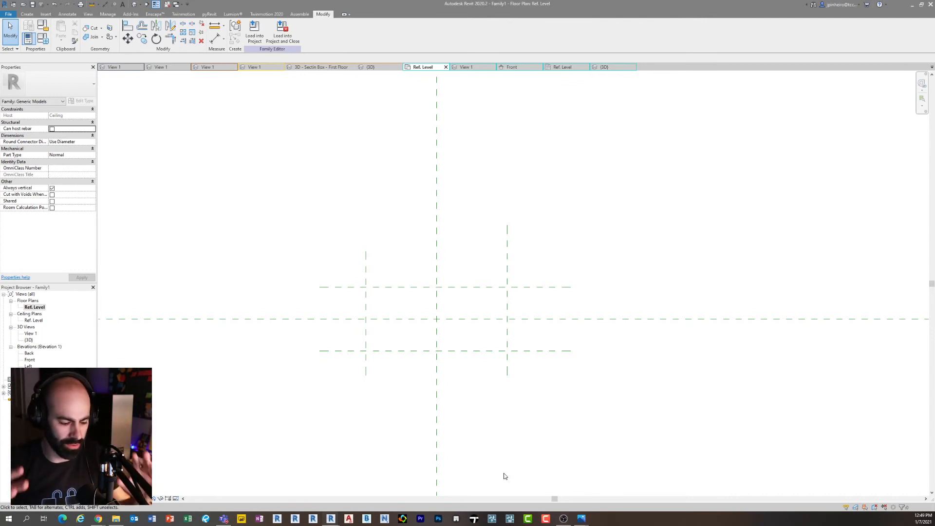
# Draw a vertical reference plane about 11.9" to the left of the canopy's left plane, crossing the Center (Front/Back) plane
pyautogui.scroll(-1, 348, 256)
pyautogui.click(356, 301)
pyautogui.click(384, 389)
pyautogui.press('r')
pyautogui.press('p')
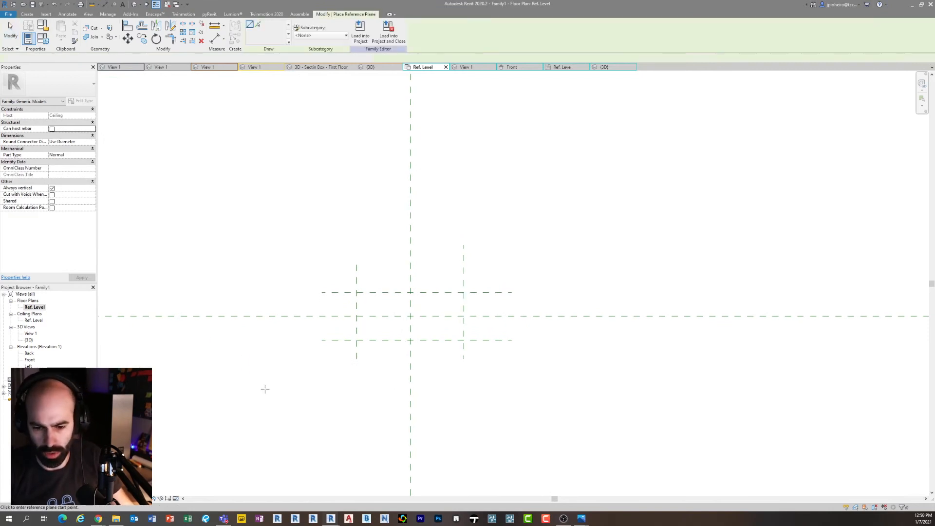
pyautogui.click(229, 404)
pyautogui.click(230, 214)
pyautogui.press('Escape')
pyautogui.press('Escape')
pyautogui.click(230, 284)
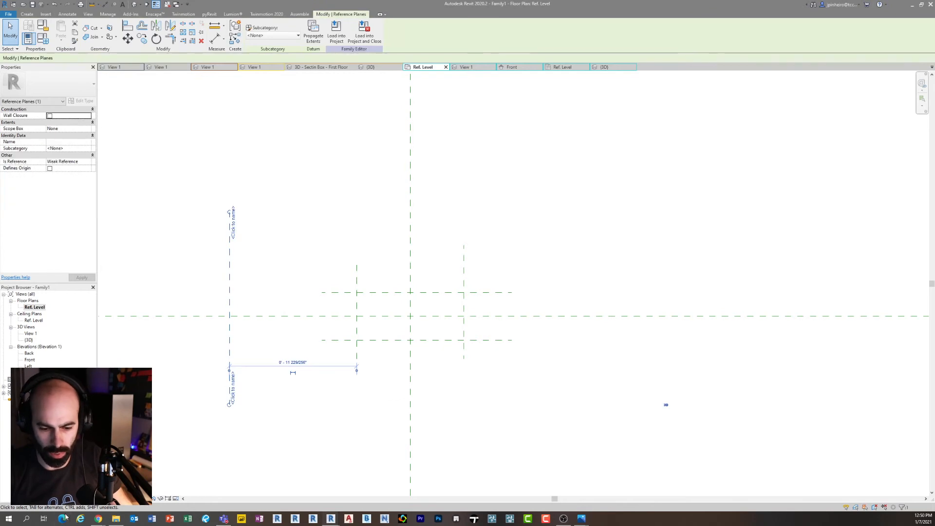
# Check the fixture's product dimensions on the web page and the nested family breakdown image
pyautogui.click(98, 518)
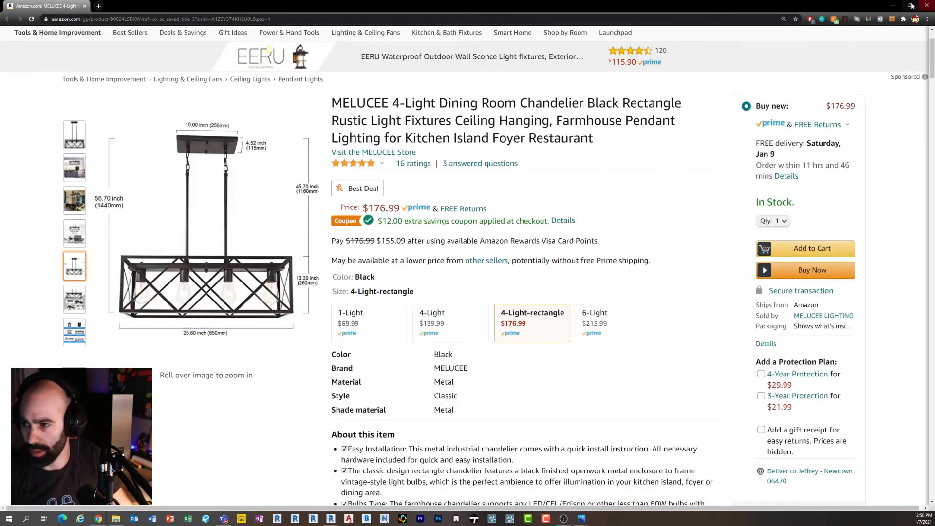
pyautogui.click(582, 516)
pyautogui.click(621, 487)
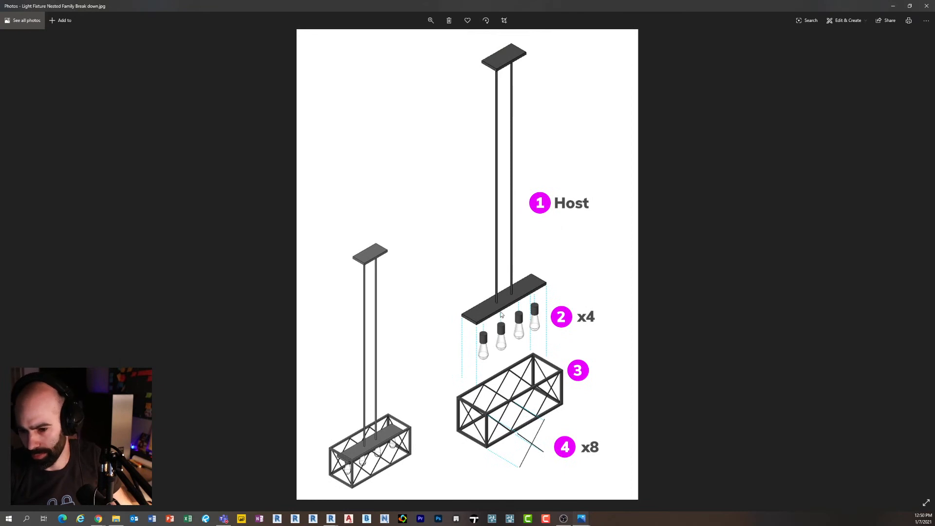
pyautogui.click(893, 6)
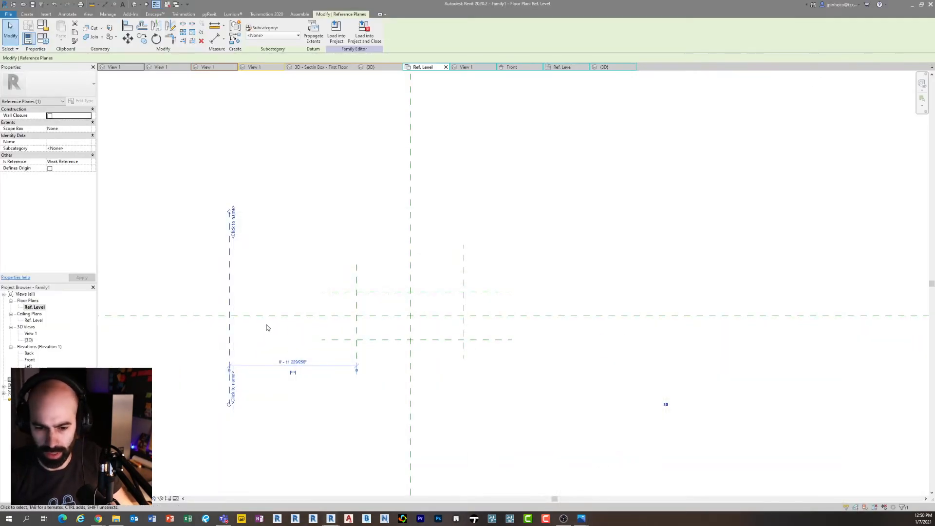
pyautogui.click(98, 520)
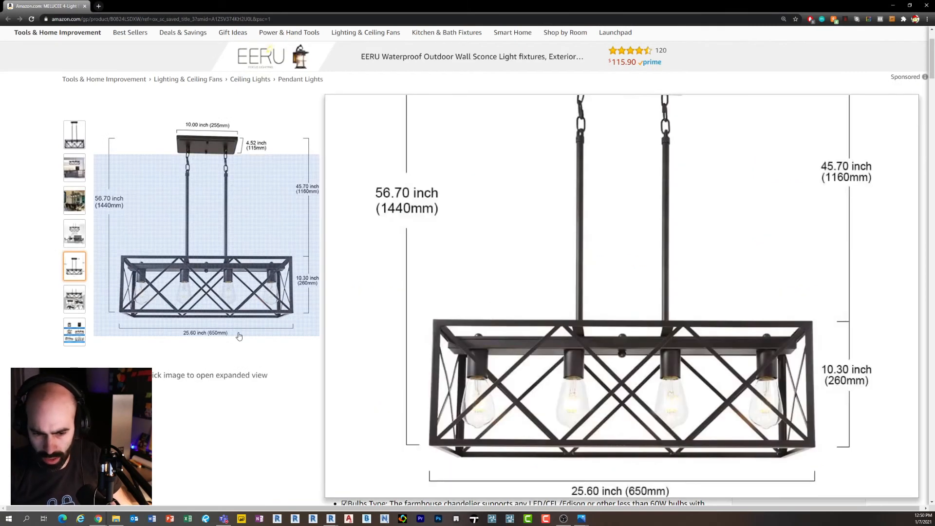
pyautogui.click(893, 6)
# Set the distance between the outer left reference plane and the canopy's left plane to 10"
pyautogui.scroll(3, 293, 365)
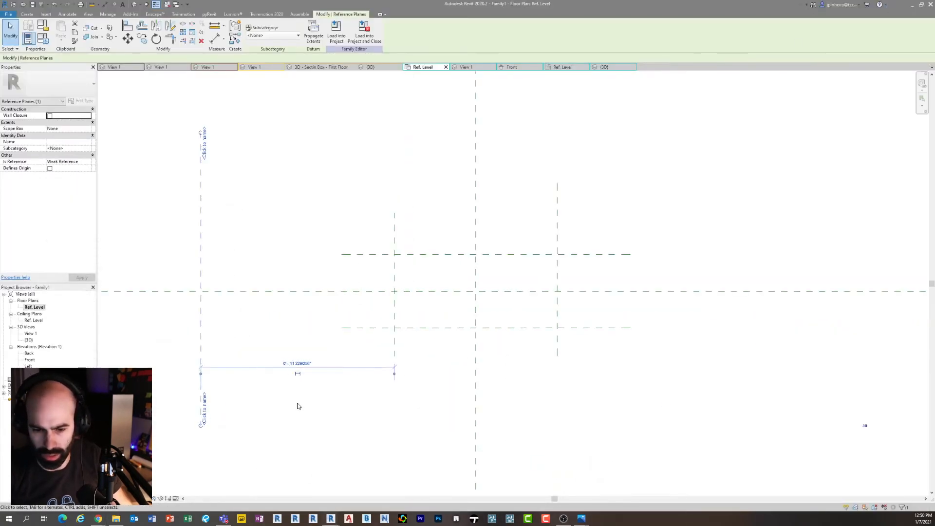
pyautogui.click(306, 402)
pyautogui.scroll(-2, 326, 400)
pyautogui.press('d')
pyautogui.click(233, 386)
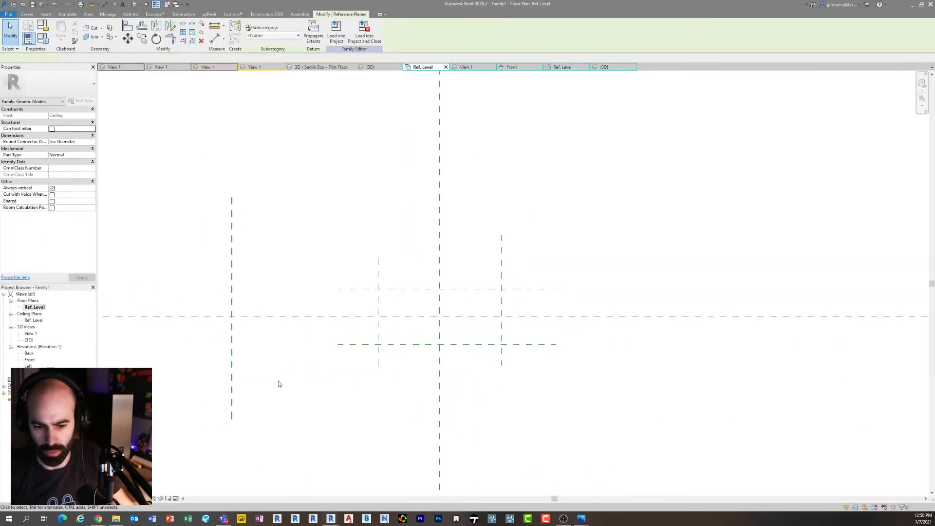
pyautogui.click(303, 368)
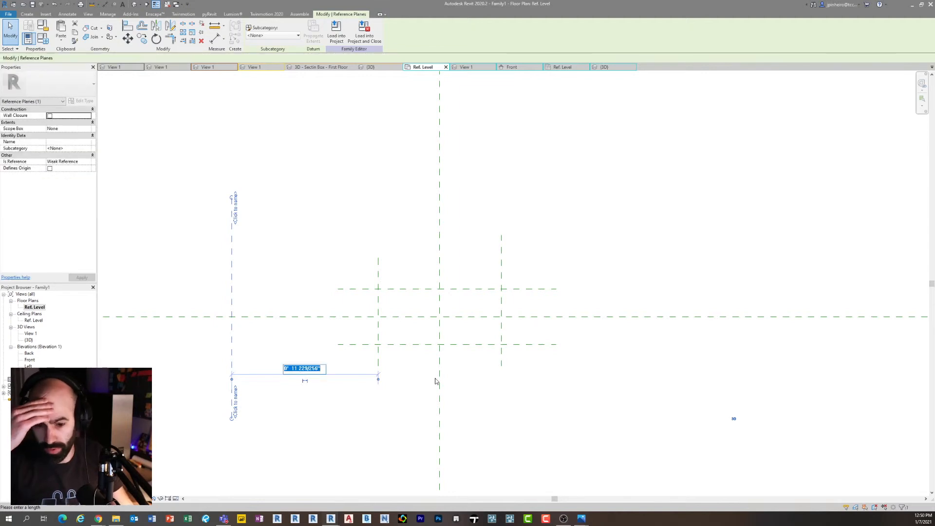
pyautogui.write('10')
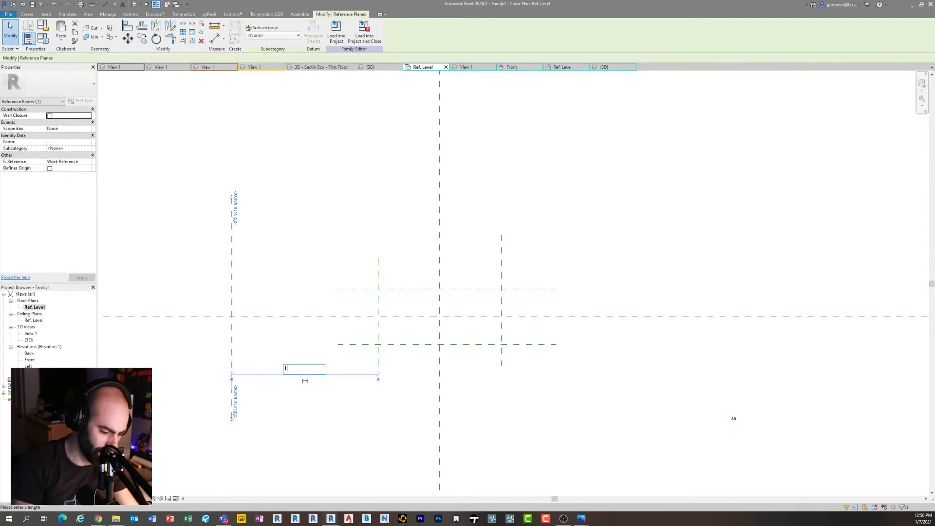
pyautogui.press('Return')
pyautogui.press('Escape')
# Mirror the outer left reference plane about the Center (Left/Right) plane to mark the fixture's opposite end
pyautogui.moveTo(301, 402); pyautogui.dragTo(226, 366)
pyautogui.scroll(-1, 225, 367)
pyautogui.moveTo(328, 401); pyautogui.dragTo(299, 415, button='middle')
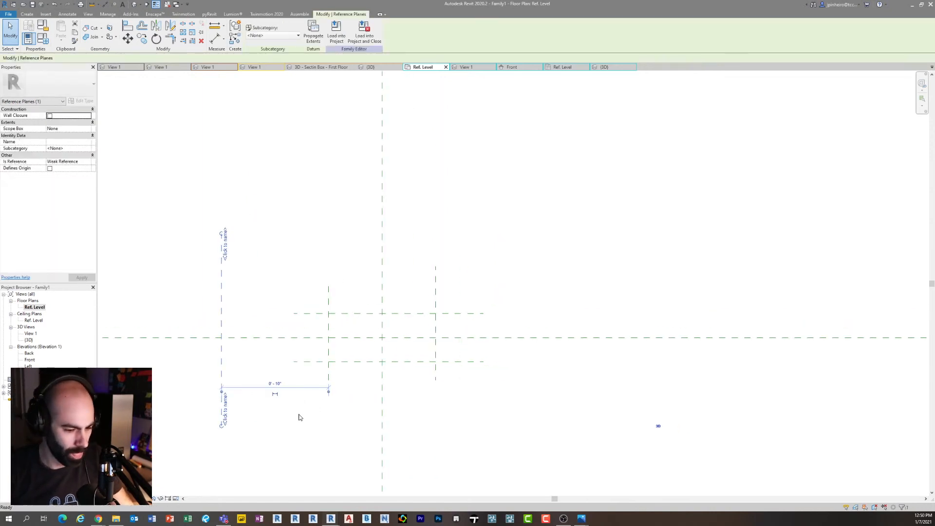
pyautogui.press('m')
pyautogui.press('m')
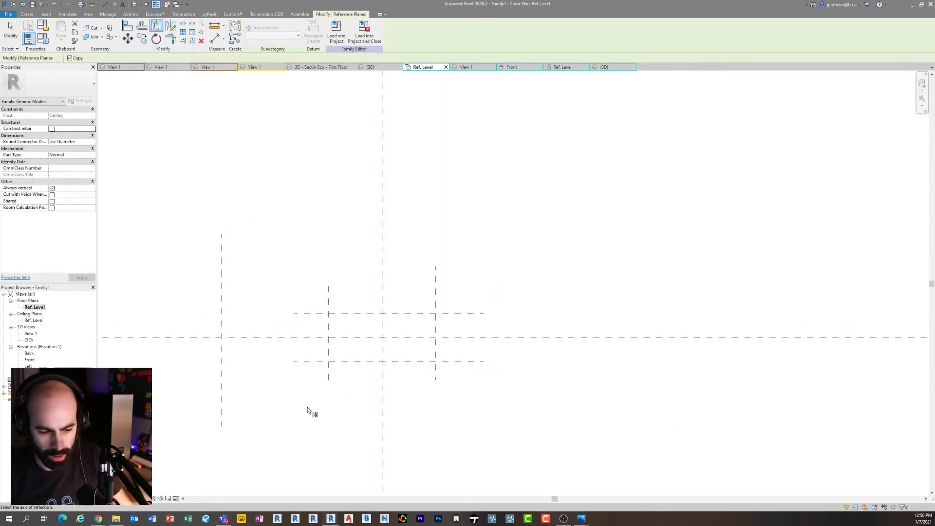
pyautogui.click(383, 418)
pyautogui.press('Escape')
pyautogui.moveTo(355, 429); pyautogui.dragTo(349, 445, button='middle')
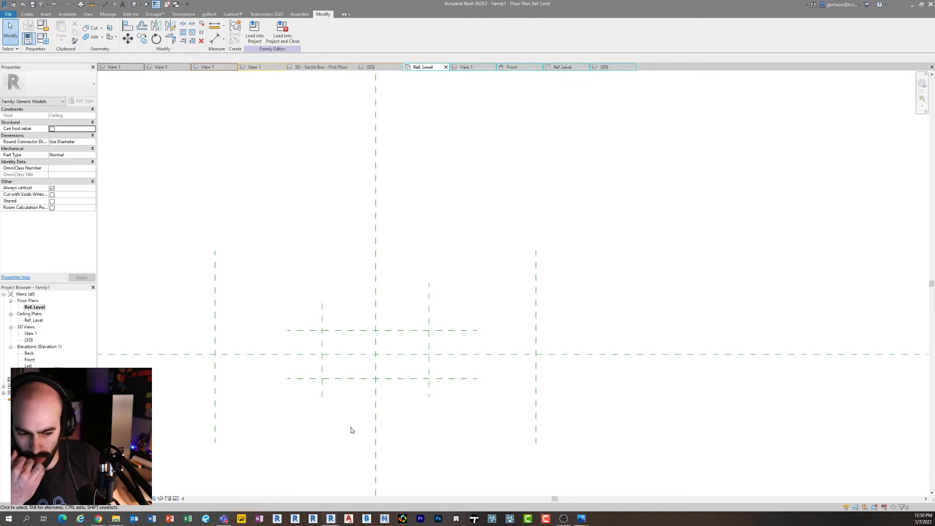
# Draw a horizontal reference plane on the Center (Front/Back) plane, spanning past both outer vertical planes
pyautogui.scroll(-1, 295, 432)
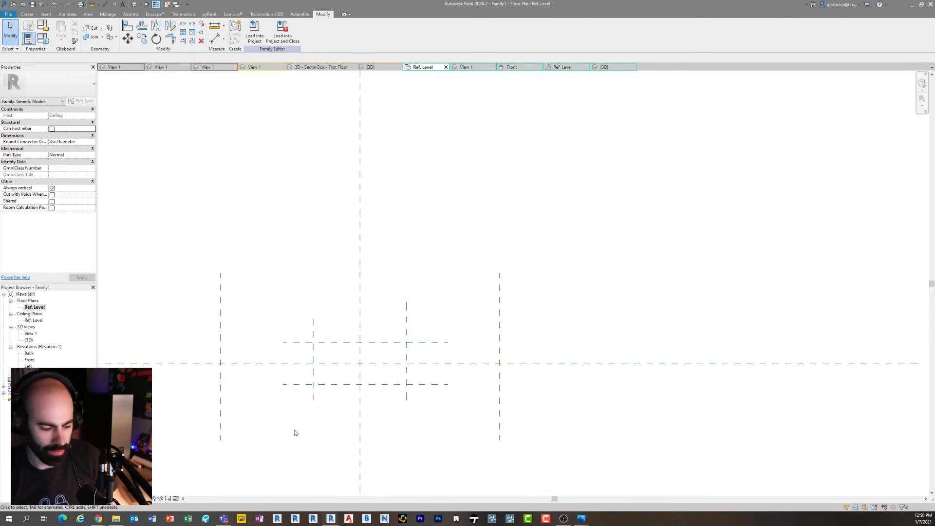
pyautogui.press('r')
pyautogui.press('p')
pyautogui.click(192, 364)
pyautogui.click(535, 364)
pyautogui.press('Escape')
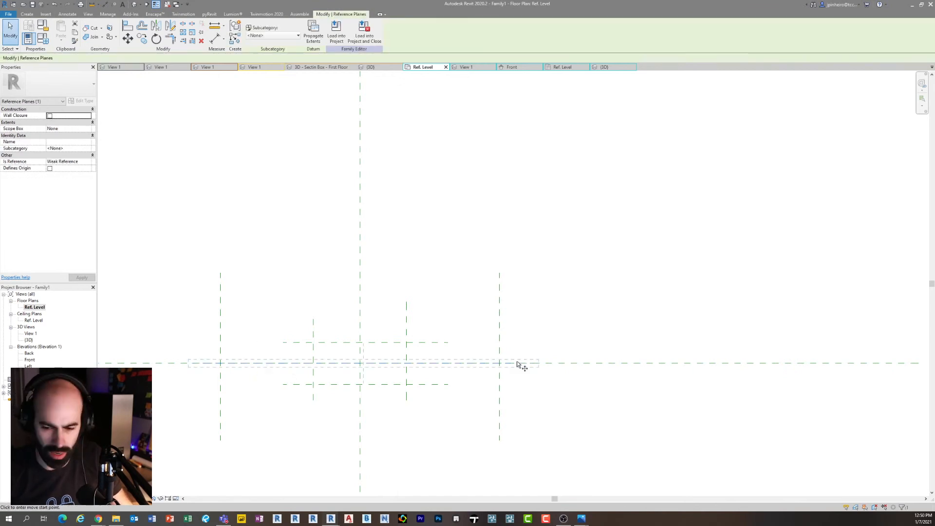
# Move the long horizontal reference plane straight up so it sits 2 3/4" above the canopy's upper plane
pyautogui.press('m')
pyautogui.press('v')
pyautogui.click(504, 364)
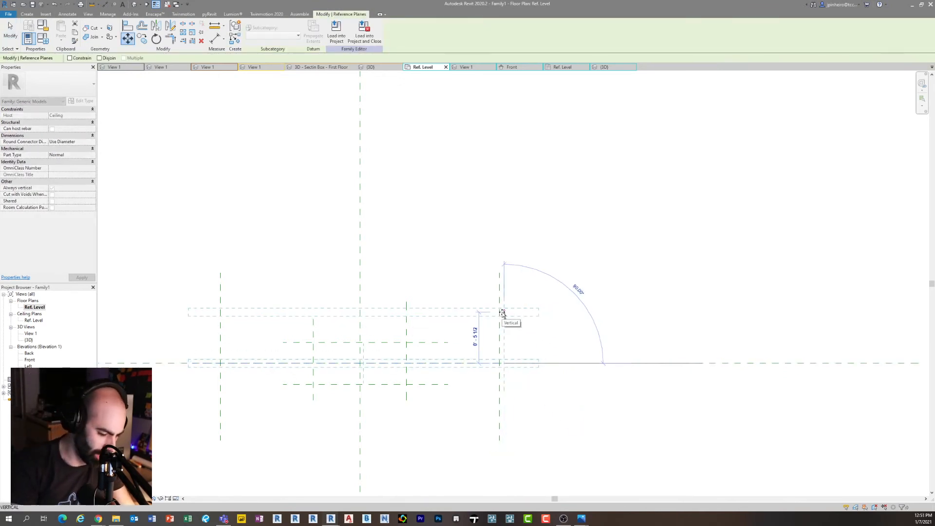
pyautogui.click(503, 316)
pyautogui.press('Escape')
# Shorten the canopy's two vertical reference planes at their upper ends so they stop below the outer horizontal plane
pyautogui.moveTo(455, 306); pyautogui.dragTo(409, 323)
pyautogui.scroll(1, 401, 338)
pyautogui.click(409, 311)
pyautogui.click(286, 323)
pyautogui.moveTo(286, 311); pyautogui.dragTo(286, 331)
pyautogui.press('Escape')
# Shorten the right ends of the canopy's two horizontal reference planes to just past the canopy's right vertical plane
pyautogui.moveTo(449, 374); pyautogui.dragTo(472, 341, button='middle')
pyautogui.click(482, 370)
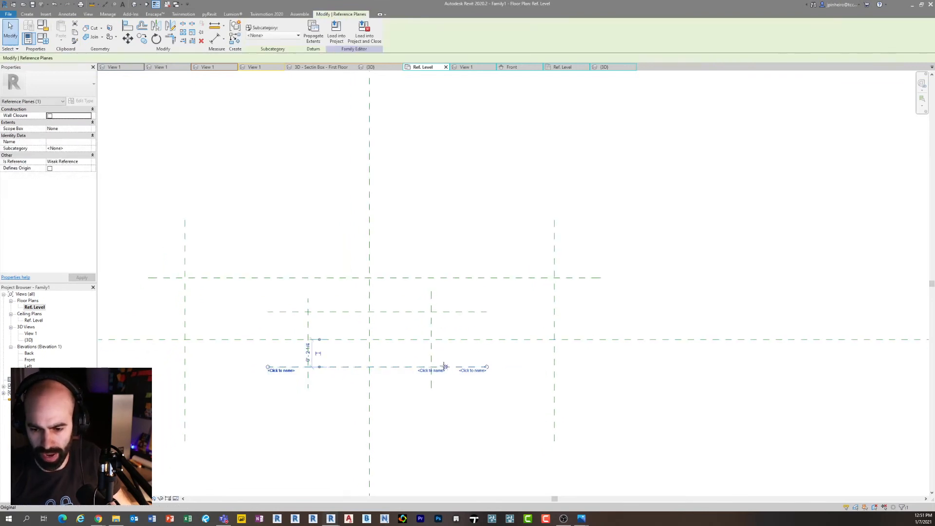
pyautogui.click(475, 313)
pyautogui.moveTo(454, 311); pyautogui.dragTo(449, 312)
pyautogui.click(476, 367)
pyautogui.scroll(-3, 495, 388)
pyautogui.moveTo(496, 387); pyautogui.dragTo(505, 383, button='middle')
pyautogui.scroll(1, 335, 403)
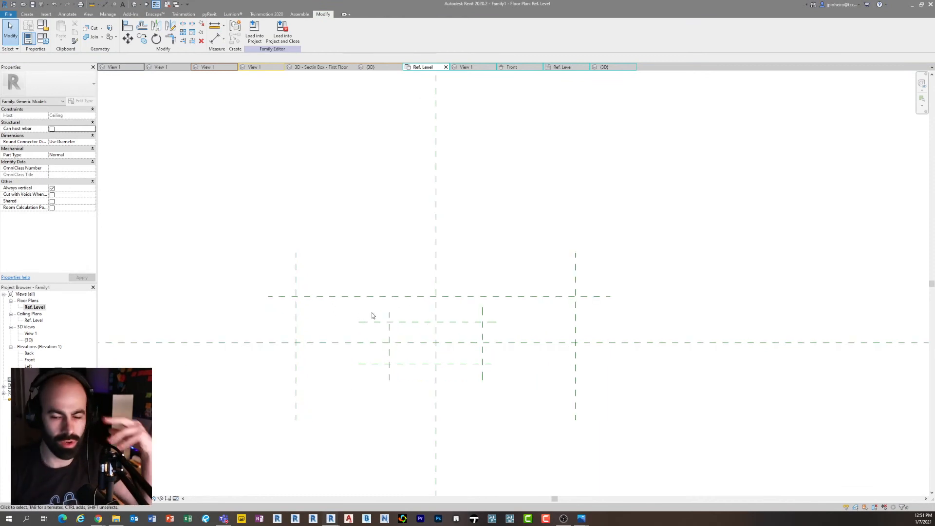
# Mirror the outer upper horizontal reference plane about the Center (Front/Back) plane to mark the fixture's opposite side
pyautogui.click(331, 296)
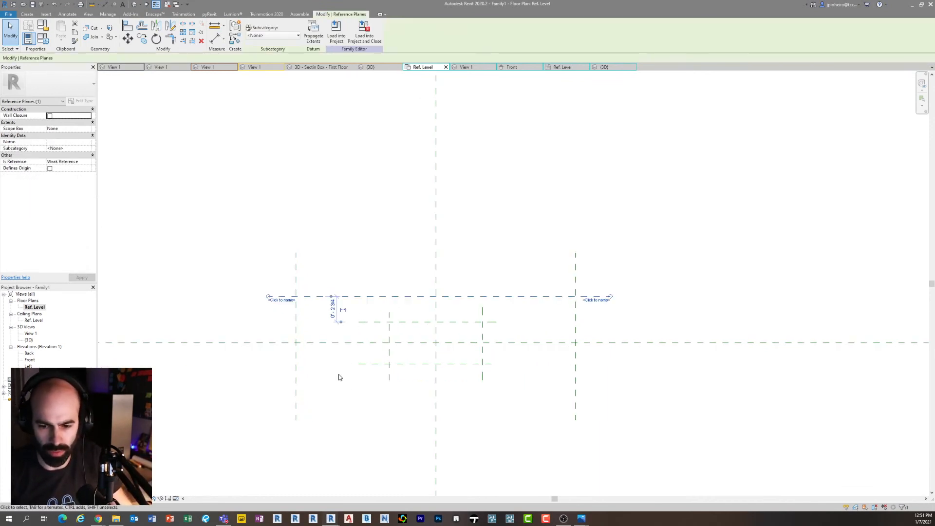
pyautogui.click(325, 335)
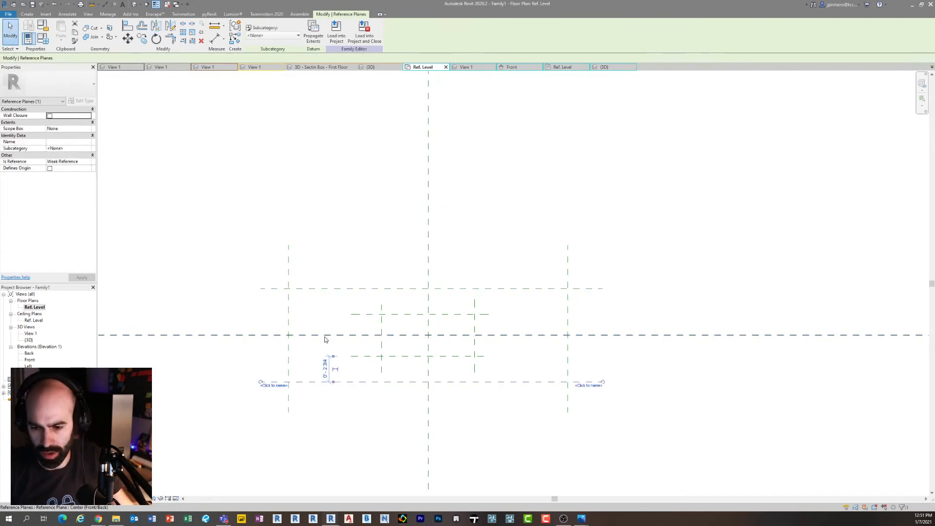
pyautogui.press('Escape')
pyautogui.scroll(-3, 323, 341)
pyautogui.moveTo(428, 389); pyautogui.dragTo(415, 396, button='middle')
pyautogui.scroll(3, 482, 382)
pyautogui.moveTo(513, 390); pyautogui.dragTo(435, 353)
pyautogui.moveTo(491, 301); pyautogui.dragTo(435, 259)
pyautogui.moveTo(206, 347); pyautogui.dragTo(170, 390)
pyautogui.click(568, 403)
pyautogui.moveTo(393, 322); pyautogui.dragTo(355, 291)
pyautogui.click(368, 335)
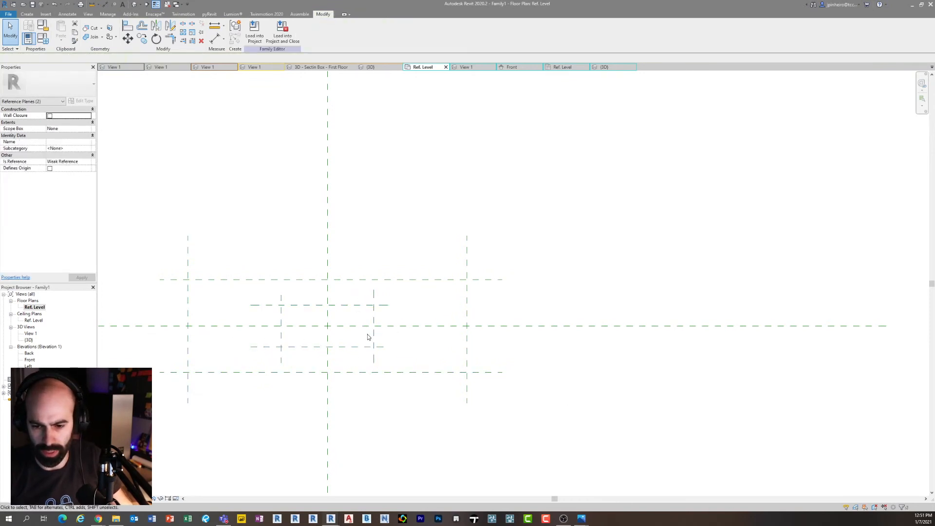
pyautogui.click(372, 283)
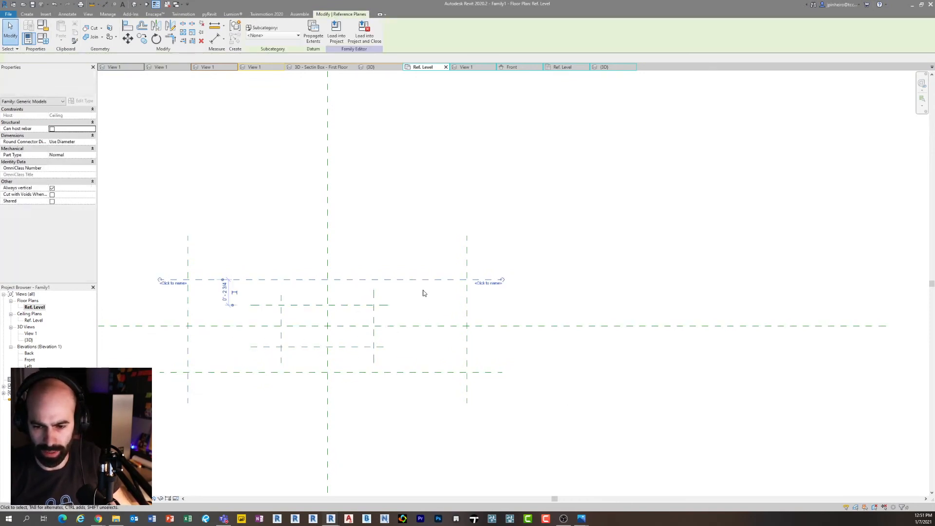
pyautogui.scroll(2, 423, 303)
pyautogui.moveTo(423, 307); pyautogui.dragTo(525, 297, button='middle')
pyautogui.click(233, 300)
pyautogui.scroll(-2, 234, 301)
pyautogui.moveTo(317, 326); pyautogui.dragTo(303, 342, button='middle')
pyautogui.scroll(2, 362, 355)
pyautogui.moveTo(396, 365); pyautogui.dragTo(340, 338)
pyautogui.click(401, 300)
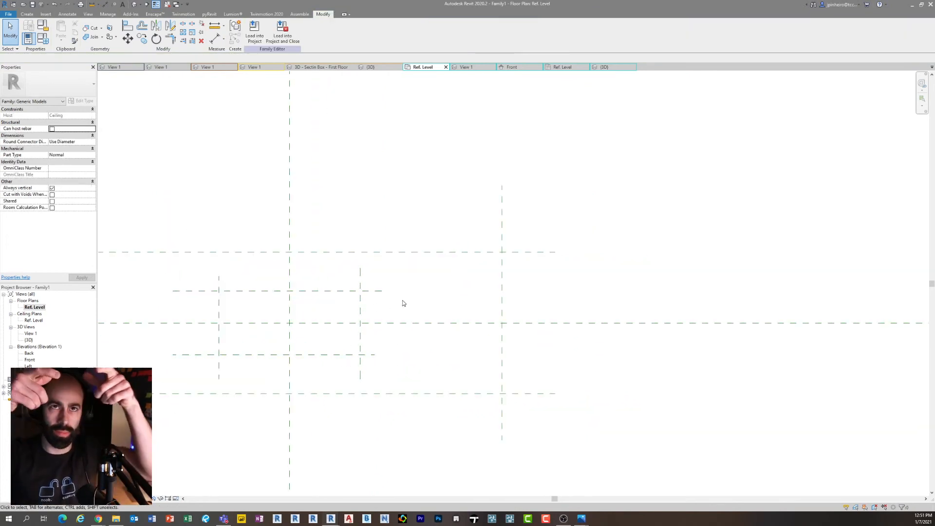
# Draw a short vertical reference plane about 2" to the right of the Center (Left/Right) plane, crossing both canopy planes
pyautogui.moveTo(384, 309); pyautogui.dragTo(423, 321, button='middle')
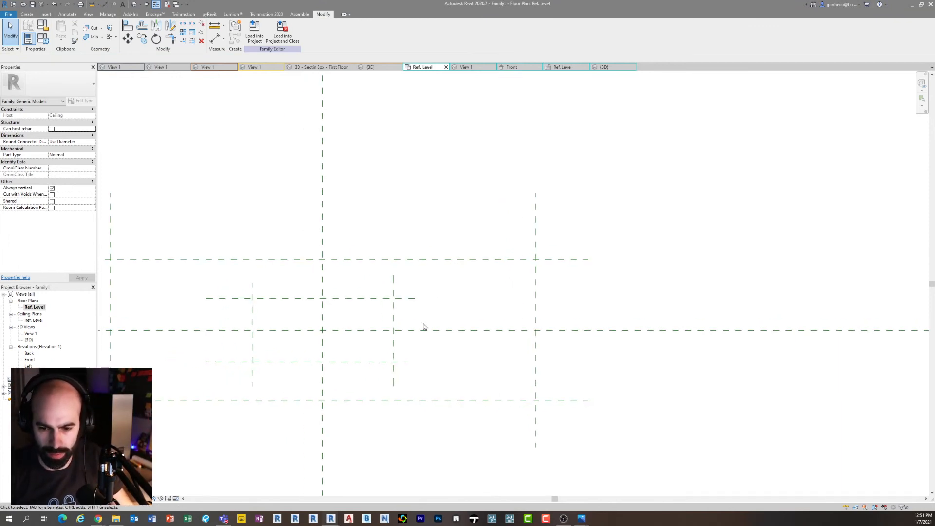
pyautogui.scroll(-1, 410, 352)
pyautogui.moveTo(440, 359); pyautogui.dragTo(449, 339, button='middle')
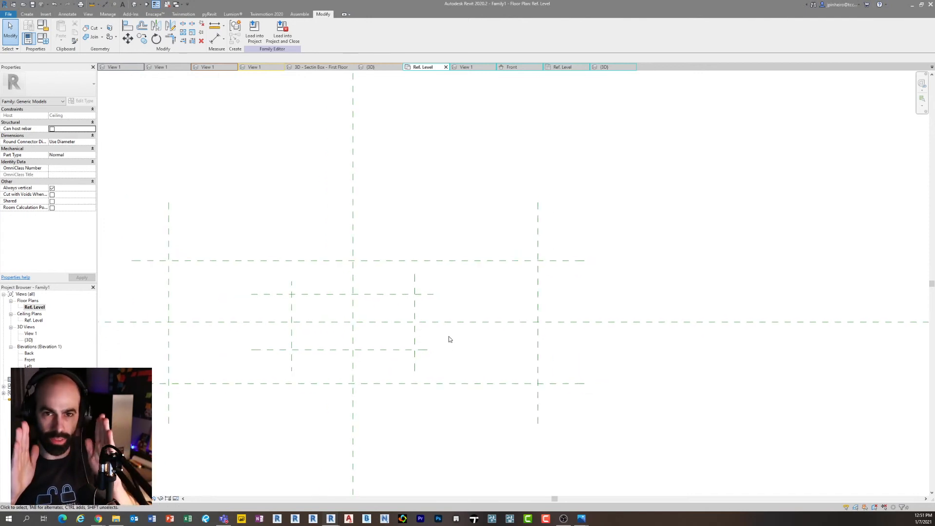
pyautogui.press('r')
pyautogui.press('p')
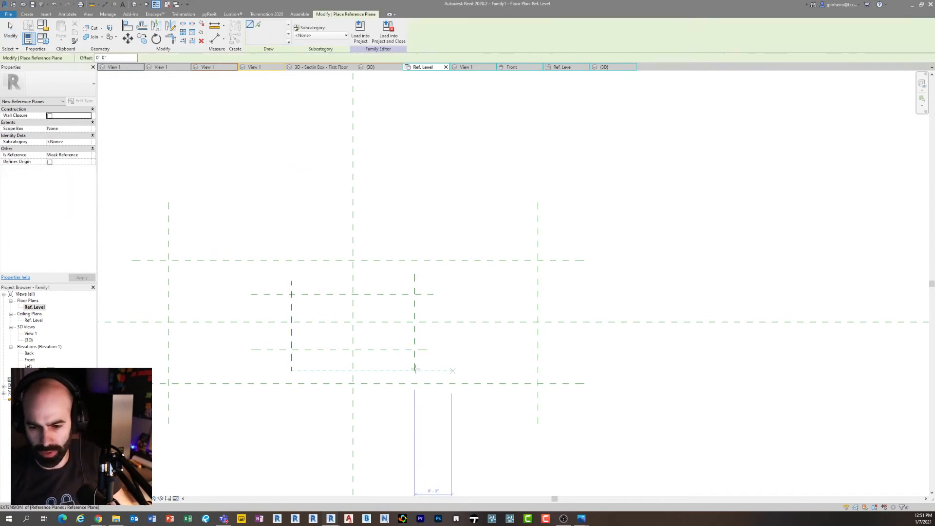
pyautogui.click(377, 370)
pyautogui.click(378, 281)
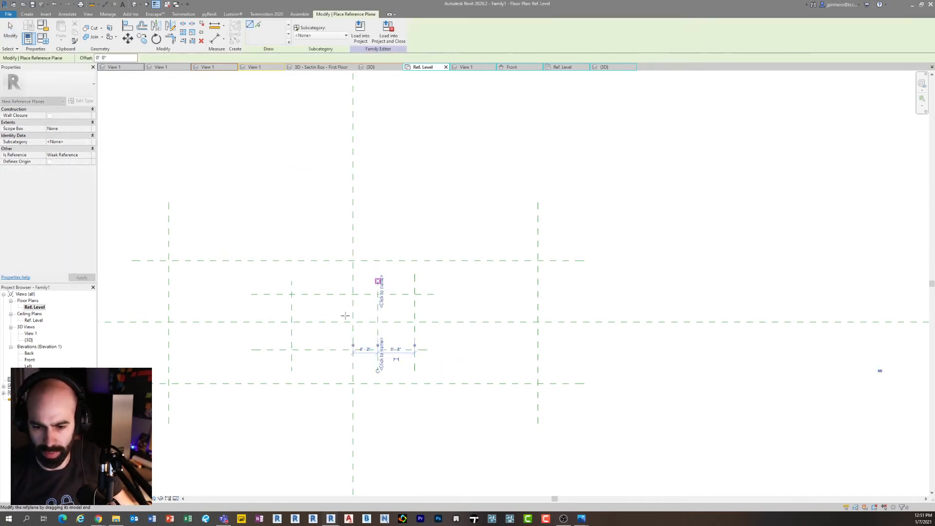
pyautogui.click(318, 406)
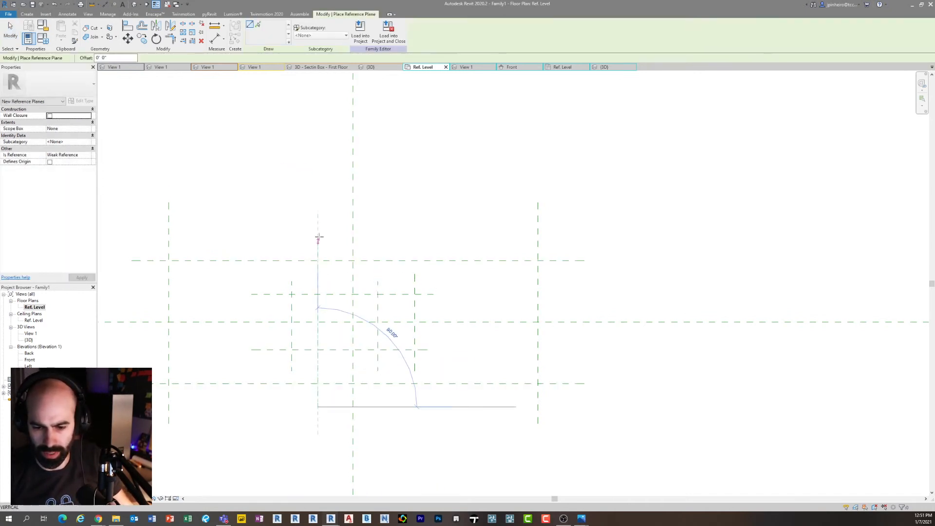
pyautogui.press('Escape')
pyautogui.press('Escape')
# Extend both ends of the short vertical reference plane past the outer horizontal planes
pyautogui.click(378, 310)
pyautogui.moveTo(377, 371); pyautogui.dragTo(377, 424)
pyautogui.click(407, 312)
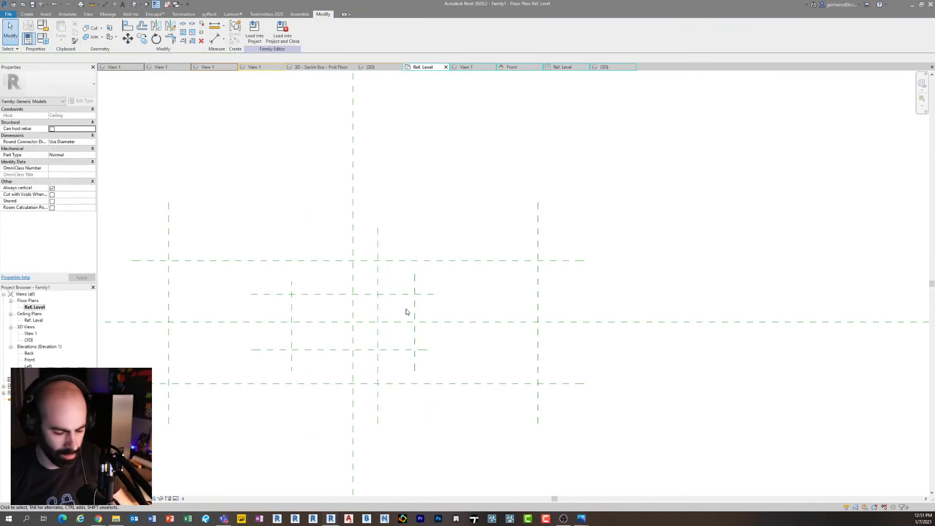
# Nudge the inner vertical reference plane slightly right, toward the canopy's right plane
pyautogui.click(379, 278)
pyautogui.press('Right')
pyautogui.press('Right')
pyautogui.press('Right')
pyautogui.press('Right')
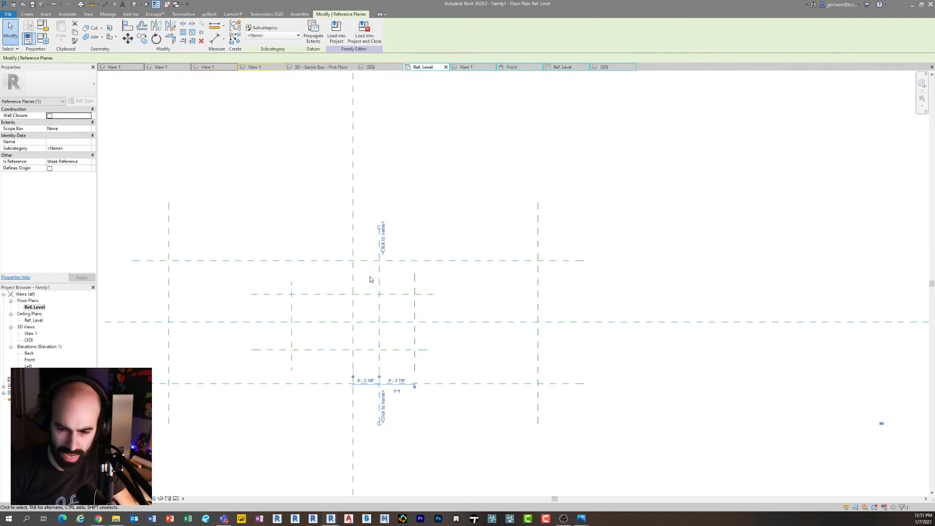
pyautogui.click(433, 419)
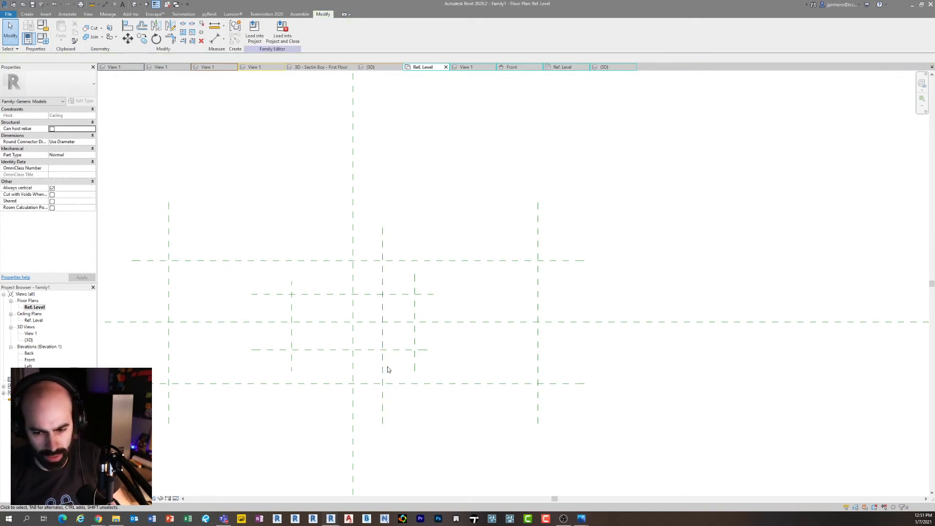
# Mirror the inner vertical rod reference plane about the Center (Left/Right) plane to mark the second rod
pyautogui.click(383, 367)
pyautogui.moveTo(428, 424); pyautogui.dragTo(451, 420, button='middle')
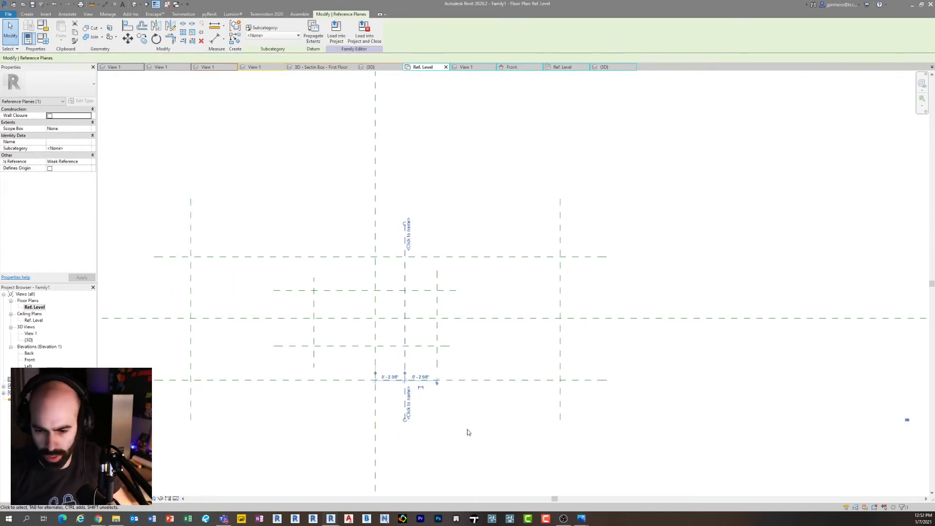
pyautogui.click(412, 432)
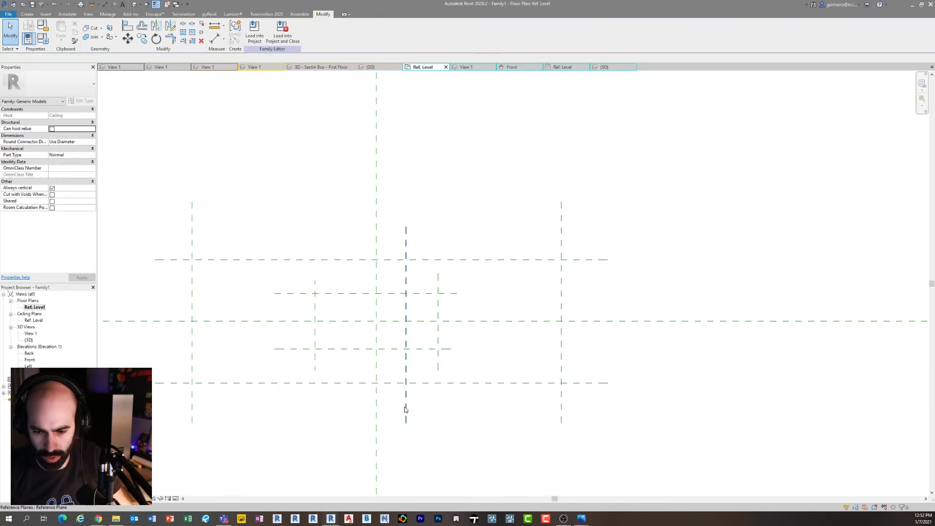
pyautogui.click(405, 409)
pyautogui.scroll(1, 464, 441)
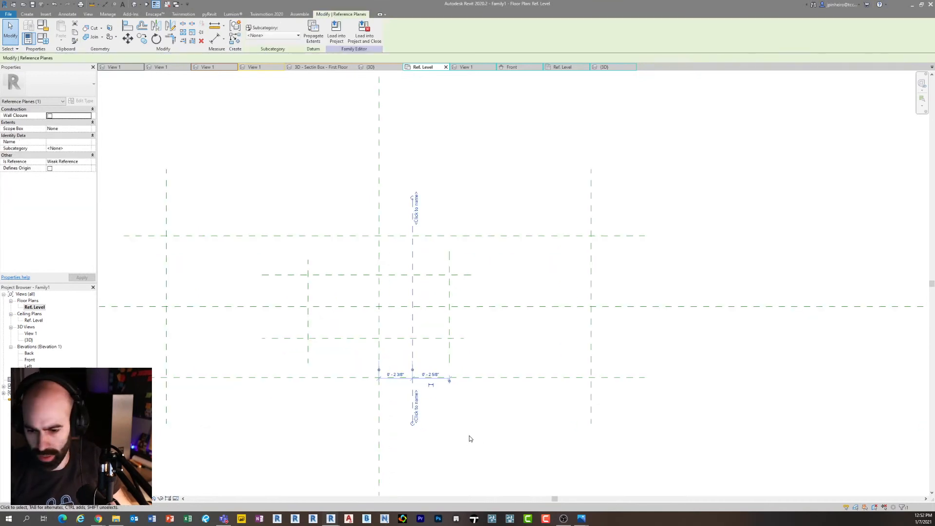
pyautogui.press('m')
pyautogui.press('m')
pyautogui.click(380, 423)
pyautogui.moveTo(452, 418); pyautogui.dragTo(341, 390)
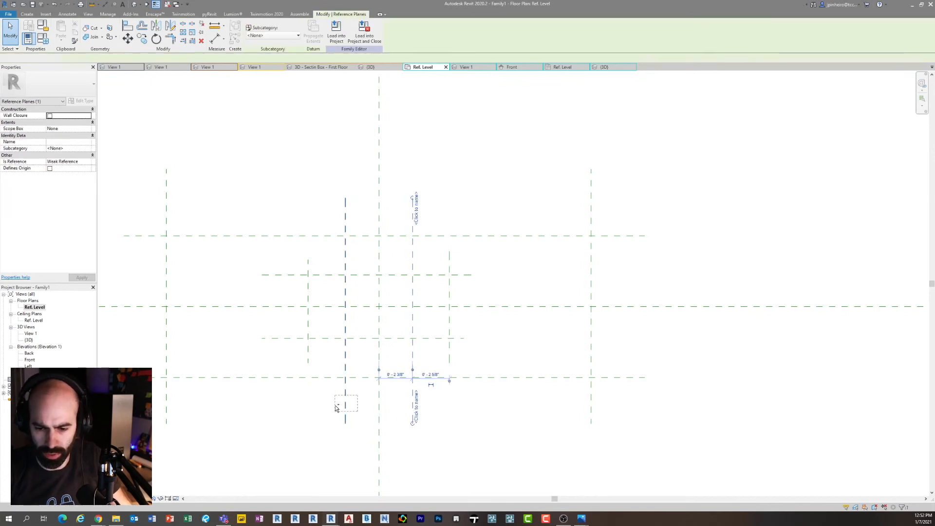
# Check the light fixture breakdown image in Photos, return to Revit, and examine the reference plane layout
pyautogui.click(580, 519)
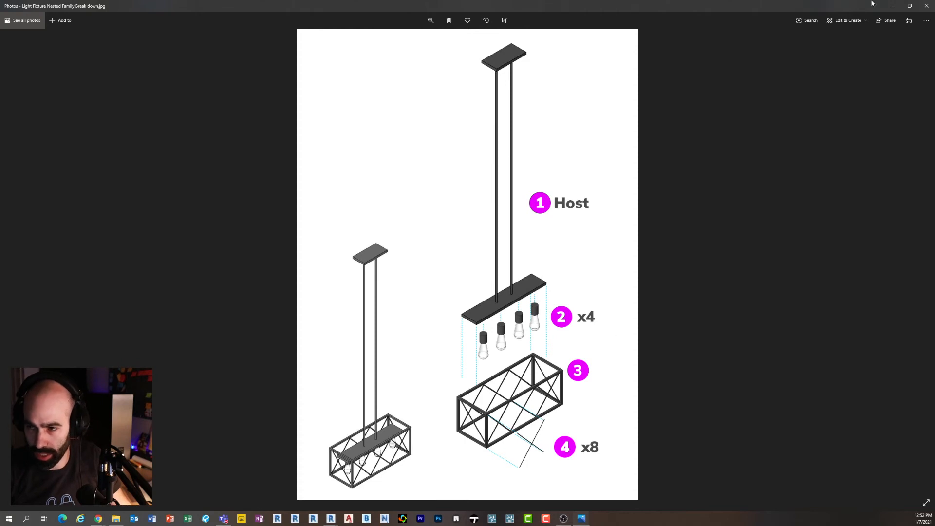
pyautogui.click(893, 6)
pyautogui.click(507, 286)
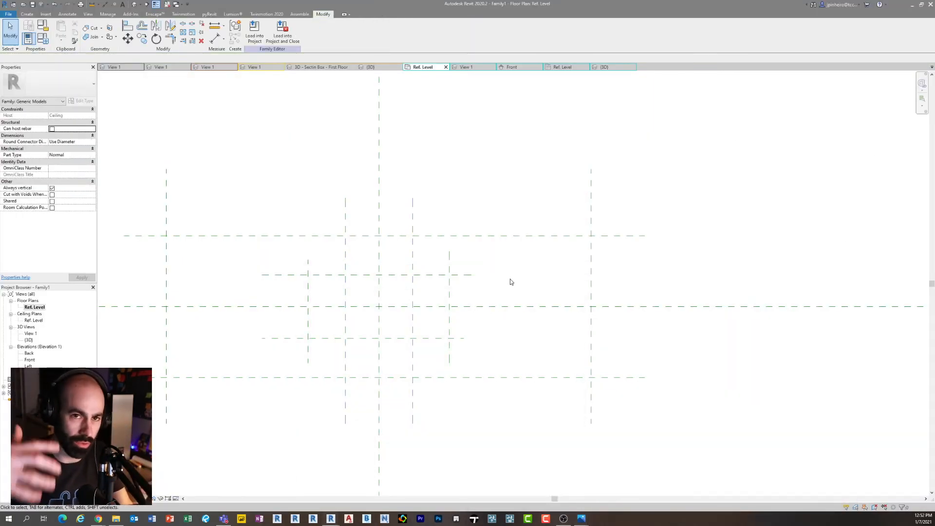
pyautogui.moveTo(462, 213); pyautogui.dragTo(460, 211, button='middle')
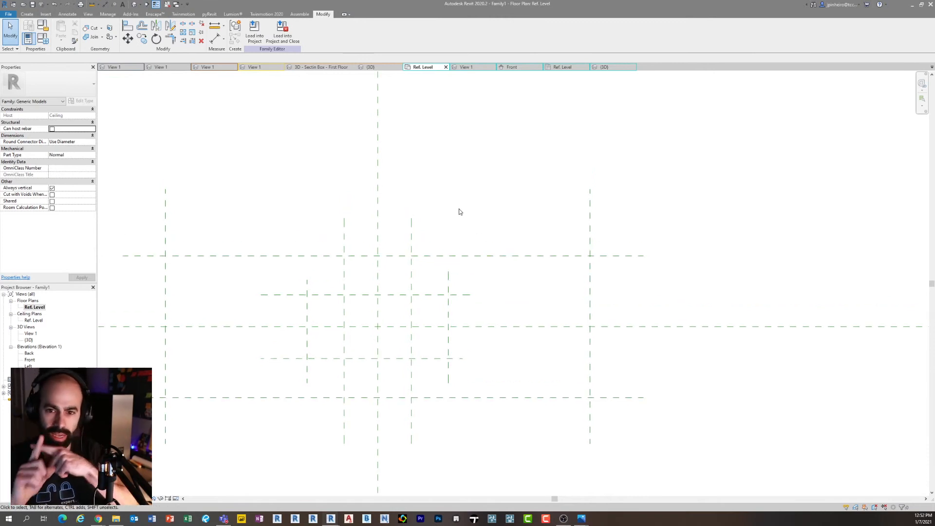
pyautogui.scroll(4, 419, 332)
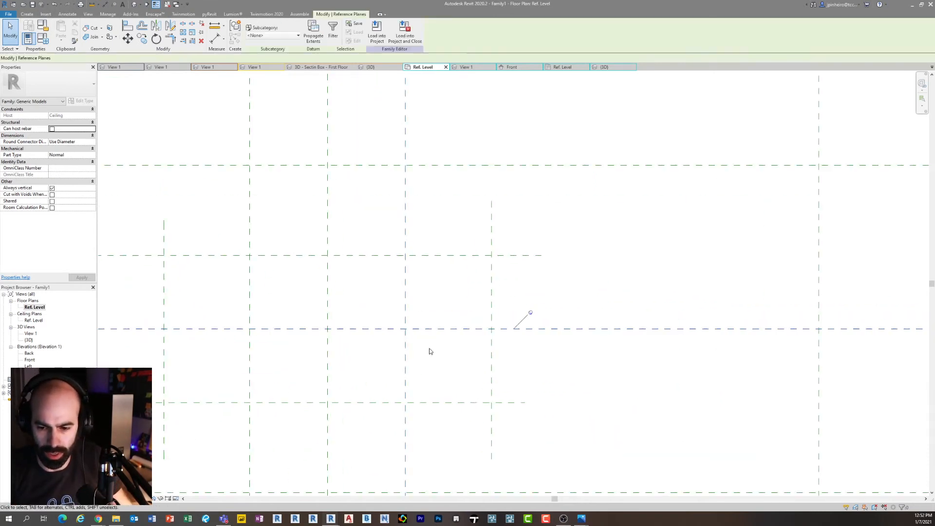
pyautogui.scroll(-2, 453, 375)
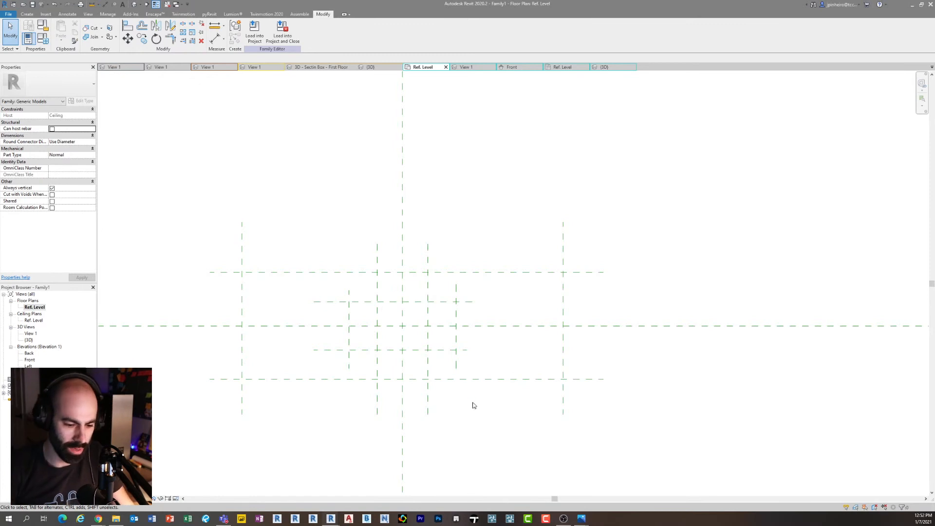
# Place an aligned dimension between the two outermost vertical reference planes, above the layout
pyautogui.moveTo(470, 415); pyautogui.dragTo(481, 424, button='middle')
pyautogui.moveTo(472, 329); pyautogui.dragTo(463, 338, button='middle')
pyautogui.press('d')
pyautogui.press('i')
pyautogui.scroll(-2, 436, 317)
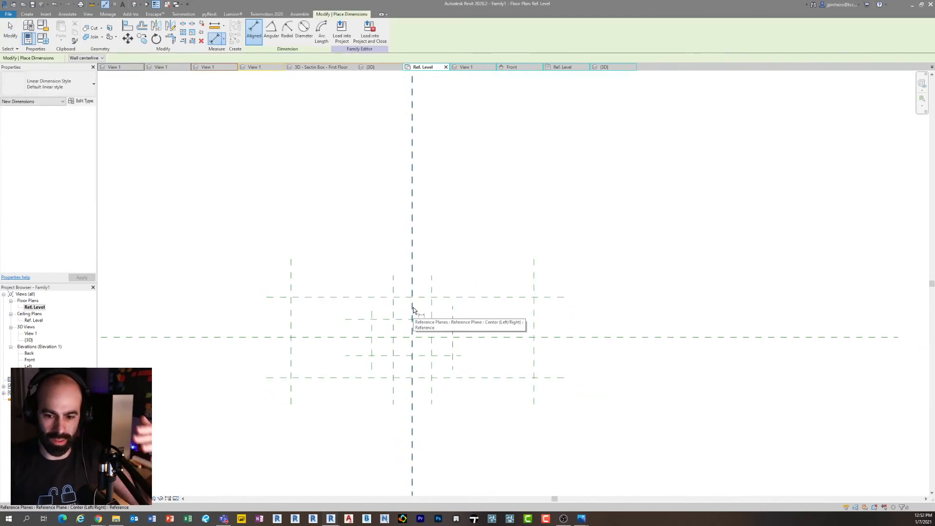
pyautogui.click(291, 316)
pyautogui.click(533, 314)
pyautogui.scroll(-2, 533, 314)
pyautogui.click(526, 153)
# Dimension both outermost vertical planes through the Center (Left/Right) plane below the overall dimension, and make the segments equal
pyautogui.click(374, 314)
pyautogui.click(454, 248)
pyautogui.click(533, 307)
pyautogui.click(509, 202)
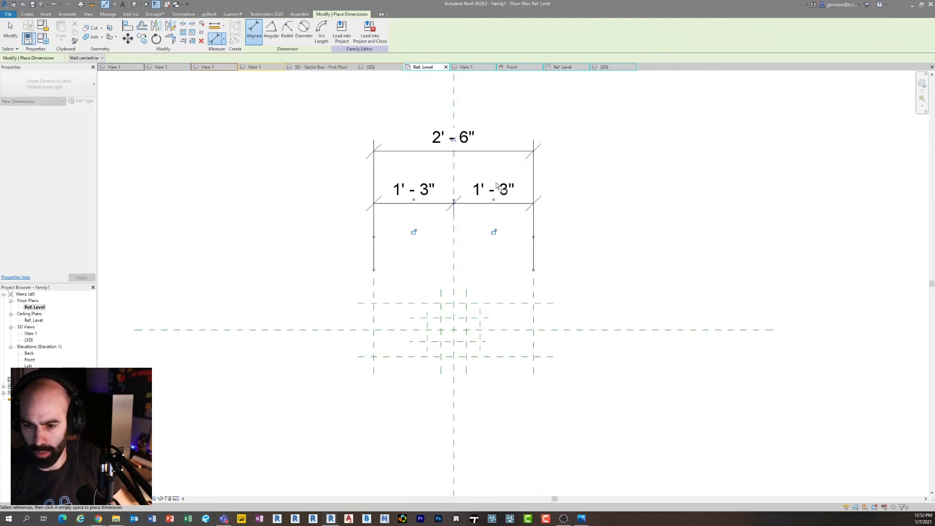
pyautogui.click(467, 189)
pyautogui.press('Escape')
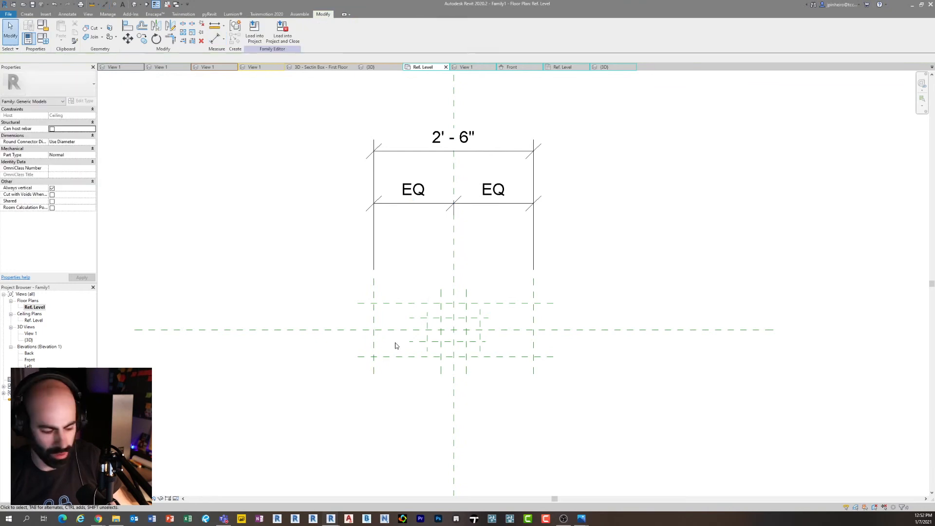
# Place an aligned dimension between the two outer horizontal reference planes, to the left of the layout
pyautogui.press('i')
pyautogui.click(388, 357)
pyautogui.scroll(4, 388, 358)
pyautogui.click(397, 265)
pyautogui.scroll(-2, 397, 264)
pyautogui.scroll(-1, 358, 262)
pyautogui.click(256, 251)
# Dimension both outer horizontal planes through the Center (Front/Back) plane and make the segments equal
pyautogui.click(410, 324)
pyautogui.click(393, 294)
pyautogui.click(393, 263)
pyautogui.click(316, 223)
pyautogui.click(246, 295)
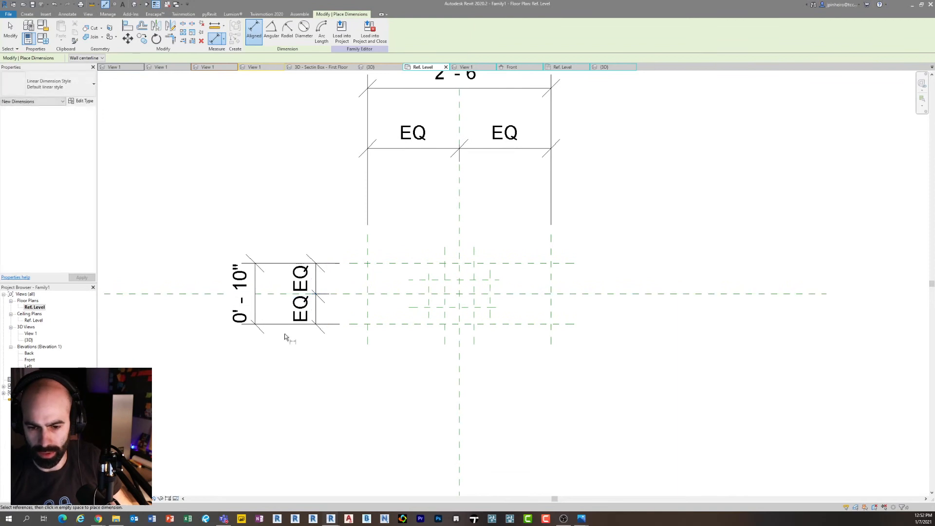
pyautogui.press('Escape')
# Set the plan view scale to 1" = 1'-0"
pyautogui.click(122, 498)
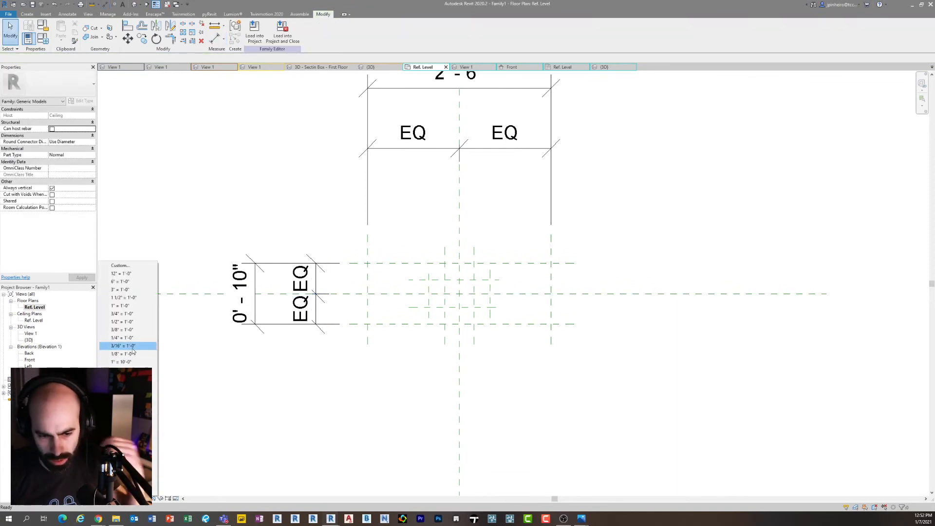
pyautogui.click(122, 322)
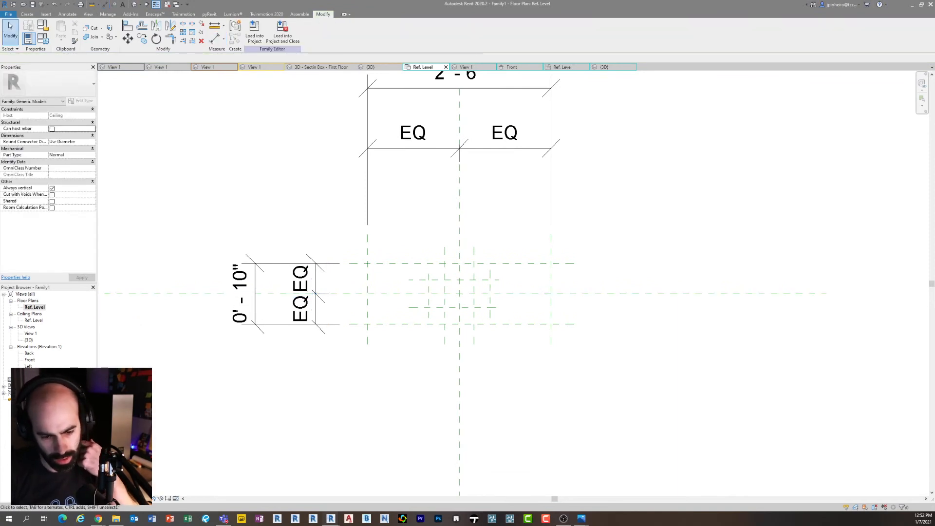
pyautogui.click(122, 499)
pyautogui.click(126, 306)
# Move the outer planes' width dimensions and overall depth dimension closer to the reference plane layout
pyautogui.moveTo(360, 387); pyautogui.dragTo(306, 476, button='middle')
pyautogui.click(394, 238)
pyautogui.moveTo(395, 238); pyautogui.dragTo(396, 304)
pyautogui.moveTo(385, 177); pyautogui.dragTo(383, 266)
pyautogui.click(302, 376)
pyautogui.moveTo(242, 406); pyautogui.dragTo(182, 360, button='middle')
pyautogui.scroll(1, 177, 360)
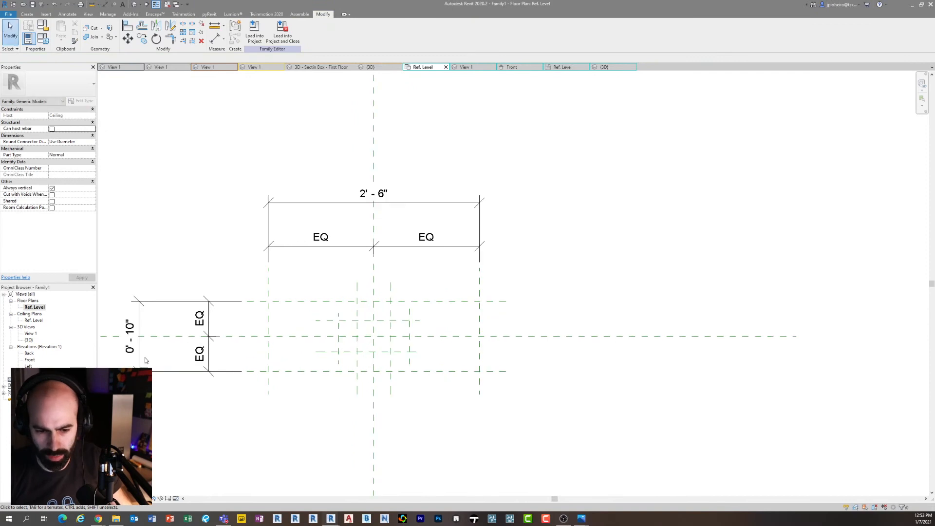
pyautogui.click(140, 360)
pyautogui.moveTo(141, 360); pyautogui.dragTo(179, 361)
pyautogui.scroll(-1, 322, 435)
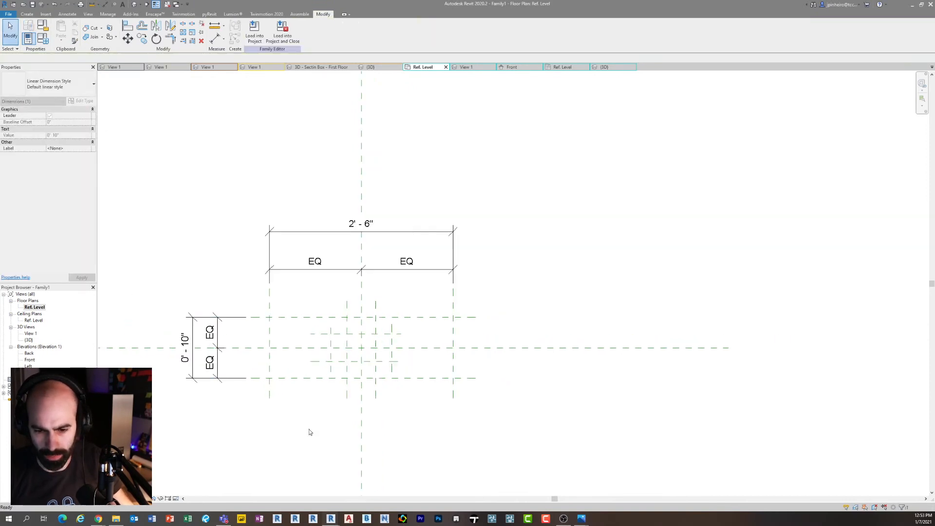
# Place a dimension string below the layout from the canopy's left plane through the center plane to its right plane
pyautogui.scroll(2, 322, 433)
pyautogui.moveTo(359, 411); pyautogui.dragTo(302, 367, button='middle')
pyautogui.press('d')
pyautogui.press('i')
pyautogui.scroll(1, 314, 317)
pyautogui.click(277, 316)
pyautogui.click(348, 316)
pyautogui.click(418, 316)
pyautogui.scroll(-2, 417, 317)
pyautogui.click(431, 390)
# Add an overall dimension between the canopy's left and right planes beneath the existing string
pyautogui.click(337, 306)
pyautogui.click(418, 302)
pyautogui.click(429, 422)
pyautogui.press('Escape')
pyautogui.press('Escape')
# Make the two segments of the canopy's width dimension string equal
pyautogui.click(396, 374)
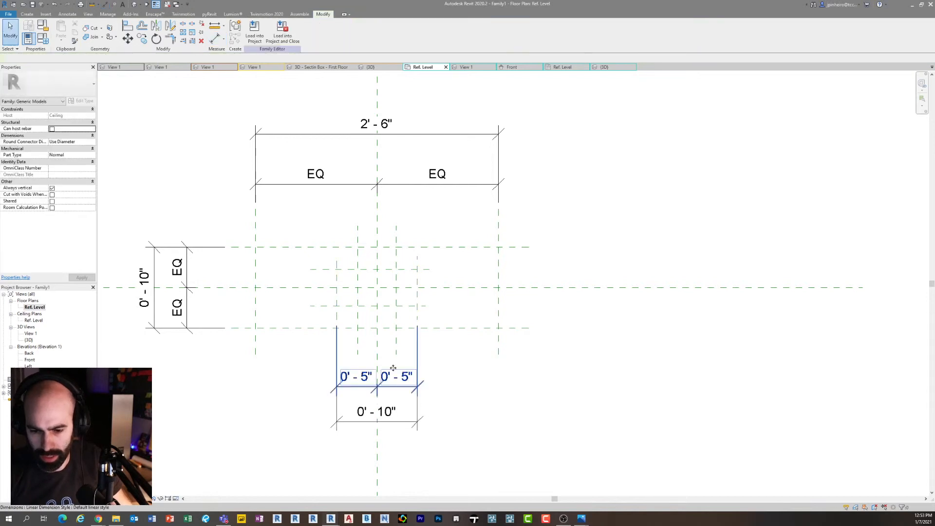
pyautogui.click(396, 374)
pyautogui.click(378, 339)
pyautogui.click(466, 392)
# Place an overall dimension between the canopy's two inner horizontal planes, to the right of the layout
pyautogui.moveTo(450, 289); pyautogui.dragTo(436, 311, button='middle')
pyautogui.scroll(2, 437, 311)
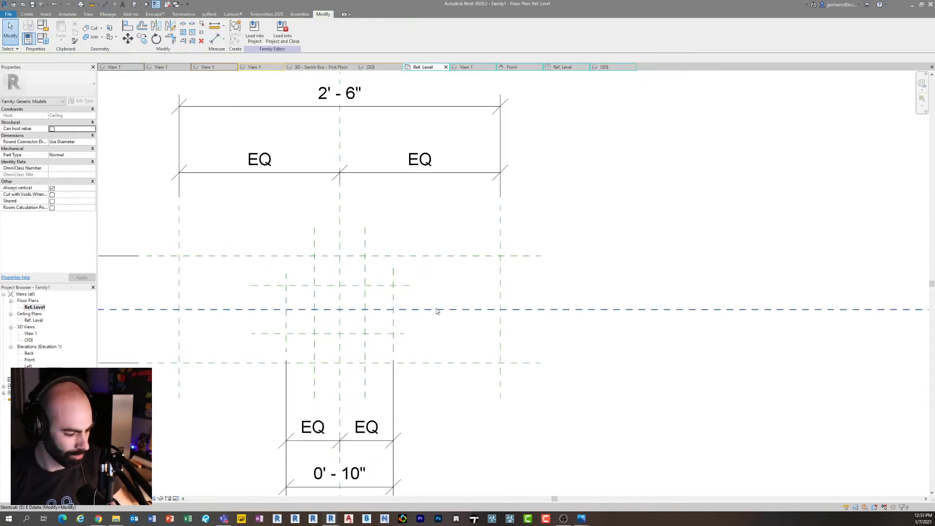
pyautogui.press('d')
pyautogui.press('i')
pyautogui.click(378, 333)
pyautogui.click(380, 286)
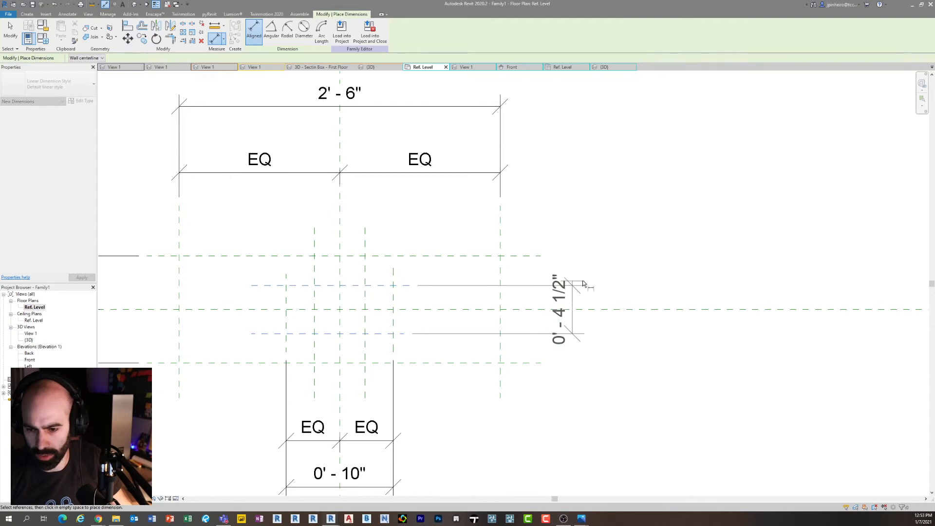
pyautogui.click(670, 288)
# Dimension the canopy's two horizontal planes through the Center (Front/Back) plane and make the segments equal
pyautogui.click(382, 334)
pyautogui.click(382, 309)
pyautogui.click(383, 288)
pyautogui.click(579, 287)
pyautogui.click(600, 312)
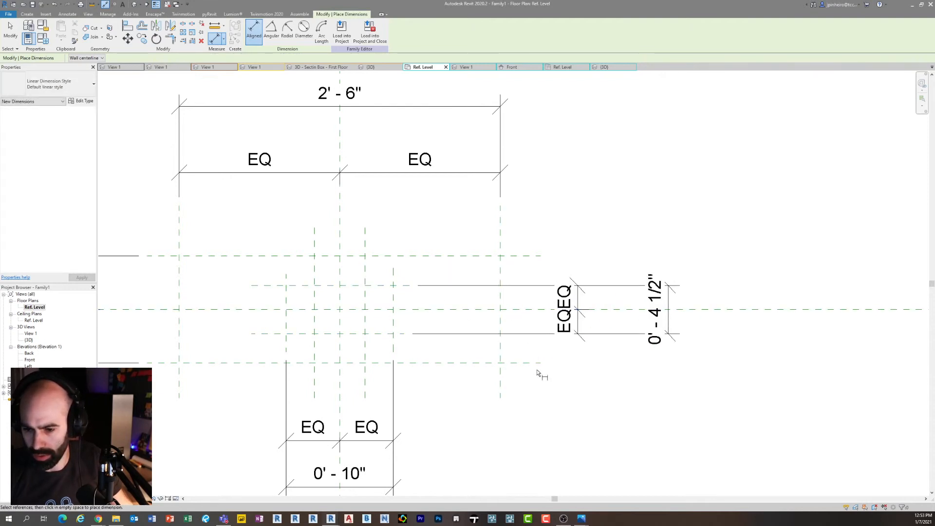
# Dimension from the vertical center plane through the right rod plane to the canopy's right plane, with equal segments
pyautogui.scroll(-1, 516, 341)
pyautogui.scroll(2, 432, 305)
pyautogui.scroll(1, 423, 312)
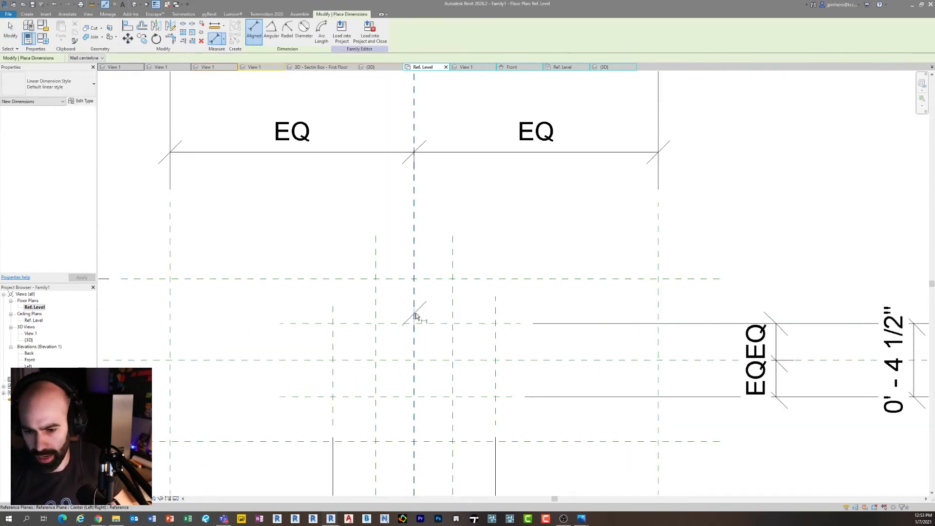
pyautogui.click(416, 314)
pyautogui.click(454, 313)
pyautogui.click(496, 315)
pyautogui.scroll(-1, 483, 278)
pyautogui.click(509, 228)
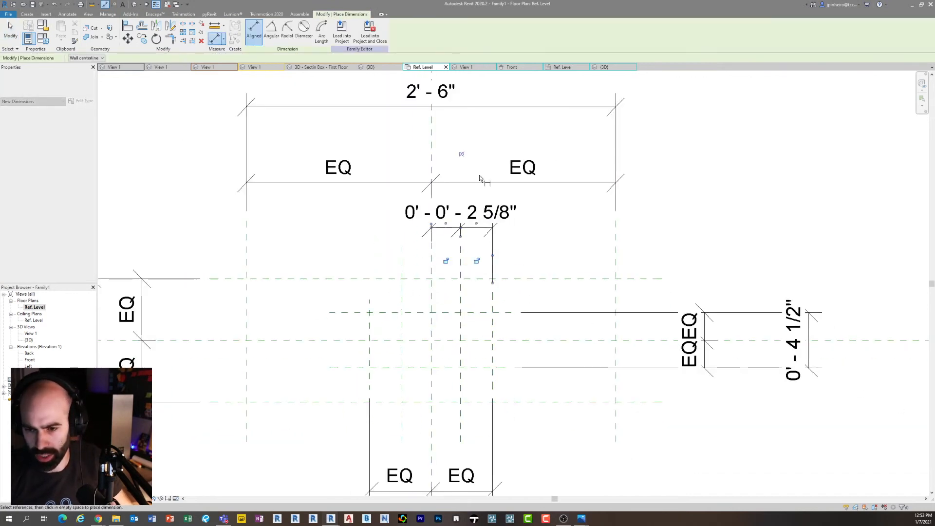
pyautogui.click(461, 156)
pyautogui.press('Escape')
pyautogui.press('Escape')
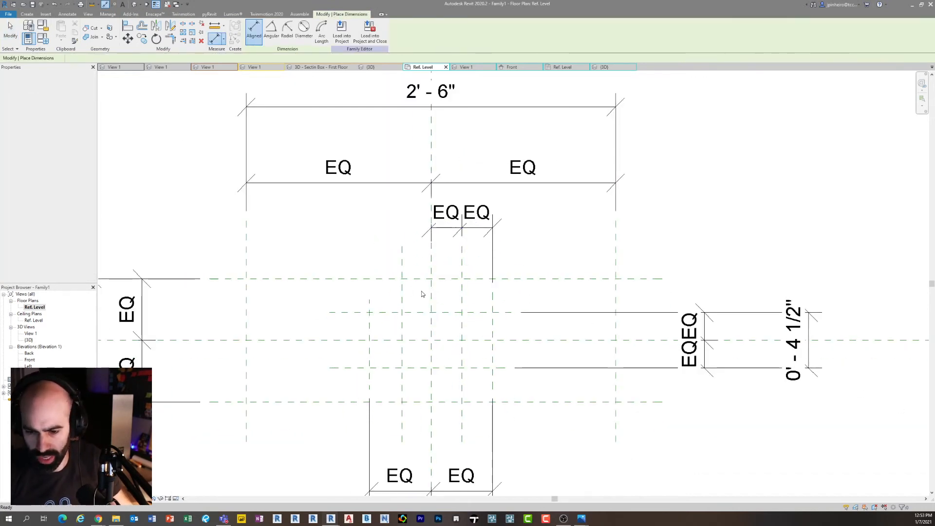
# Dimension from the vertical center plane through the left rod plane to the canopy's left plane, with equal segments
pyautogui.scroll(1, 414, 287)
pyautogui.press('d')
pyautogui.press('i')
pyautogui.click(434, 298)
pyautogui.click(400, 309)
pyautogui.click(363, 306)
pyautogui.click(352, 232)
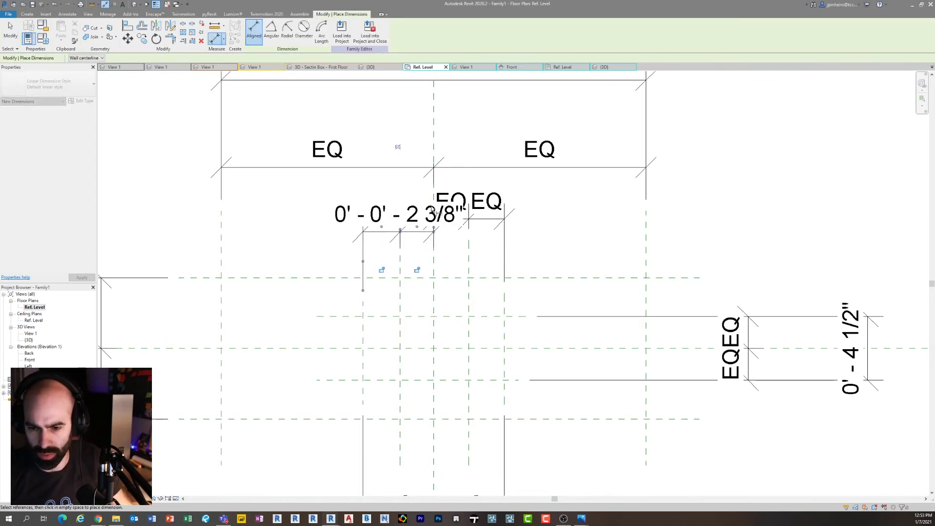
pyautogui.click(399, 147)
pyautogui.press('Escape')
pyautogui.press('Escape')
# Move the left rod's equality dimension string slightly down, clear of the right rod's string
pyautogui.scroll(-1, 390, 264)
pyautogui.moveTo(423, 329); pyautogui.dragTo(392, 329, button='middle')
pyautogui.click(377, 244)
pyautogui.scroll(2, 376, 244)
pyautogui.moveTo(376, 243); pyautogui.dragTo(376, 257)
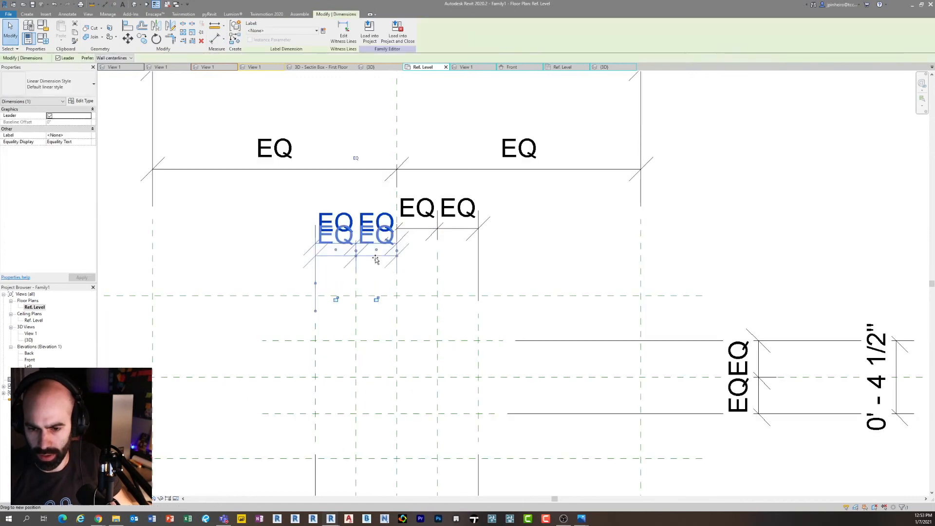
pyautogui.press('Escape')
pyautogui.scroll(-2, 375, 260)
pyautogui.moveTo(424, 313); pyautogui.dragTo(434, 300, button='middle')
pyautogui.moveTo(468, 380); pyautogui.dragTo(479, 394, button='middle')
pyautogui.scroll(-1, 445, 227)
pyautogui.moveTo(520, 278); pyautogui.dragTo(541, 281, button='middle')
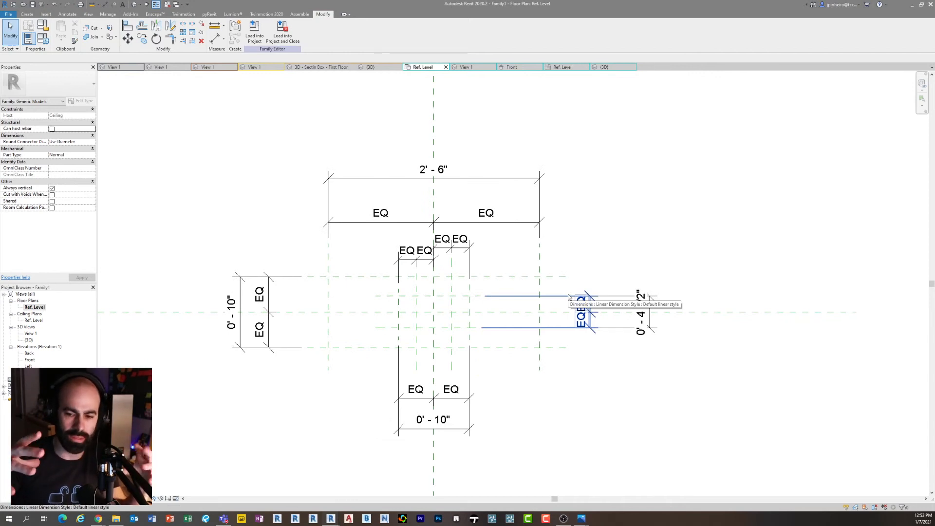
pyautogui.moveTo(303, 208); pyautogui.dragTo(245, 212, button='middle')
pyautogui.scroll(1, 245, 213)
pyautogui.moveTo(299, 183); pyautogui.dragTo(314, 179, button='middle')
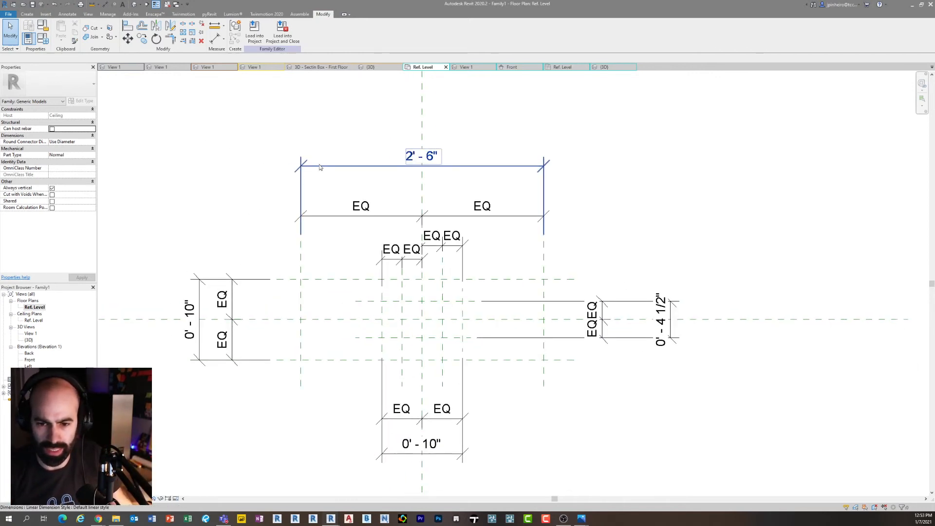
pyautogui.click(320, 166)
pyautogui.click(207, 281)
pyautogui.click(215, 248)
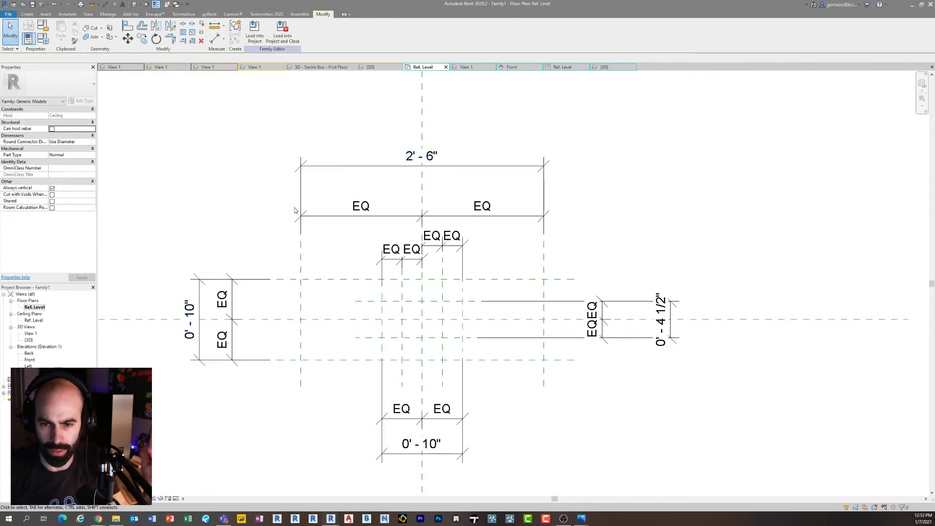
# Label the outermost overall width dimension with a new family type parameter named Housing Plate Width
pyautogui.click(310, 167)
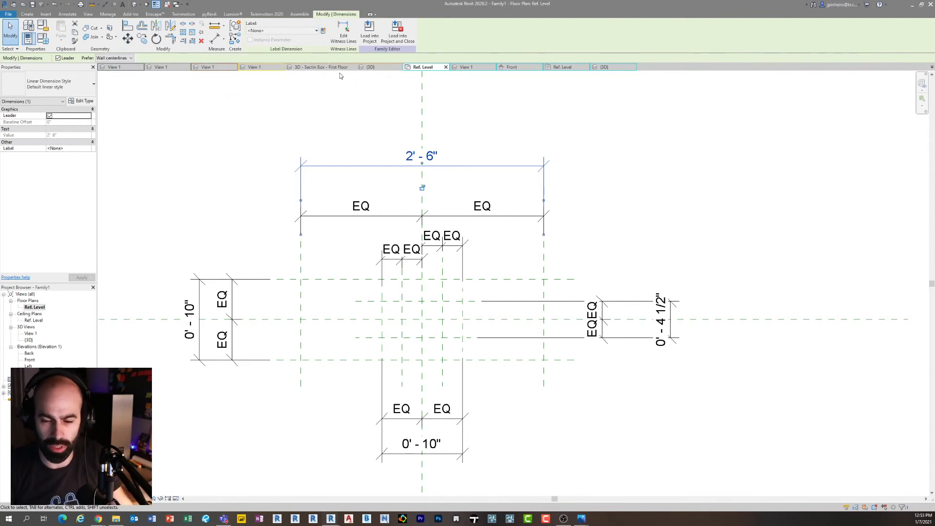
pyautogui.click(326, 32)
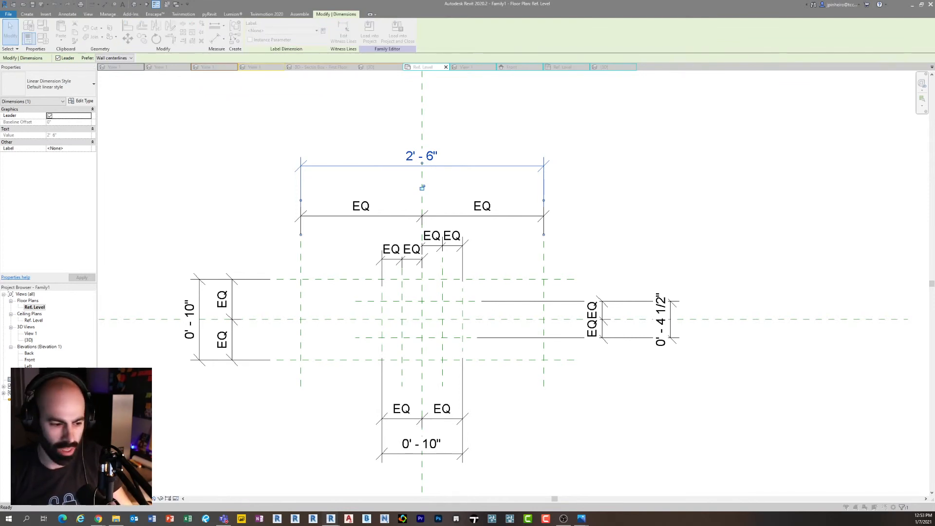
pyautogui.moveTo(194, 78)
pyautogui.mouseDown()
pyautogui.moveTo(248, 96)
pyautogui.moveTo(207, 86)
pyautogui.mouseUp()
pyautogui.click(154, 172)
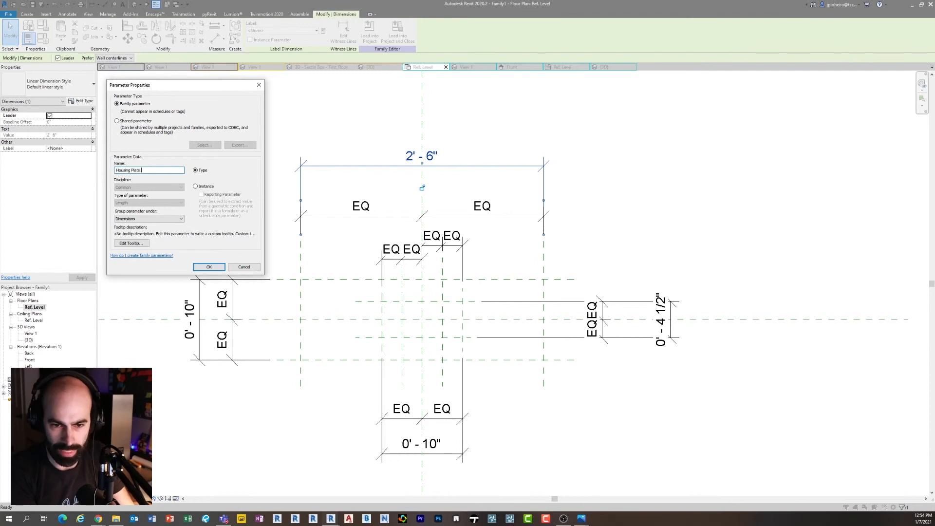
pyautogui.write('th')
pyautogui.press('Return')
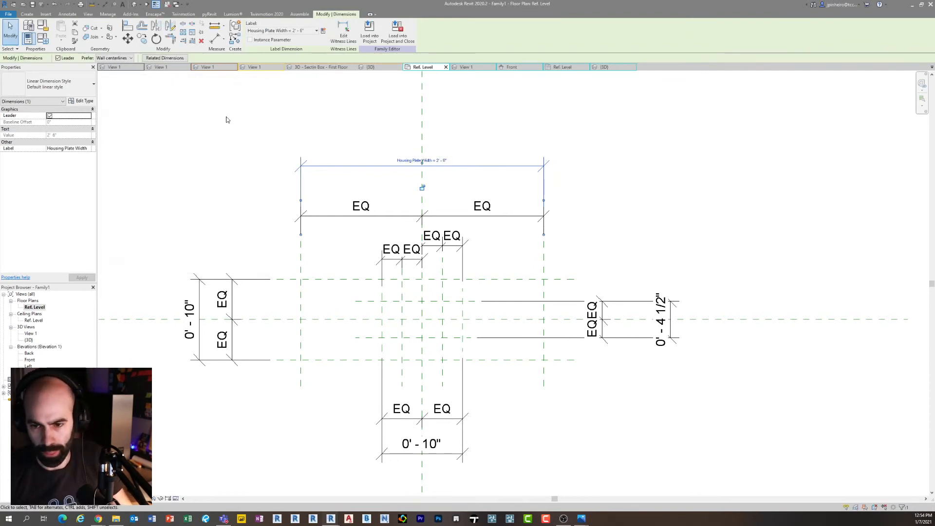
# Label the outer overall depth dimension with a new family type parameter named Housing Plate Depth
pyautogui.click(207, 121)
pyautogui.click(190, 320)
pyautogui.click(323, 30)
pyautogui.write('Housing Plate De')
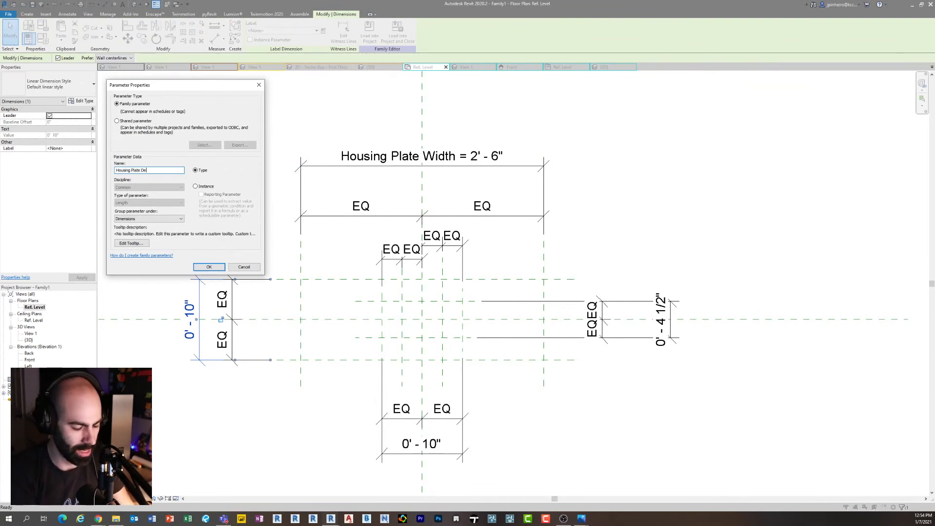
pyautogui.click(212, 266)
pyautogui.click(288, 264)
# Label the 4 1/2" depth dimension with a new family type parameter named Mounting Plate Depth
pyautogui.moveTo(302, 272); pyautogui.dragTo(276, 260, button='middle')
pyautogui.click(593, 288)
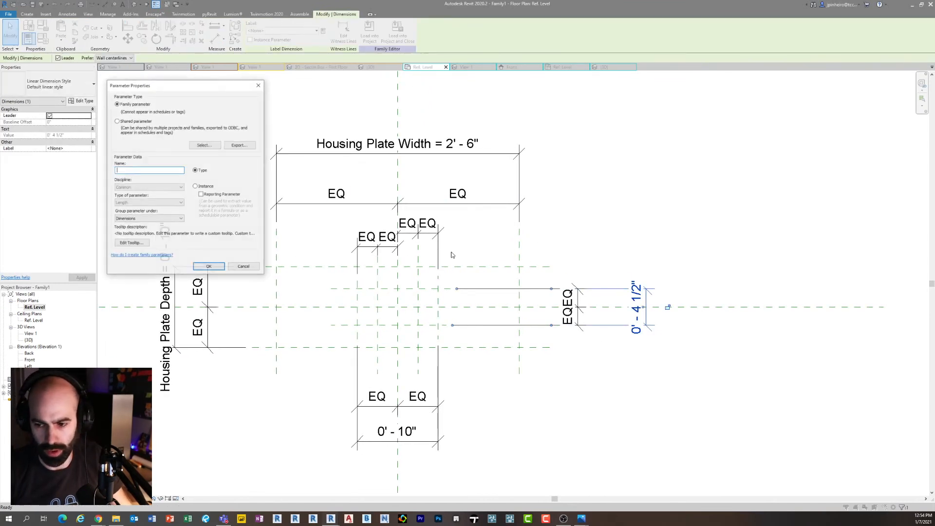
pyautogui.write('Mounting')
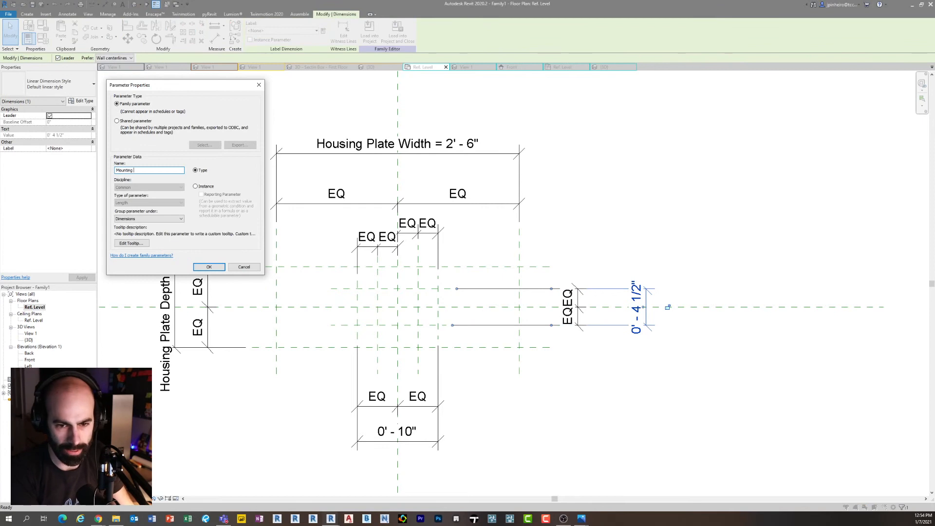
pyautogui.write(' Plate Depth')
pyautogui.press('Return')
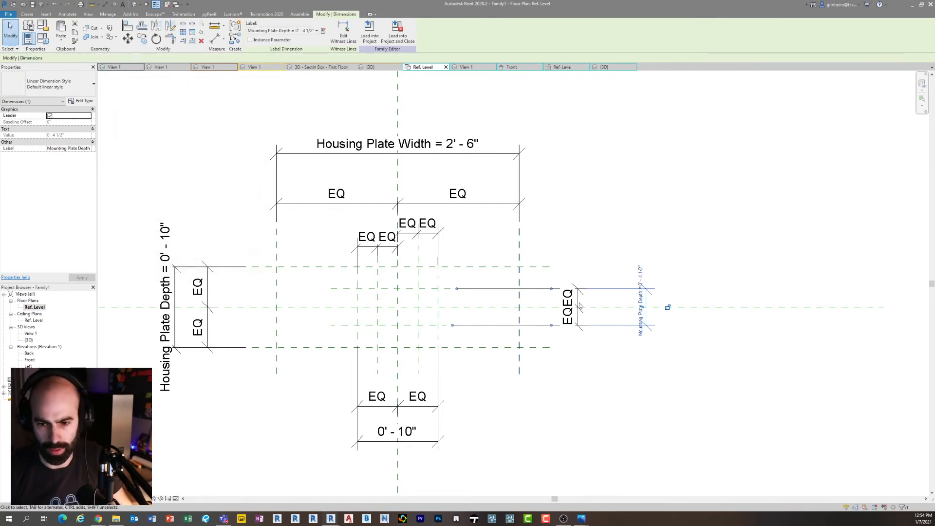
# Label the overall 10" width dimension below the plan with a new family type parameter named Mounting Plate Width
pyautogui.click(419, 442)
pyautogui.click(323, 31)
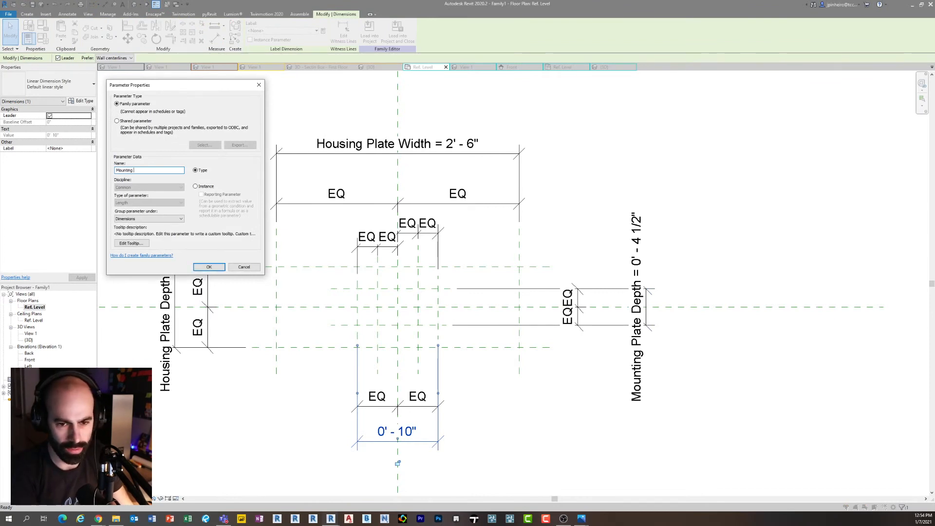
pyautogui.press('Return')
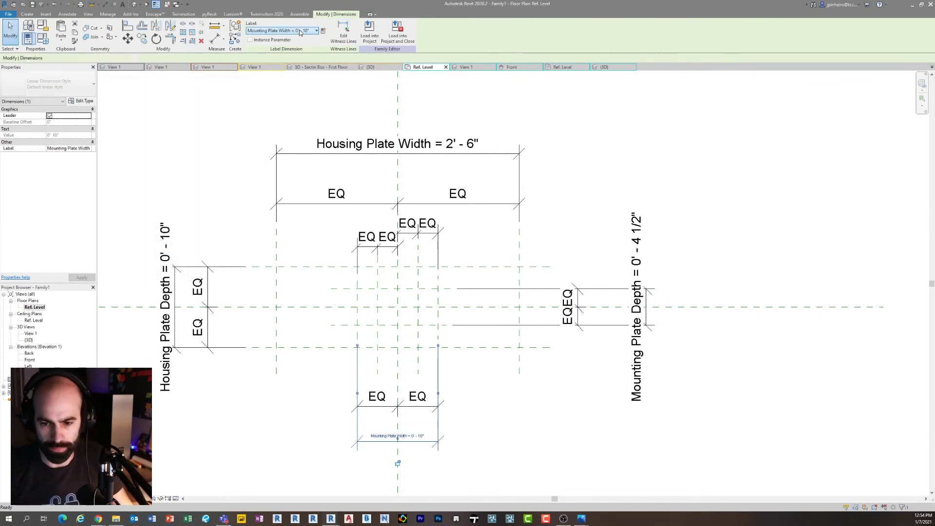
pyautogui.click(559, 382)
# Flex the Mounting Plate Width parameter in Family Types by applying 1' 0" and returning it to 10"
pyautogui.moveTo(509, 401); pyautogui.dragTo(547, 388, button='middle')
pyautogui.scroll(1, 506, 379)
pyautogui.scroll(-2, 543, 385)
pyautogui.scroll(2, 520, 336)
pyautogui.scroll(-1, 512, 311)
pyautogui.moveTo(310, 185); pyautogui.dragTo(351, 205, button='middle')
pyautogui.click(43, 39)
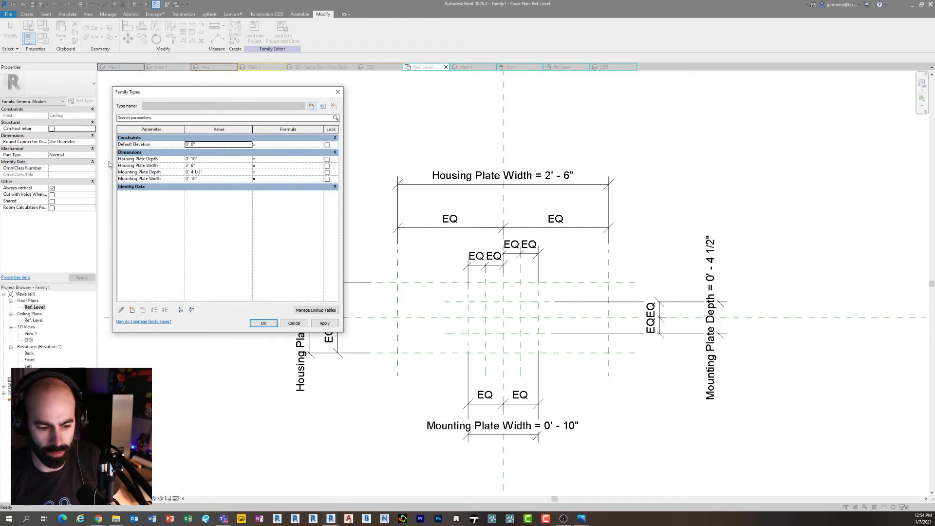
pyautogui.click(233, 179)
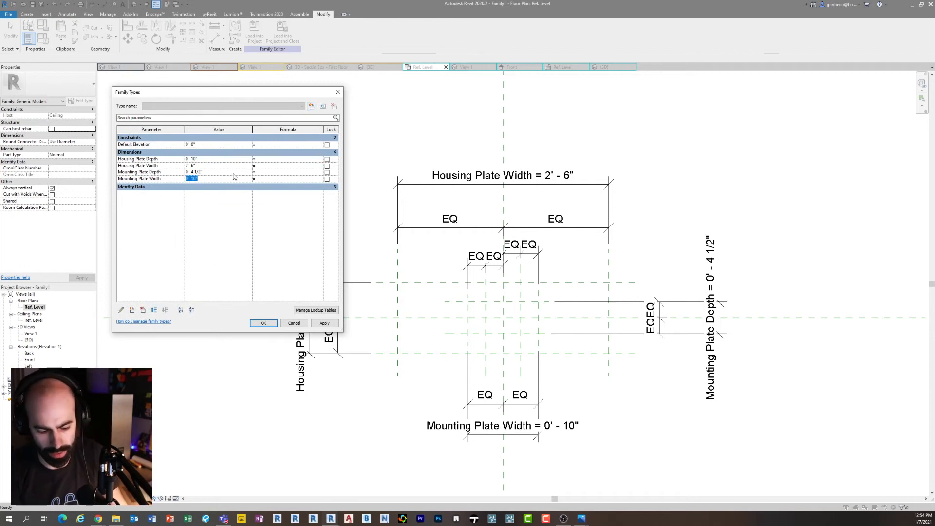
pyautogui.click(331, 324)
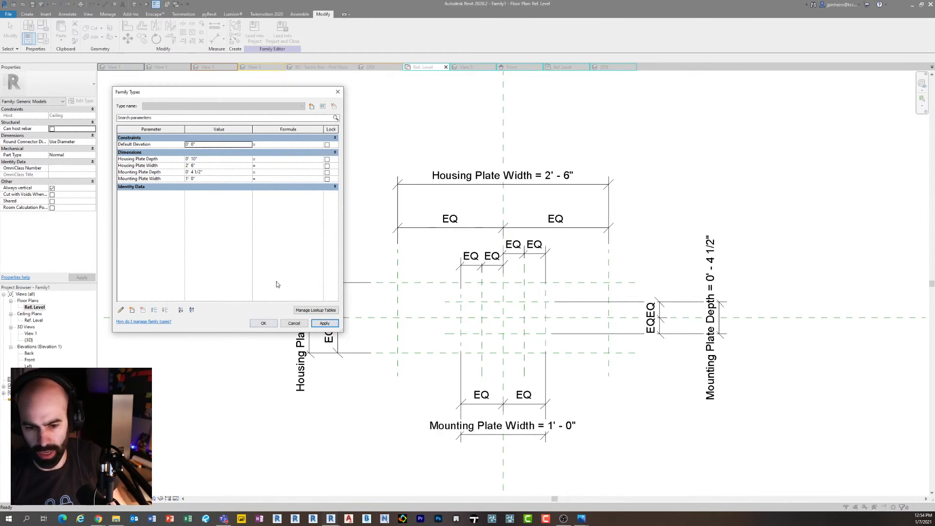
pyautogui.click(218, 180)
pyautogui.write('10')
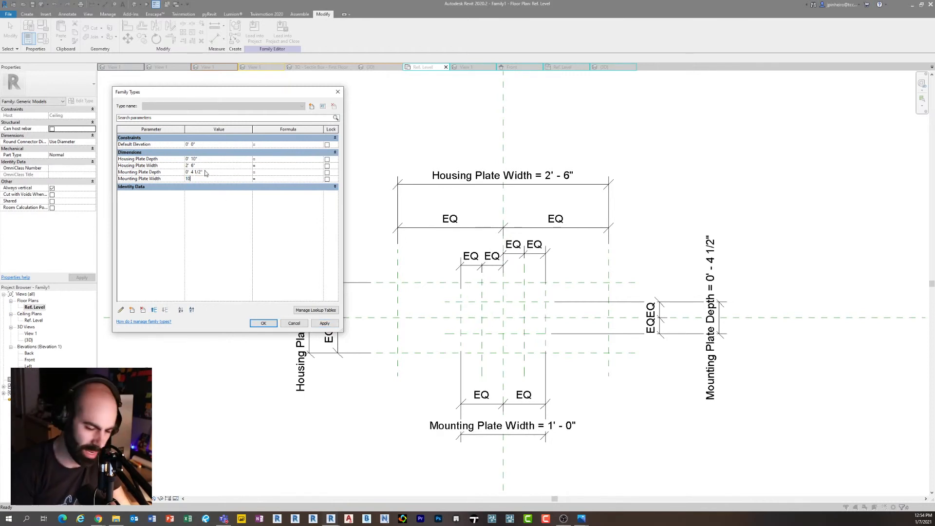
pyautogui.click(325, 323)
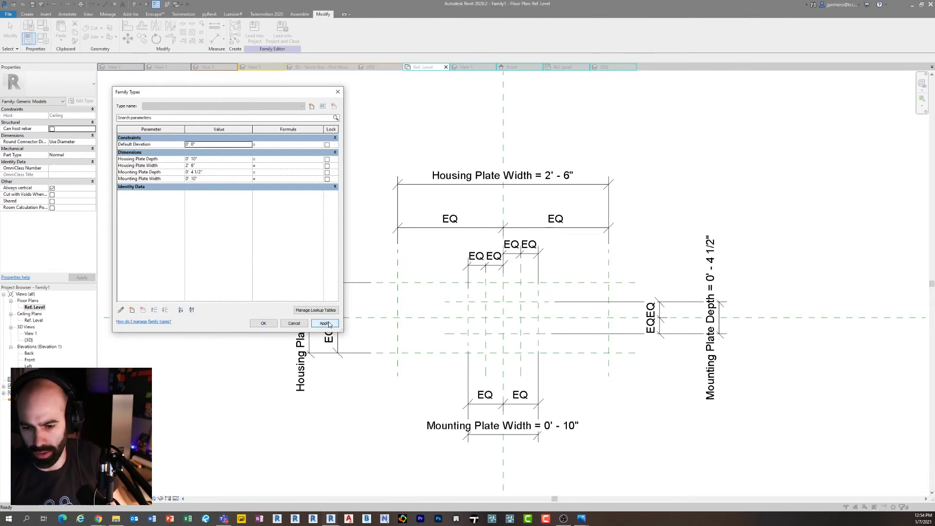
pyautogui.click(263, 323)
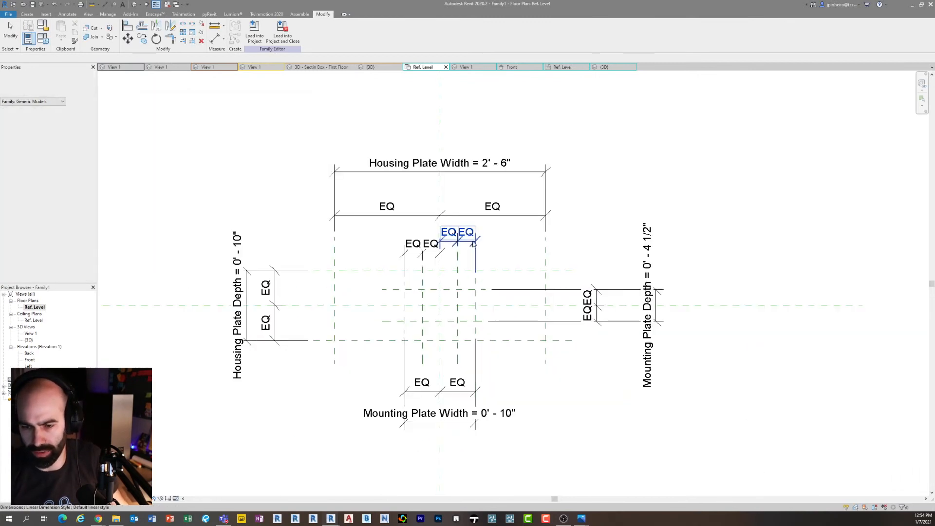
pyautogui.scroll(2, 456, 242)
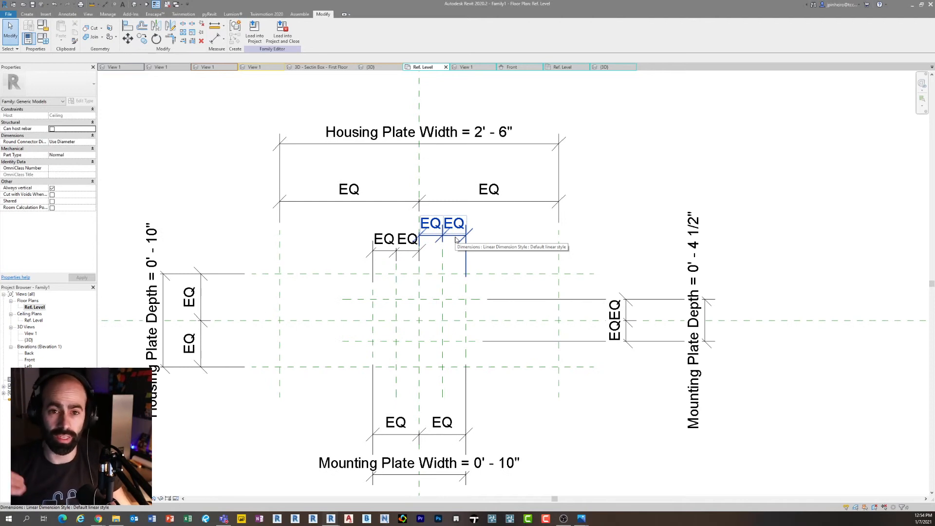
pyautogui.scroll(-1, 336, 288)
pyautogui.scroll(2, 370, 331)
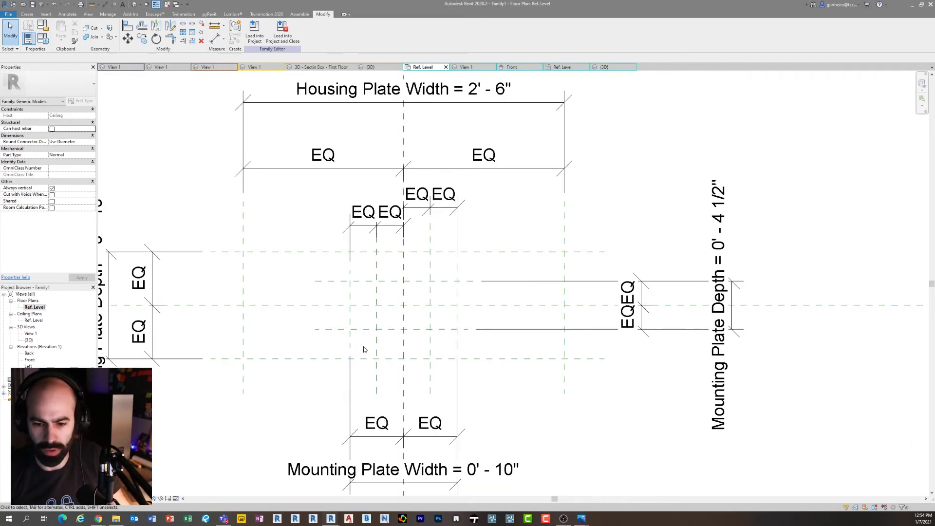
pyautogui.moveTo(315, 271); pyautogui.dragTo(340, 272, button='middle')
pyautogui.moveTo(195, 203); pyautogui.dragTo(228, 212, button='middle')
pyautogui.scroll(-1, 232, 202)
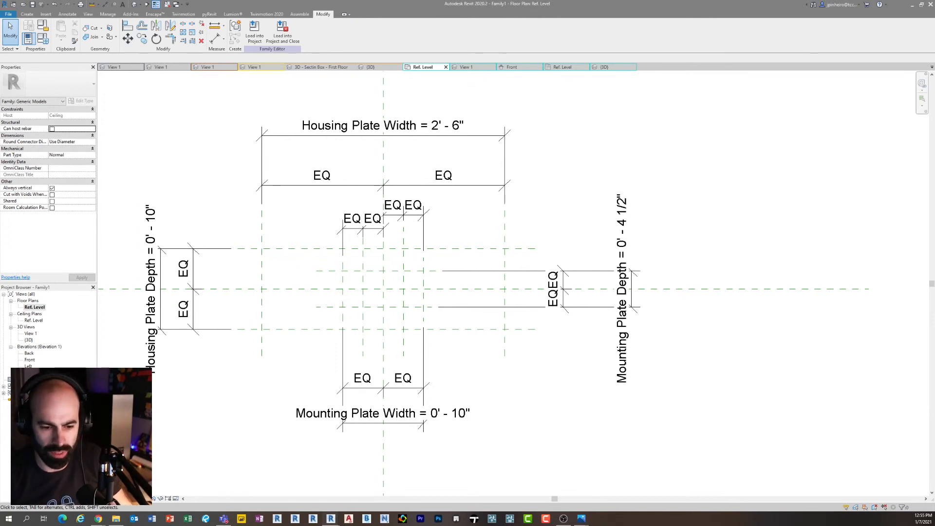
# Open the Front elevation and draw a horizontal reference plane along the ceiling line, across all the vertical fixture planes
pyautogui.doubleClick(30, 360)
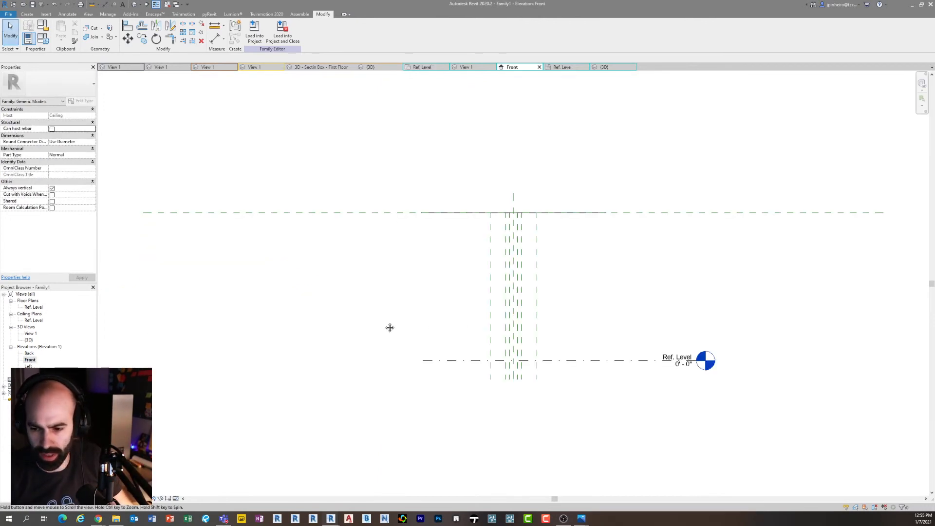
pyautogui.scroll(3, 455, 262)
pyautogui.moveTo(488, 297); pyautogui.dragTo(238, 246)
pyautogui.click(237, 247)
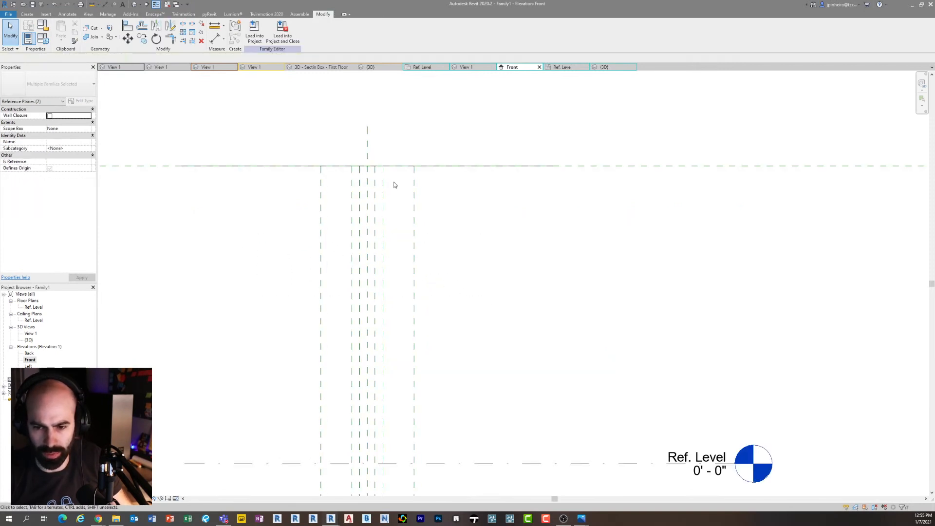
pyautogui.scroll(2, 393, 182)
pyautogui.click(297, 160)
pyautogui.scroll(2, 267, 192)
pyautogui.moveTo(266, 192)
pyautogui.mouseDown(button='middle')
pyautogui.moveTo(403, 230)
pyautogui.moveTo(278, 185)
pyautogui.mouseUp(button='middle')
pyautogui.press('r')
pyautogui.press('p')
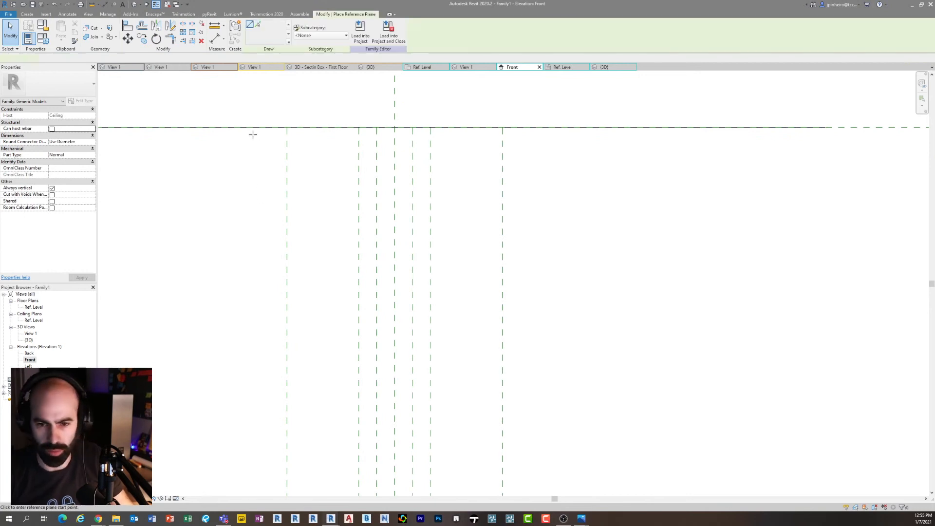
pyautogui.scroll(-1, 543, 148)
pyautogui.press('Escape')
pyautogui.press('Escape')
# Move the newly drawn horizontal reference plane straight down 3' 9" from the ceiling
pyautogui.moveTo(273, 107); pyautogui.dragTo(639, 201)
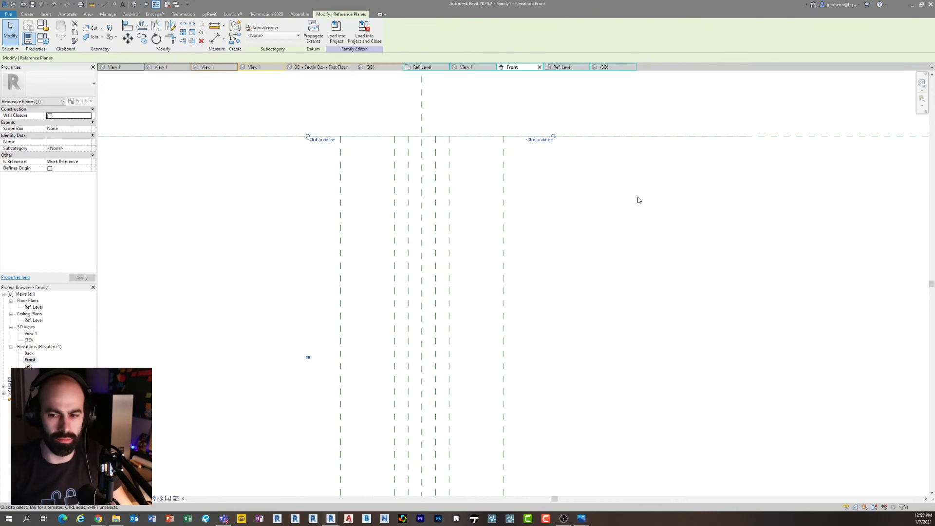
pyautogui.scroll(1, 585, 219)
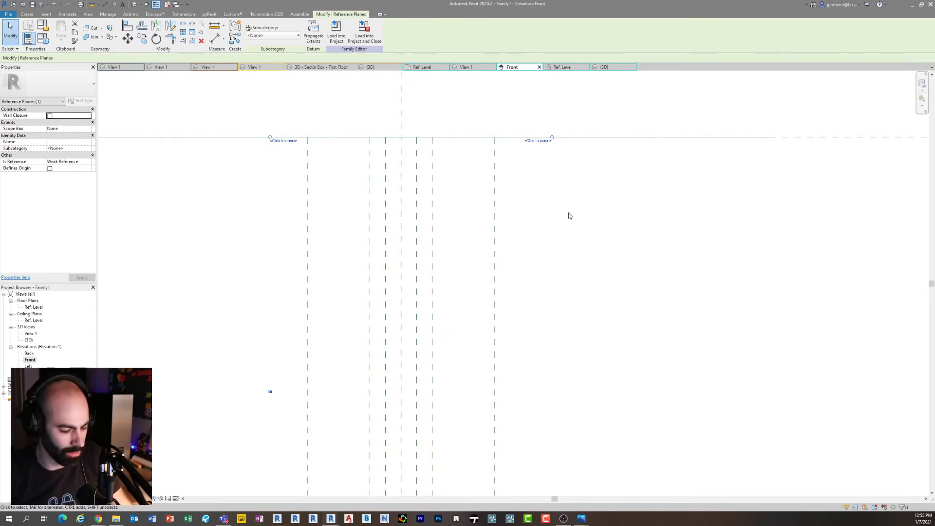
pyautogui.press('v')
pyautogui.click(561, 199)
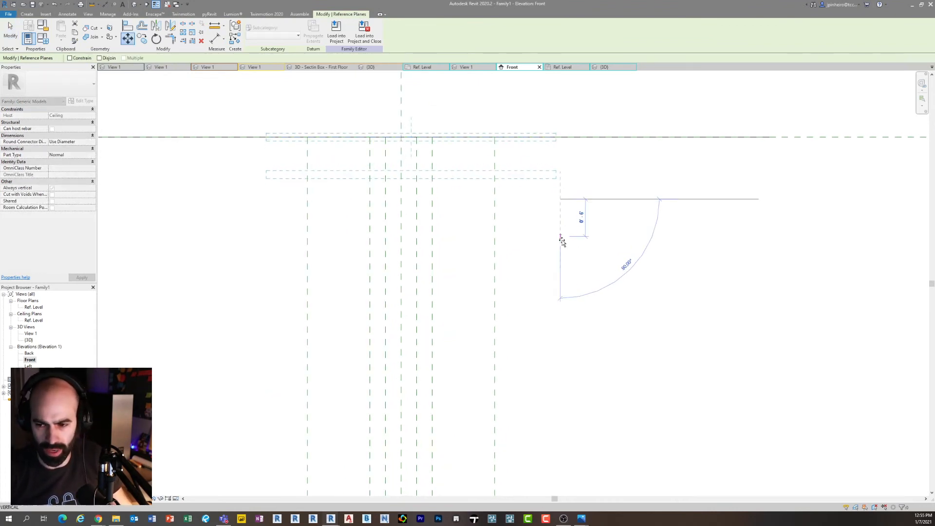
pyautogui.write("3'9")
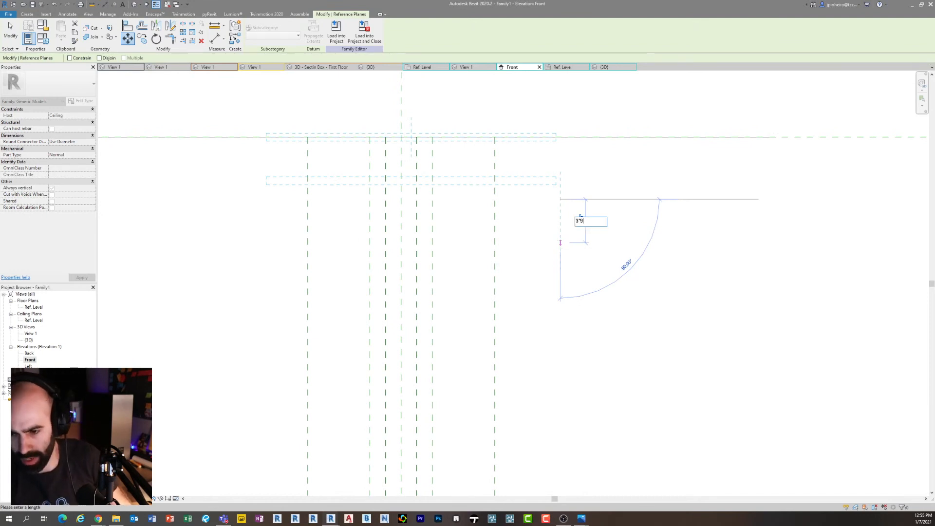
pyautogui.write("' - 9")
pyautogui.press('Return')
pyautogui.moveTo(320, 294); pyautogui.dragTo(320, 210, button='middle')
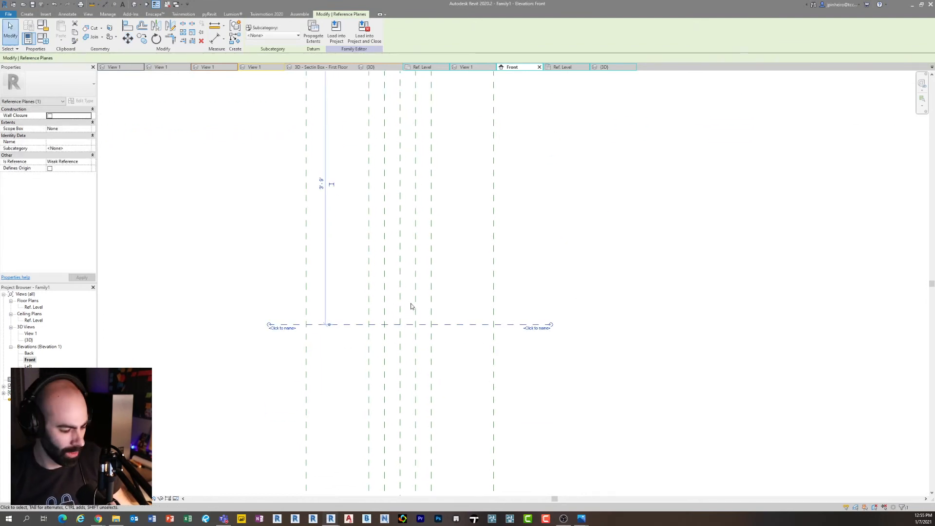
# Copy the lowered horizontal reference plane 10" straight down
pyautogui.press('c')
pyautogui.press('o')
pyautogui.click(493, 324)
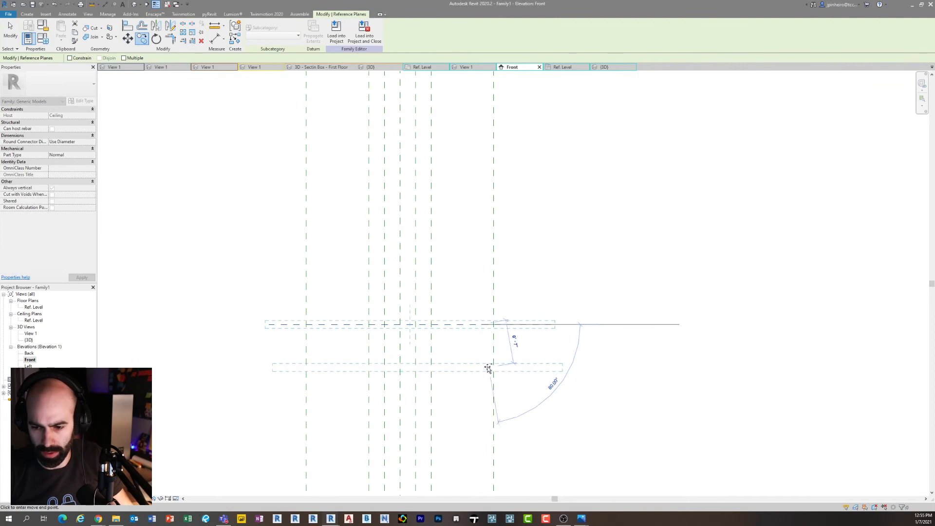
pyautogui.write('10')
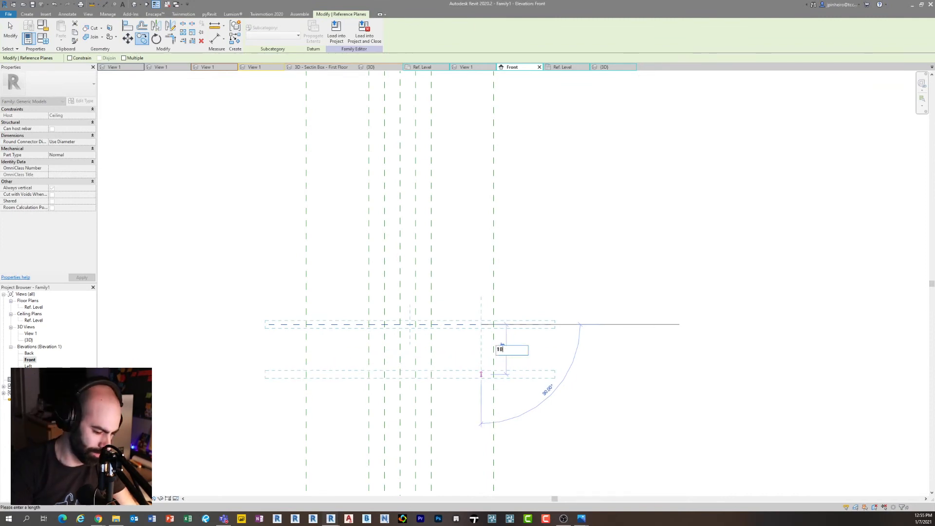
pyautogui.press('Return')
pyautogui.scroll(-1, 495, 351)
pyautogui.moveTo(496, 351); pyautogui.dragTo(465, 303, button='middle')
pyautogui.moveTo(449, 358); pyautogui.dragTo(423, 273)
pyautogui.press('Escape')
# Draw another horizontal reference plane along the ceiling line, extending just past the outer housing plate planes
pyautogui.moveTo(414, 83); pyautogui.dragTo(447, 236, button='middle')
pyautogui.scroll(1, 414, 204)
pyautogui.press('r')
pyautogui.press('p')
pyautogui.click(317, 236)
pyautogui.click(572, 237)
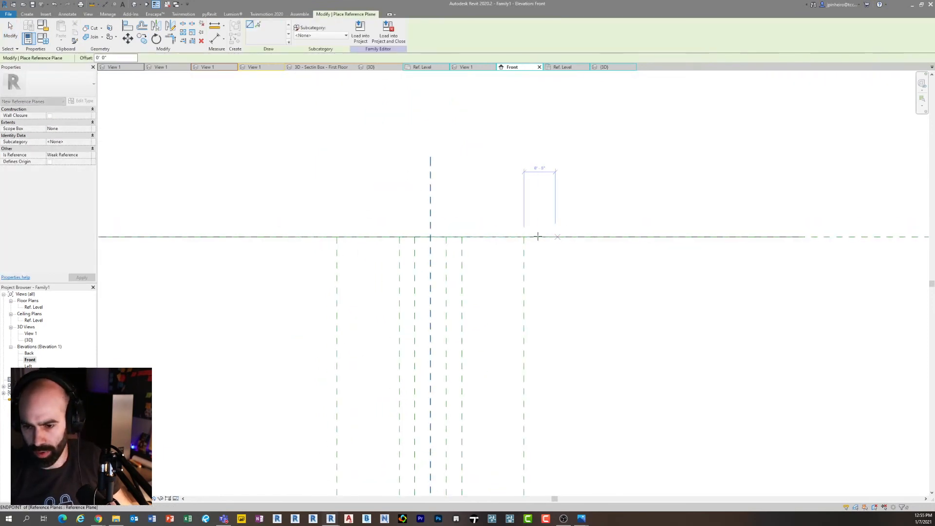
pyautogui.press('Escape')
pyautogui.press('Escape')
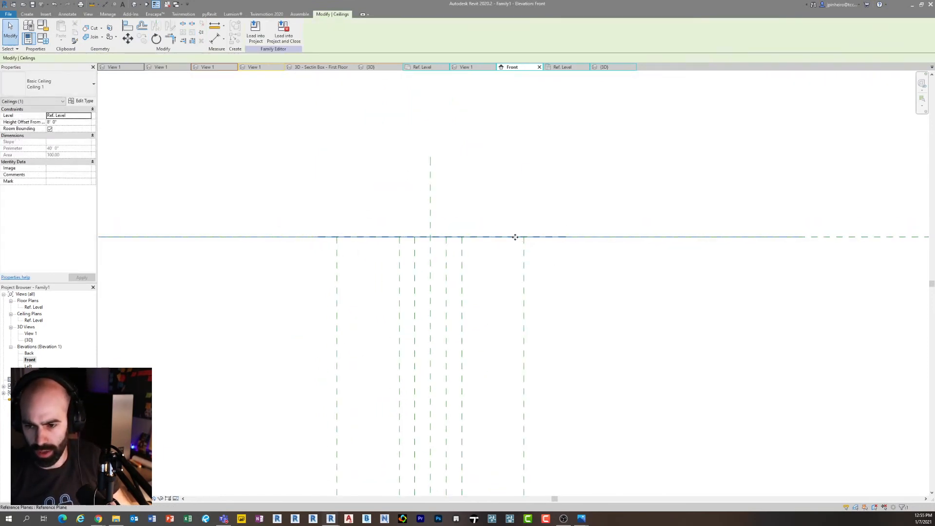
# Move the new reference plane at the ceiling straight down 1/2"
pyautogui.click(516, 237)
pyautogui.scroll(1, 528, 260)
pyautogui.moveTo(540, 262); pyautogui.dragTo(512, 242, button='middle')
pyautogui.press('m')
pyautogui.press('v')
pyautogui.click(532, 238)
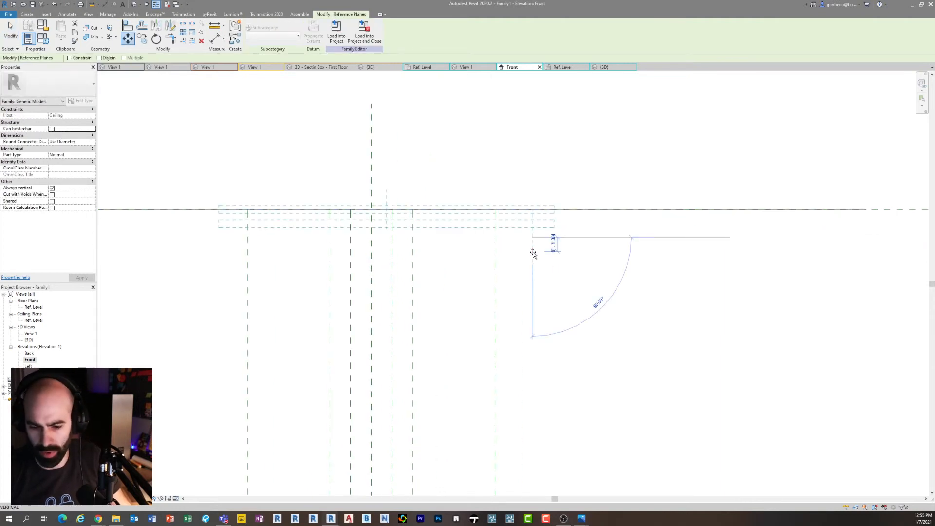
pyautogui.write('1/2')
pyautogui.press('Return')
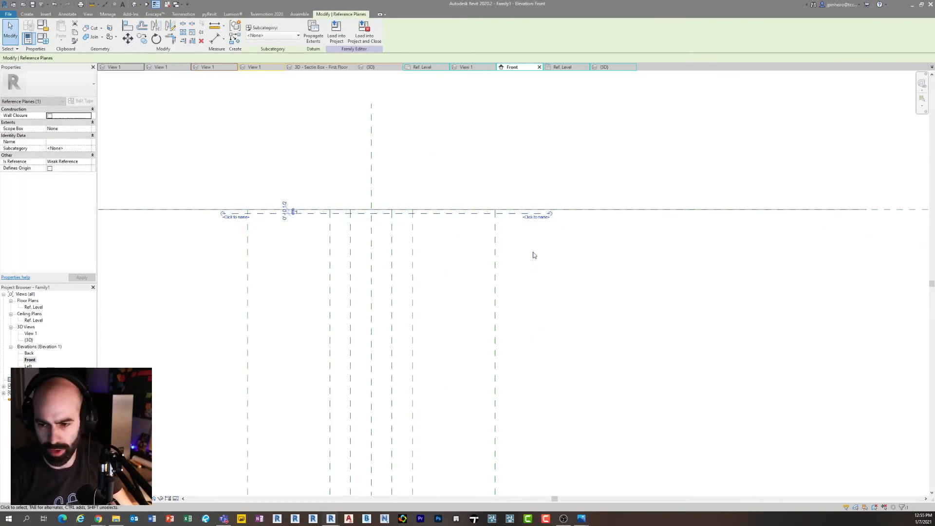
# Shorten the horizontal plane just below the ceiling so its ends stop slightly outside the mounting plate planes
pyautogui.press('Escape')
pyautogui.scroll(2, 327, 213)
pyautogui.click(326, 213)
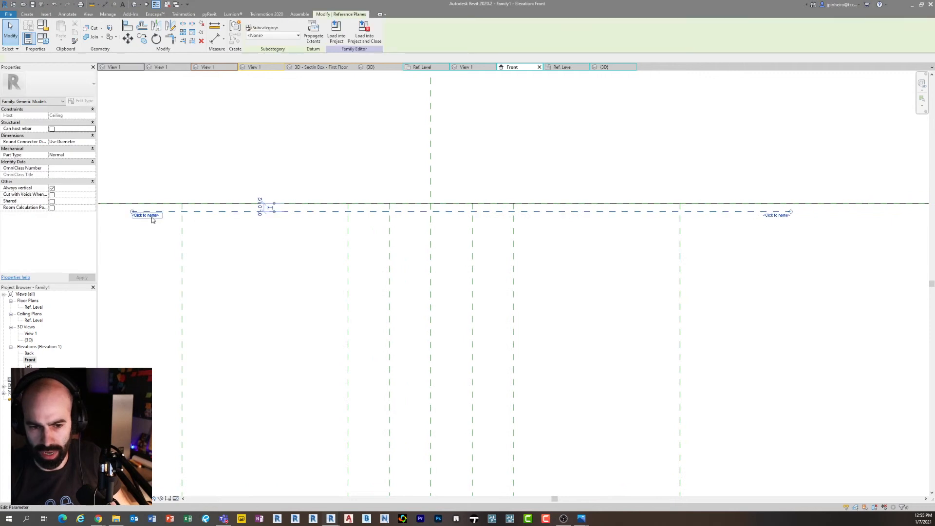
pyautogui.moveTo(790, 212); pyautogui.dragTo(522, 221)
pyautogui.press('Escape')
pyautogui.scroll(-4, 526, 236)
pyautogui.moveTo(542, 293); pyautogui.dragTo(516, 213, button='middle')
pyautogui.scroll(-2, 530, 184)
pyautogui.scroll(5, 489, 185)
pyautogui.scroll(3, 376, 149)
pyautogui.click(370, 141)
pyautogui.click(336, 106)
# Shorten the right ends of the two lower horizontal planes to align just past the housing plate's right plane
pyautogui.scroll(-5, 567, 145)
pyautogui.moveTo(568, 167); pyautogui.dragTo(557, 307, button='middle')
pyautogui.scroll(3, 557, 307)
pyautogui.click(561, 268)
pyautogui.moveTo(681, 269); pyautogui.dragTo(634, 268)
pyautogui.press('Escape')
pyautogui.click(654, 352)
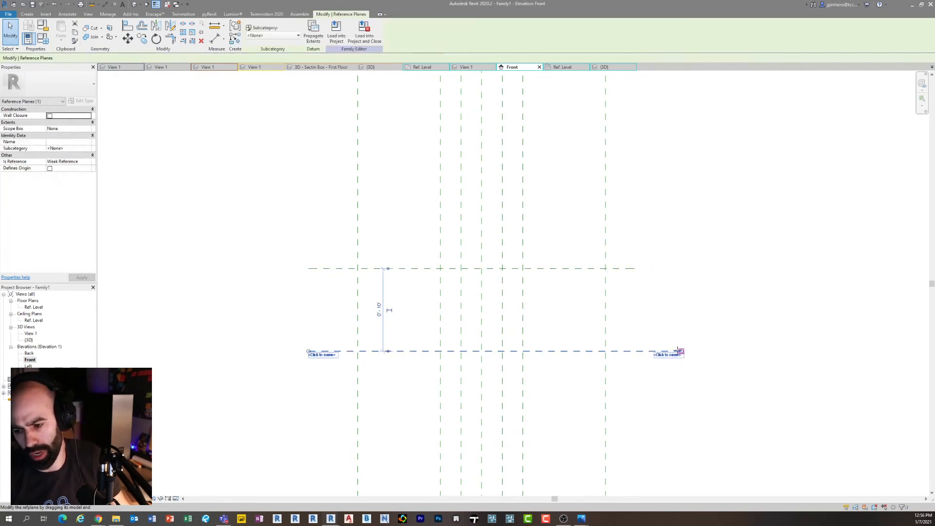
pyautogui.moveTo(682, 351); pyautogui.dragTo(635, 351)
pyautogui.press('Escape')
pyautogui.scroll(-2, 385, 297)
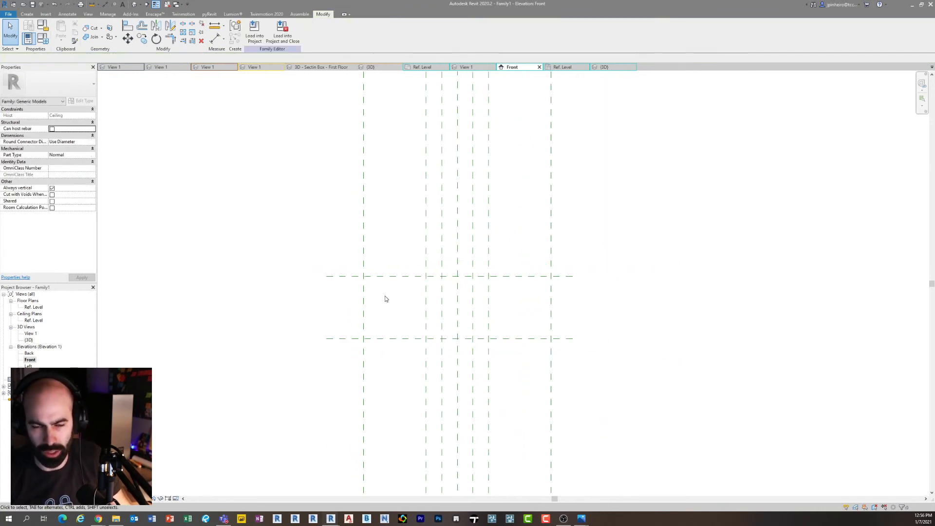
# Raise the lower end of the right mounting plate plane to just below the ceiling
pyautogui.scroll(-2, 385, 121)
pyautogui.moveTo(442, 171); pyautogui.dragTo(434, 310, button='middle')
pyautogui.scroll(3, 445, 225)
pyautogui.click(446, 190)
pyautogui.scroll(-2, 446, 190)
pyautogui.moveTo(482, 232); pyautogui.dragTo(472, 169, button='middle')
pyautogui.press('Escape')
pyautogui.click(446, 271)
pyautogui.scroll(-2, 445, 271)
pyautogui.moveTo(463, 356); pyautogui.dragTo(445, 255, button='middle')
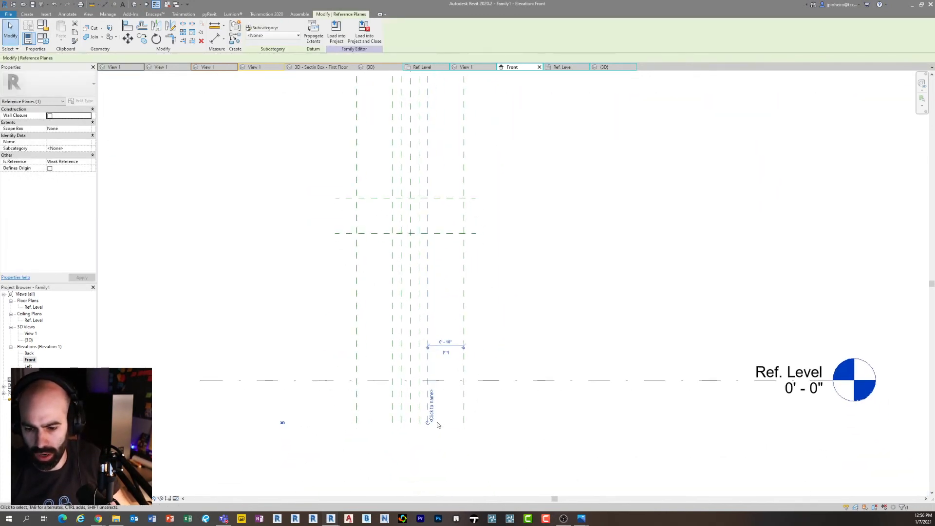
pyautogui.moveTo(428, 422); pyautogui.dragTo(451, 235)
pyautogui.moveTo(451, 235); pyautogui.dragTo(459, 401, button='middle')
pyautogui.moveTo(459, 401); pyautogui.dragTo(450, 240)
pyautogui.scroll(7, 445, 224)
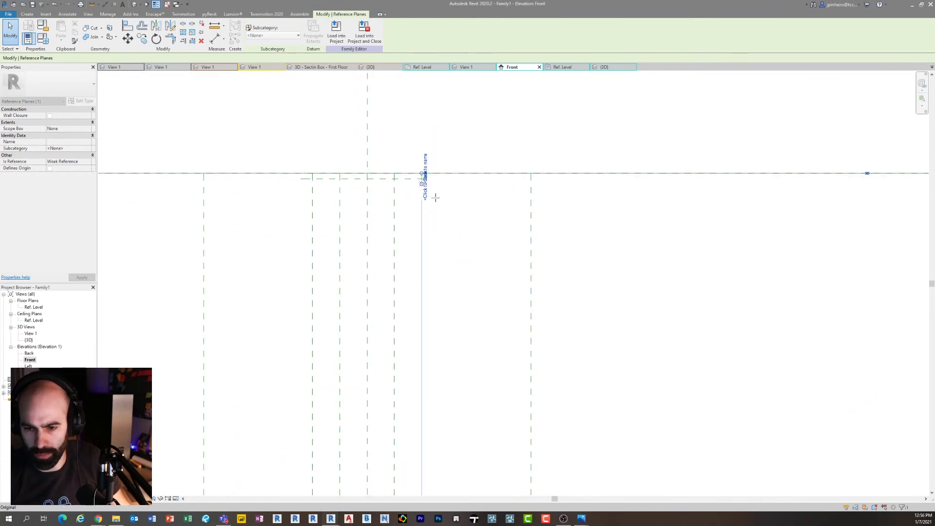
# Raise the lower end of the left mounting plate plane to just below the ceiling, similar to the right one
pyautogui.scroll(-9, 458, 210)
pyautogui.click(397, 383)
pyautogui.moveTo(396, 428); pyautogui.dragTo(387, 117)
pyautogui.scroll(3, 397, 135)
pyautogui.scroll(4, 400, 176)
pyautogui.click(401, 163)
pyautogui.scroll(-1, 401, 151)
pyautogui.moveTo(401, 138); pyautogui.dragTo(405, 265, button='middle')
pyautogui.scroll(2, 461, 218)
pyautogui.moveTo(606, 249); pyautogui.dragTo(583, 221)
pyautogui.moveTo(348, 247); pyautogui.dragTo(328, 225)
pyautogui.scroll(3, 349, 268)
pyautogui.moveTo(350, 270); pyautogui.dragTo(385, 283, button='middle')
pyautogui.click(379, 291)
# Review the reference plane layout in the front elevation, from the mounting plate planes down to the lower horizontal planes
pyautogui.scroll(1, 389, 280)
pyautogui.scroll(1, 411, 284)
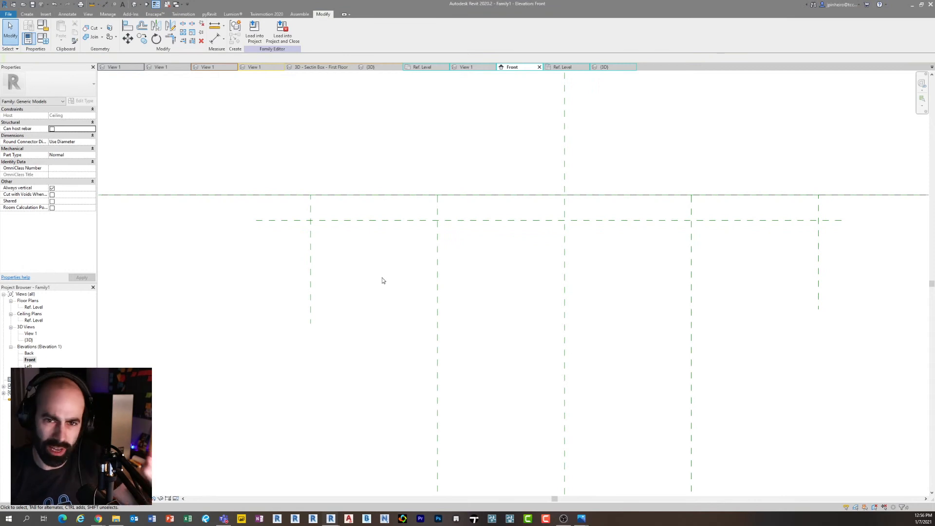
pyautogui.scroll(-3, 371, 269)
pyautogui.scroll(-4, 397, 311)
pyautogui.moveTo(395, 323); pyautogui.dragTo(380, 198, button='middle')
pyautogui.scroll(-3, 375, 201)
pyautogui.moveTo(375, 254); pyautogui.dragTo(416, 189, button='middle')
pyautogui.scroll(-3, 415, 189)
pyautogui.scroll(-4, 429, 222)
pyautogui.moveTo(434, 252); pyautogui.dragTo(447, 243, button='middle')
pyautogui.scroll(1, 437, 237)
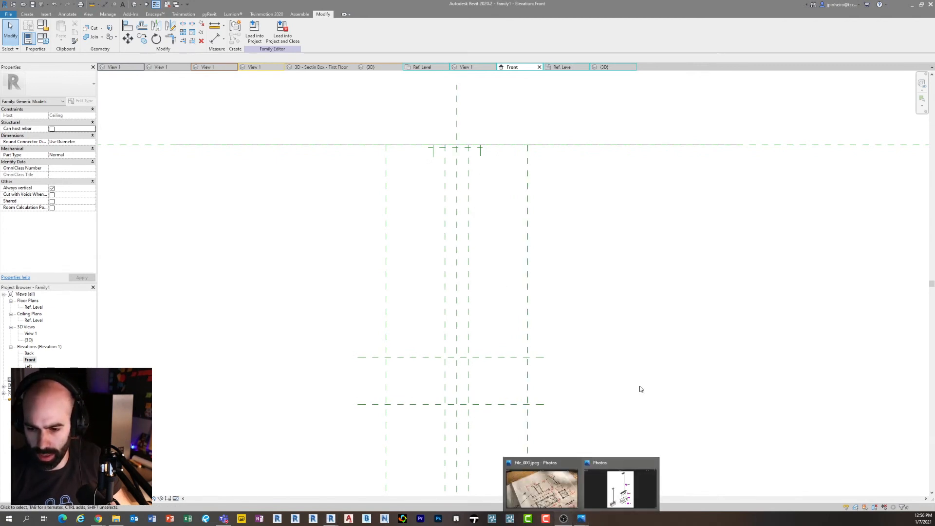
# Add an aligned dimension from the ceiling reference plane to the upper of the two lower horizontal planes
pyautogui.moveTo(402, 347); pyautogui.dragTo(348, 395, button='middle')
pyautogui.scroll(2, 417, 397)
pyautogui.scroll(-1, 361, 338)
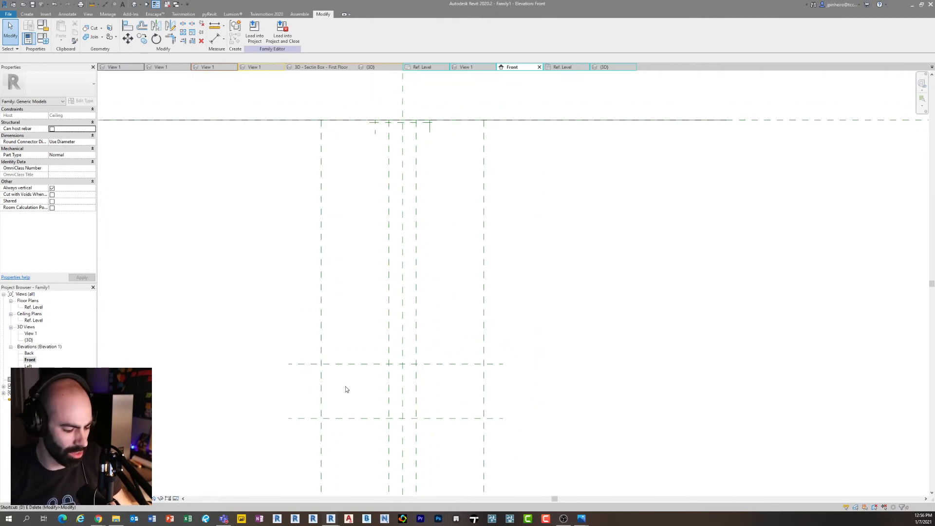
pyautogui.press('i')
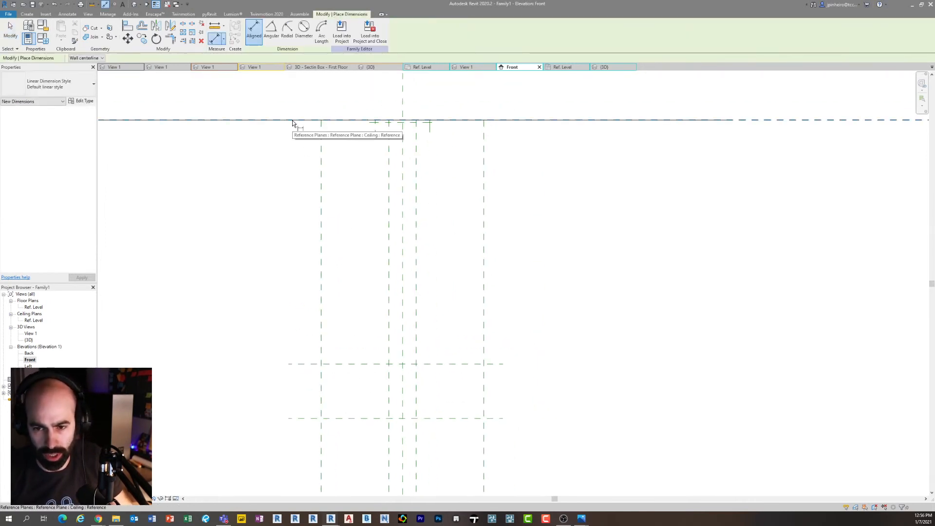
pyautogui.click(292, 121)
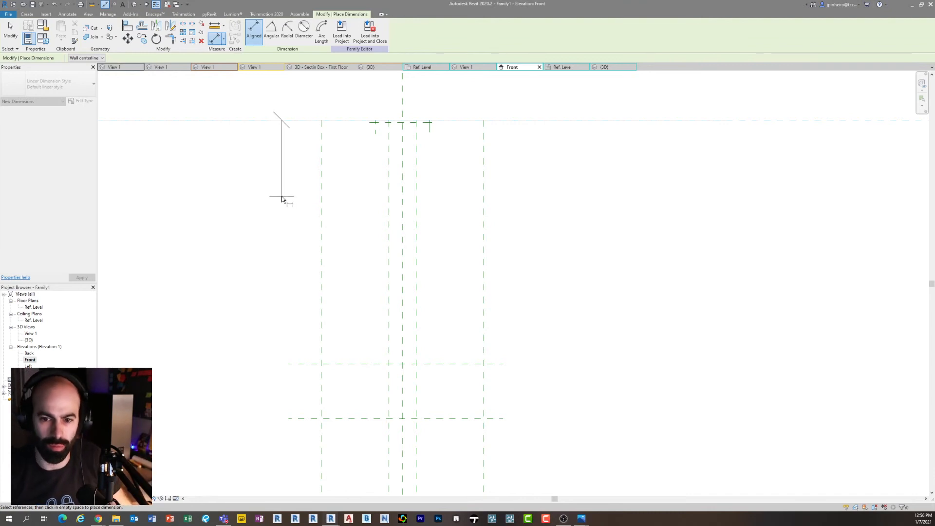
pyautogui.click(332, 364)
pyautogui.click(211, 315)
# Dimension the distance between the two lower horizontal reference planes of the cage
pyautogui.click(298, 364)
pyautogui.click(299, 418)
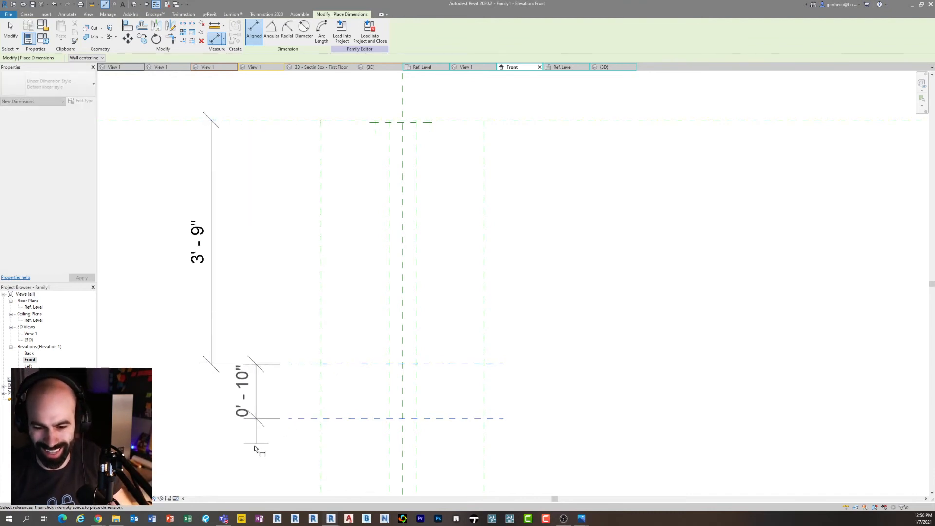
pyautogui.click(248, 443)
pyautogui.press('Escape')
pyautogui.click(248, 399)
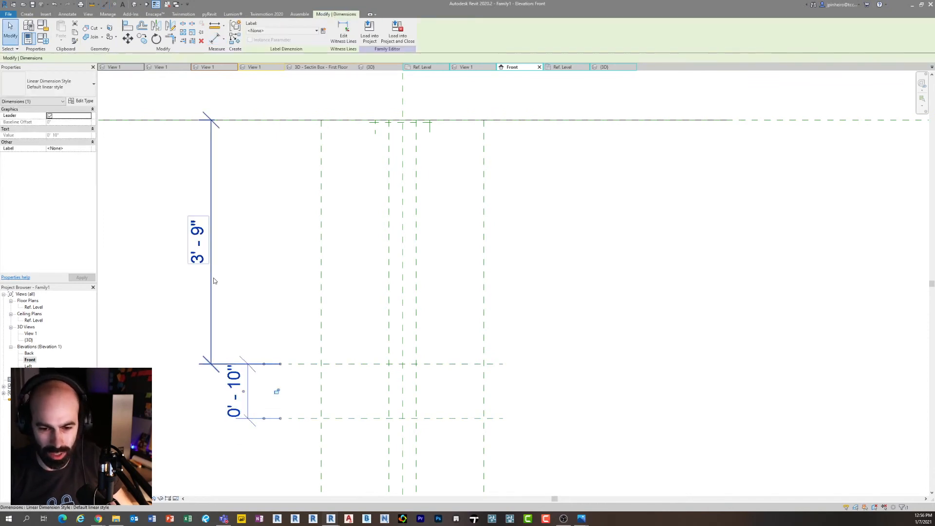
pyautogui.click(262, 336)
pyautogui.scroll(1, 273, 306)
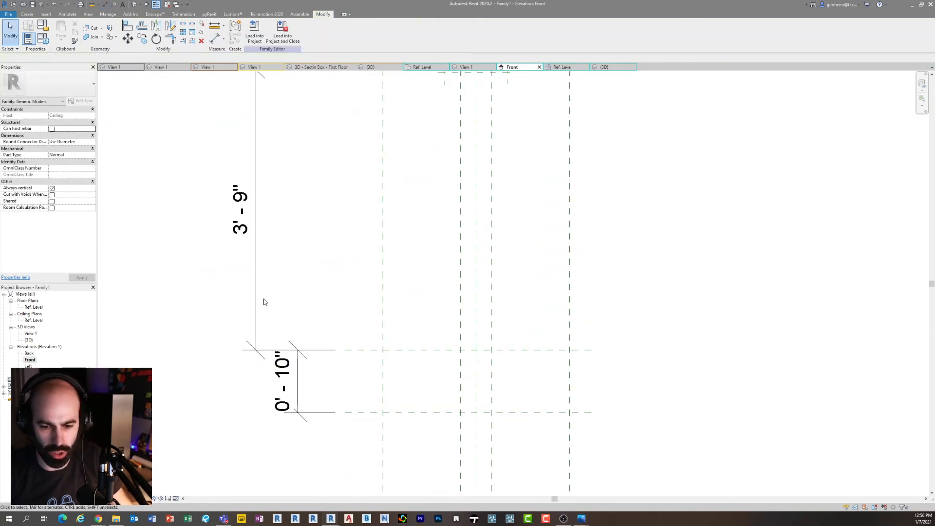
pyautogui.scroll(-1, 289, 386)
pyautogui.scroll(1, 302, 384)
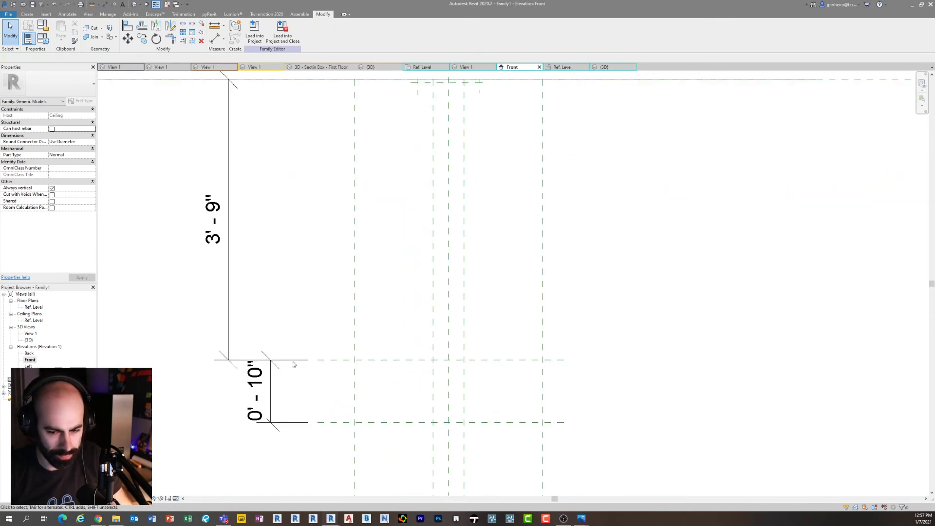
pyautogui.scroll(-2, 290, 293)
pyautogui.click(252, 244)
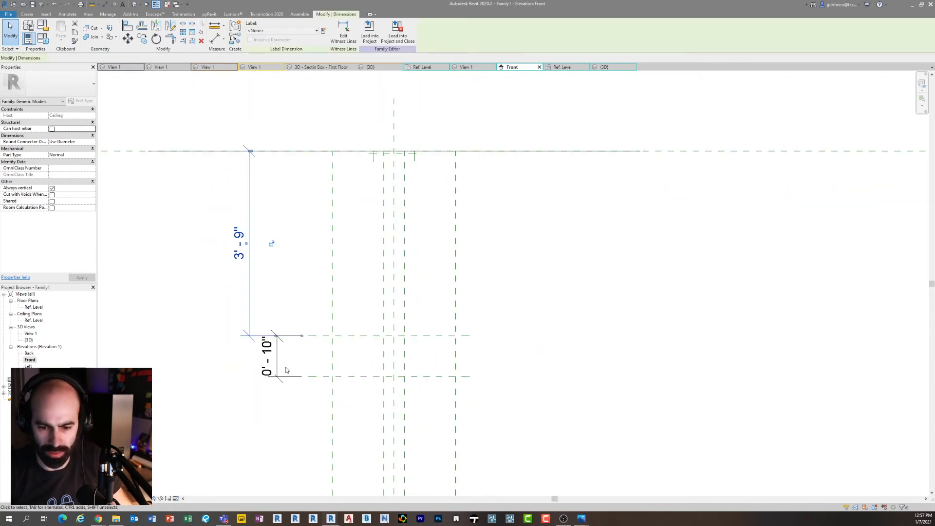
pyautogui.click(280, 363)
pyautogui.scroll(1, 341, 357)
pyautogui.click(364, 364)
pyautogui.moveTo(385, 368); pyautogui.dragTo(355, 363, button='middle')
pyautogui.scroll(2, 355, 363)
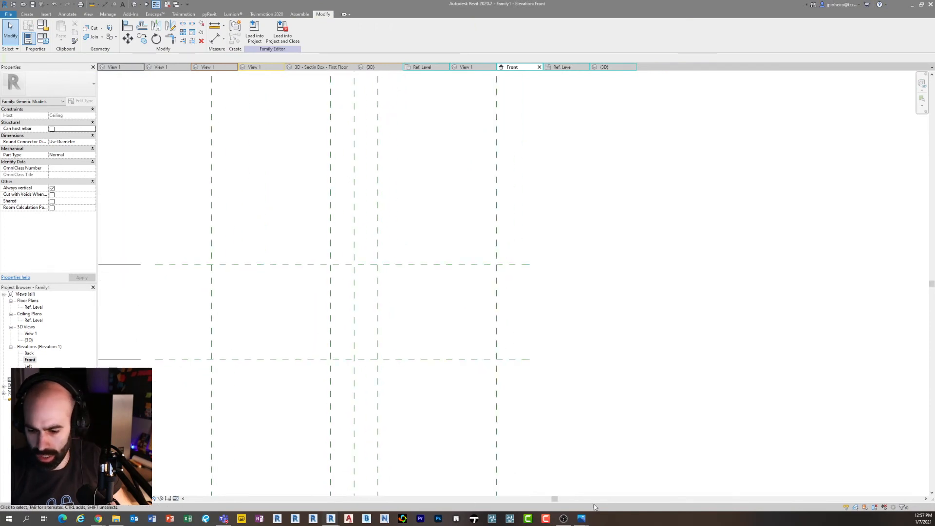
# Check the nested family breakdown image in Photos and the dimensioned product photo in the browser, and return to Revit
pyautogui.moveTo(582, 519)
pyautogui.click(614, 495)
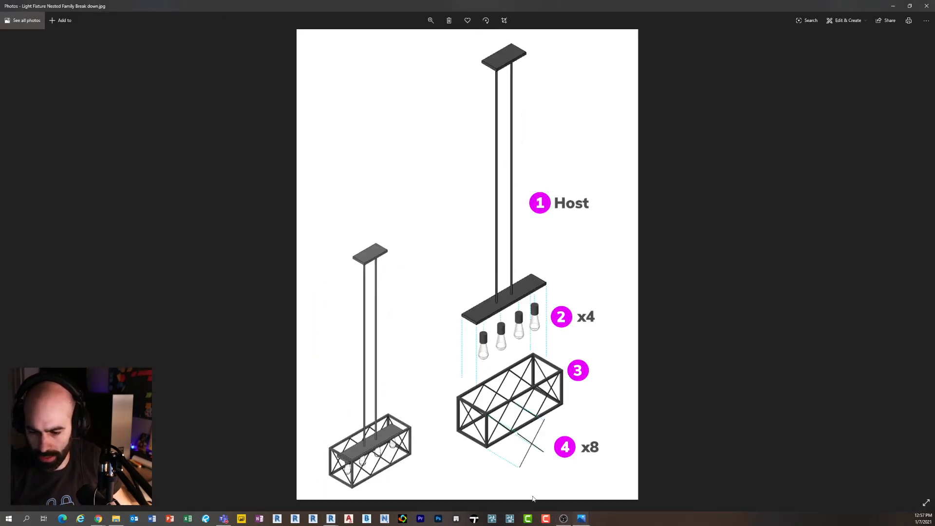
pyautogui.press('Right')
pyautogui.press('Left')
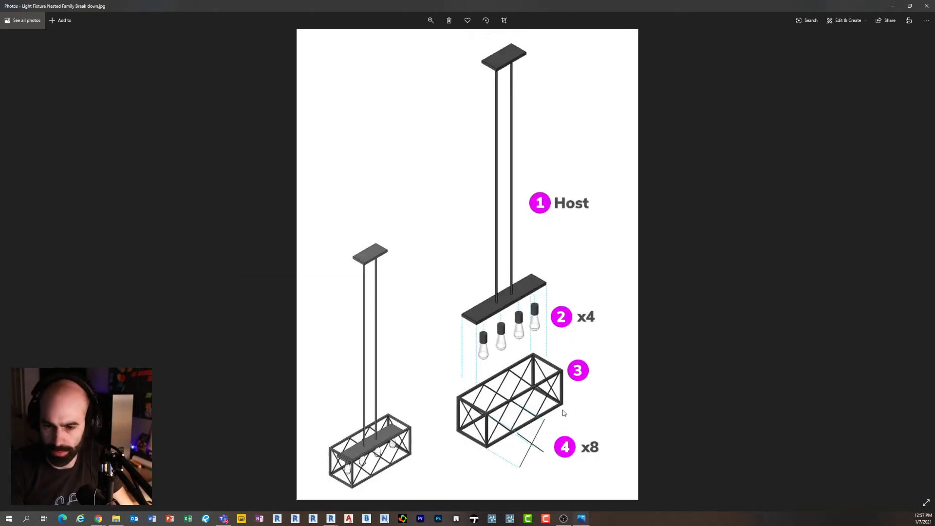
pyautogui.click(894, 6)
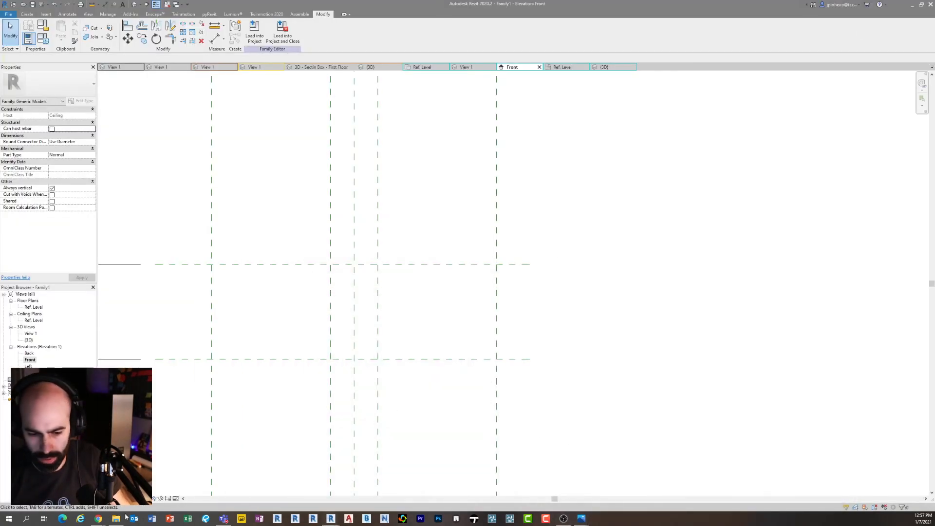
pyautogui.moveTo(98, 521)
pyautogui.click(159, 480)
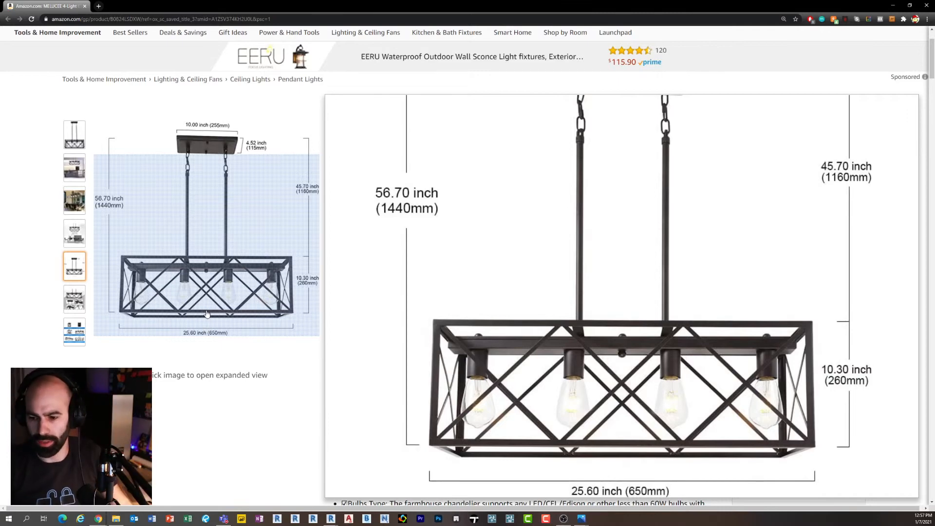
pyautogui.click(894, 5)
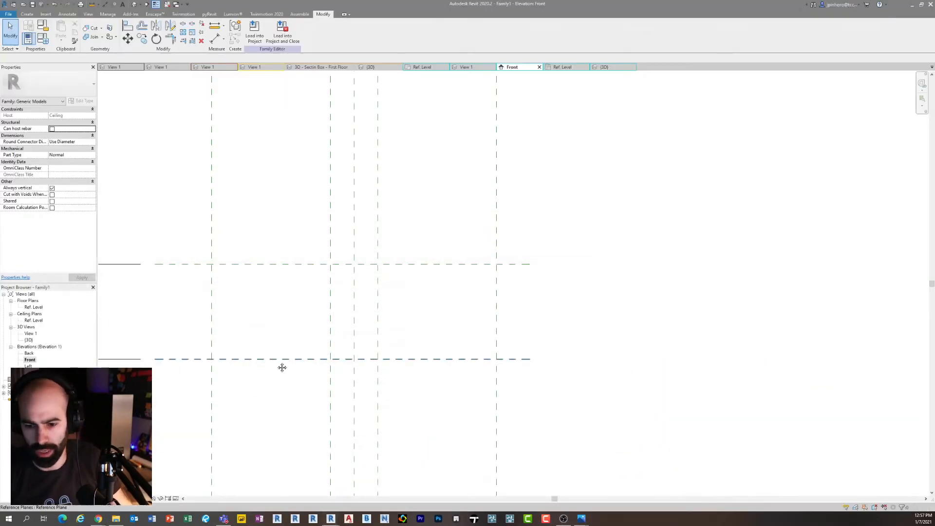
# Copy the cage's upper horizontal reference plane 2" downward
pyautogui.click(281, 263)
pyautogui.press('m')
pyautogui.press('v')
pyautogui.press('c')
pyautogui.press('o')
pyautogui.click(287, 283)
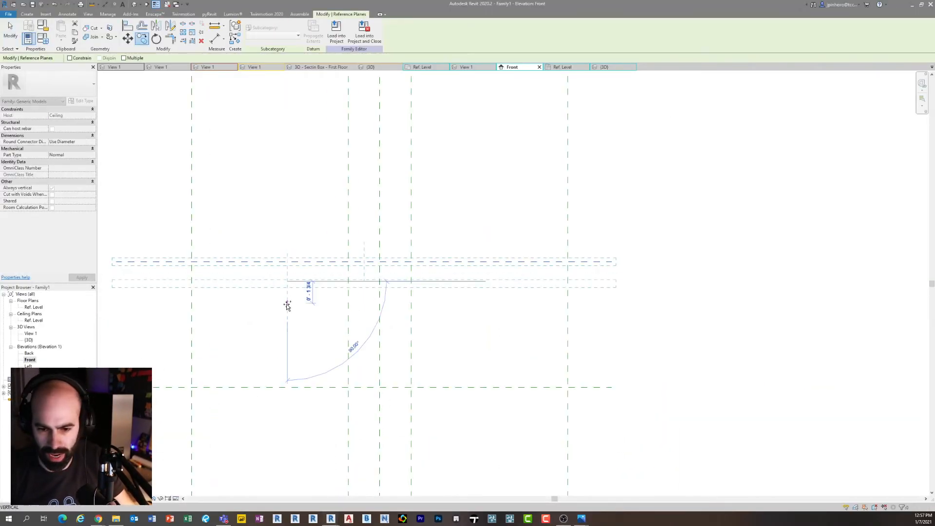
pyautogui.click(287, 308)
# Copy the new horizontal reference plane 3/4" further down to define the bulb housing thickness
pyautogui.scroll(2, 295, 302)
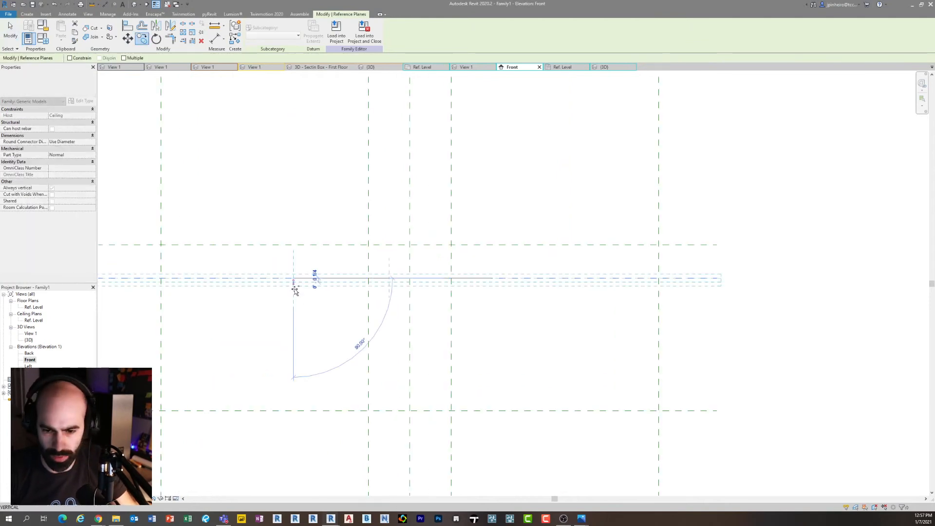
pyautogui.write('0 3/4')
pyautogui.press('Return')
pyautogui.press('Escape')
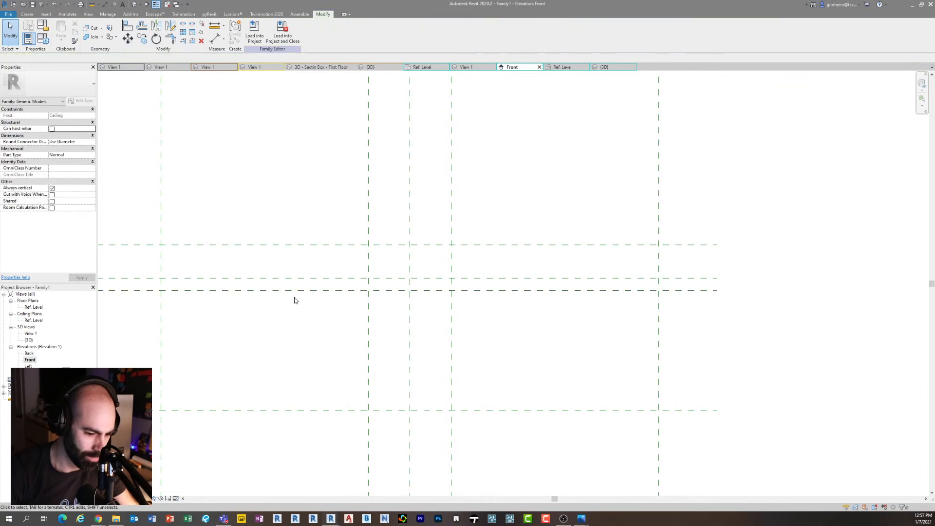
# Examine the two bulb housing planes and the overall reference plane layout between the ceiling and the cage
pyautogui.scroll(-3, 371, 317)
pyautogui.moveTo(388, 328); pyautogui.dragTo(387, 359, button='middle')
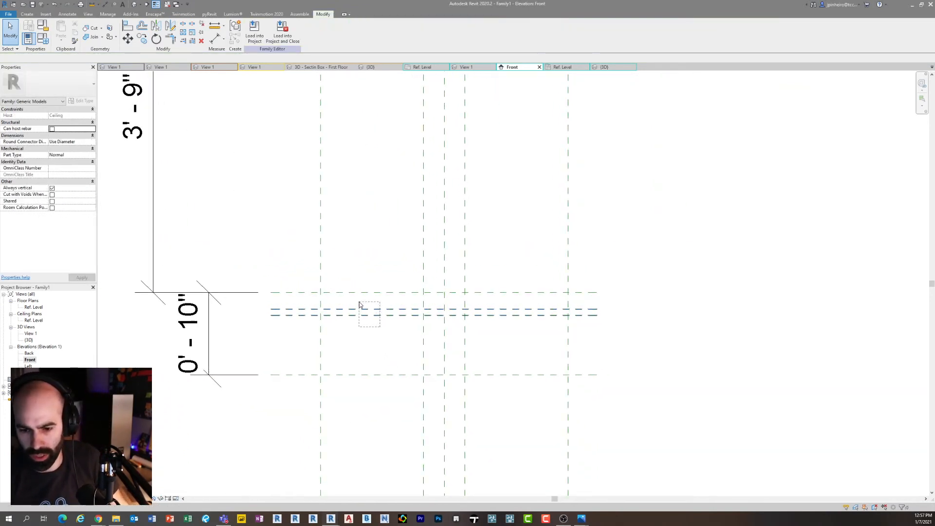
pyautogui.moveTo(359, 302); pyautogui.dragTo(359, 303)
pyautogui.moveTo(374, 345); pyautogui.dragTo(335, 267)
pyautogui.click(369, 342)
pyautogui.scroll(1, 342, 298)
pyautogui.scroll(1, 342, 297)
pyautogui.moveTo(366, 468); pyautogui.dragTo(298, 354)
pyautogui.click(385, 382)
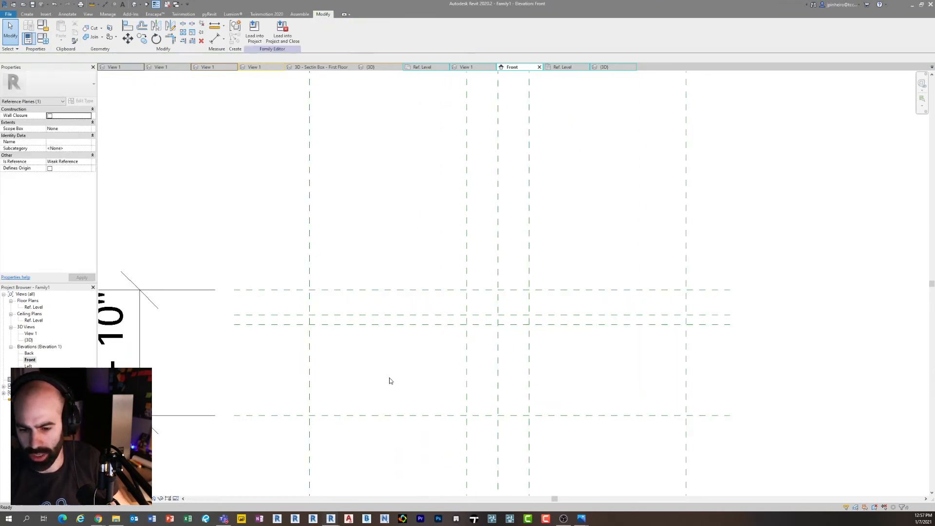
pyautogui.scroll(-2, 389, 379)
pyautogui.moveTo(388, 307); pyautogui.dragTo(369, 328, button='middle')
pyautogui.scroll(-2, 370, 326)
pyautogui.moveTo(390, 280); pyautogui.dragTo(390, 355, button='middle')
pyautogui.scroll(2, 360, 276)
pyautogui.moveTo(357, 281); pyautogui.dragTo(299, 259)
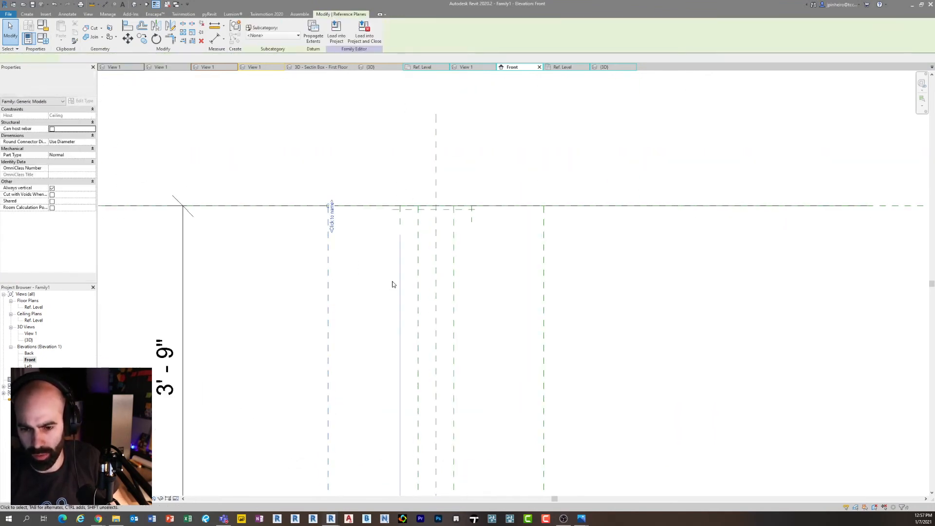
pyautogui.click(393, 285)
pyautogui.scroll(-2, 385, 273)
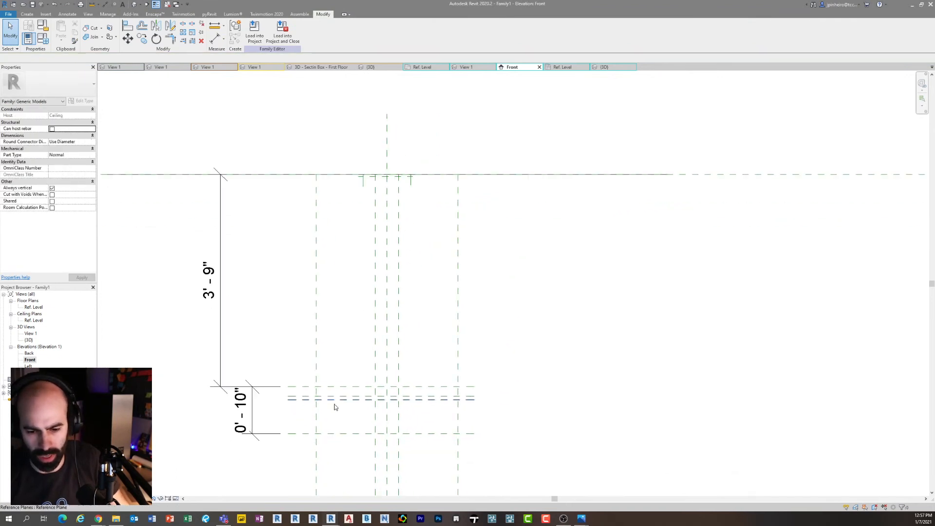
pyautogui.scroll(2, 311, 417)
pyautogui.scroll(-2, 329, 413)
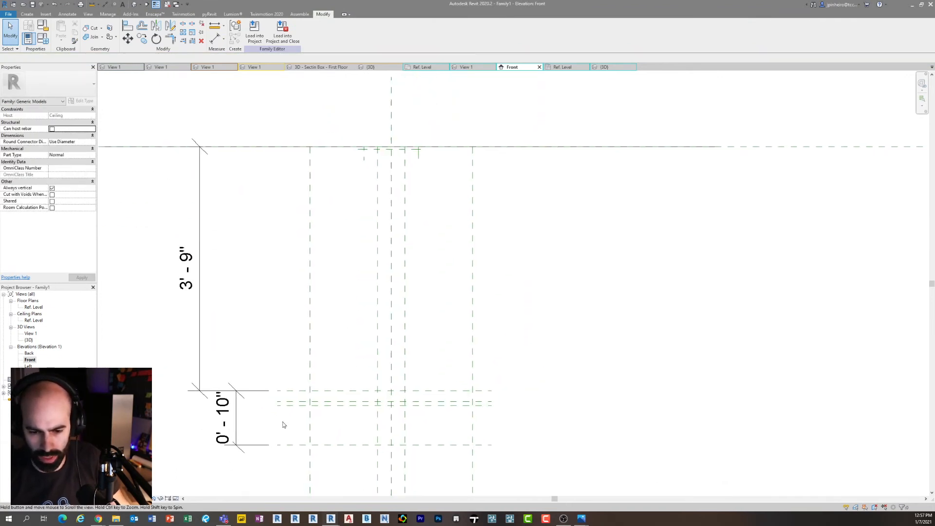
# Label the dimension from the ceiling to the cage's upper plane with a new type parameter named Offset from Ceiling
pyautogui.click(207, 293)
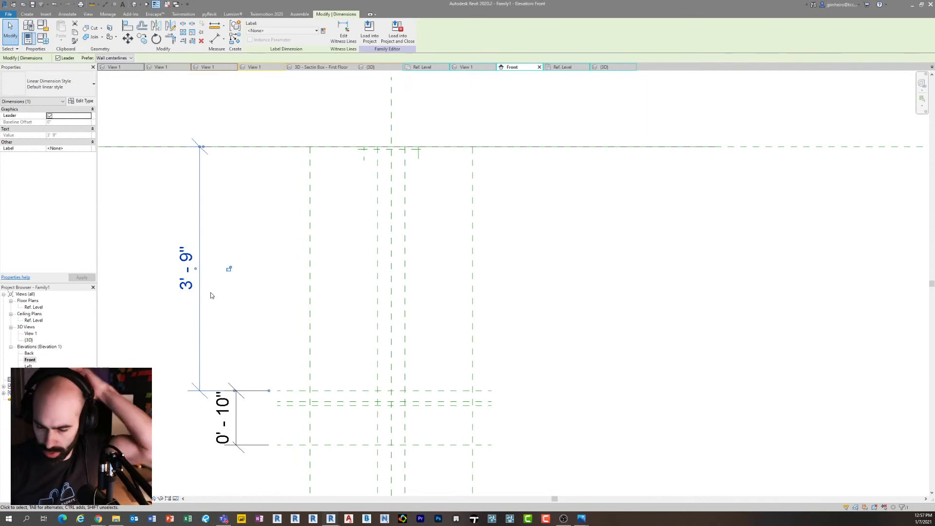
pyautogui.click(229, 269)
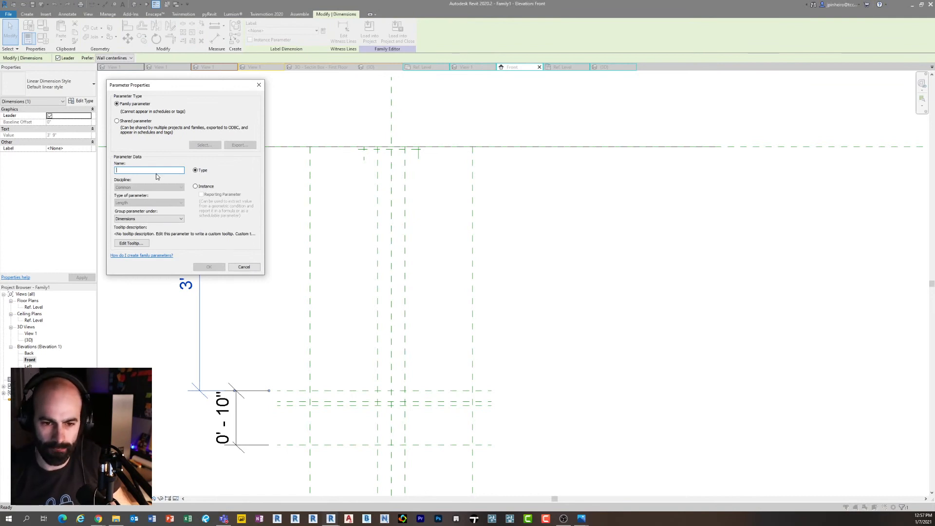
pyautogui.write('Of')
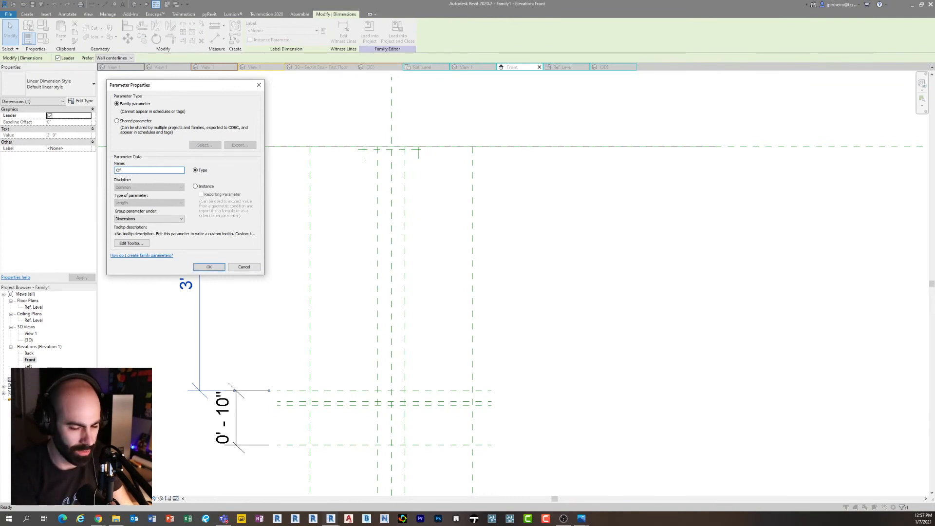
pyautogui.write('fset from Ceiling')
pyautogui.press('Return')
pyautogui.click(230, 267)
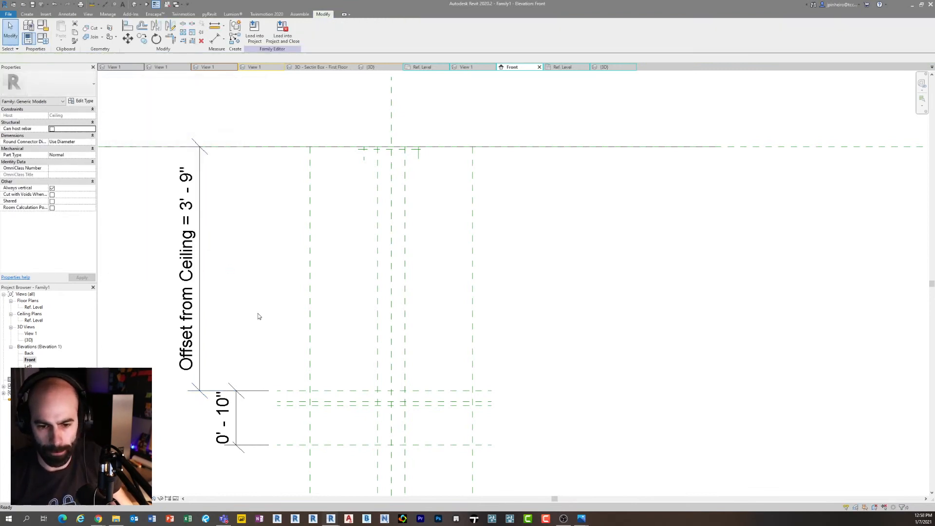
# Label the dimension between the cage's upper and lower planes with a new type parameter named Cage Height
pyautogui.click(236, 405)
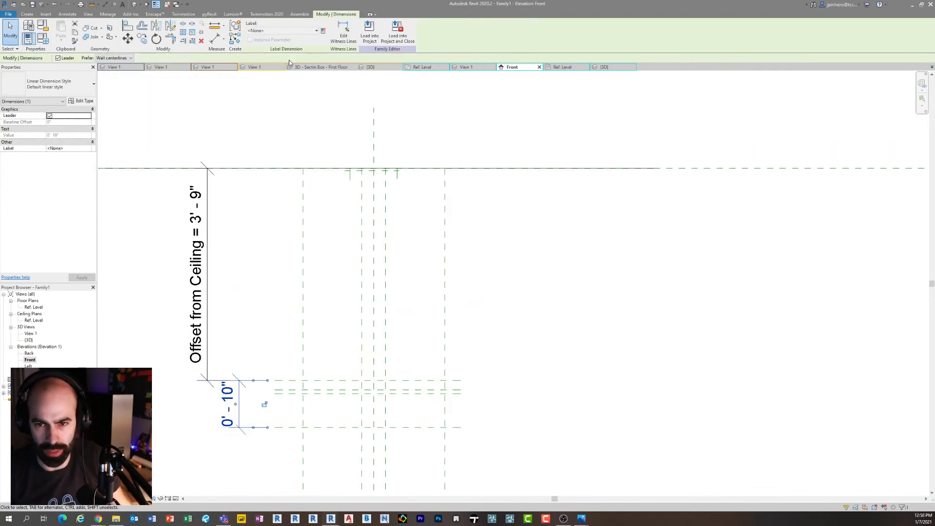
pyautogui.click(323, 32)
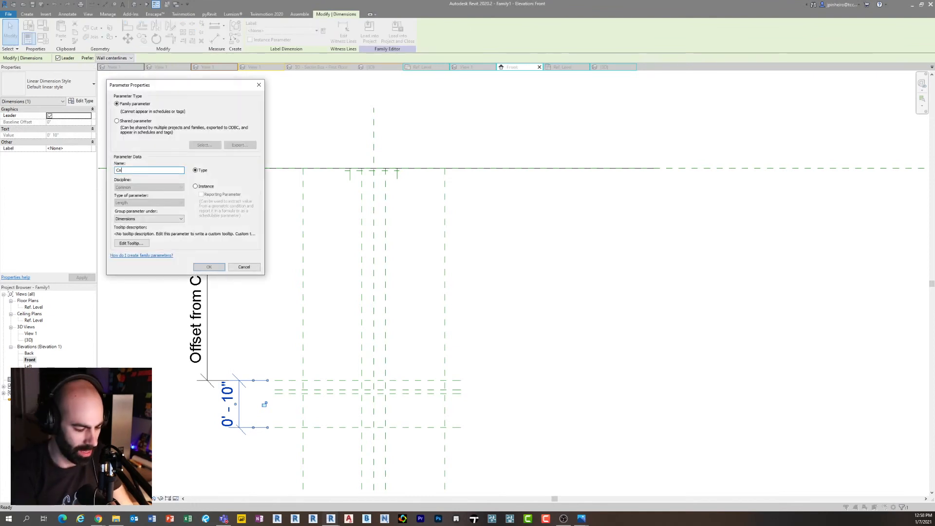
pyautogui.write('Cage Height')
pyautogui.press('Return')
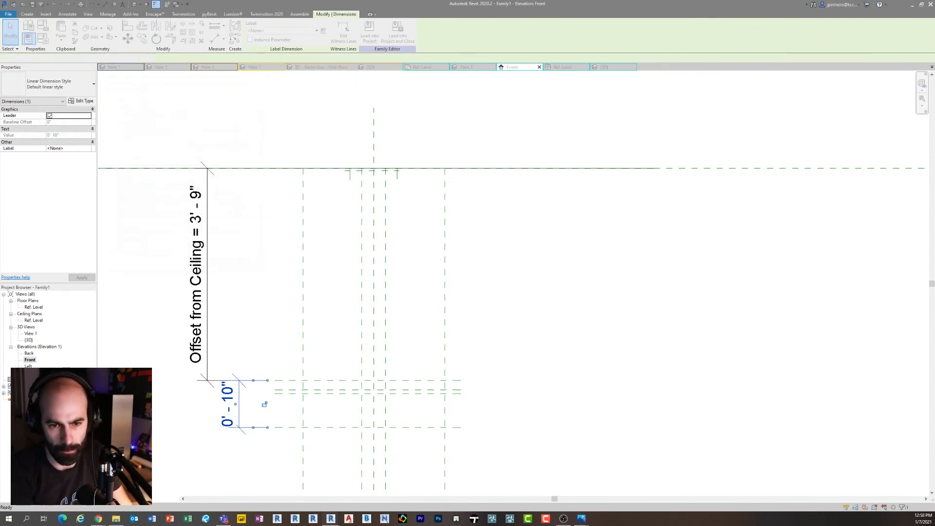
pyautogui.click(399, 365)
# Dimension the distance from the cage's upper plane to the upper bulb housing plane, placing it beyond the planes' right ends
pyautogui.moveTo(327, 347); pyautogui.dragTo(276, 303, button='middle')
pyautogui.press('i')
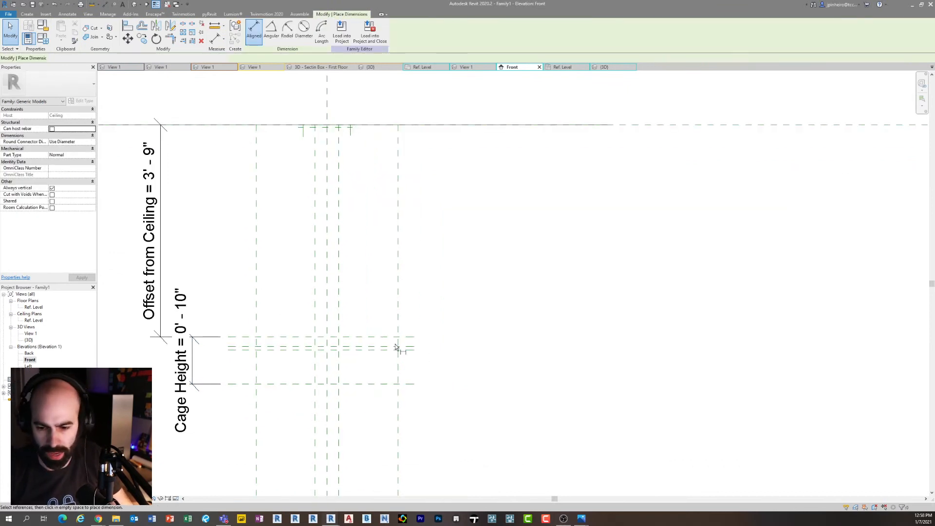
pyautogui.scroll(2, 412, 363)
pyautogui.click(361, 320)
pyautogui.click(368, 335)
pyautogui.click(570, 338)
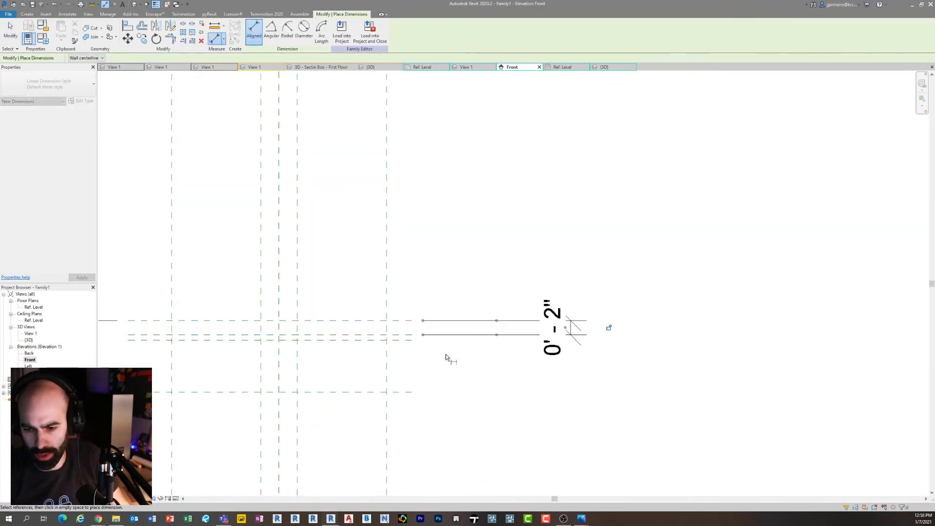
# Dimension the gap between the two bulb housing planes and leave the dimension command
pyautogui.click(347, 341)
pyautogui.click(348, 335)
pyautogui.scroll(-1, 348, 335)
pyautogui.scroll(-1, 355, 343)
pyautogui.click(549, 351)
pyautogui.scroll(5, 547, 347)
pyautogui.press('Escape')
pyautogui.press('Escape')
# Label the dimension between the cage's upper plane and the upper housing plane with a new type parameter named Bulb Housing Height
pyautogui.click(547, 344)
pyautogui.moveTo(601, 381); pyautogui.dragTo(615, 384, button='middle')
pyautogui.click(434, 317)
pyautogui.moveTo(482, 405); pyautogui.dragTo(505, 401, button='middle')
pyautogui.click(506, 401)
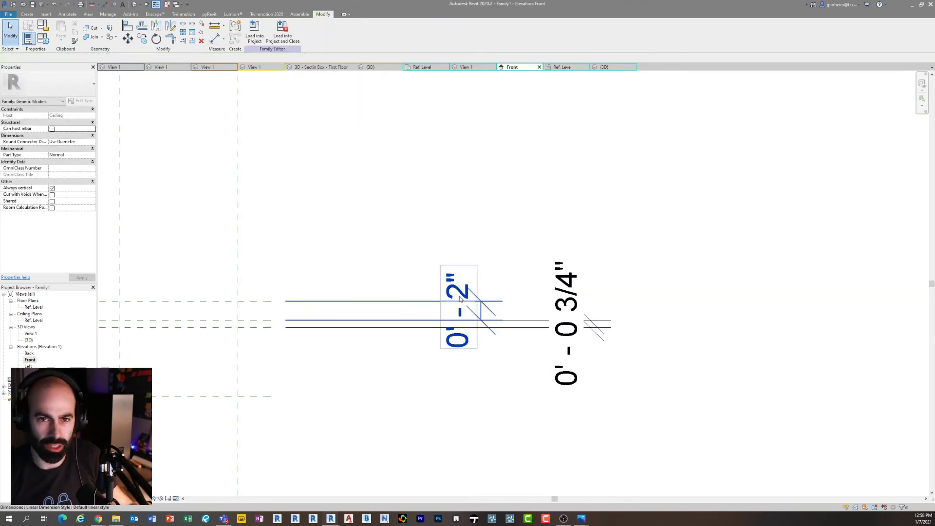
pyautogui.click(456, 306)
pyautogui.scroll(-1, 526, 309)
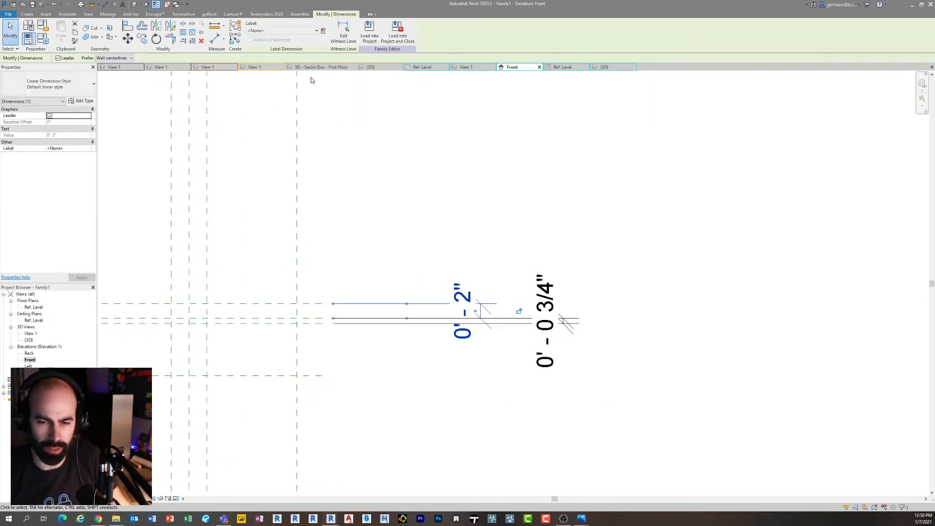
pyautogui.click(324, 32)
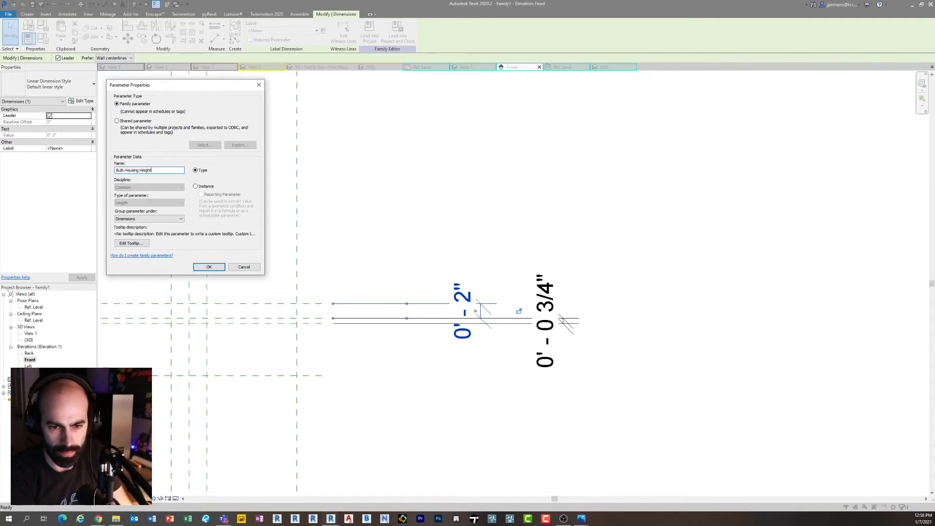
pyautogui.press('Return')
pyautogui.click(434, 238)
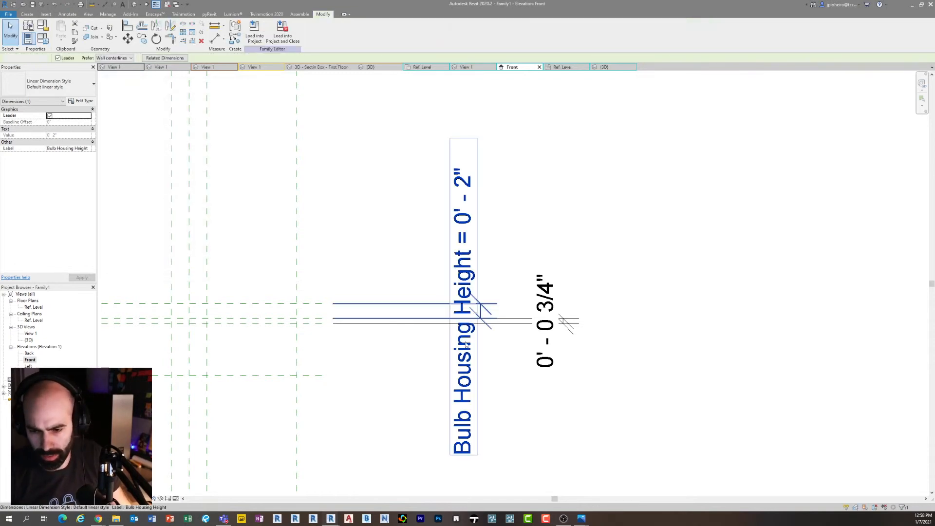
pyautogui.click(546, 326)
pyautogui.scroll(1, 604, 318)
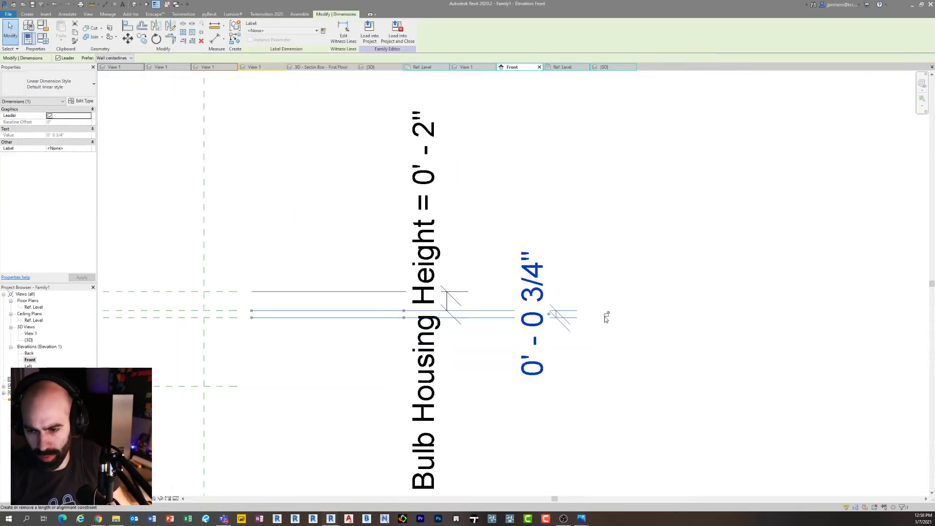
pyautogui.click(619, 350)
pyautogui.scroll(-2, 606, 351)
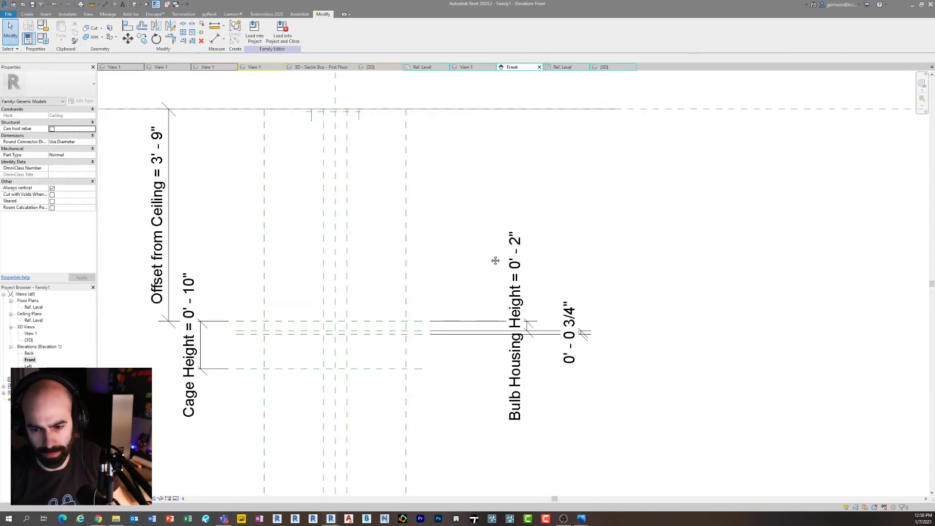
# Dimension the gap between the ceiling plane and the mounting plate plane just below it, placing it beyond the plane's right end
pyautogui.moveTo(429, 258); pyautogui.dragTo(447, 267, button='middle')
pyautogui.moveTo(324, 232); pyautogui.dragTo(337, 250, button='middle')
pyautogui.scroll(1, 335, 188)
pyautogui.moveTo(330, 184); pyautogui.dragTo(331, 197, button='middle')
pyautogui.scroll(2, 400, 122)
pyautogui.press('d')
pyautogui.press('i')
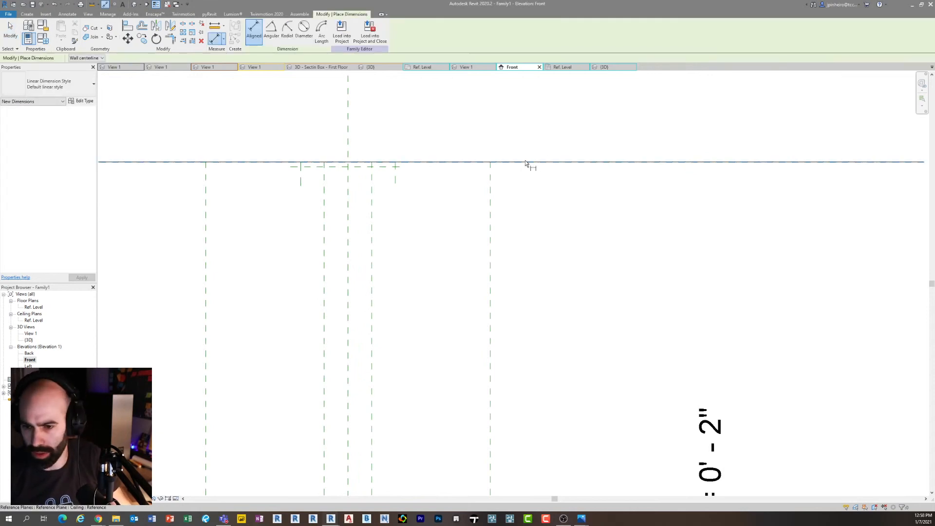
pyautogui.click(354, 166)
pyautogui.click(563, 208)
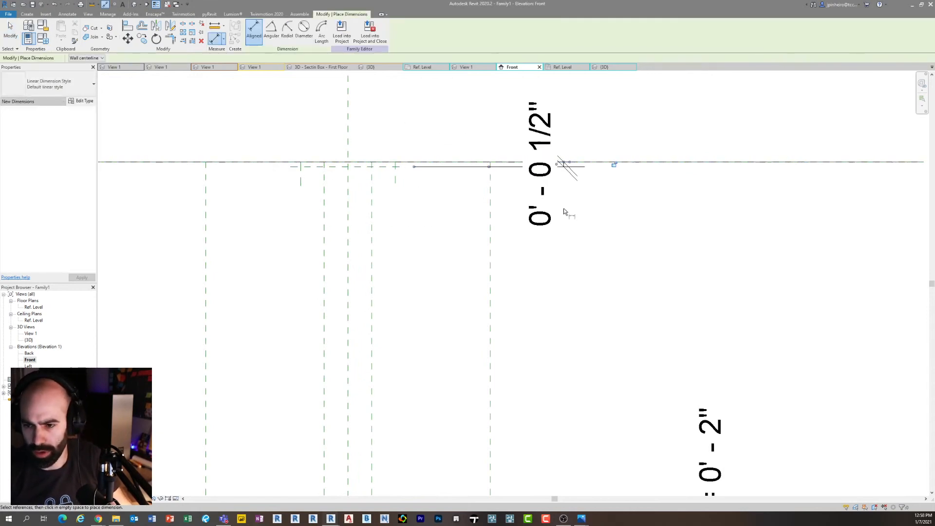
pyautogui.press('Escape')
# Label the dimension below the ceiling plane with a new type parameter named Mounting Plate Height
pyautogui.scroll(-2, 563, 209)
pyautogui.click(550, 195)
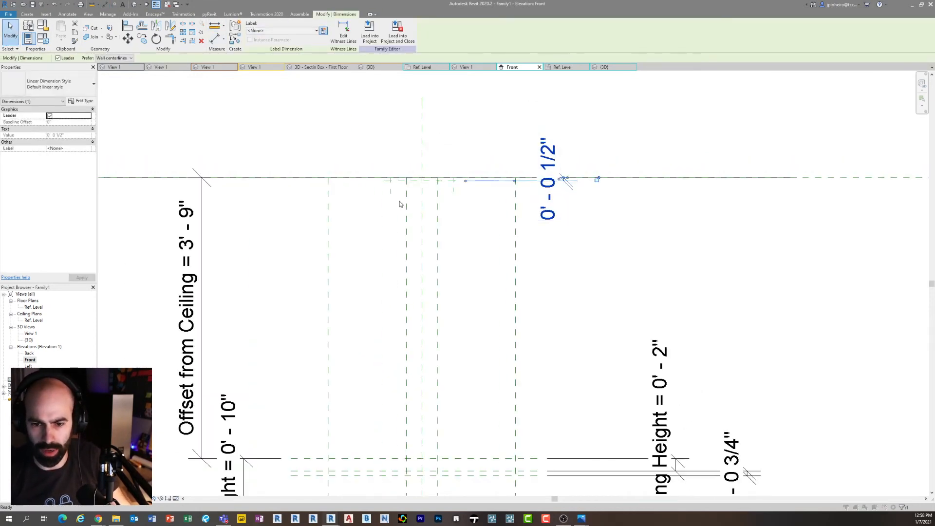
pyautogui.click(597, 180)
pyautogui.write('Moug')
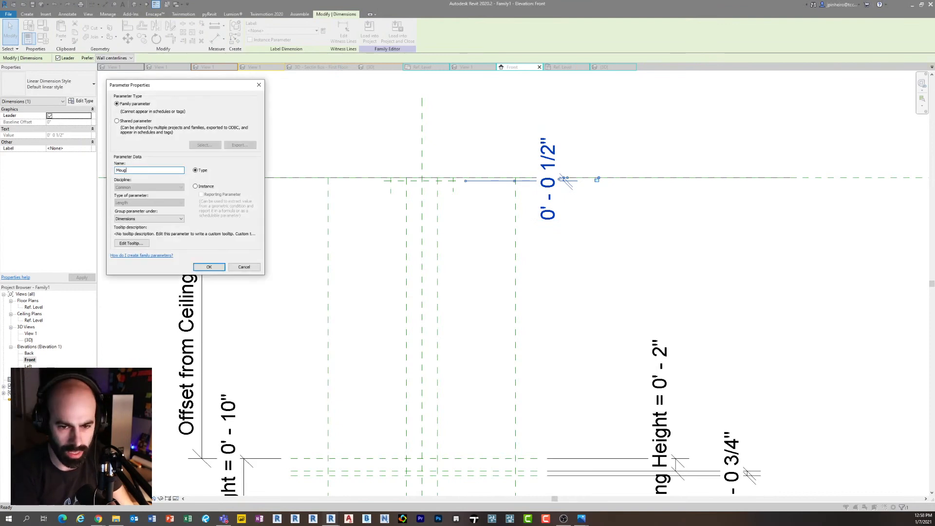
pyautogui.write('ting ')
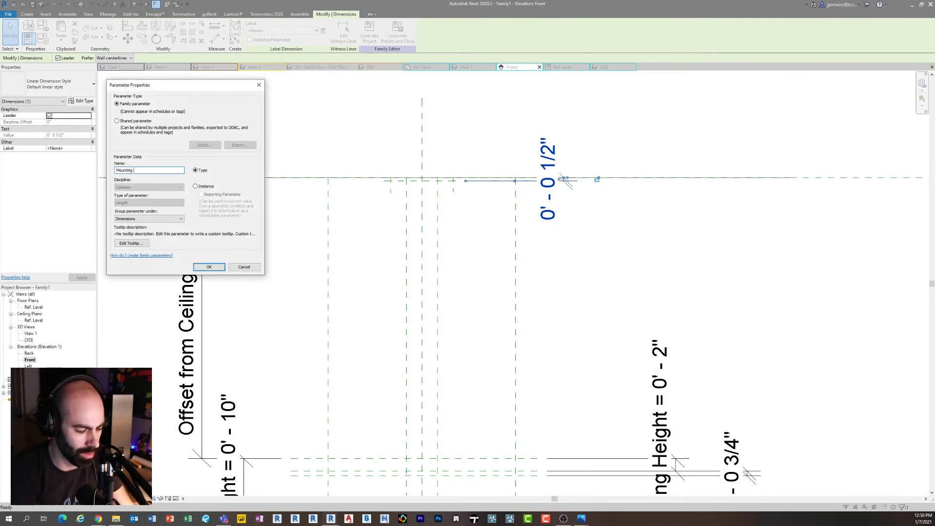
pyautogui.write('Height')
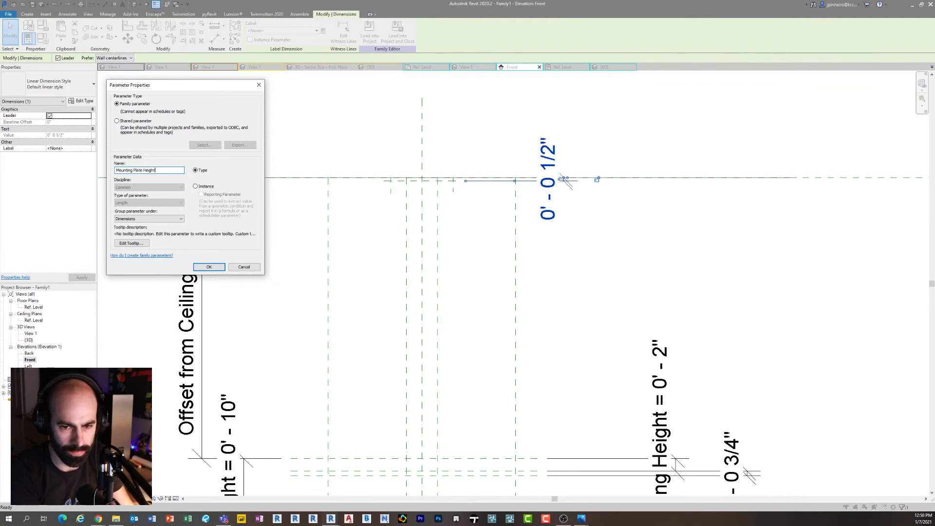
pyautogui.press('Return')
pyautogui.scroll(-3, 633, 234)
# Open the Ref. Level floor plan and start an extrusion sketch for the mounting plate
pyautogui.click(34, 307)
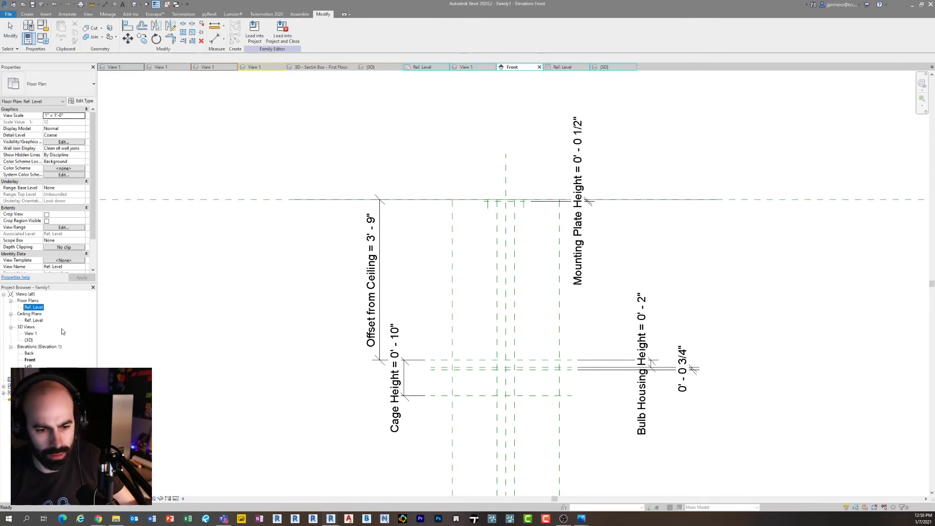
pyautogui.doubleClick(41, 310)
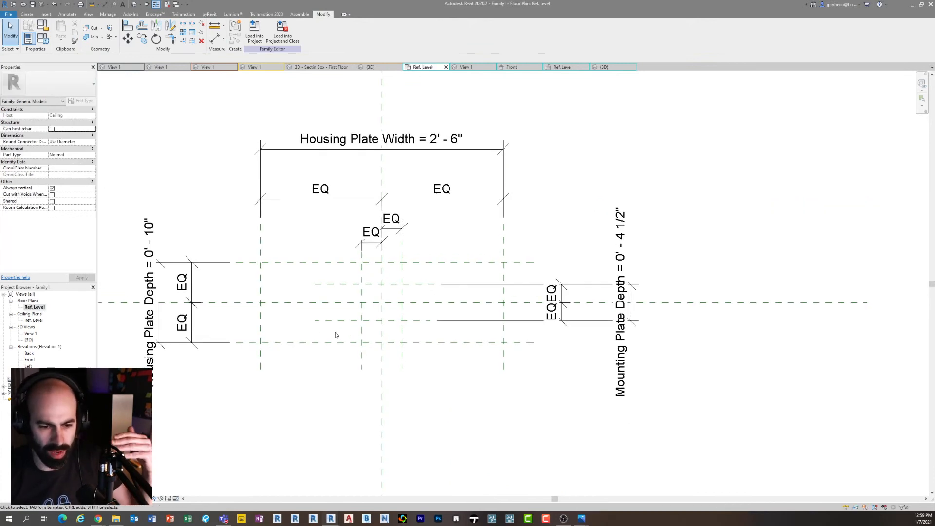
pyautogui.click(27, 14)
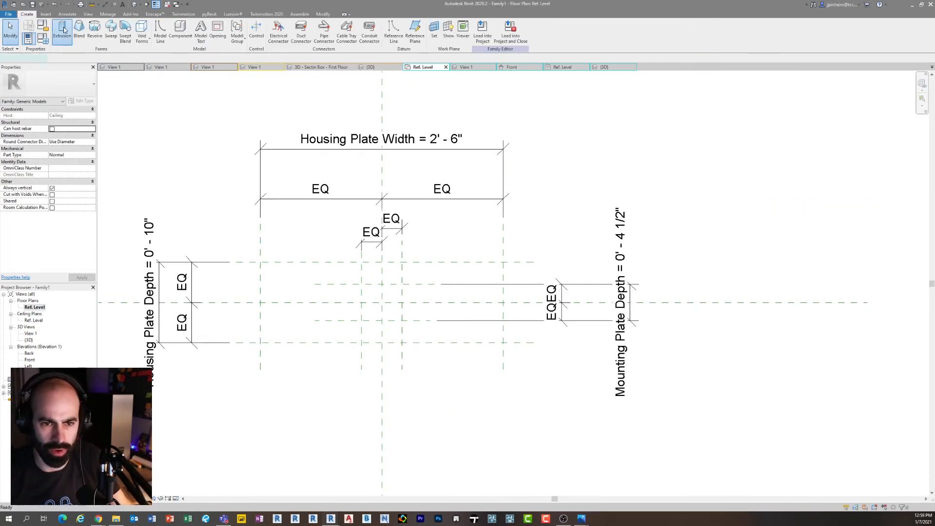
pyautogui.click(62, 31)
pyautogui.click(274, 25)
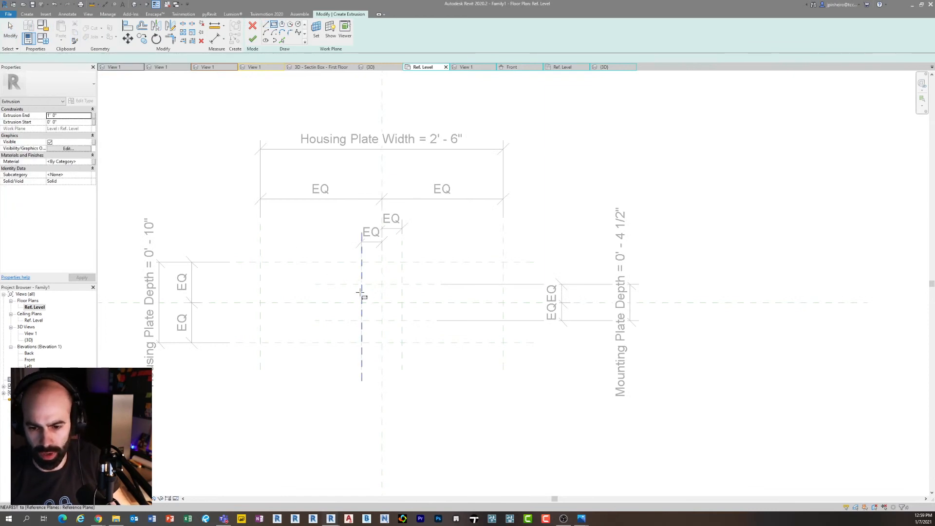
pyautogui.scroll(5, 361, 292)
pyautogui.scroll(-4, 418, 318)
pyautogui.press('Escape')
# Sketch the extrusion profile in the Ref. Level ceiling plan as a rectangle snapped to the mounting plate's width and depth planes
pyautogui.doubleClick(38, 321)
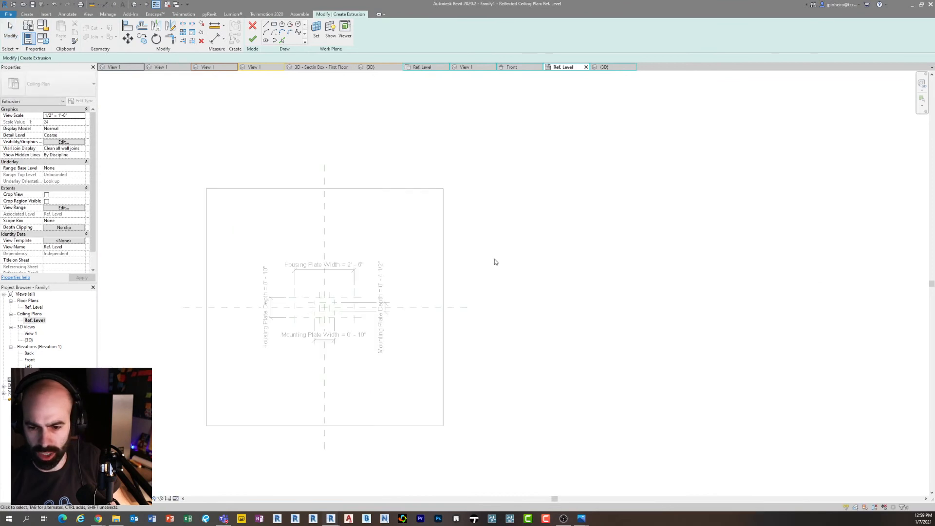
pyautogui.scroll(5, 372, 319)
pyautogui.scroll(-3, 417, 306)
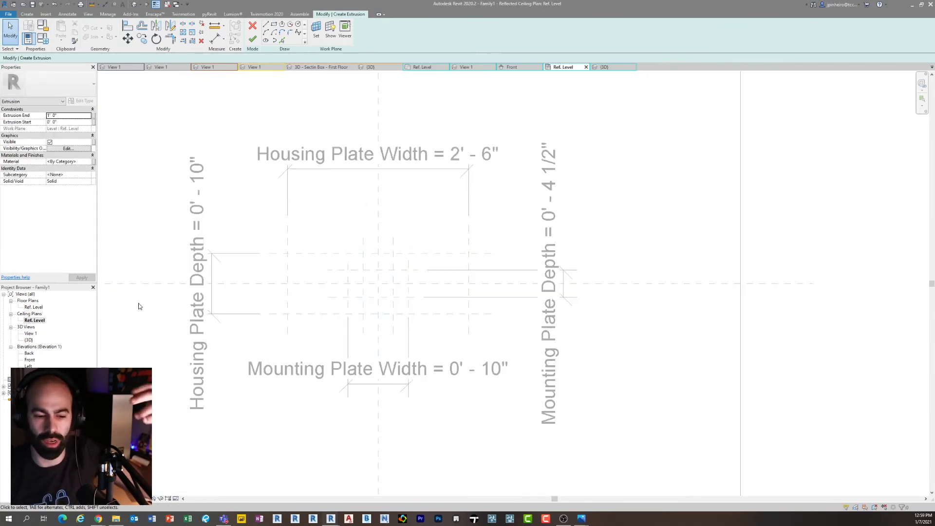
pyautogui.moveTo(243, 244); pyautogui.dragTo(249, 252, button='middle')
pyautogui.scroll(3, 424, 317)
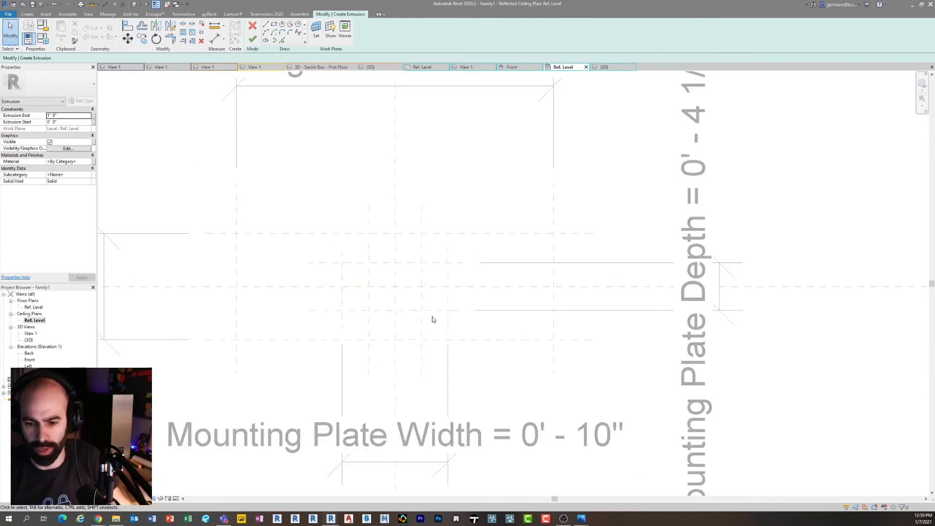
pyautogui.click(27, 14)
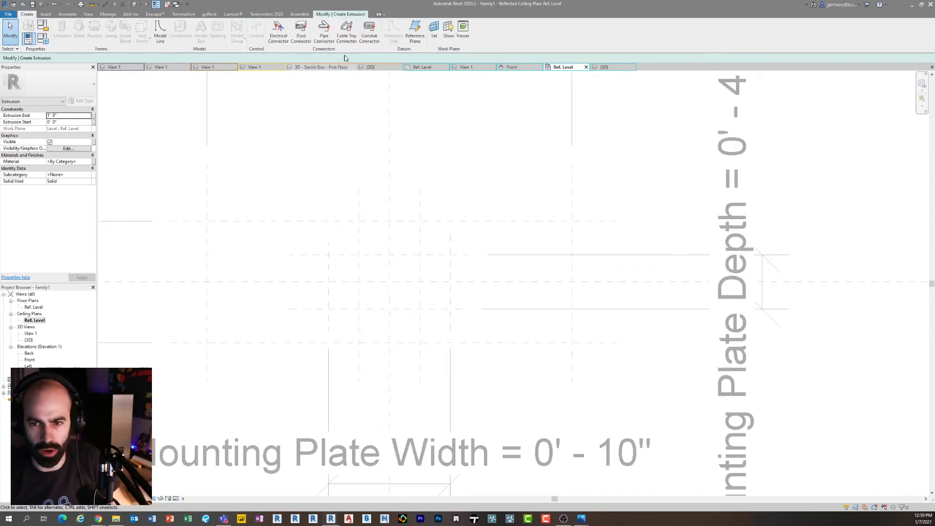
pyautogui.click(340, 14)
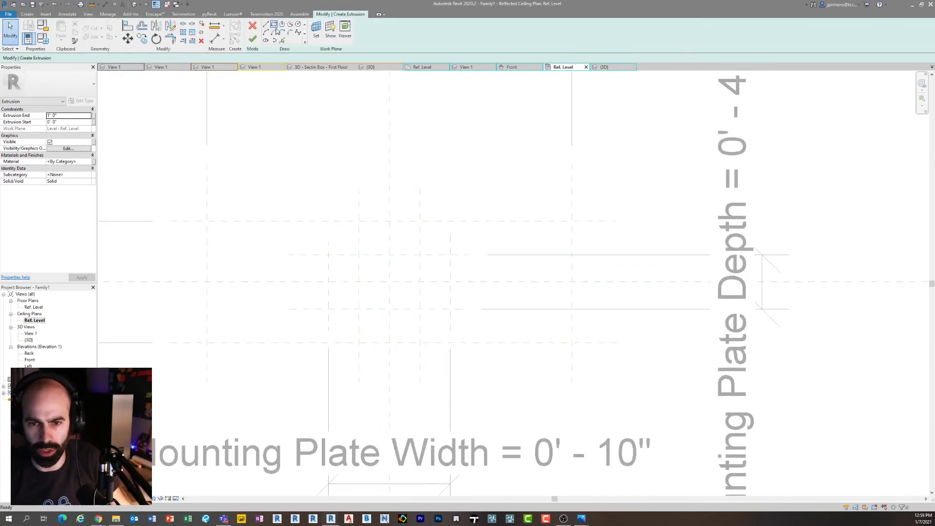
pyautogui.click(276, 27)
pyautogui.scroll(2, 342, 274)
pyautogui.click(307, 261)
pyautogui.click(492, 345)
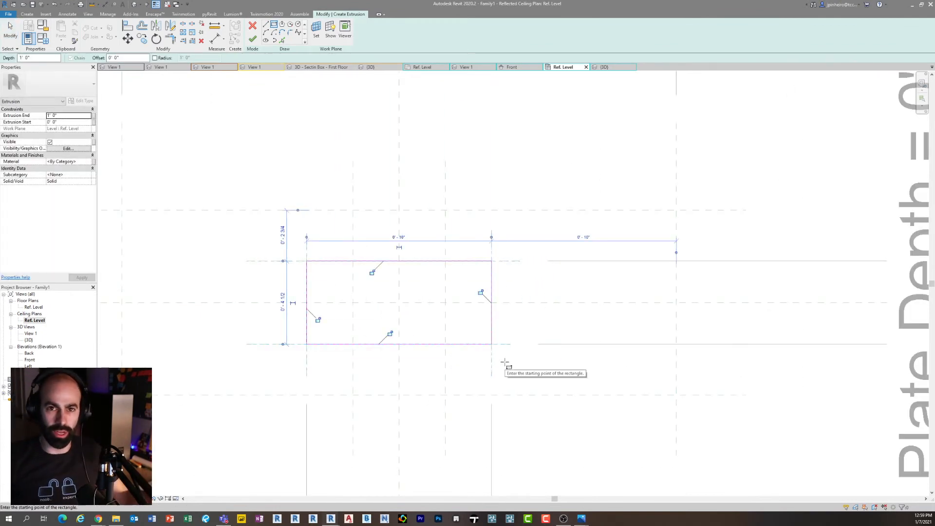
# Lock all four sides of the rectangle to their reference planes and finish the extrusion
pyautogui.scroll(2, 467, 321)
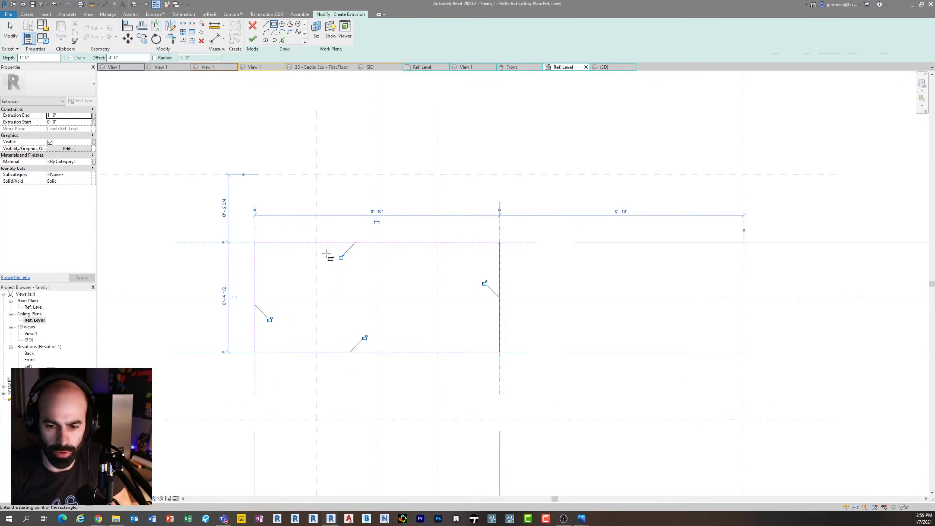
pyautogui.click(488, 287)
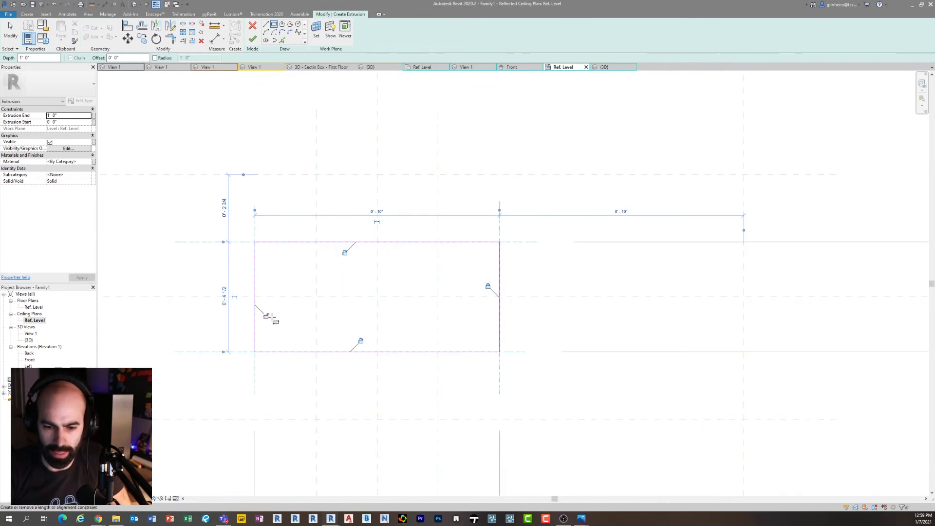
pyautogui.scroll(-3, 312, 351)
pyautogui.press('Escape')
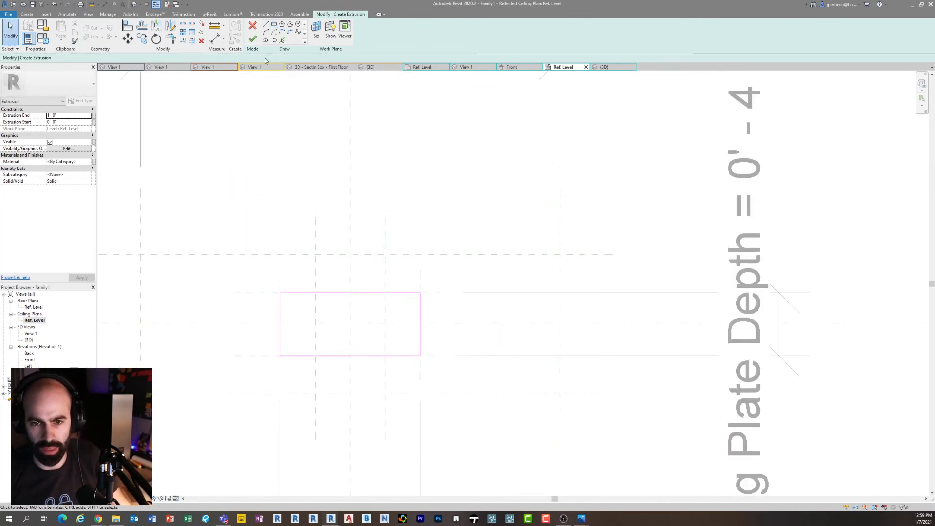
pyautogui.click(252, 39)
# In the Front elevation, stretch the upper face of the mounting plate extrusion up to the ceiling plane
pyautogui.doubleClick(29, 360)
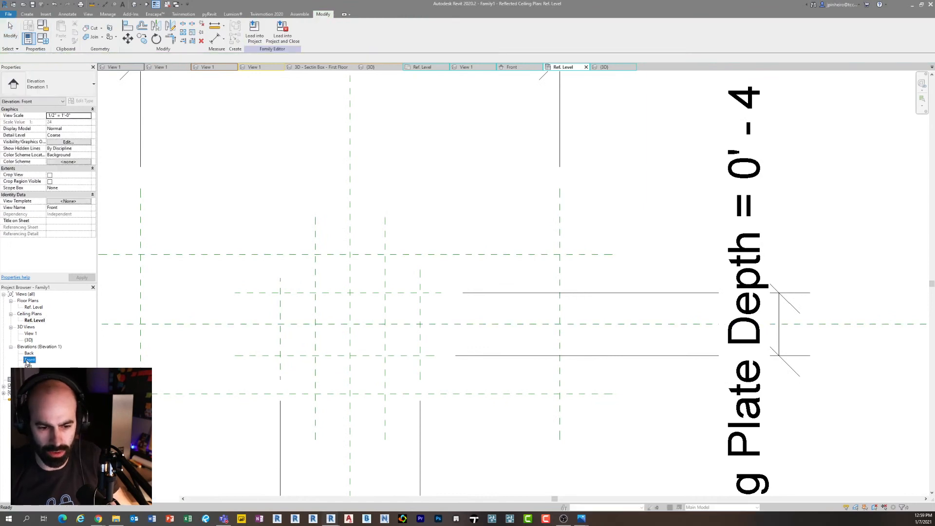
pyautogui.scroll(-2, 405, 268)
pyautogui.click(399, 286)
pyautogui.moveTo(414, 263); pyautogui.dragTo(418, 314, button='middle')
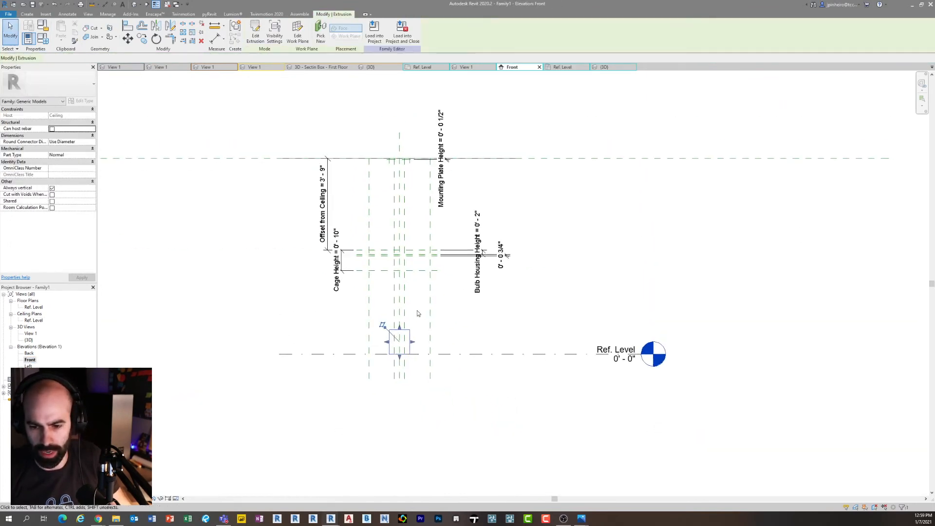
pyautogui.scroll(2, 417, 312)
pyautogui.moveTo(390, 336); pyautogui.dragTo(396, 273)
pyautogui.moveTo(395, 274); pyautogui.dragTo(394, 389, button='middle')
pyautogui.moveTo(389, 375); pyautogui.dragTo(383, 194)
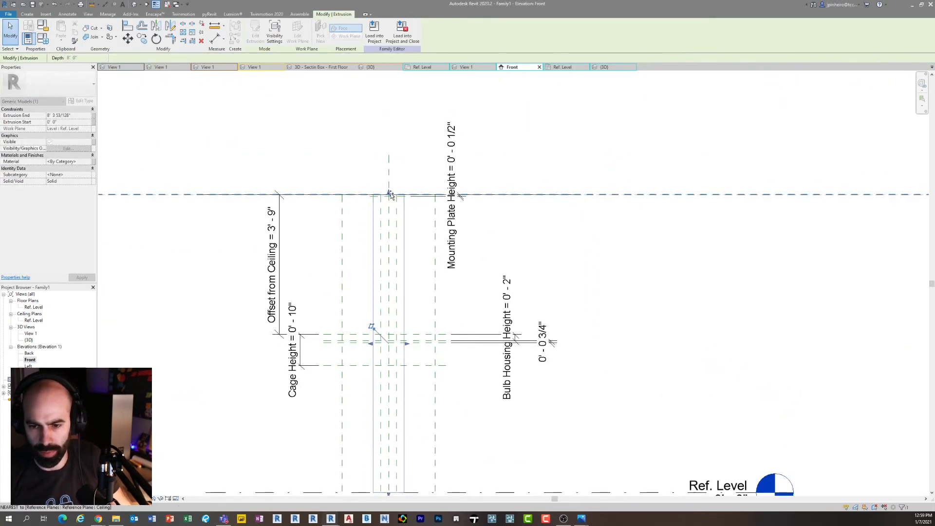
# Raise the extrusion's lower face to the mounting plate plane just below the ceiling and lock it there
pyautogui.scroll(-1, 521, 184)
pyautogui.moveTo(422, 419); pyautogui.dragTo(397, 211)
pyautogui.scroll(3, 444, 182)
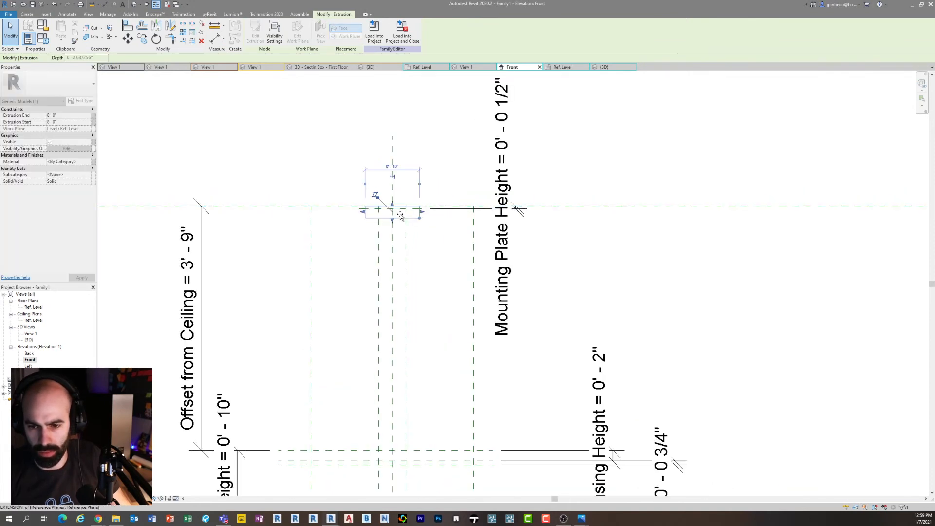
pyautogui.scroll(2, 397, 211)
pyautogui.click(466, 278)
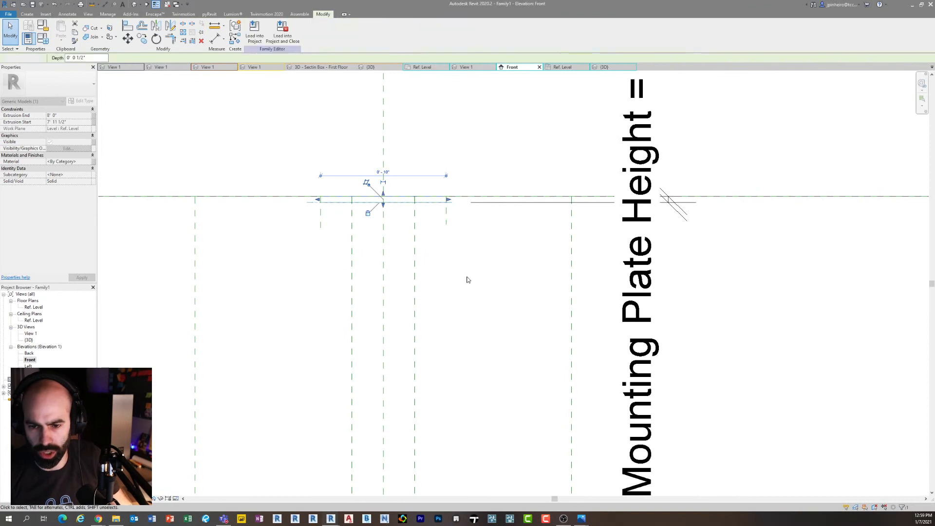
# Examine the mounting plate against the ceiling in the 3D view and switch the view to an unshaded display
pyautogui.scroll(-2, 466, 277)
pyautogui.click(136, 4)
pyautogui.scroll(-2, 463, 258)
pyautogui.keyDown('shift'); pyautogui.moveTo(464, 276); pyautogui.dragTo(429, 223, button='middle'); pyautogui.keyUp('shift')
pyautogui.scroll(5, 422, 227)
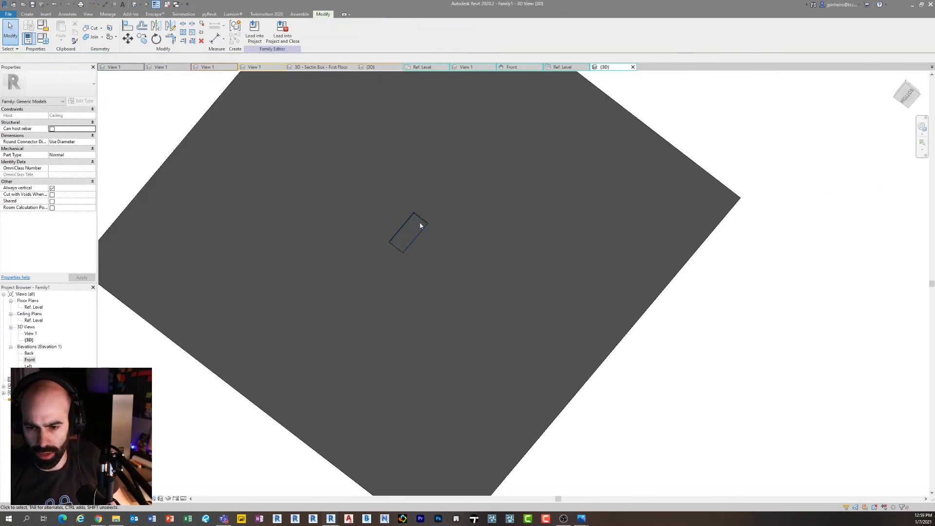
pyautogui.click(450, 249)
pyautogui.keyDown('shift'); pyautogui.moveTo(501, 324); pyautogui.dragTo(449, 303, button='middle'); pyautogui.keyUp('shift')
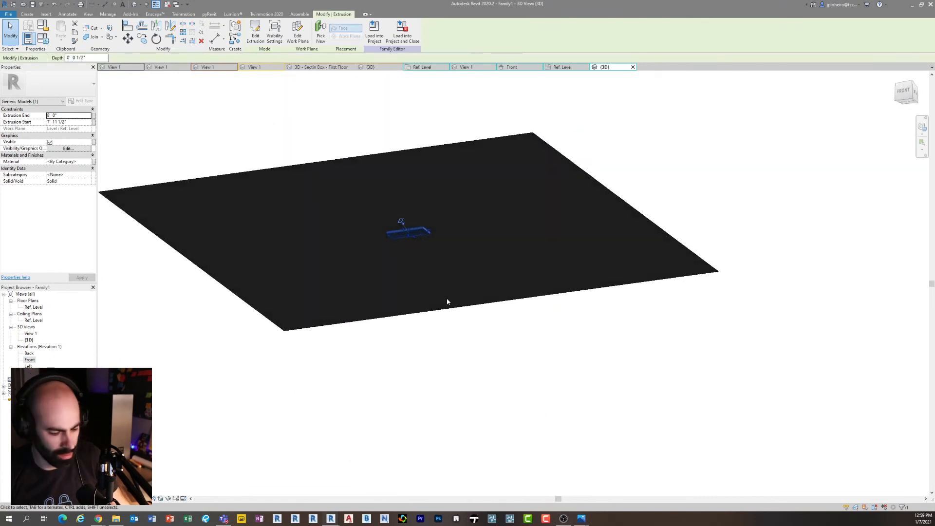
pyautogui.press('l')
pyautogui.click(414, 214)
pyautogui.scroll(2, 413, 209)
pyautogui.click(445, 260)
pyautogui.keyDown('shift'); pyautogui.moveTo(520, 316); pyautogui.dragTo(467, 324, button='middle'); pyautogui.keyUp('shift')
pyautogui.click(459, 319)
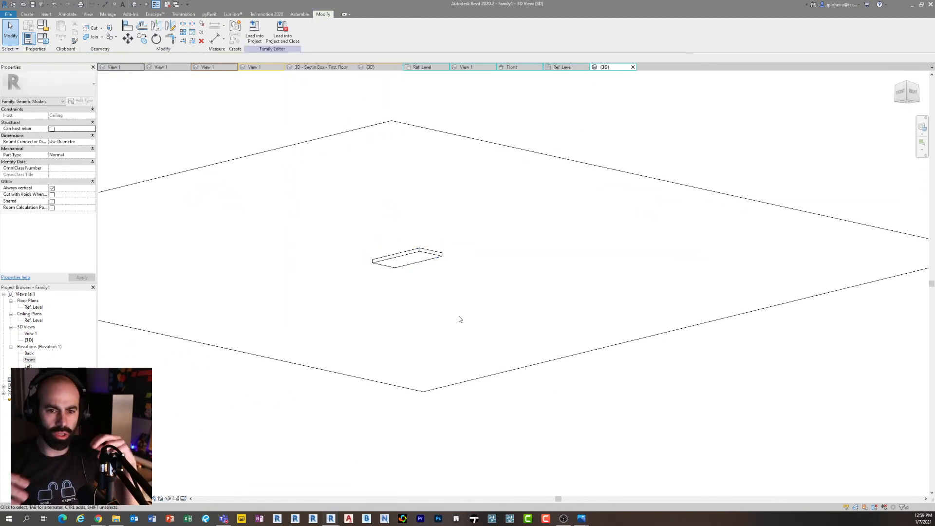
# Examine where the inner vertical reference planes cross the horizontal center plane within the mounting plate in the Ref. Level ceiling plan
pyautogui.doubleClick(34, 307)
pyautogui.scroll(3, 407, 319)
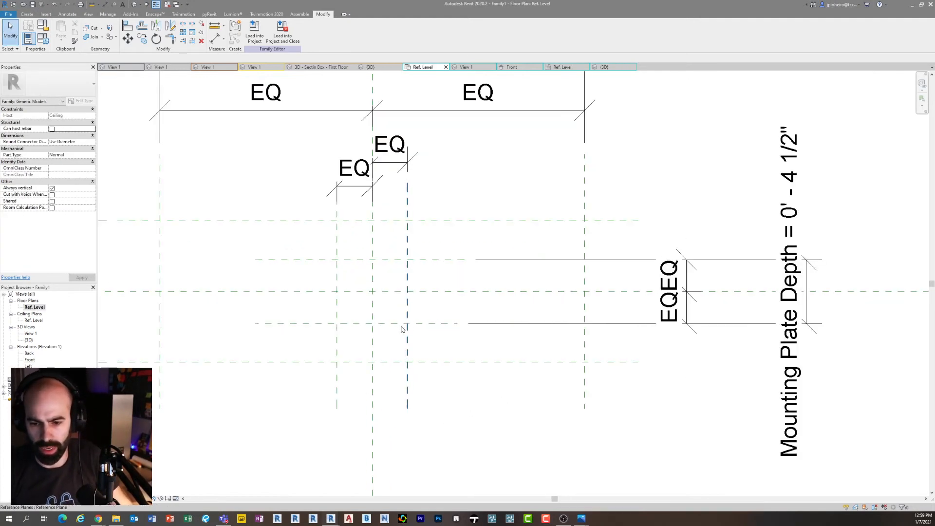
pyautogui.doubleClick(34, 320)
pyautogui.scroll(3, 399, 335)
pyautogui.moveTo(395, 331); pyautogui.dragTo(312, 269)
pyautogui.moveTo(372, 318); pyautogui.dragTo(504, 299, button='middle')
pyautogui.moveTo(255, 296); pyautogui.dragTo(212, 267)
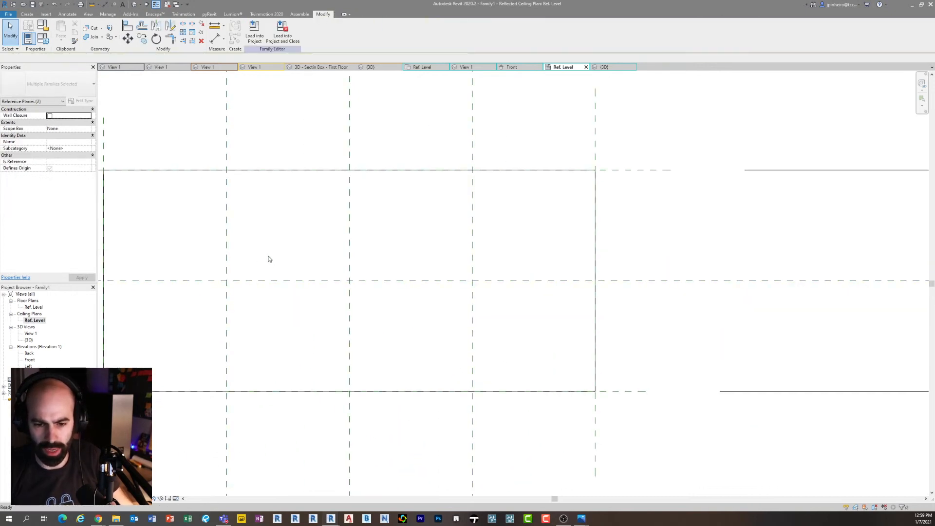
pyautogui.scroll(-3, 268, 258)
pyautogui.press('Escape')
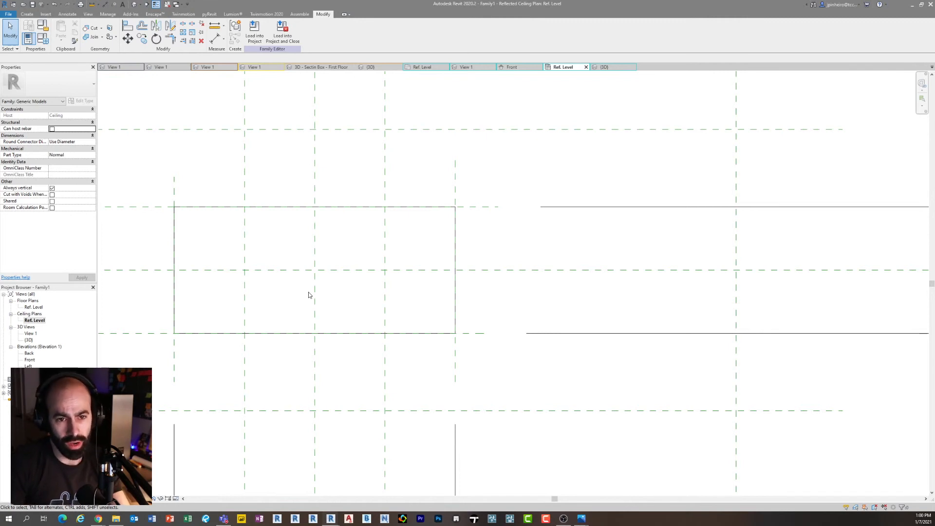
pyautogui.moveTo(366, 391); pyautogui.dragTo(374, 392, button='middle')
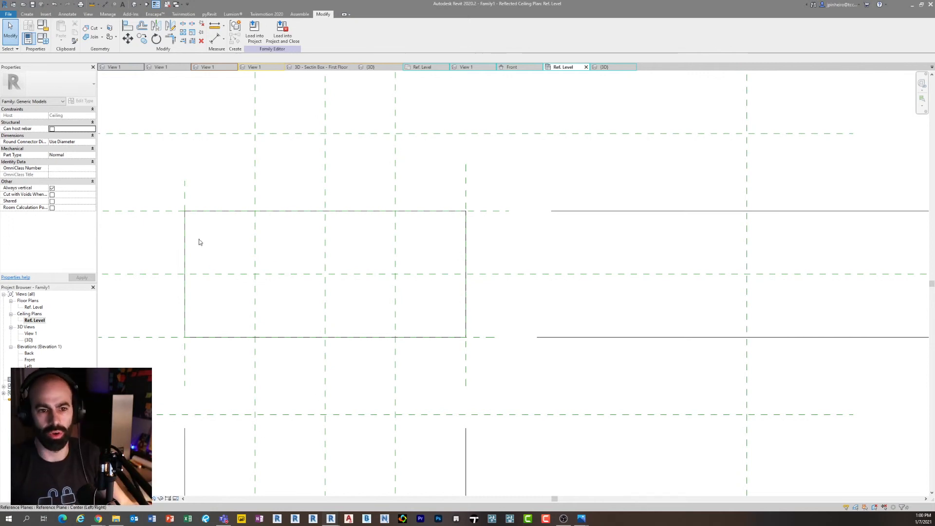
pyautogui.scroll(2, 249, 259)
pyautogui.moveTo(271, 312); pyautogui.dragTo(221, 250)
pyautogui.moveTo(508, 314); pyautogui.dragTo(443, 248)
pyautogui.click(443, 265)
pyautogui.scroll(-1, 449, 268)
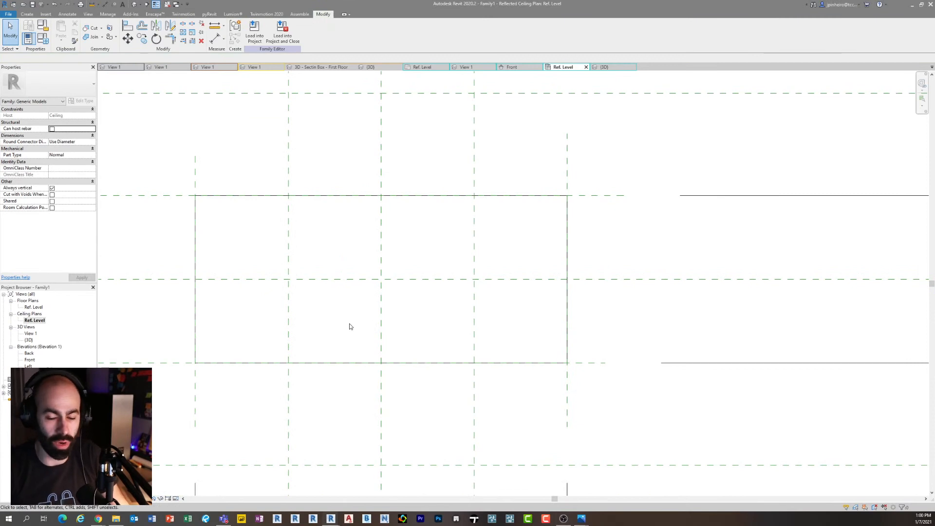
# Start an extrusion sketch with a 1/4" radius circle where the left inner vertical reference plane crosses the horizontal center plane
pyautogui.click(27, 13)
pyautogui.click(67, 31)
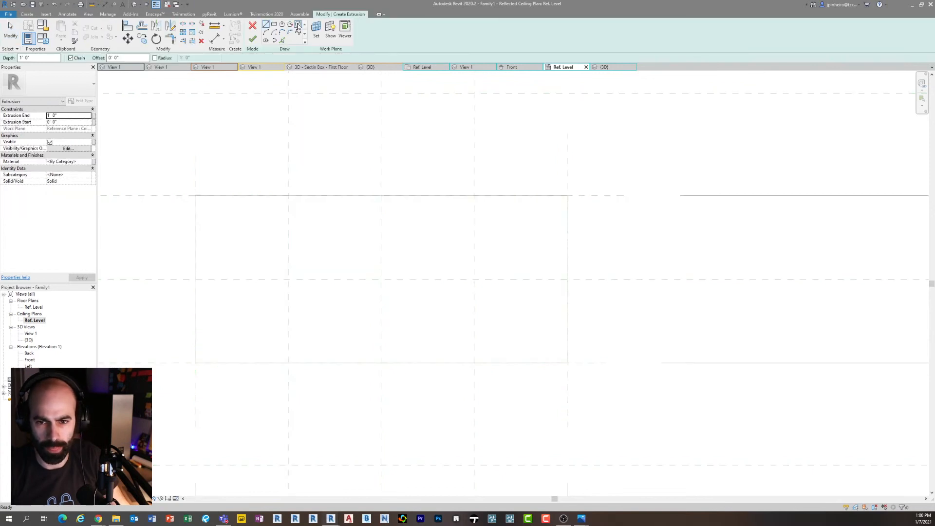
pyautogui.click(298, 26)
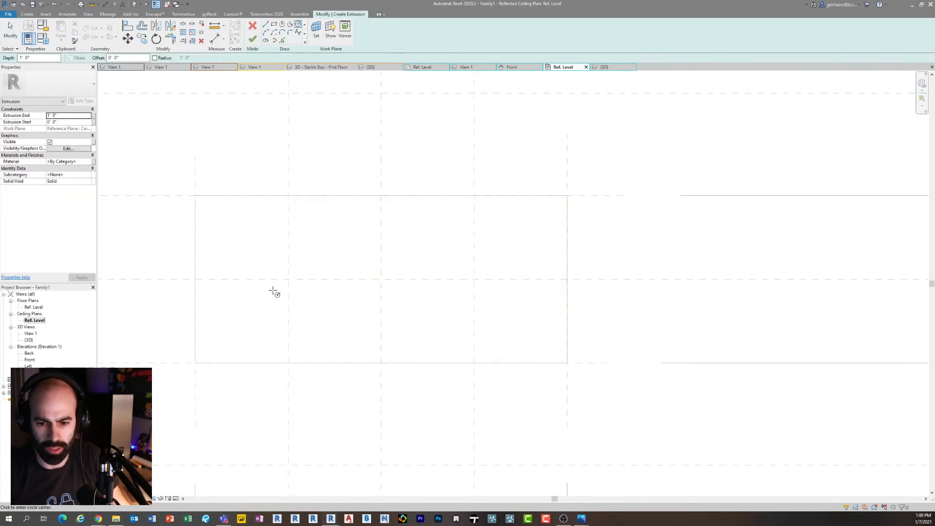
pyautogui.click(288, 280)
pyautogui.scroll(3, 298, 292)
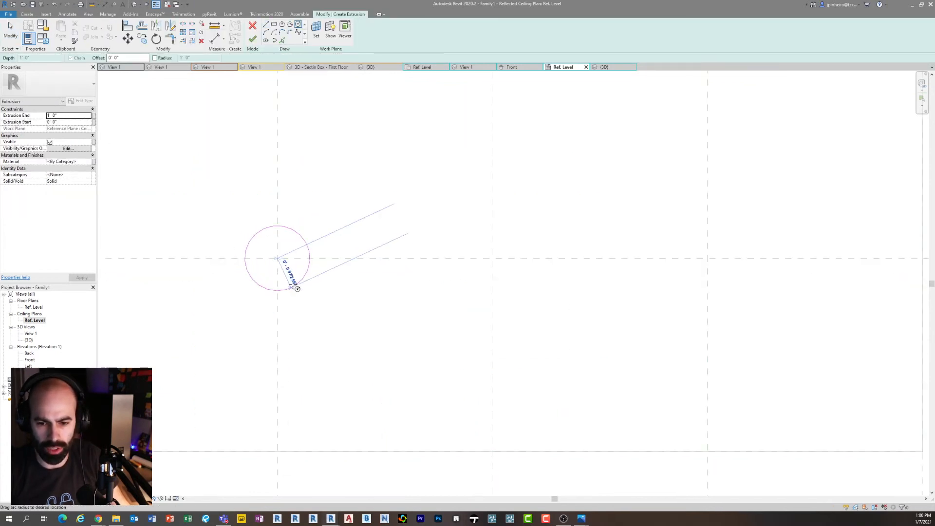
pyautogui.write('1/5')
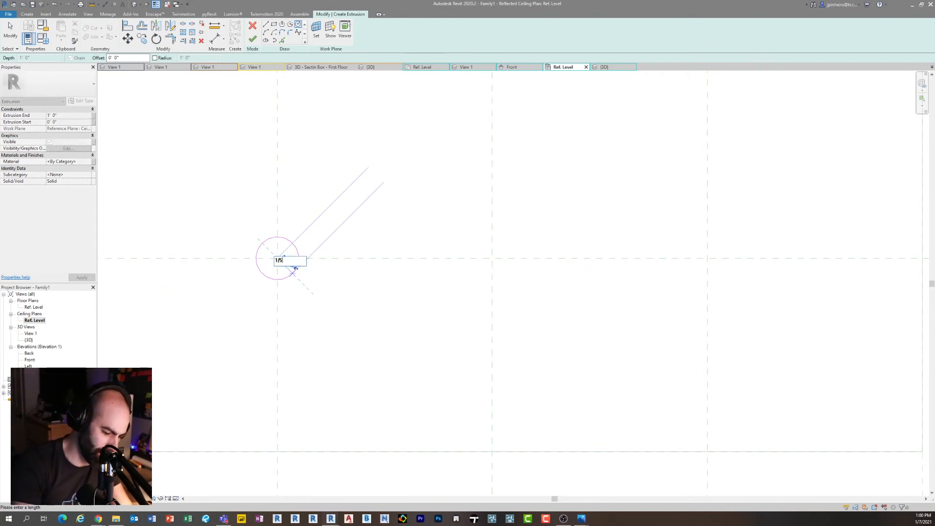
pyautogui.write('4')
pyautogui.press('Return')
pyautogui.press('Escape')
pyautogui.press('Escape')
# Turn on the center mark of the sketched cable circle
pyautogui.moveTo(346, 285); pyautogui.dragTo(413, 298, button='middle')
pyautogui.scroll(2, 385, 273)
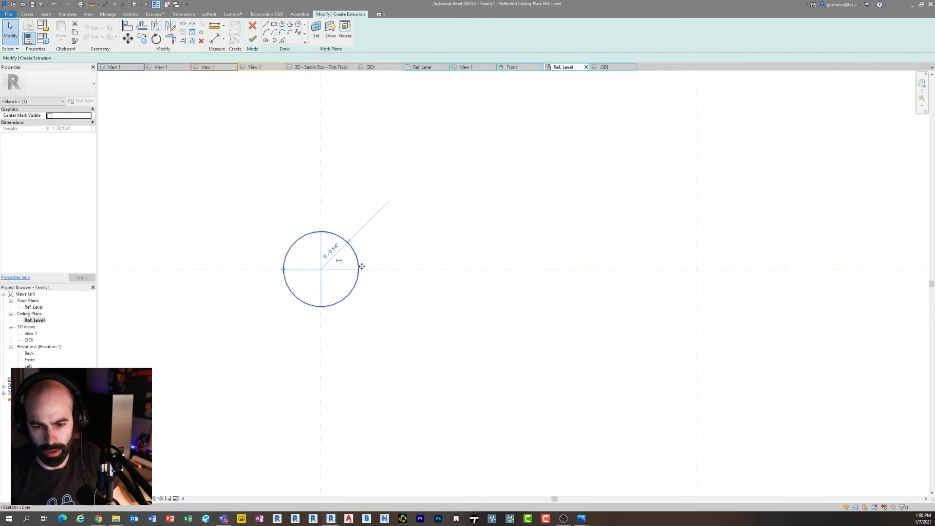
pyautogui.click(355, 290)
pyautogui.click(297, 258)
pyautogui.click(50, 117)
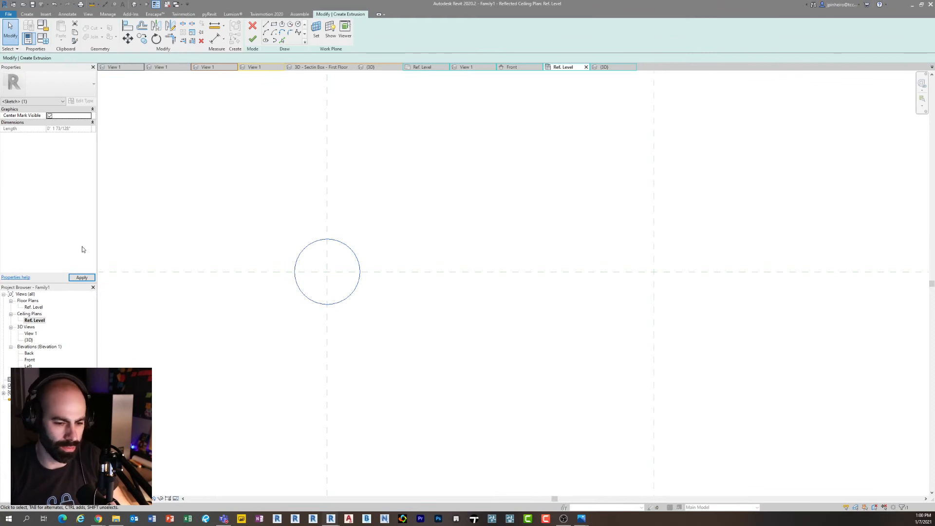
pyautogui.click(82, 277)
pyautogui.click(224, 237)
pyautogui.moveTo(226, 239); pyautogui.dragTo(303, 231, button='middle')
pyautogui.scroll(4, 466, 321)
pyautogui.scroll(-3, 467, 321)
pyautogui.moveTo(465, 321); pyautogui.dragTo(517, 361, button='middle')
pyautogui.scroll(2, 454, 319)
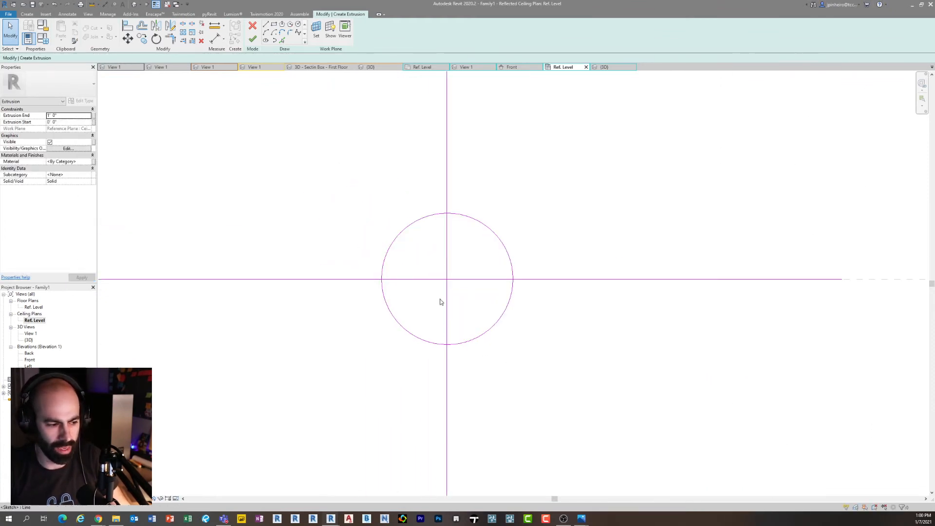
# Align the circle's center mark to the horizontal center plane and the left inner vertical reference plane, and lock both alignments
pyautogui.scroll(-3, 495, 298)
pyautogui.scroll(-1, 521, 322)
pyautogui.moveTo(612, 339)
pyautogui.mouseDown(button='middle')
pyautogui.moveTo(520, 323)
pyautogui.moveTo(498, 337)
pyautogui.mouseUp(button='middle')
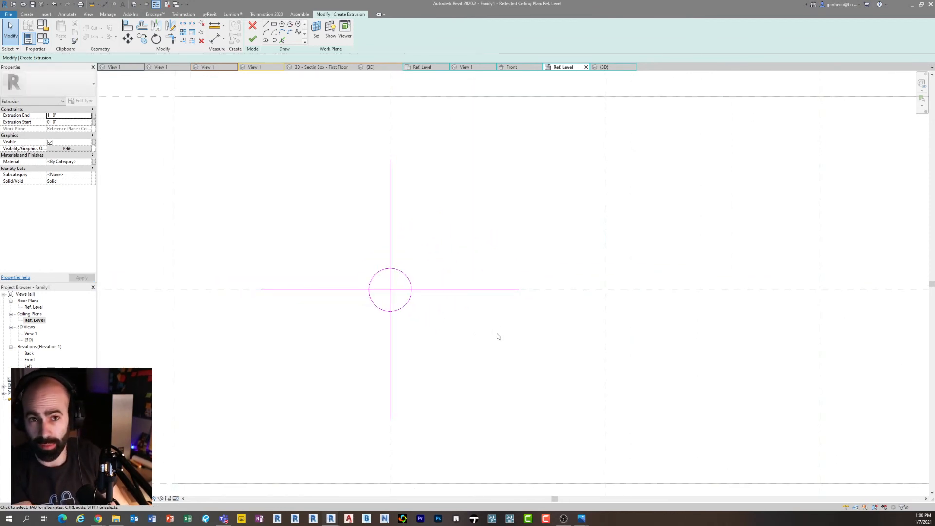
pyautogui.press('a')
pyautogui.press('l')
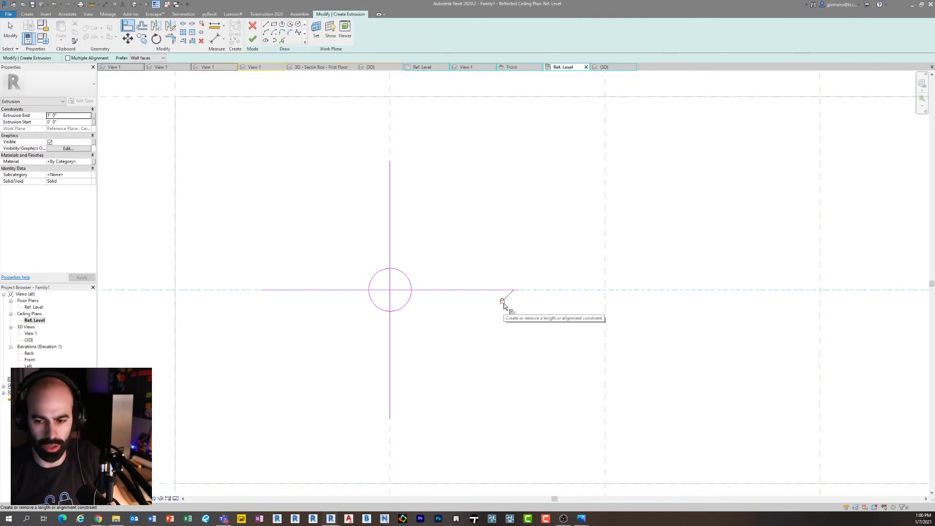
pyautogui.click(390, 141)
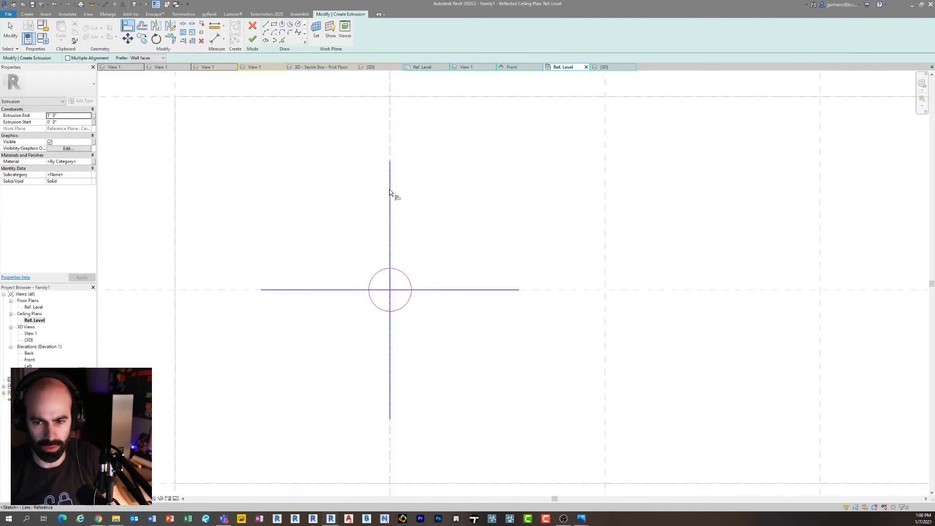
pyautogui.press('Escape')
pyautogui.press('Escape')
pyautogui.scroll(-2, 409, 307)
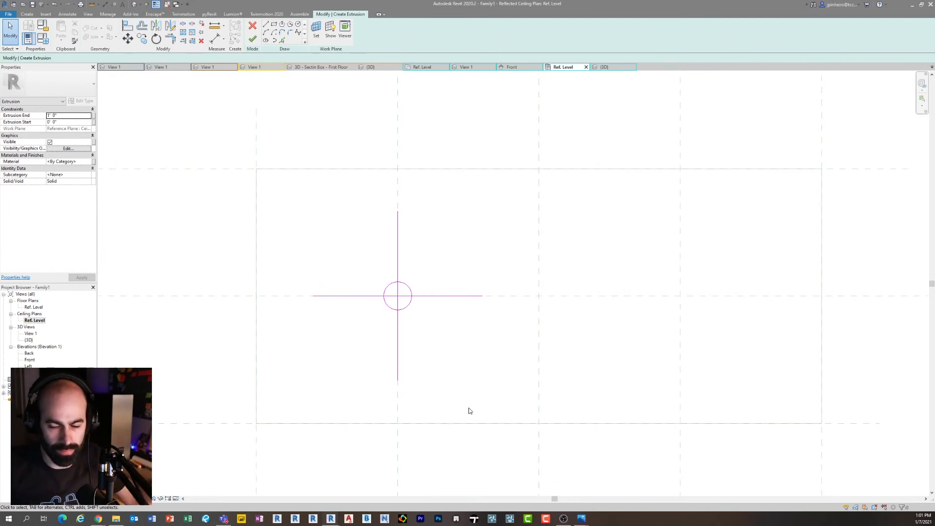
# Convert the circle's temporary radius dimension into a permanent one
pyautogui.scroll(2, 388, 301)
pyautogui.scroll(2, 450, 349)
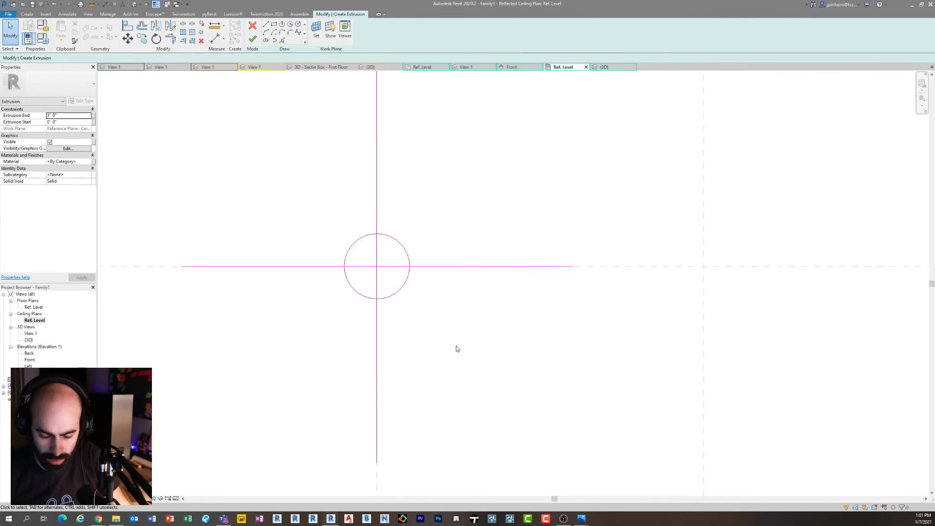
pyautogui.scroll(-1, 380, 314)
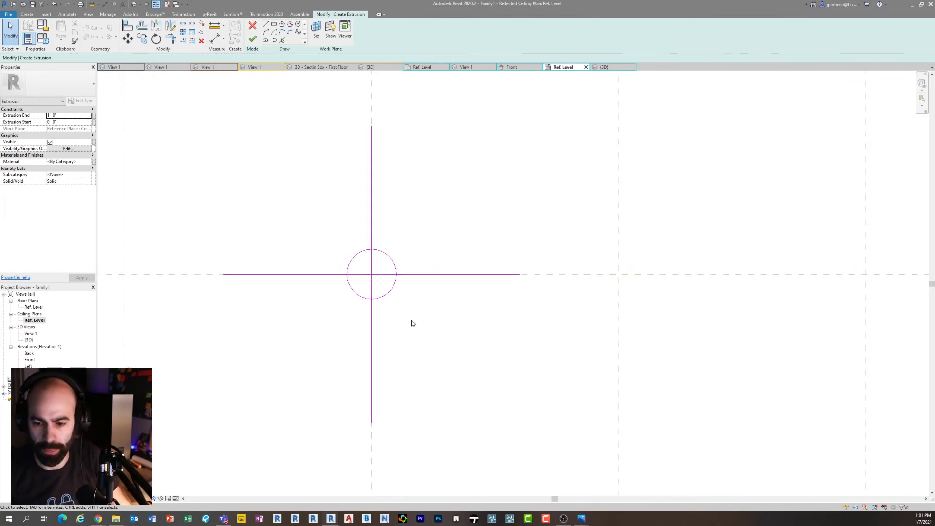
pyautogui.click(388, 288)
pyautogui.scroll(2, 389, 289)
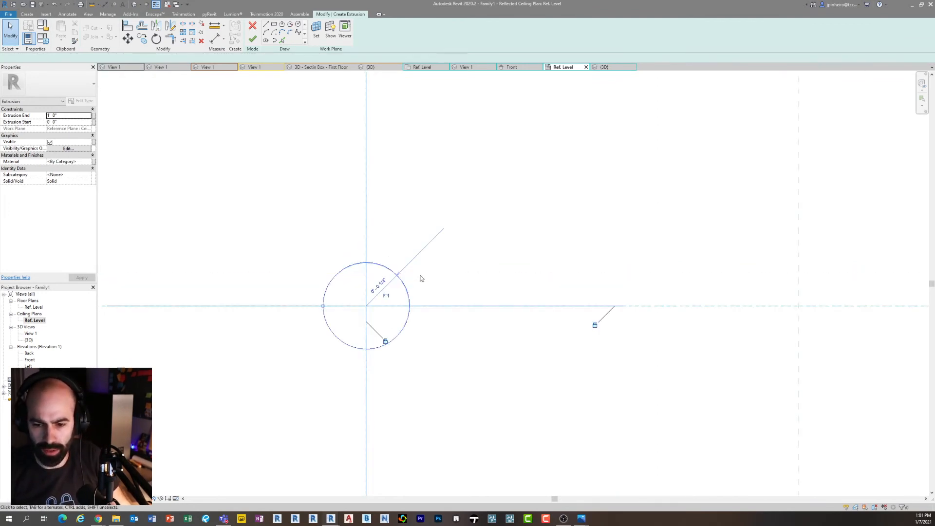
pyautogui.click(387, 298)
pyautogui.click(410, 338)
pyautogui.scroll(-2, 410, 338)
pyautogui.moveTo(436, 360); pyautogui.dragTo(414, 353, button='middle')
pyautogui.click(381, 360)
pyautogui.scroll(-5, 382, 361)
pyautogui.click(404, 385)
pyautogui.moveTo(403, 384); pyautogui.dragTo(389, 373, button='middle')
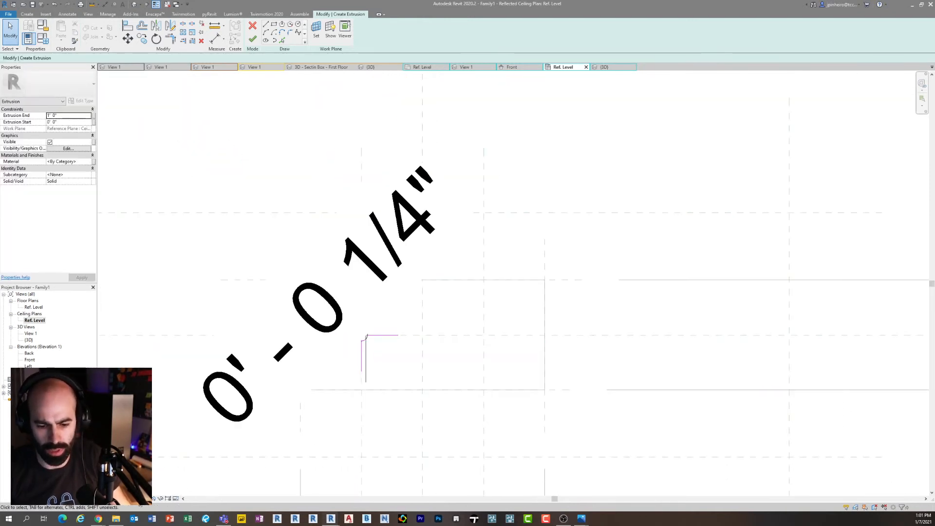
# Change the view scale to shrink the dimension text, label the radius with a new type parameter Cable Radius, and finish the extrusion sketch
pyautogui.click(155, 498)
pyautogui.click(124, 297)
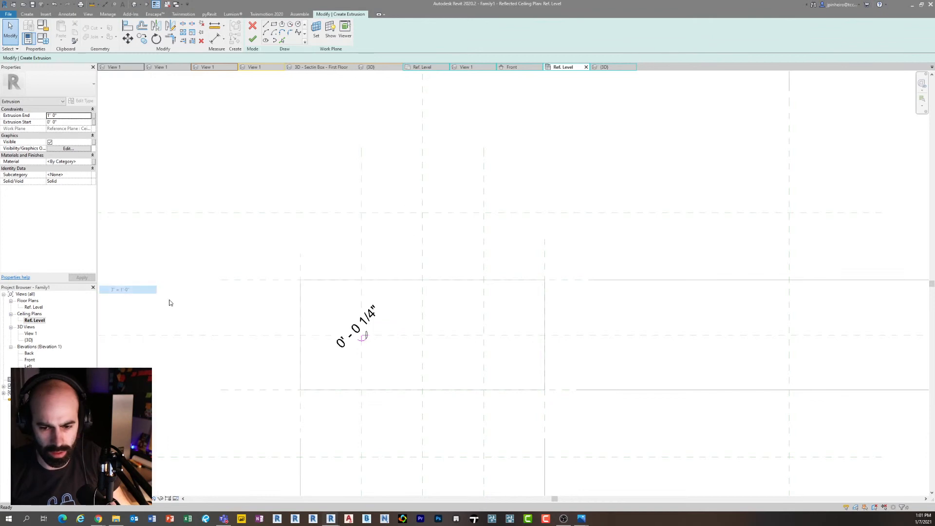
pyautogui.scroll(4, 366, 335)
pyautogui.click(353, 317)
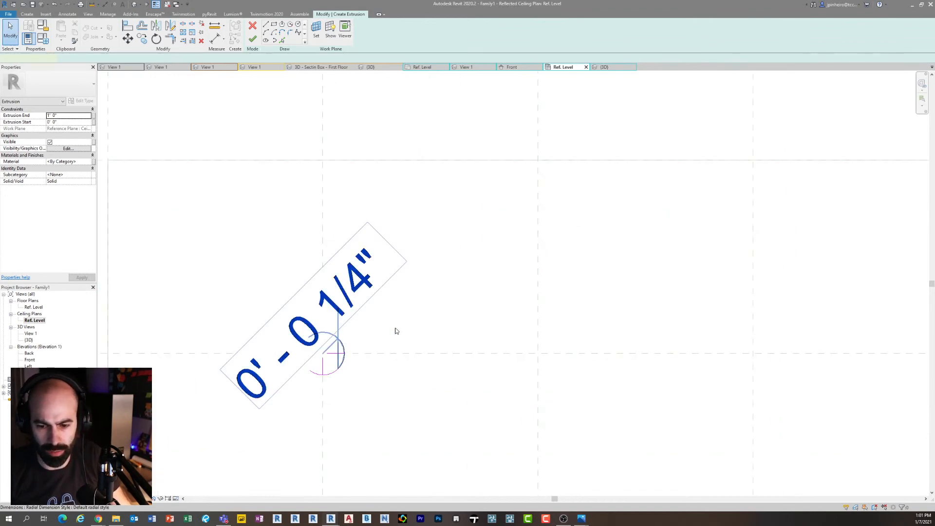
pyautogui.click(372, 326)
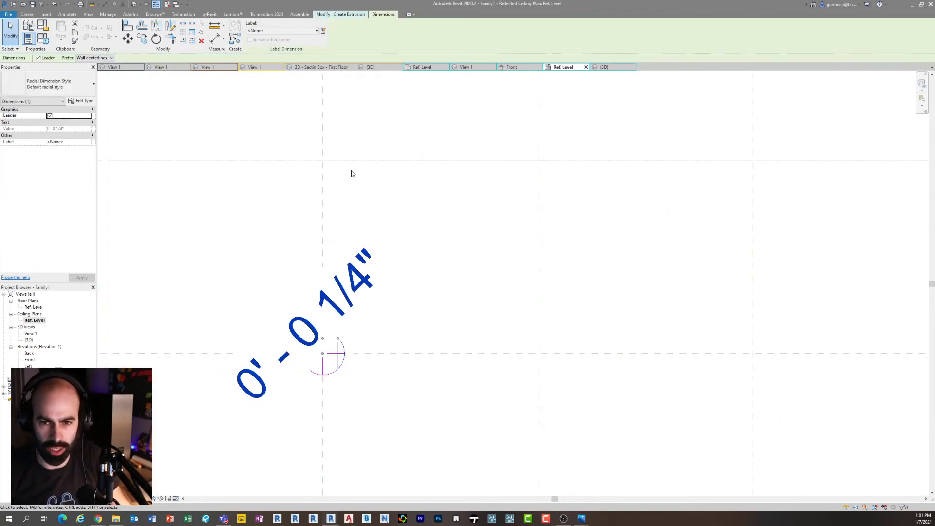
pyautogui.click(324, 31)
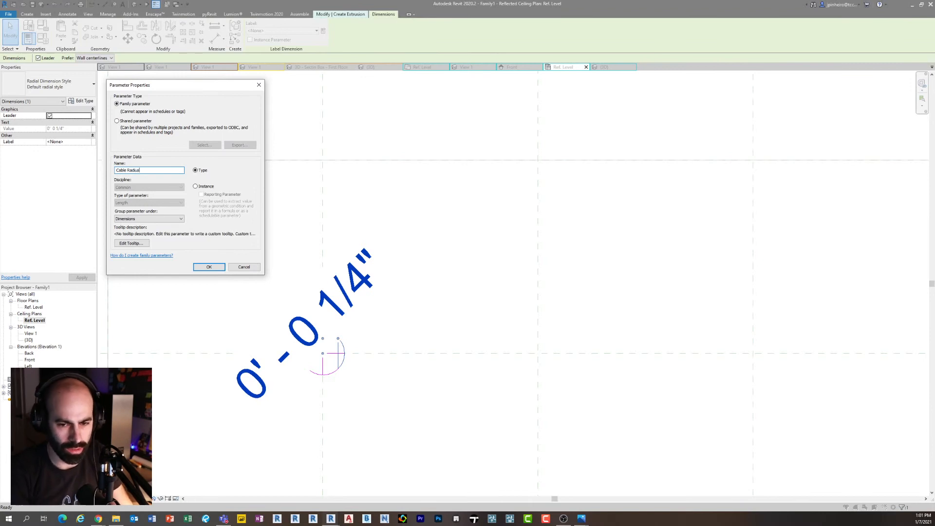
pyautogui.click(211, 266)
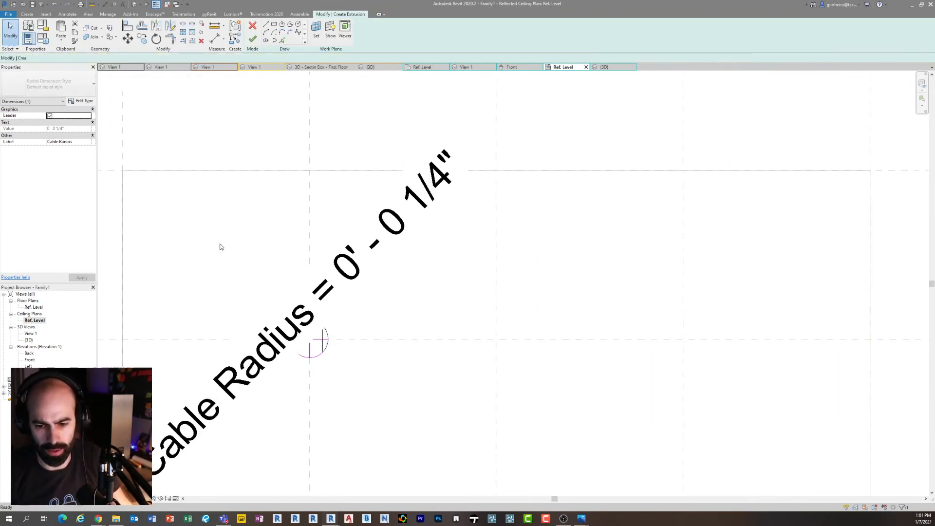
pyautogui.scroll(-2, 219, 247)
pyautogui.press('Escape')
pyautogui.click(252, 40)
# In the Front elevation, stretch the cable extrusion from the mounting plate's underside down to the lower plane of the bulb housing height
pyautogui.scroll(2, 273, 312)
pyautogui.doubleClick(31, 360)
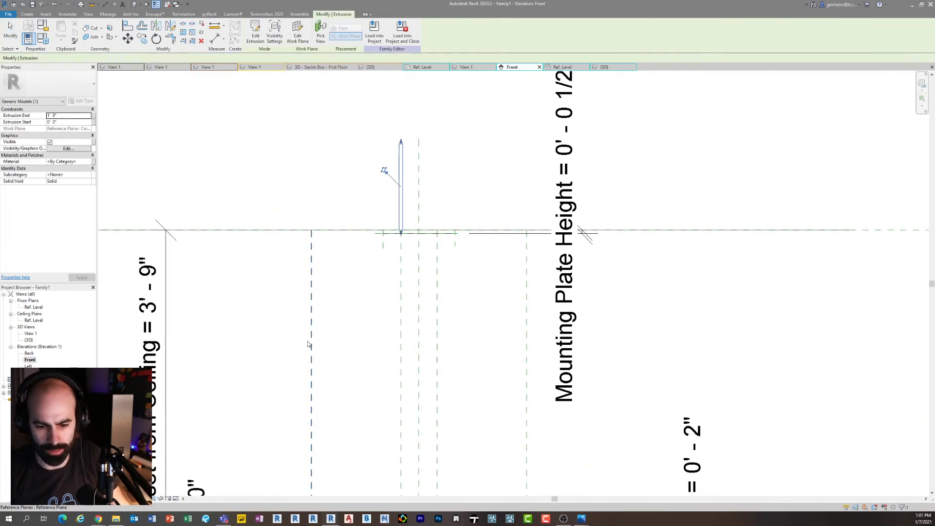
pyautogui.scroll(-2, 327, 270)
pyautogui.scroll(2, 334, 269)
pyautogui.moveTo(329, 254); pyautogui.dragTo(328, 444)
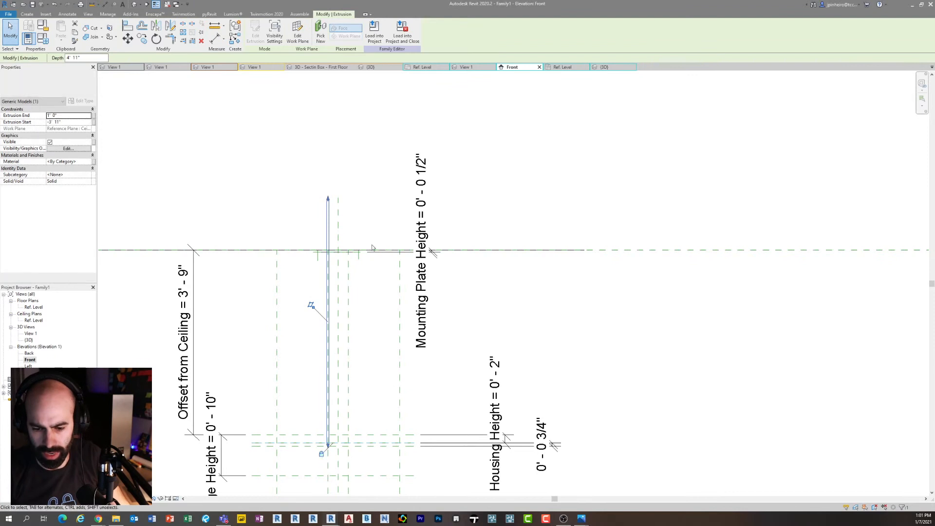
pyautogui.scroll(2, 341, 260)
pyautogui.moveTo(328, 198); pyautogui.dragTo(319, 248)
pyautogui.scroll(1, 307, 253)
pyautogui.click(414, 312)
pyautogui.scroll(-3, 414, 317)
pyautogui.moveTo(415, 321); pyautogui.dragTo(361, 201, button='middle')
pyautogui.scroll(3, 373, 255)
pyautogui.scroll(-2, 360, 201)
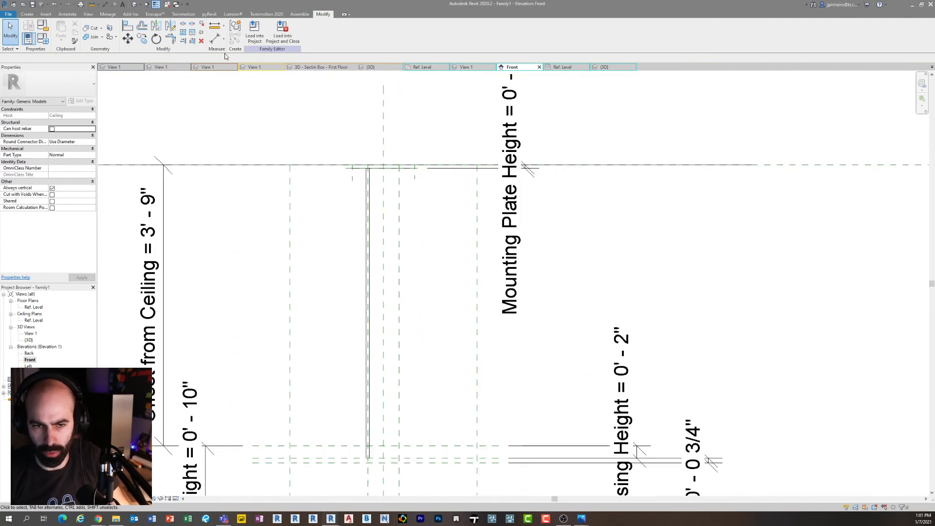
# Set Mounting Plate Width to 1'6" in the family types and check that the cable extrusion follows its reference plane
pyautogui.scroll(2, 366, 160)
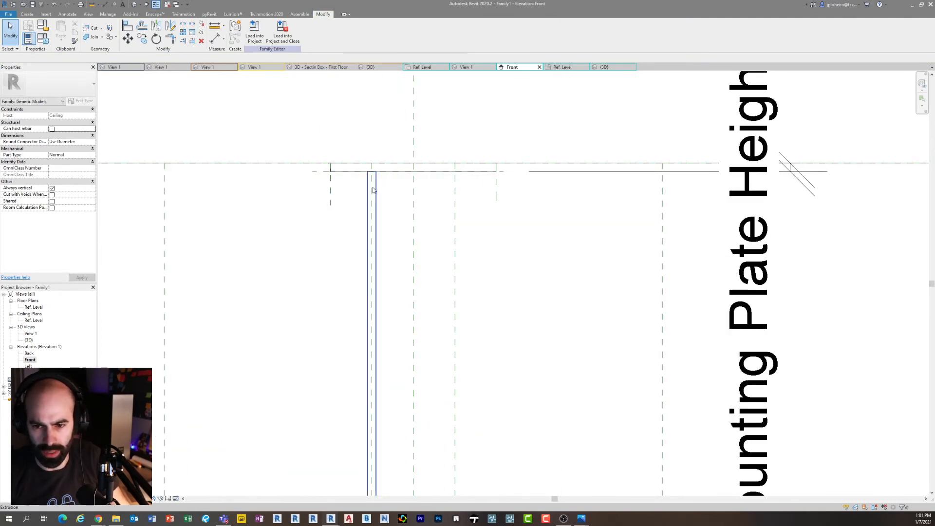
pyautogui.scroll(-2, 302, 161)
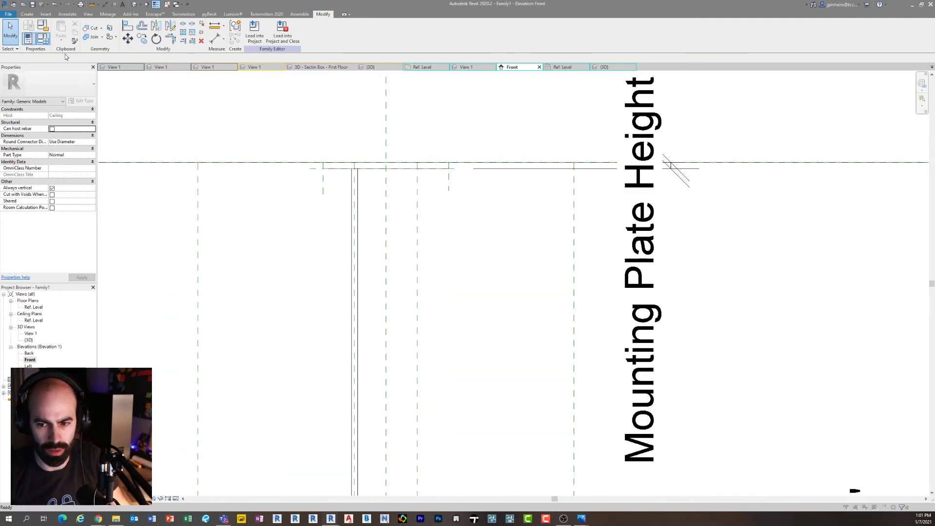
pyautogui.click(49, 40)
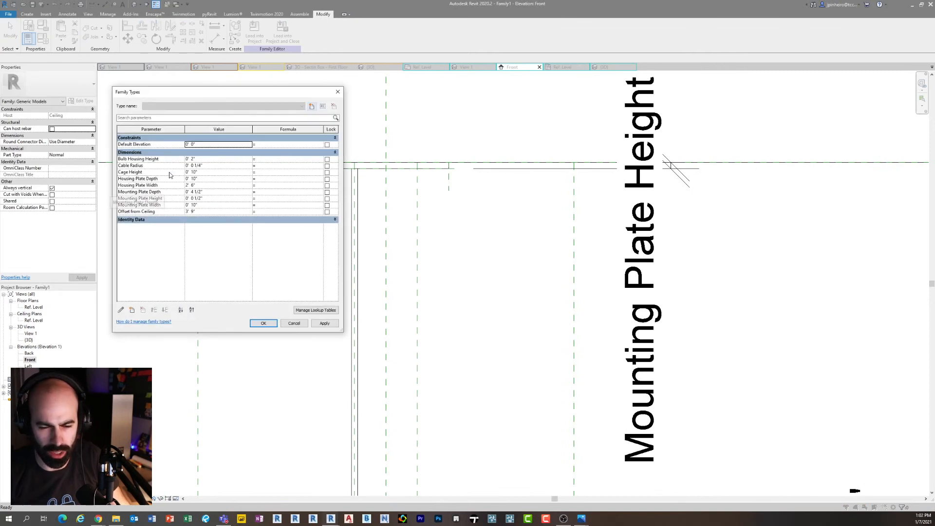
pyautogui.click(227, 205)
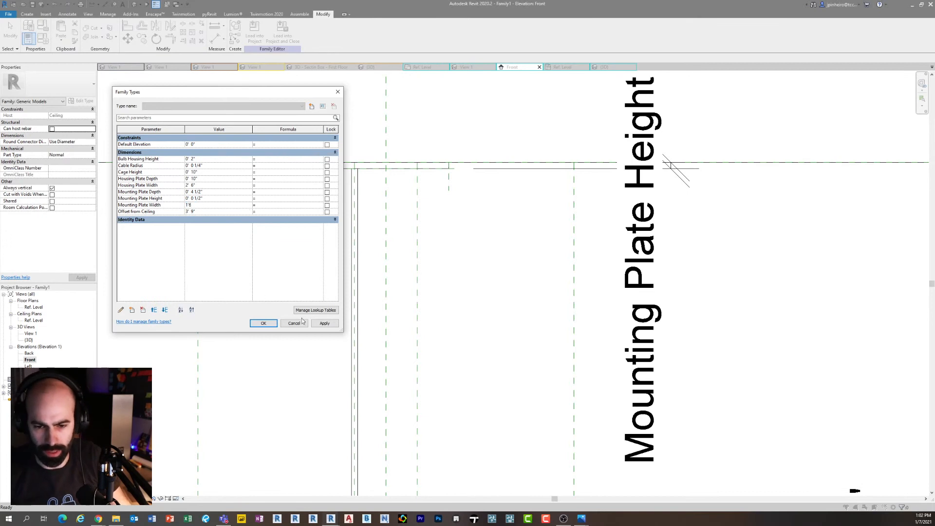
pyautogui.click(325, 324)
pyautogui.click(264, 324)
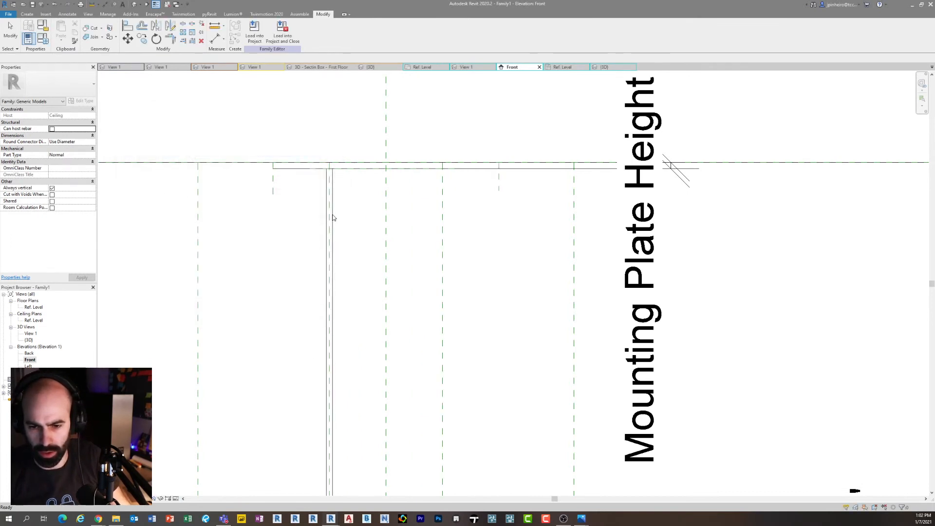
pyautogui.click(330, 217)
pyautogui.scroll(-3, 347, 192)
pyautogui.scroll(2, 363, 165)
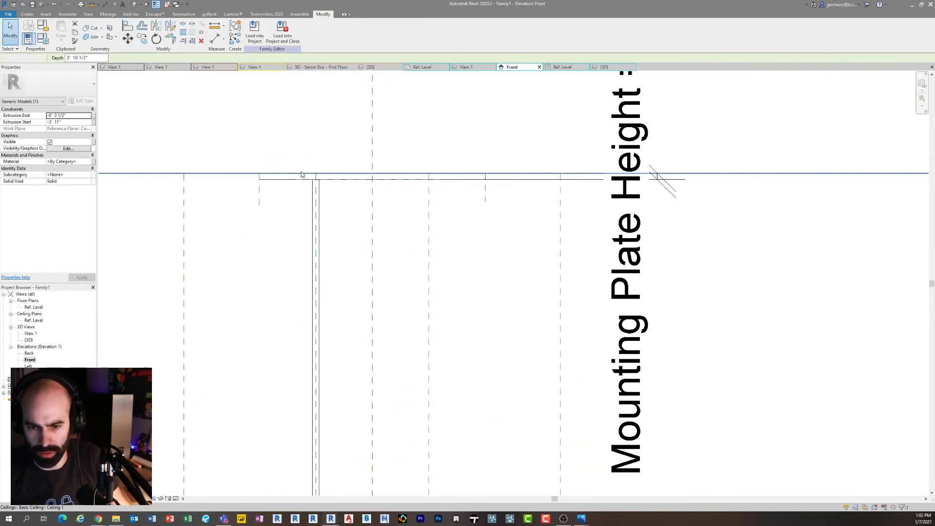
pyautogui.press('Escape')
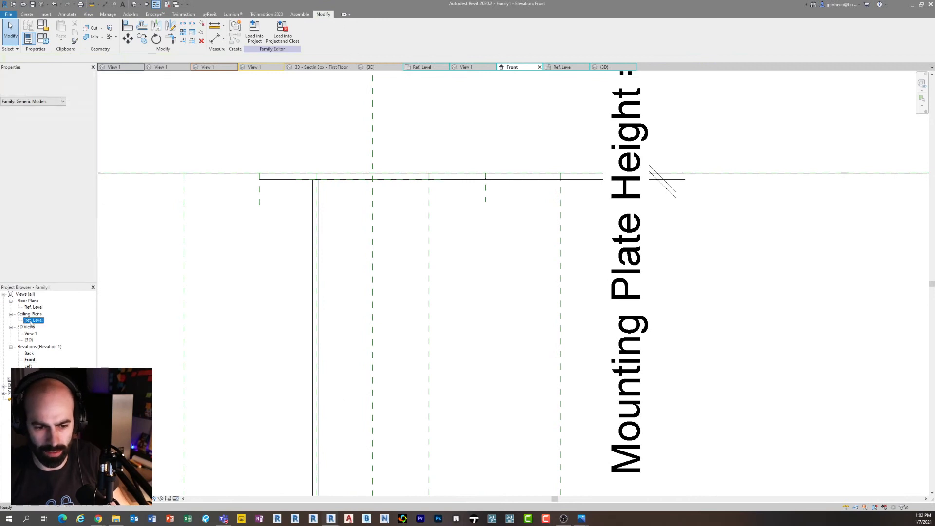
pyautogui.doubleClick(31, 322)
pyautogui.click(275, 264)
pyautogui.moveTo(275, 263); pyautogui.dragTo(248, 267, button='middle')
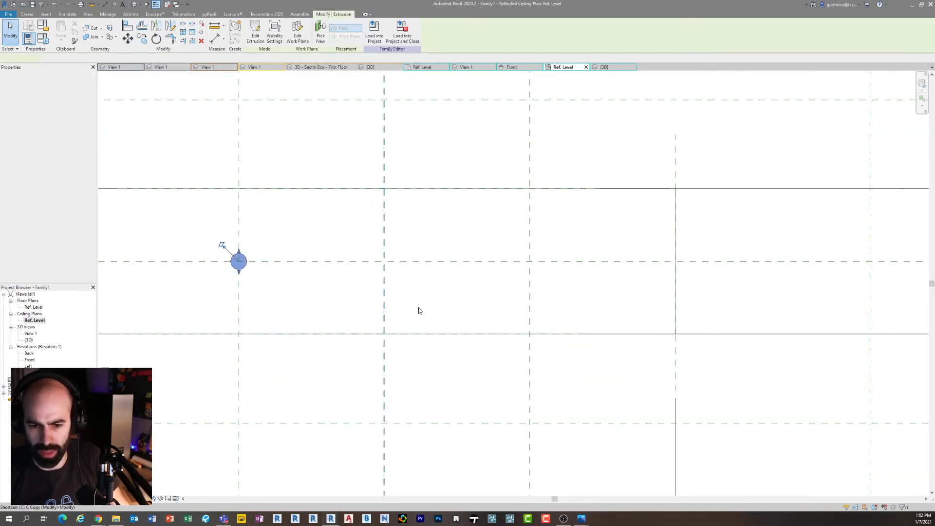
pyautogui.press('c')
pyautogui.press('s')
pyautogui.click(298, 24)
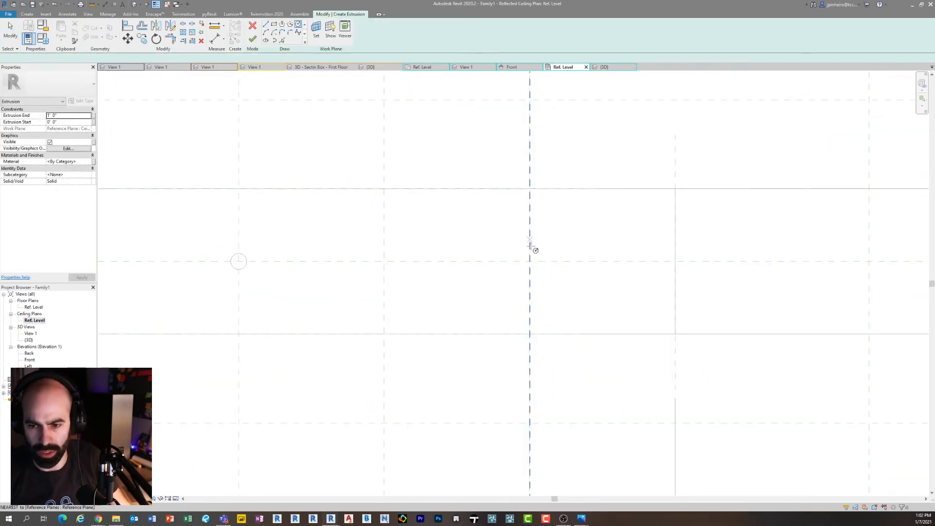
pyautogui.click(530, 262)
pyautogui.click(537, 266)
pyautogui.scroll(3, 538, 268)
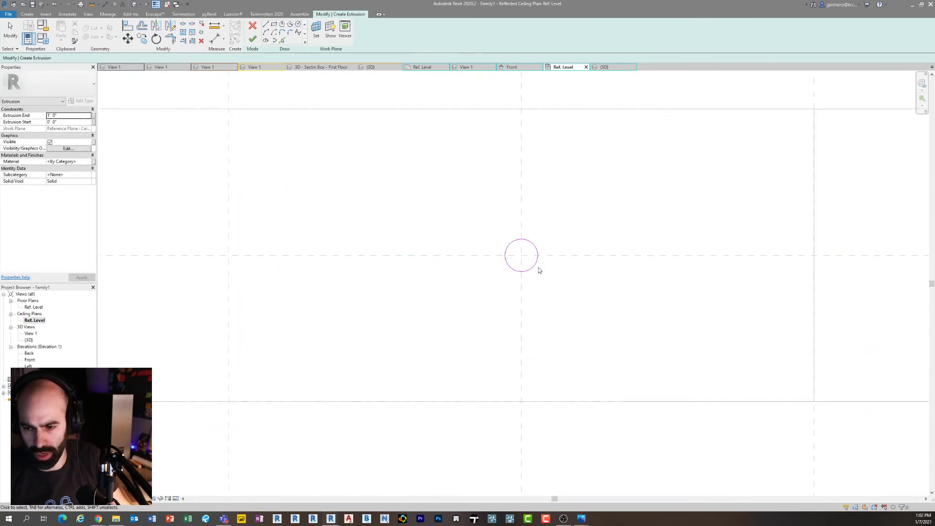
pyautogui.press('Escape')
pyautogui.click(253, 27)
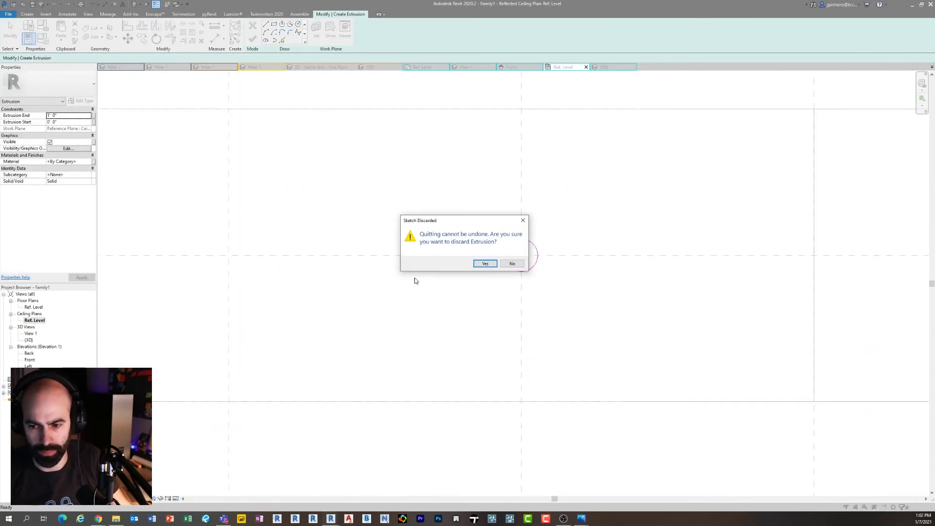
pyautogui.click(476, 265)
# Close the inactive views and bring up the finished 4 Light Dining Room Fixture family's 3D view, dismissing the save reminder
pyautogui.click(168, 4)
pyautogui.click(123, 69)
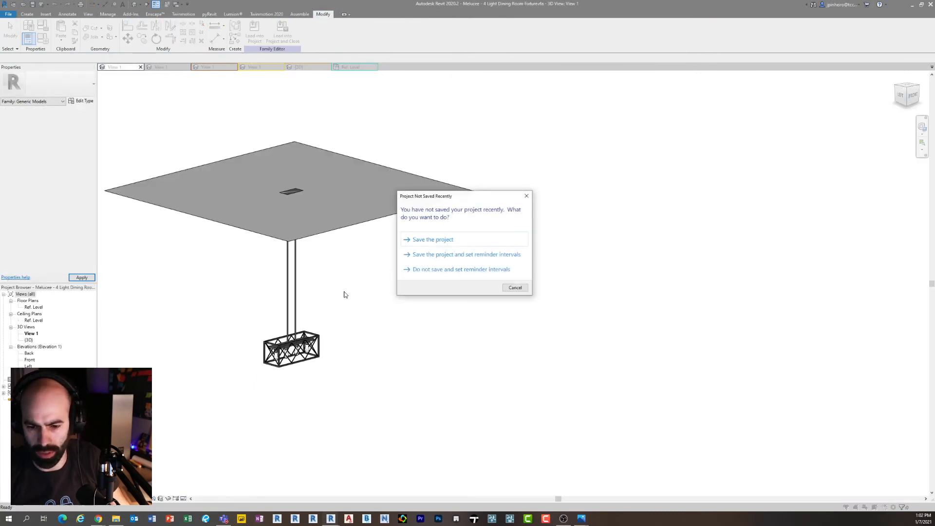
pyautogui.click(515, 288)
pyautogui.moveTo(354, 332); pyautogui.dragTo(437, 326, button='middle')
pyautogui.scroll(2, 397, 321)
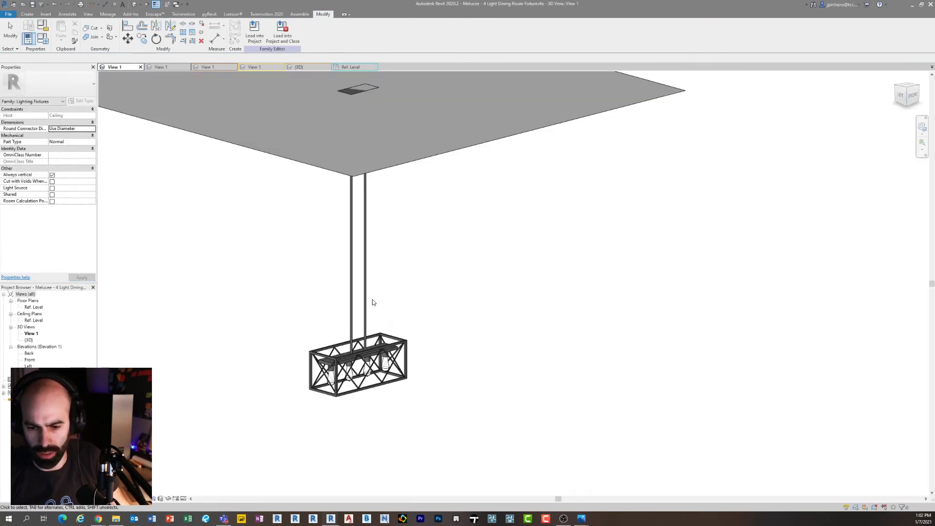
# Temporarily isolate the mounting plate, both cables and the bulb plate in the finished fixture's 3D view and examine them from several angles
pyautogui.scroll(-1, 363, 304)
pyautogui.moveTo(383, 288); pyautogui.dragTo(335, 271)
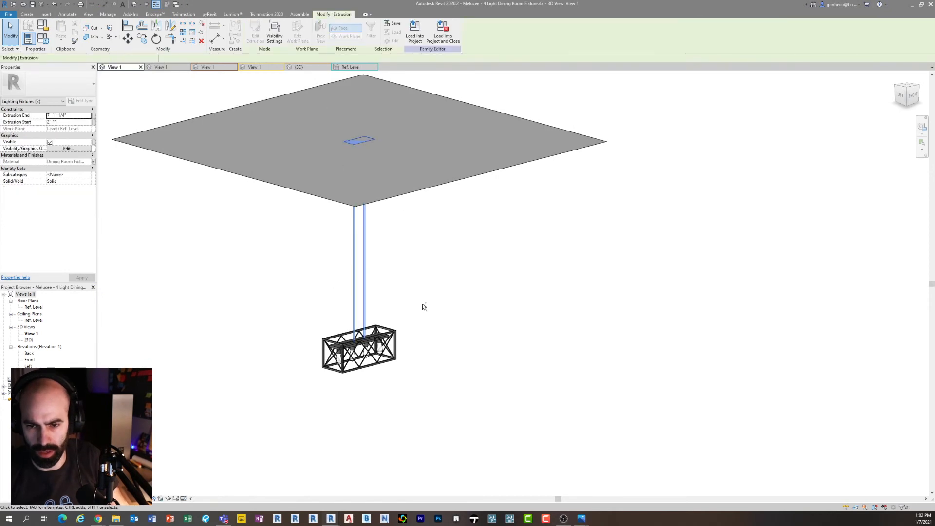
pyautogui.scroll(5, 341, 351)
pyautogui.keyDown('ctrl'); pyautogui.click(323, 371); pyautogui.keyUp('ctrl')
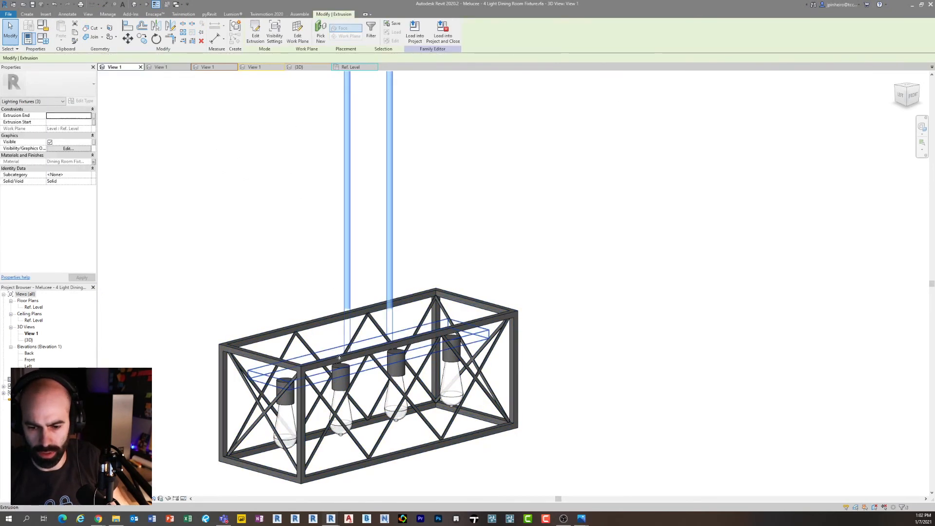
pyautogui.press('h')
pyautogui.press('i')
pyautogui.press('Escape')
pyautogui.keyDown('shift'); pyautogui.moveTo(501, 261); pyautogui.dragTo(432, 369, button='middle'); pyautogui.keyUp('shift')
pyautogui.scroll(4, 450, 397)
pyautogui.moveTo(497, 423); pyautogui.dragTo(418, 345)
pyautogui.keyDown('shift'); pyautogui.moveTo(394, 344); pyautogui.dragTo(517, 286, button='middle'); pyautogui.keyUp('shift')
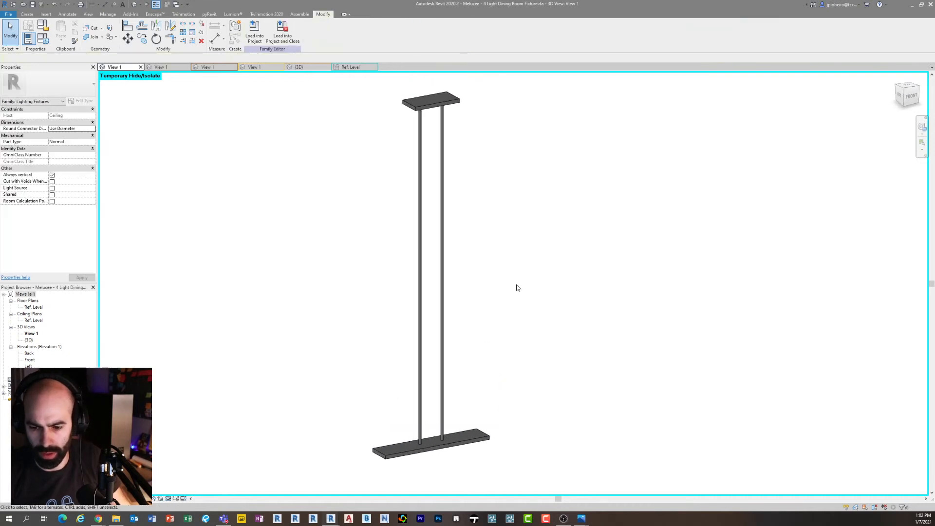
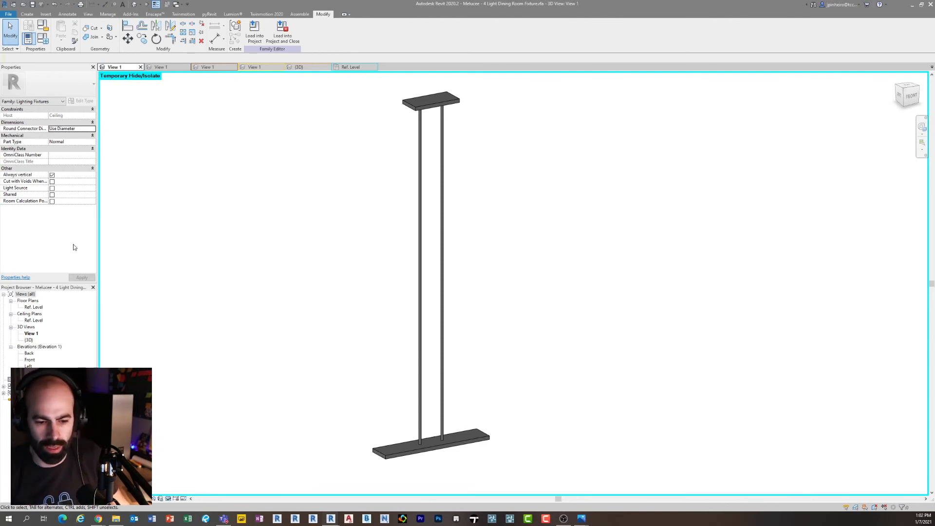
# Open the finished fixture's Front elevation and examine how the Bulb Plate Offset and Fixture Height dimensions control the cage and bulb plate
pyautogui.doubleClick(29, 360)
pyautogui.scroll(3, 380, 273)
pyautogui.scroll(2, 481, 321)
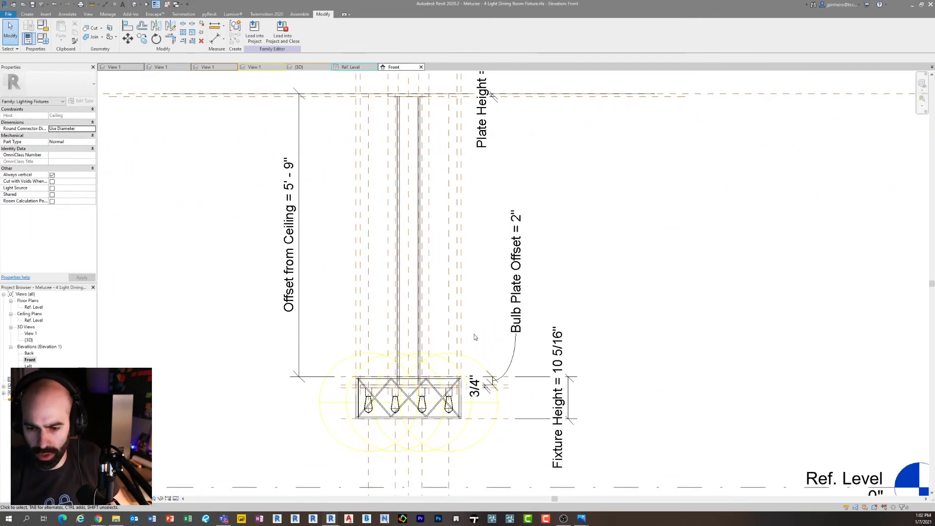
pyautogui.scroll(2, 477, 342)
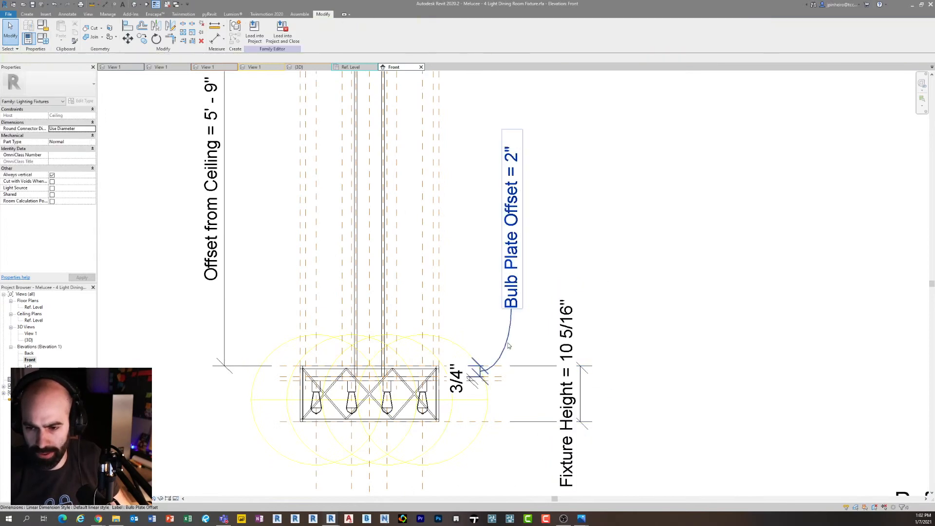
pyautogui.scroll(2, 477, 382)
pyautogui.scroll(-2, 440, 381)
pyautogui.moveTo(540, 267); pyautogui.dragTo(560, 292, button='middle')
pyautogui.moveTo(479, 353); pyautogui.dragTo(507, 344, button='middle')
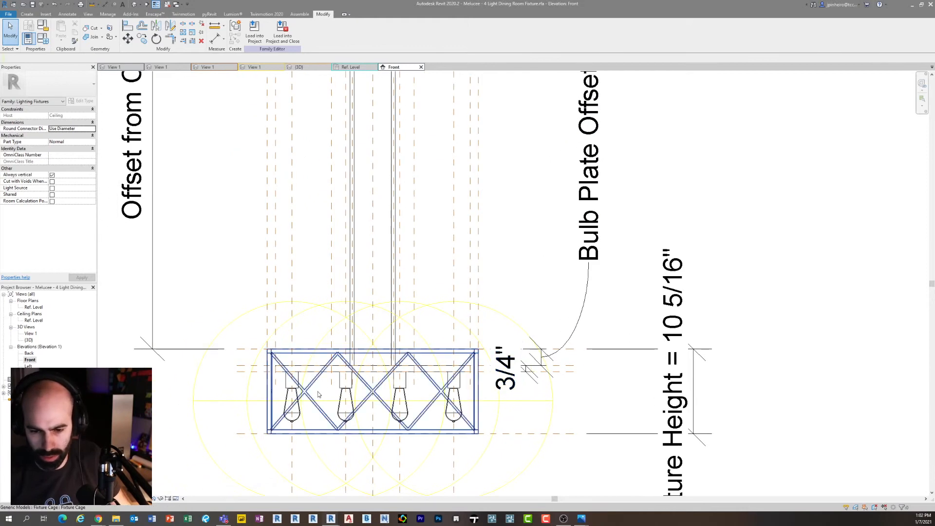
pyautogui.scroll(1, 521, 379)
pyautogui.scroll(1, 520, 380)
pyautogui.click(520, 381)
pyautogui.click(639, 384)
# Examine the vertical reference planes around the cables and bulbs in the finished fixture's Front elevation
pyautogui.scroll(-3, 583, 292)
pyautogui.moveTo(602, 161); pyautogui.dragTo(593, 289, button='middle')
pyautogui.moveTo(522, 410); pyautogui.dragTo(549, 315, button='middle')
pyautogui.scroll(1, 453, 397)
pyautogui.moveTo(453, 398); pyautogui.dragTo(560, 367, button='middle')
pyautogui.scroll(-2, 414, 347)
pyautogui.moveTo(439, 295); pyautogui.dragTo(433, 317, button='middle')
pyautogui.click(458, 267)
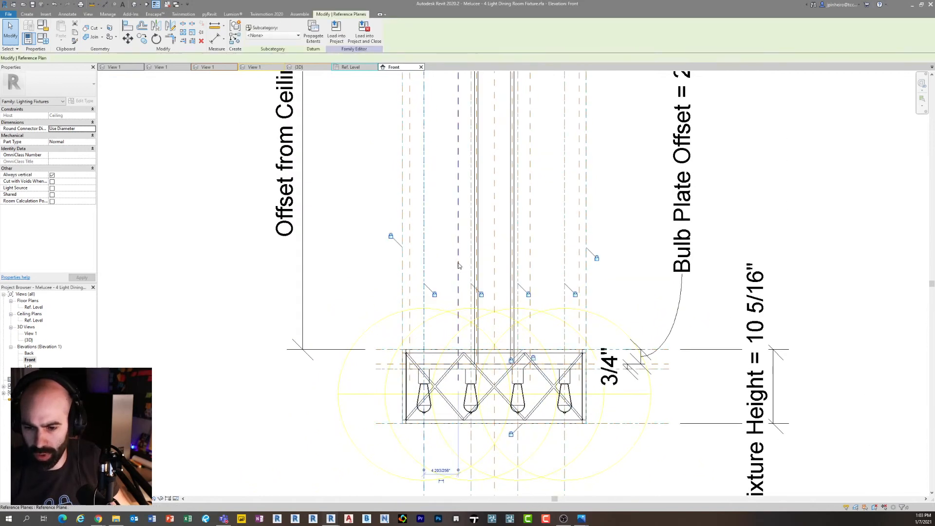
pyautogui.click(544, 241)
pyautogui.moveTo(533, 245); pyautogui.dragTo(510, 268, button='middle')
pyautogui.scroll(1, 508, 271)
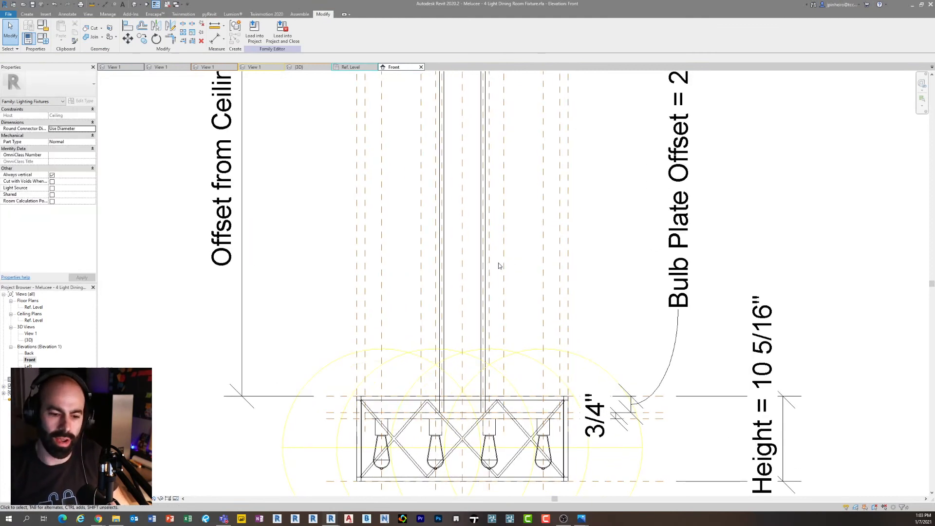
# Close the inactive views again and return to Family1's Ref. Level ceiling plan, dismissing the save reminder
pyautogui.click(179, 6)
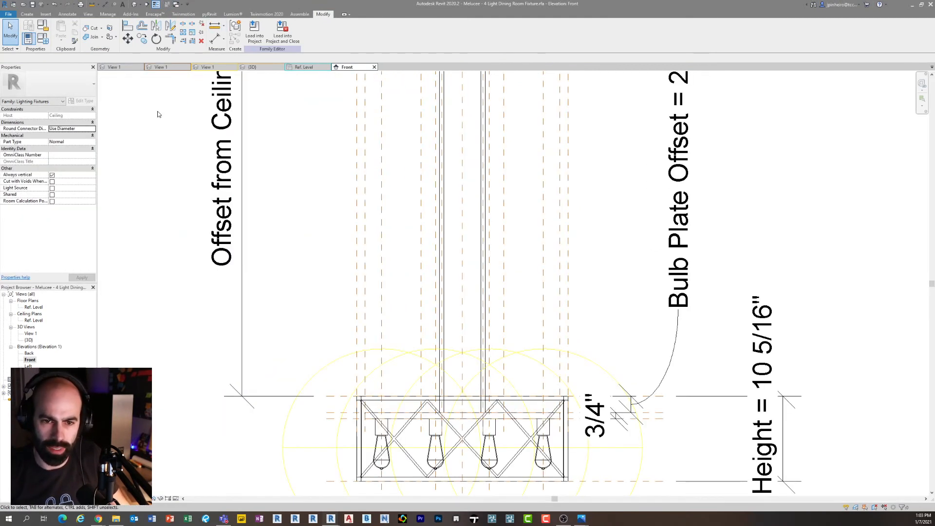
pyautogui.click(204, 67)
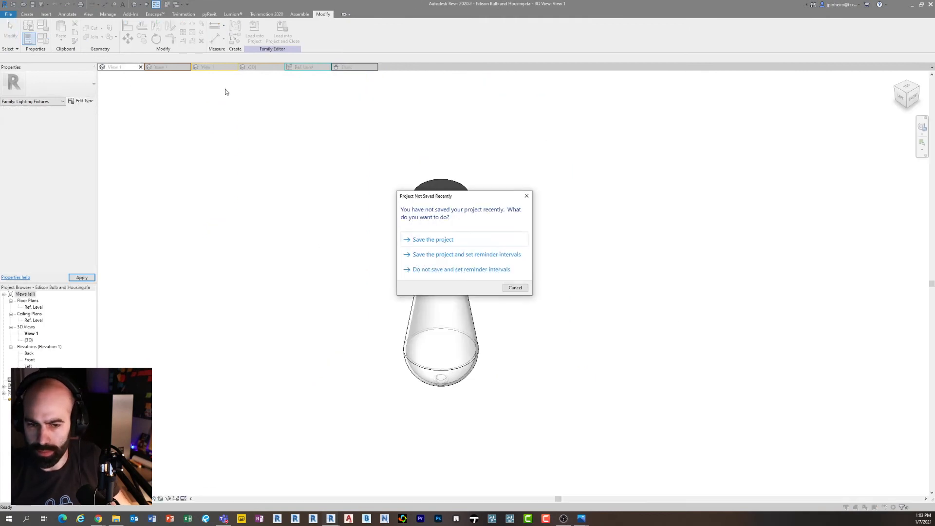
pyautogui.click(527, 196)
pyautogui.click(301, 67)
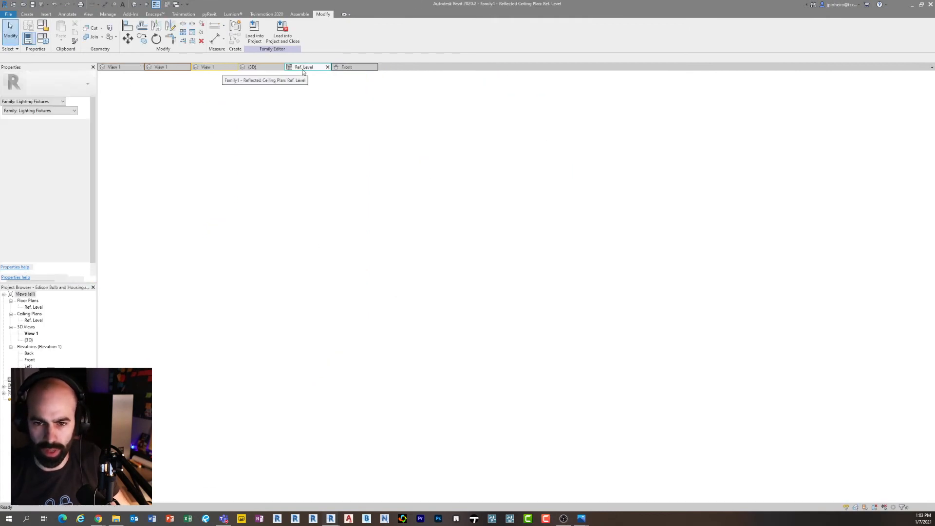
# Copy the cable extrusion horizontally from its reference plane to the matching plane on the other side of the centre
pyautogui.scroll(3, 365, 292)
pyautogui.click(345, 276)
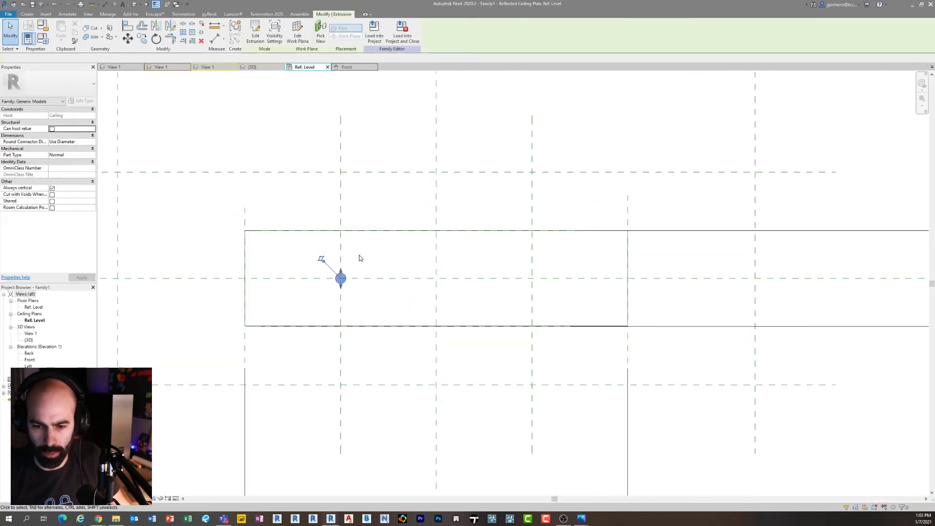
pyautogui.scroll(2, 363, 278)
pyautogui.press('c')
pyautogui.press('o')
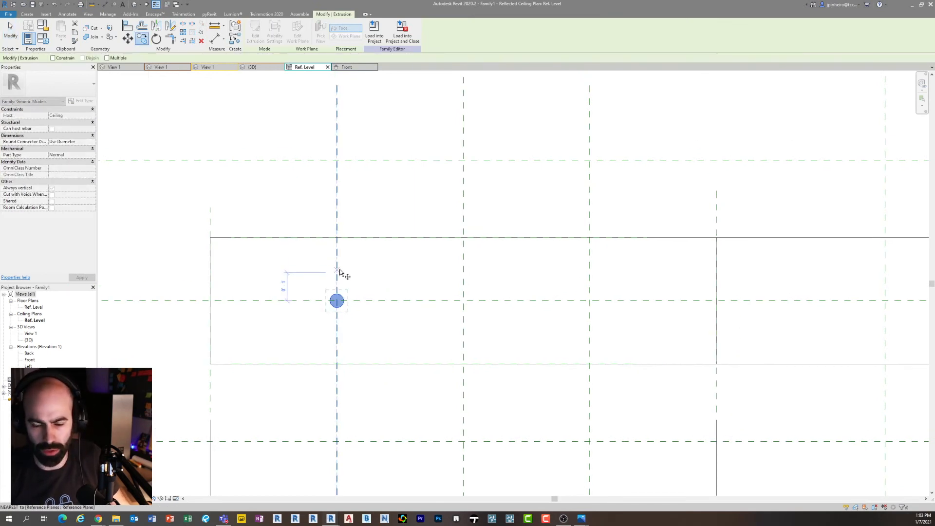
pyautogui.click(340, 271)
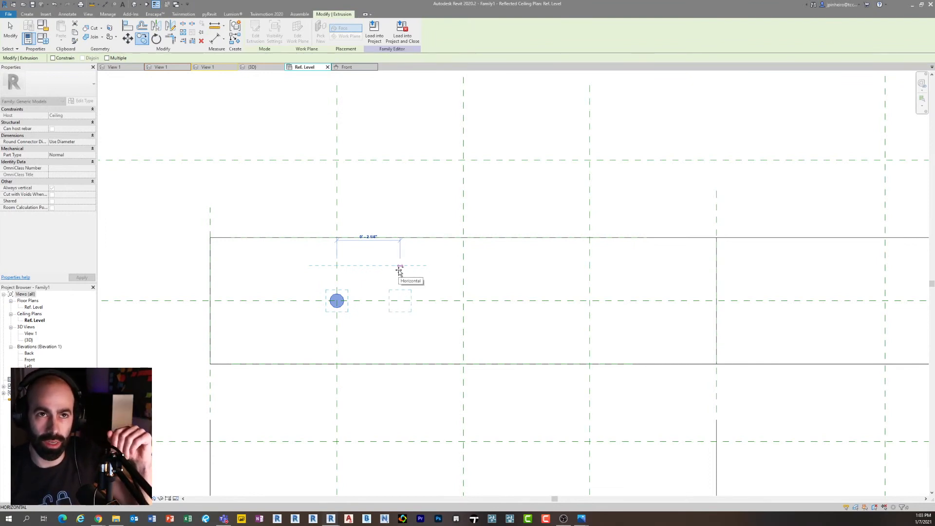
pyautogui.click(590, 264)
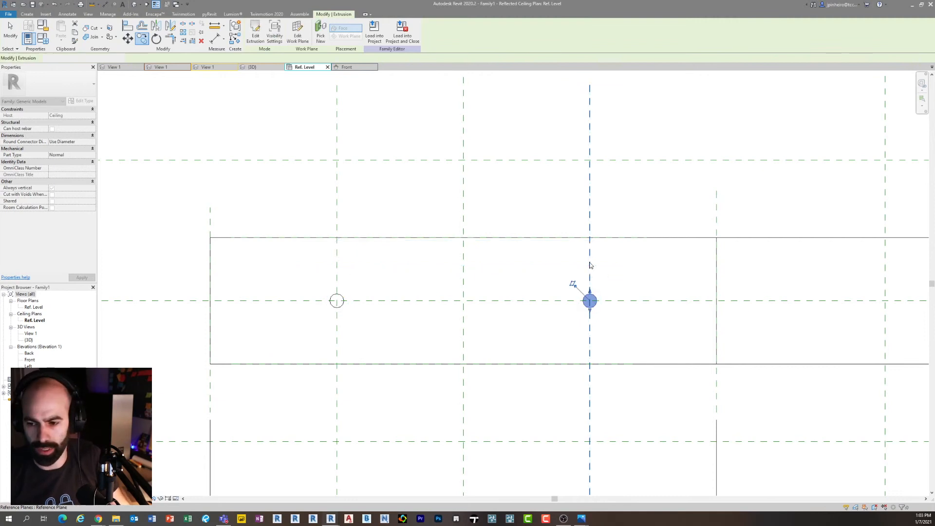
pyautogui.press('Escape')
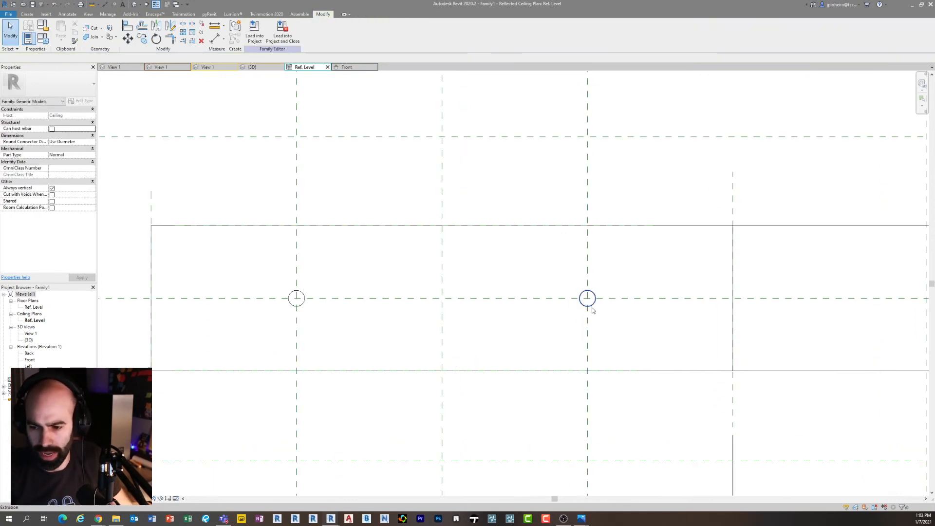
# Open the copied cable's extrusion sketch to check its Cable Radius dimension and alignment, and finish the sketch
pyautogui.scroll(3, 618, 319)
pyautogui.click(595, 306)
pyautogui.moveTo(393, 269); pyautogui.dragTo(338, 257, button='middle')
pyautogui.click(255, 33)
pyautogui.scroll(3, 449, 310)
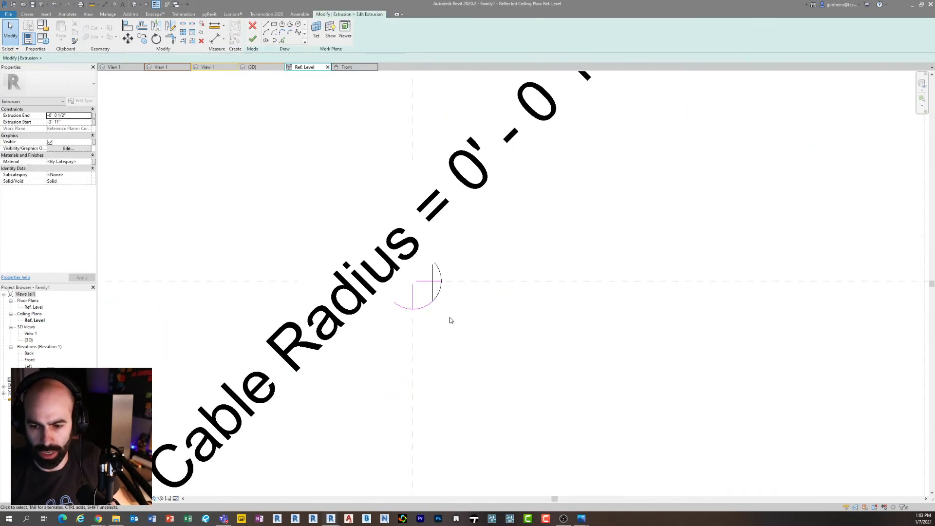
pyautogui.moveTo(465, 291); pyautogui.dragTo(453, 300, button='middle')
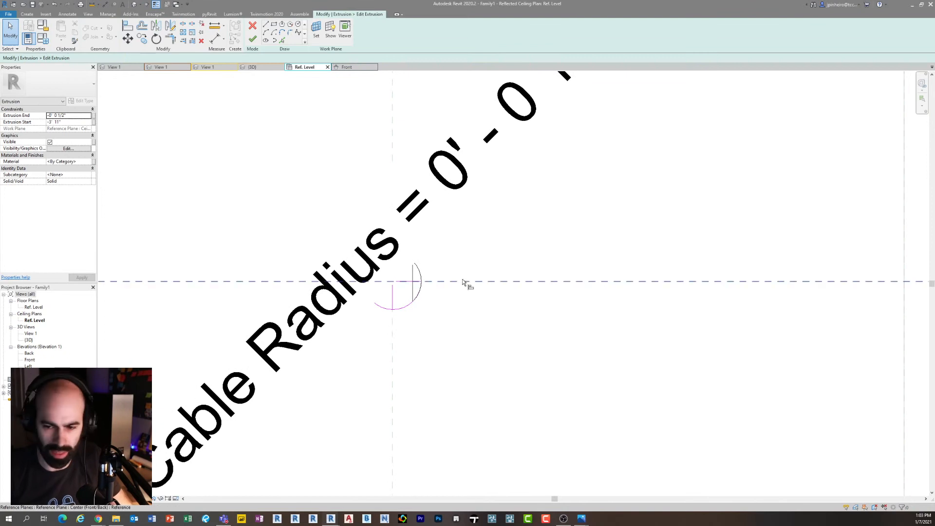
pyautogui.press('a')
pyautogui.press('l')
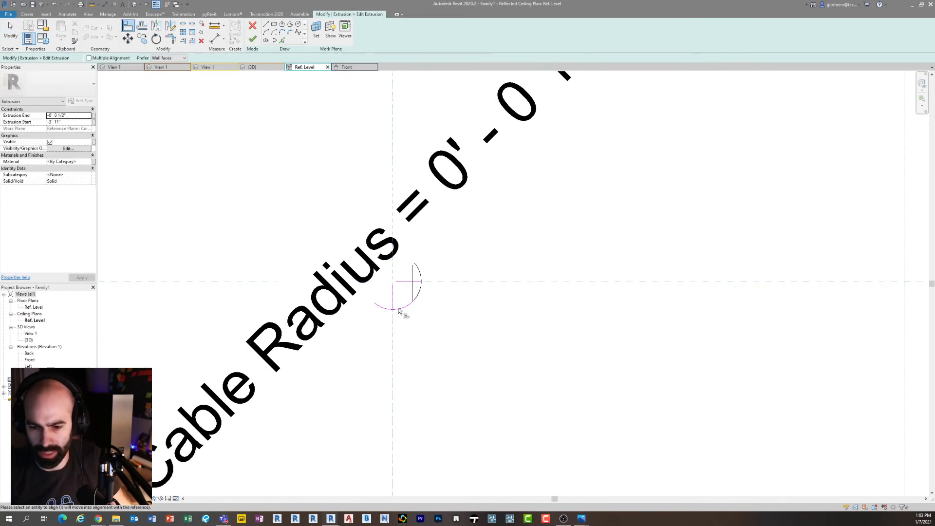
pyautogui.press('Escape')
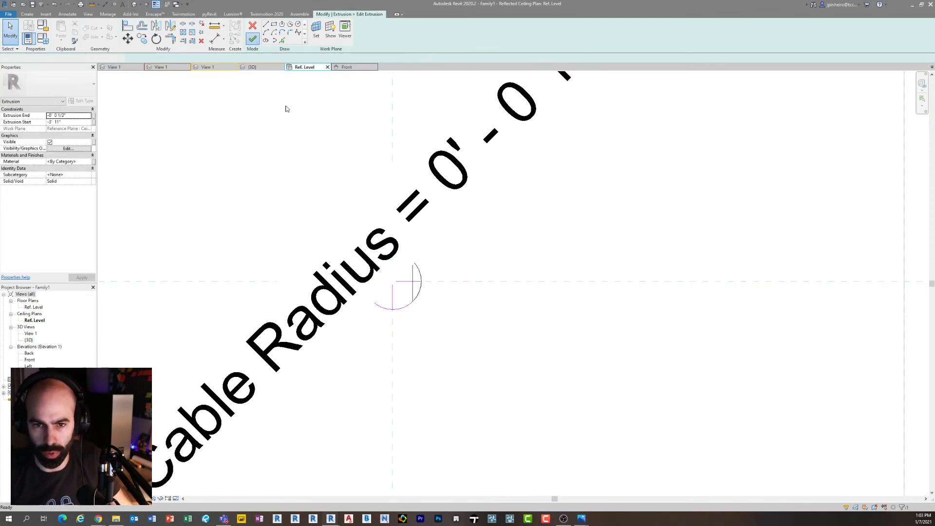
pyautogui.click(252, 39)
pyautogui.scroll(-4, 384, 274)
pyautogui.press('Escape')
# In Family1's Front elevation, inspect both cables and move the lower Bulb Housing Height plane down to test whether the copied cable follows
pyautogui.doubleClick(29, 360)
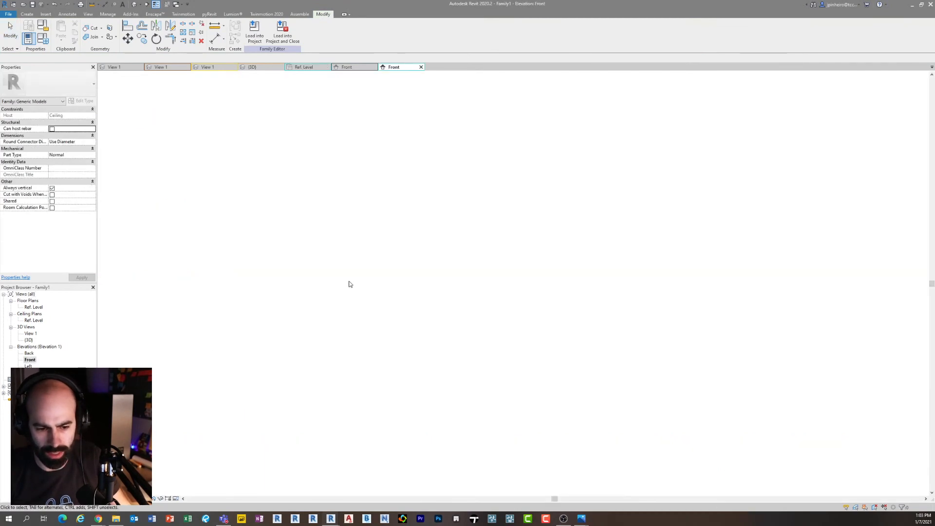
pyautogui.scroll(3, 447, 281)
pyautogui.click(404, 273)
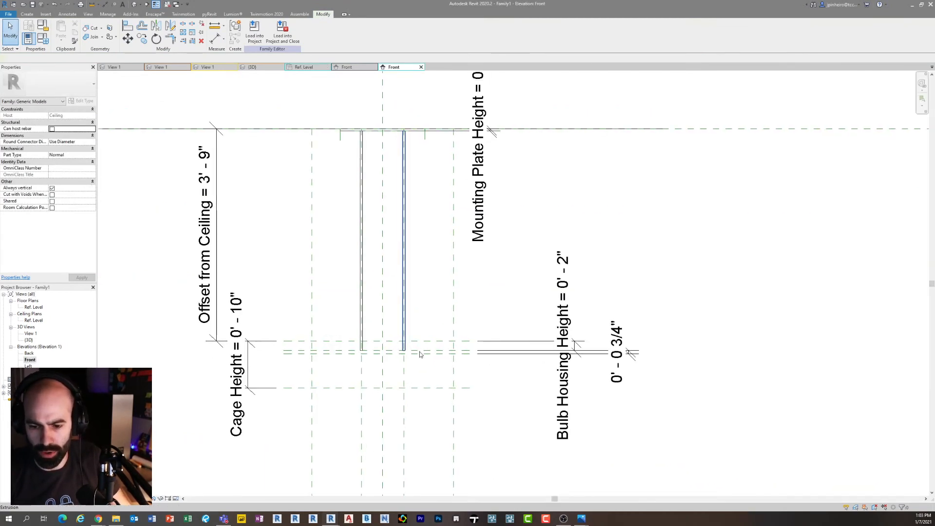
pyautogui.scroll(2, 415, 355)
pyautogui.scroll(-2, 399, 361)
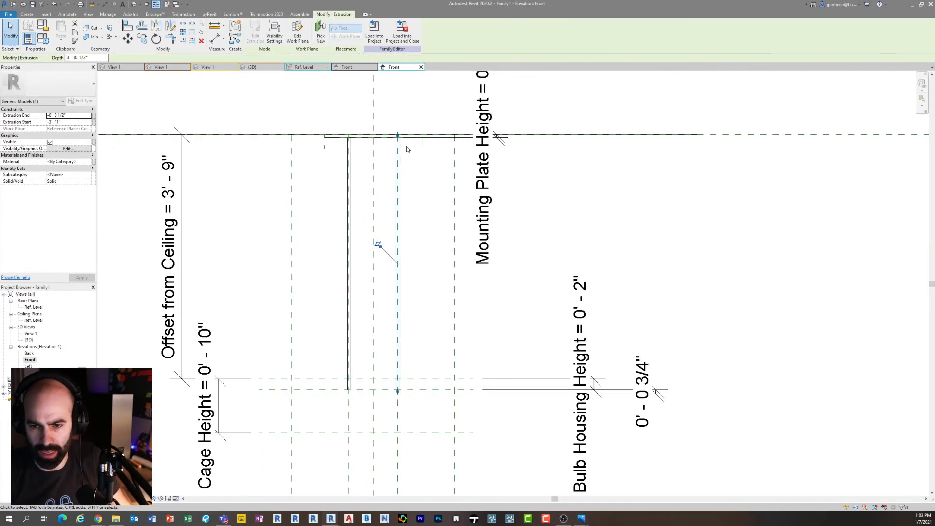
pyautogui.scroll(2, 414, 168)
pyautogui.scroll(-1, 381, 170)
pyautogui.moveTo(441, 237); pyautogui.dragTo(450, 223, button='middle')
pyautogui.click(408, 233)
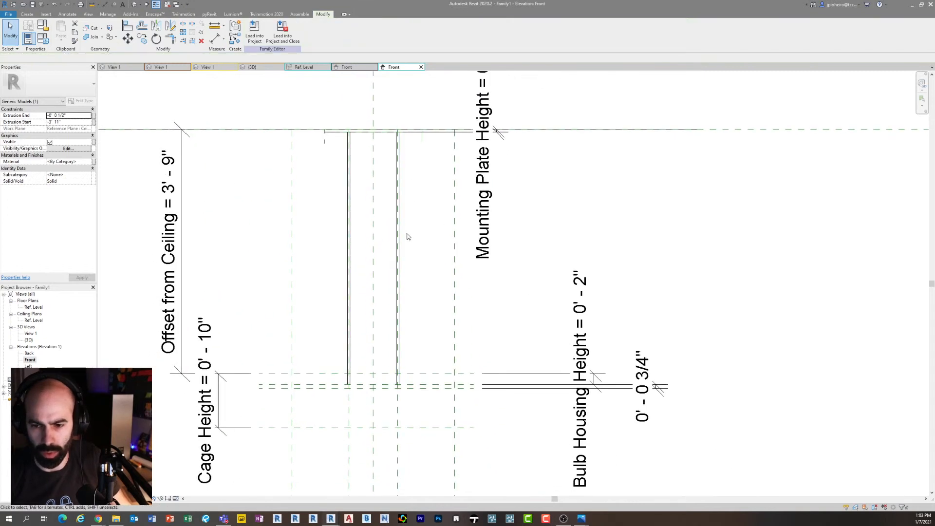
pyautogui.scroll(1, 395, 419)
pyautogui.moveTo(394, 420); pyautogui.dragTo(420, 397, button='middle')
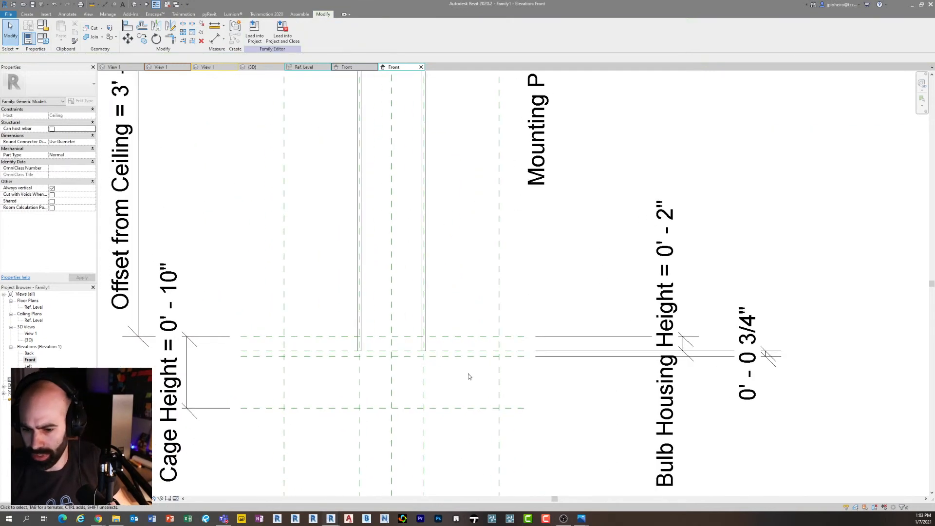
pyautogui.moveTo(466, 357); pyautogui.dragTo(462, 376)
pyautogui.scroll(5, 434, 368)
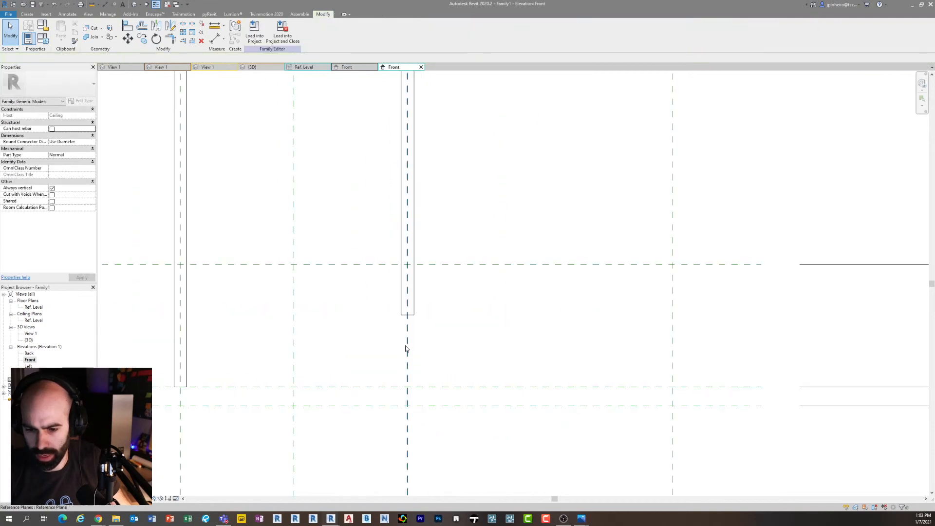
# Stretch the copied cable's lower end down to the lower Bulb Housing Height plane and lock it there
pyautogui.click(414, 317)
pyautogui.moveTo(408, 316); pyautogui.dragTo(408, 388)
pyautogui.click(418, 397)
# Snap the copied cable's upper end to the mounting plate's underside plane and lock it
pyautogui.scroll(-3, 420, 395)
pyautogui.moveTo(488, 254); pyautogui.dragTo(498, 487, button='middle')
pyautogui.moveTo(454, 132); pyautogui.dragTo(460, 234, button='middle')
pyautogui.scroll(3, 426, 269)
pyautogui.moveTo(407, 246); pyautogui.dragTo(408, 252)
pyautogui.click(408, 161)
# Move the lower bulb housing plane up to a Bulb Housing Height of about 2 15/16" to check that both cables follow
pyautogui.scroll(-5, 437, 112)
pyautogui.moveTo(471, 421); pyautogui.dragTo(449, 390)
pyautogui.scroll(3, 452, 401)
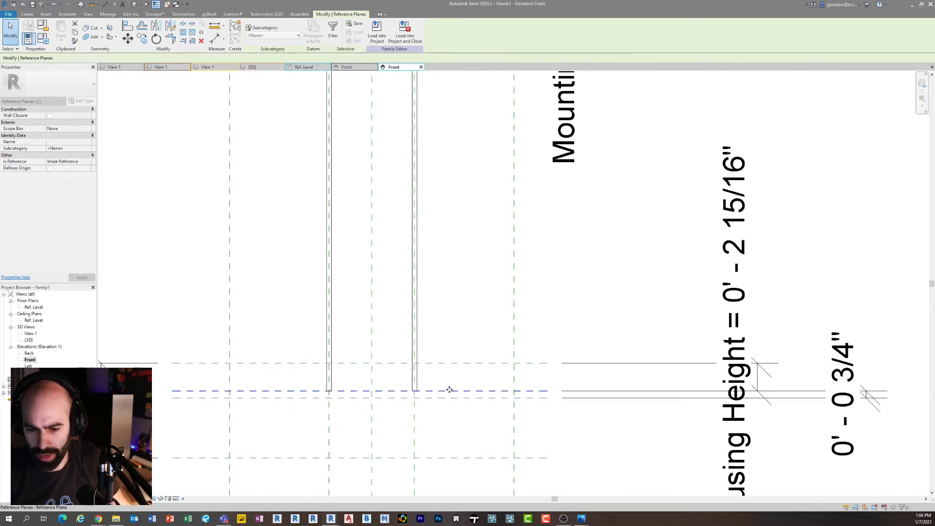
pyautogui.click(449, 335)
pyautogui.scroll(-3, 448, 336)
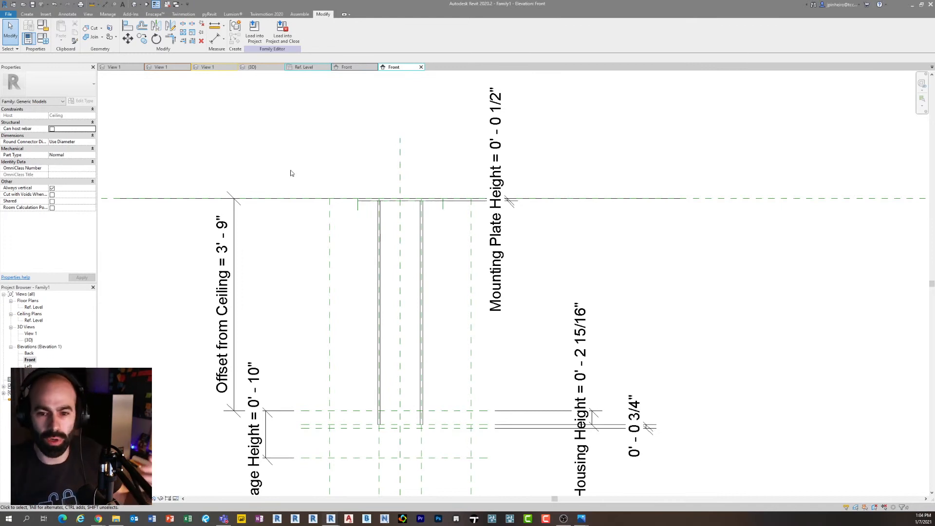
# Look at the Edison Bulb and Housing and Fixture Cage families in 3D, and return to Family1's Ref. Level ceiling plan
pyautogui.click(129, 71)
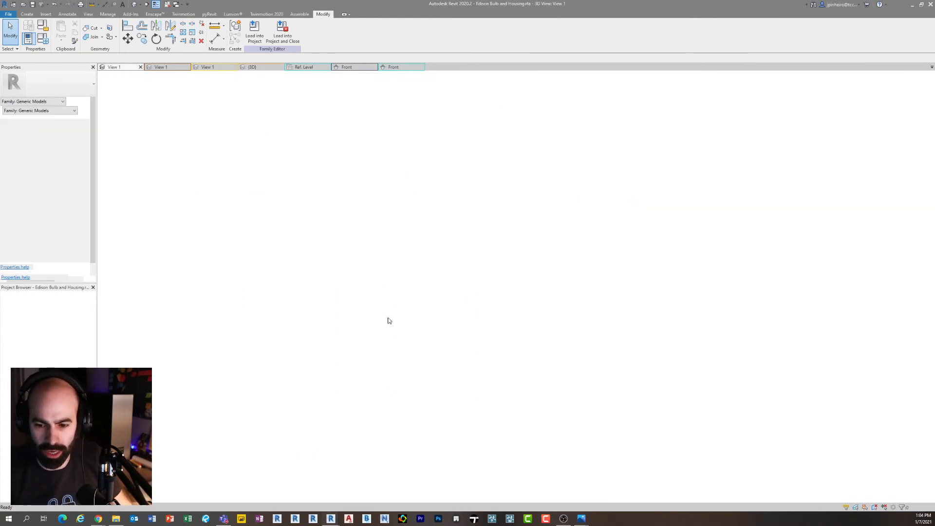
pyautogui.click(157, 71)
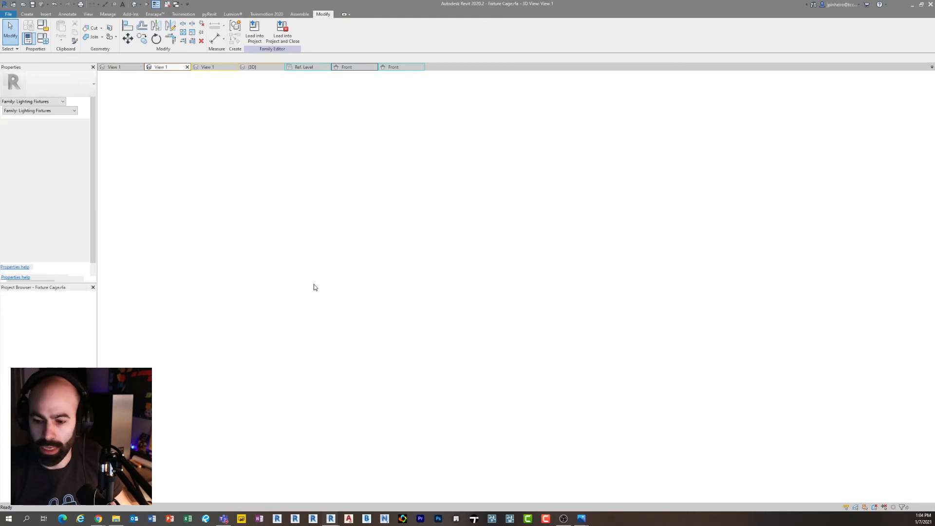
pyautogui.click(526, 289)
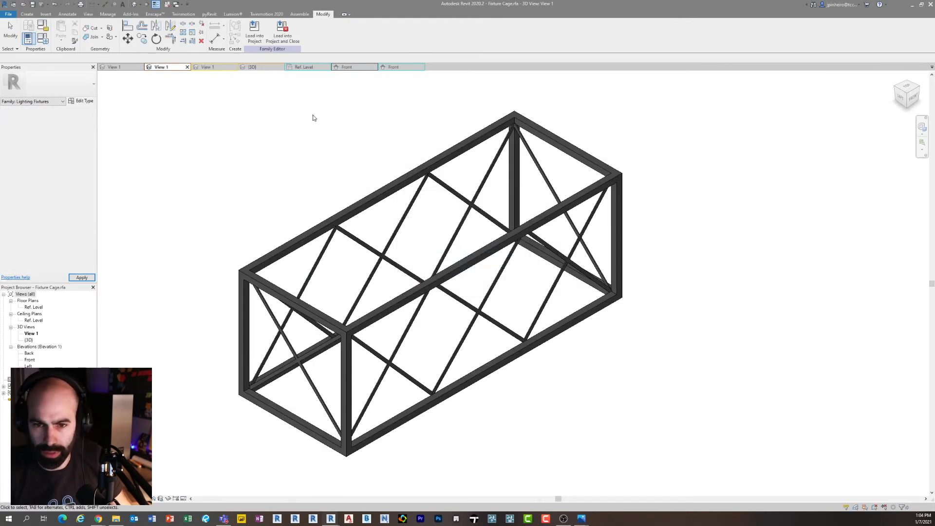
pyautogui.click(309, 69)
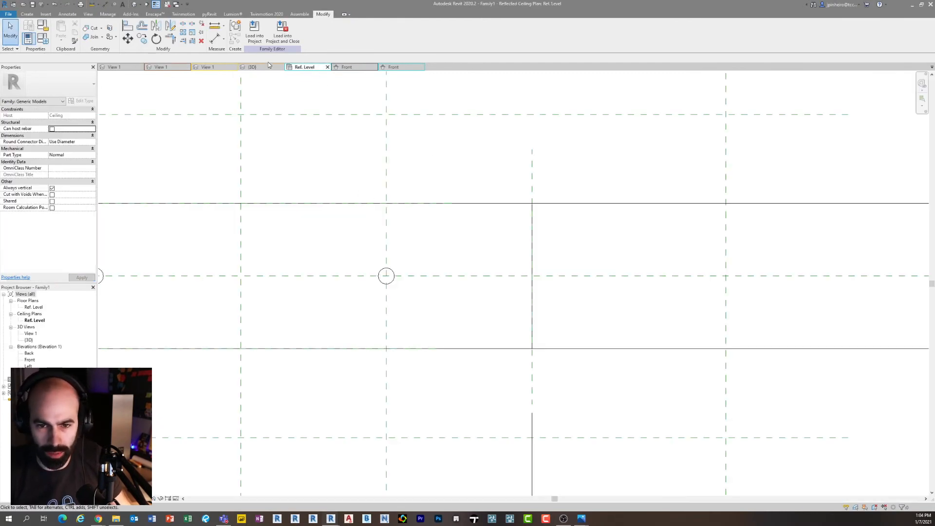
# Return to Family1's Front elevation and close the inactive views
pyautogui.click(261, 68)
pyautogui.scroll(-4, 435, 293)
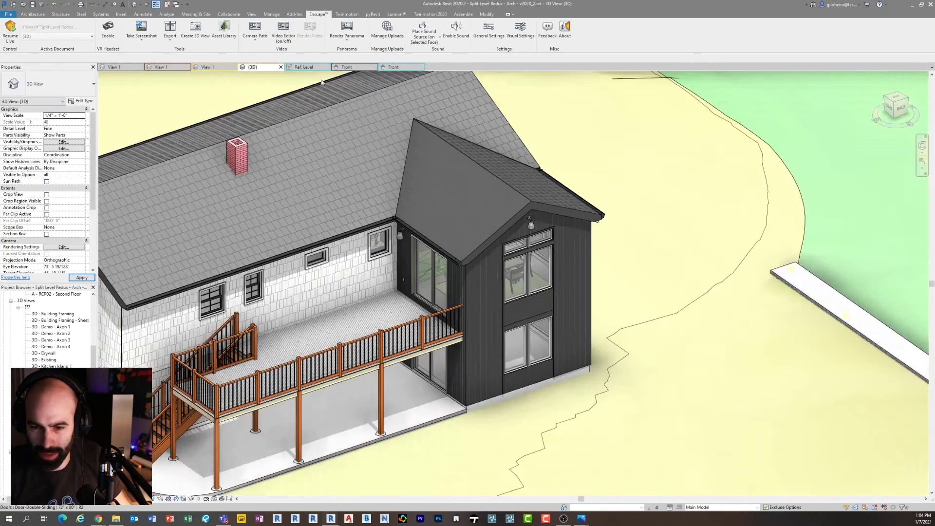
pyautogui.click(399, 69)
pyautogui.scroll(-1, 468, 166)
pyautogui.moveTo(489, 195)
pyautogui.mouseDown(button='middle')
pyautogui.moveTo(471, 137)
pyautogui.moveTo(482, 253)
pyautogui.mouseUp(button='middle')
pyautogui.scroll(-1, 475, 146)
pyautogui.scroll(1, 483, 288)
pyautogui.moveTo(475, 284); pyautogui.dragTo(483, 294, button='middle')
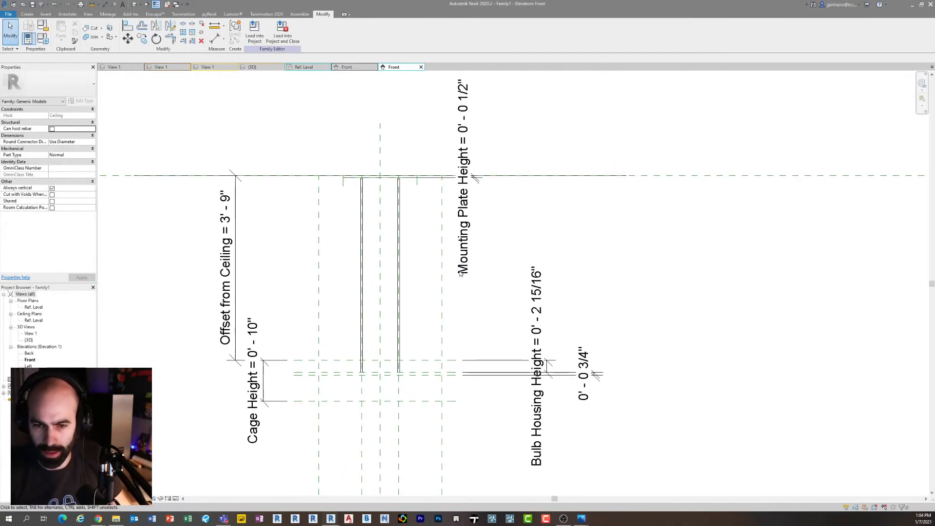
pyautogui.click(167, 4)
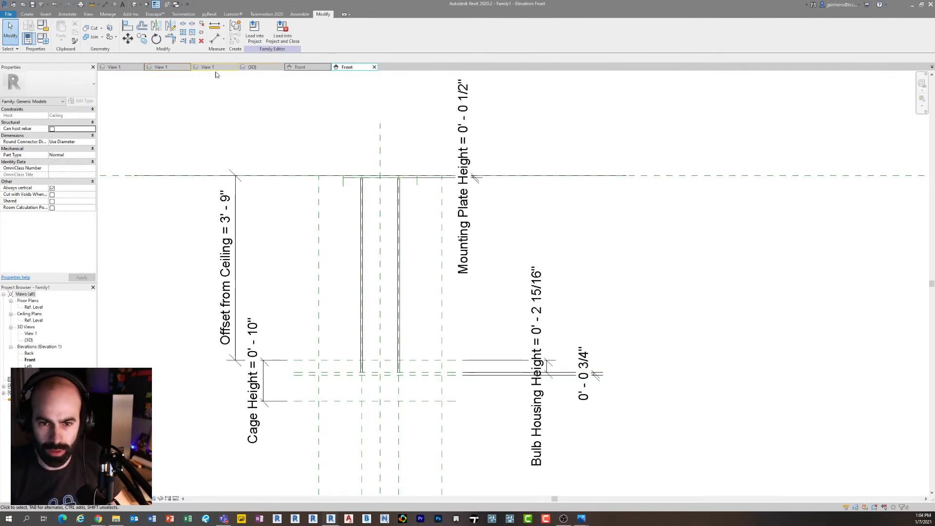
# Find the open Melucee - 4 Light Dining Room Fixture family and examine the plates, cables, cage and bulbs in its Front elevation
pyautogui.click(153, 67)
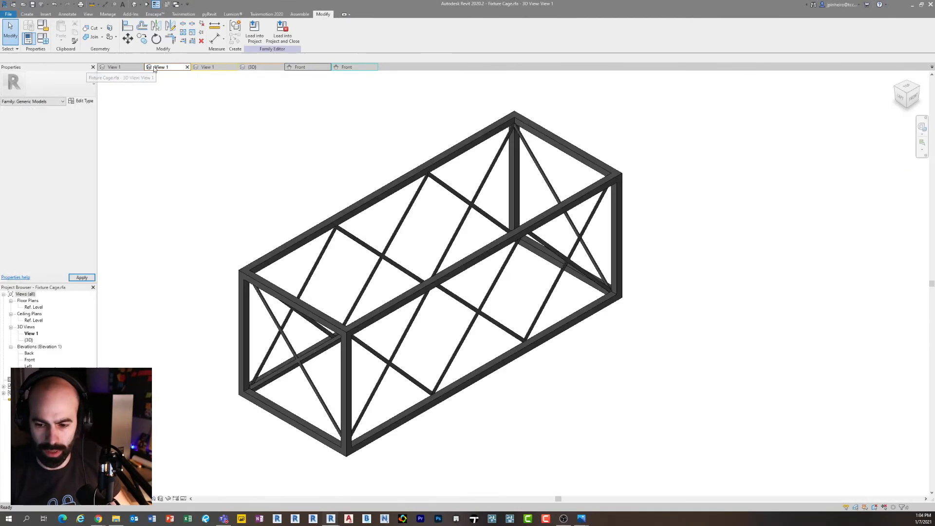
pyautogui.click(117, 66)
pyautogui.click(196, 68)
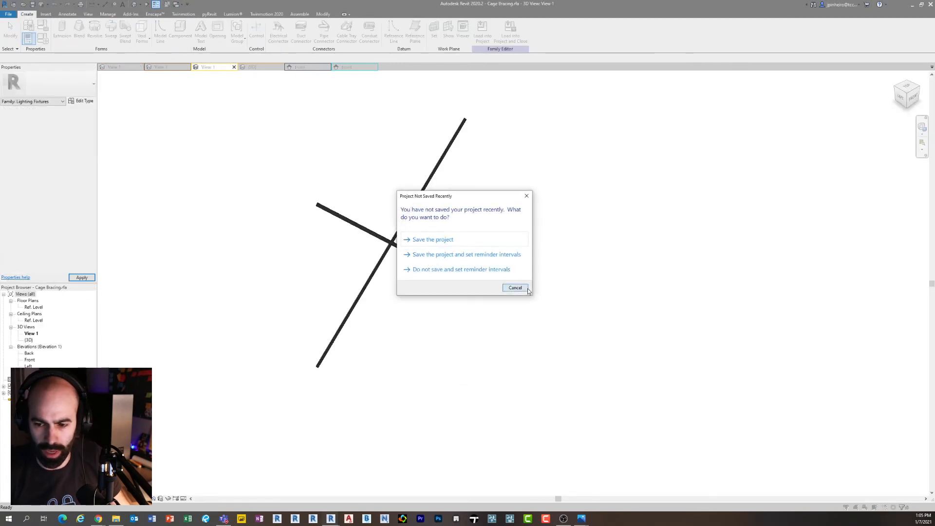
pyautogui.click(515, 287)
pyautogui.click(253, 67)
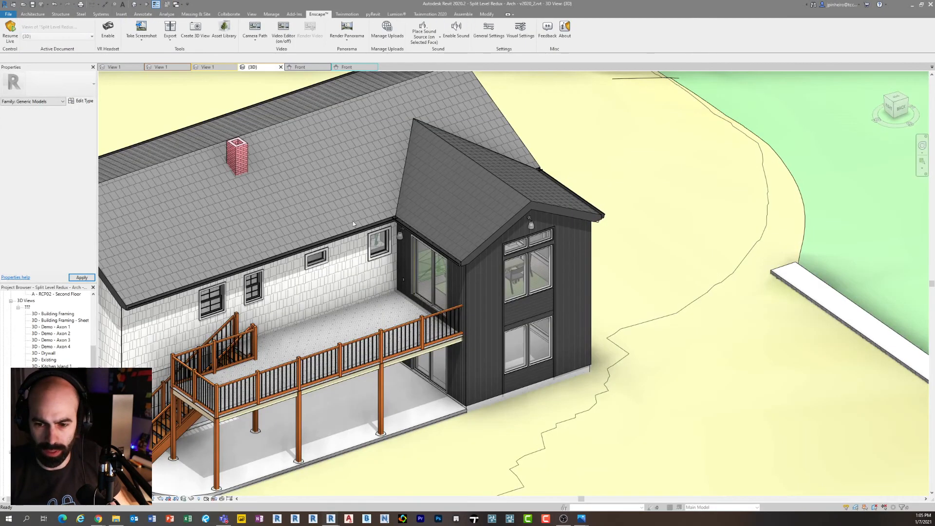
pyautogui.click(312, 68)
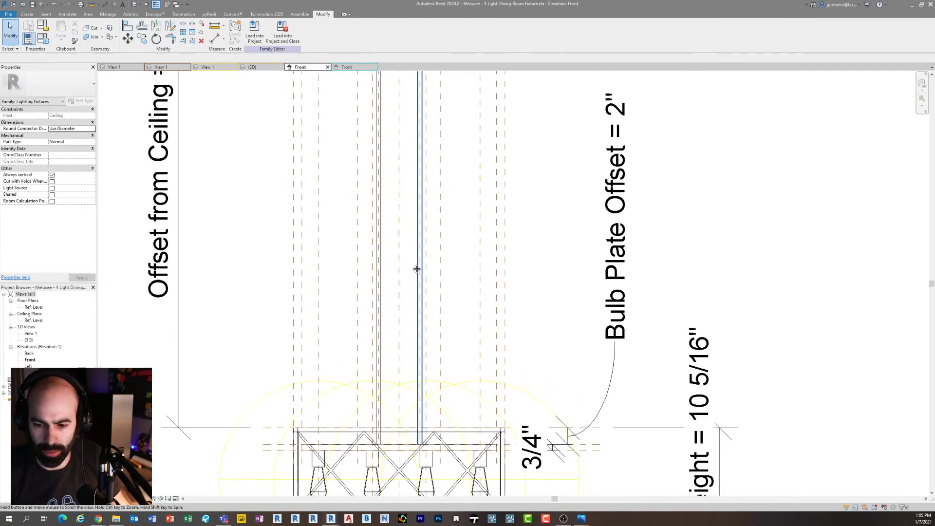
pyautogui.moveTo(506, 247); pyautogui.dragTo(531, 288, button='middle')
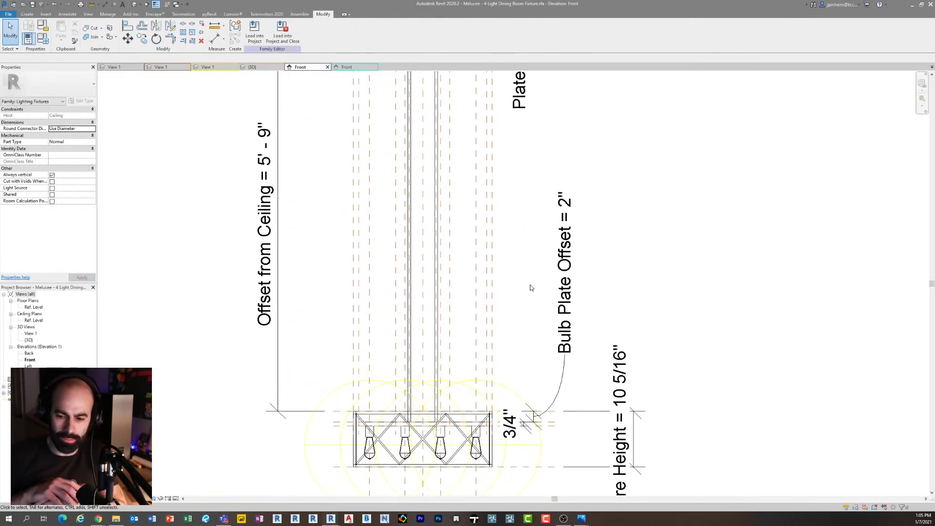
pyautogui.scroll(-2, 502, 278)
pyautogui.scroll(4, 445, 157)
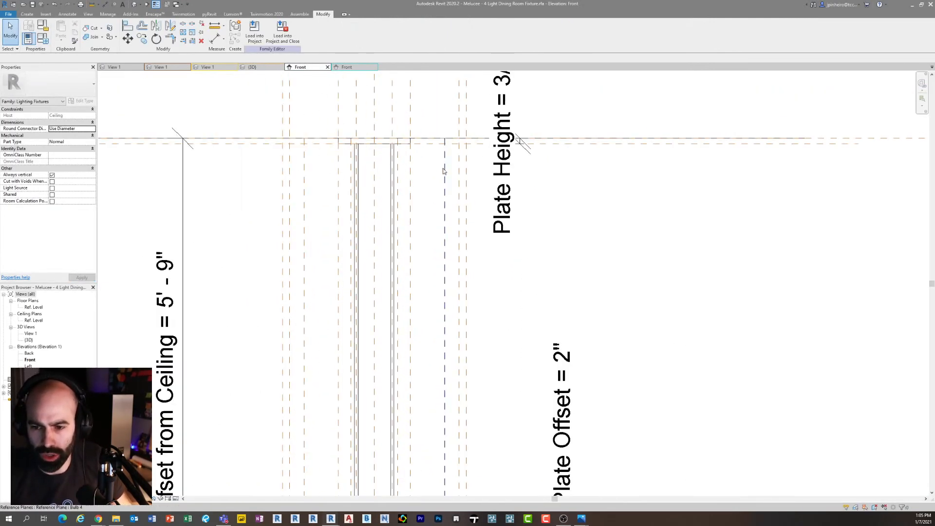
pyautogui.scroll(-3, 514, 214)
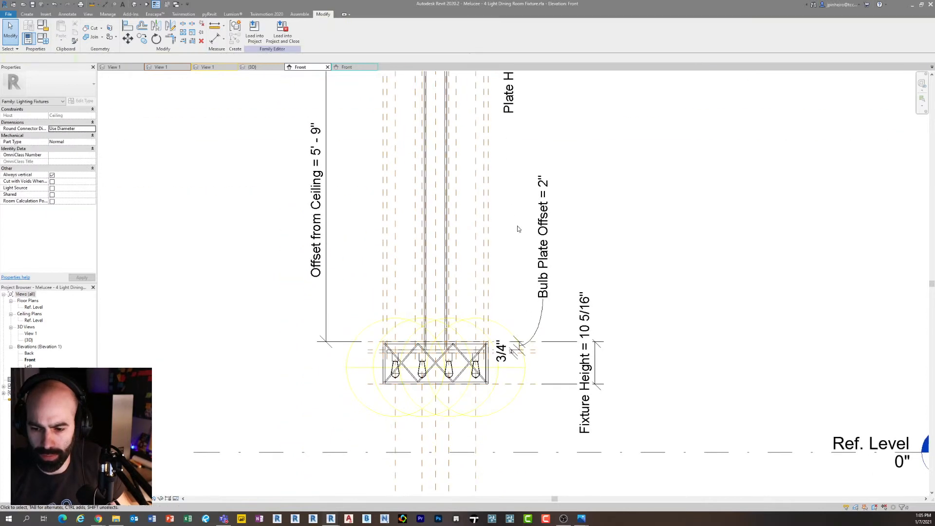
pyautogui.scroll(3, 460, 374)
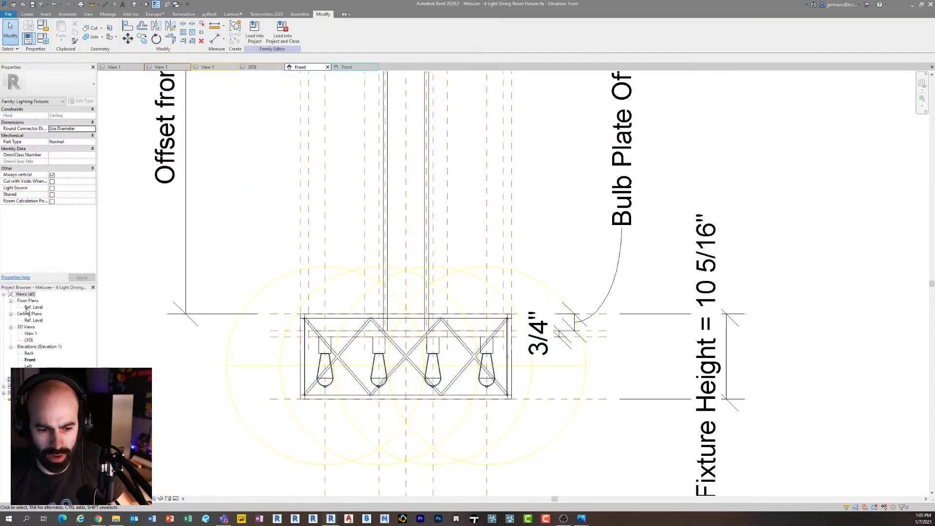
pyautogui.scroll(2, 482, 351)
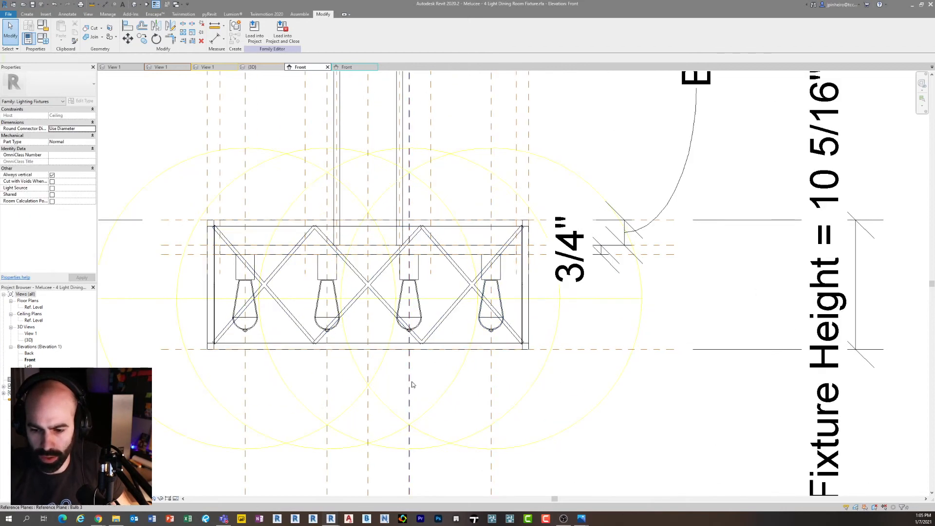
# Open the reference fixture's Ref. Level floor plan and examine the equality dimension that spaces the four bulb reference planes
pyautogui.doubleClick(28, 308)
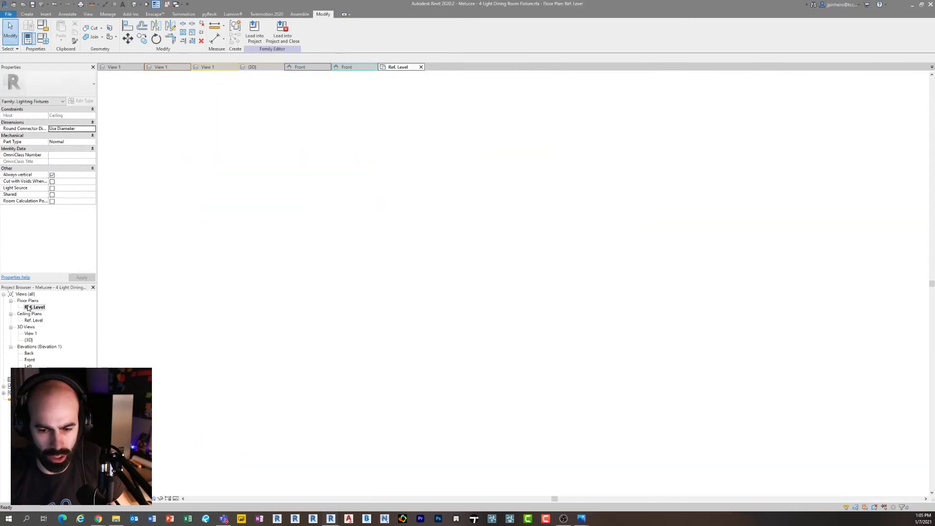
pyautogui.scroll(5, 455, 286)
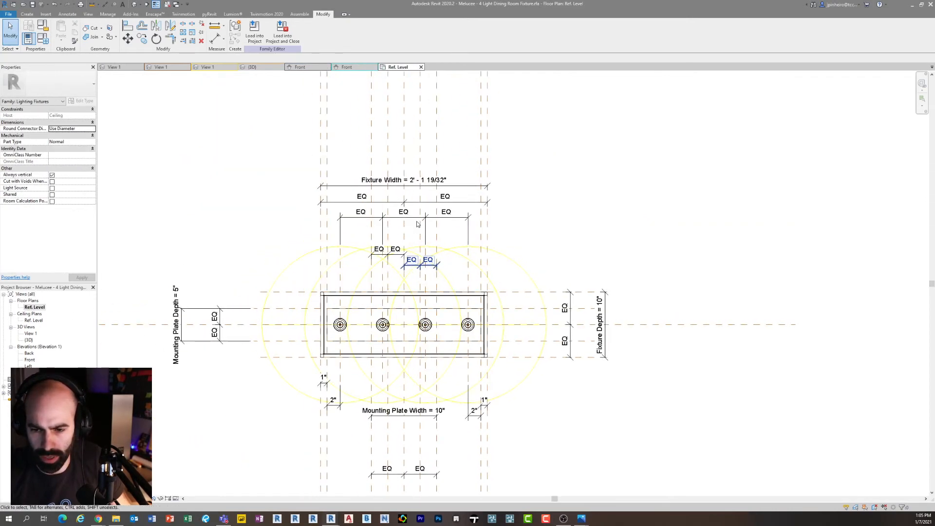
pyautogui.scroll(2, 418, 231)
pyautogui.click(484, 228)
pyautogui.moveTo(484, 227); pyautogui.dragTo(484, 217, button='middle')
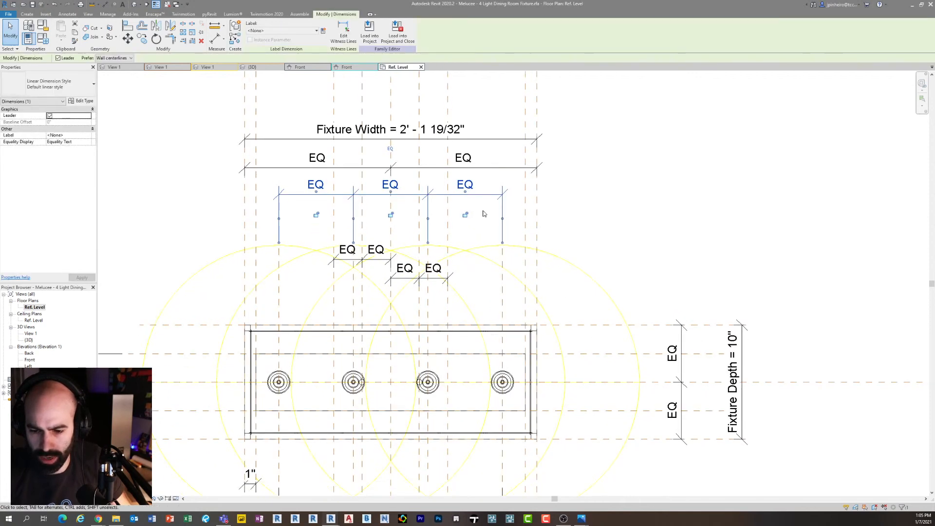
pyautogui.click(484, 216)
pyautogui.click(432, 362)
pyautogui.click(484, 214)
pyautogui.moveTo(493, 230); pyautogui.dragTo(491, 230, button='middle')
pyautogui.scroll(-1, 487, 233)
pyautogui.moveTo(504, 273); pyautogui.dragTo(494, 208, button='middle')
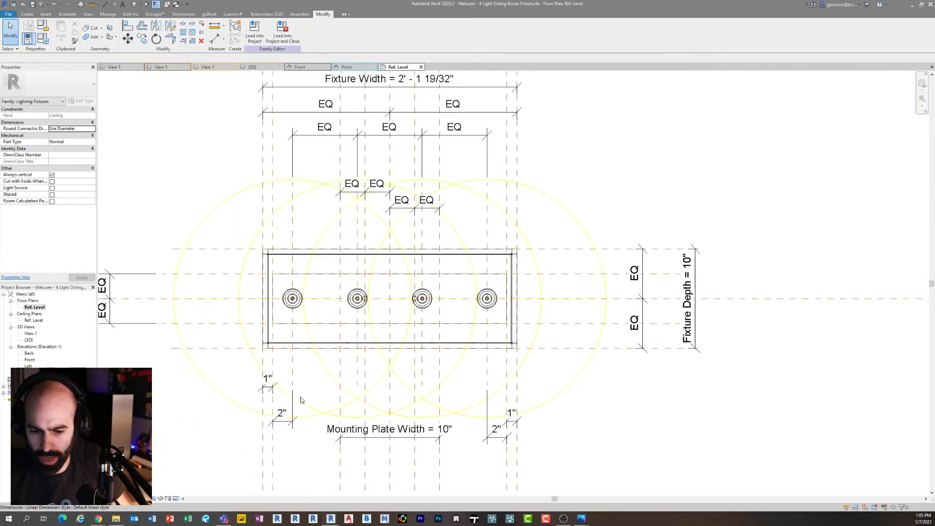
# Examine the bulb reference planes and the dimensions that offset the outer bulbs from the ends of the bulb plate
pyautogui.click(292, 199)
pyautogui.click(293, 191)
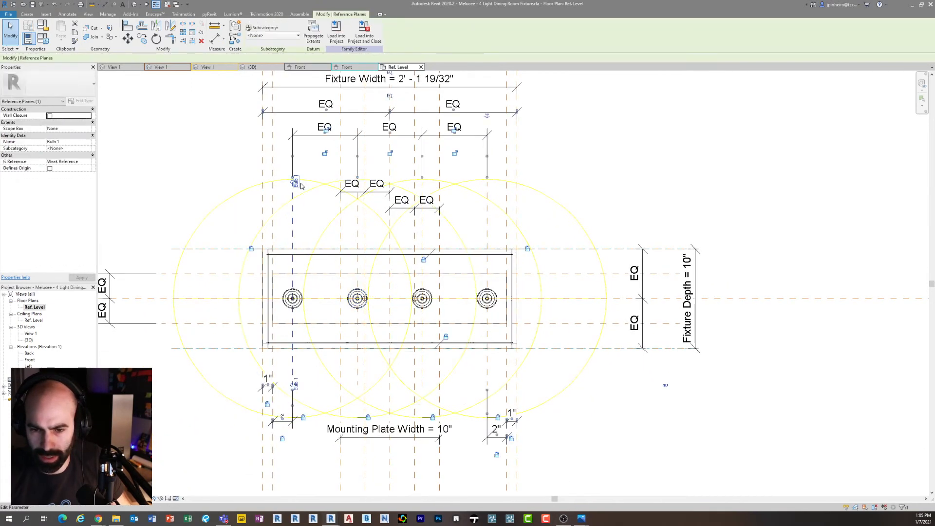
pyautogui.keyDown('ctrl'); pyautogui.click(422, 228); pyautogui.keyUp('ctrl')
pyautogui.keyDown('ctrl'); pyautogui.click(488, 228); pyautogui.keyUp('ctrl')
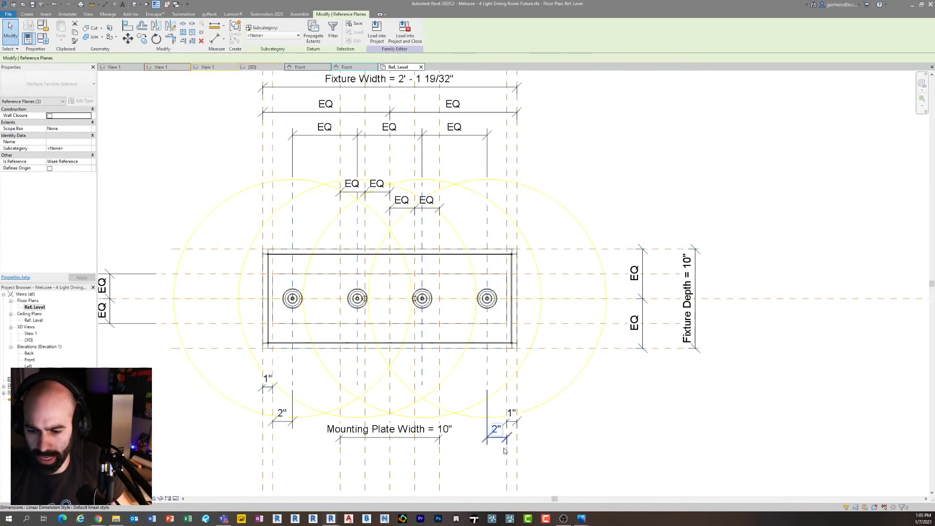
pyautogui.scroll(2, 507, 448)
pyautogui.click(490, 437)
pyautogui.moveTo(153, 448); pyautogui.dragTo(185, 411, button='middle')
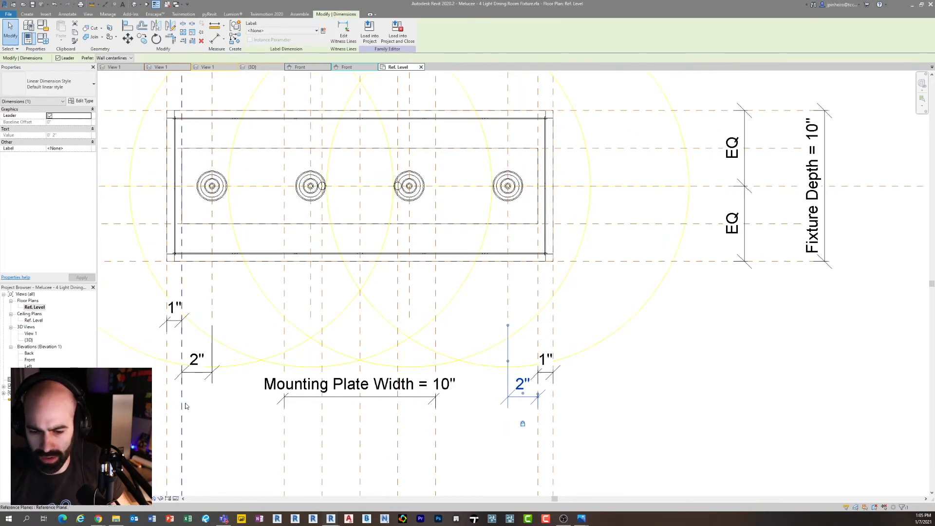
pyautogui.scroll(-2, 194, 399)
pyautogui.click(223, 407)
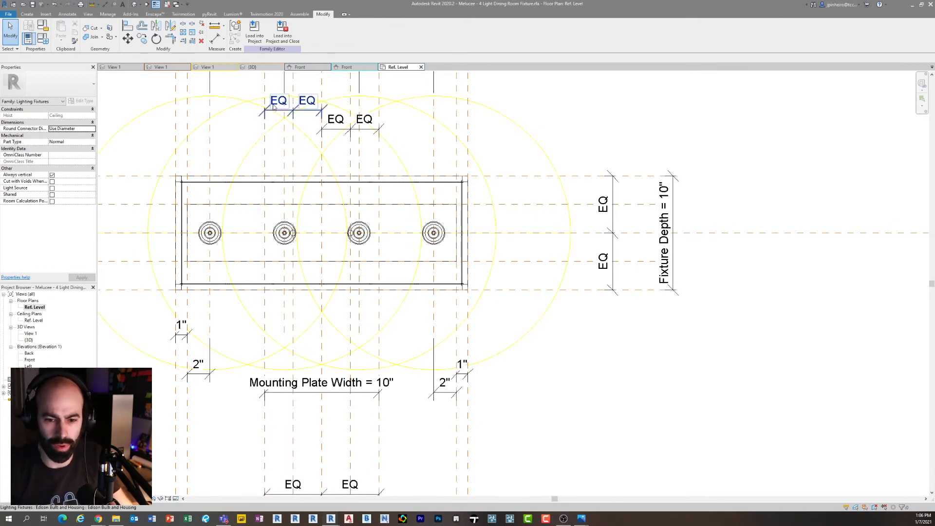
pyautogui.scroll(-1, 188, 107)
pyautogui.moveTo(205, 141); pyautogui.dragTo(223, 191, button='middle')
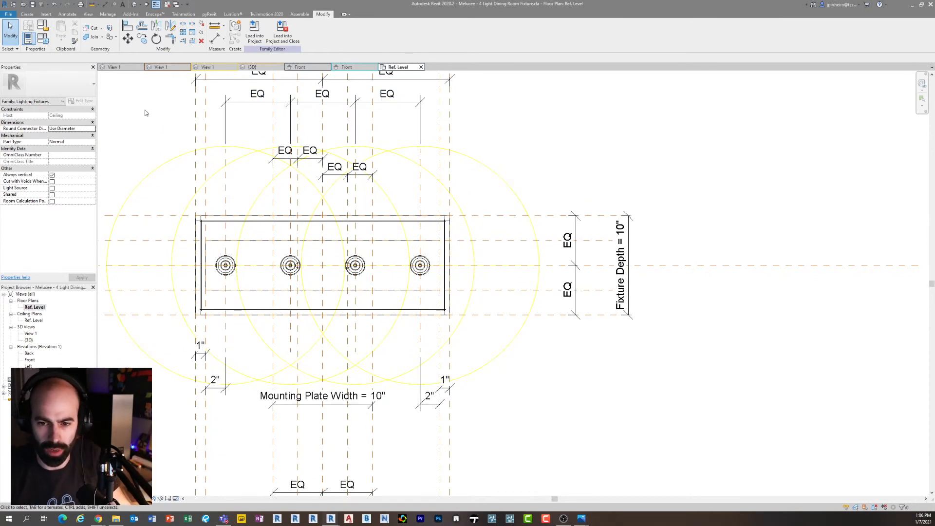
pyautogui.moveTo(137, 119); pyautogui.dragTo(170, 169, button='middle')
pyautogui.scroll(-1, 170, 169)
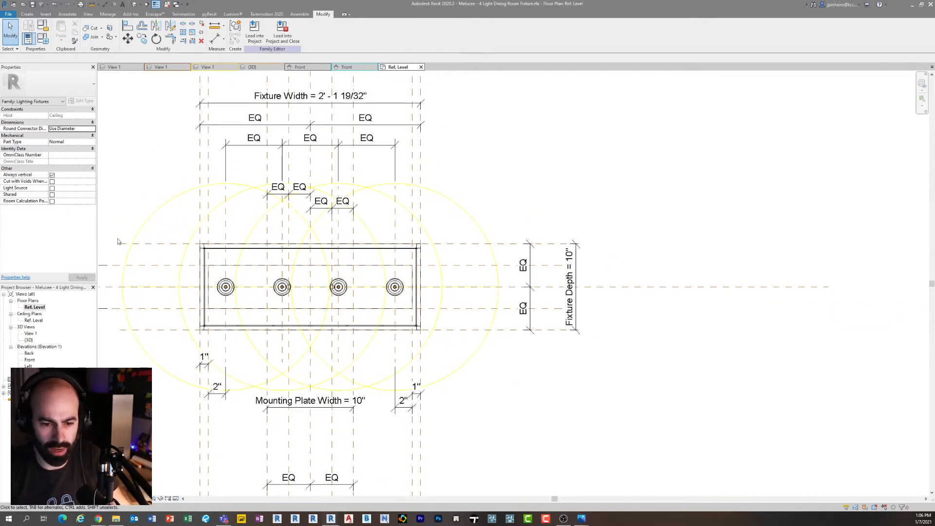
# Examine the reference fixture in its default 3D view, and its isolated plates and cables in View 1
pyautogui.click(137, 4)
pyautogui.moveTo(511, 336)
pyautogui.keyDown('shift'); pyautogui.mouseDown(button='middle')
pyautogui.moveTo(429, 328)
pyautogui.moveTo(419, 340)
pyautogui.mouseUp(button='middle'); pyautogui.keyUp('shift')
pyautogui.scroll(2, 568, 373)
pyautogui.keyDown('shift'); pyautogui.moveTo(563, 371); pyautogui.dragTo(524, 350, button='middle'); pyautogui.keyUp('shift')
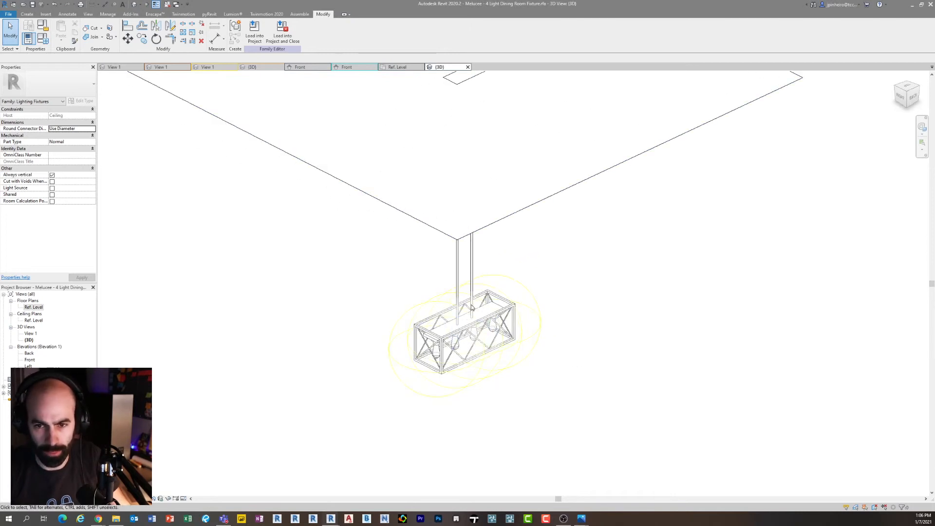
pyautogui.doubleClick(30, 334)
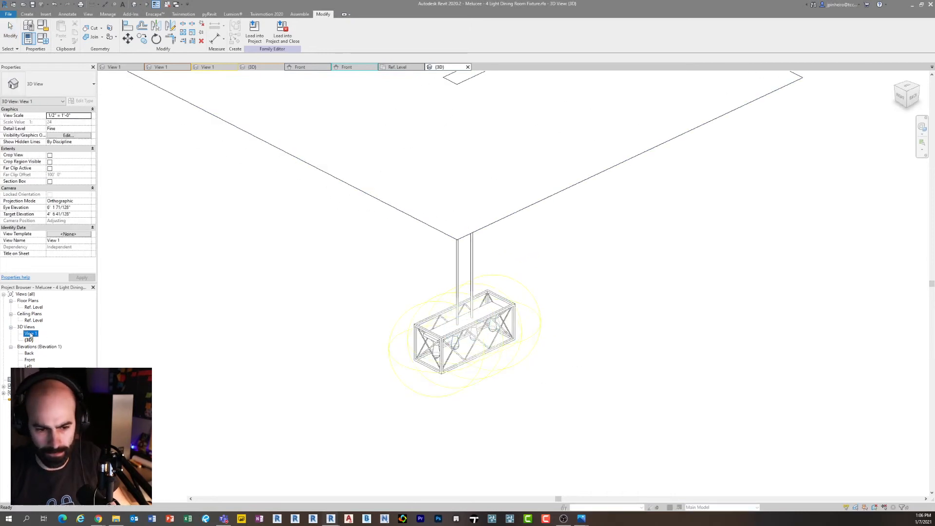
pyautogui.keyDown('shift'); pyautogui.moveTo(234, 313); pyautogui.dragTo(299, 329, button='middle'); pyautogui.keyUp('shift')
pyautogui.scroll(2, 299, 311)
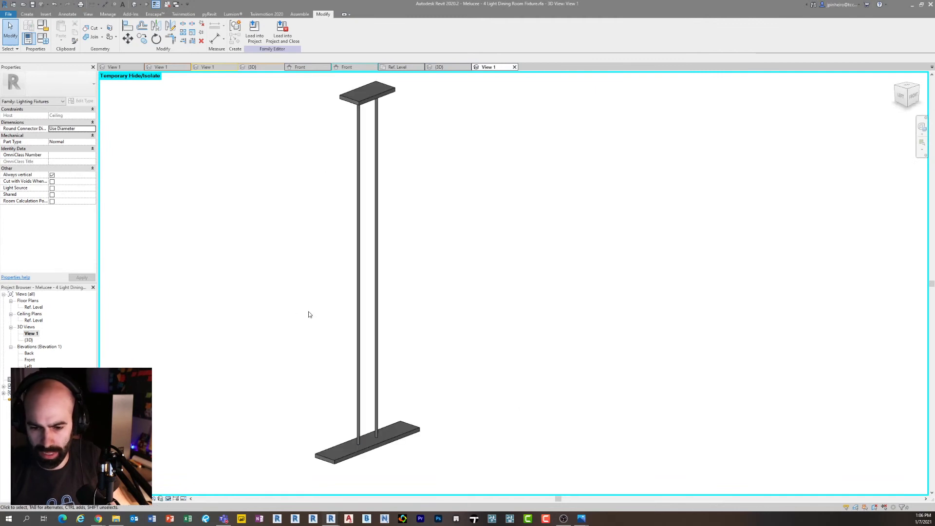
pyautogui.scroll(-2, 389, 303)
pyautogui.keyDown('shift'); pyautogui.moveTo(389, 303); pyautogui.dragTo(393, 322, button='middle'); pyautogui.keyUp('shift')
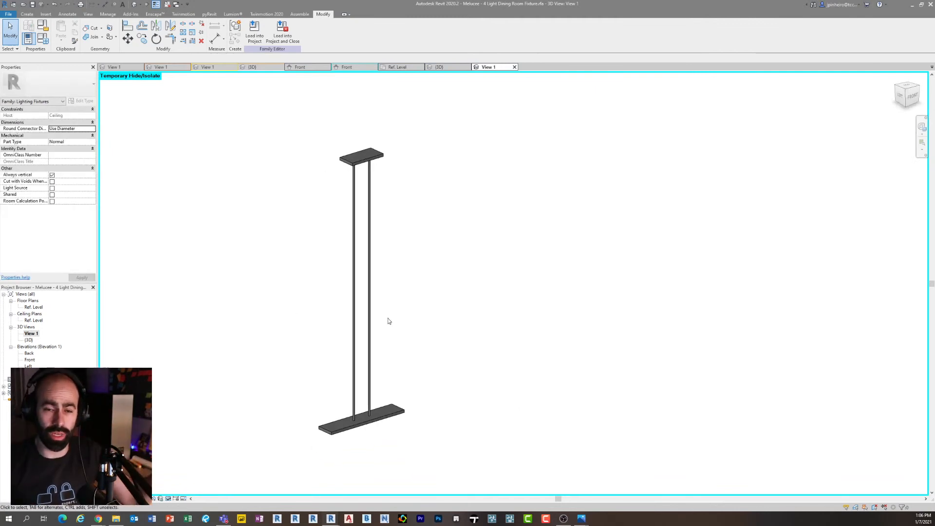
# Switch to View 1 of the Edison Bulb and Housing family and inspect the bulb and its housing extrusion
pyautogui.click(167, 67)
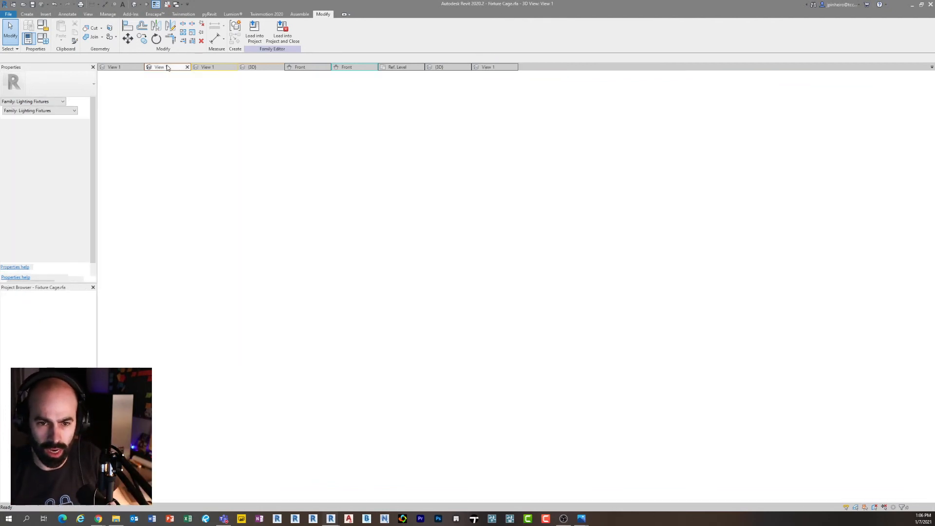
pyautogui.click(200, 66)
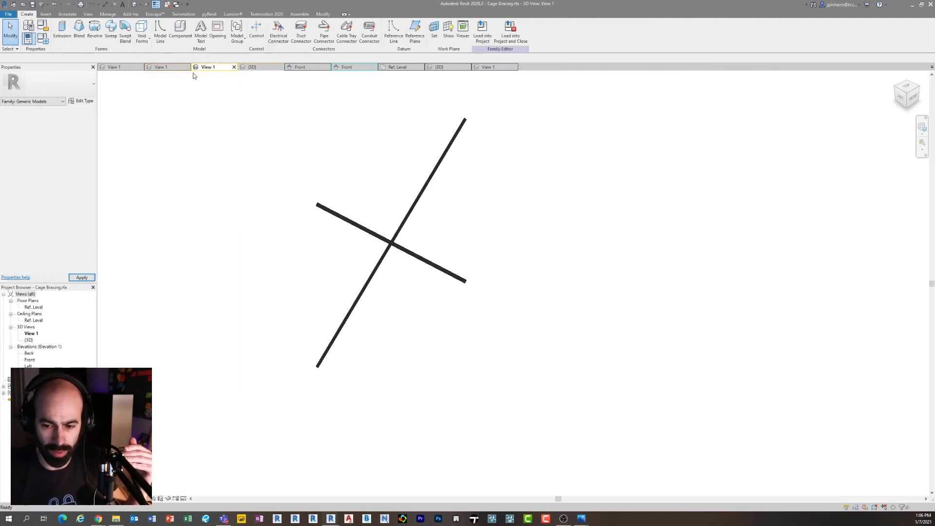
pyautogui.click(247, 68)
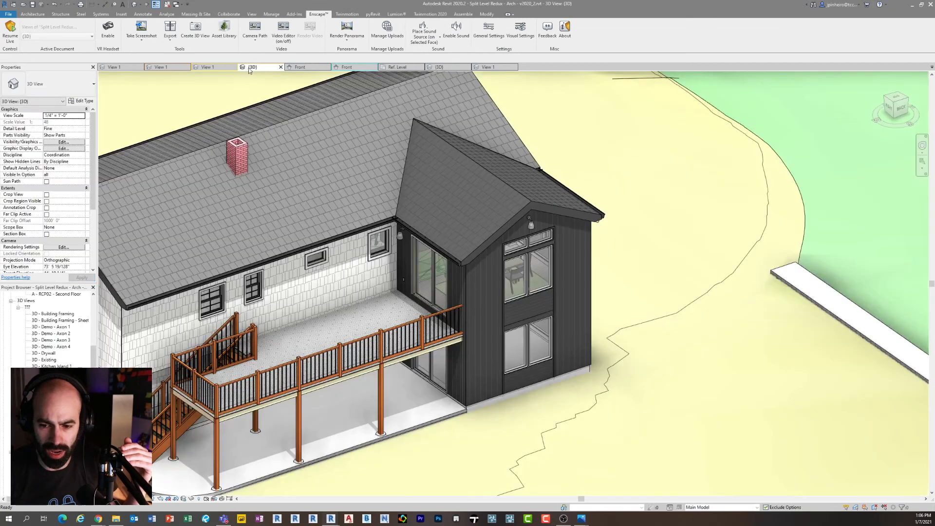
pyautogui.click(114, 67)
pyautogui.moveTo(388, 266); pyautogui.dragTo(356, 260, button='middle')
pyautogui.scroll(3, 335, 268)
pyautogui.scroll(2, 345, 281)
pyautogui.scroll(-3, 383, 244)
pyautogui.scroll(1, 379, 143)
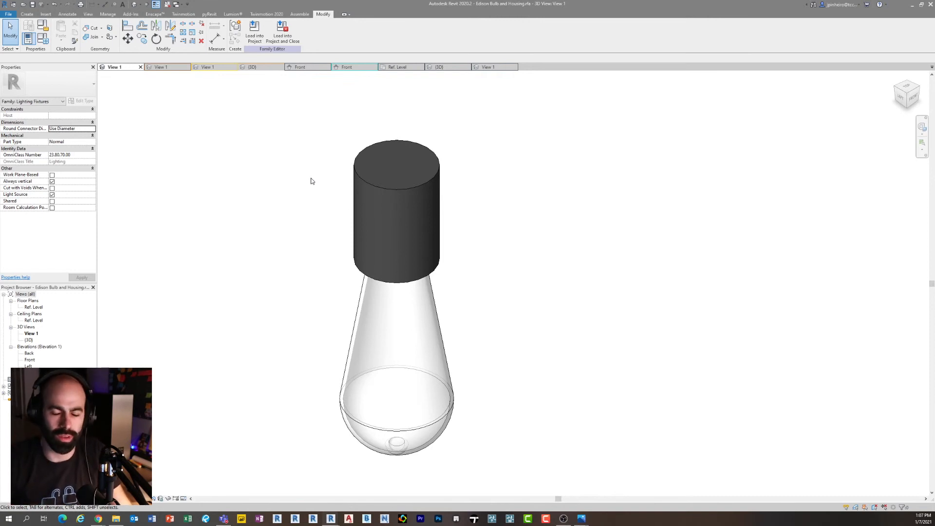
pyautogui.click(381, 189)
pyautogui.keyDown('shift'); pyautogui.moveTo(518, 283); pyautogui.dragTo(505, 270, button='middle'); pyautogui.keyUp('shift')
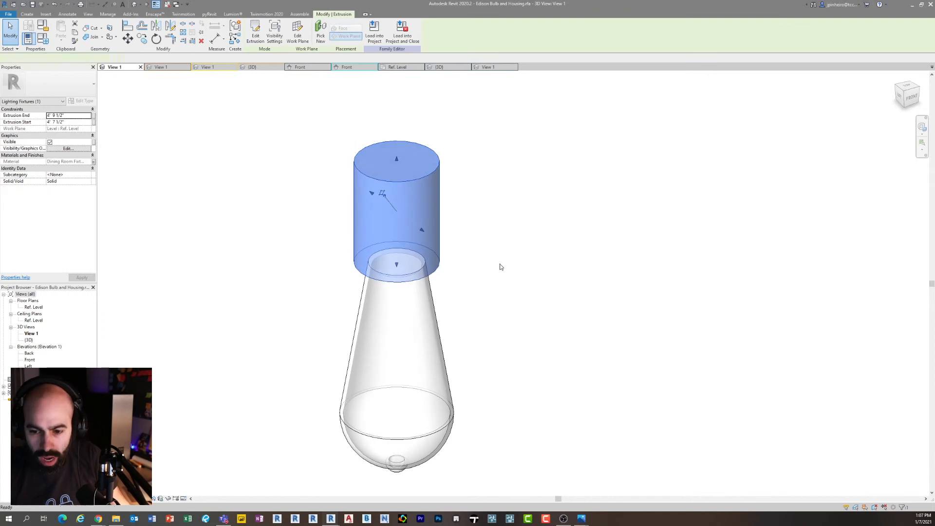
pyautogui.click(497, 269)
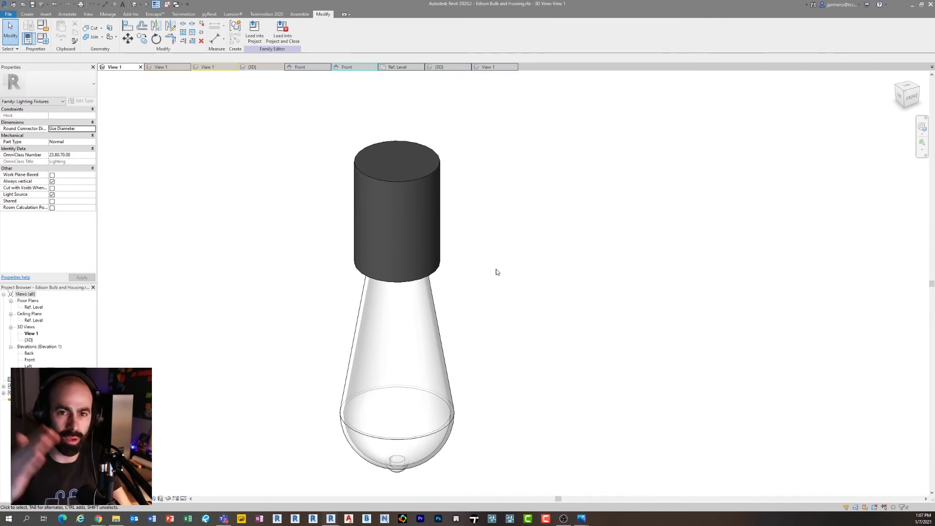
# Turn on the Light Source subcategory in View 1 of the bulb family and inspect the light source around the bulb
pyautogui.scroll(-4, 532, 251)
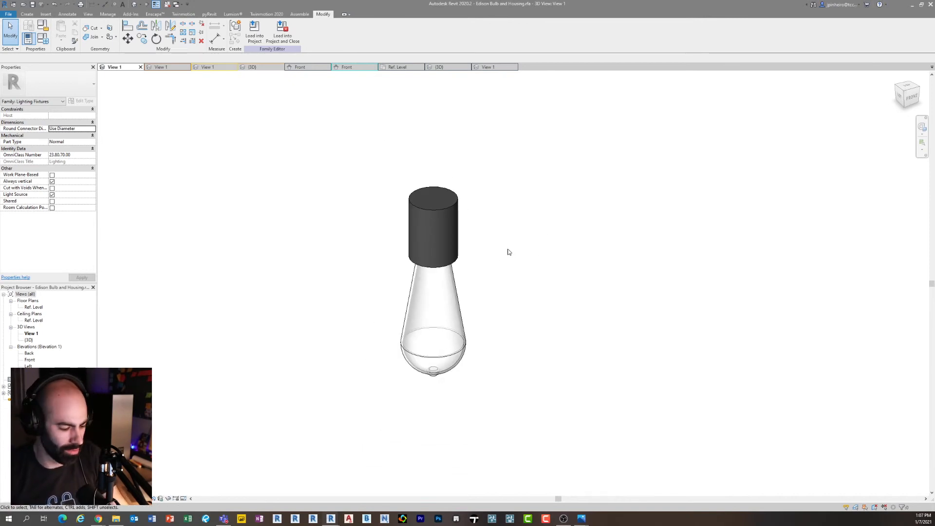
pyautogui.press('v')
pyautogui.press('g')
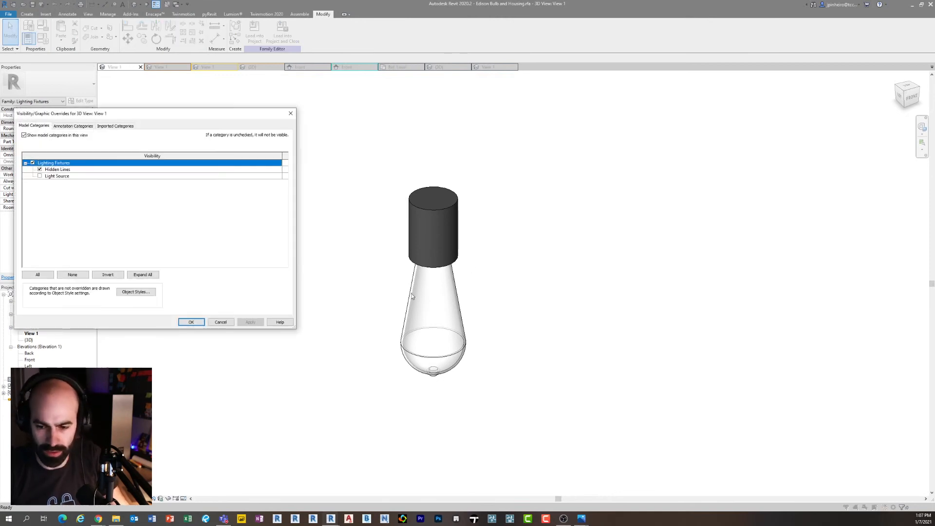
pyautogui.click(39, 176)
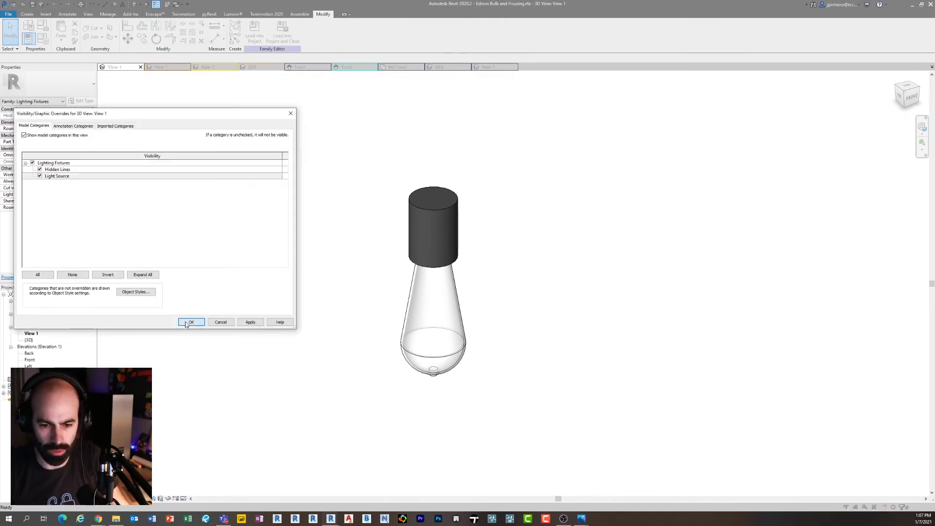
pyautogui.click(191, 322)
pyautogui.scroll(-5, 356, 254)
pyautogui.keyDown('shift'); pyautogui.moveTo(391, 180); pyautogui.dragTo(361, 267, button='middle'); pyautogui.keyUp('shift')
pyautogui.scroll(5, 361, 268)
# Open the bulb family's Front elevation and examine the reference planes that bound the bulb and its housing
pyautogui.doubleClick(28, 360)
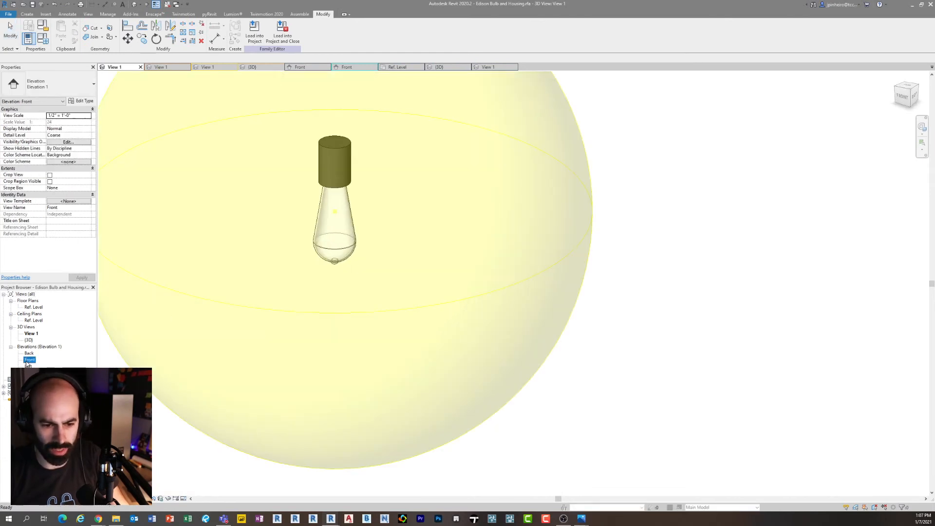
pyautogui.scroll(3, 419, 259)
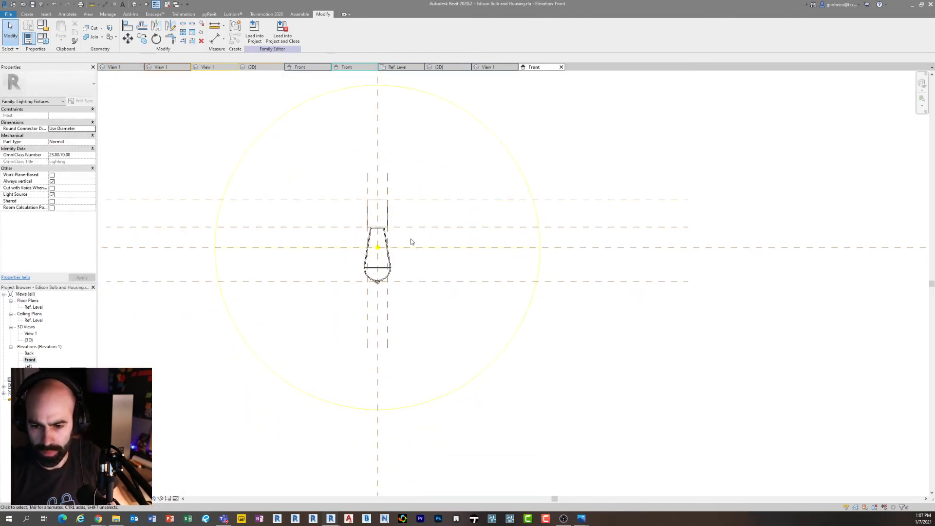
pyautogui.scroll(-5, 487, 268)
pyautogui.moveTo(604, 298); pyautogui.dragTo(552, 218)
pyautogui.moveTo(634, 291); pyautogui.dragTo(577, 215)
pyautogui.click(512, 316)
pyautogui.scroll(3, 419, 255)
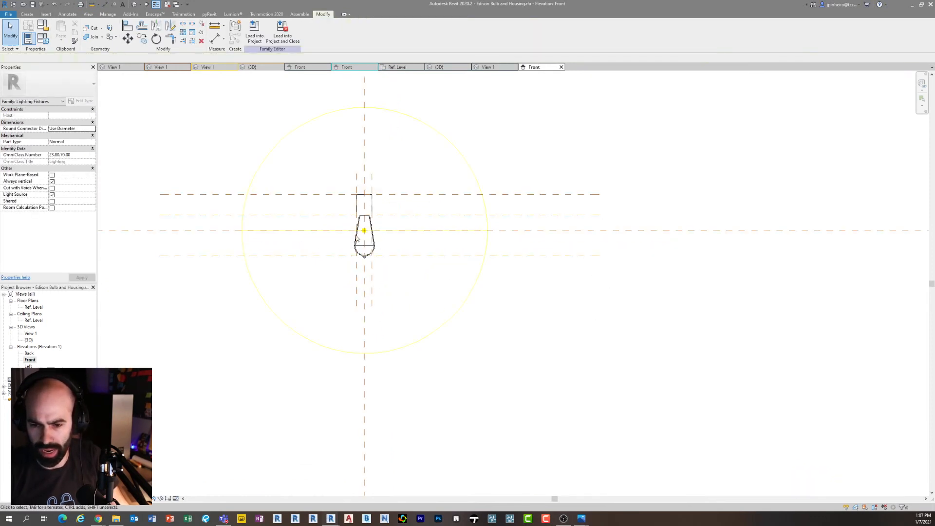
pyautogui.scroll(2, 372, 240)
pyautogui.scroll(-2, 458, 258)
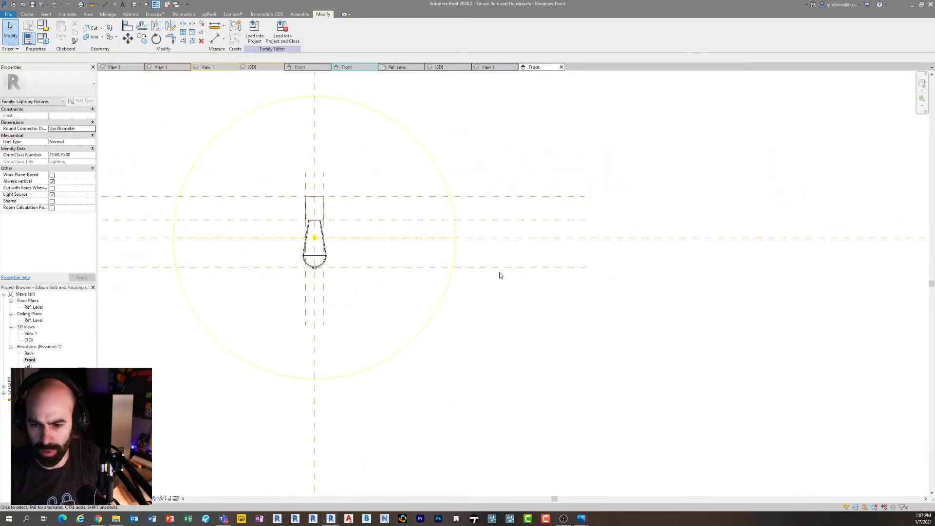
pyautogui.click(503, 267)
pyautogui.click(489, 197)
pyautogui.click(507, 331)
pyautogui.scroll(1, 506, 322)
pyautogui.moveTo(507, 322); pyautogui.dragTo(514, 346, button='middle')
pyautogui.press('d')
pyautogui.press('i')
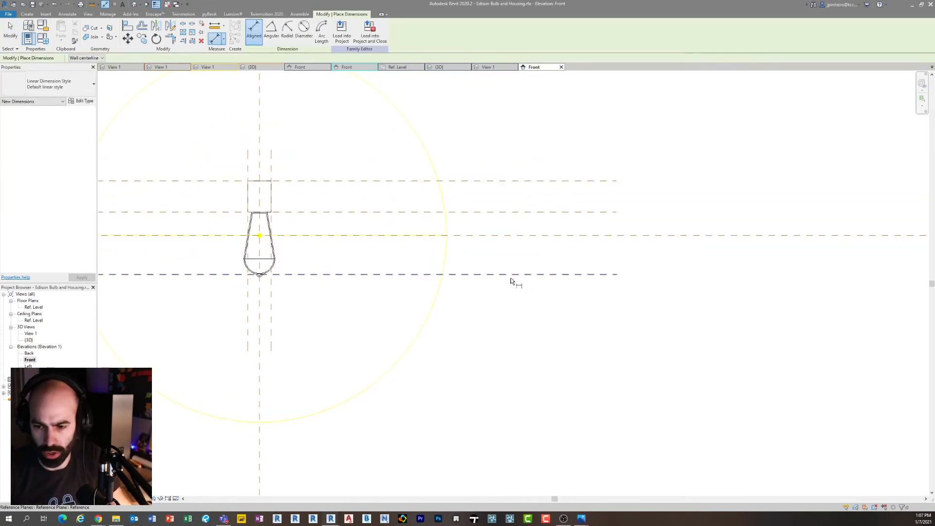
pyautogui.click(510, 184)
pyautogui.click(504, 214)
pyautogui.click(503, 274)
pyautogui.press('Escape')
pyautogui.press('Escape')
pyautogui.scroll(-1, 555, 313)
# Open the bulb revolve's sketch, examine its profile against the center axis, and leave the sketch
pyautogui.scroll(3, 331, 258)
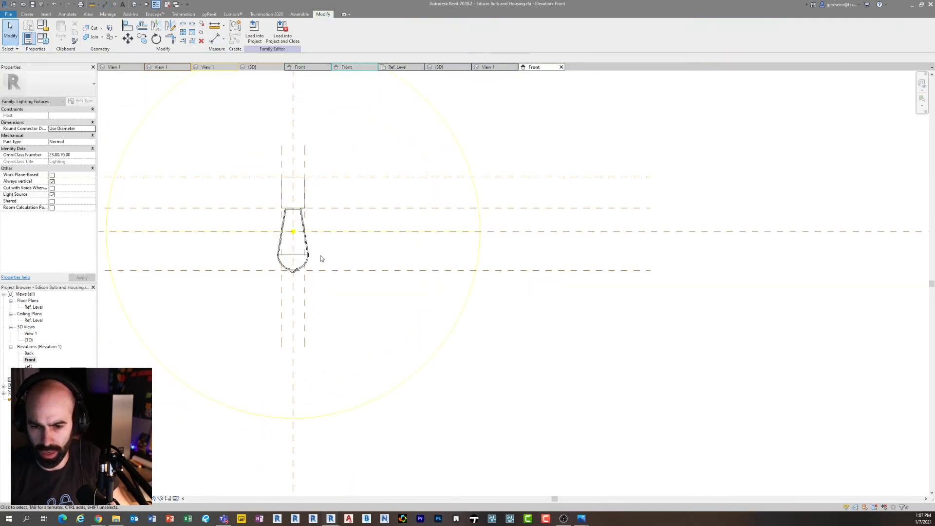
pyautogui.doubleClick(381, 260)
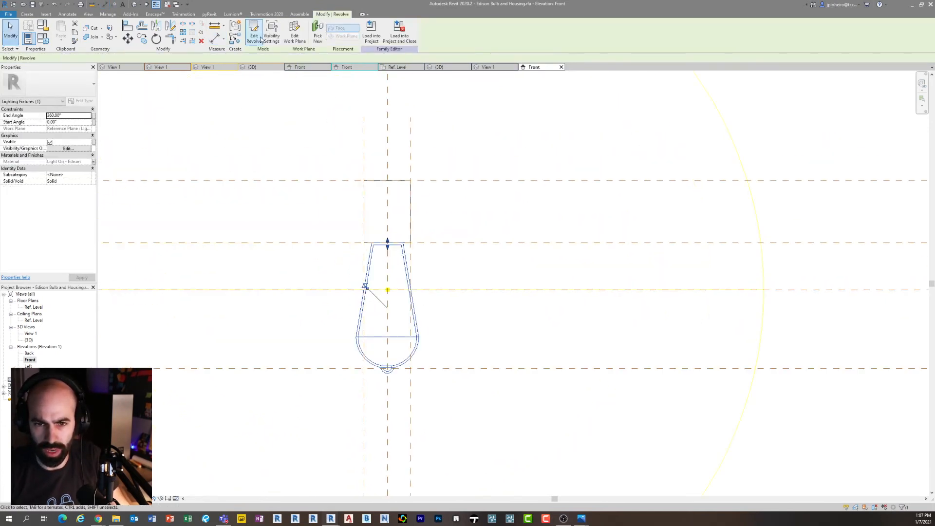
pyautogui.scroll(2, 405, 372)
pyautogui.scroll(2, 405, 372)
pyautogui.moveTo(411, 376); pyautogui.dragTo(407, 460, button='middle')
pyautogui.moveTo(390, 345); pyautogui.dragTo(394, 391, button='middle')
pyautogui.scroll(2, 377, 206)
pyautogui.scroll(-1, 369, 200)
pyautogui.scroll(-2, 372, 214)
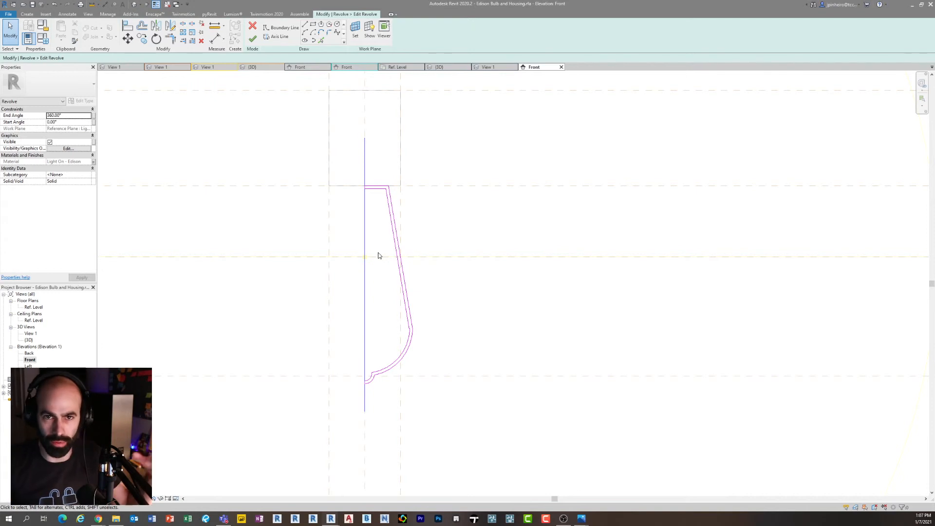
pyautogui.scroll(-1, 432, 179)
pyautogui.moveTo(433, 190); pyautogui.dragTo(424, 208, button='middle')
pyautogui.scroll(3, 396, 235)
pyautogui.click(252, 39)
pyautogui.scroll(-1, 414, 239)
# Select the housing extrusion above the bulb and check which views its sketch can be edited in
pyautogui.click(439, 217)
pyautogui.click(400, 171)
pyautogui.moveTo(449, 135); pyautogui.dragTo(443, 246, button='middle')
pyautogui.click(257, 40)
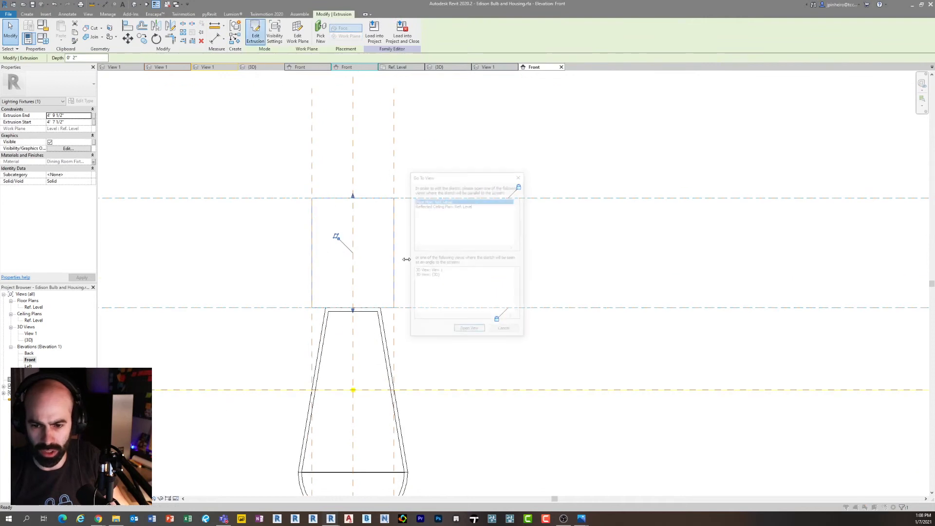
pyautogui.click(505, 332)
pyautogui.scroll(-1, 495, 308)
# Open the bulb family's default 3D view and set its visual style to Shaded
pyautogui.click(134, 4)
pyautogui.scroll(3, 536, 300)
pyautogui.moveTo(556, 296)
pyautogui.mouseDown(button='middle')
pyautogui.moveTo(491, 294)
pyautogui.moveTo(507, 311)
pyautogui.moveTo(563, 313)
pyautogui.mouseUp(button='middle')
pyautogui.press('s')
pyautogui.press('d')
pyautogui.scroll(3, 450, 246)
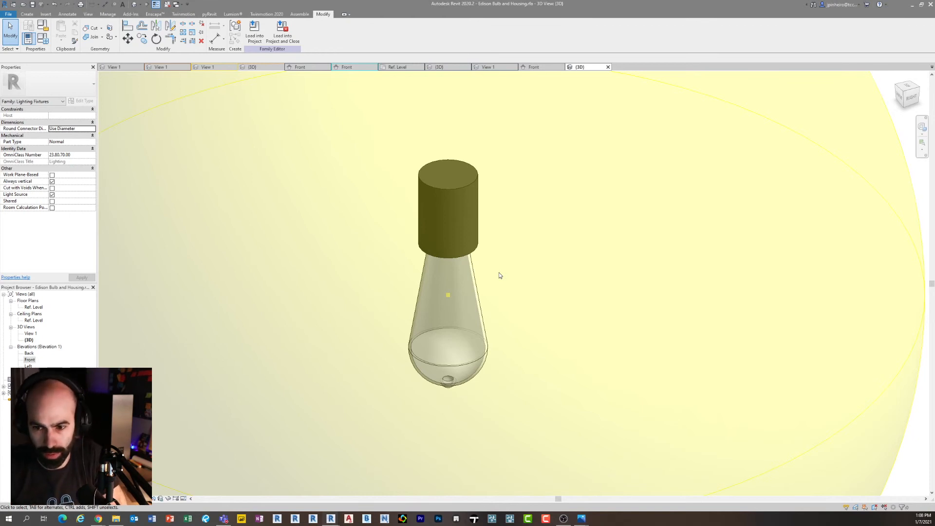
pyautogui.scroll(-4, 500, 276)
pyautogui.scroll(-2, 567, 273)
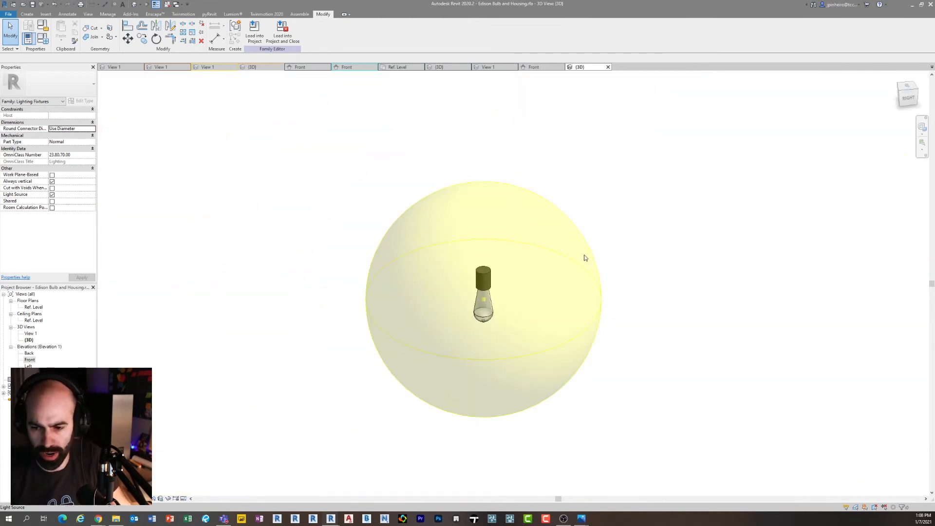
pyautogui.moveTo(570, 268); pyautogui.dragTo(500, 311, button='middle')
pyautogui.scroll(1, 383, 246)
# Associate the housing extrusion's Material with the Housing family parameter
pyautogui.click(422, 341)
pyautogui.moveTo(480, 388); pyautogui.dragTo(442, 324, button='middle')
pyautogui.scroll(2, 461, 314)
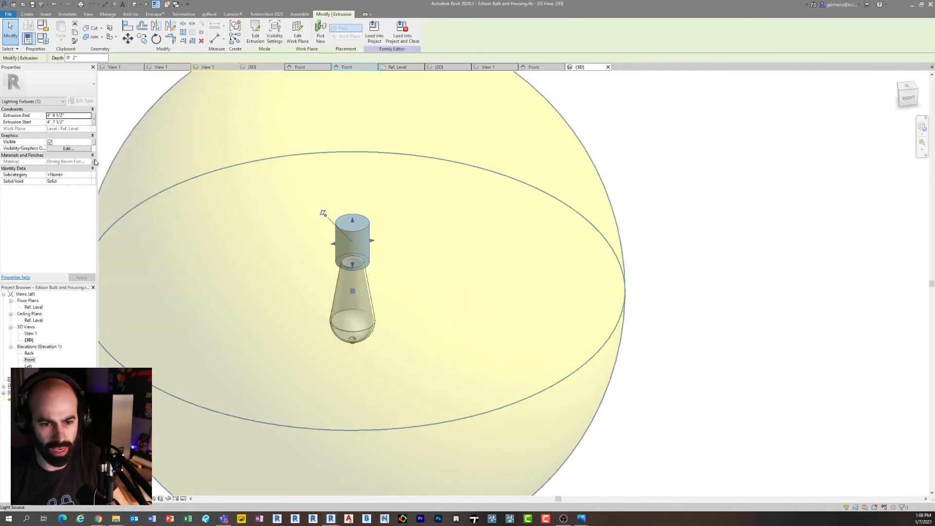
pyautogui.moveTo(169, 160); pyautogui.dragTo(207, 167, button='middle')
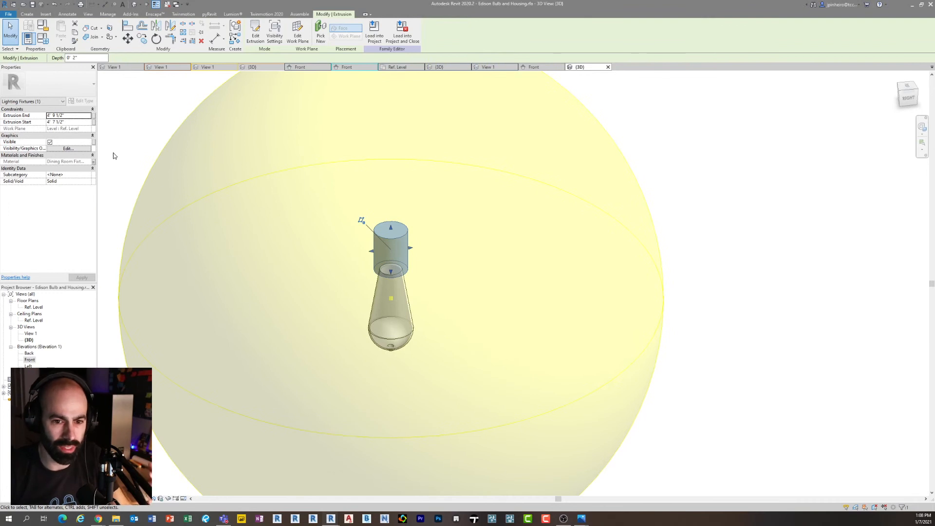
pyautogui.click(356, 210)
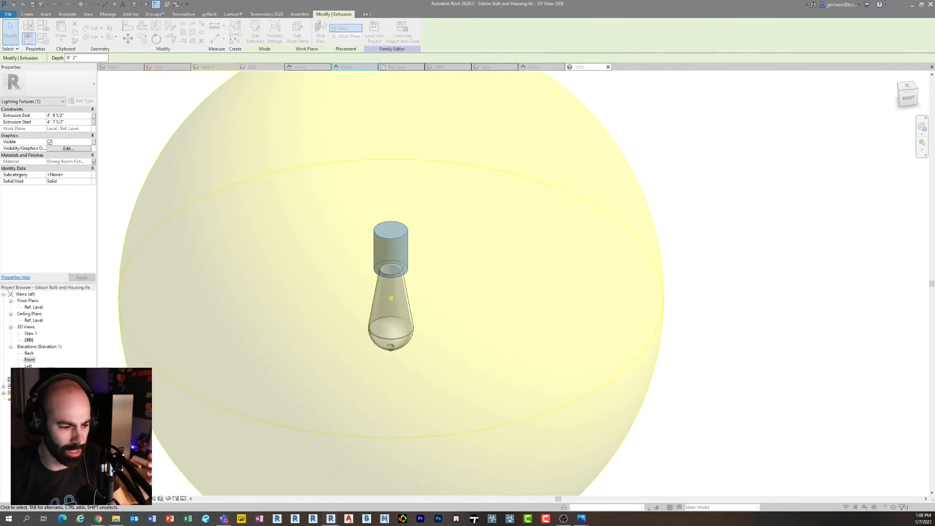
pyautogui.moveTo(449, 88); pyautogui.dragTo(199, 93)
pyautogui.click(161, 146)
pyautogui.click(162, 150)
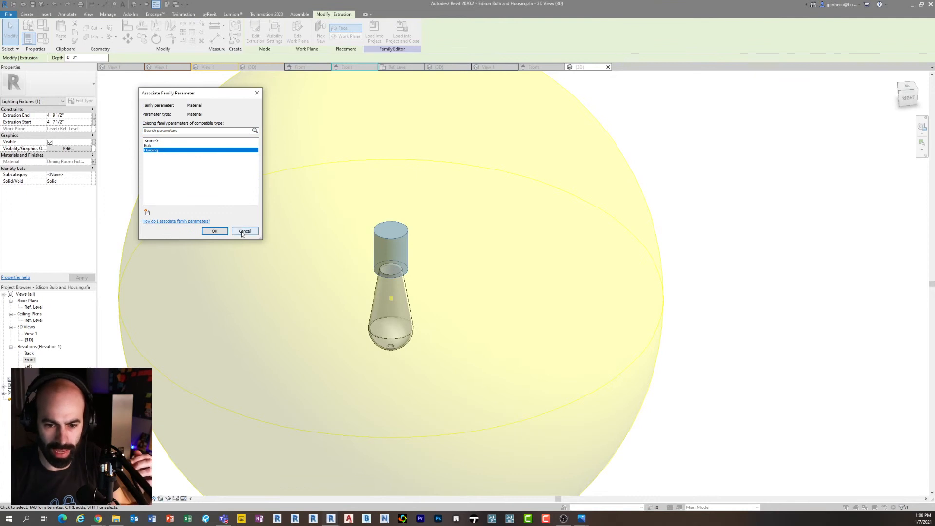
pyautogui.press('Up')
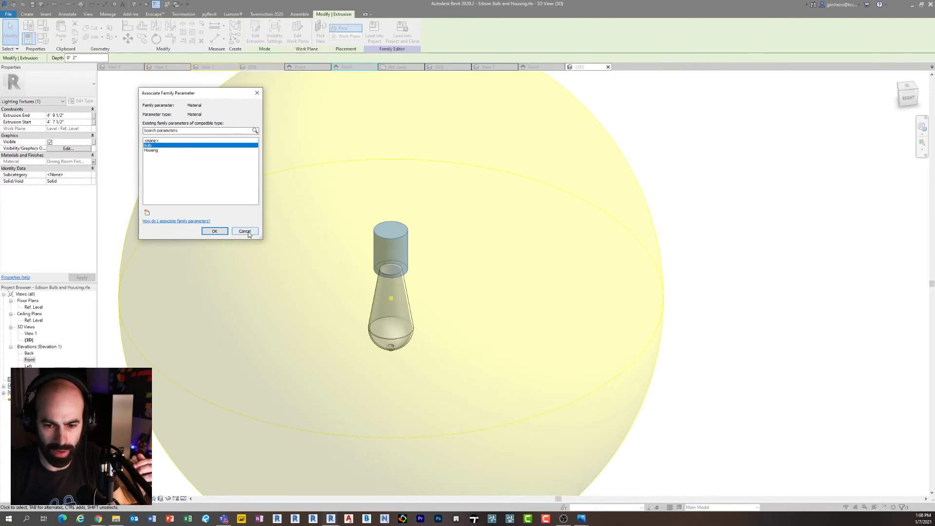
pyautogui.click(160, 150)
pyautogui.click(214, 231)
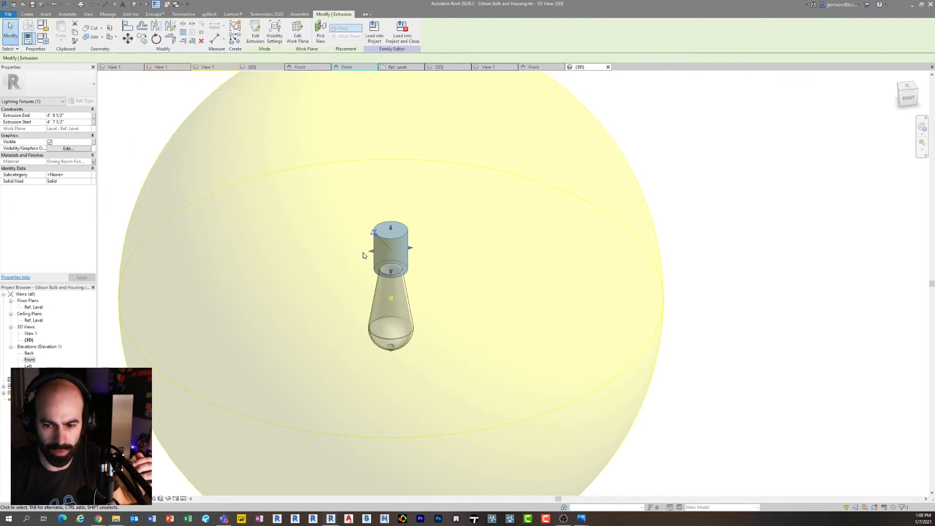
# Examine the properties of the housing extrusion and of the light source
pyautogui.click(115, 161)
pyautogui.click(387, 240)
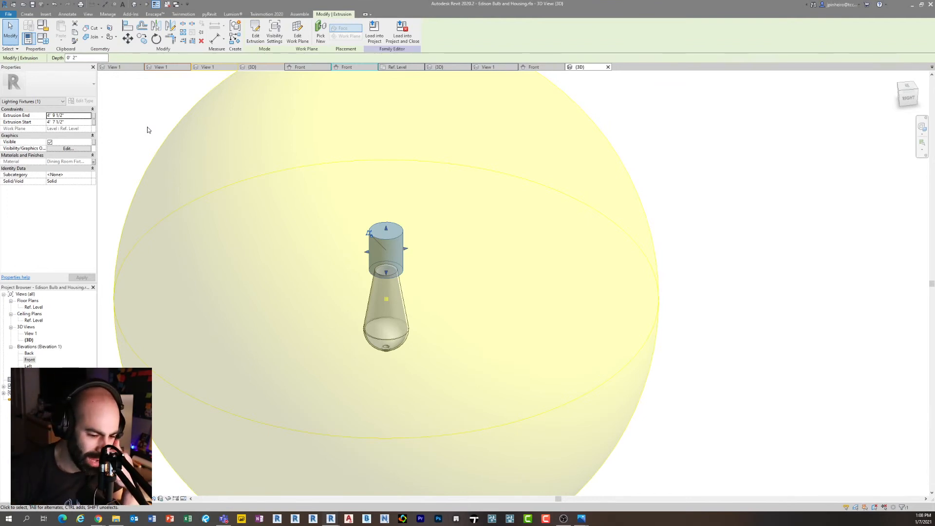
pyautogui.click(161, 122)
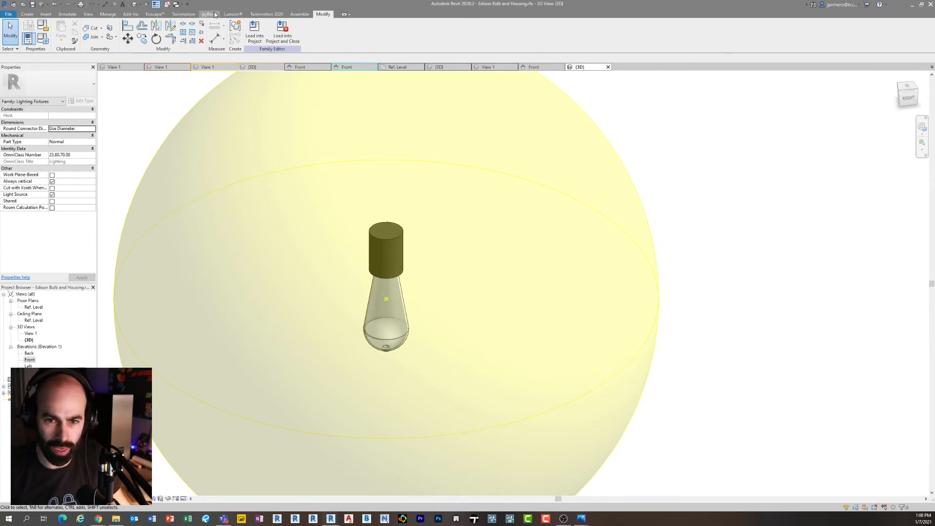
pyautogui.click(165, 84)
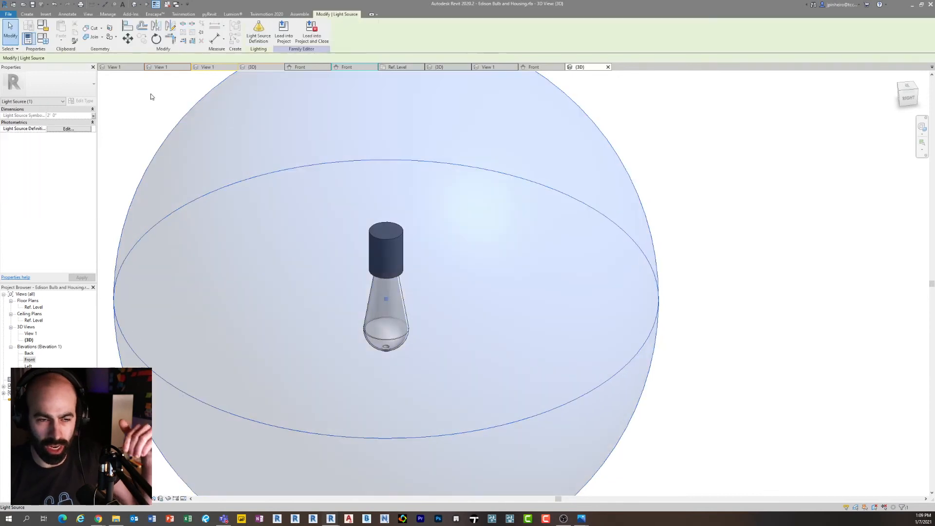
pyautogui.press('Escape')
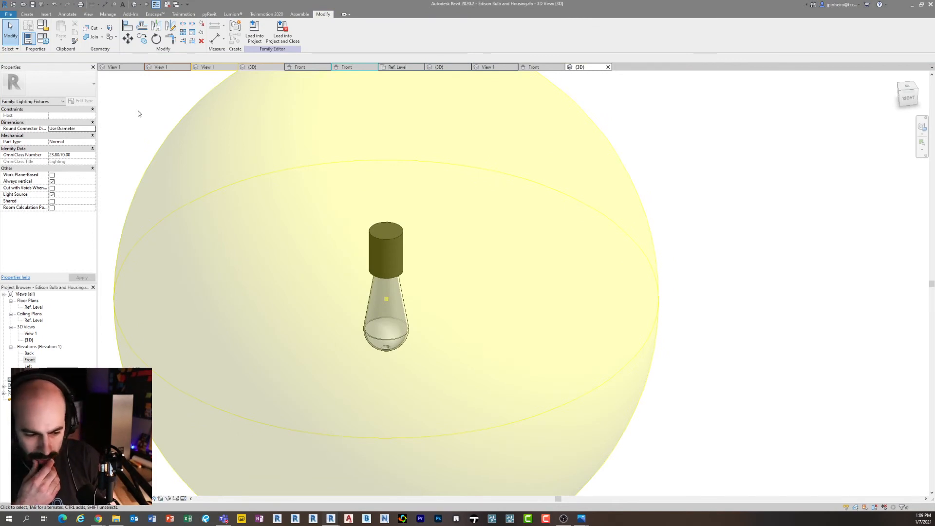
pyautogui.click(181, 74)
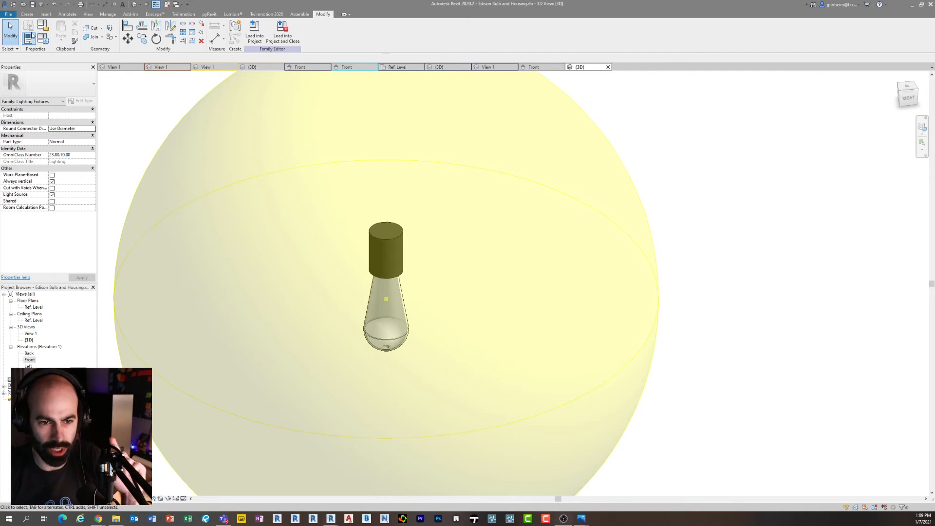
# Browse the new family templates, comparing Linear Lighting Fixture.rft with Lighting Fixture.rft, without creating a family
pyautogui.click(14, 14)
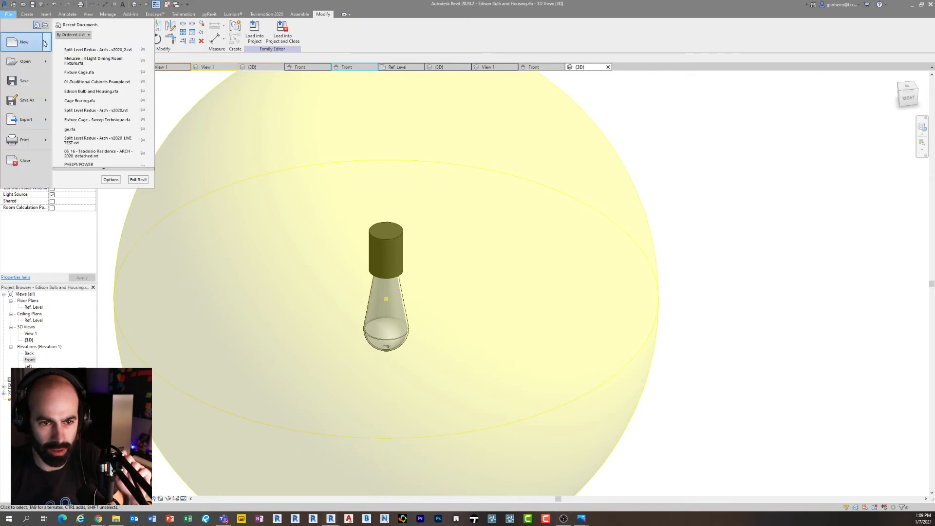
pyautogui.moveTo(24, 42)
pyautogui.click(78, 63)
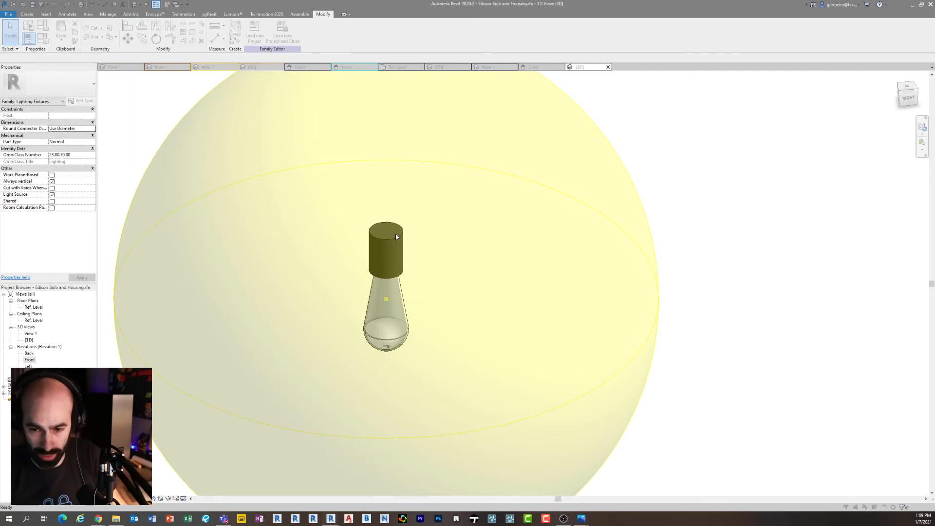
pyautogui.scroll(-5, 385, 235)
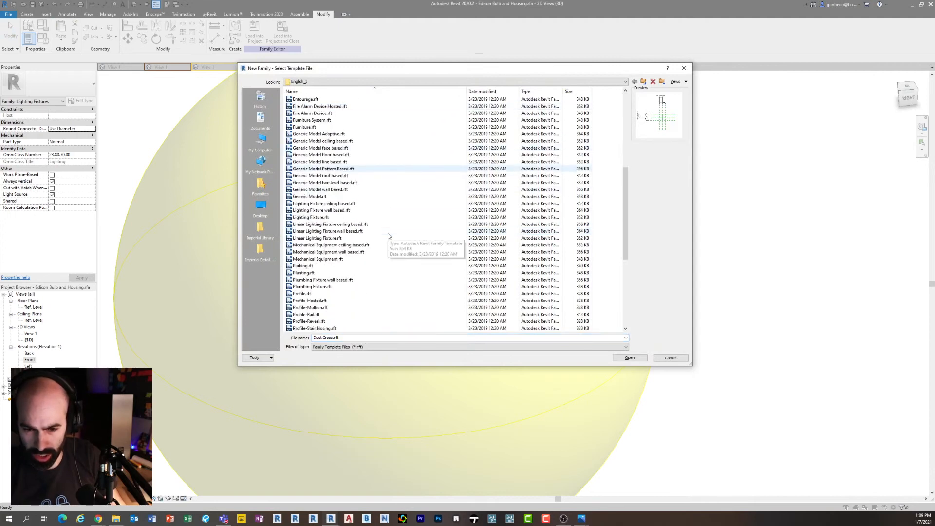
pyautogui.click(367, 238)
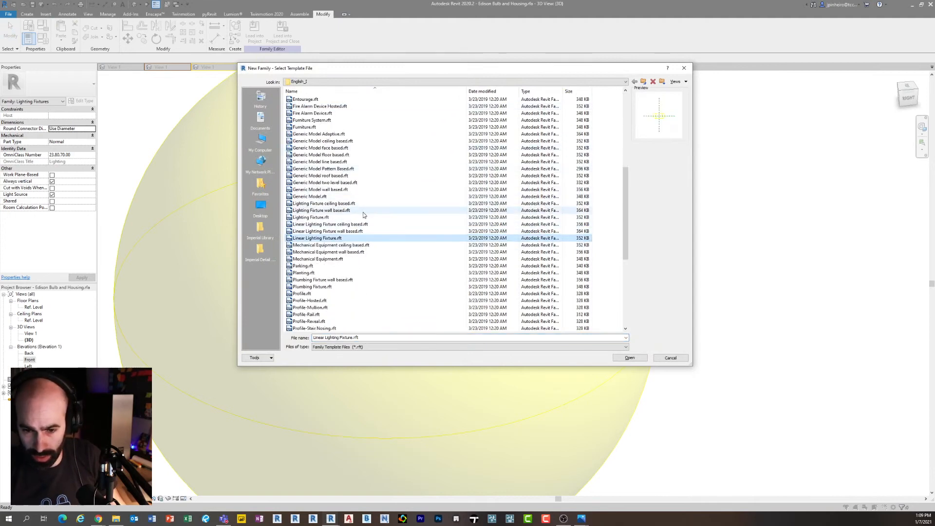
pyautogui.click(365, 217)
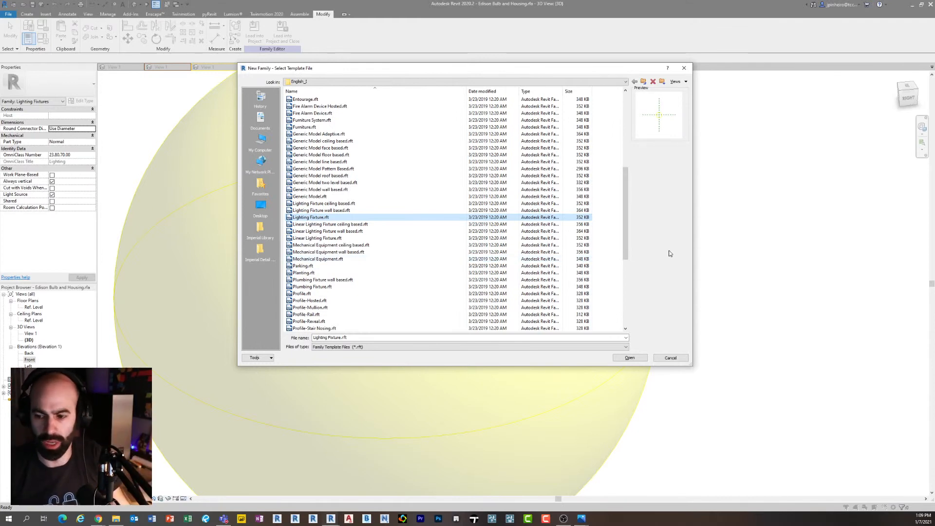
pyautogui.click(680, 360)
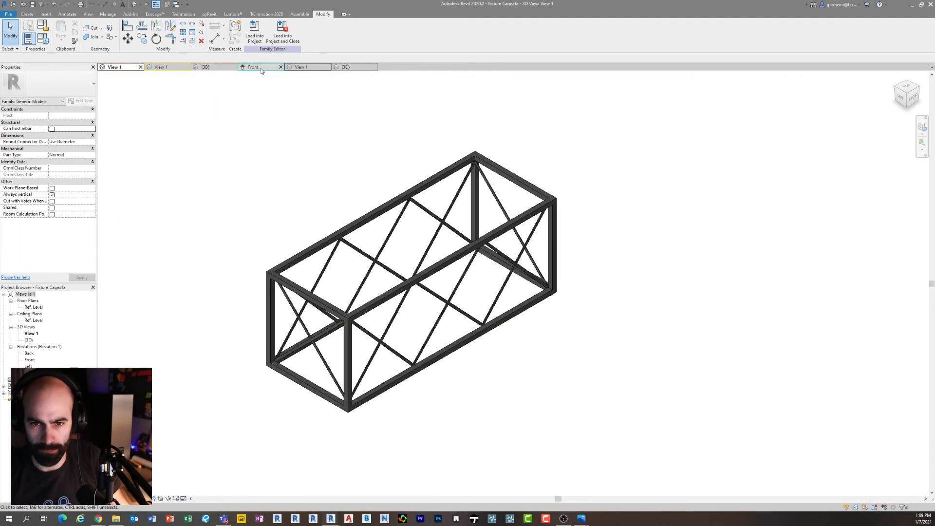
# Switch to View 1 of the Melucee - 4 Light Dining Room Fixture family and reset its temporary hide/isolate
pyautogui.click(261, 68)
pyautogui.click(190, 68)
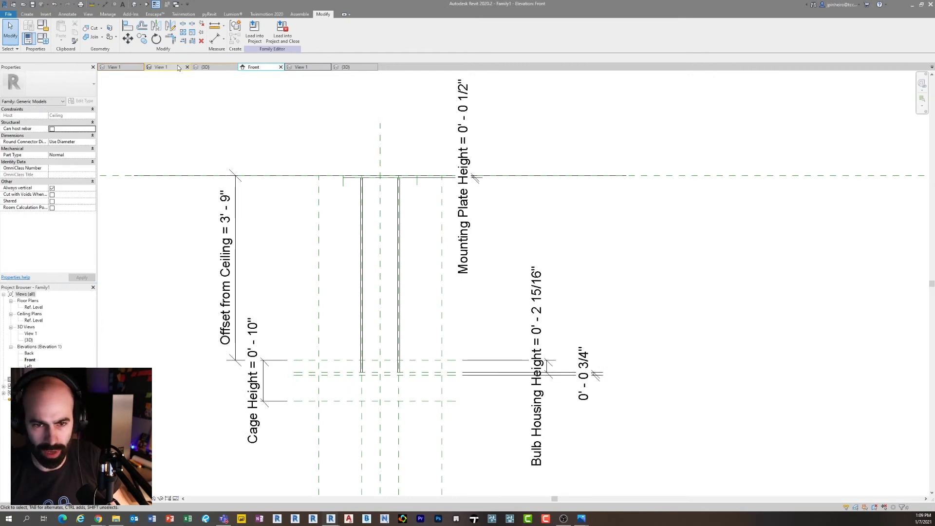
pyautogui.click(216, 67)
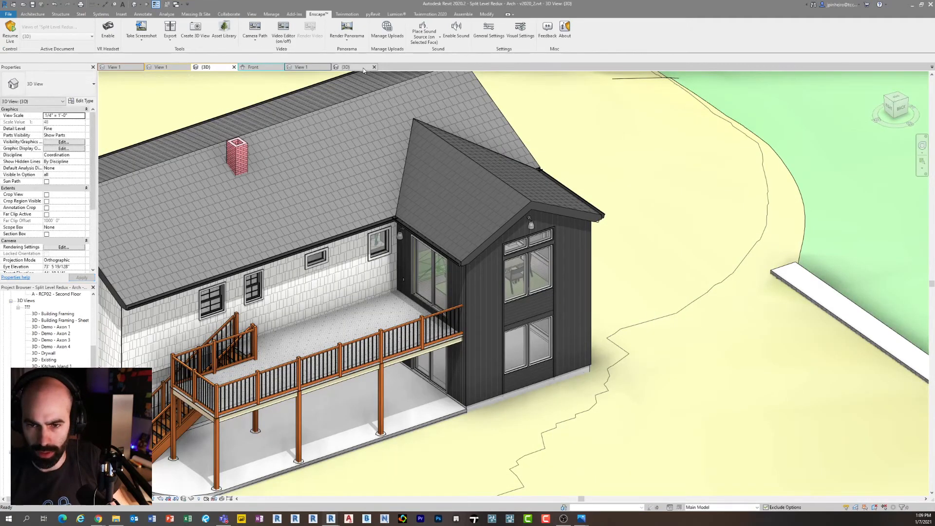
pyautogui.click(362, 67)
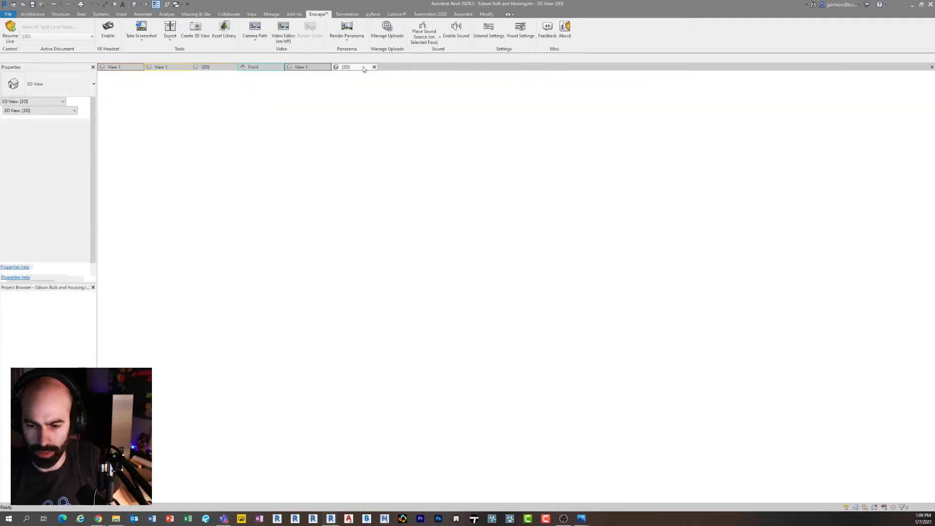
pyautogui.click(315, 67)
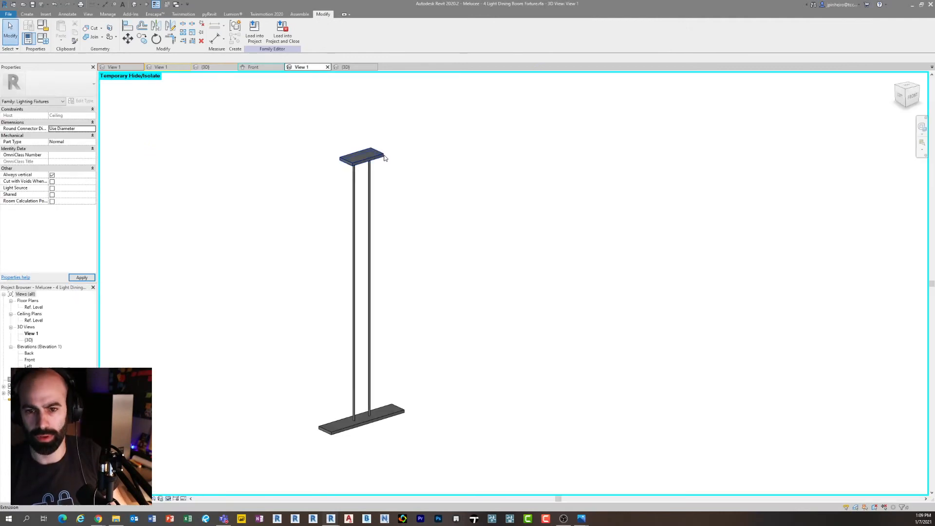
pyautogui.moveTo(375, 313); pyautogui.dragTo(384, 265, button='middle')
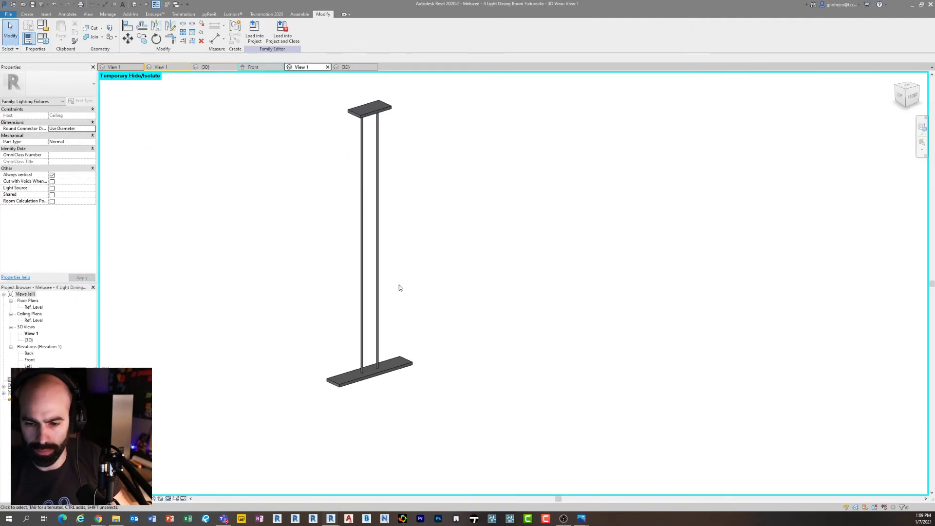
pyautogui.keyDown('shift'); pyautogui.moveTo(423, 340); pyautogui.dragTo(371, 337, button='middle'); pyautogui.keyUp('shift')
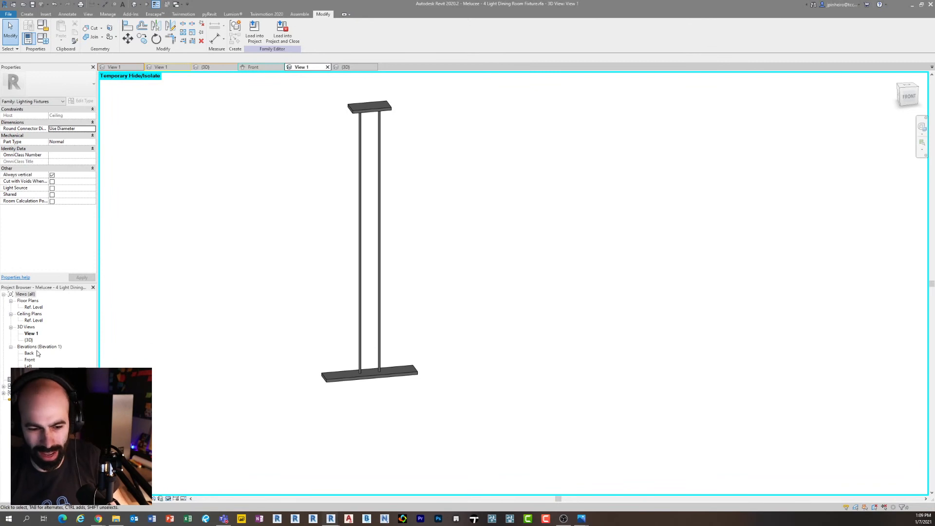
pyautogui.press('h')
pyautogui.press('r')
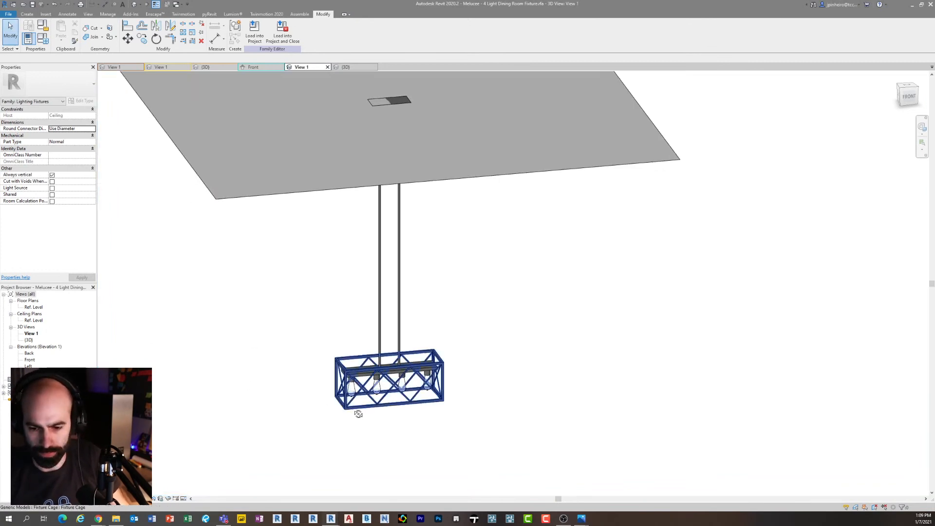
# Delete the four Edison bulb and housing components from inside the fixture cage
pyautogui.scroll(3, 373, 372)
pyautogui.click(374, 373)
pyautogui.scroll(2, 398, 387)
pyautogui.press('Delete')
pyautogui.click(420, 369)
pyautogui.press('Delete')
pyautogui.click(472, 359)
pyautogui.press('Delete')
pyautogui.click(307, 370)
pyautogui.press('Delete')
pyautogui.scroll(-1, 351, 394)
pyautogui.moveTo(455, 391); pyautogui.dragTo(368, 292, button='middle')
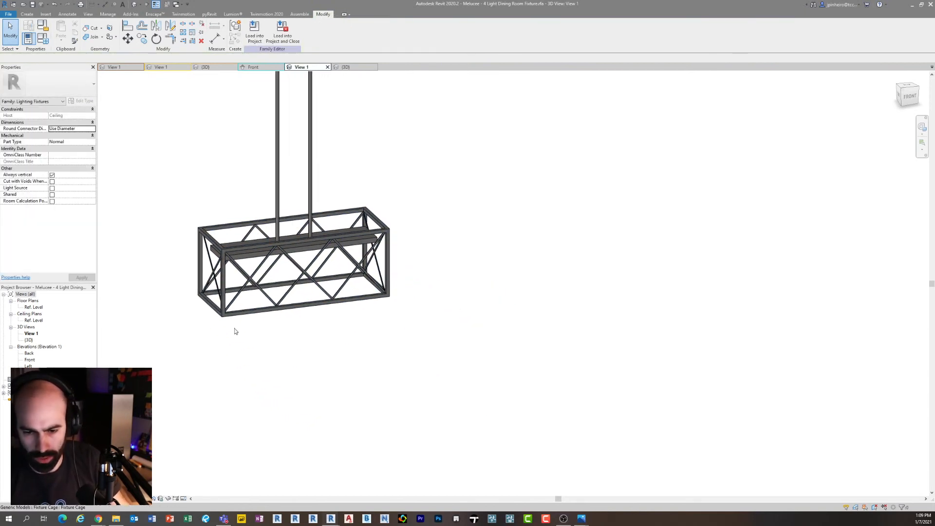
# Delete the Fixture Cage component surrounding the bulb plate
pyautogui.click(224, 317)
pyautogui.moveTo(294, 380); pyautogui.dragTo(309, 386, button='middle')
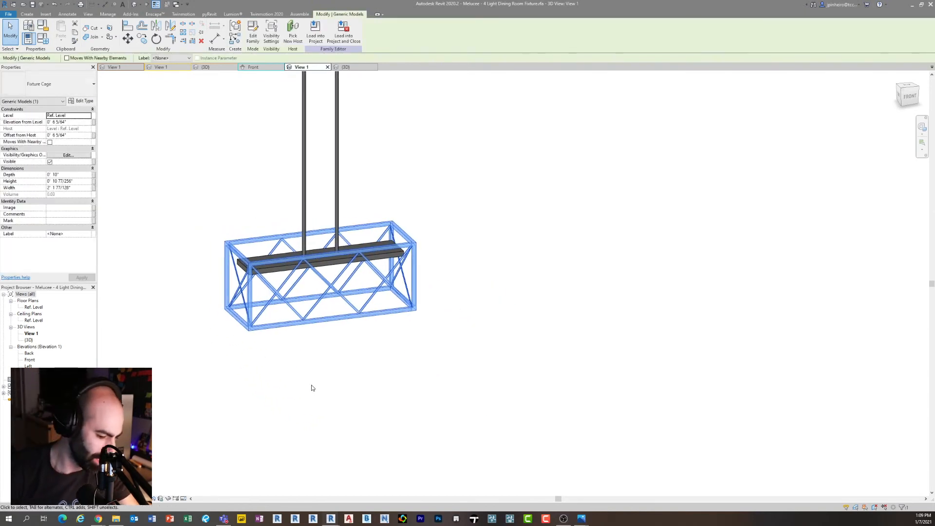
pyautogui.press('Delete')
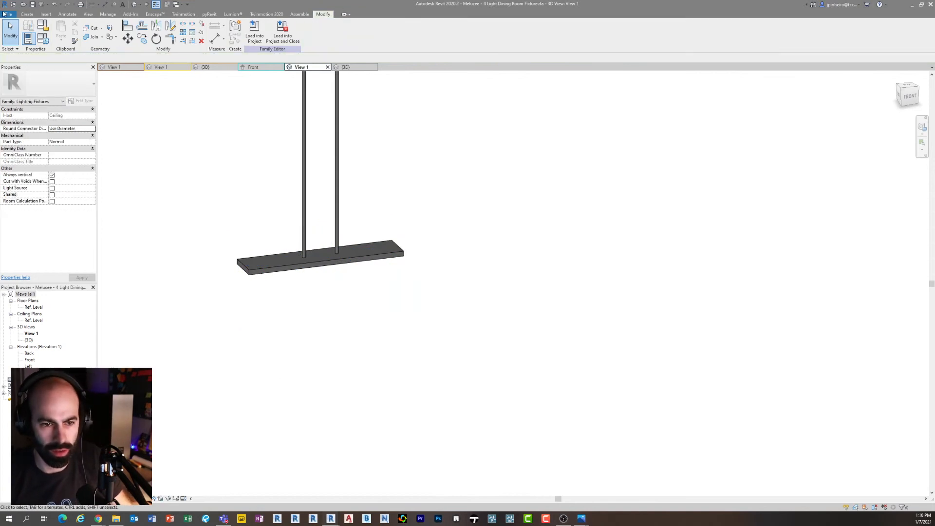
# Save the family as a new file named "Melucee - 4 Light Dining Room Fixture_Live.rfa" in the Dining Room Light Fixture folder
pyautogui.click(4, 13)
pyautogui.moveTo(48, 100)
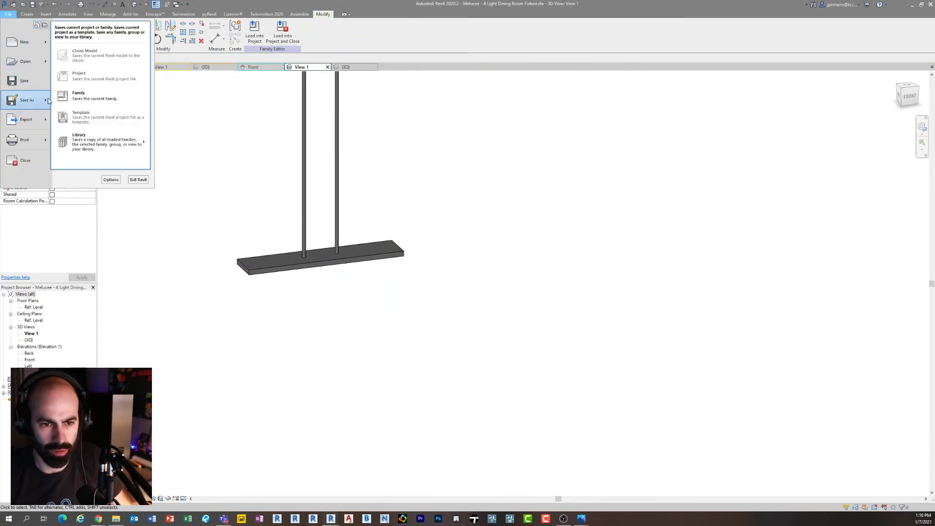
pyautogui.click(94, 69)
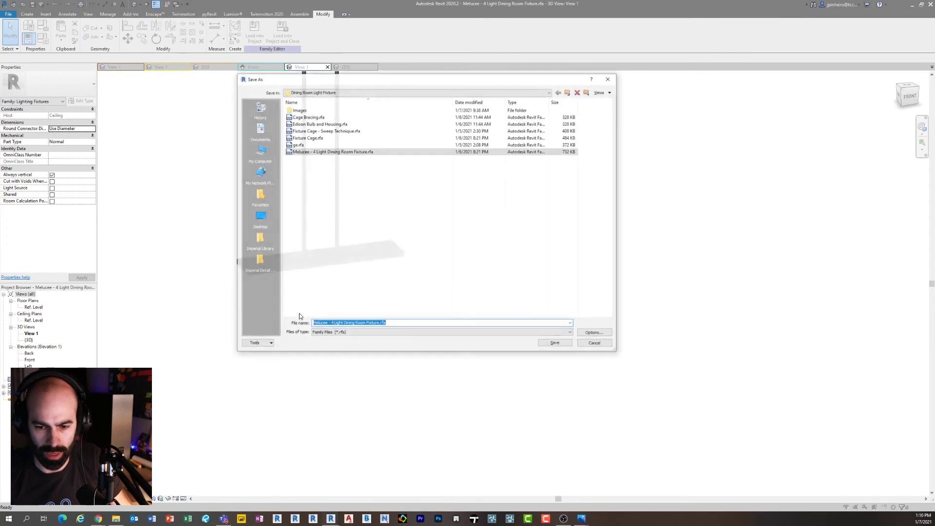
pyautogui.click(406, 323)
pyautogui.press('Left')
pyautogui.press('Left')
pyautogui.press('Left')
pyautogui.press('Left')
pyautogui.press('Left')
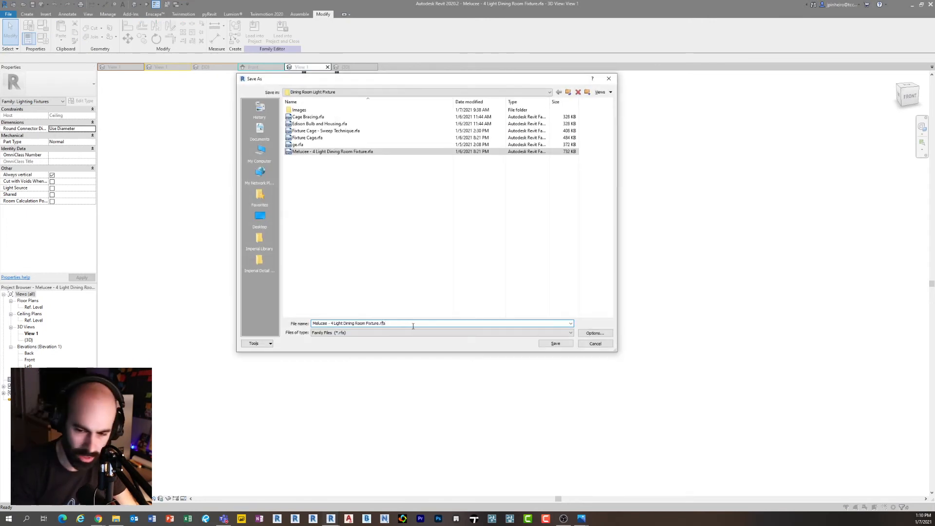
pyautogui.write('V2')
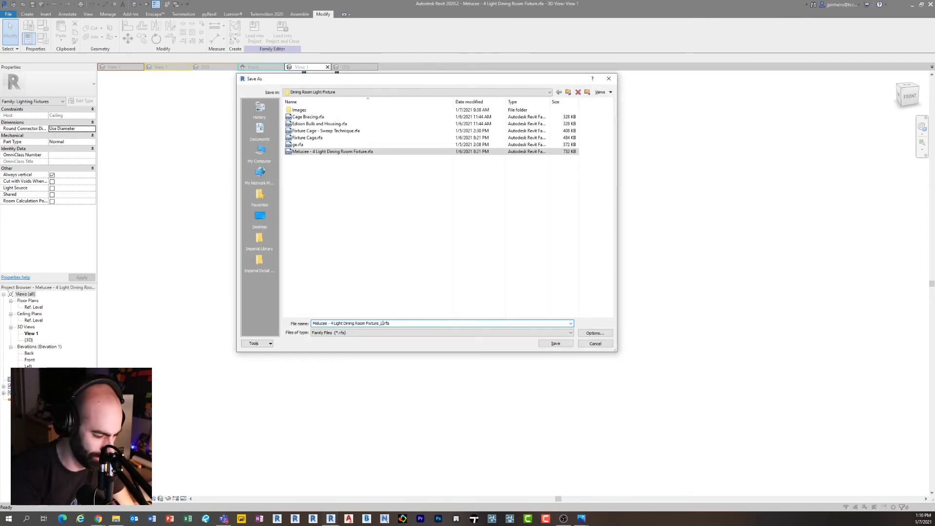
pyautogui.press('Return')
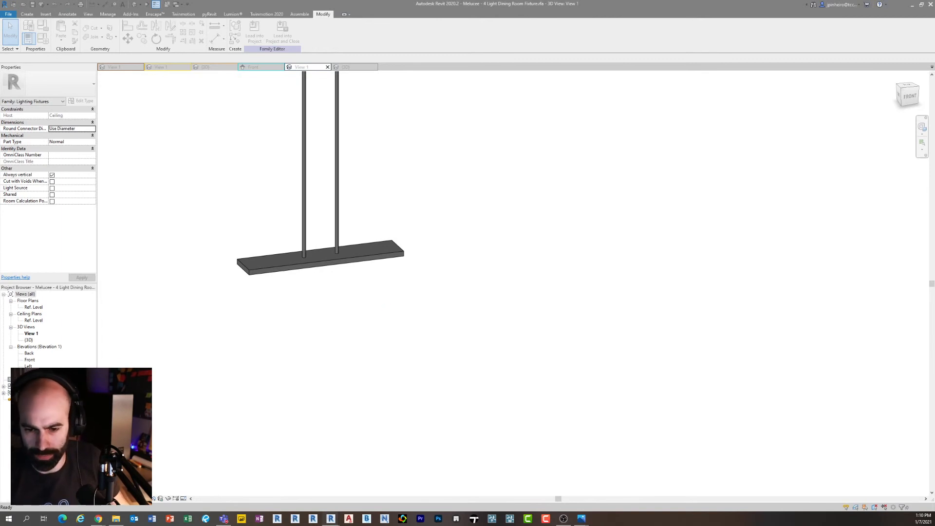
# Choose the Edison Bulb and Housing type for component placement in the Ref. Level floor plan
pyautogui.doubleClick(31, 308)
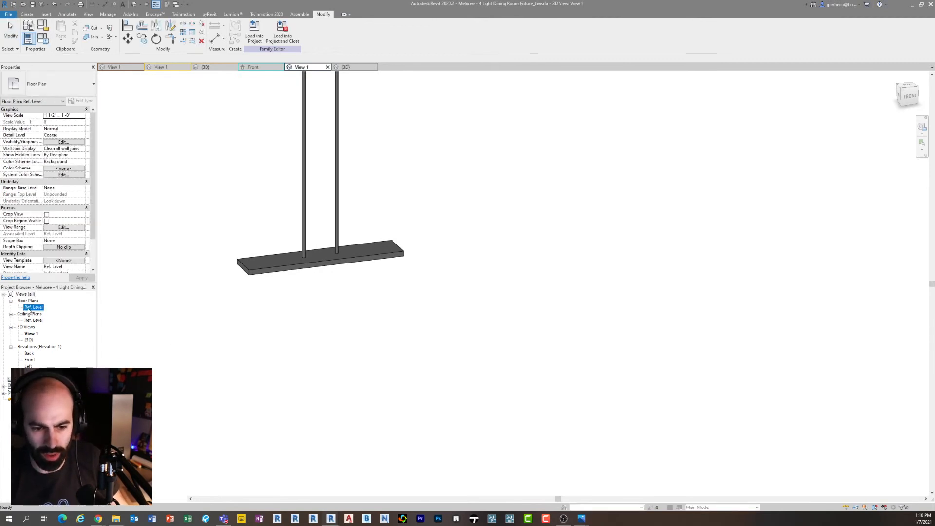
pyautogui.scroll(2, 497, 299)
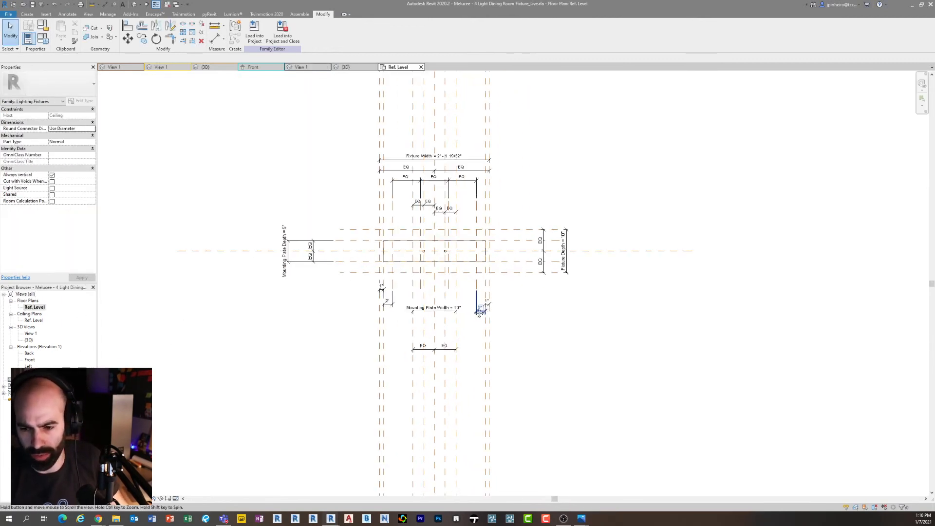
pyautogui.click(27, 14)
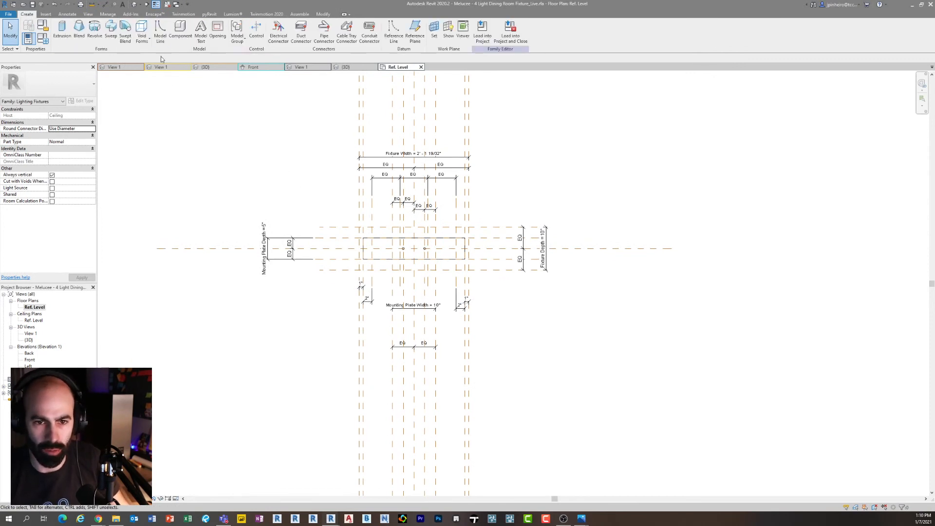
pyautogui.click(181, 29)
pyautogui.click(46, 87)
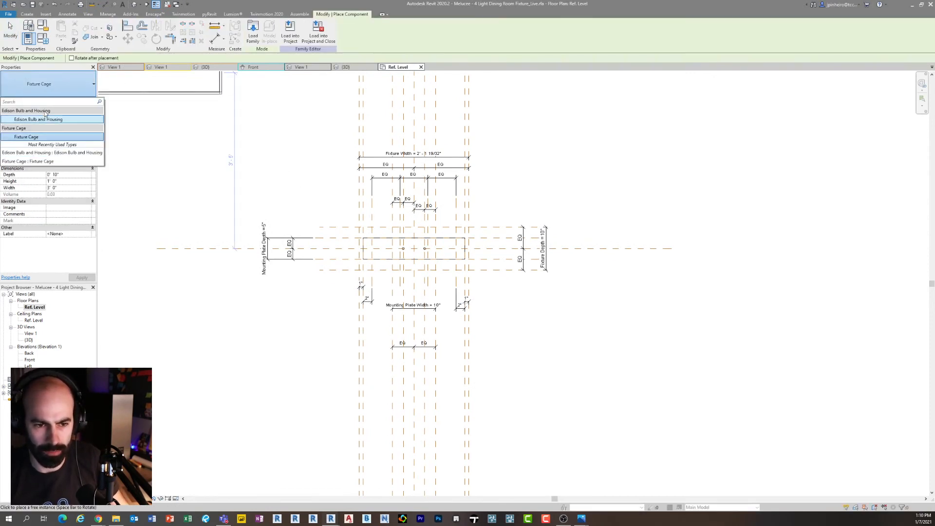
pyautogui.click(38, 120)
pyautogui.scroll(6, 390, 288)
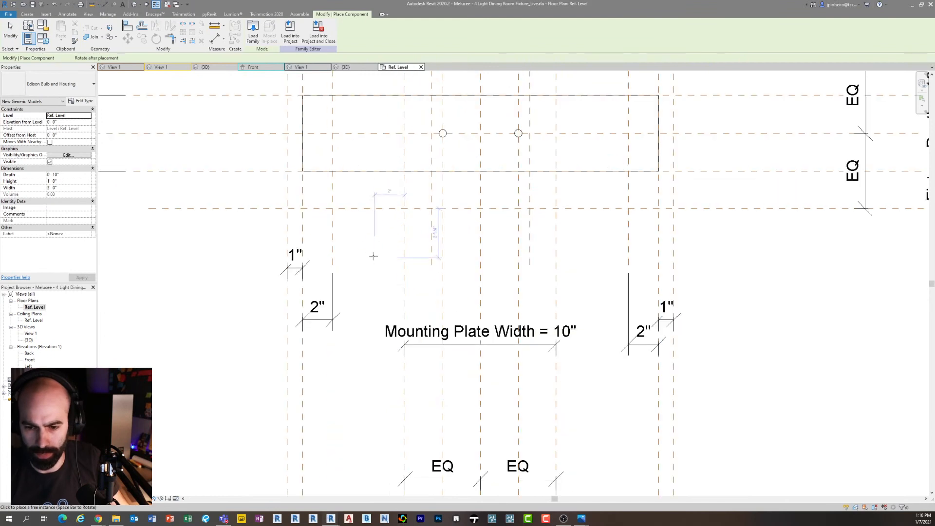
# Place one Edison Bulb and Housing component in the Ref. Level ceiling plan, outside the mounting plate outline
pyautogui.doubleClick(33, 320)
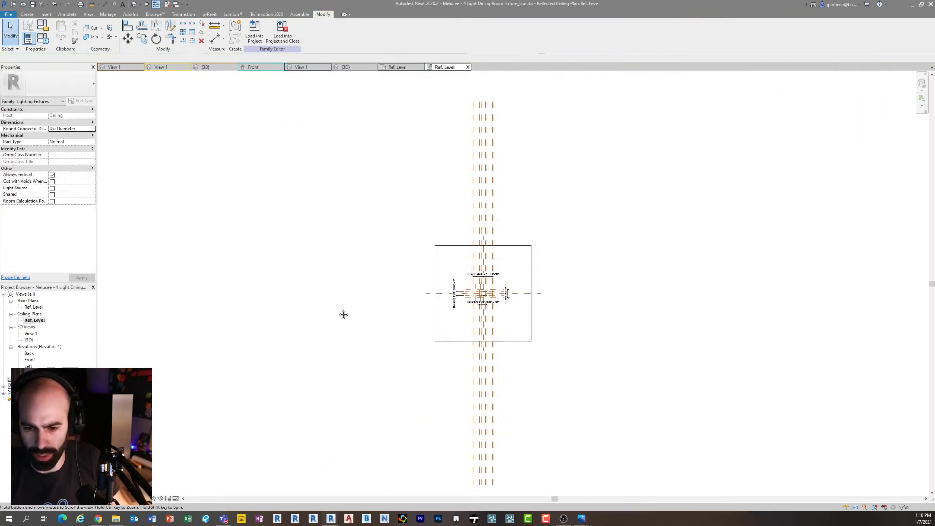
pyautogui.click(26, 14)
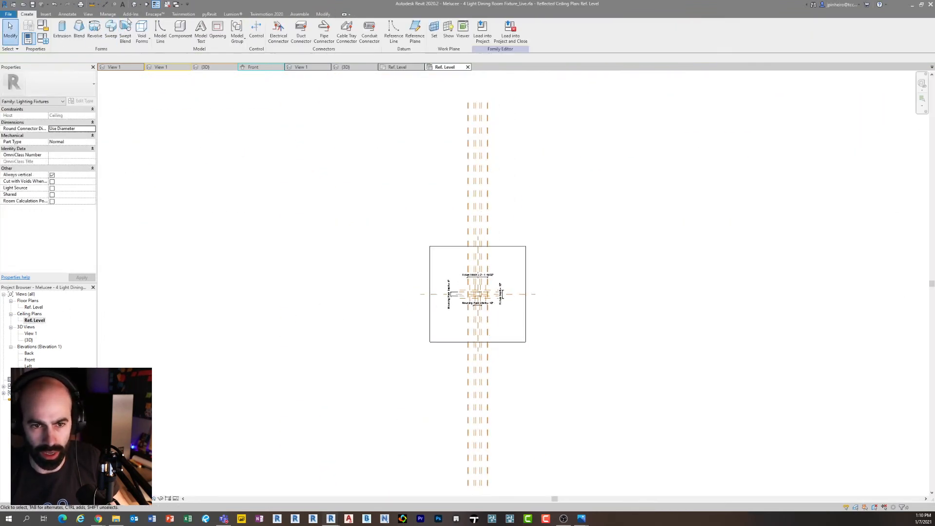
pyautogui.click(178, 30)
pyautogui.scroll(10, 476, 303)
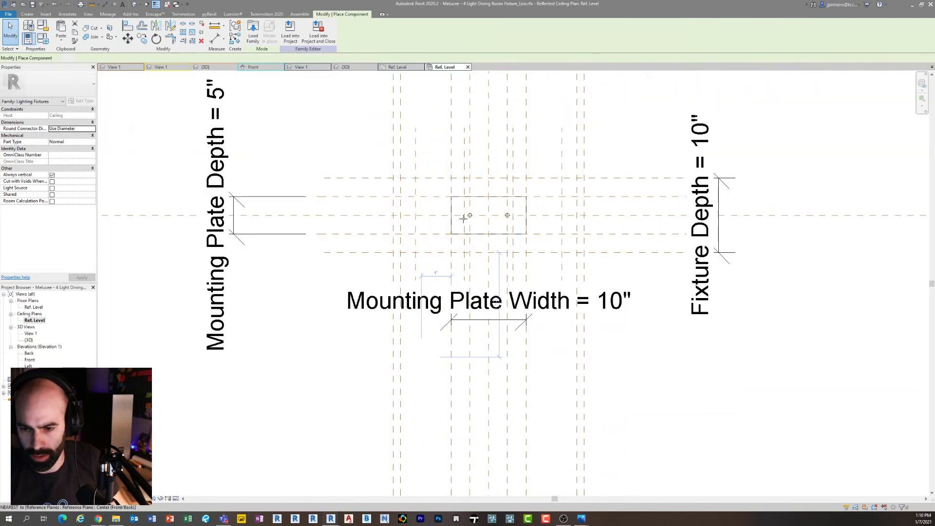
pyautogui.moveTo(441, 244); pyautogui.dragTo(364, 263, button='middle')
pyautogui.scroll(-1, 389, 293)
pyautogui.moveTo(389, 293); pyautogui.dragTo(405, 193, button='middle')
pyautogui.scroll(2, 376, 242)
pyautogui.scroll(-1, 404, 193)
pyautogui.click(382, 337)
pyautogui.press('Escape')
pyautogui.press('Escape')
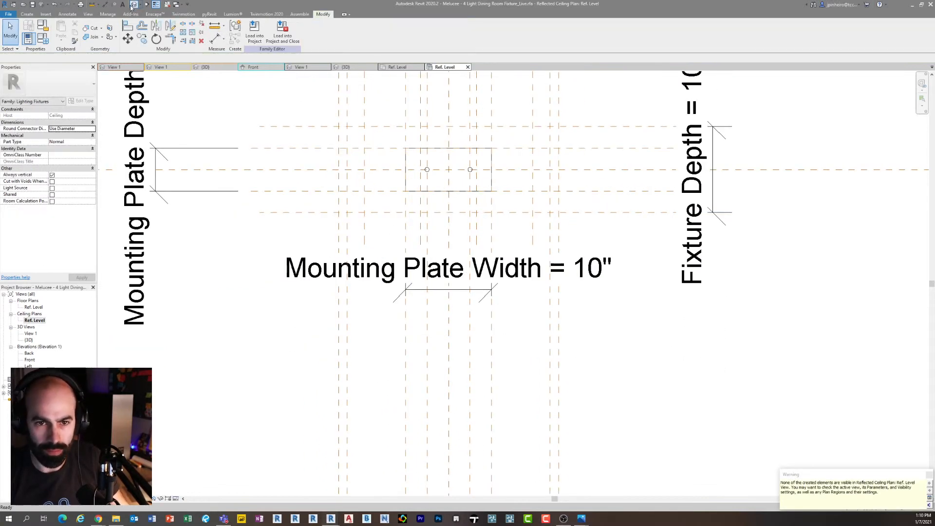
# In the 3D view, move the placed Edison bulb so it sits beside one end of the bulb plate
pyautogui.click(134, 4)
pyautogui.keyDown('shift'); pyautogui.moveTo(491, 341); pyautogui.dragTo(421, 339, button='middle'); pyautogui.keyUp('shift')
pyautogui.scroll(3, 493, 322)
pyautogui.click(492, 328)
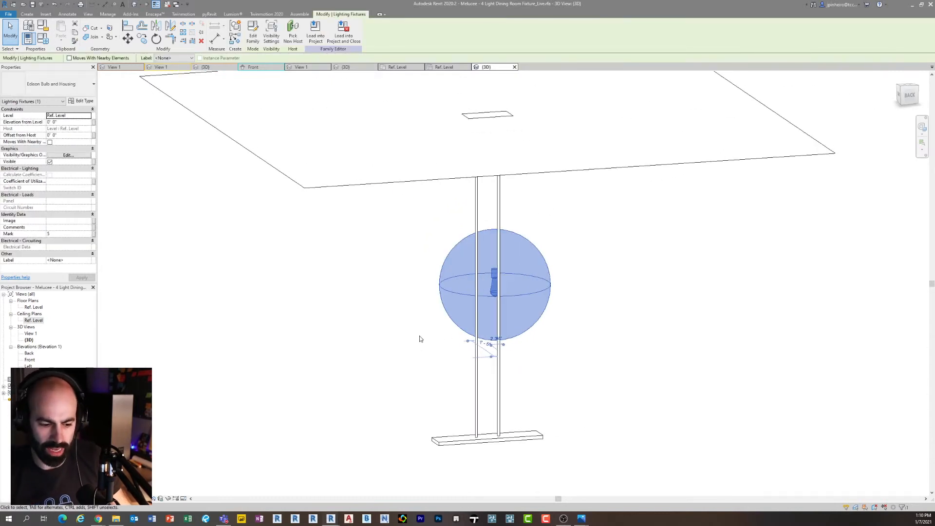
pyautogui.keyDown('shift'); pyautogui.moveTo(422, 281); pyautogui.dragTo(436, 308, button='middle'); pyautogui.keyUp('shift')
pyautogui.click(436, 308)
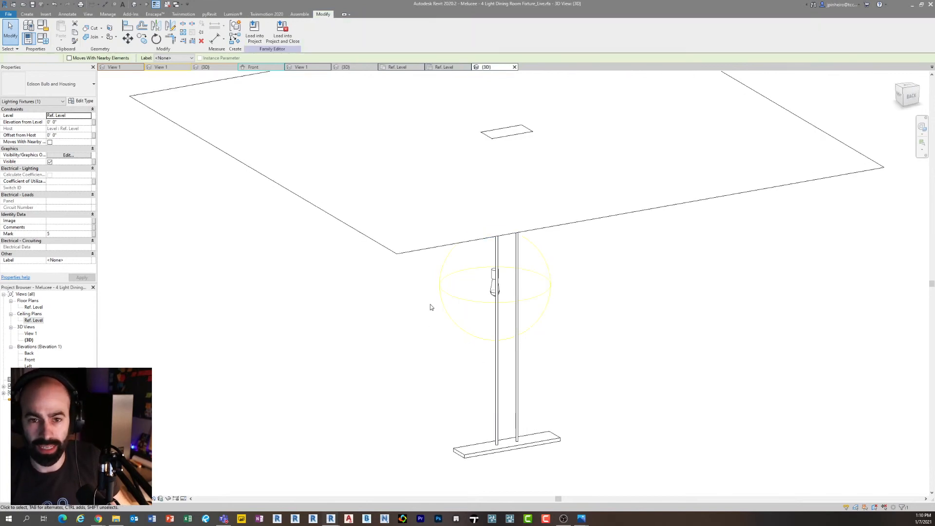
pyautogui.scroll(-1, 412, 288)
pyautogui.moveTo(460, 303); pyautogui.dragTo(406, 443)
pyautogui.click(366, 369)
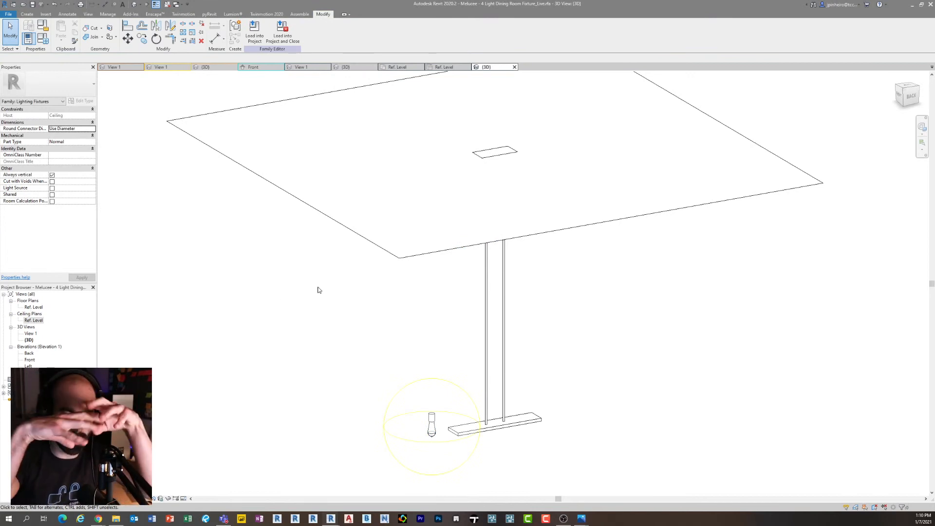
# Examine the placed bulb in 3D and check the family's category and parameter settings
pyautogui.click(432, 420)
pyautogui.scroll(3, 435, 423)
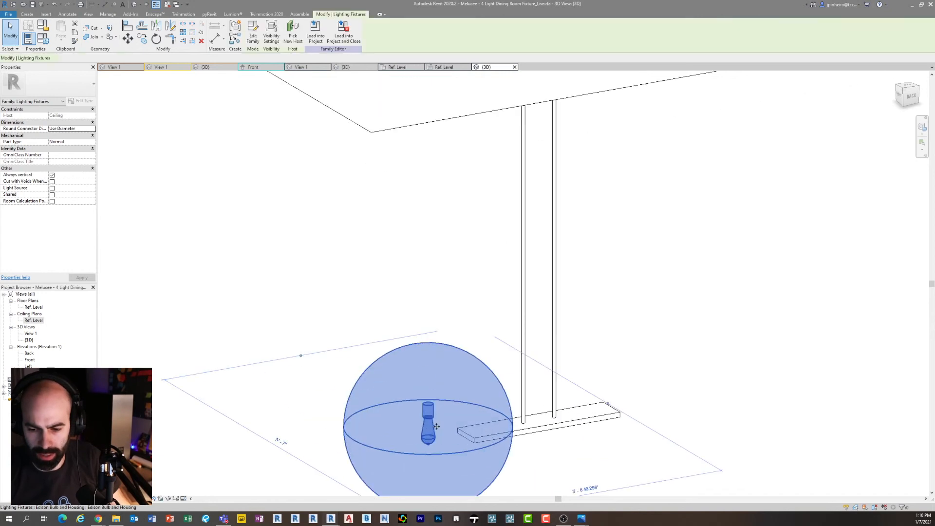
pyautogui.scroll(-2, 417, 387)
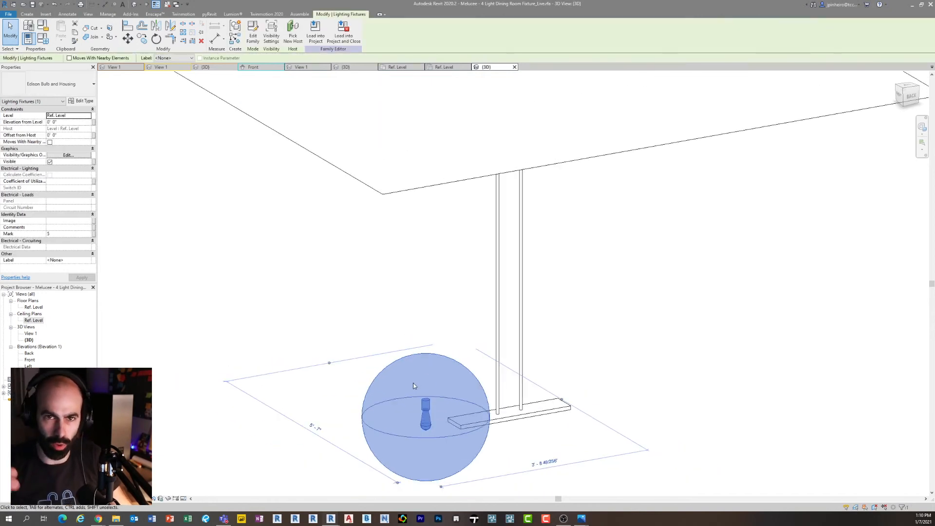
pyautogui.click(342, 313)
pyautogui.scroll(-2, 343, 310)
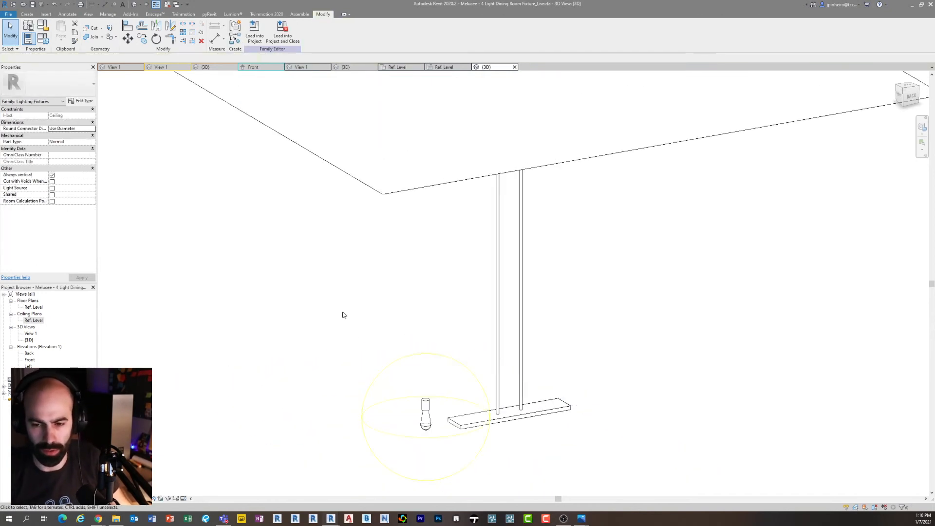
pyautogui.moveTo(350, 182); pyautogui.dragTo(353, 204, button='middle')
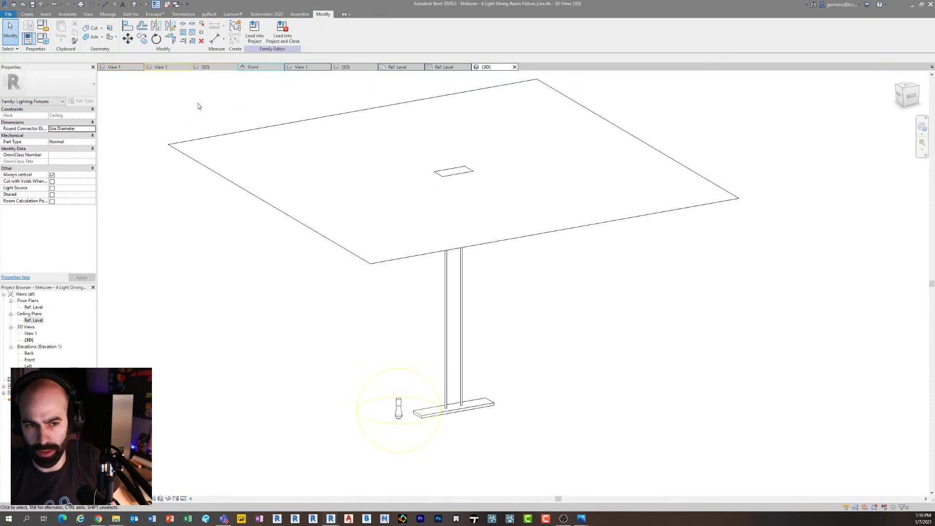
pyautogui.click(49, 29)
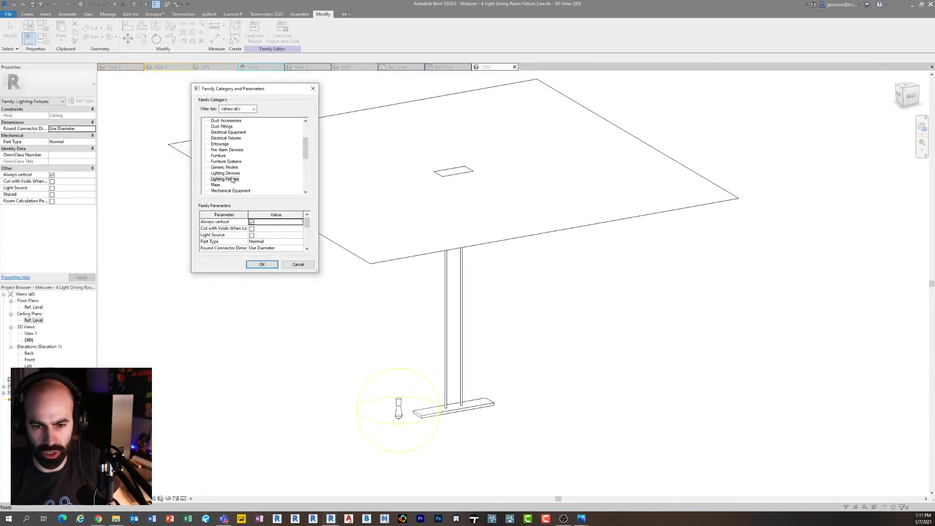
pyautogui.click(277, 267)
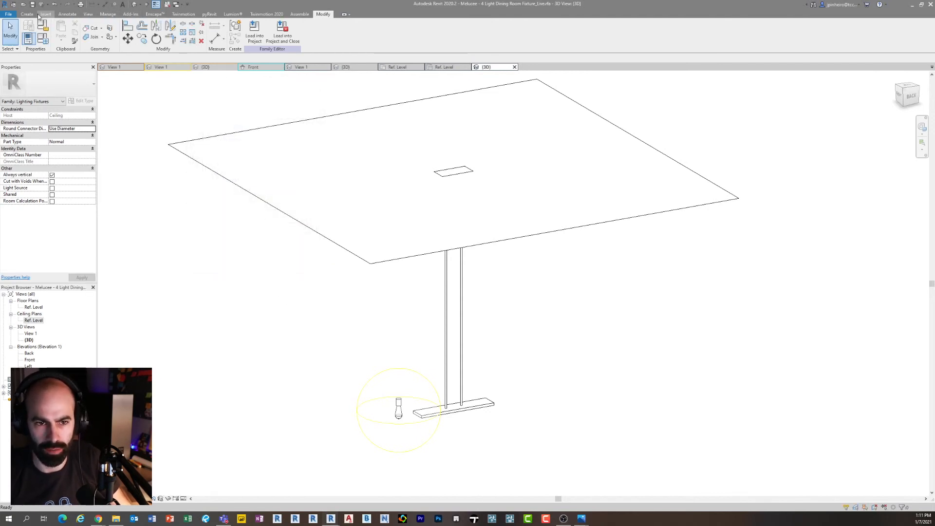
pyautogui.click(27, 15)
pyautogui.click(278, 32)
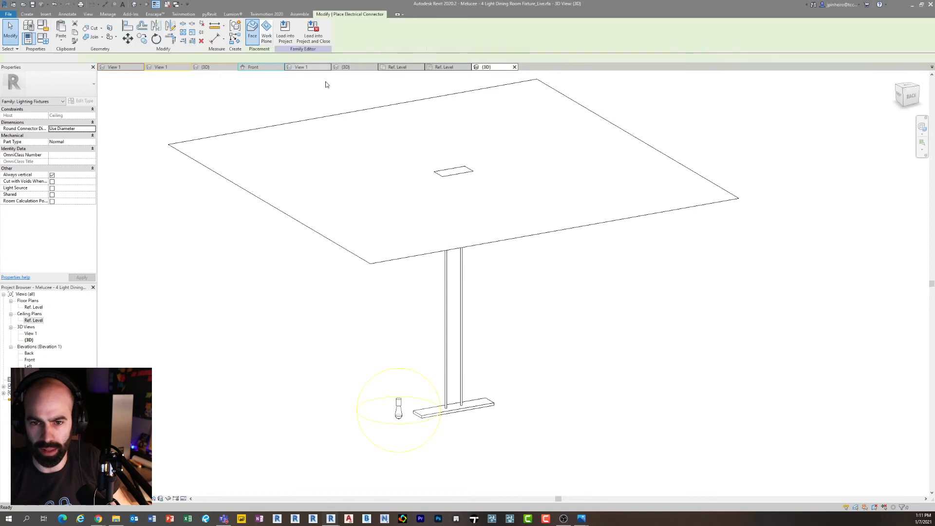
pyautogui.doubleClick(34, 308)
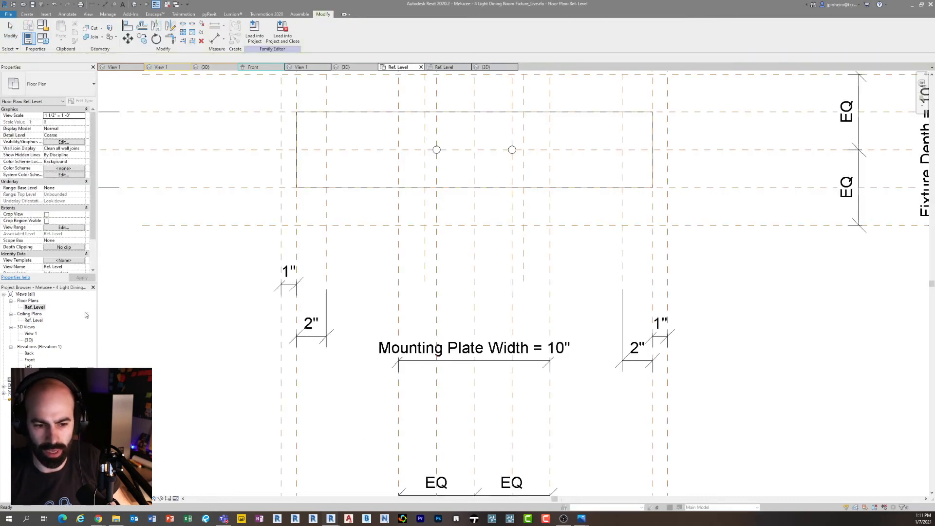
pyautogui.click(26, 15)
pyautogui.click(278, 32)
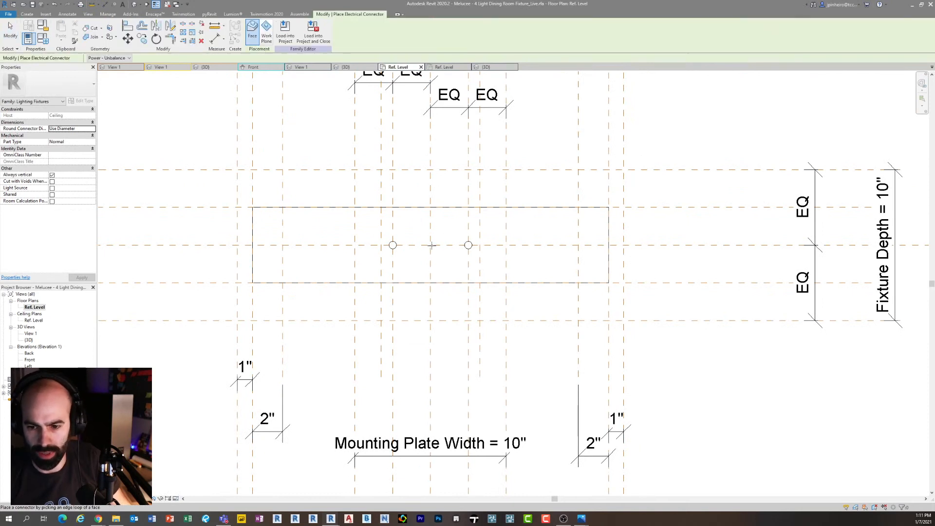
pyautogui.press('Escape')
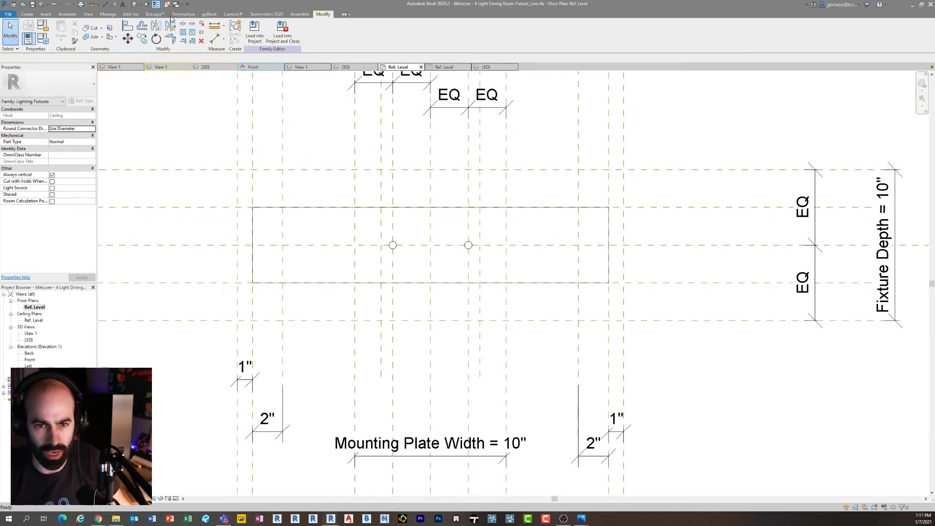
# Inspect the placed bulb in 3D, then open the Front elevation
pyautogui.click(135, 4)
pyautogui.scroll(5, 418, 410)
pyautogui.click(444, 429)
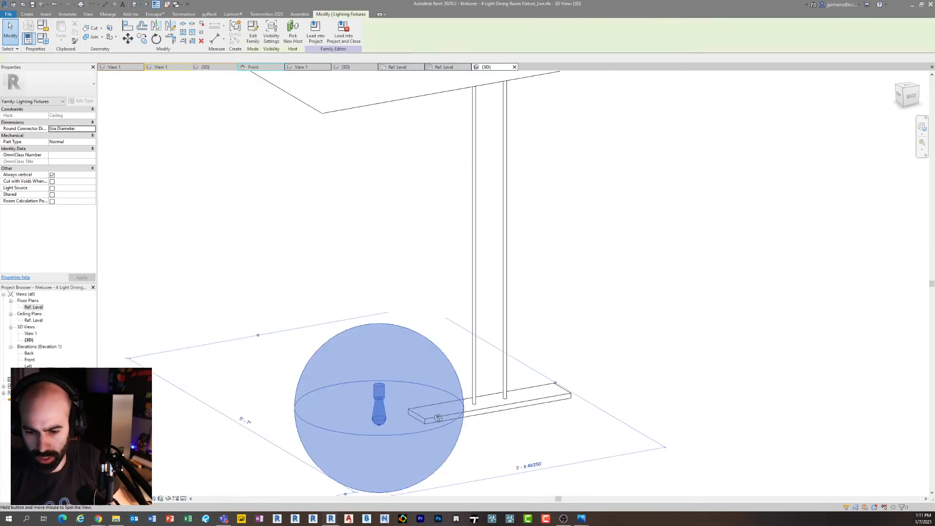
pyautogui.scroll(-5, 351, 349)
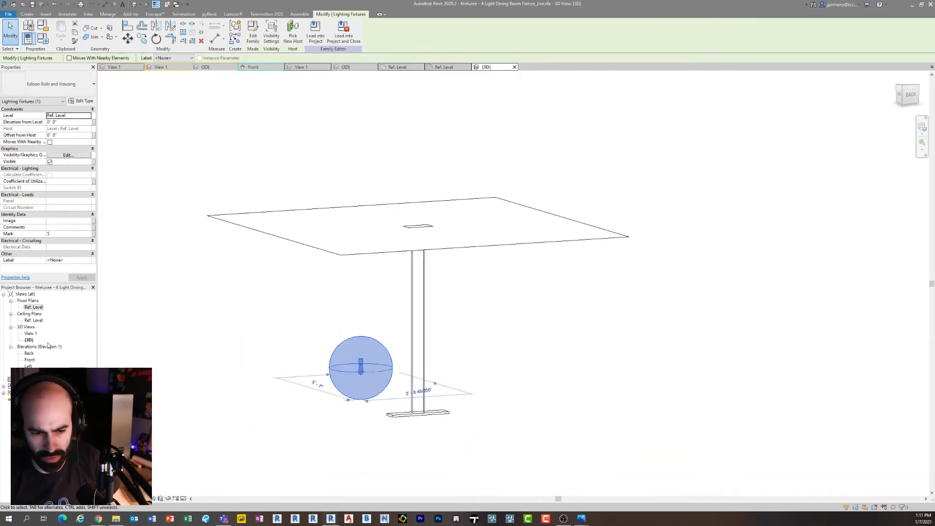
pyautogui.doubleClick(35, 308)
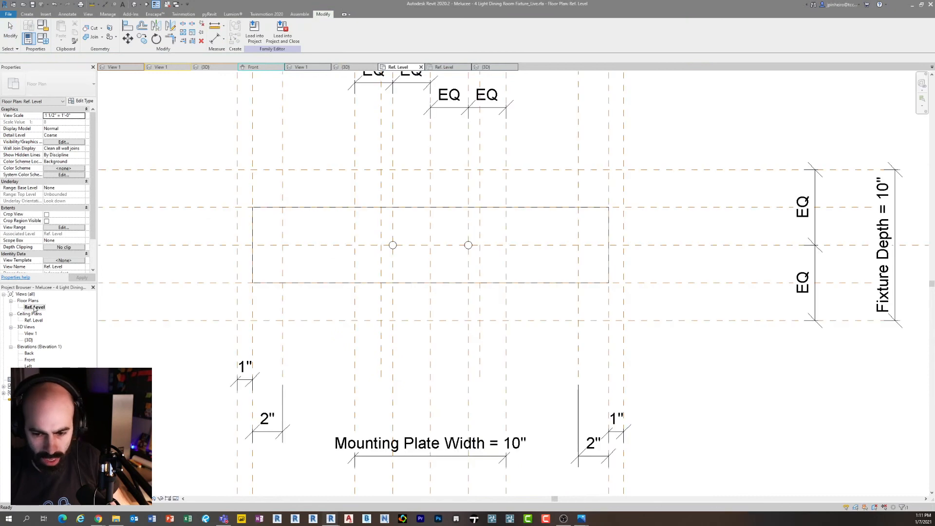
pyautogui.scroll(-1, 316, 333)
pyautogui.doubleClick(29, 359)
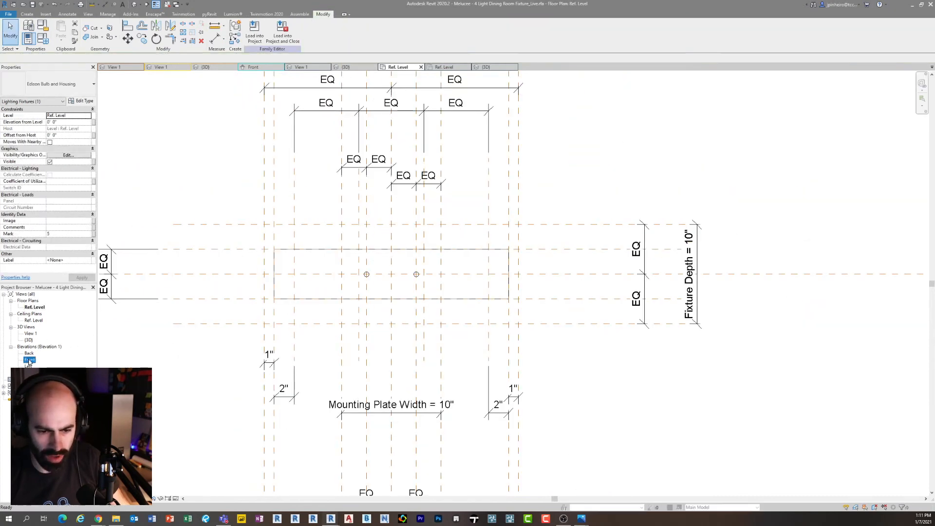
# Align the Edison bulb's centre with the vertical reference plane just left of the two stems and lock it
pyautogui.click(448, 333)
pyautogui.scroll(4, 480, 335)
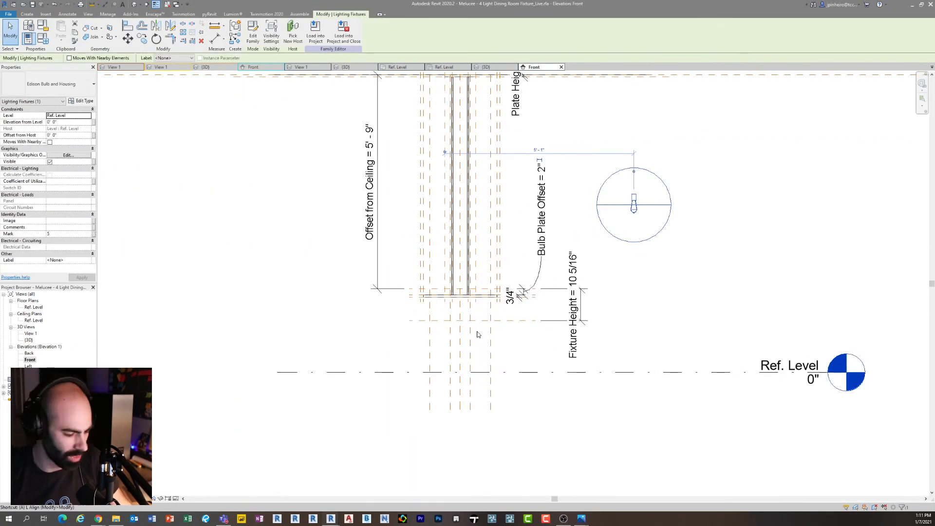
pyautogui.press('a')
pyautogui.press('l')
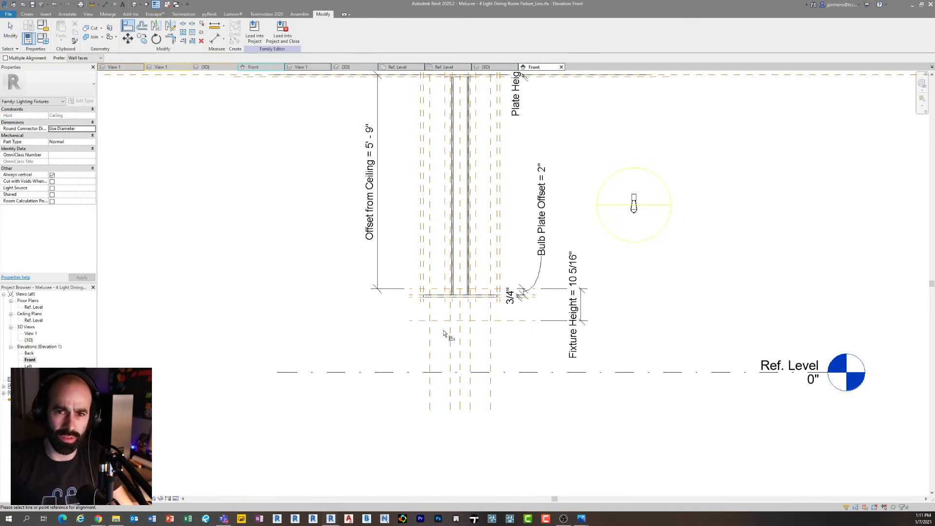
pyautogui.scroll(7, 593, 202)
pyautogui.scroll(-5, 650, 200)
pyautogui.scroll(1, 417, 292)
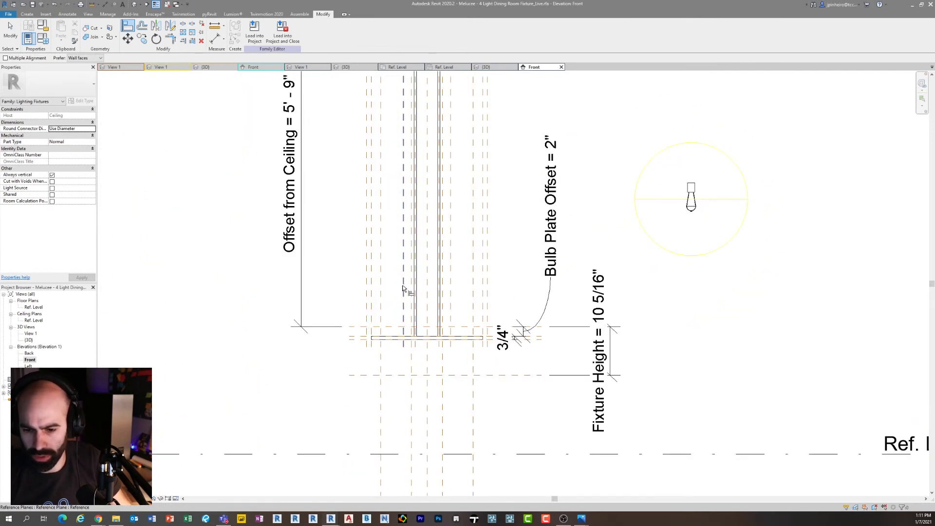
pyautogui.moveTo(415, 343); pyautogui.dragTo(399, 311, button='middle')
pyautogui.scroll(2, 399, 312)
pyautogui.click(380, 318)
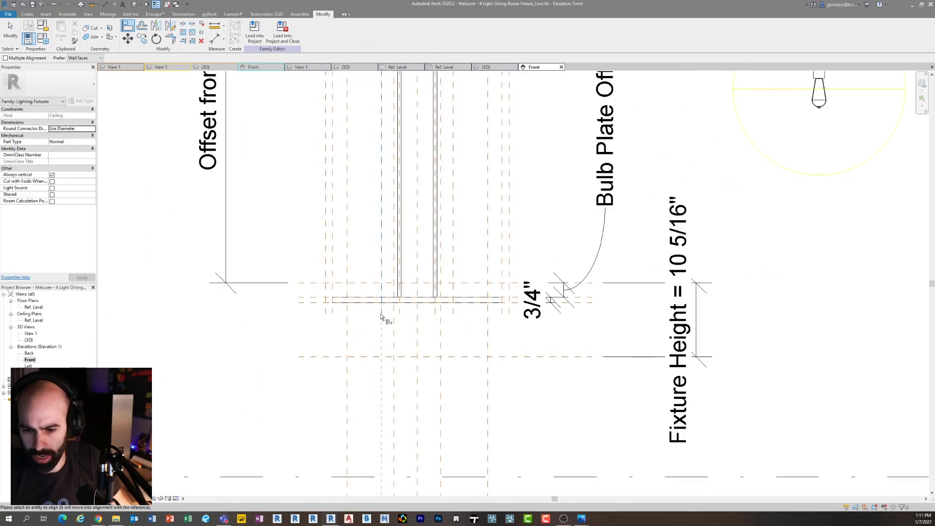
pyautogui.scroll(-2, 381, 312)
pyautogui.moveTo(627, 179); pyautogui.dragTo(603, 201, button='middle')
pyautogui.click(646, 192)
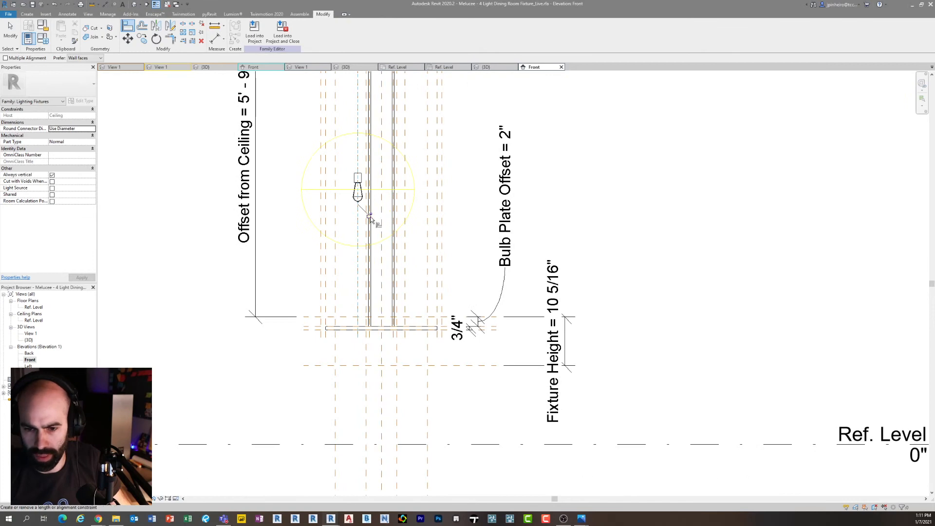
# Align the top of the bulb housing with the underside of the bulb plate and lock it
pyautogui.scroll(3, 356, 325)
pyautogui.click(348, 330)
pyautogui.scroll(-1, 362, 171)
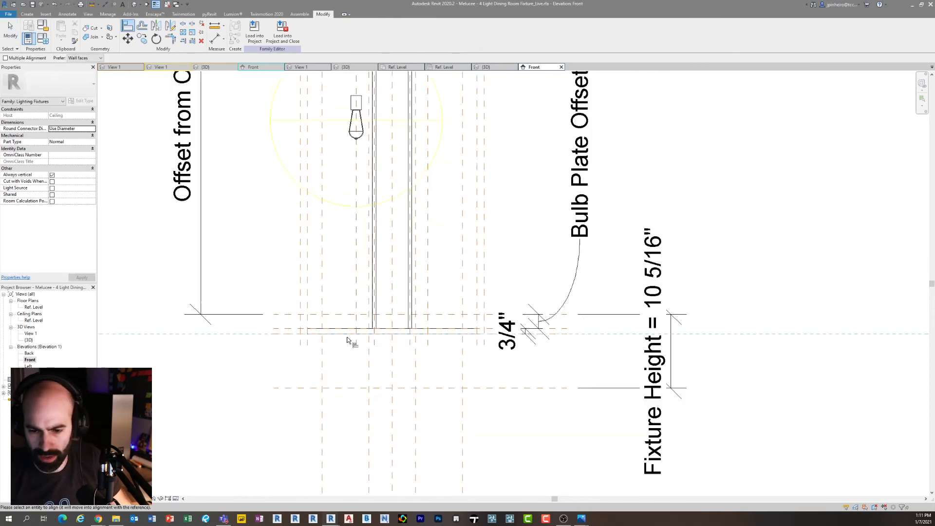
pyautogui.scroll(1, 349, 149)
pyautogui.click(347, 146)
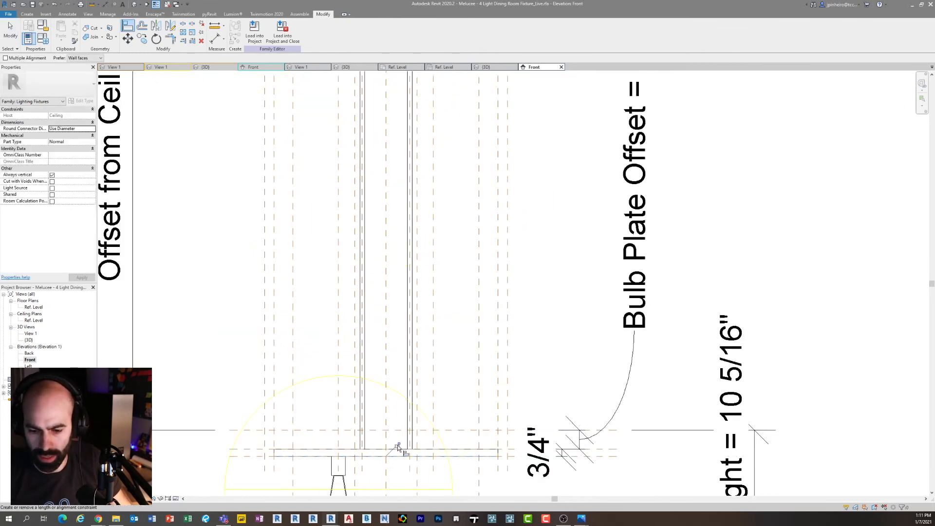
pyautogui.scroll(-4, 398, 447)
pyautogui.press('Escape')
# Copy the Edison bulb horizontally to the Bulb 4 reference plane near the right end of the bulb plate
pyautogui.scroll(4, 364, 336)
pyautogui.click(365, 380)
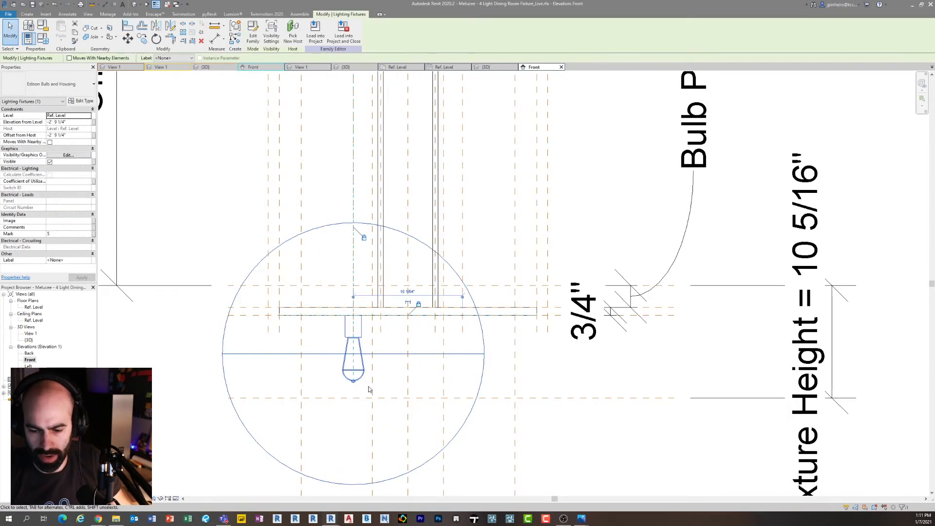
pyautogui.press('c')
pyautogui.press('o')
pyautogui.scroll(2, 390, 290)
pyautogui.click(340, 299)
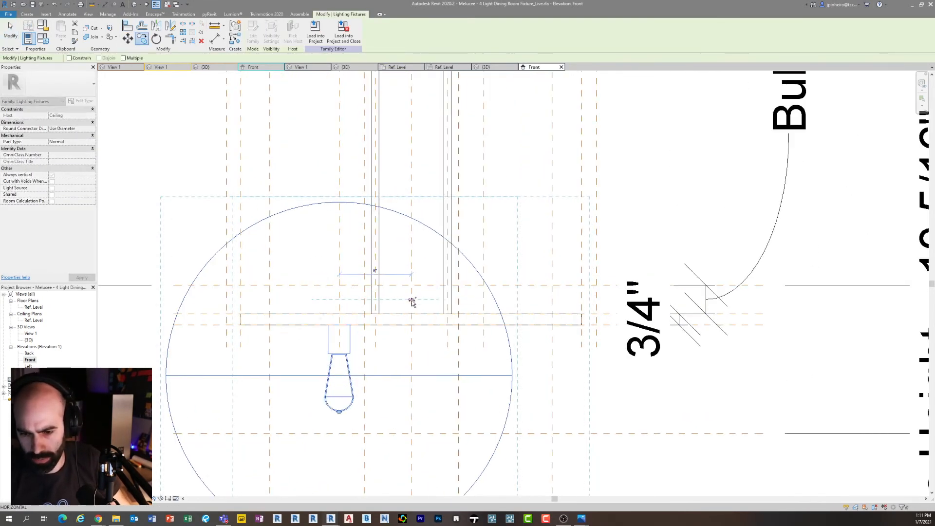
pyautogui.scroll(-3, 468, 304)
pyautogui.scroll(4, 449, 307)
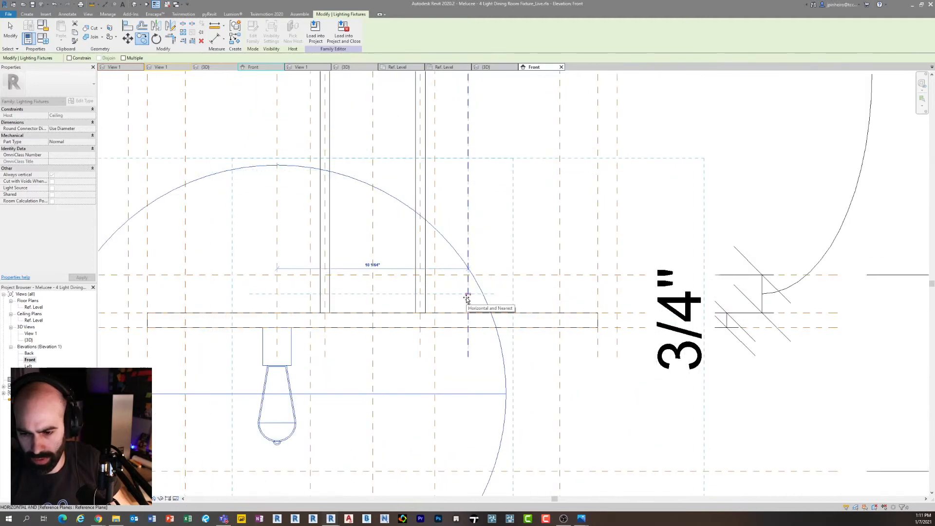
pyautogui.click(563, 299)
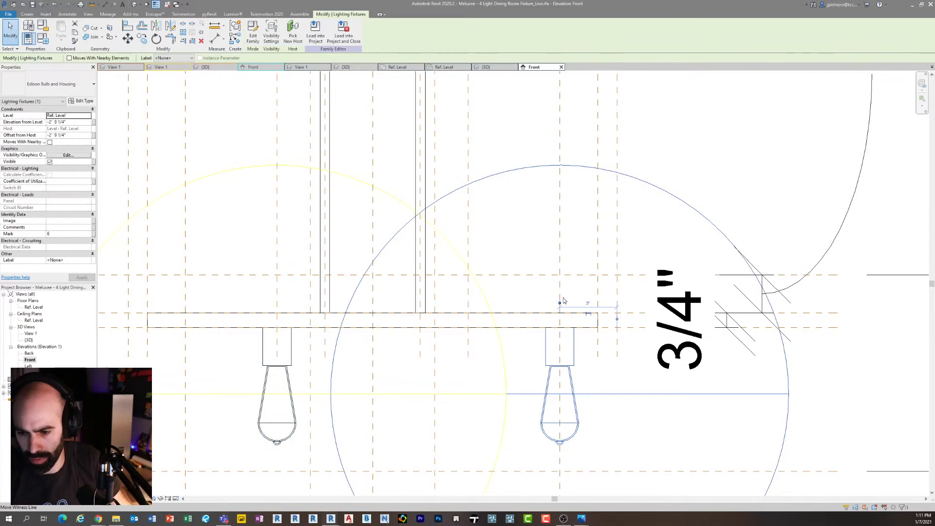
# Align and lock the copied bulb to the Bulb 4 reference plane and the underside of the bulb plate
pyautogui.scroll(-1, 559, 333)
pyautogui.moveTo(545, 339); pyautogui.dragTo(452, 298, button='middle')
pyautogui.moveTo(479, 298); pyautogui.dragTo(492, 356)
pyautogui.hotkey('ctrl', 'z')
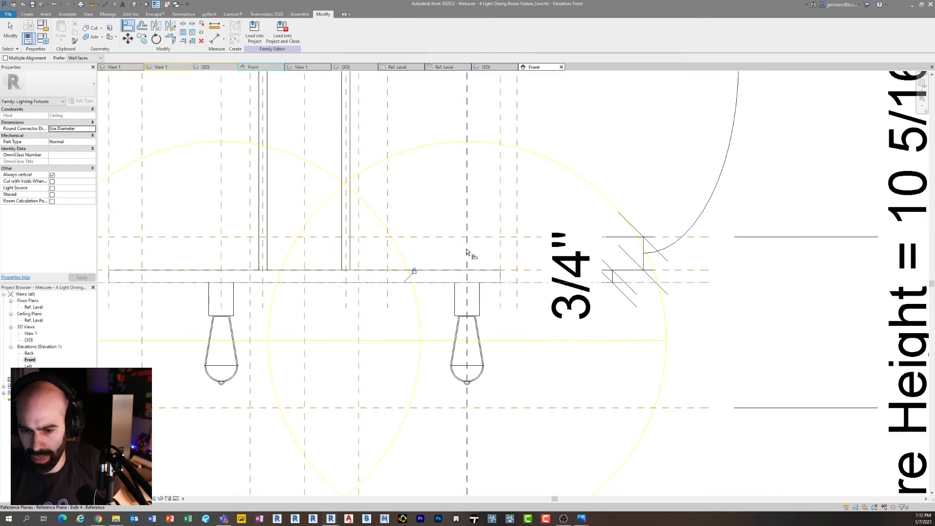
pyautogui.press('Escape')
pyautogui.scroll(-3, 438, 331)
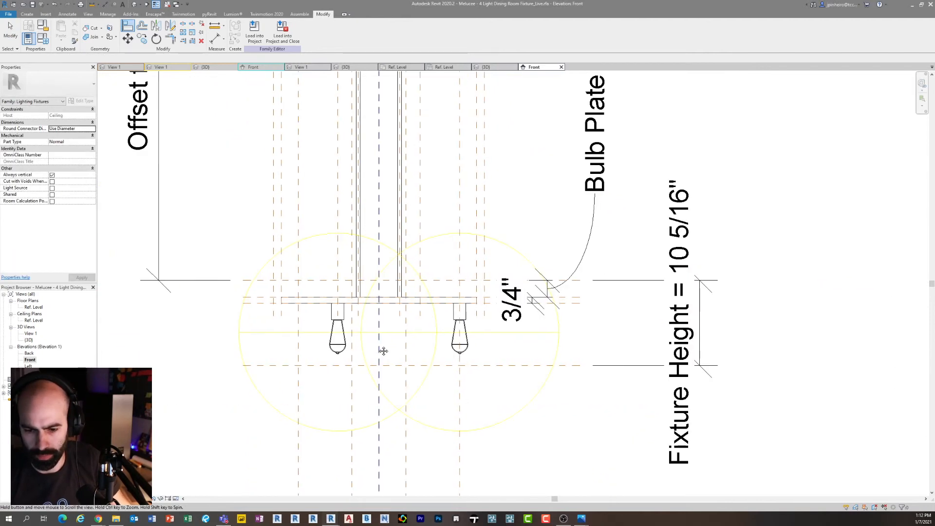
# Examine the reference planes and equality dimensions in the Ref. Level floor plan to identify the Bulb 2 plane
pyautogui.scroll(-3, 399, 341)
pyautogui.scroll(5, 384, 379)
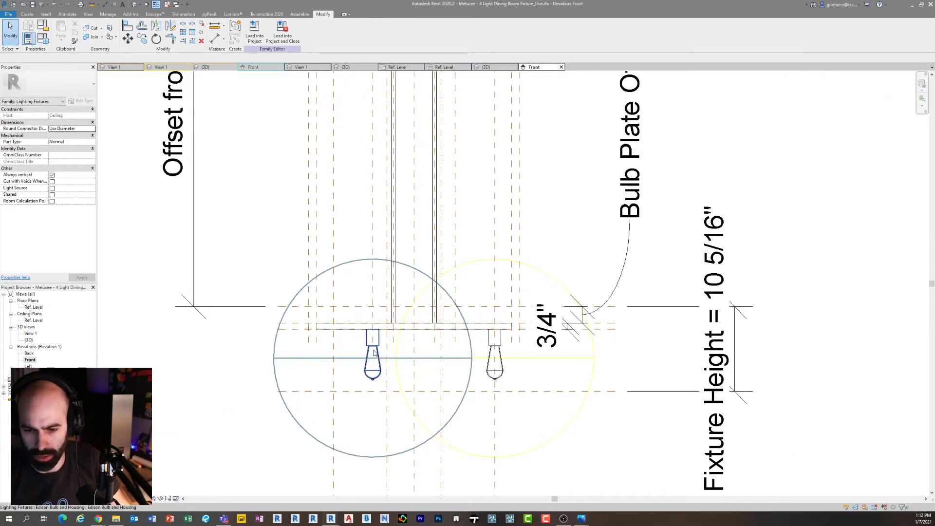
pyautogui.doubleClick(33, 307)
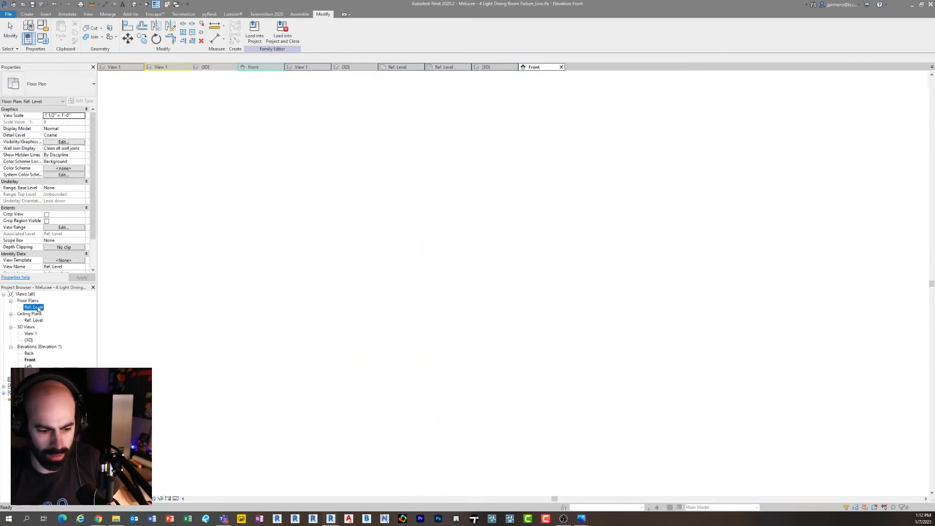
pyautogui.moveTo(286, 356); pyautogui.dragTo(279, 353, button='middle')
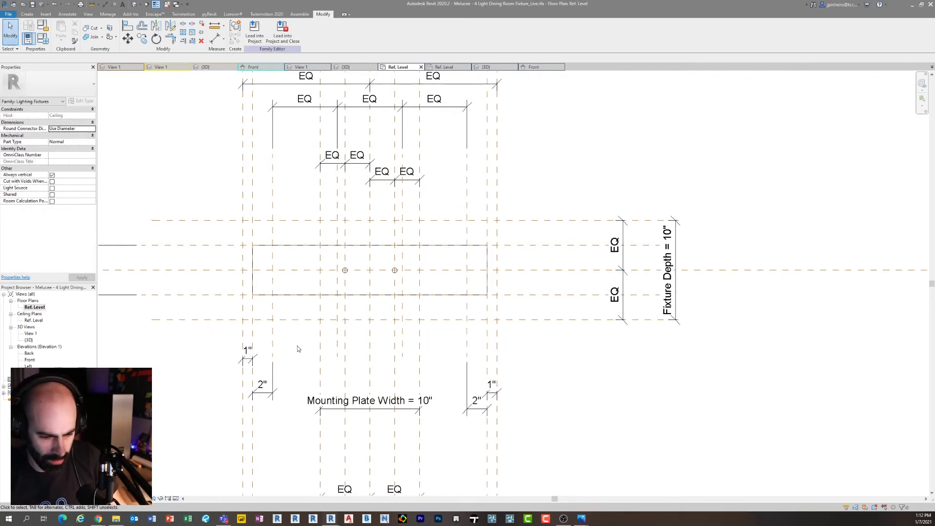
pyautogui.moveTo(358, 344); pyautogui.dragTo(309, 338, button='middle')
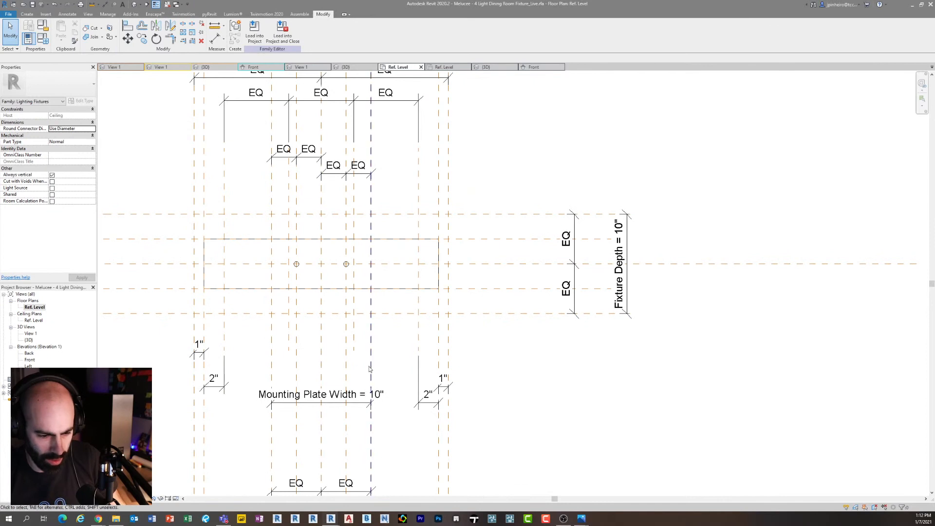
pyautogui.moveTo(371, 369); pyautogui.dragTo(373, 357, button='middle')
pyautogui.scroll(4, 347, 360)
pyautogui.scroll(-5, 333, 363)
pyautogui.scroll(-2, 360, 411)
pyautogui.moveTo(362, 249); pyautogui.dragTo(359, 277, button='middle')
pyautogui.scroll(5, 359, 276)
pyautogui.moveTo(335, 227); pyautogui.dragTo(364, 267, button='middle')
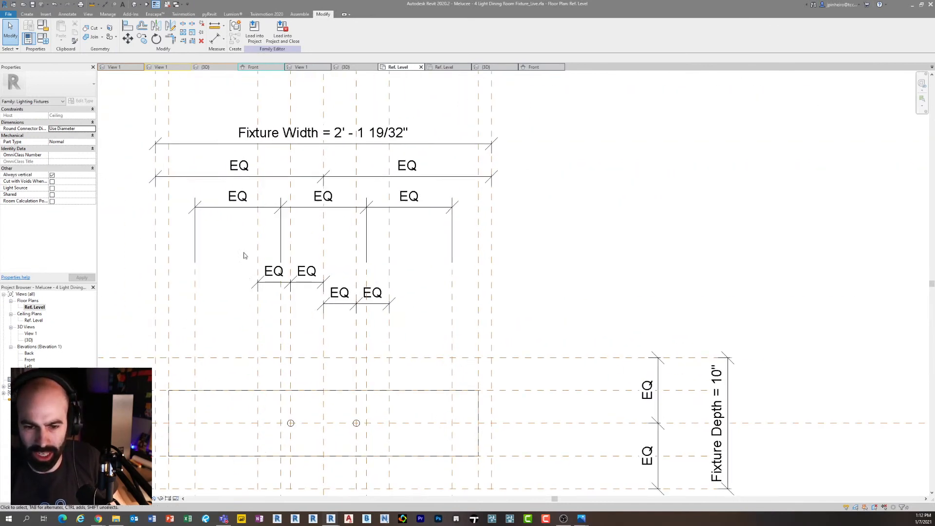
pyautogui.click(284, 314)
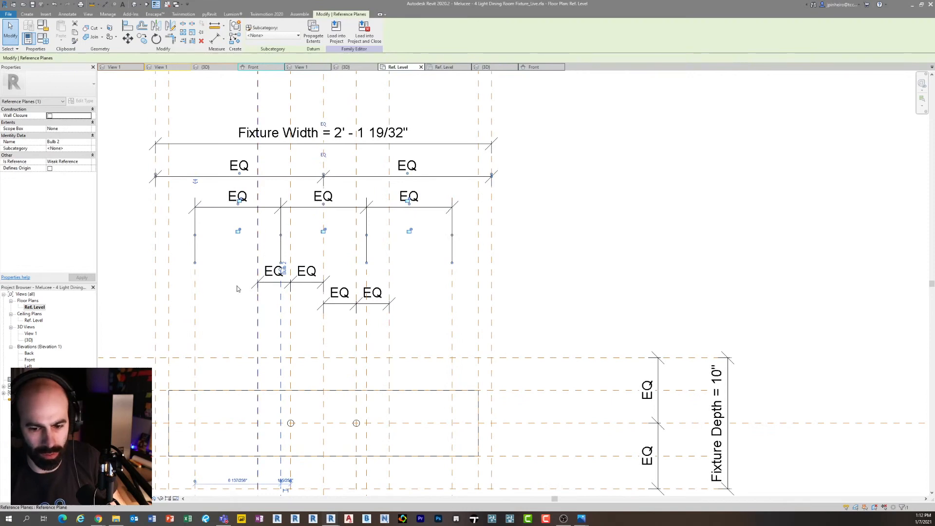
pyautogui.moveTo(248, 382); pyautogui.dragTo(281, 299, button='middle')
pyautogui.scroll(-3, 303, 329)
pyautogui.scroll(2, 323, 418)
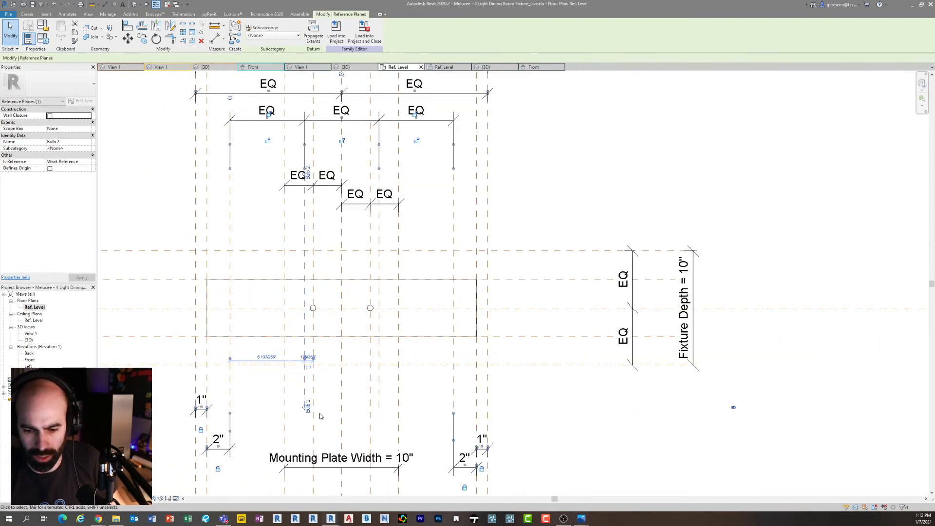
pyautogui.scroll(2, 322, 417)
# In the Front elevation, realign the first bulb's centre with the Bulb 2 reference plane
pyautogui.doubleClick(29, 359)
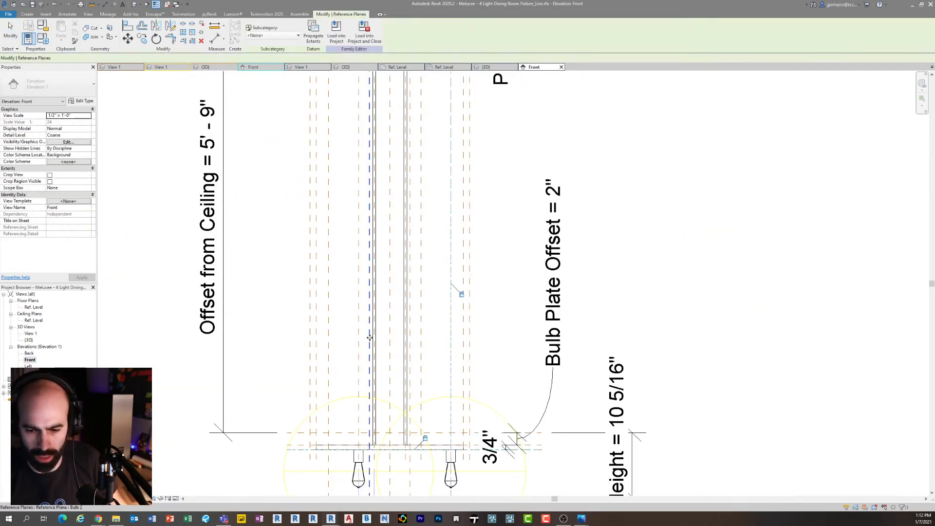
pyautogui.scroll(2, 379, 375)
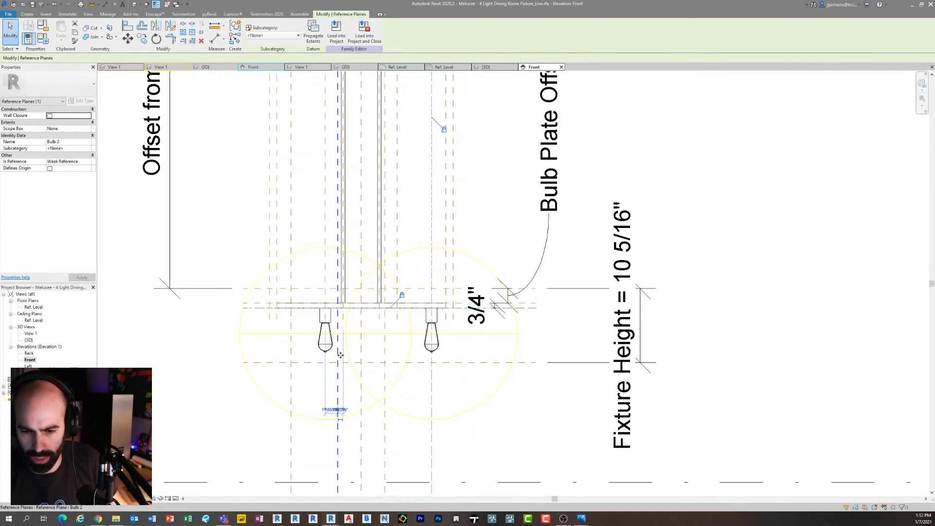
pyautogui.moveTo(358, 457); pyautogui.dragTo(349, 312, button='middle')
pyautogui.scroll(-1, 349, 312)
pyautogui.scroll(1, 331, 404)
pyautogui.scroll(1, 332, 404)
pyautogui.scroll(-2, 358, 293)
pyautogui.moveTo(351, 165); pyautogui.dragTo(347, 252, button='middle')
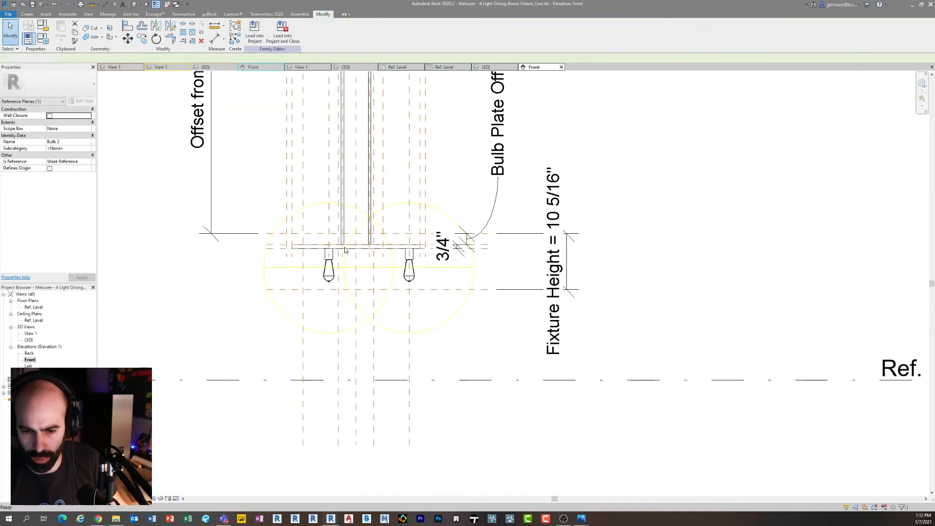
pyautogui.scroll(3, 343, 254)
pyautogui.press('Escape')
pyautogui.press('a')
pyautogui.click(318, 254)
pyautogui.scroll(1, 318, 253)
pyautogui.press('a')
pyautogui.press('l')
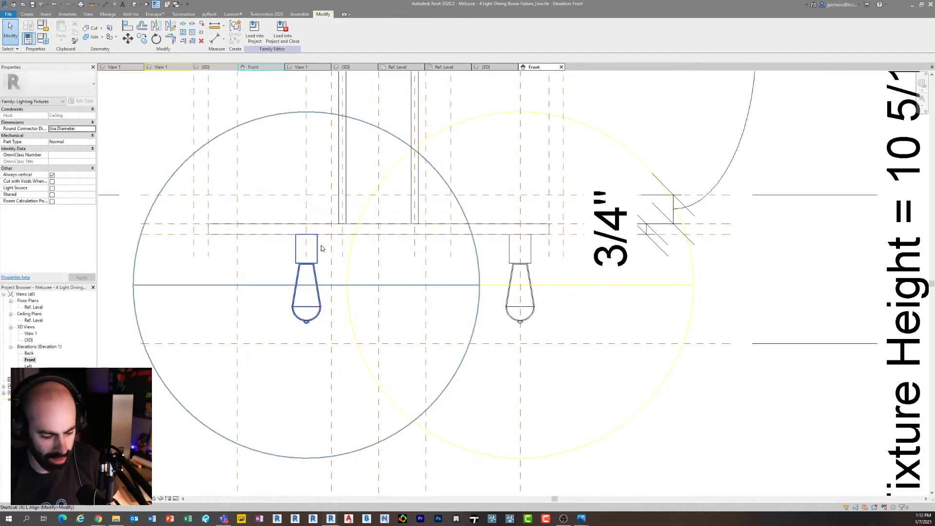
pyautogui.click(316, 261)
pyautogui.press('Escape')
# Copy the bulb on the Bulb 2 plane to the outer bulb reference plane near the plate's left end
pyautogui.click(343, 296)
pyautogui.press('c')
pyautogui.press('o')
pyautogui.click(332, 365)
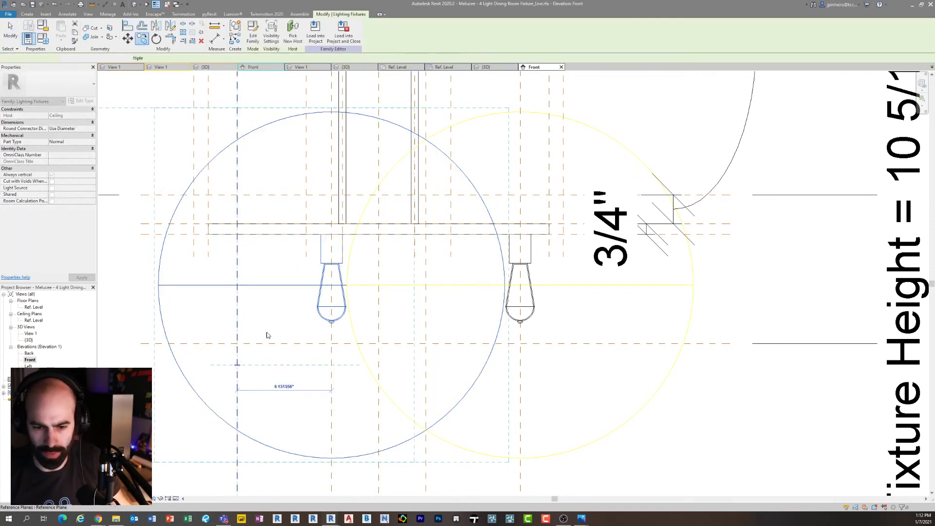
pyautogui.click(249, 352)
pyautogui.moveTo(277, 324); pyautogui.dragTo(281, 276, button='middle')
# Align the leftmost bulb with its vertical reference plane and with the underside of the bulb plate
pyautogui.press('Escape')
pyautogui.press('a')
pyautogui.press('l')
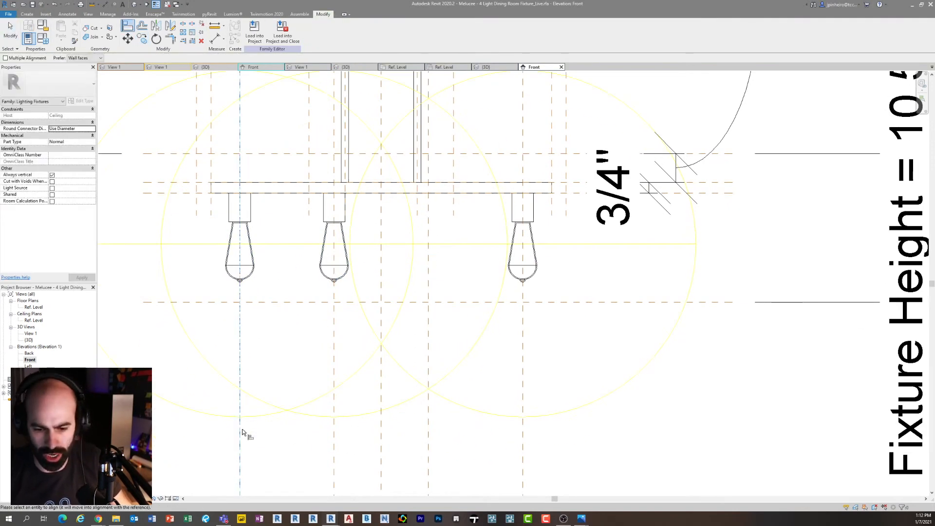
pyautogui.click(251, 274)
pyautogui.press('Escape')
pyautogui.press('Escape')
pyautogui.press('l')
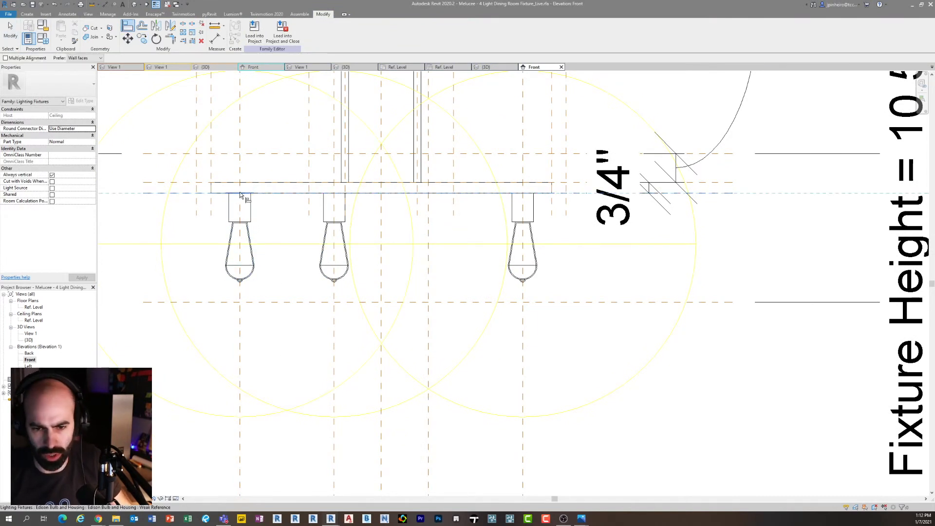
pyautogui.press('Escape')
pyautogui.scroll(-1, 333, 228)
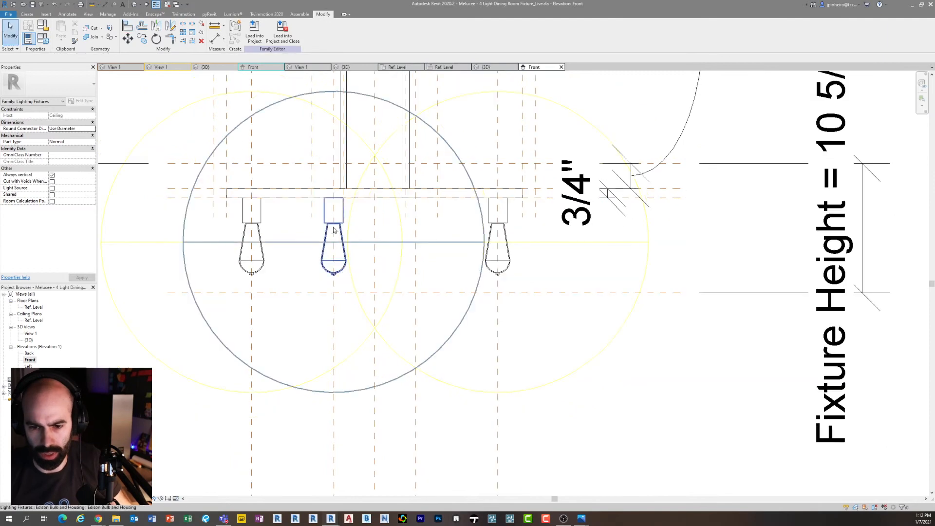
# Copy the bulb on the Bulb 2 plane to the empty bulb reference plane just right of the fixture's centre
pyautogui.click(333, 227)
pyautogui.moveTo(351, 229); pyautogui.dragTo(338, 234, button='middle')
pyautogui.press('c')
pyautogui.press('o')
pyautogui.click(320, 339)
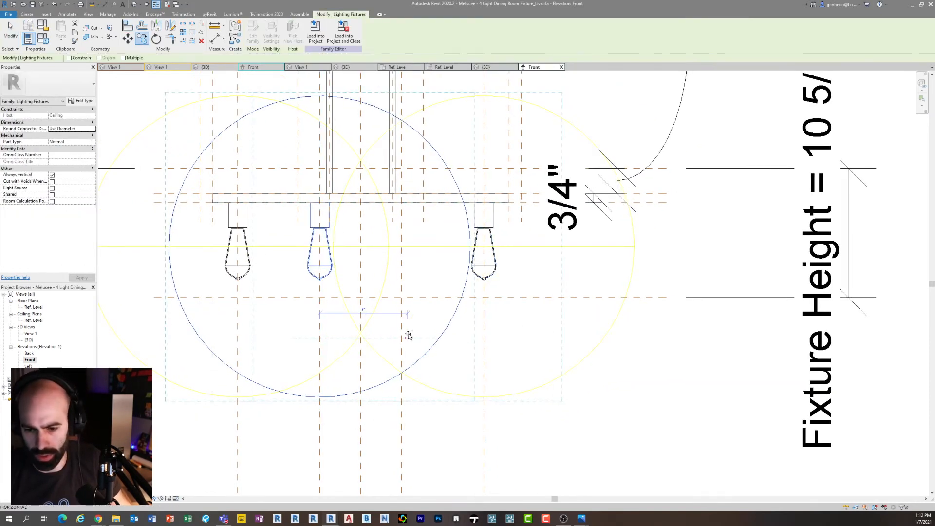
pyautogui.click(407, 337)
pyautogui.scroll(2, 431, 196)
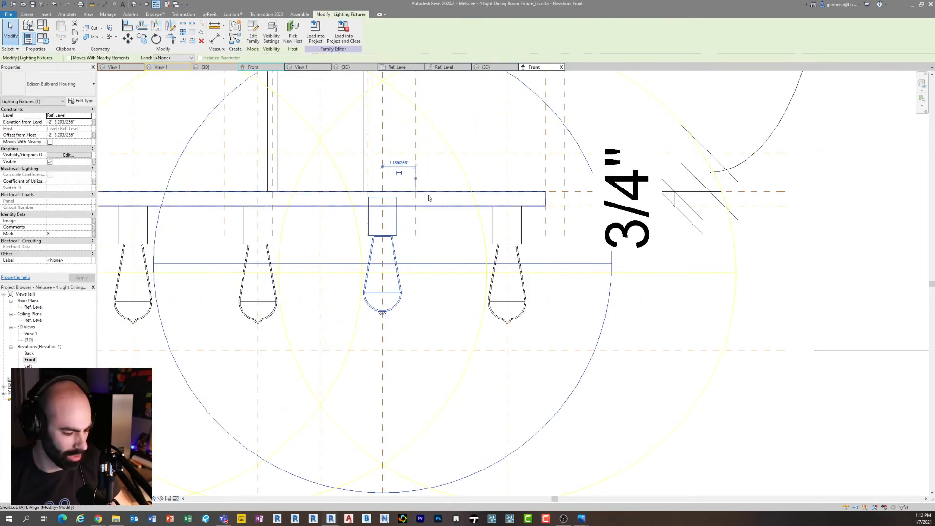
pyautogui.press('Escape')
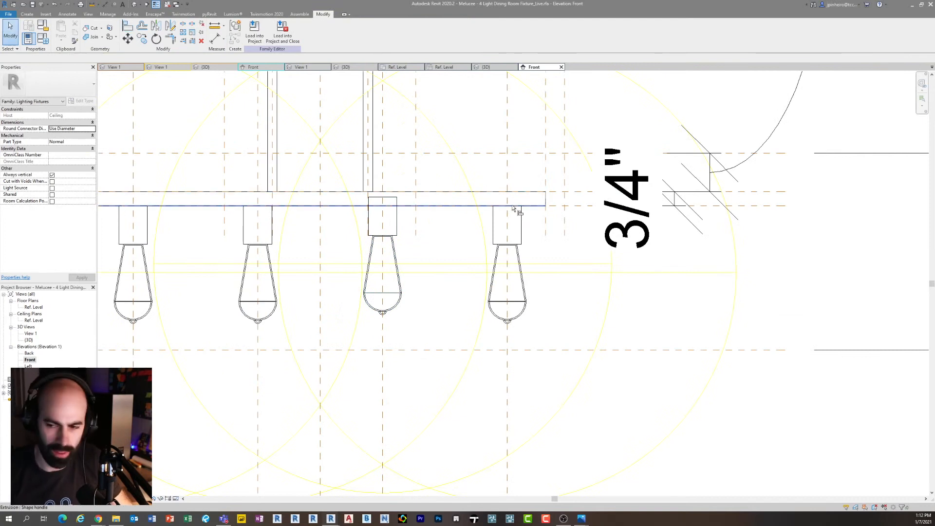
# Align the third bulb with the underside of the bulb plate and with its vertical reference plane
pyautogui.press('a')
pyautogui.press('l')
pyautogui.click(386, 198)
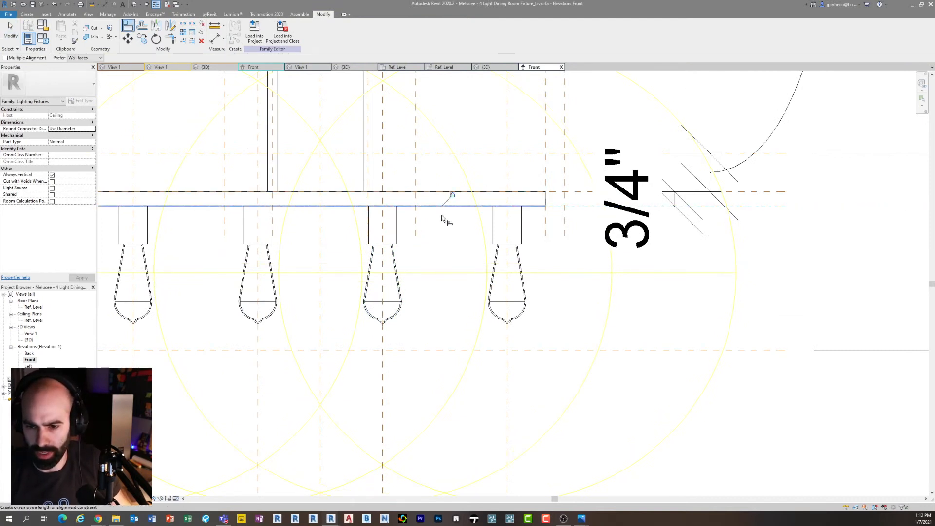
pyautogui.click(385, 381)
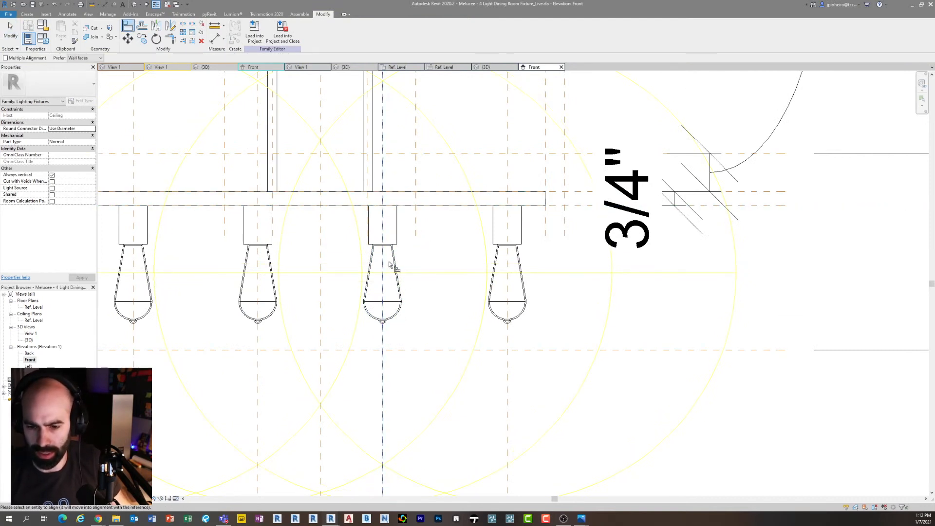
pyautogui.click(395, 297)
pyautogui.press('Escape')
# Select the bulbs one after another in the Front elevation to check their alignment locks
pyautogui.click(496, 304)
pyautogui.scroll(-1, 525, 292)
pyautogui.moveTo(536, 299); pyautogui.dragTo(469, 281, button='middle')
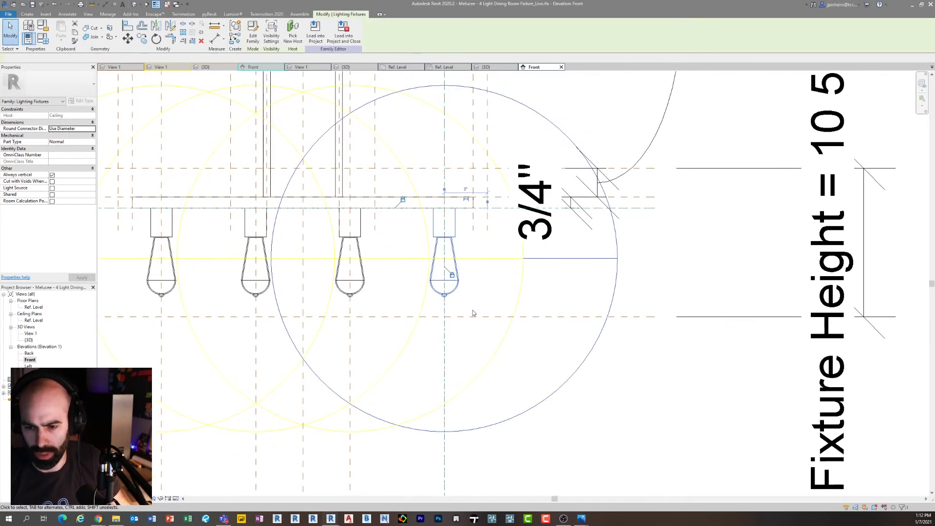
pyautogui.scroll(-2, 481, 315)
pyautogui.click(415, 293)
pyautogui.click(356, 295)
pyautogui.click(303, 295)
pyautogui.scroll(-1, 334, 296)
pyautogui.press('Escape')
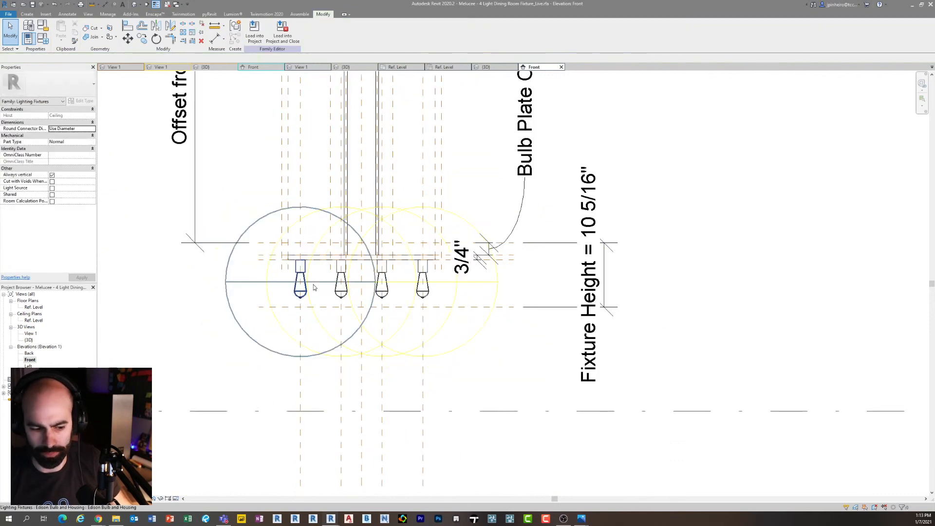
# Open the 3D view and examine the position of the four bulbs relative to the plate
pyautogui.click(133, 6)
pyautogui.moveTo(299, 284); pyautogui.dragTo(517, 317, button='middle')
pyautogui.scroll(2, 351, 348)
pyautogui.keyDown('shift'); pyautogui.moveTo(516, 316); pyautogui.dragTo(474, 292, button='middle'); pyautogui.keyUp('shift')
pyautogui.scroll(3, 461, 351)
pyautogui.keyDown('shift'); pyautogui.moveTo(462, 350); pyautogui.dragTo(364, 351, button='middle'); pyautogui.keyUp('shift')
pyautogui.scroll(-3, 292, 347)
pyautogui.moveTo(285, 343); pyautogui.dragTo(326, 326, button='middle')
# Open the Left elevation and examine how far the bulbs sit from the plate
pyautogui.doubleClick(30, 366)
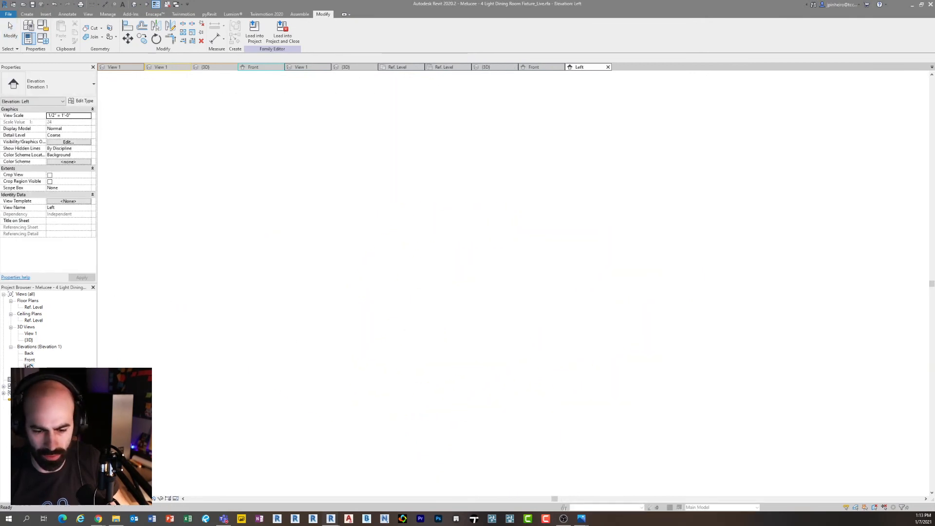
pyautogui.scroll(4, 462, 309)
pyautogui.scroll(1, 444, 297)
pyautogui.scroll(-3, 454, 297)
pyautogui.moveTo(460, 246); pyautogui.dragTo(471, 384, button='middle')
pyautogui.scroll(6, 459, 178)
pyautogui.scroll(-3, 458, 178)
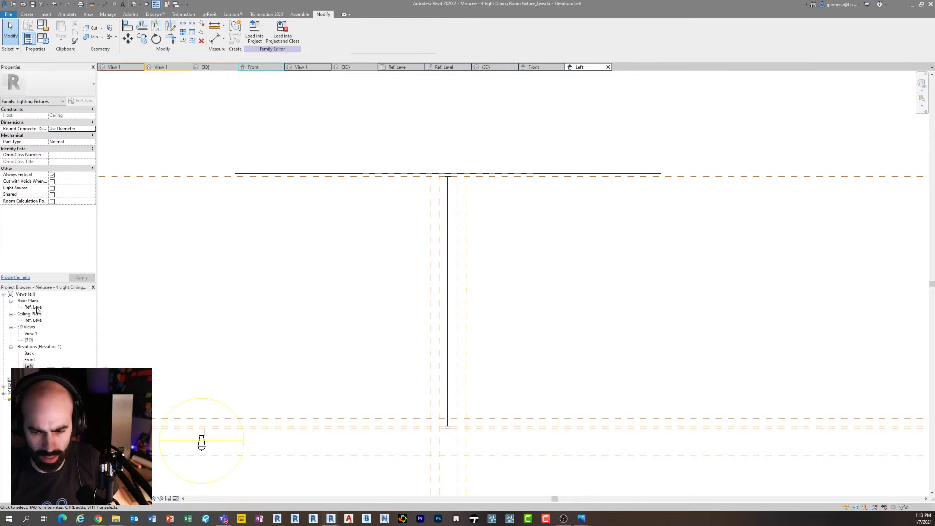
# In the Right elevation, align the bulbs with the Center (Front/Back) reference plane
pyautogui.click(29, 360)
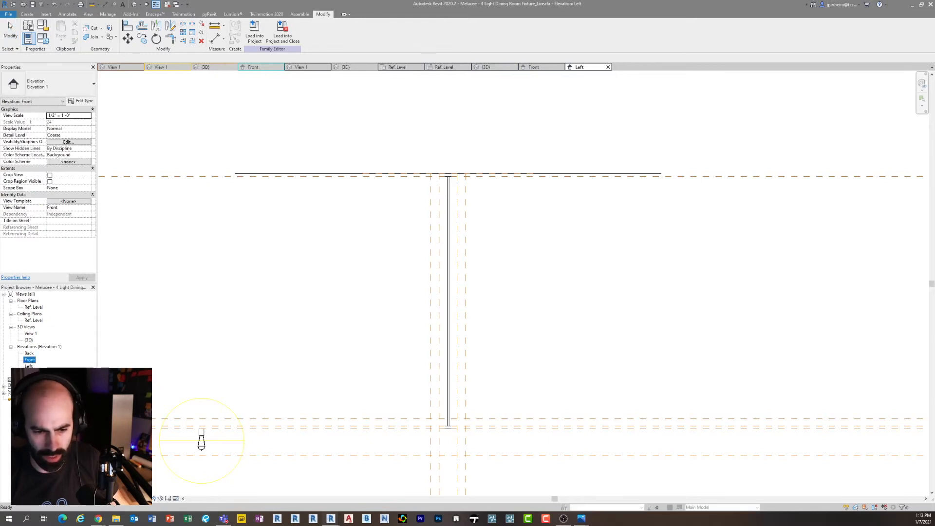
pyautogui.doubleClick(30, 373)
pyautogui.scroll(5, 507, 370)
pyautogui.moveTo(516, 287); pyautogui.dragTo(445, 304, button='middle')
pyautogui.moveTo(538, 317); pyautogui.dragTo(466, 323, button='middle')
pyautogui.scroll(1, 470, 322)
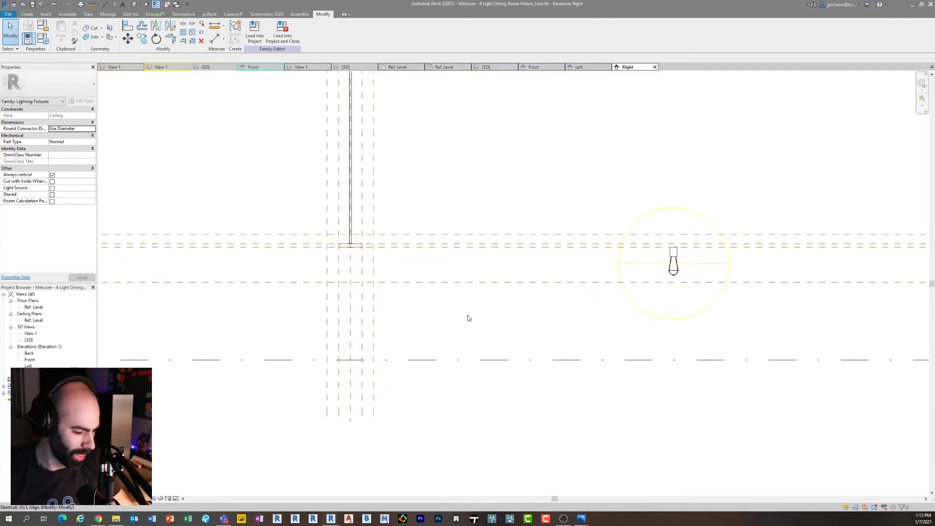
pyautogui.press('l')
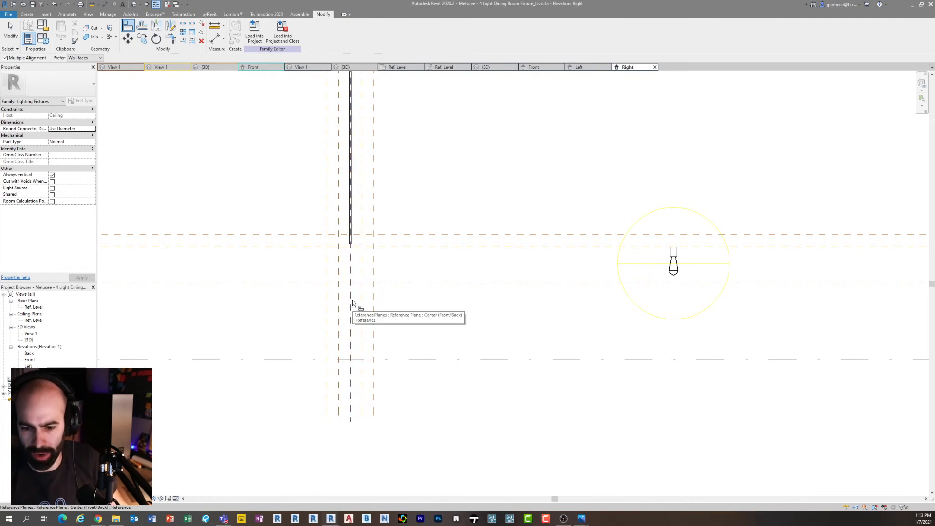
pyautogui.scroll(3, 589, 303)
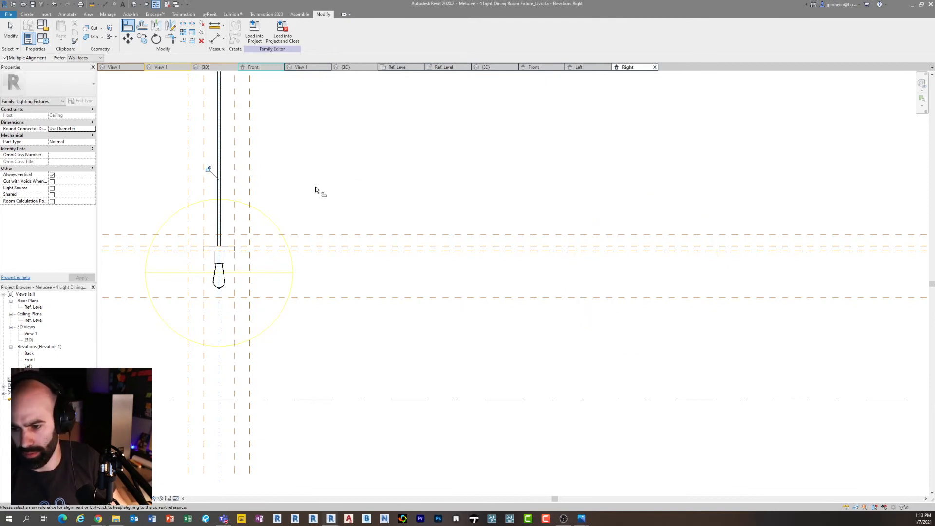
pyautogui.press('Escape')
pyautogui.press('Escape')
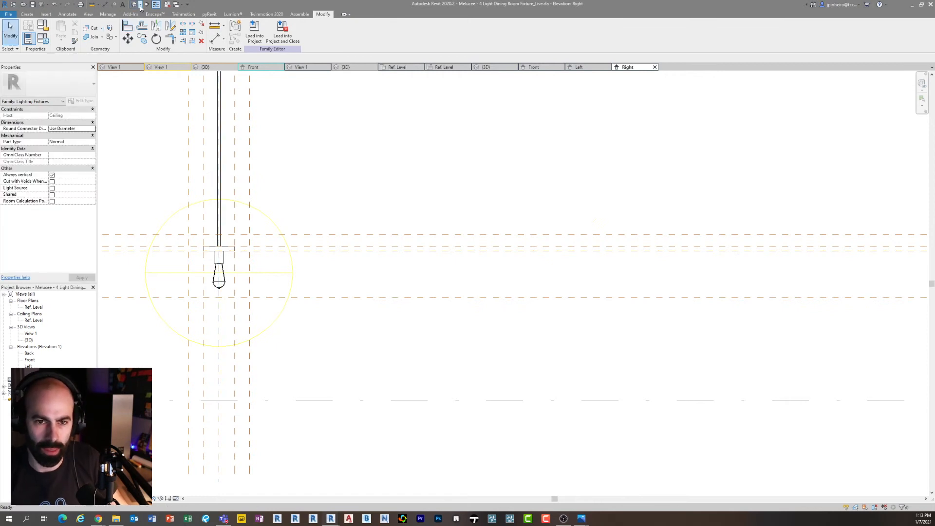
# Return to the 3D view and inspect the four bulbs beneath the plate
pyautogui.click(134, 5)
pyautogui.click(202, 299)
pyautogui.keyDown('shift'); pyautogui.moveTo(203, 299); pyautogui.dragTo(287, 335, button='middle'); pyautogui.keyUp('shift')
pyautogui.press('Escape')
pyautogui.moveTo(207, 319); pyautogui.dragTo(302, 323, button='middle')
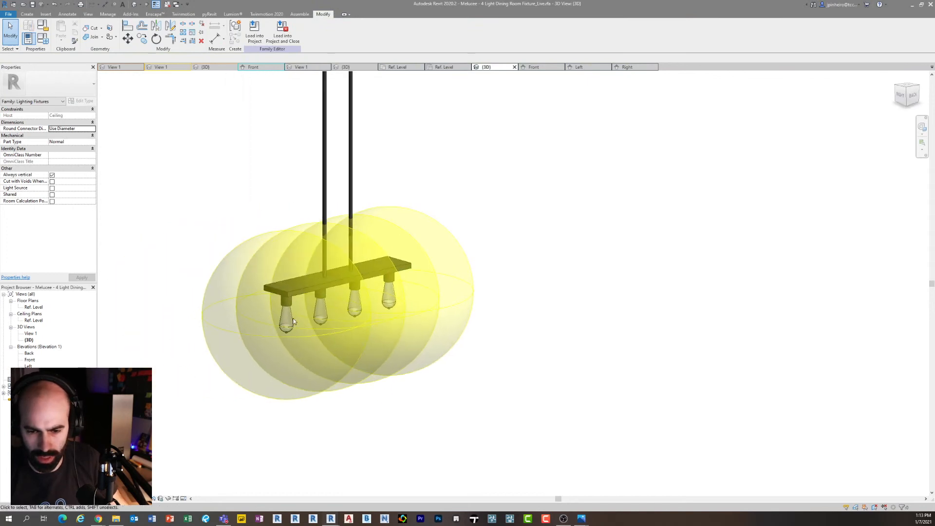
pyautogui.scroll(3, 303, 324)
pyautogui.click(278, 292)
pyautogui.click(333, 281)
pyautogui.press('Escape')
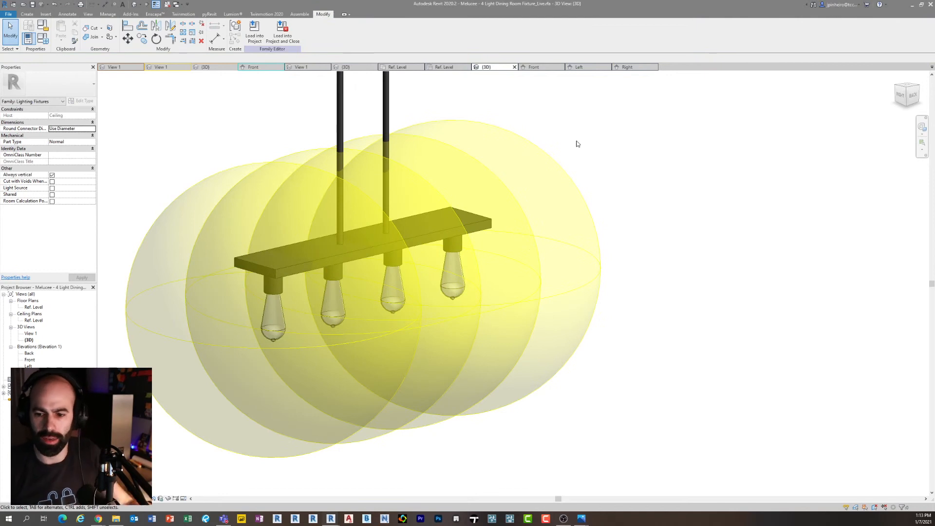
# In the Edison Bulb and Housing type properties, set the Bulb material's family parameter association to none
pyautogui.click(550, 158)
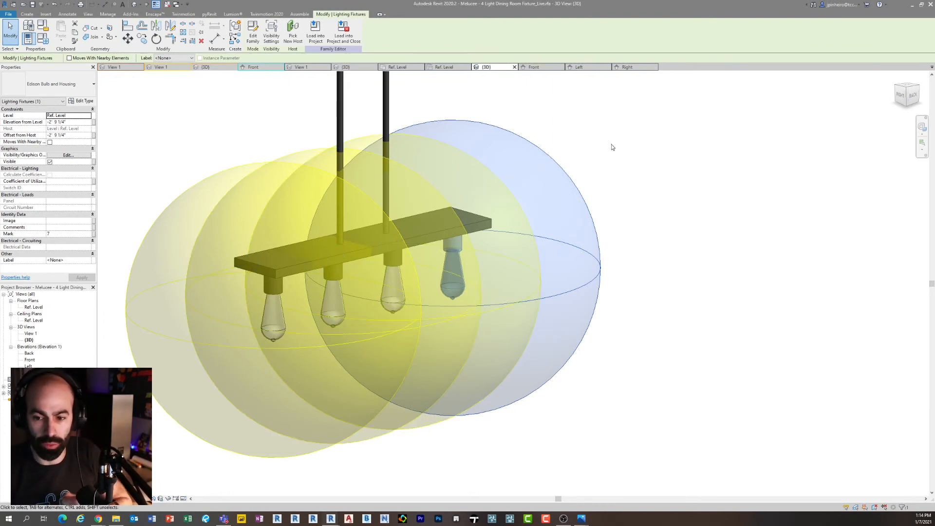
pyautogui.click(620, 176)
pyautogui.click(454, 296)
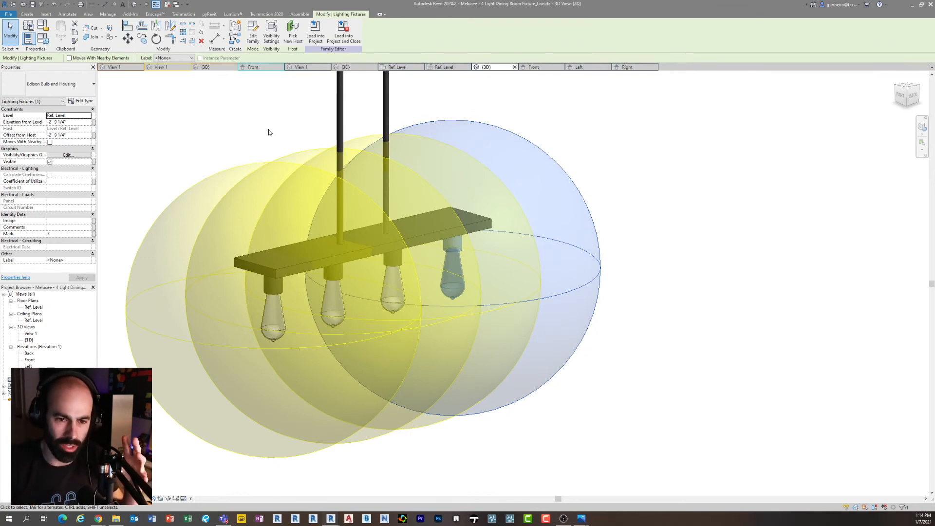
pyautogui.click(89, 101)
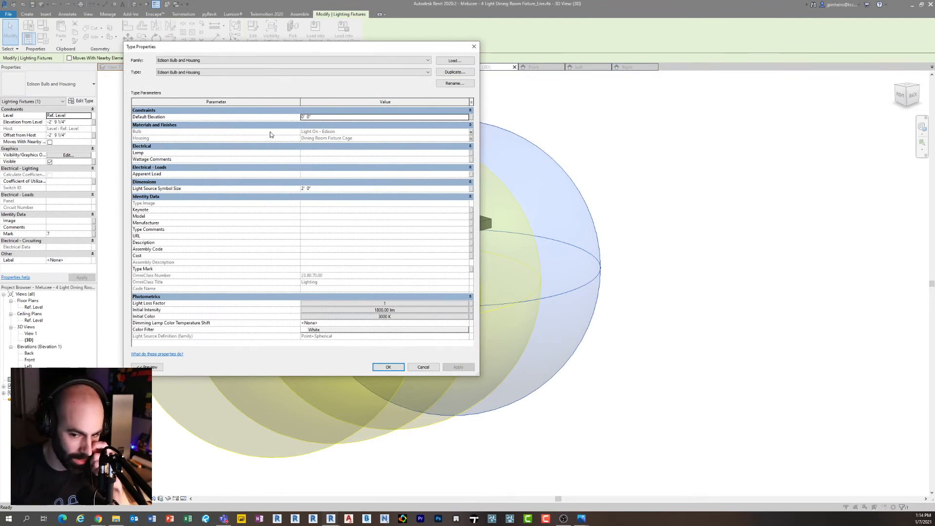
pyautogui.click(470, 131)
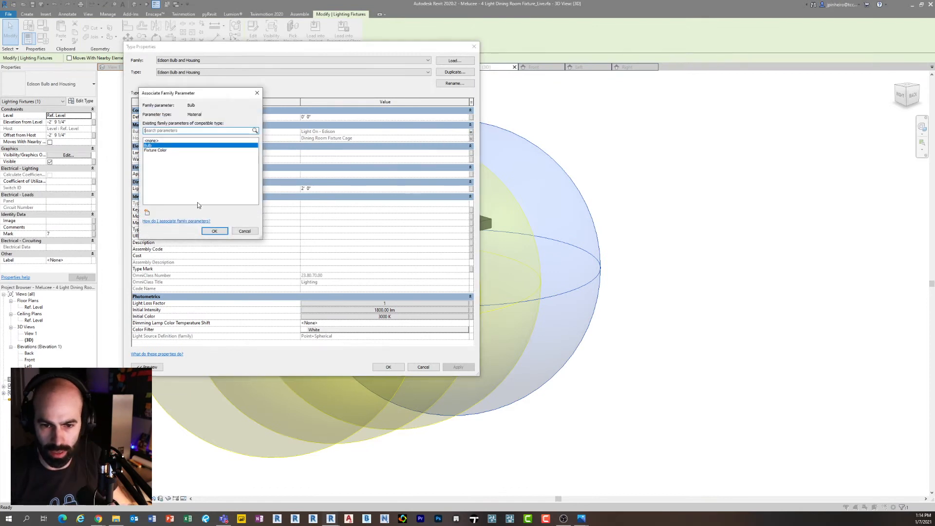
pyautogui.click(220, 231)
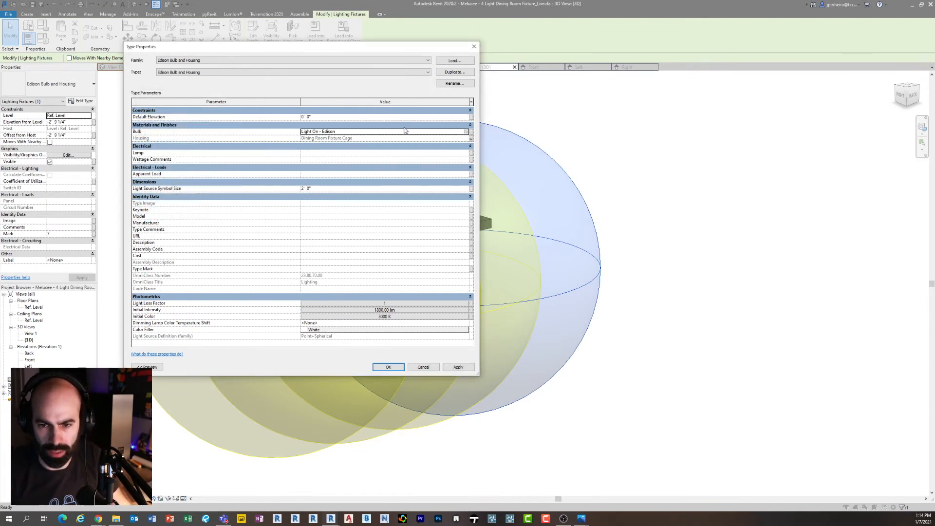
# Associate the Bulb material of Edison Bulb and Housing with the family's Bulb parameter and accept the type properties
pyautogui.click(472, 135)
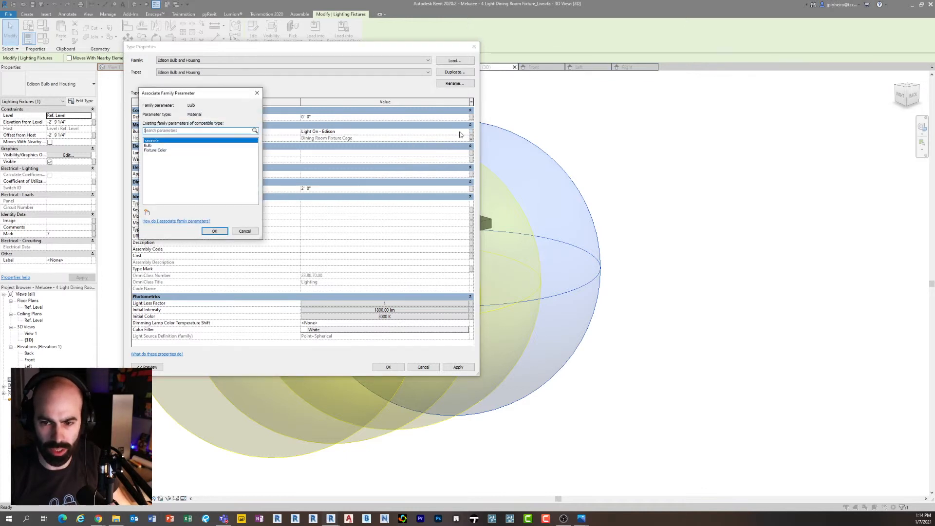
pyautogui.click(166, 145)
pyautogui.click(215, 231)
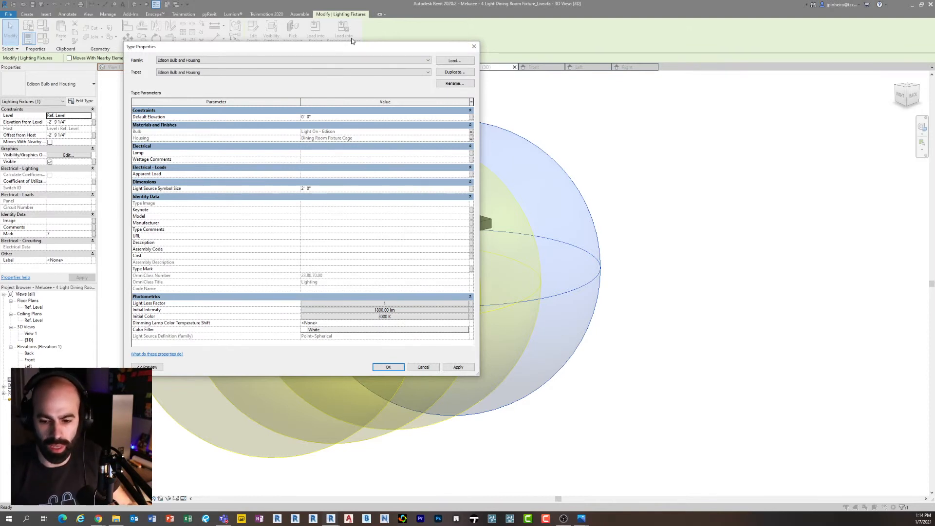
pyautogui.click(388, 367)
pyautogui.click(686, 372)
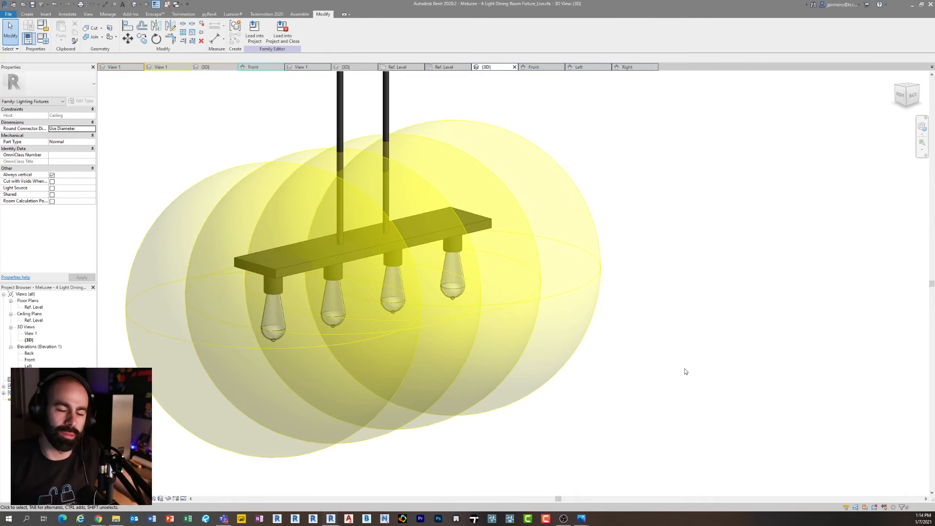
# Close all inactive views of the fixture family, keeping its 3D view open
pyautogui.scroll(-3, 695, 288)
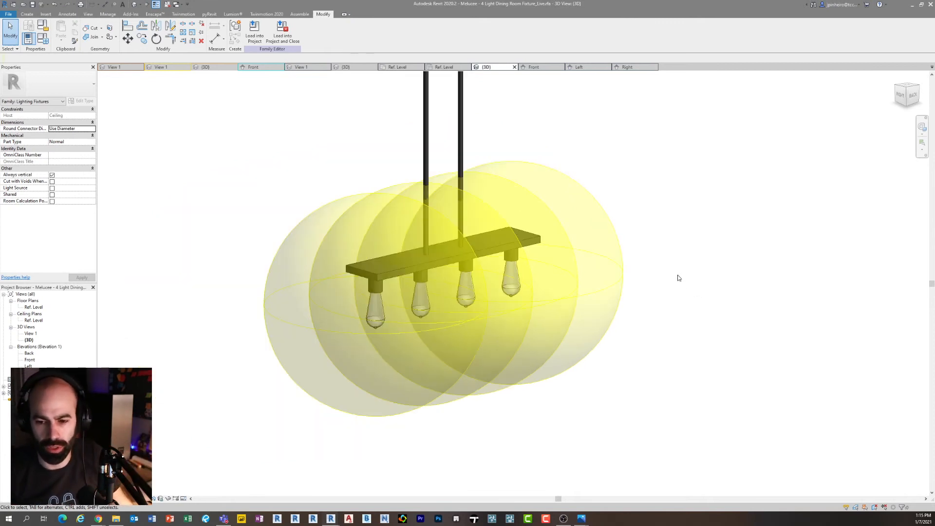
pyautogui.keyDown('shift'); pyautogui.moveTo(559, 224); pyautogui.dragTo(557, 175, button='middle'); pyautogui.keyUp('shift')
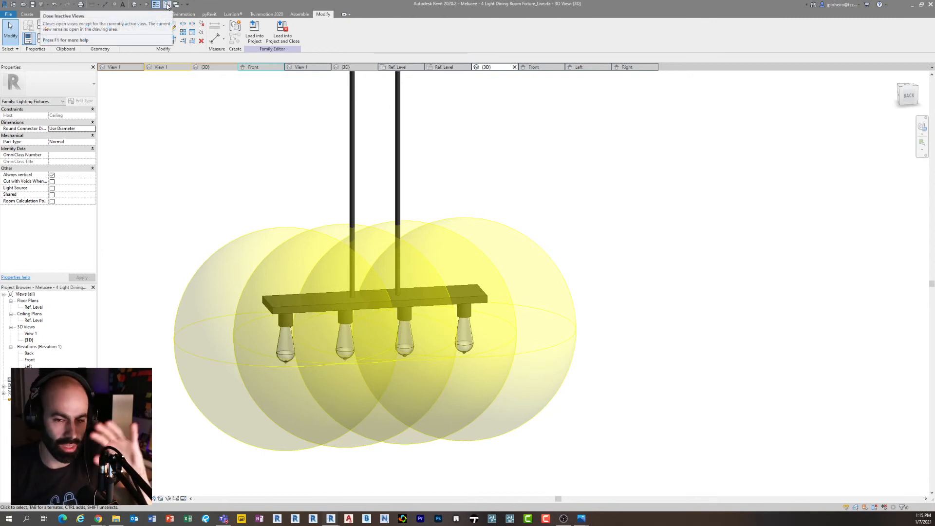
pyautogui.click(167, 6)
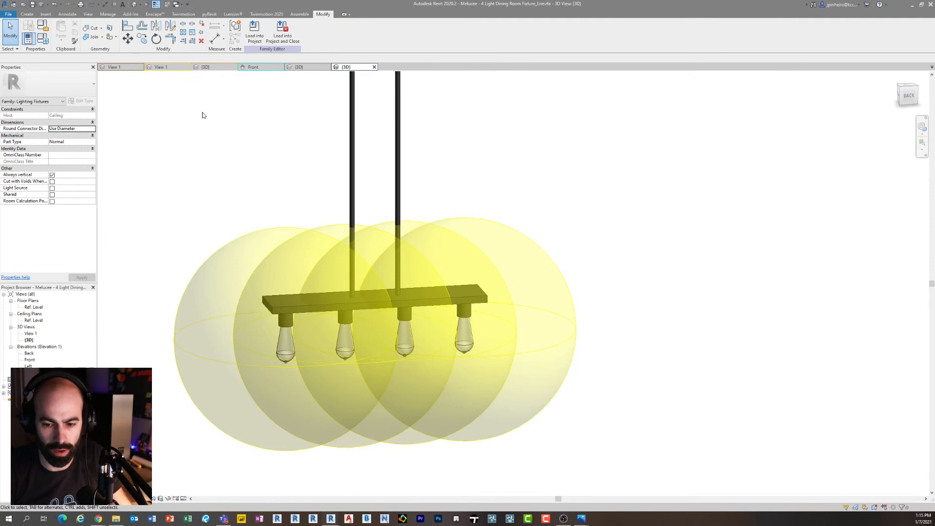
# Switch to the Fixture Cage family and examine its frame and cross bracing in 3D from several angles
pyautogui.click(126, 68)
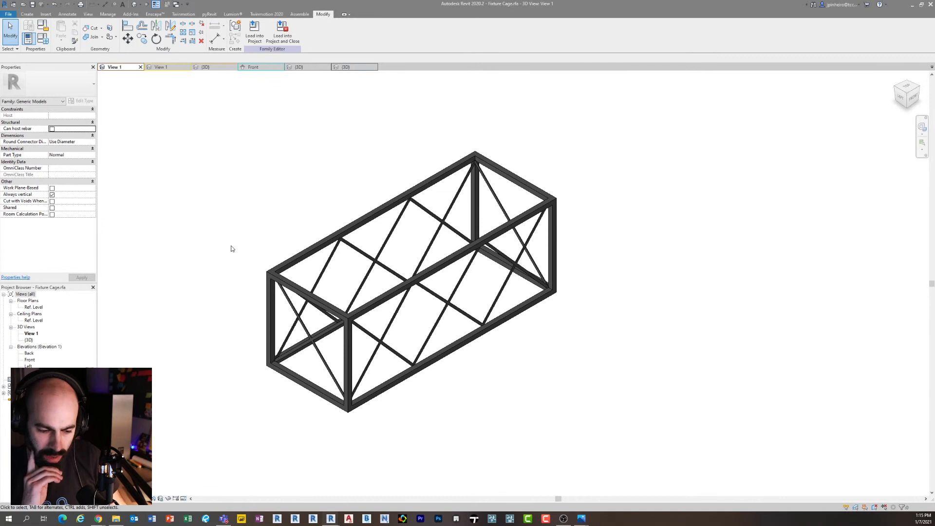
pyautogui.keyDown('shift'); pyautogui.moveTo(221, 244); pyautogui.dragTo(299, 274, button='middle'); pyautogui.keyUp('shift')
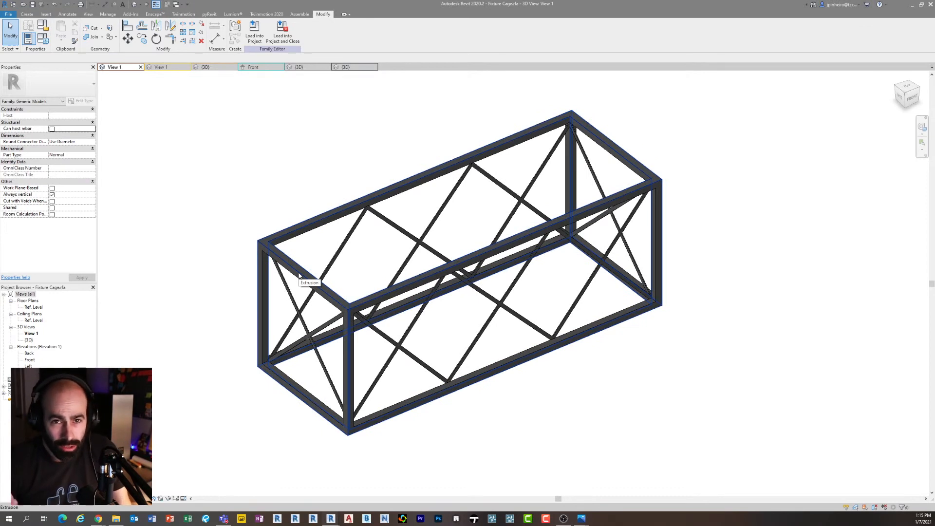
pyautogui.moveTo(254, 145); pyautogui.dragTo(213, 156, button='middle')
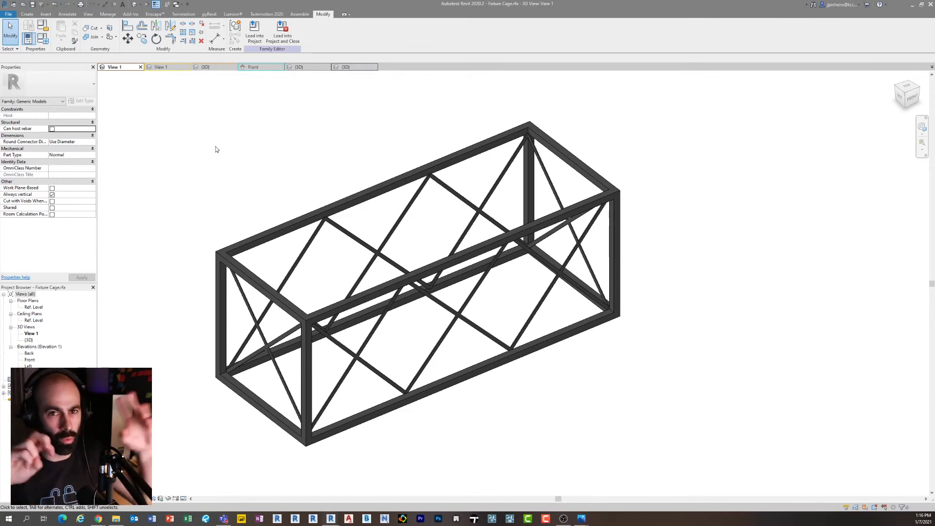
pyautogui.scroll(-1, 359, 194)
pyautogui.keyDown('shift'); pyautogui.moveTo(359, 194); pyautogui.dragTo(392, 223, button='middle'); pyautogui.keyUp('shift')
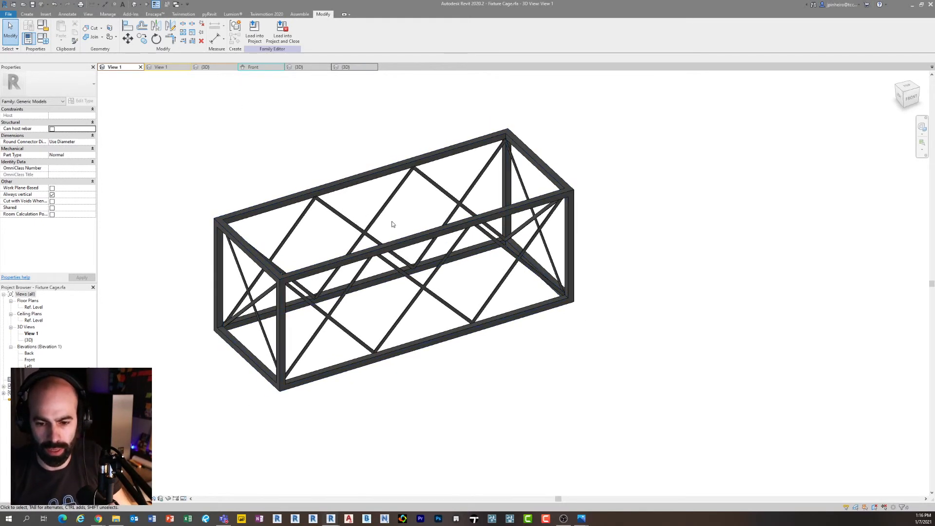
pyautogui.click(324, 271)
pyautogui.click(562, 440)
pyautogui.keyDown('shift'); pyautogui.moveTo(546, 395); pyautogui.dragTo(510, 350, button='middle'); pyautogui.keyUp('shift')
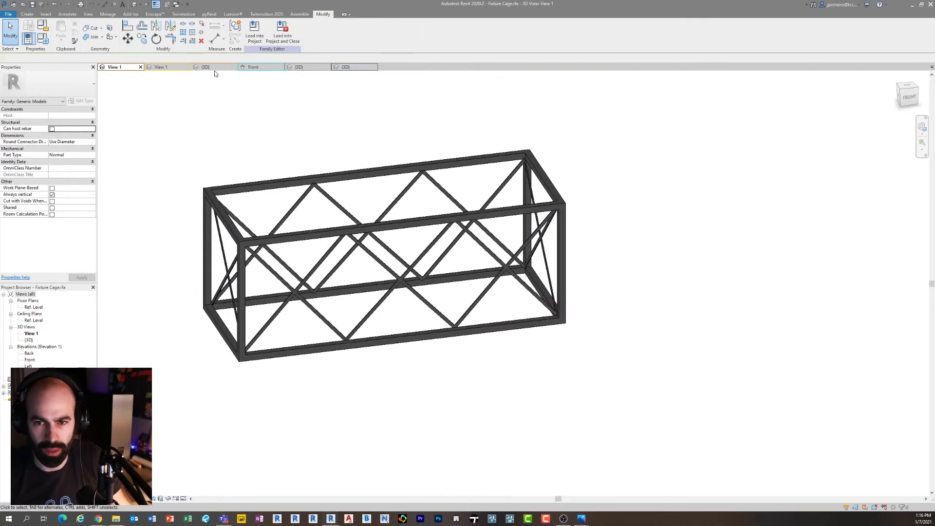
pyautogui.keyDown('shift'); pyautogui.moveTo(245, 120); pyautogui.dragTo(360, 163, button='middle'); pyautogui.keyUp('shift')
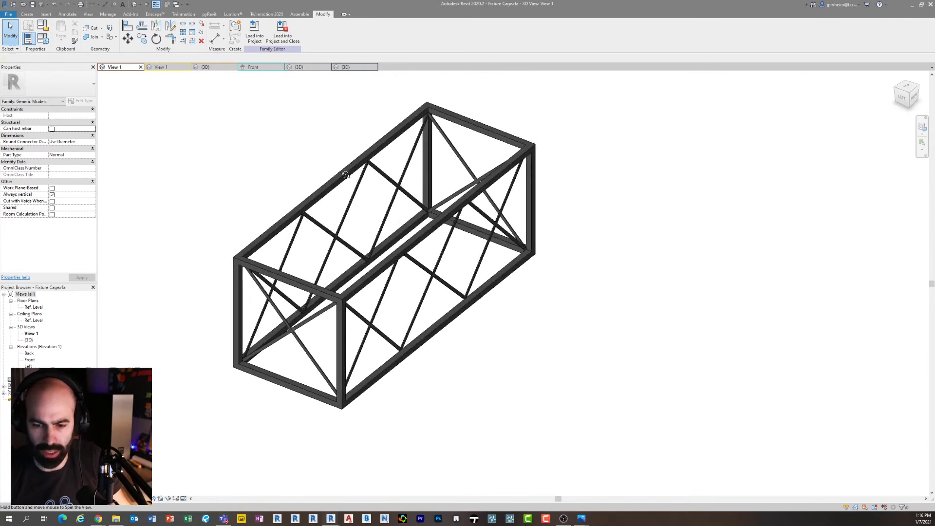
# Examine the cage's reference planes and dimensions in the Ref. Level floor plan, and view the cage in the default 3D view
pyautogui.doubleClick(37, 308)
pyautogui.scroll(5, 527, 298)
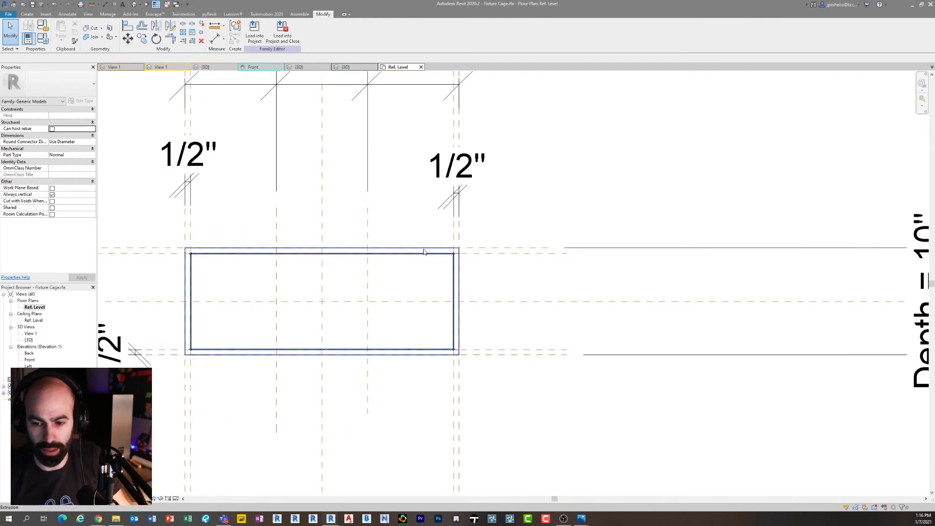
pyautogui.scroll(-1, 409, 217)
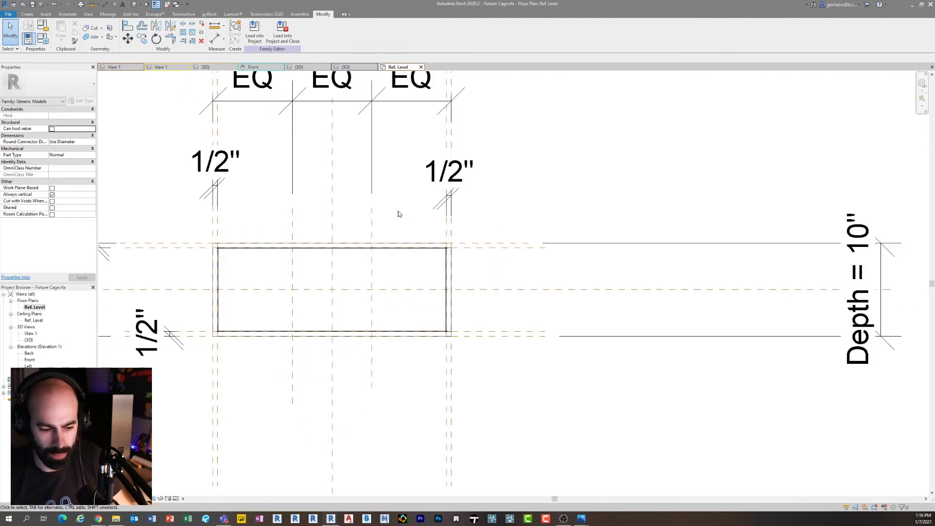
pyautogui.moveTo(397, 213); pyautogui.dragTo(356, 195, button='middle')
pyautogui.moveTo(119, 176); pyautogui.dragTo(155, 198, button='middle')
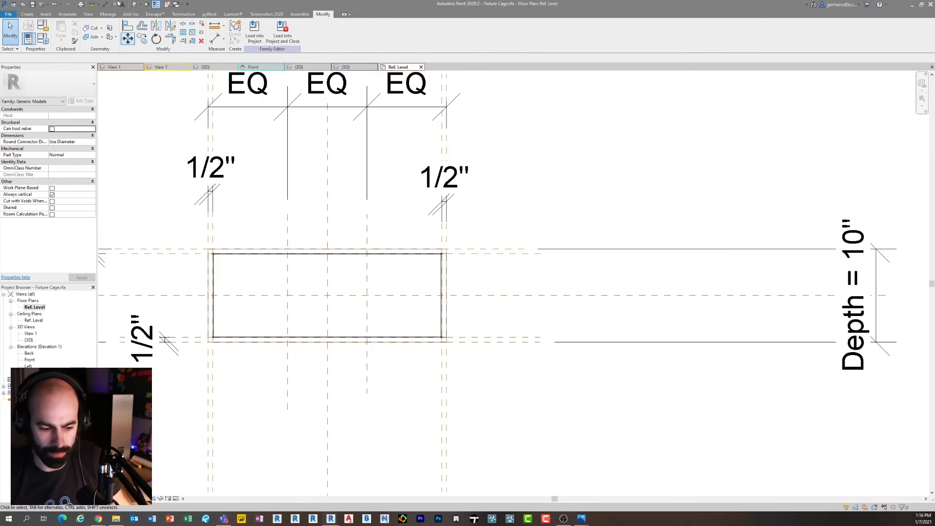
pyautogui.click(134, 5)
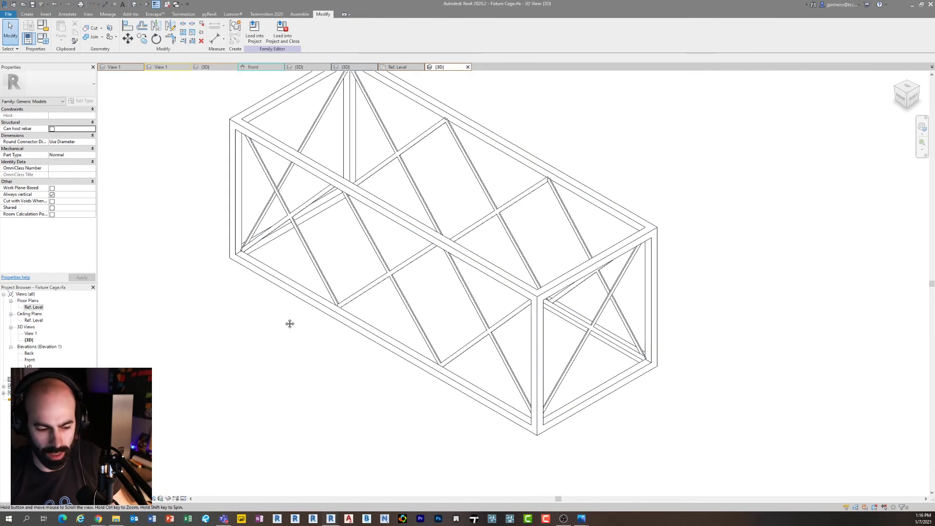
pyautogui.scroll(-3, 295, 361)
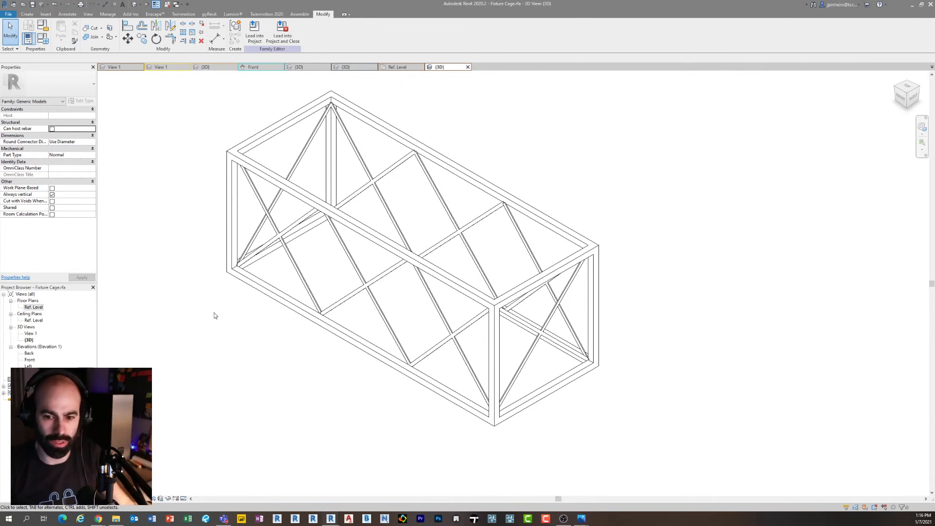
# Examine the Fixture Cage's outer frame and void extrusions in 3D, selecting and orbiting around them
pyautogui.keyDown('shift'); pyautogui.moveTo(242, 307); pyautogui.dragTo(401, 338, button='middle'); pyautogui.keyUp('shift')
pyautogui.click(266, 332)
pyautogui.press('Escape')
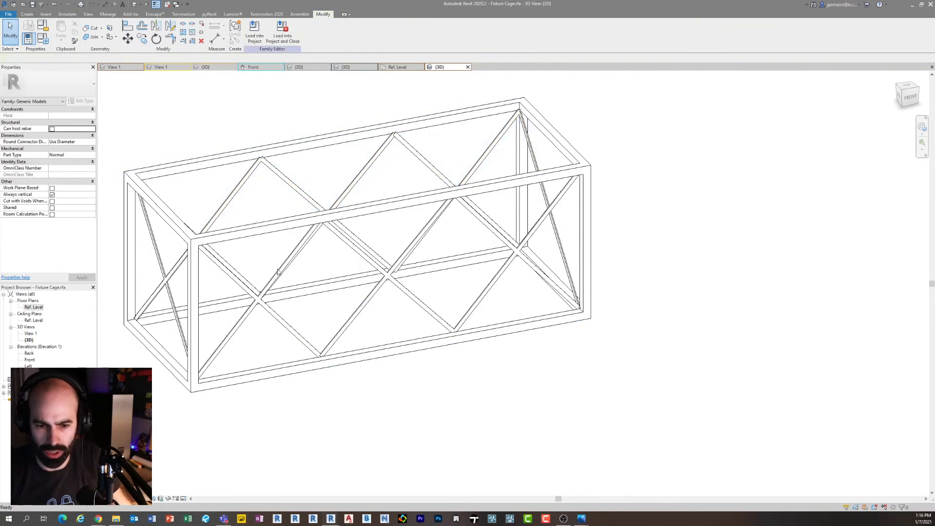
pyautogui.click(223, 241)
pyautogui.click(232, 252)
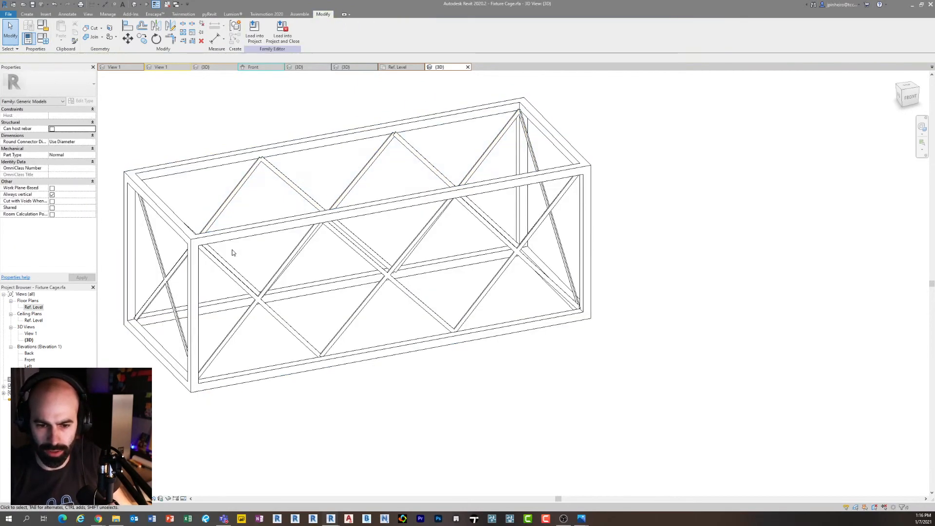
pyautogui.press('Tab')
pyautogui.click(221, 240)
pyautogui.keyDown('shift'); pyautogui.moveTo(366, 444); pyautogui.dragTo(320, 381, button='middle'); pyautogui.keyUp('shift')
pyautogui.click(320, 381)
pyautogui.click(189, 197)
pyautogui.press('Escape')
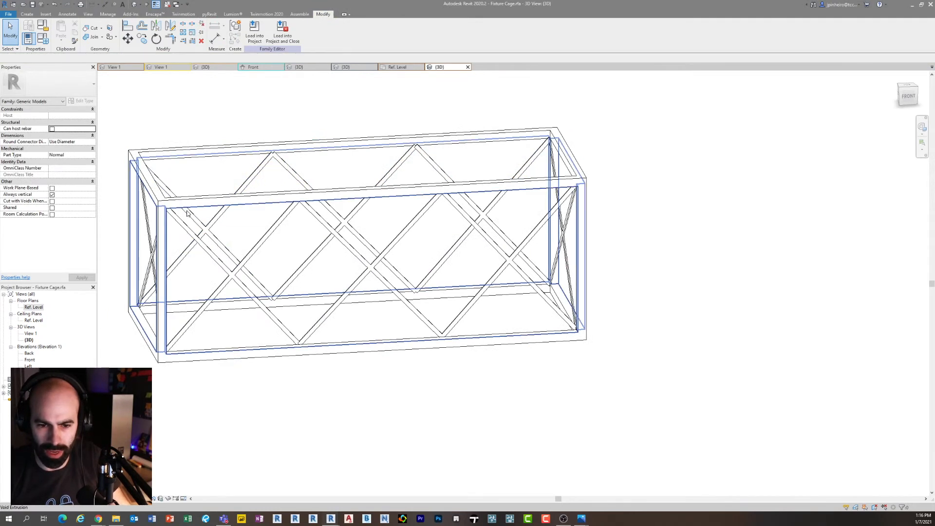
pyautogui.click(186, 210)
pyautogui.keyDown('shift'); pyautogui.moveTo(212, 248); pyautogui.dragTo(229, 286, button='middle'); pyautogui.keyUp('shift')
pyautogui.press('Escape')
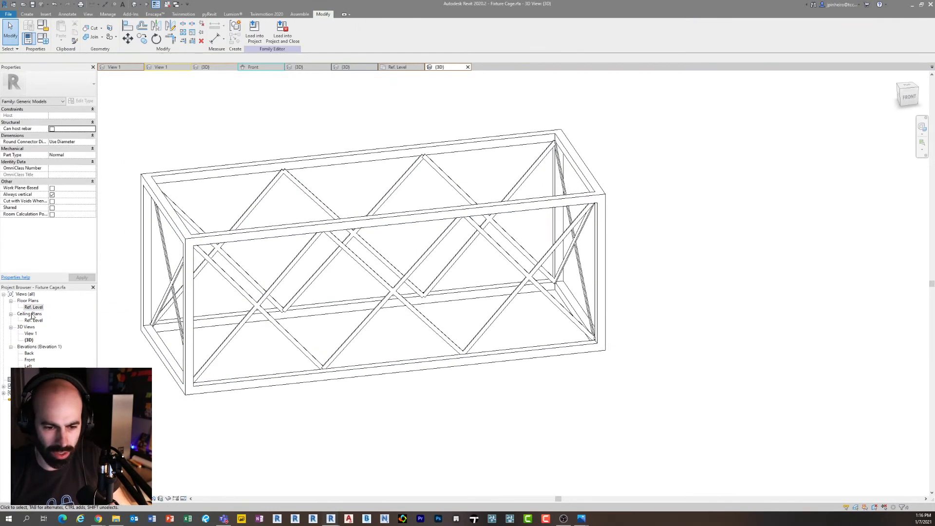
# Inspect the frame extrusion's rectangular sketch in the Ref. Level floor plan and leave its edit mode
pyautogui.doubleClick(33, 307)
pyautogui.doubleClick(224, 343)
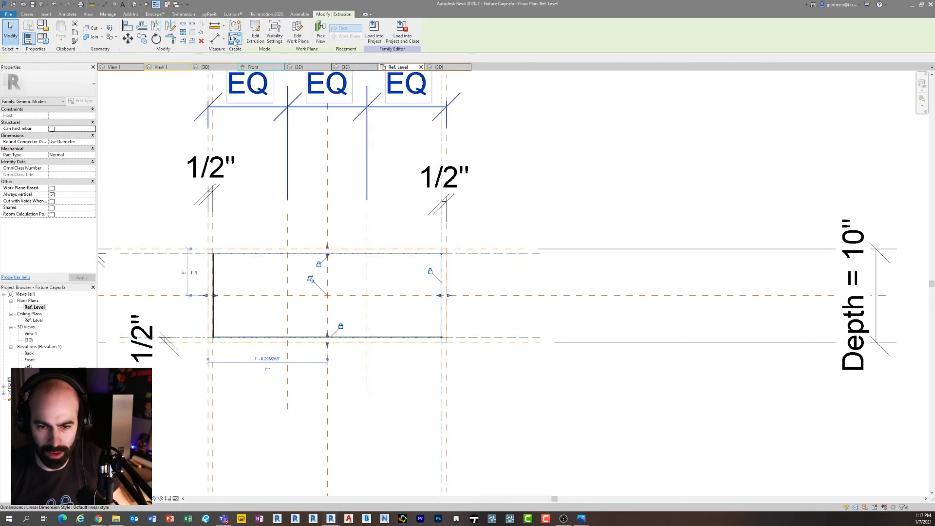
pyautogui.moveTo(258, 307); pyautogui.dragTo(331, 279, button='middle')
pyautogui.scroll(2, 331, 279)
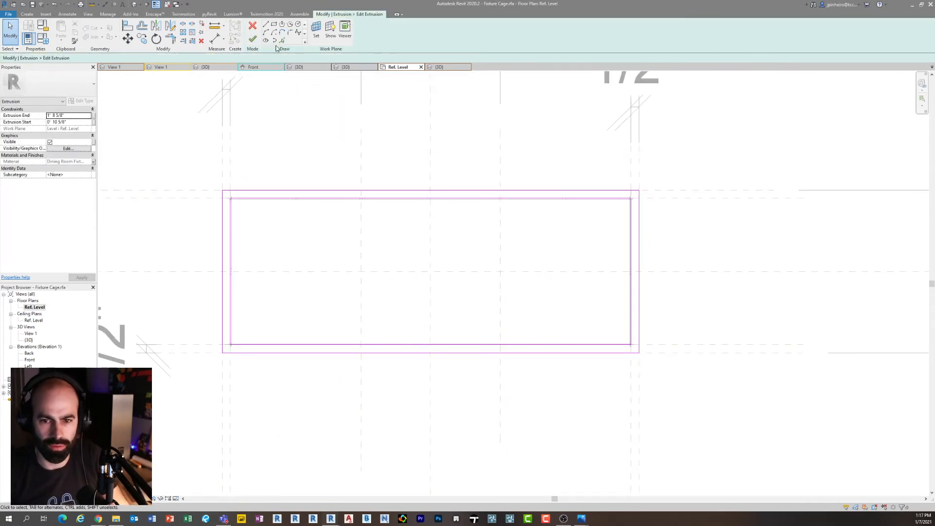
pyautogui.click(253, 41)
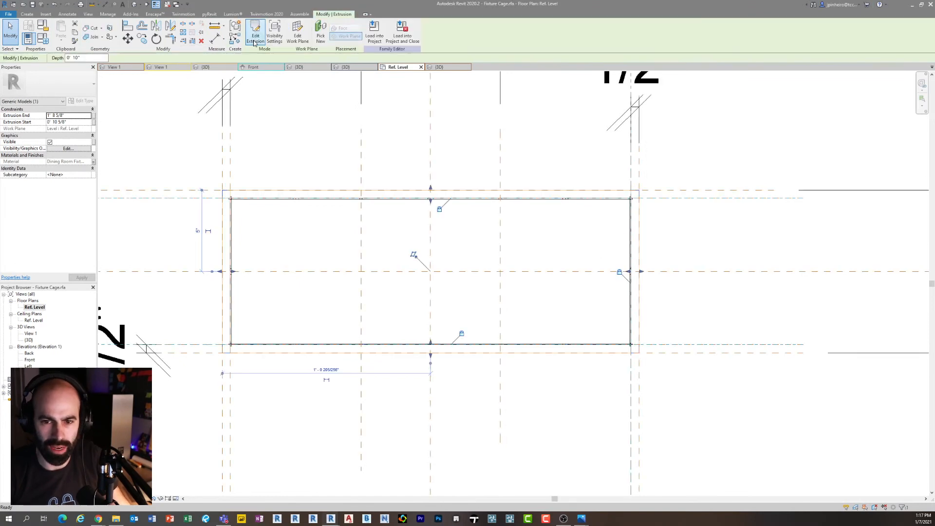
# Inspect the sketch of the void extrusion along the cage's long side in the Ref. Level floor plan, and return to 3D
pyautogui.hotkey('ctrl', 'Tab')
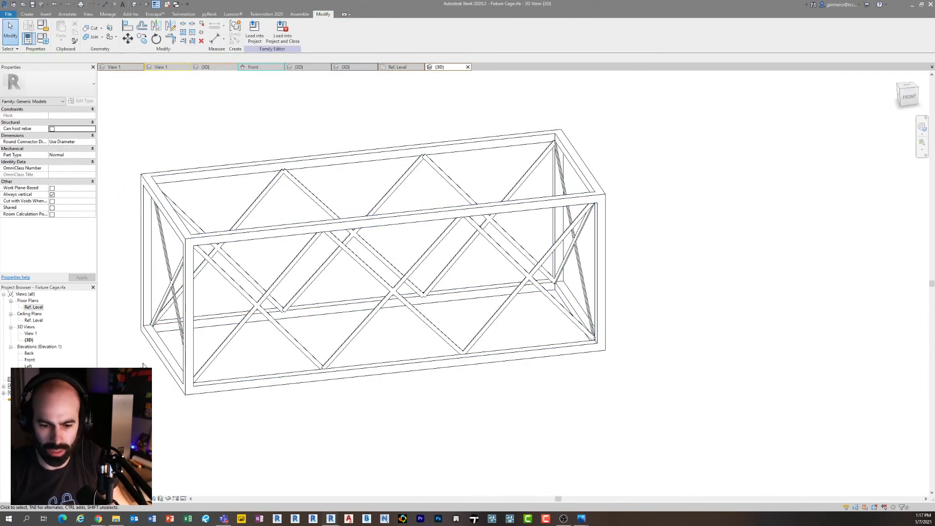
pyautogui.click(207, 385)
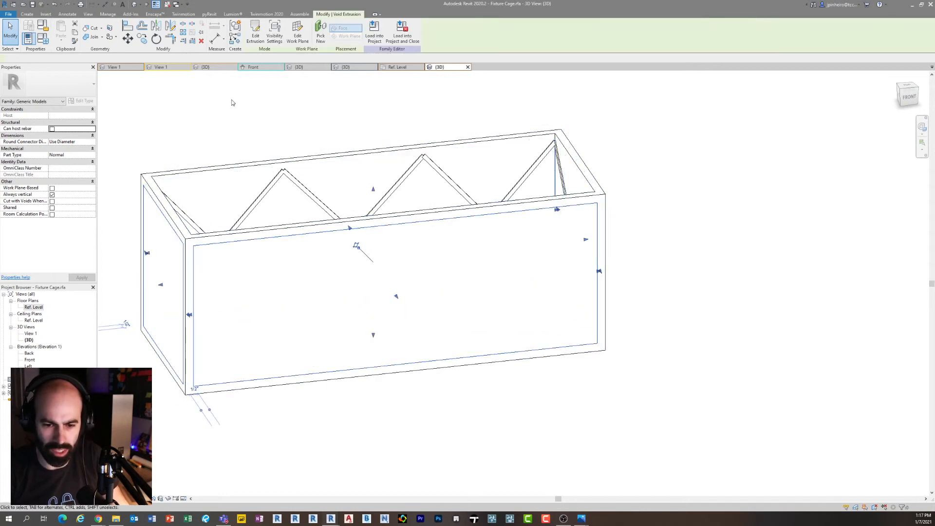
pyautogui.click(254, 33)
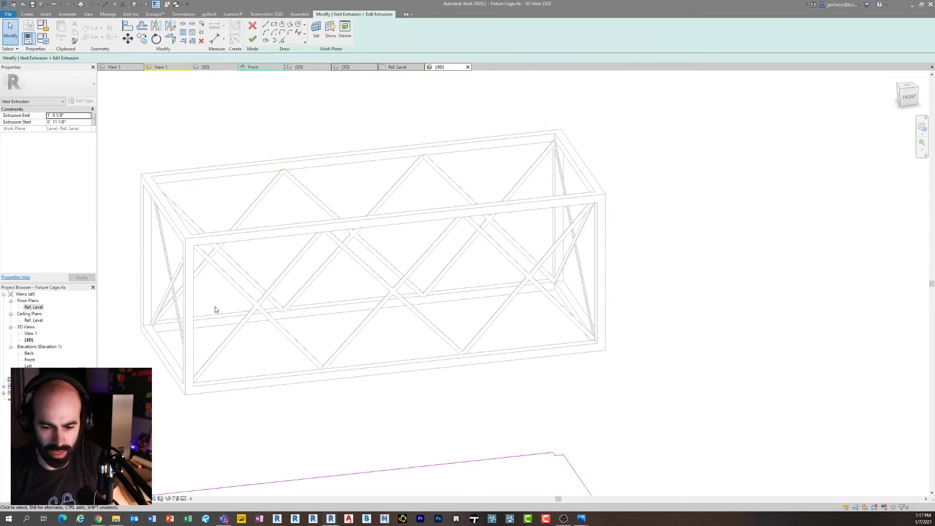
pyautogui.doubleClick(34, 307)
pyautogui.scroll(2, 254, 277)
pyautogui.moveTo(283, 275)
pyautogui.mouseDown(button='middle')
pyautogui.moveTo(256, 285)
pyautogui.moveTo(213, 263)
pyautogui.moveTo(294, 269)
pyautogui.mouseUp(button='middle')
pyautogui.click(253, 41)
pyautogui.hotkey('ctrl', 'Tab')
pyautogui.click(245, 234)
pyautogui.keyDown('shift'); pyautogui.moveTo(268, 273); pyautogui.dragTo(325, 256, button='middle'); pyautogui.keyUp('shift')
pyautogui.press('Escape')
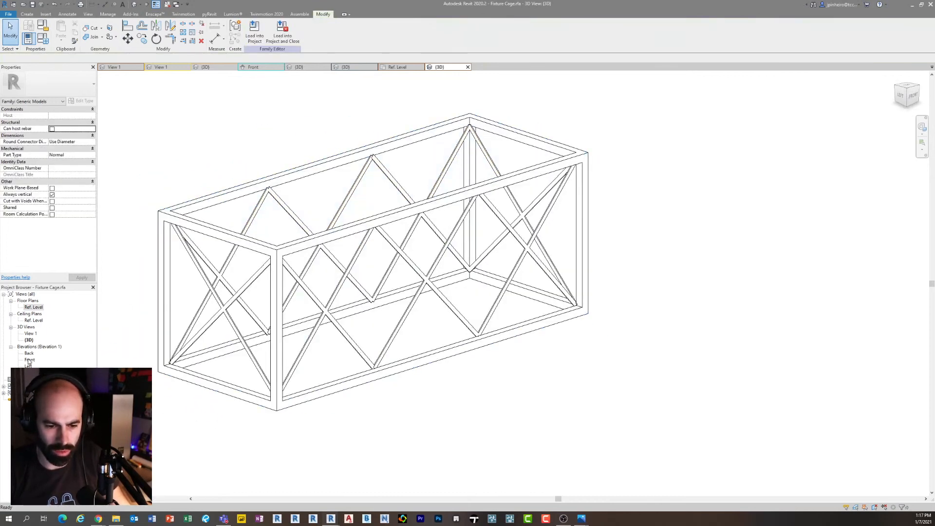
# Examine the cage's reference planes and its 1/2" and Height dimensions in the Front elevation
pyautogui.doubleClick(28, 359)
pyautogui.scroll(5, 496, 352)
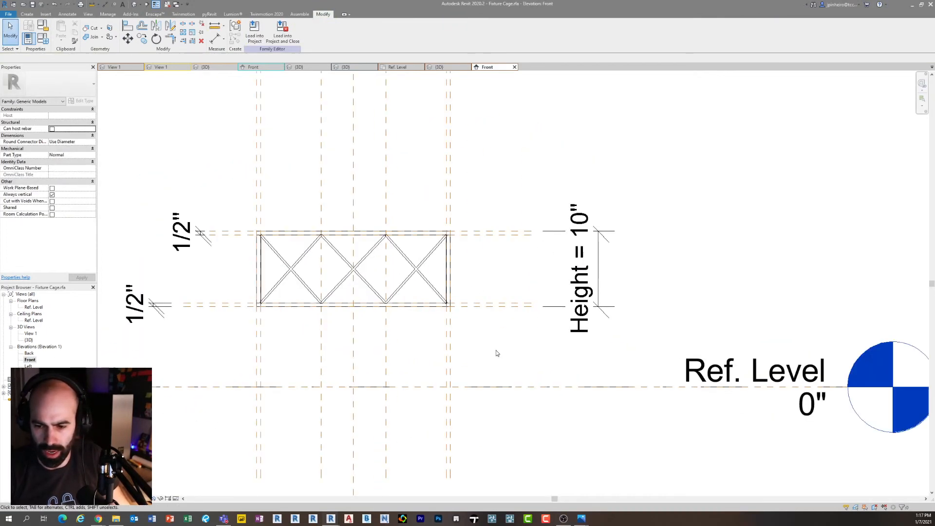
pyautogui.click(500, 307)
pyautogui.click(477, 202)
pyautogui.scroll(1, 210, 237)
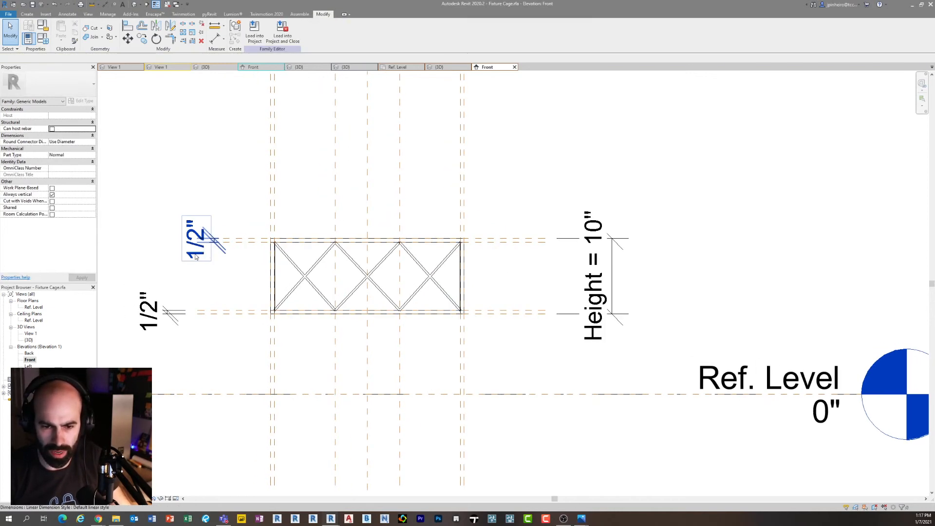
pyautogui.click(200, 233)
pyautogui.scroll(2, 214, 229)
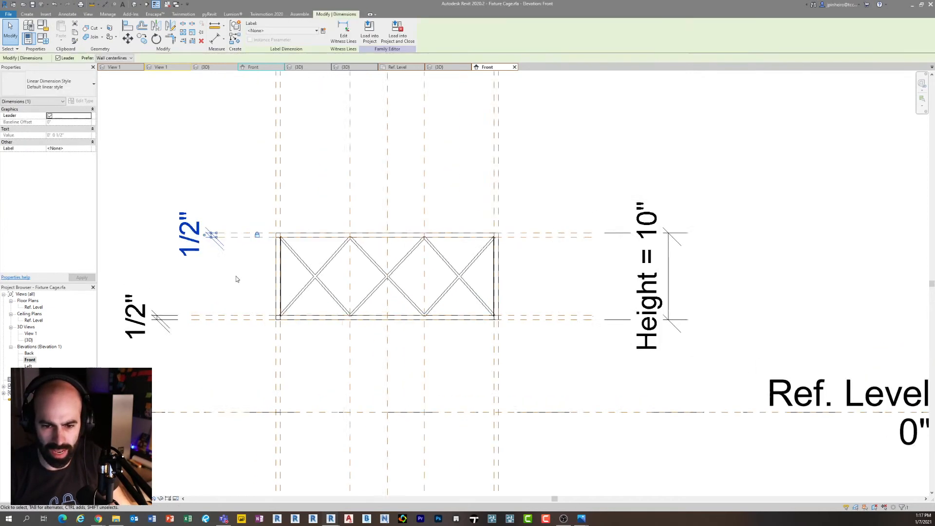
pyautogui.click(220, 185)
pyautogui.scroll(-1, 217, 205)
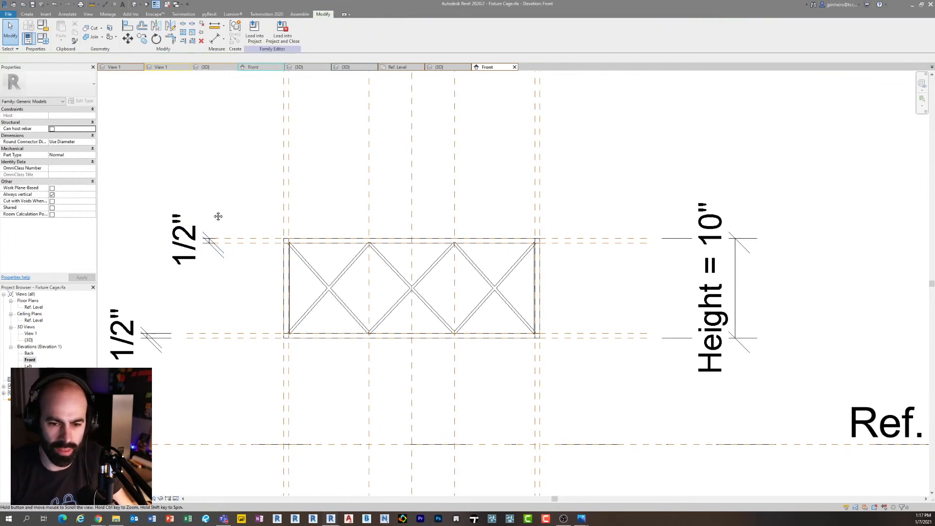
pyautogui.scroll(-1, 239, 182)
# Review the Depth, Height and Width parameters in the cage's family types and leave them without changes
pyautogui.click(44, 40)
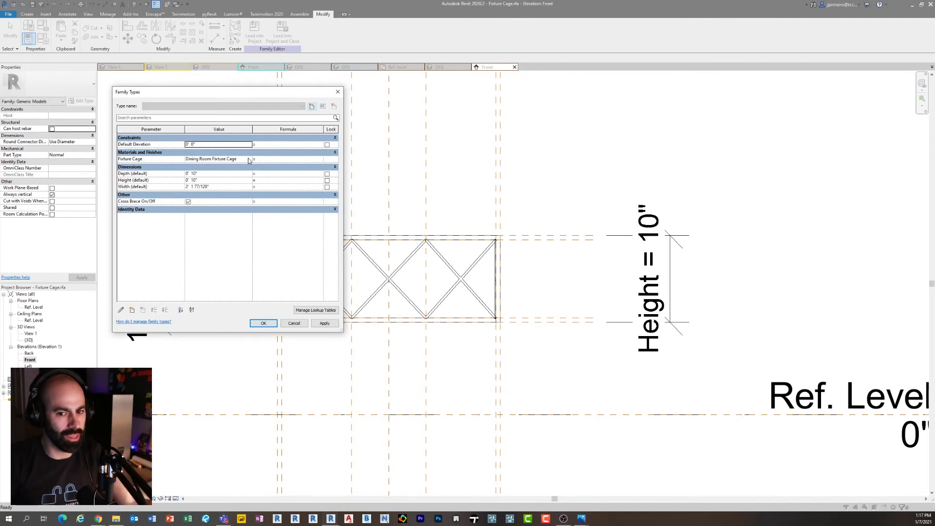
pyautogui.click(158, 173)
pyautogui.click(155, 180)
pyautogui.click(155, 187)
pyautogui.click(156, 174)
pyautogui.click(157, 180)
pyautogui.click(155, 187)
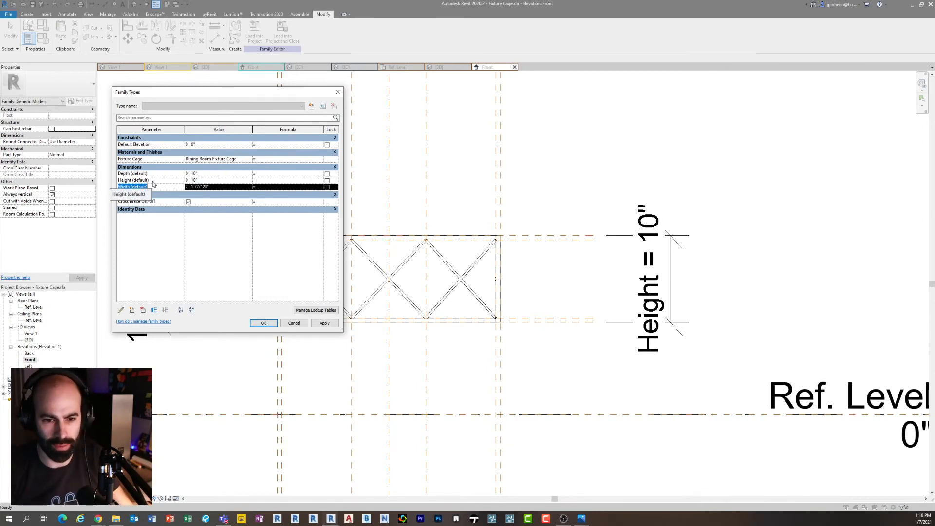
pyautogui.click(149, 250)
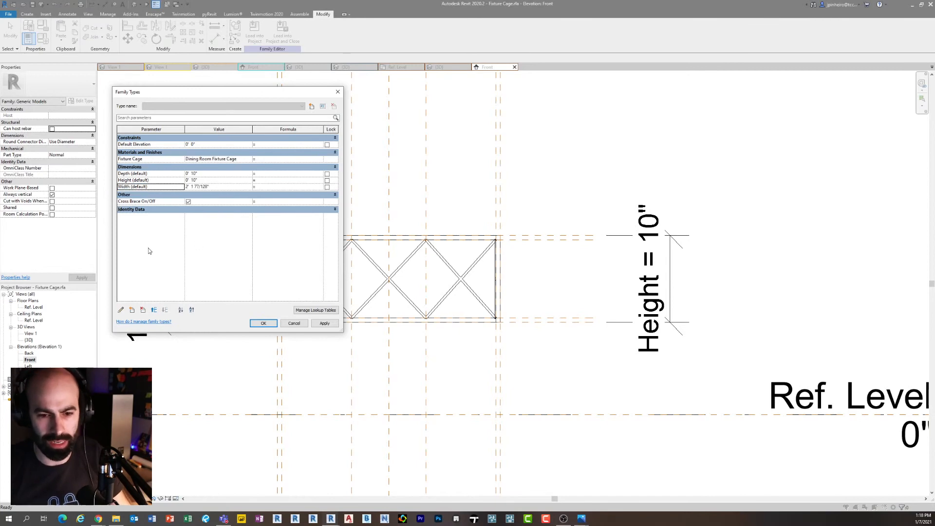
pyautogui.click(294, 324)
# View the cage in the default 3D view and examine its frame and cross bracing from several angles
pyautogui.click(134, 4)
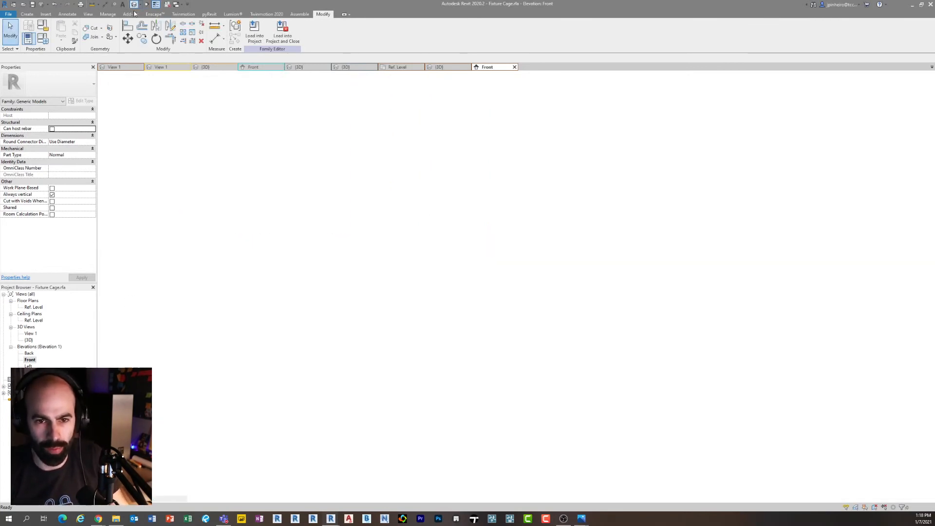
pyautogui.scroll(-1, 371, 446)
pyautogui.keyDown('shift'); pyautogui.moveTo(371, 445); pyautogui.dragTo(356, 457, button='middle'); pyautogui.keyUp('shift')
pyautogui.click(355, 378)
pyautogui.click(445, 405)
pyautogui.keyDown('shift'); pyautogui.moveTo(447, 407); pyautogui.dragTo(425, 394, button='middle'); pyautogui.keyUp('shift')
pyautogui.click(348, 347)
pyautogui.keyDown('shift'); pyautogui.moveTo(349, 348); pyautogui.dragTo(361, 430, button='middle'); pyautogui.keyUp('shift')
pyautogui.click(361, 430)
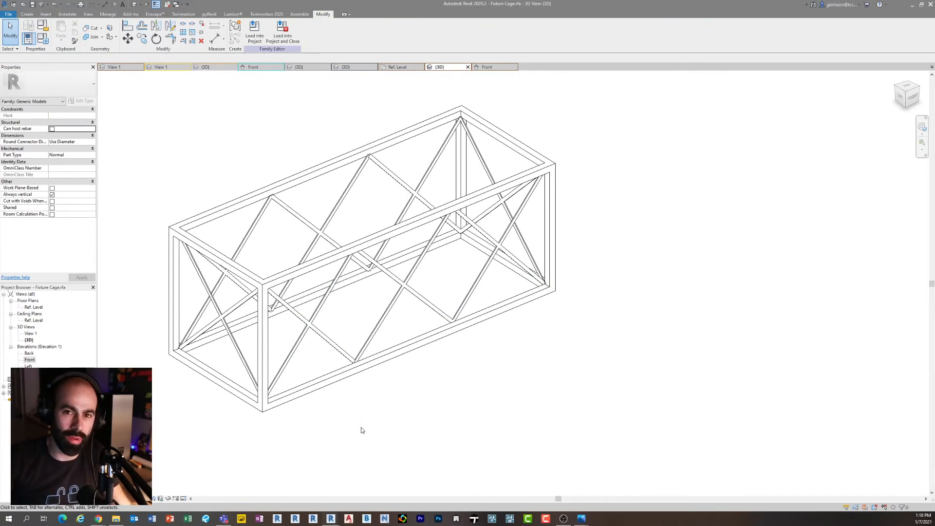
pyautogui.keyDown('shift'); pyautogui.moveTo(412, 417); pyautogui.dragTo(378, 255, button='middle'); pyautogui.keyUp('shift')
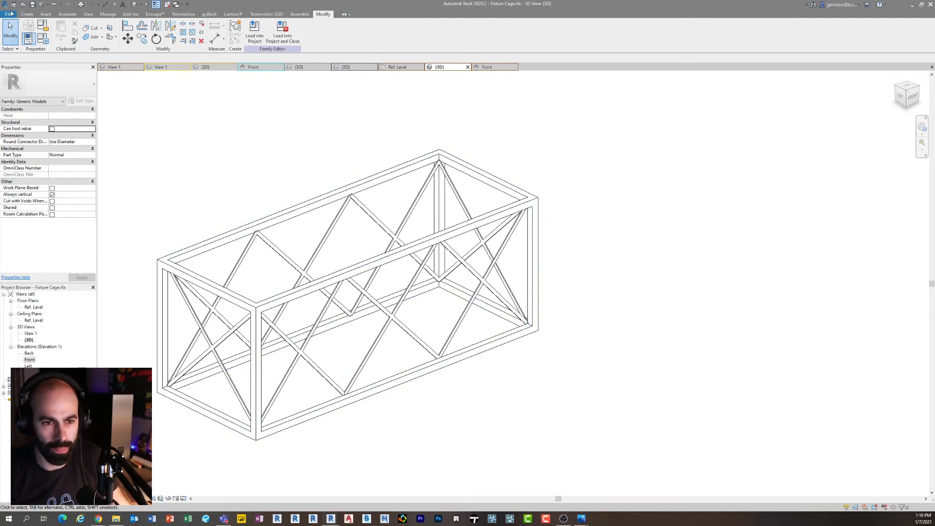
# Open the family file Fixture Cage - Sweep Technique.rfa from the Dining Room Light Fixture folder
pyautogui.click(8, 17)
pyautogui.click(19, 59)
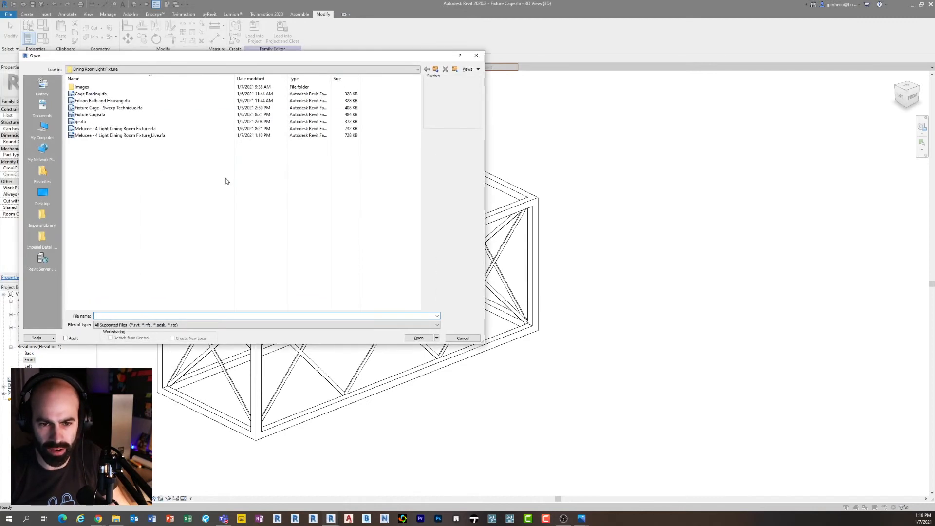
pyautogui.click(144, 110)
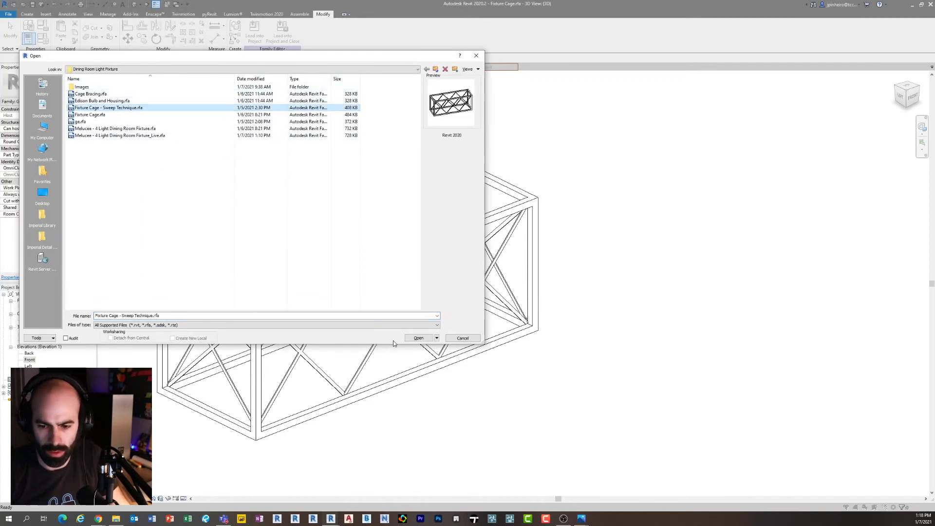
pyautogui.click(418, 338)
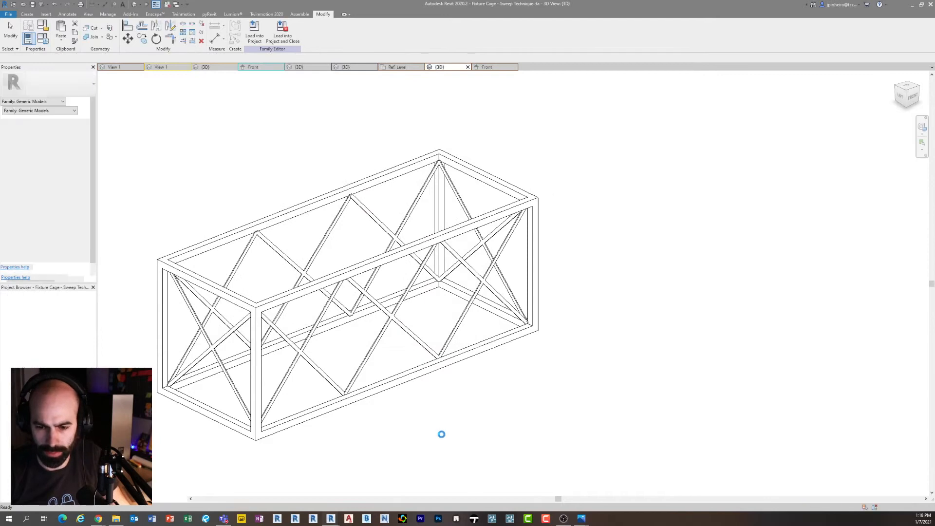
# Examine the two zigzag brace sweeps on the front of the sweep-technique cage in 3D
pyautogui.keyDown('shift'); pyautogui.moveTo(352, 441); pyautogui.dragTo(449, 418, button='middle'); pyautogui.keyUp('shift')
pyautogui.click(272, 406)
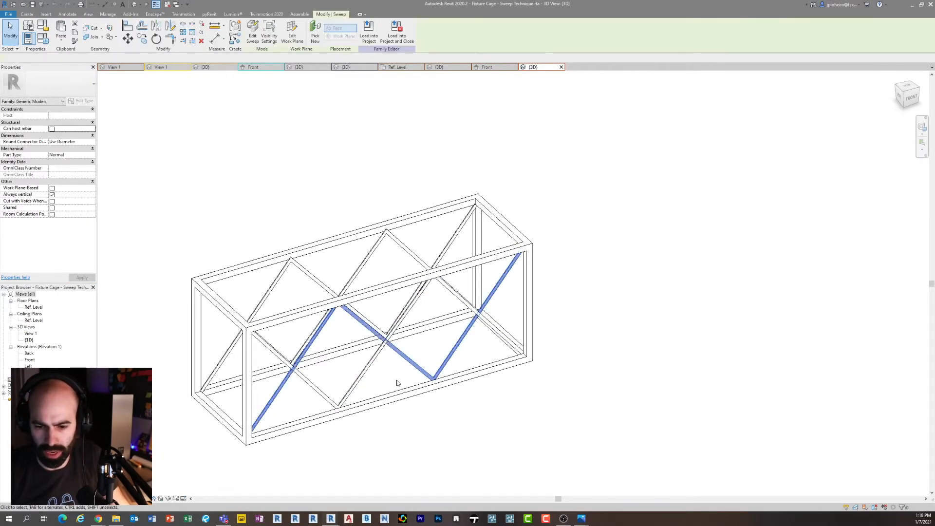
pyautogui.click(363, 376)
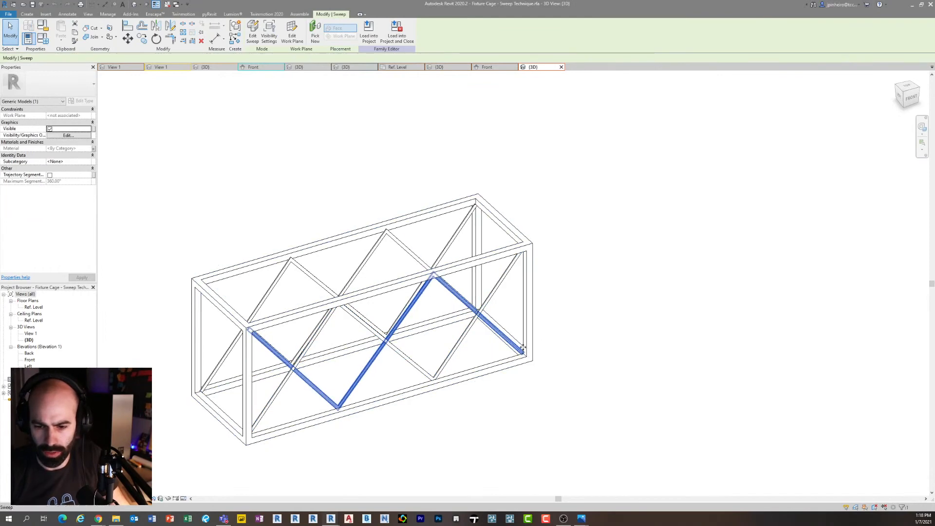
pyautogui.press('Escape')
pyautogui.keyDown('shift'); pyautogui.moveTo(285, 406); pyautogui.dragTo(384, 451, button='middle'); pyautogui.keyUp('shift')
pyautogui.click(332, 407)
pyautogui.scroll(1, 409, 360)
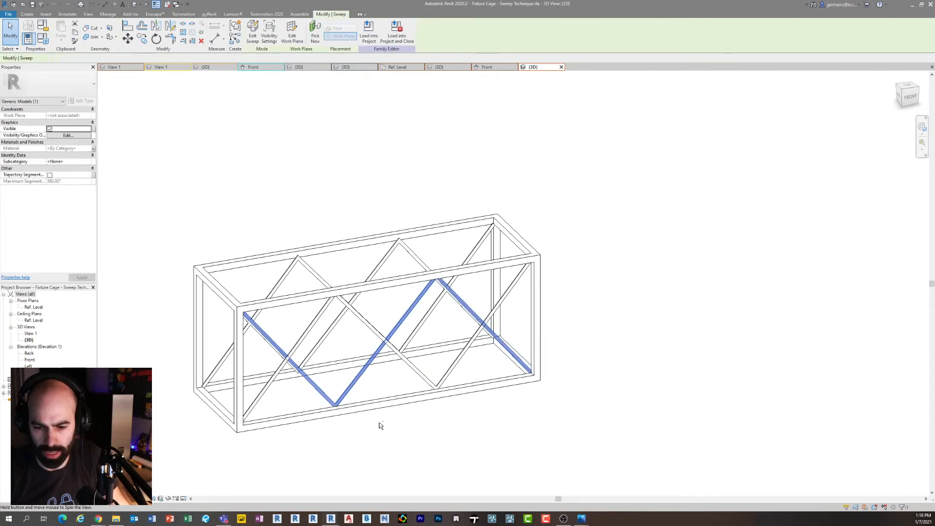
pyautogui.click(408, 361)
pyautogui.scroll(-1, 407, 362)
pyautogui.keyDown('shift'); pyautogui.moveTo(408, 370); pyautogui.dragTo(472, 434, button='middle'); pyautogui.keyUp('shift')
pyautogui.click(291, 368)
pyautogui.press('Escape')
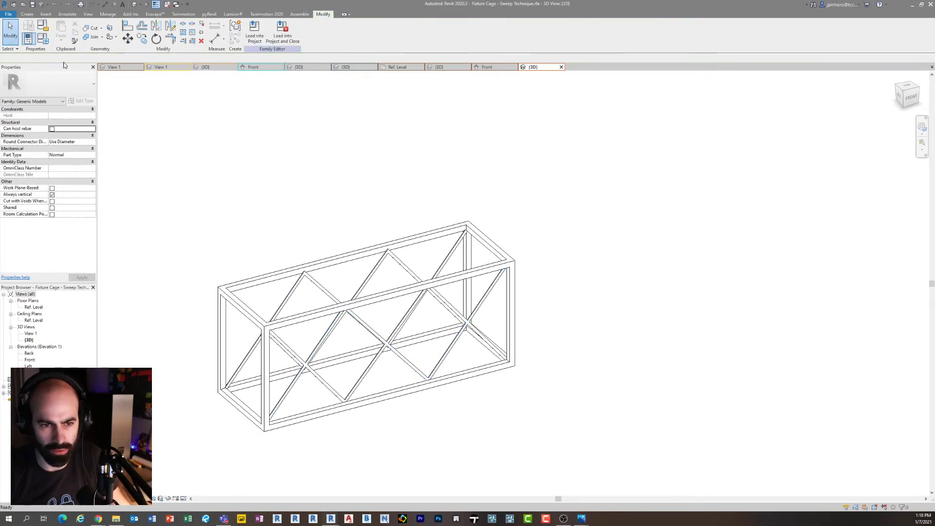
# Set the sweep-technique cage's Width parameter to 4 and check the stretched frame and braces in 3D
pyautogui.click(47, 41)
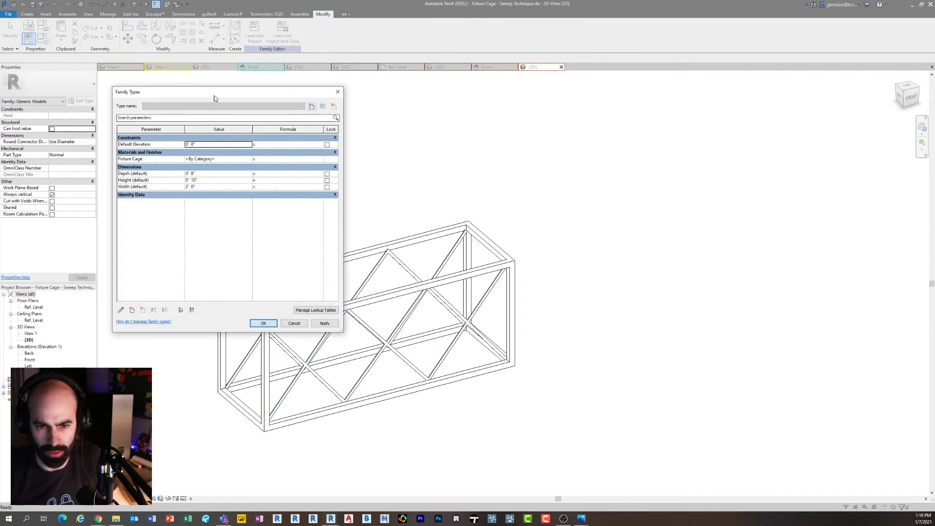
pyautogui.click(135, 162)
pyautogui.write('4')
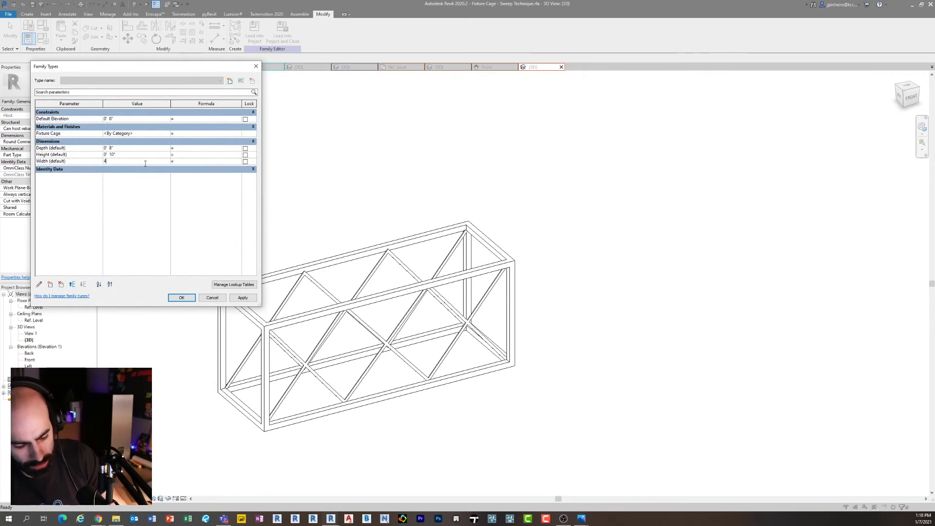
pyautogui.click(181, 298)
pyautogui.click(347, 290)
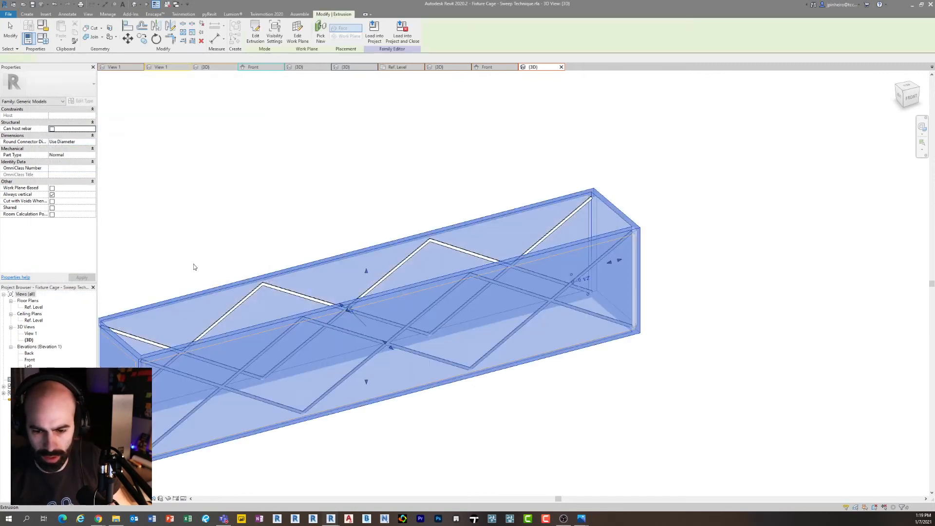
pyautogui.click(396, 368)
pyautogui.keyDown('shift'); pyautogui.moveTo(396, 368); pyautogui.dragTo(349, 266, button='middle'); pyautogui.keyUp('shift')
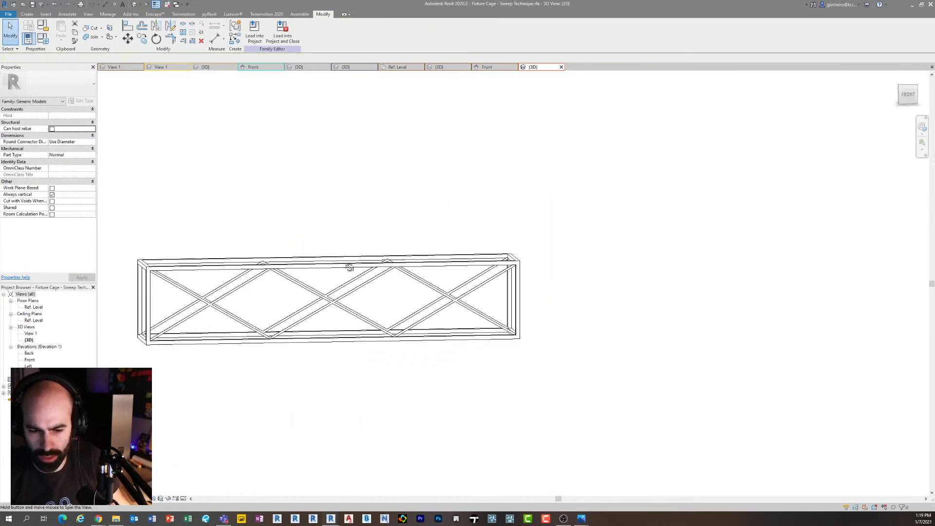
pyautogui.keyDown('shift'); pyautogui.moveTo(301, 374); pyautogui.dragTo(247, 337, button='middle'); pyautogui.keyUp('shift')
# Open the path sketch of the front zigzag brace sweep and examine its lines in 3D
pyautogui.doubleClick(247, 337)
pyautogui.scroll(3, 263, 346)
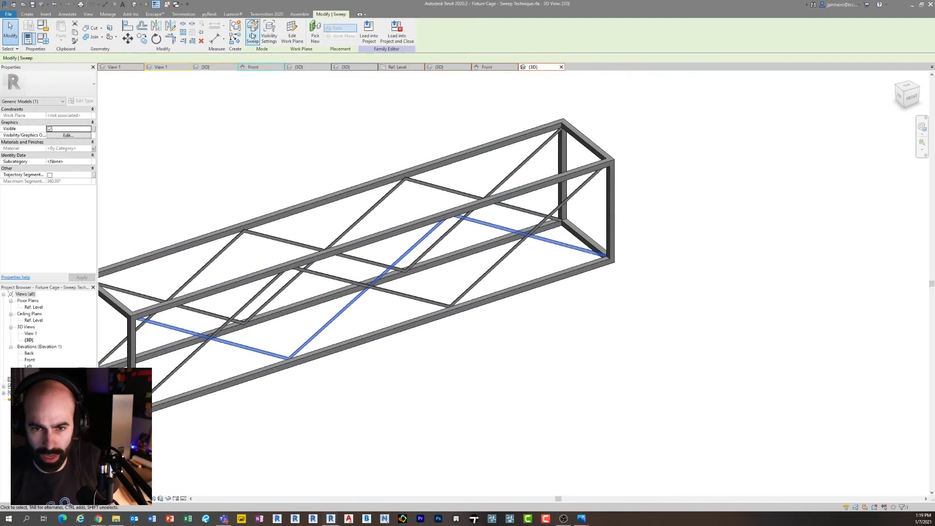
pyautogui.moveTo(390, 399); pyautogui.dragTo(476, 402, button='middle')
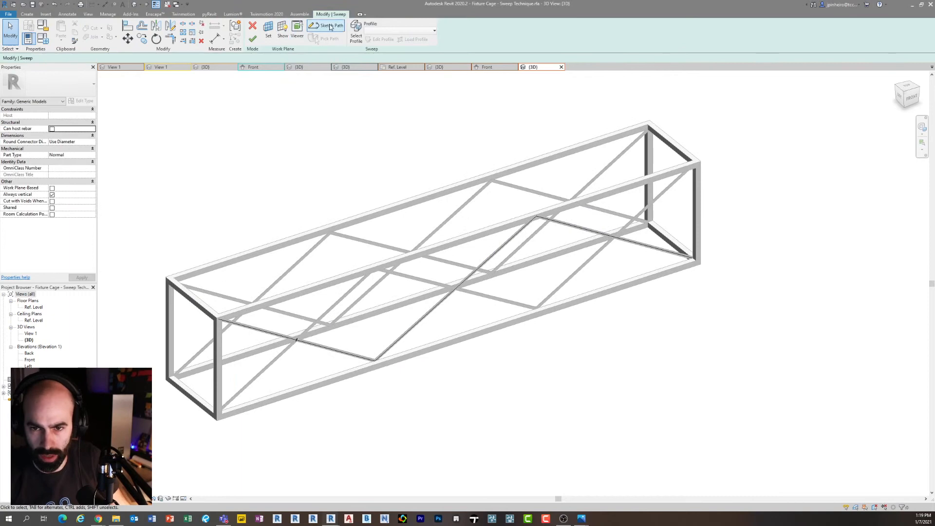
pyautogui.click(326, 25)
pyautogui.scroll(5, 273, 307)
pyautogui.scroll(-5, 258, 291)
pyautogui.keyDown('shift'); pyautogui.moveTo(334, 351); pyautogui.dragTo(361, 349, button='middle'); pyautogui.keyUp('shift')
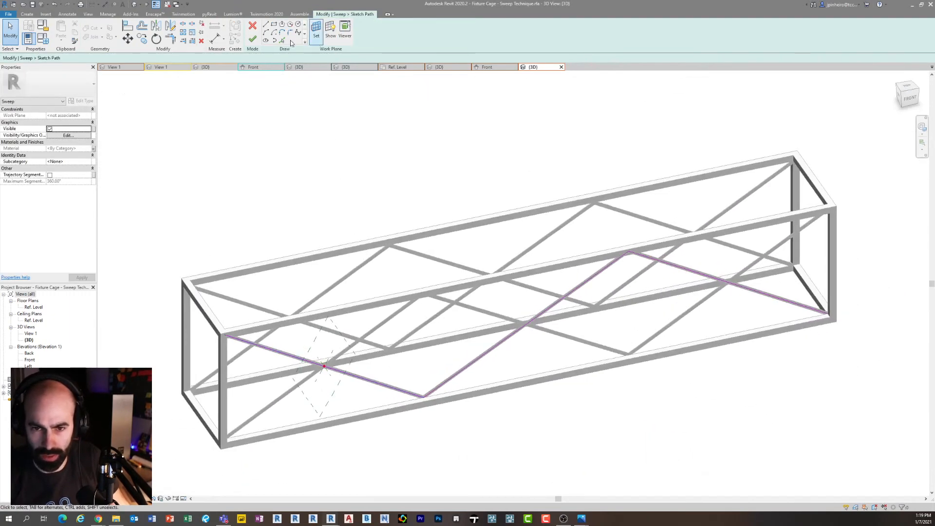
# Leave the zigzag brace's path sketch and sweep editing, and examine the front brace sweep in 3D
pyautogui.click(254, 42)
pyautogui.scroll(-2, 350, 215)
pyautogui.click(252, 26)
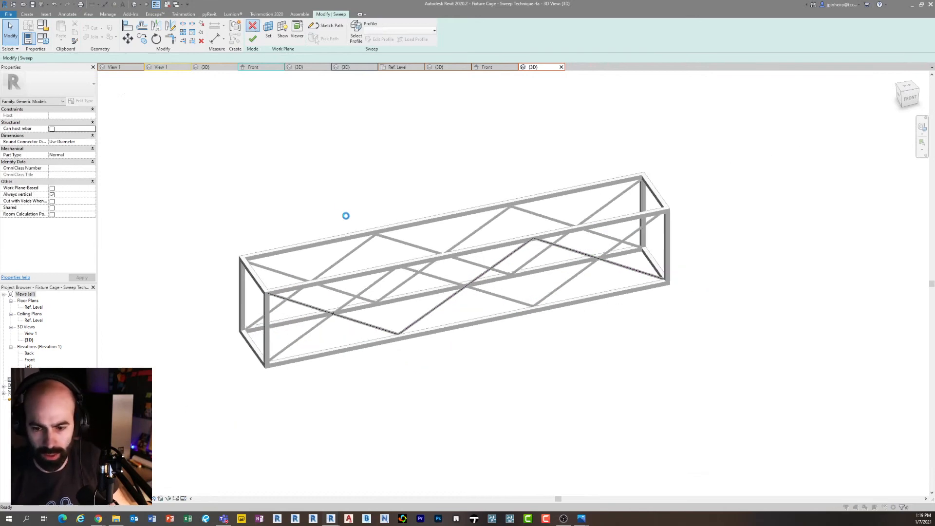
pyautogui.click(485, 264)
pyautogui.keyDown('shift'); pyautogui.moveTo(344, 343); pyautogui.dragTo(386, 359, button='middle'); pyautogui.keyUp('shift')
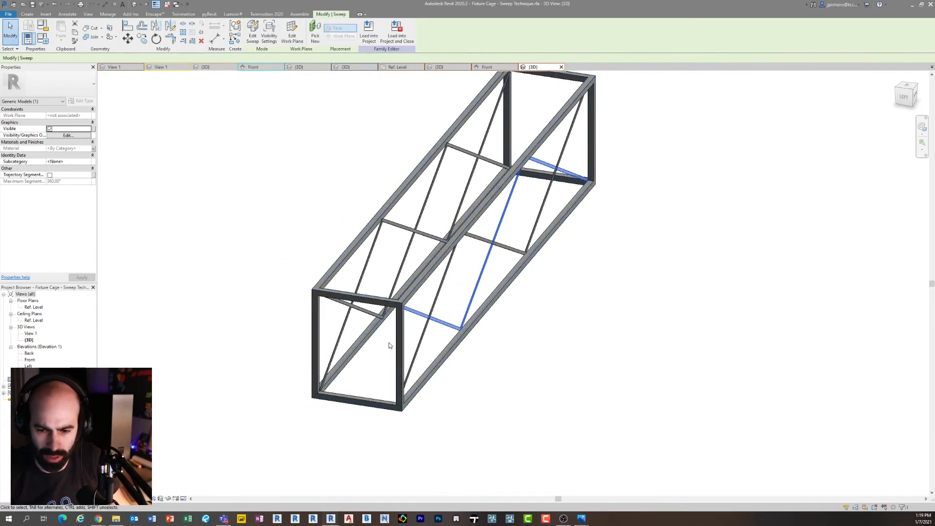
pyautogui.keyDown('shift'); pyautogui.moveTo(525, 361); pyautogui.dragTo(455, 393, button='middle'); pyautogui.keyUp('shift')
pyautogui.click(455, 393)
pyautogui.scroll(-1, 455, 392)
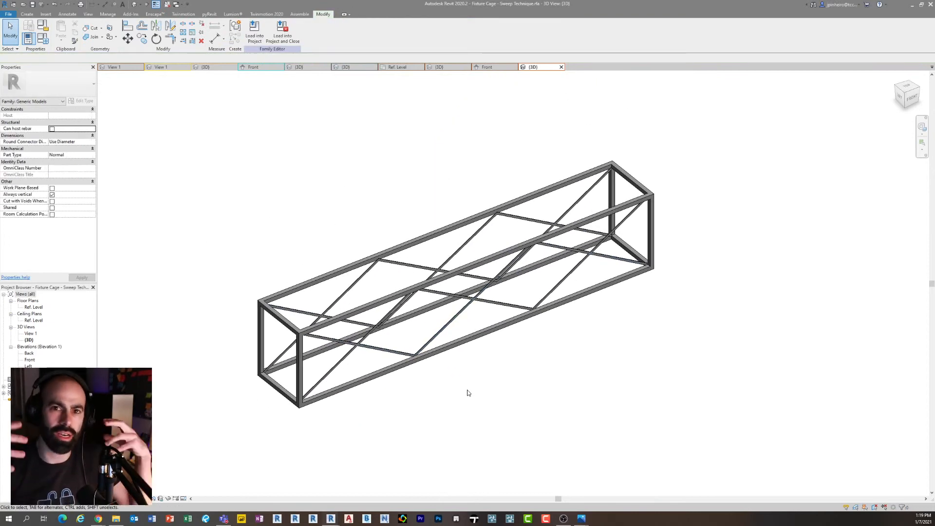
# Undo the sweep-technique cage's Width change and check the frame and braces in 3D
pyautogui.keyDown('shift'); pyautogui.moveTo(462, 372); pyautogui.dragTo(405, 426, button='middle'); pyautogui.keyUp('shift')
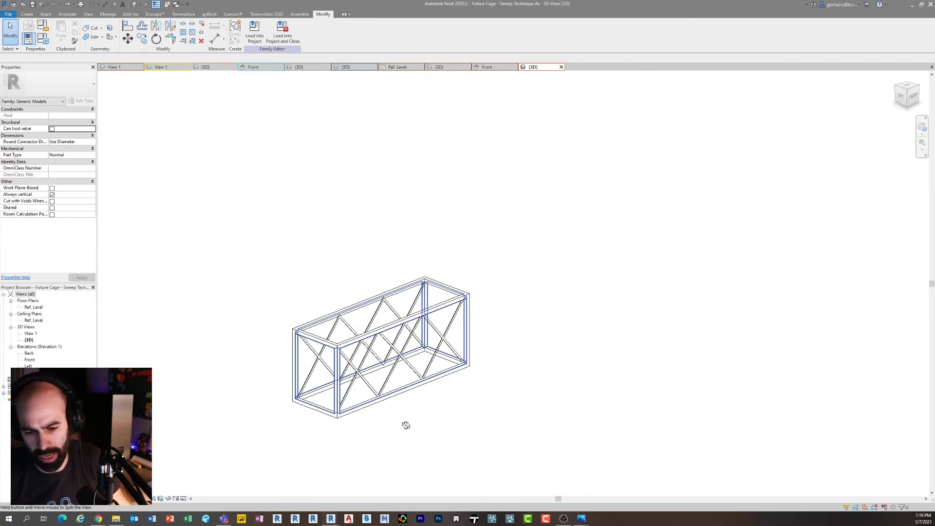
pyautogui.scroll(3, 359, 380)
pyautogui.click(363, 379)
pyautogui.click(431, 458)
pyautogui.moveTo(431, 456); pyautogui.dragTo(452, 452, button='middle')
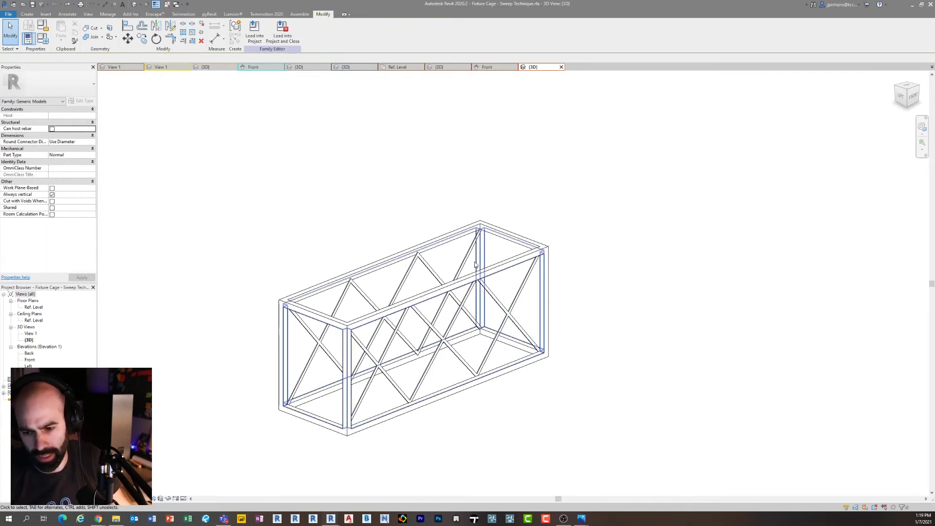
pyautogui.moveTo(299, 414)
pyautogui.keyDown('shift'); pyautogui.mouseDown(button='middle')
pyautogui.moveTo(372, 424)
pyautogui.moveTo(315, 417)
pyautogui.mouseUp(button='middle'); pyautogui.keyUp('shift')
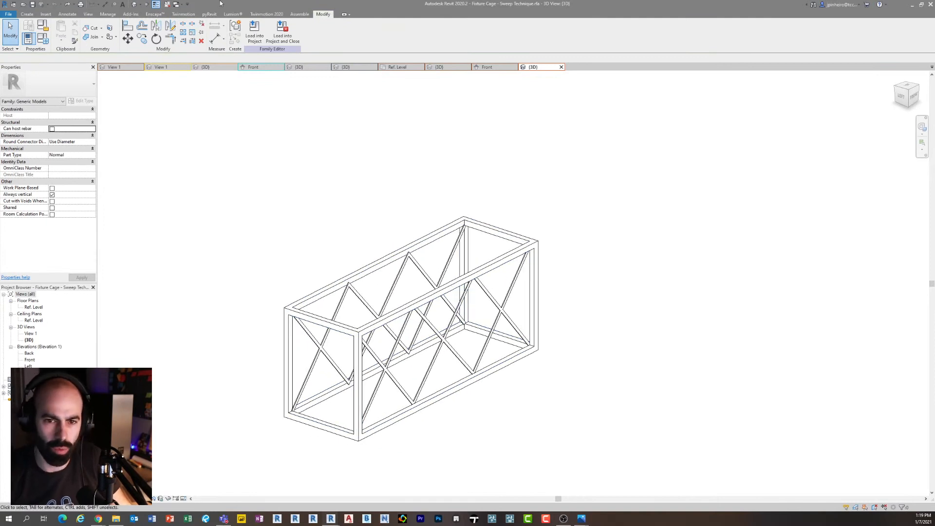
# Close the inactive views and inspect a nested front cross-brace in the 3D view of Fixture Cage.rfa
pyautogui.click(171, 4)
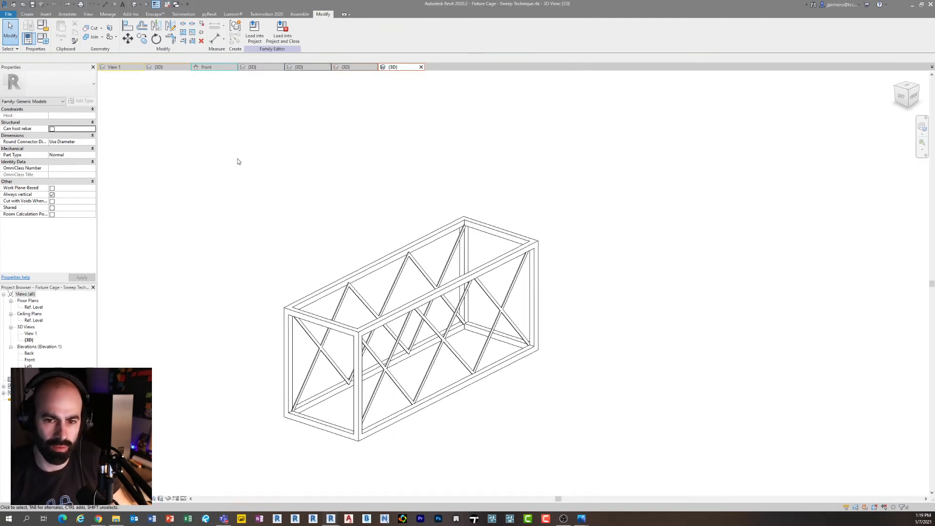
pyautogui.click(352, 67)
pyautogui.click(310, 368)
pyautogui.moveTo(309, 413); pyautogui.dragTo(409, 392, button='middle')
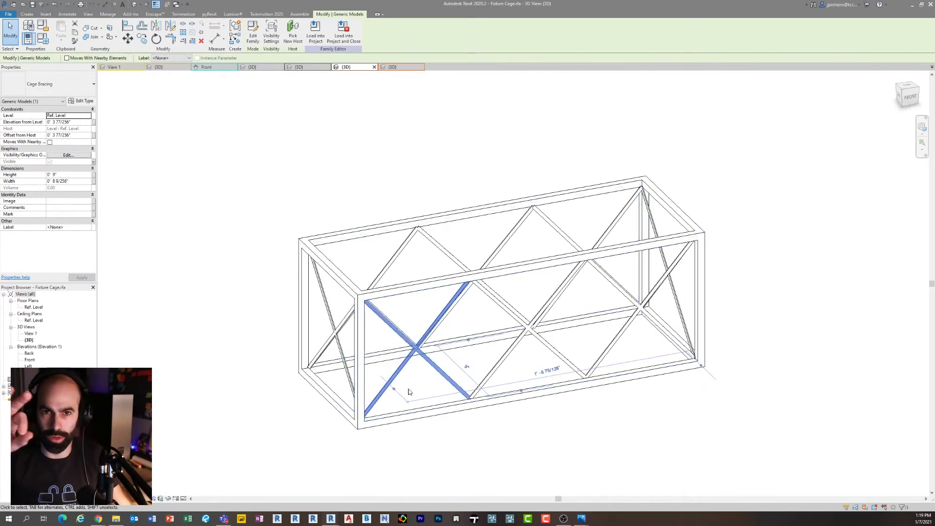
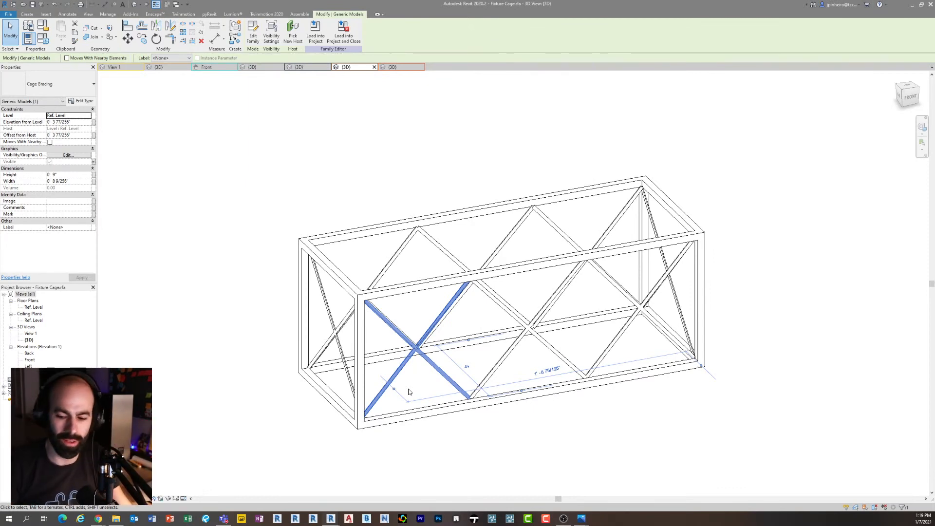
pyautogui.press('Escape')
# Review the host, bulb, cage and bracing parts in the Light Fixture Nested Family Break down.jpg image in Photos
pyautogui.moveTo(582, 519)
pyautogui.click(621, 490)
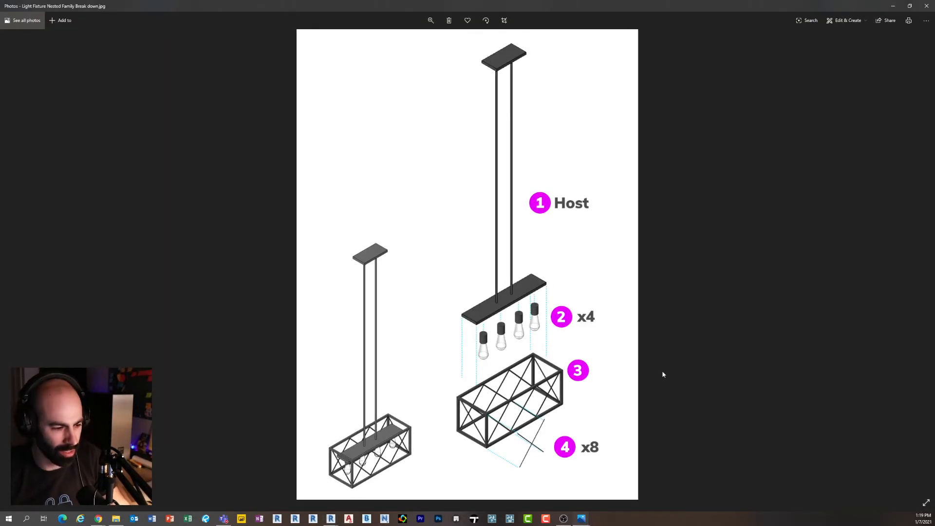
pyautogui.scroll(4, 663, 366)
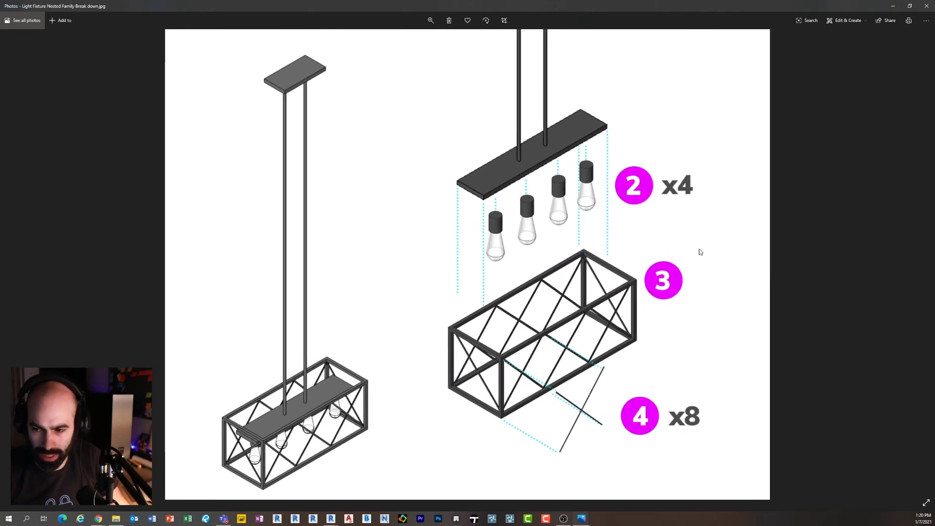
pyautogui.moveTo(692, 239); pyautogui.dragTo(653, 383)
pyautogui.scroll(-1, 653, 385)
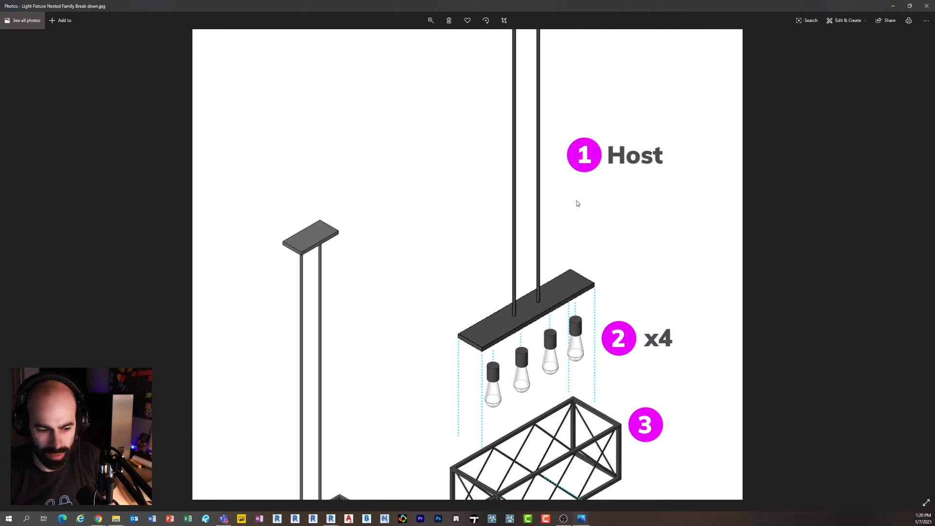
pyautogui.scroll(-4, 578, 204)
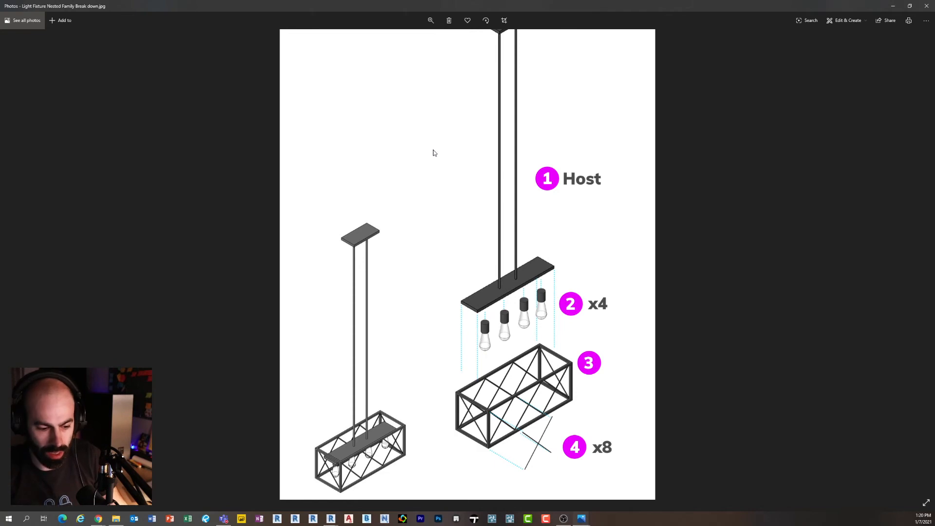
pyautogui.click(893, 5)
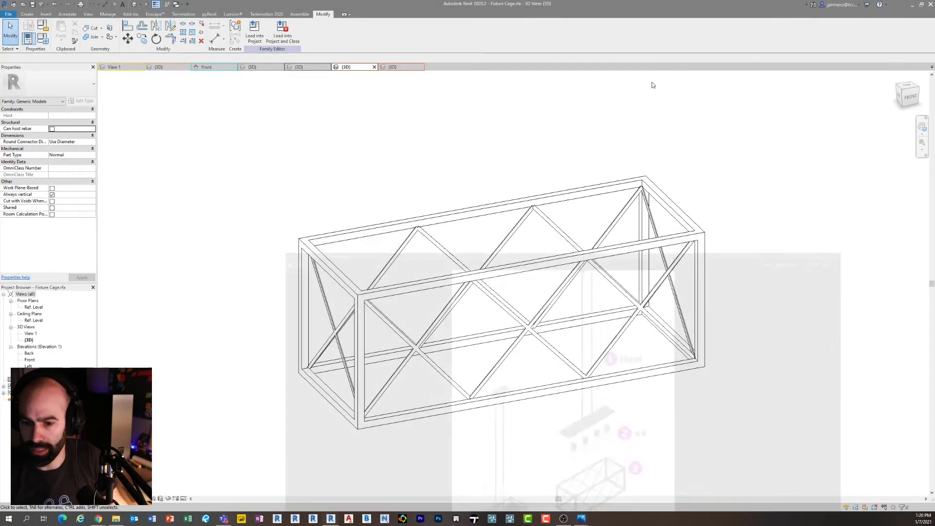
# Open the nested Cage Bracing family for editing from the front cross-brace of the fixture cage
pyautogui.keyDown('shift'); pyautogui.moveTo(403, 177); pyautogui.dragTo(312, 349, button='middle'); pyautogui.keyUp('shift')
pyautogui.click(362, 203)
pyautogui.click(208, 363)
pyautogui.scroll(1, 211, 363)
pyautogui.moveTo(318, 306); pyautogui.dragTo(193, 213, button='middle')
pyautogui.scroll(-1, 229, 319)
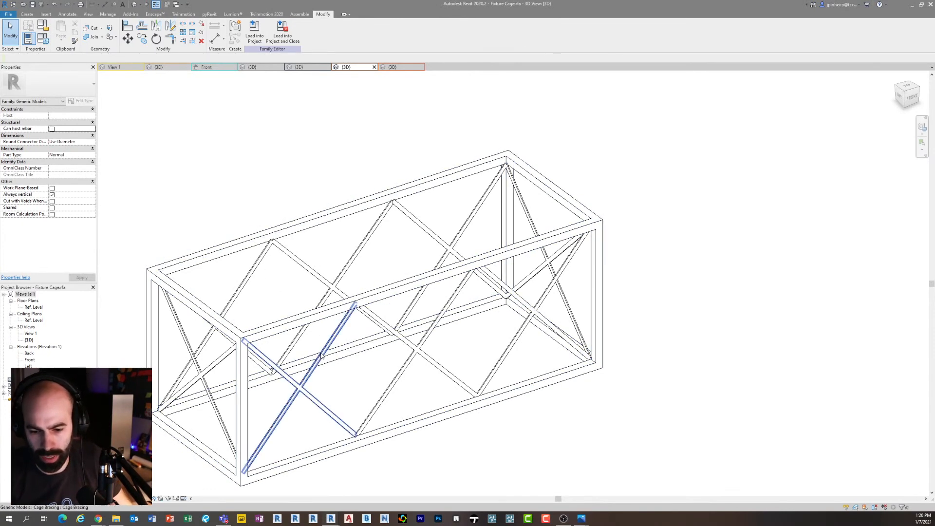
pyautogui.click(328, 268)
pyautogui.keyDown('shift'); pyautogui.moveTo(328, 268); pyautogui.dragTo(343, 285, button='middle'); pyautogui.keyUp('shift')
pyautogui.keyDown('shift'); pyautogui.moveTo(286, 130); pyautogui.dragTo(303, 140, button='middle'); pyautogui.keyUp('shift')
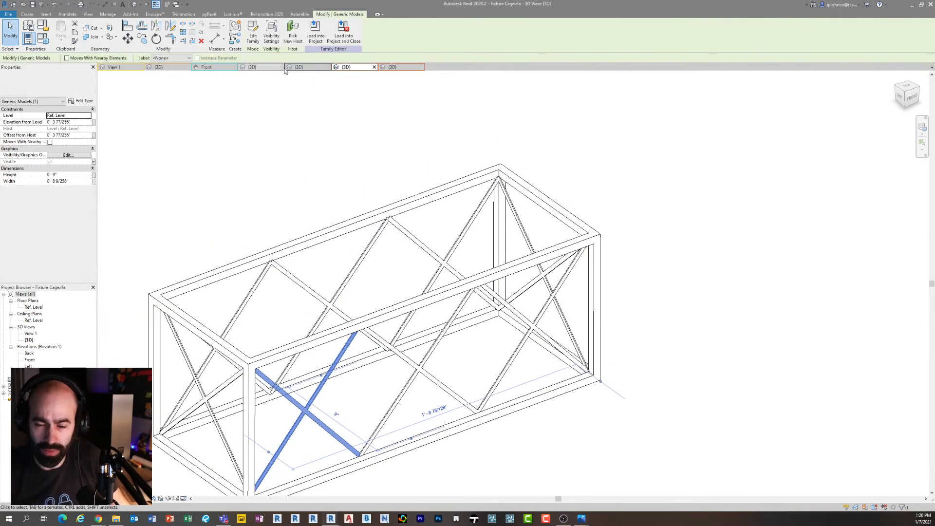
pyautogui.click(253, 33)
pyautogui.keyDown('shift'); pyautogui.moveTo(455, 265); pyautogui.dragTo(417, 337, button='middle'); pyautogui.keyUp('shift')
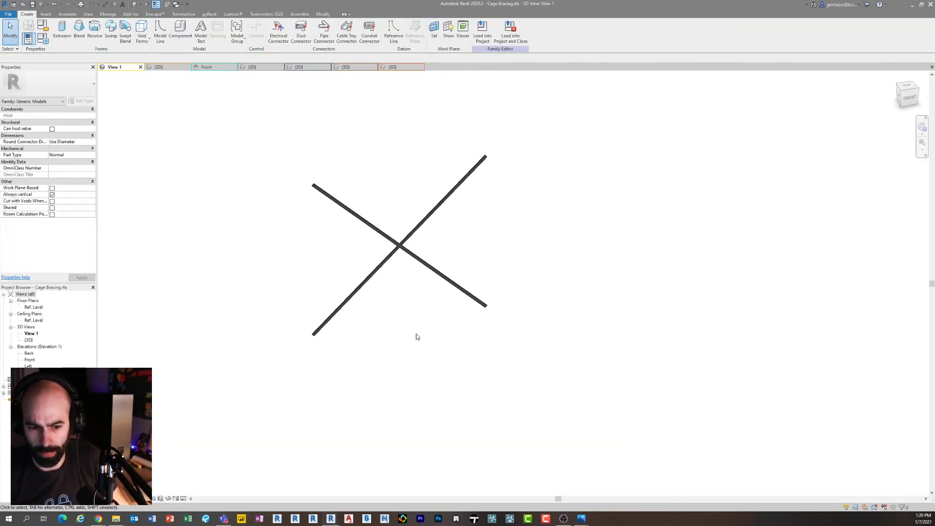
# Open the Front elevation of the Cage Bracing family and examine its reference planes, equality constraints and Width and Height dimensions
pyautogui.doubleClick(29, 360)
pyautogui.scroll(5, 558, 417)
pyautogui.moveTo(557, 417); pyautogui.dragTo(585, 387, button='middle')
pyautogui.scroll(-1, 582, 426)
pyautogui.scroll(1, 583, 426)
pyautogui.moveTo(579, 438); pyautogui.dragTo(574, 457, button='middle')
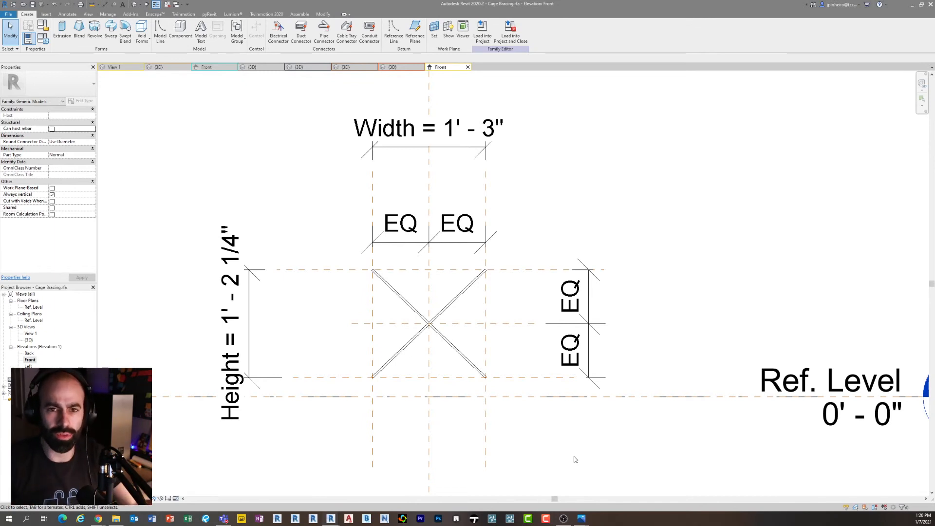
pyautogui.scroll(3, 462, 302)
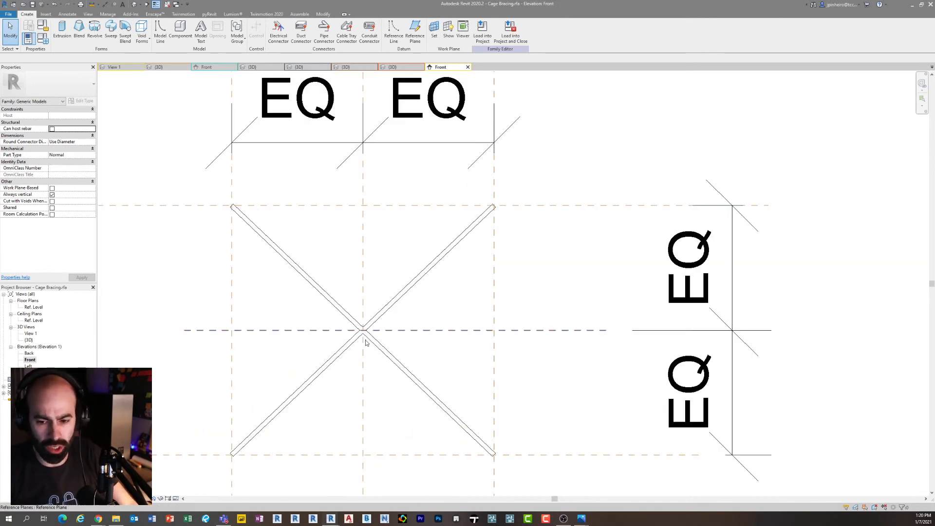
pyautogui.scroll(-1, 399, 326)
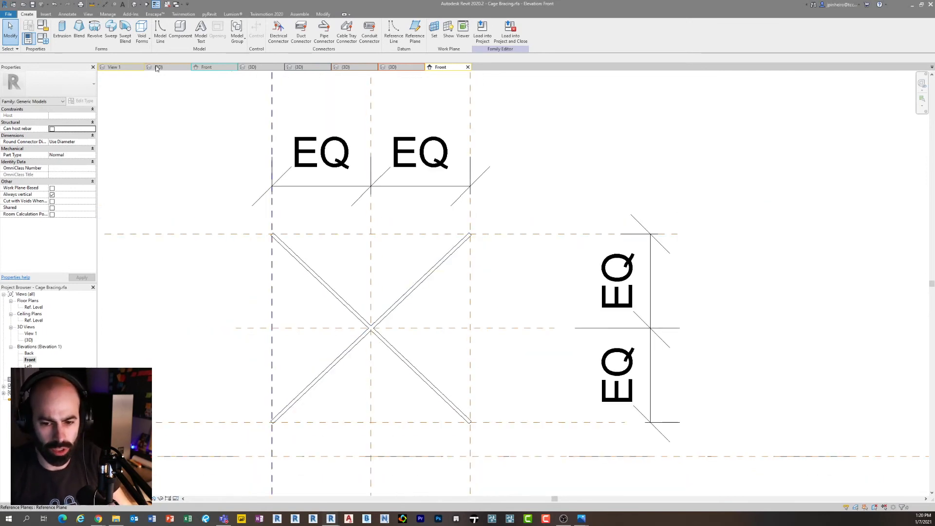
# Start an extrusion sketch in the Front elevation, draw a line along the X-brace's upper-left arm and delete it
pyautogui.press('F1')
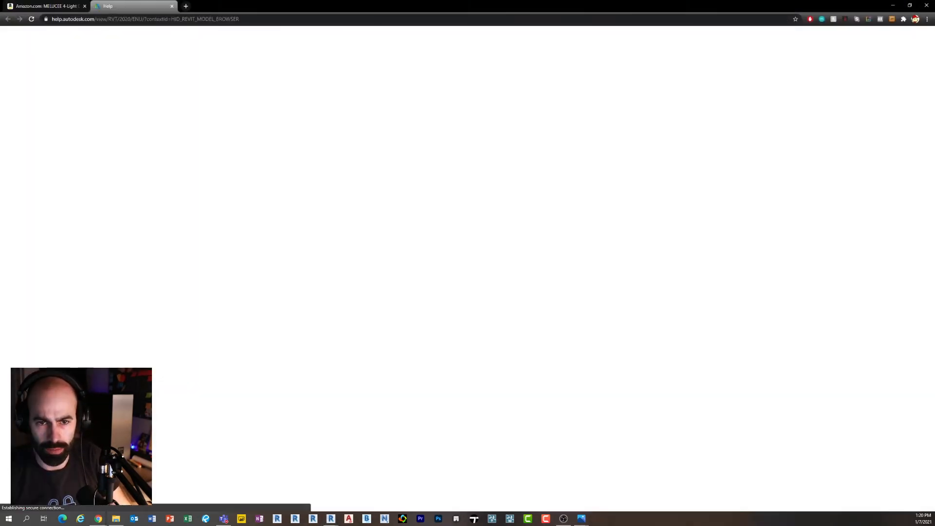
pyautogui.click(894, 5)
pyautogui.moveTo(478, 211); pyautogui.dragTo(491, 207, button='middle')
pyautogui.scroll(2, 331, 247)
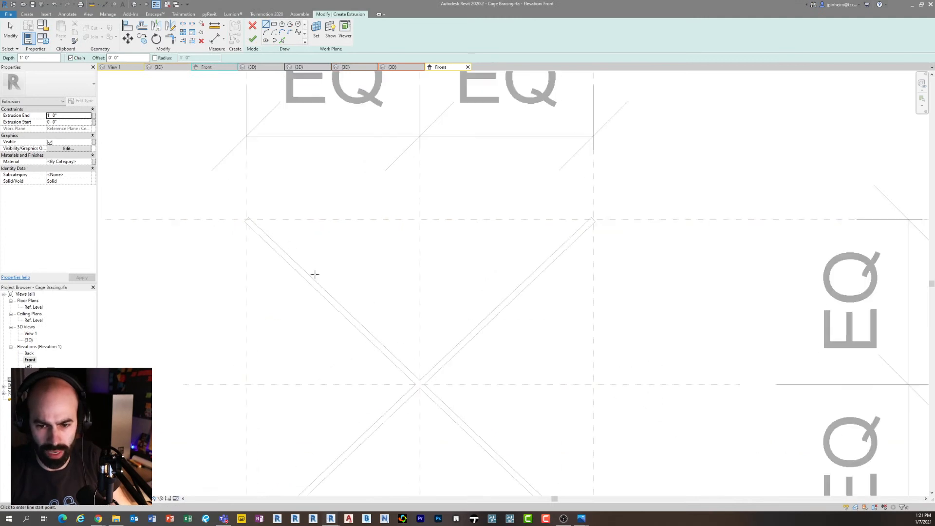
pyautogui.moveTo(323, 266); pyautogui.dragTo(328, 212, button='middle')
pyautogui.click(253, 165)
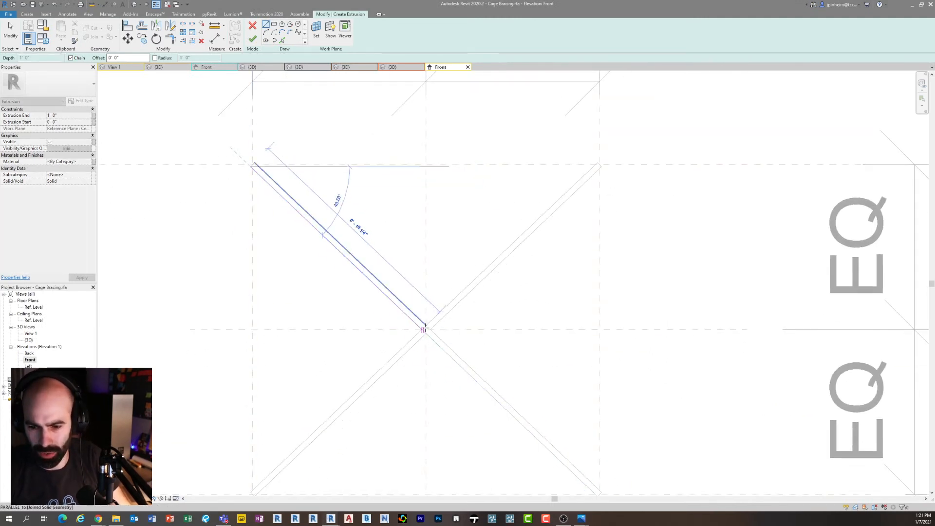
pyautogui.click(425, 325)
pyautogui.moveTo(341, 387); pyautogui.dragTo(382, 319, button='middle')
pyautogui.press('Escape')
pyautogui.press('Escape')
pyautogui.click(461, 258)
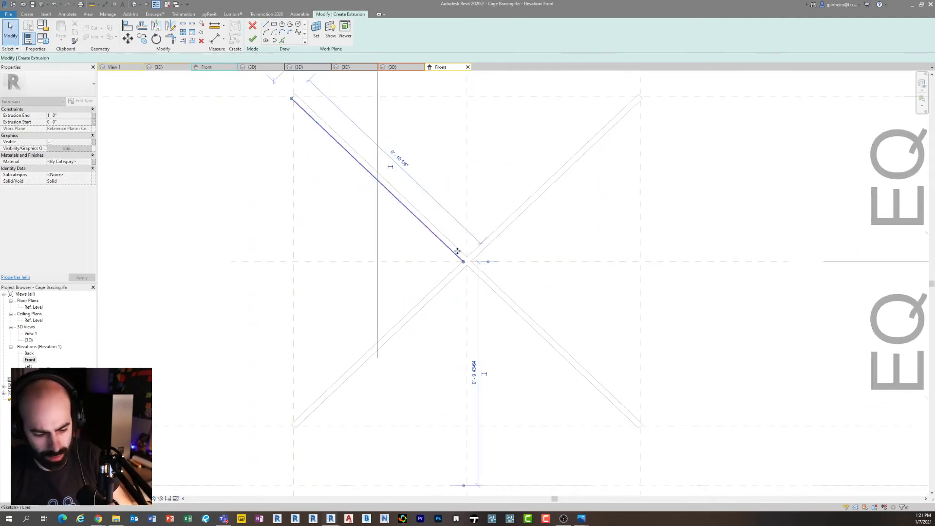
pyautogui.press('Delete')
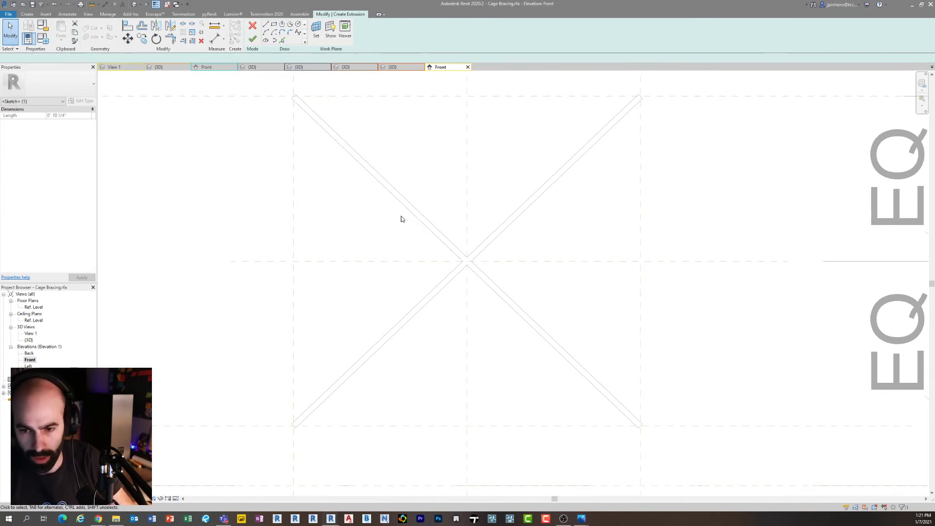
# Try to sketch the extrusion outline by picking the connected edges of the X-brace, and discard the sketch
pyautogui.click(284, 42)
pyautogui.press('Tab')
pyautogui.click(357, 152)
pyautogui.press('Escape')
pyautogui.scroll(-2, 467, 294)
pyautogui.press('Escape')
pyautogui.scroll(5, 474, 313)
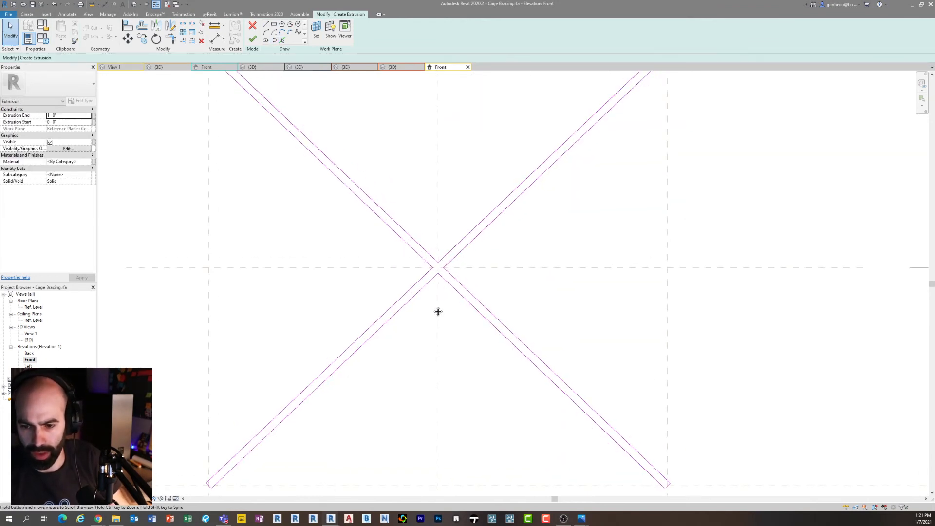
pyautogui.scroll(-4, 429, 350)
pyautogui.scroll(4, 460, 315)
pyautogui.scroll(-1, 493, 282)
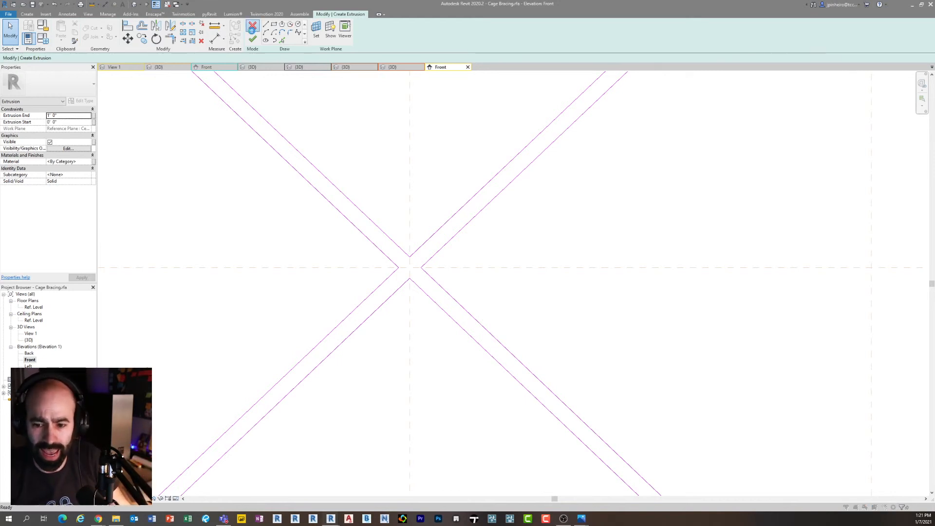
pyautogui.click(253, 28)
pyautogui.click(492, 266)
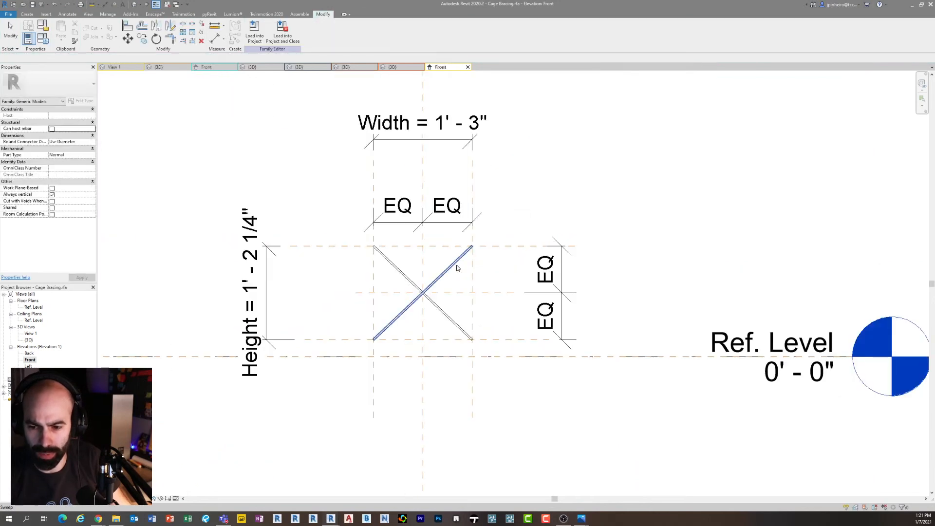
# Open the sweep of the brace running from upper left to lower right and examine both braces in 3D
pyautogui.click(404, 275)
pyautogui.click(436, 335)
pyautogui.scroll(2, 436, 334)
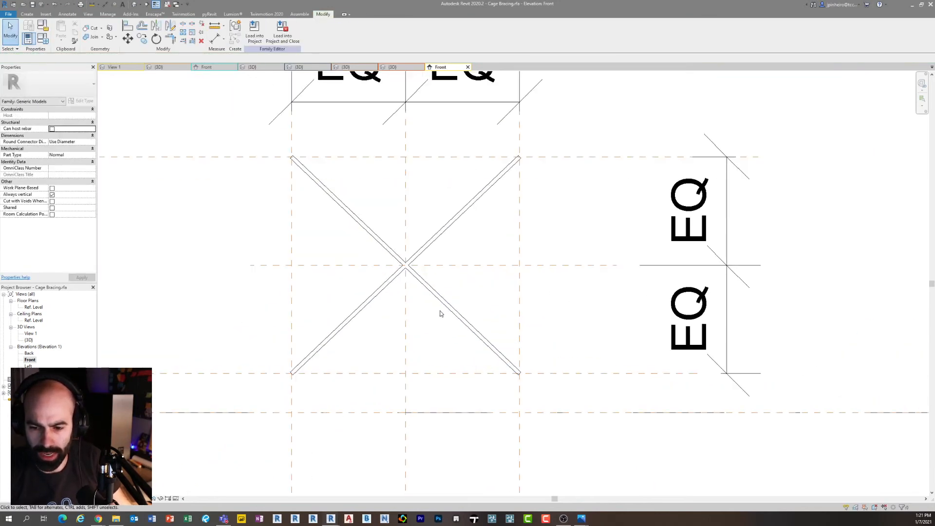
pyautogui.click(441, 302)
pyautogui.click(252, 32)
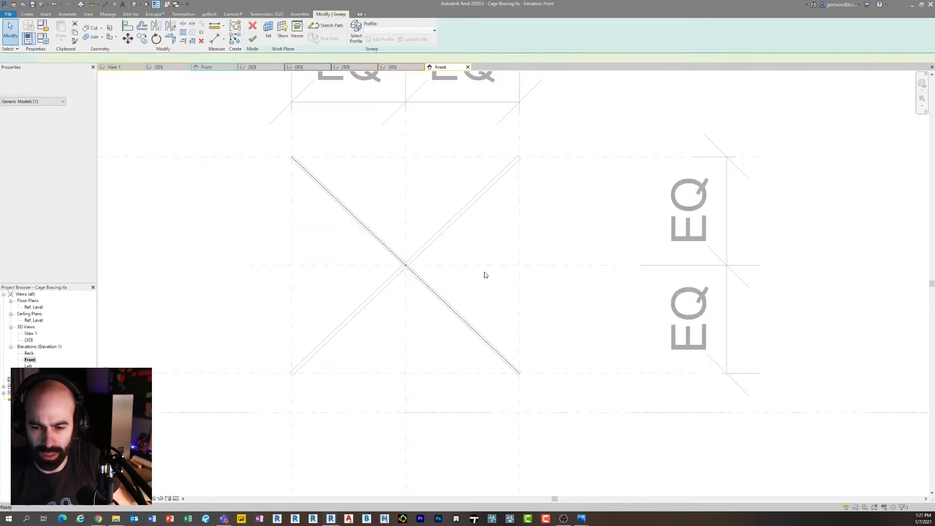
pyautogui.moveTo(500, 262); pyautogui.dragTo(464, 289, button='middle')
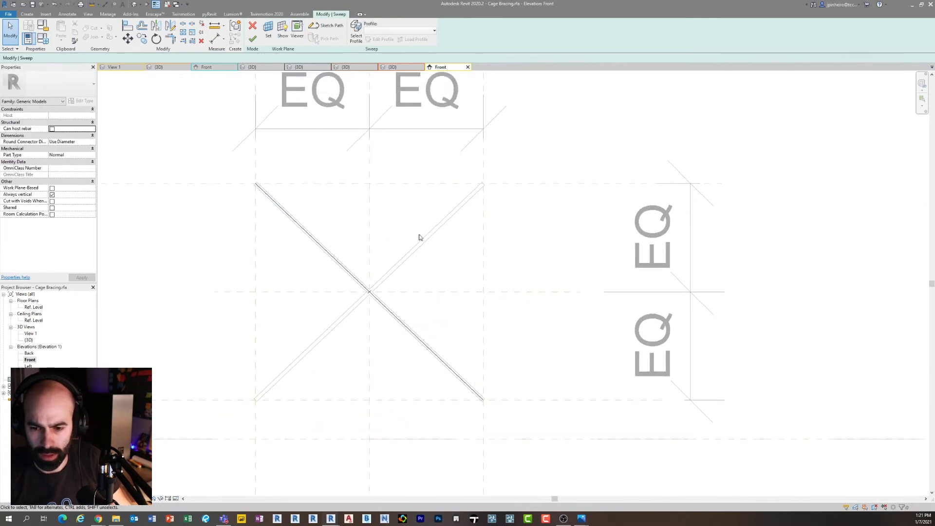
pyautogui.click(134, 5)
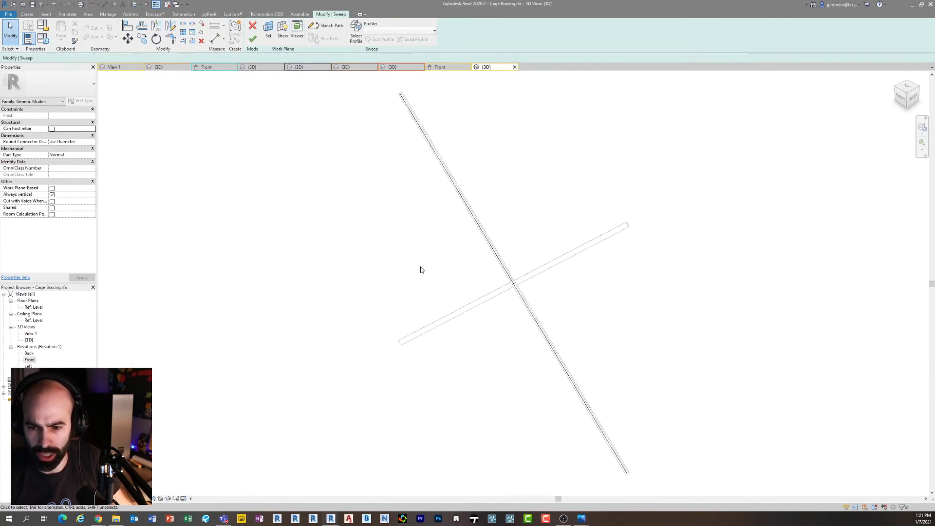
pyautogui.click(403, 274)
pyautogui.keyDown('shift'); pyautogui.moveTo(429, 293); pyautogui.dragTo(443, 294, button='middle'); pyautogui.keyUp('shift')
pyautogui.moveTo(200, 145); pyautogui.dragTo(132, 118, button='middle')
# Create a new family from the Generic Model.rft template
pyautogui.click(9, 14)
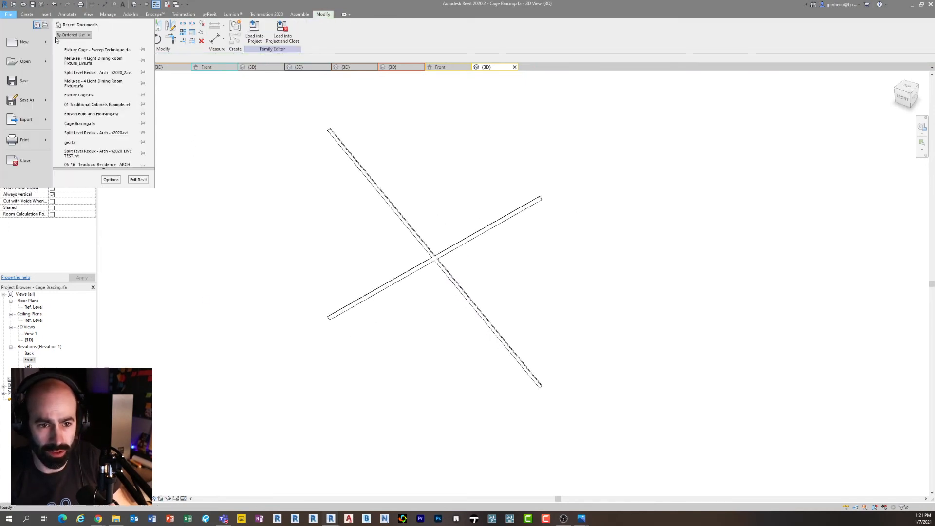
pyautogui.click(368, 225)
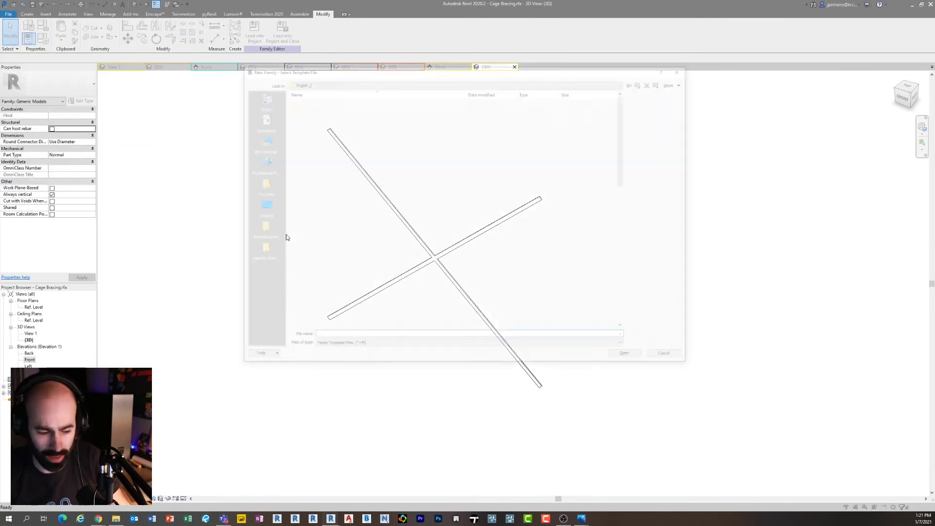
pyautogui.write('f')
pyautogui.click(360, 262)
pyautogui.press('f')
pyautogui.scroll(-9, 359, 263)
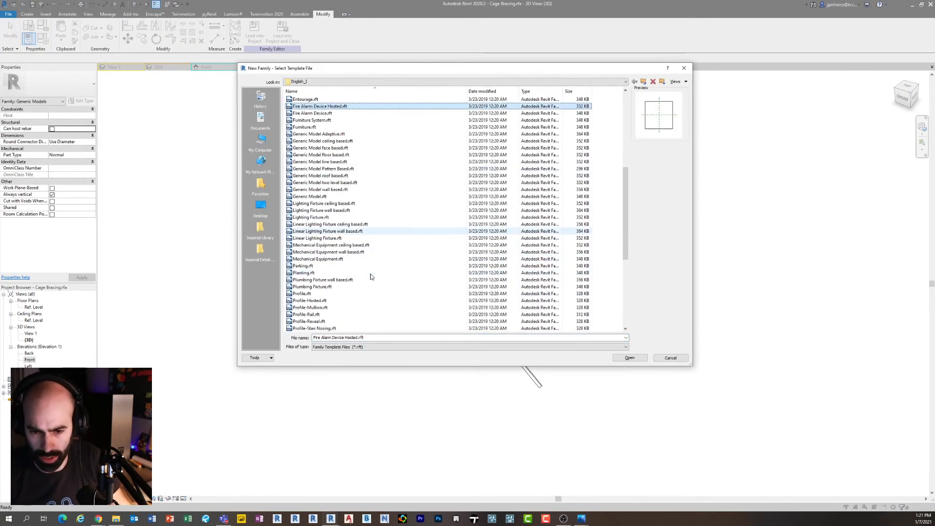
pyautogui.click(310, 196)
pyautogui.click(630, 358)
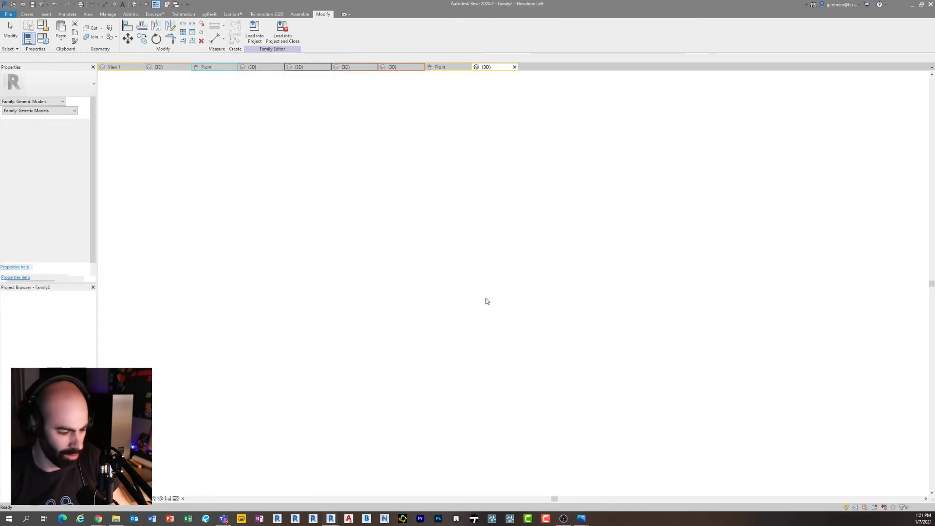
# Open the Front elevation and draw a short horizontal reference plane above the Ref. Level, crossing the center plane
pyautogui.press('r')
pyautogui.press('p')
pyautogui.scroll(3, 511, 271)
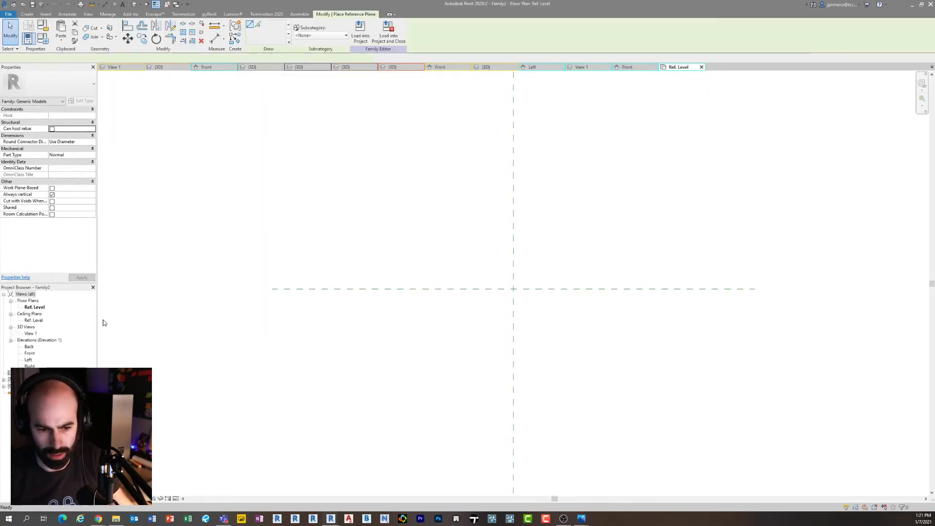
pyautogui.press('Escape')
pyautogui.doubleClick(29, 360)
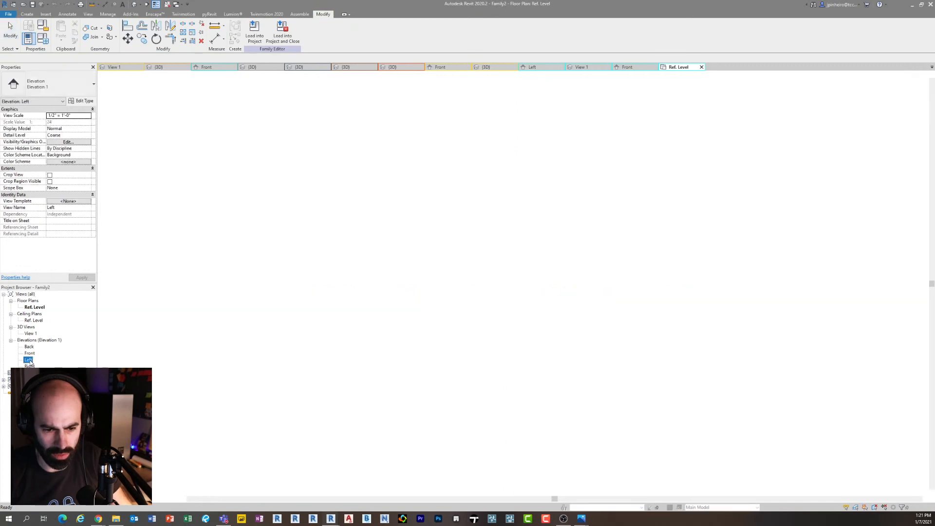
pyautogui.doubleClick(30, 353)
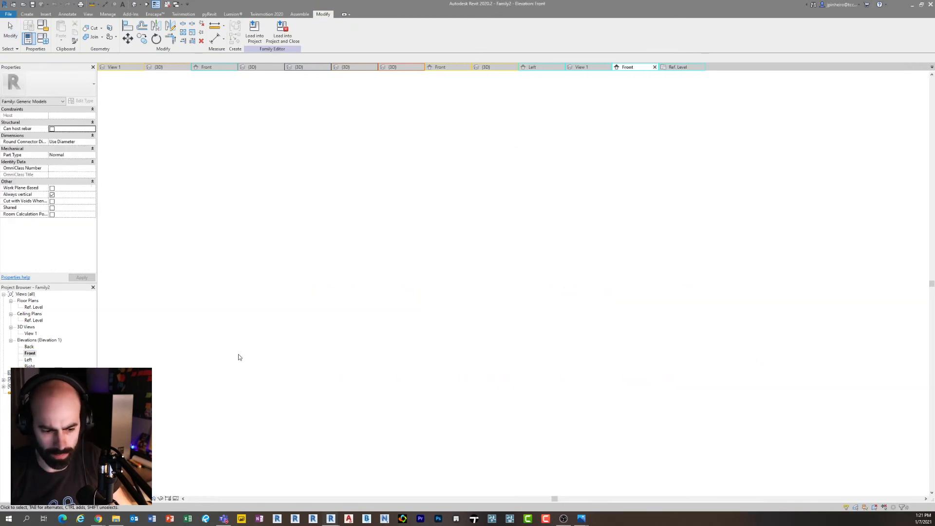
pyautogui.press('r')
pyautogui.press('p')
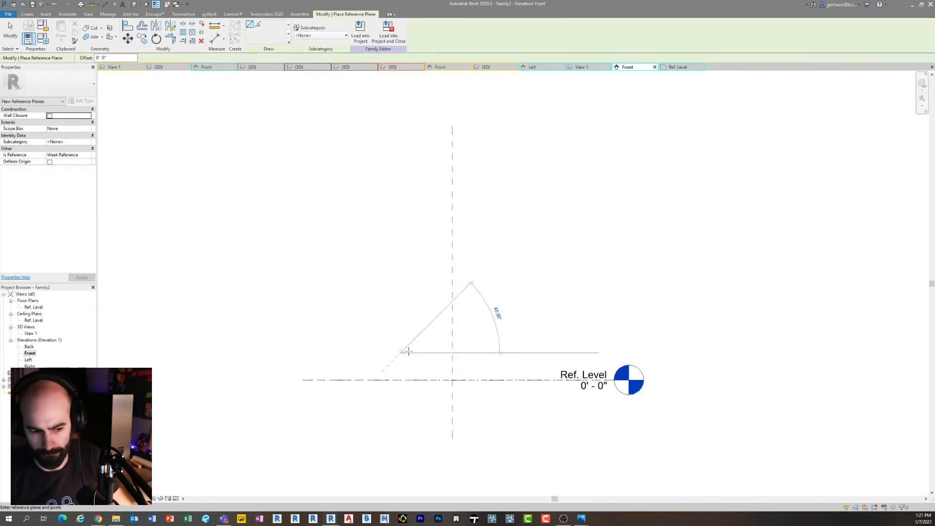
pyautogui.press('Escape')
pyautogui.scroll(2, 481, 351)
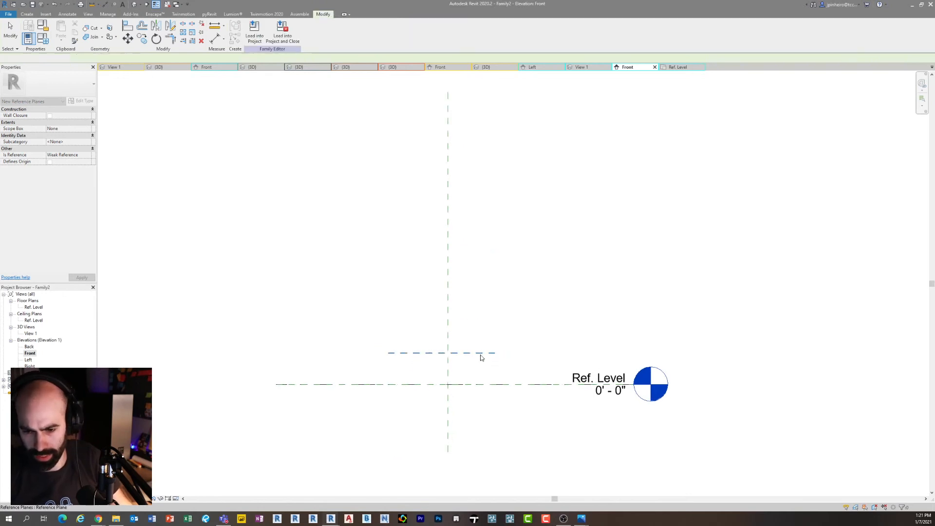
# Copy the new horizontal reference plane about 1'-2" straight up
pyautogui.click(482, 353)
pyautogui.scroll(2, 481, 355)
pyautogui.press('c')
pyautogui.press('o')
pyautogui.click(475, 353)
pyautogui.click(472, 290)
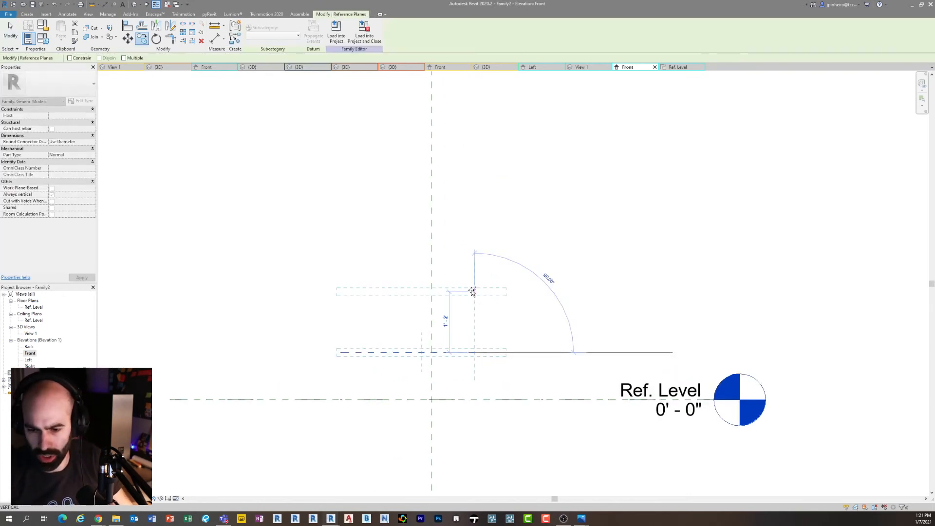
pyautogui.press('Escape')
# Draw a vertical reference plane about 8 inches left of the center plane, crossing both horizontal planes
pyautogui.scroll(2, 453, 352)
pyautogui.press('p')
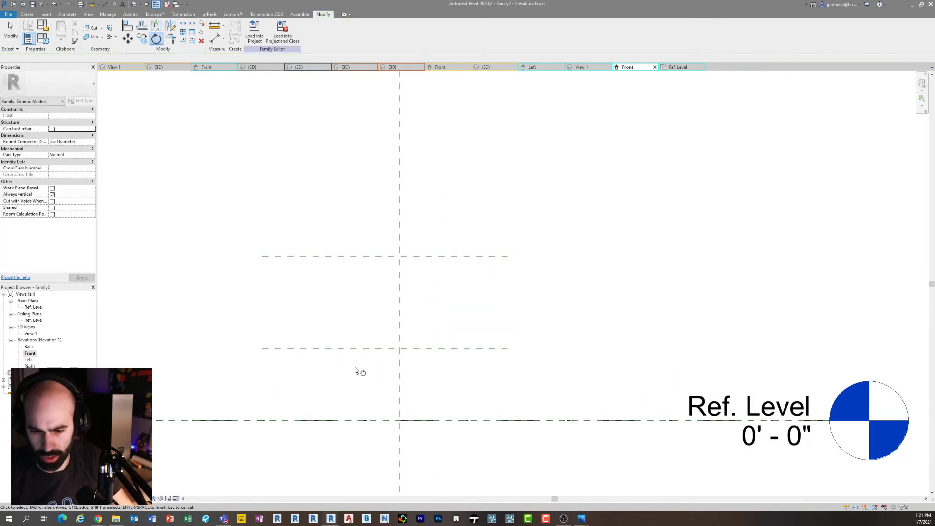
pyautogui.click(347, 368)
pyautogui.click(346, 239)
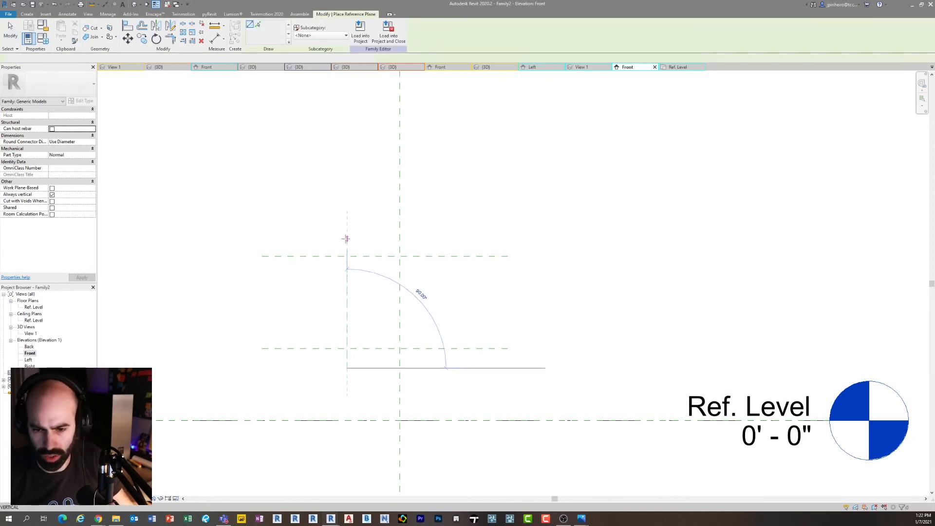
pyautogui.press('Escape')
pyautogui.press('Escape')
# Mirror the left vertical reference plane about the Center (Left/Right) plane
pyautogui.press('m')
pyautogui.press('m')
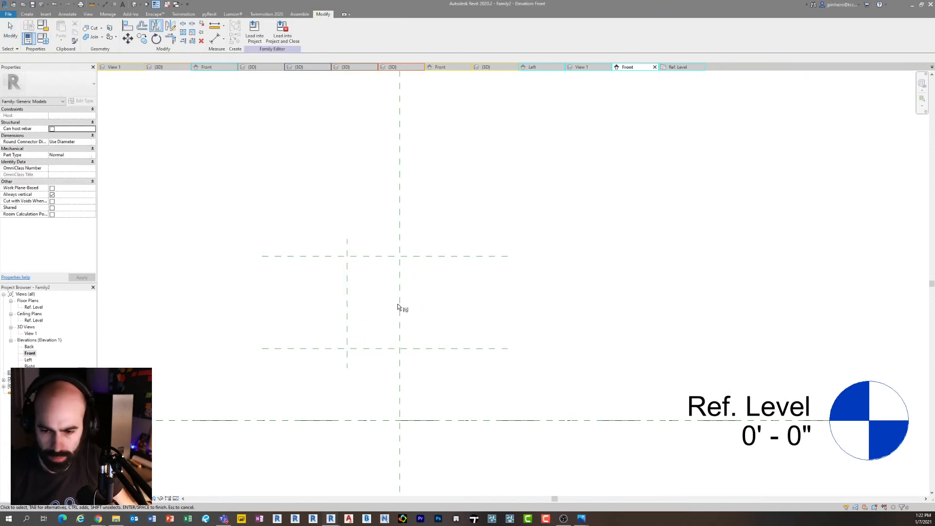
pyautogui.moveTo(369, 329); pyautogui.dragTo(321, 315)
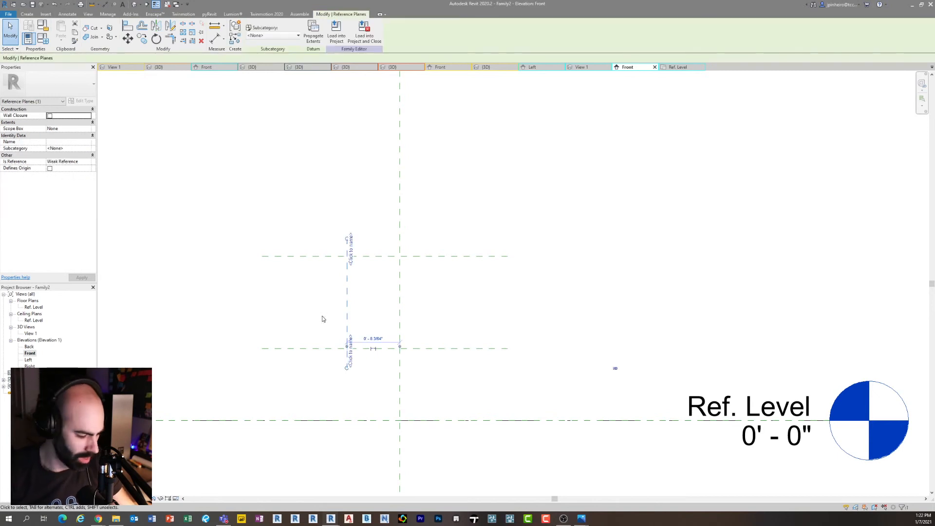
pyautogui.click(400, 315)
pyautogui.press('Escape')
# Draw a horizontal reference plane roughly midway between the upper and lower horizontal planes
pyautogui.press('r')
pyautogui.press('o')
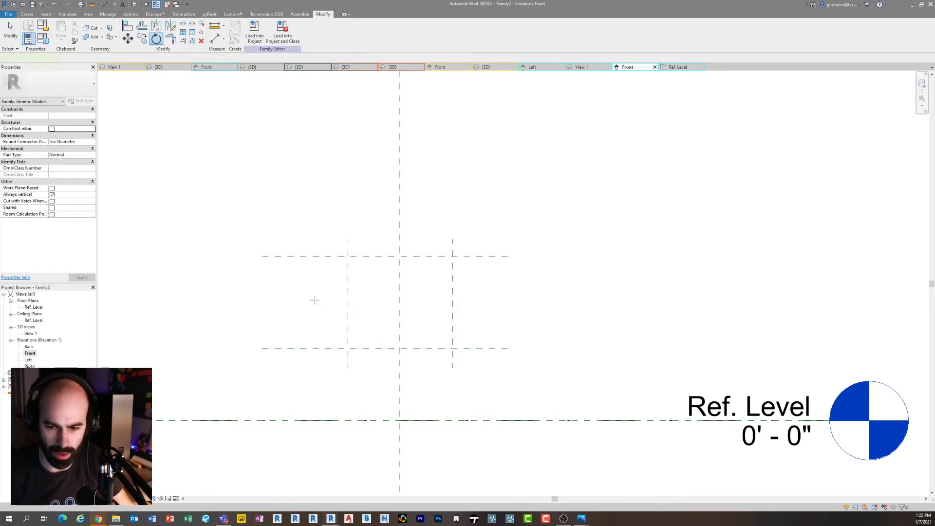
pyautogui.press('r')
pyautogui.press('p')
pyautogui.click(313, 301)
pyautogui.click(470, 301)
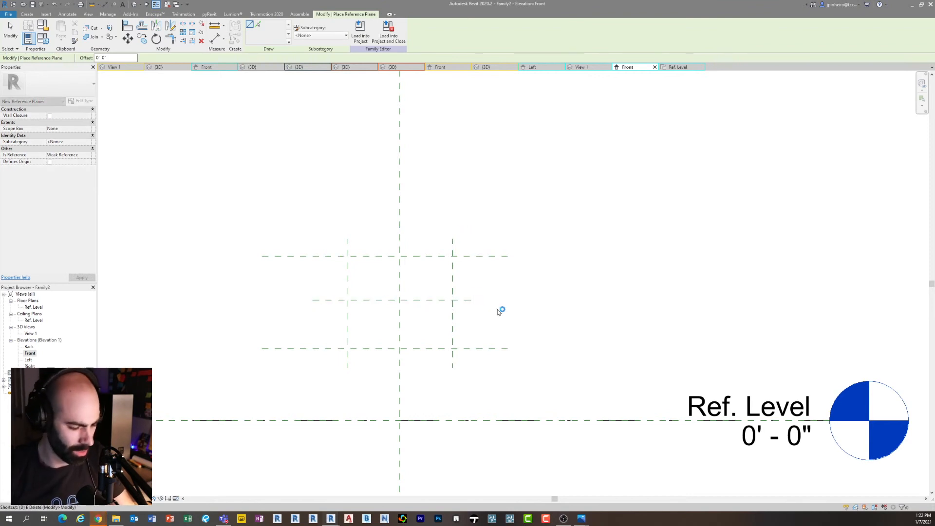
# Dimension the lower, middle and upper horizontal reference planes in one string and set the string to EQ
pyautogui.press('d')
pyautogui.press('i')
pyautogui.click(463, 350)
pyautogui.click(458, 301)
pyautogui.click(465, 257)
pyautogui.click(565, 303)
pyautogui.click(643, 304)
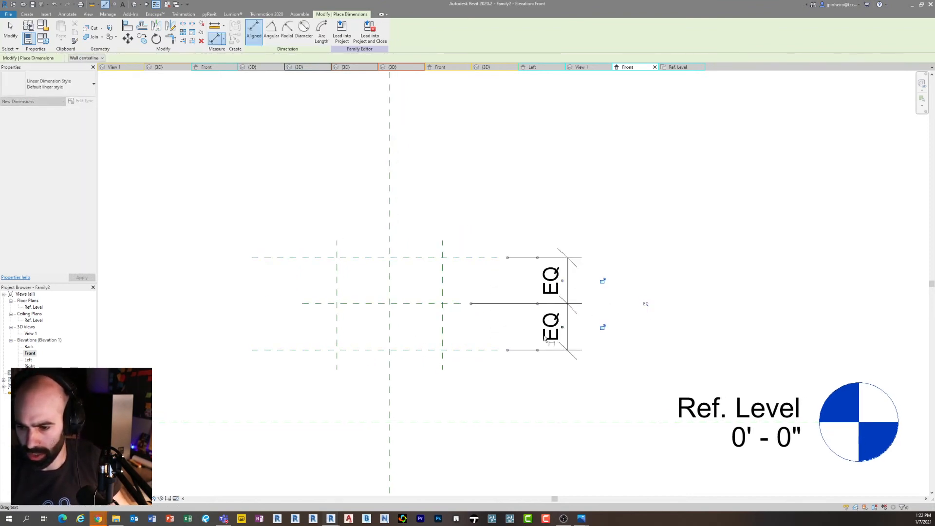
pyautogui.press('Escape')
pyautogui.press('Escape')
# Add an overall dimension between the lower and upper horizontal reference planes, outside the EQ string
pyautogui.press('d')
pyautogui.press('i')
pyautogui.click(470, 350)
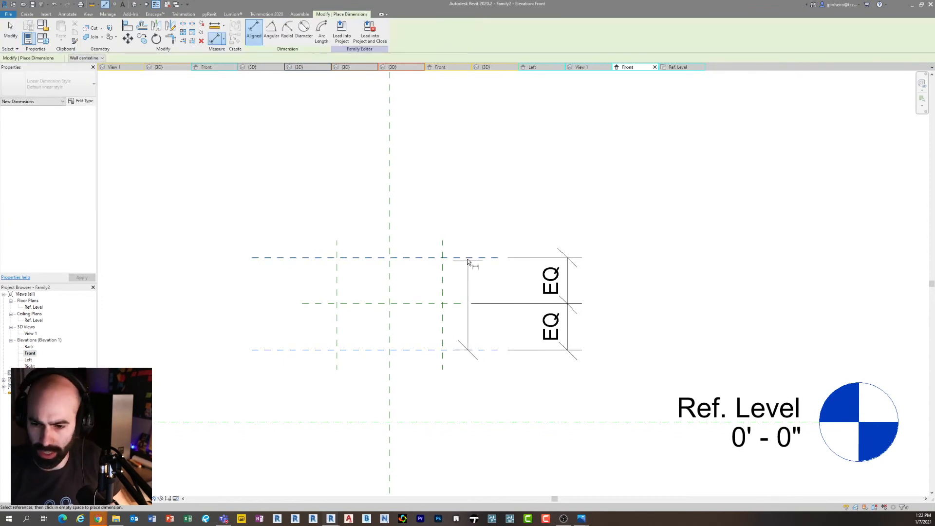
pyautogui.click(470, 258)
pyautogui.click(675, 253)
# Dimension the left, center and right vertical reference planes in one string and set it to EQ
pyautogui.click(336, 275)
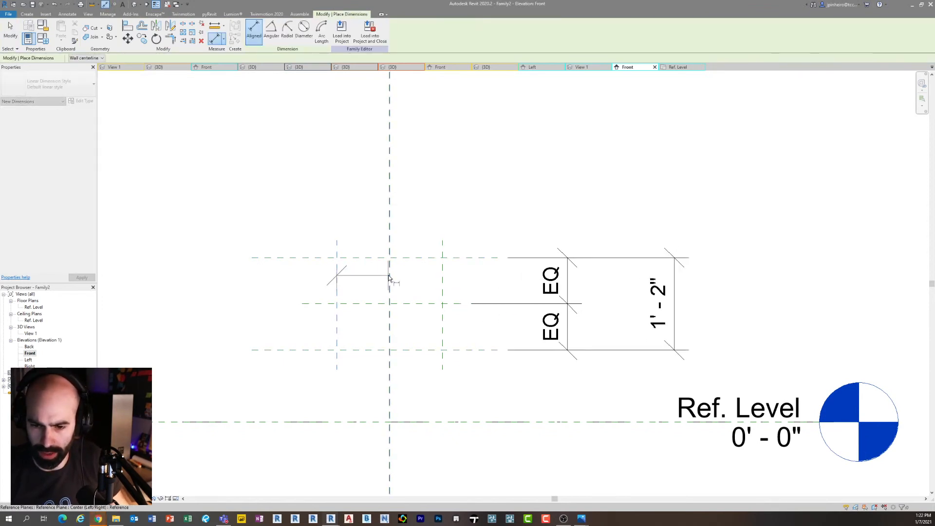
pyautogui.click(389, 277)
pyautogui.click(442, 274)
pyautogui.click(472, 191)
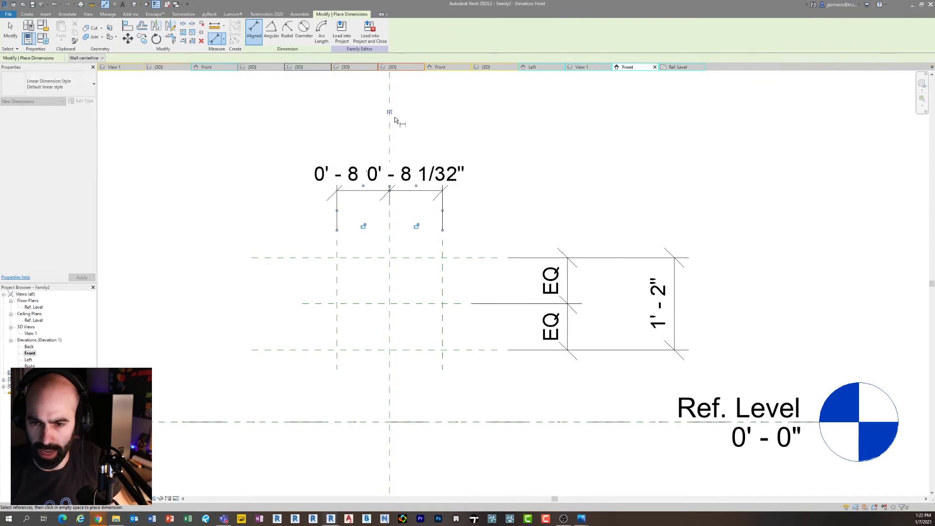
pyautogui.click(389, 112)
# Add an overall dimension between the left and right vertical reference planes, above the EQ string
pyautogui.click(338, 269)
pyautogui.click(442, 278)
pyautogui.scroll(-3, 444, 279)
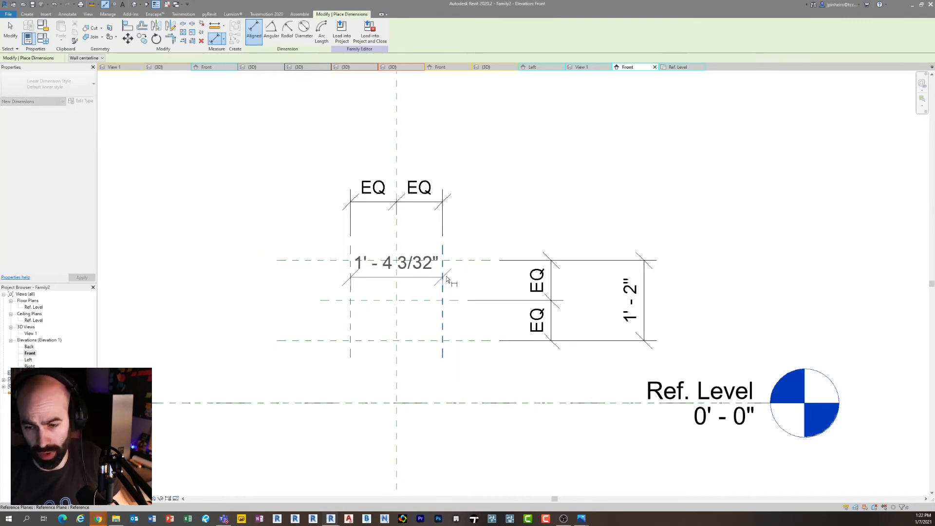
pyautogui.click(459, 186)
pyautogui.press('Escape')
# Label the overall horizontal dimension with a new instance parameter named Width
pyautogui.scroll(2, 459, 190)
pyautogui.click(423, 176)
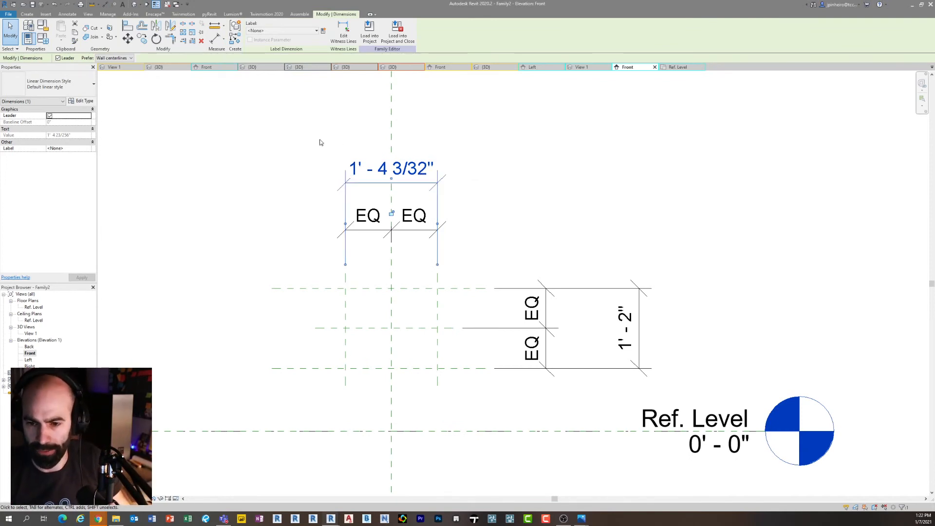
pyautogui.click(323, 31)
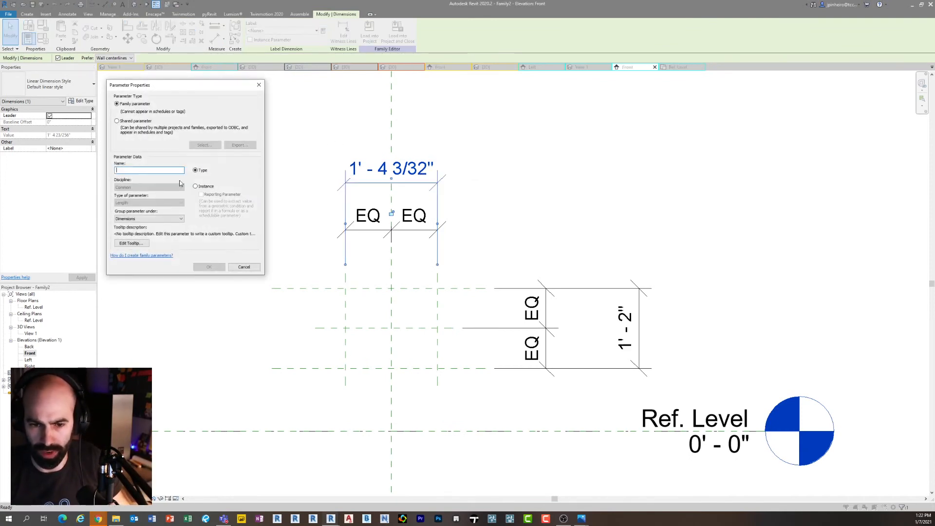
pyautogui.click(195, 186)
pyautogui.click(150, 169)
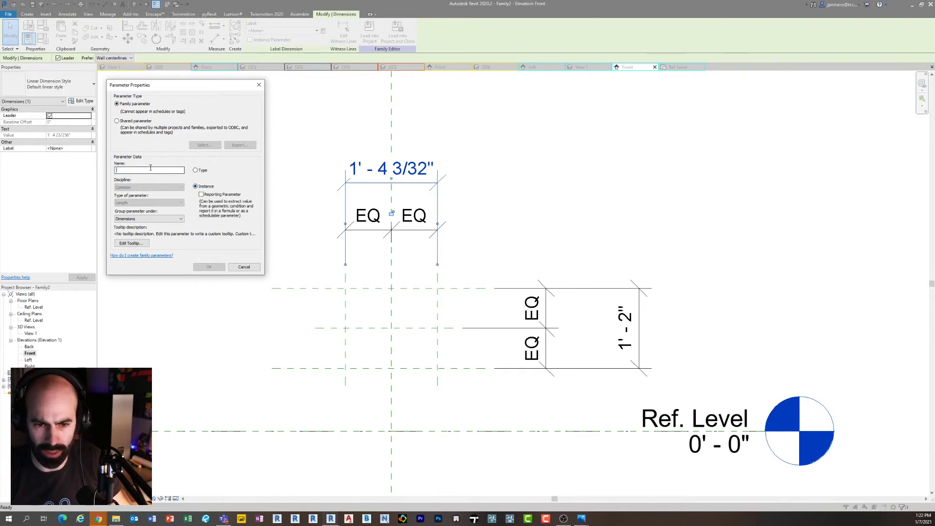
pyautogui.press('Return')
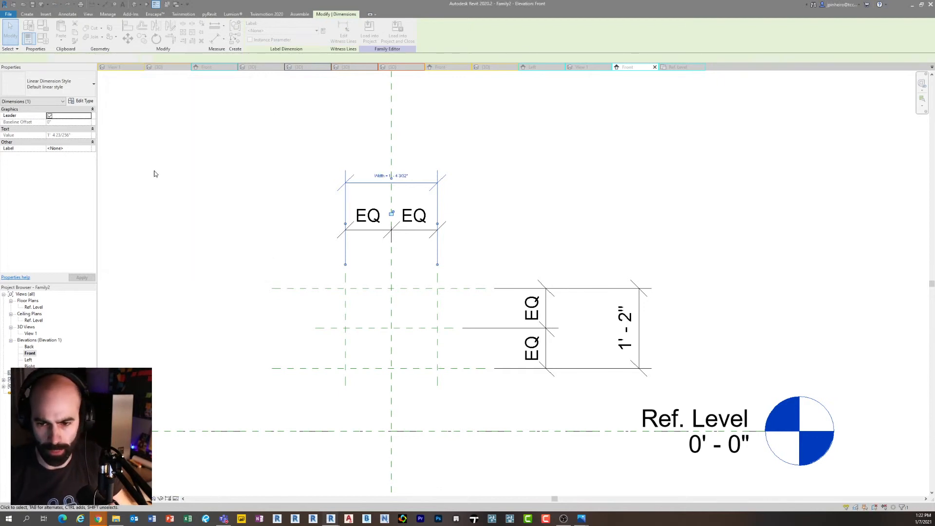
pyautogui.press('Escape')
# Label the overall vertical dimension with a new instance parameter named Height
pyautogui.click(605, 296)
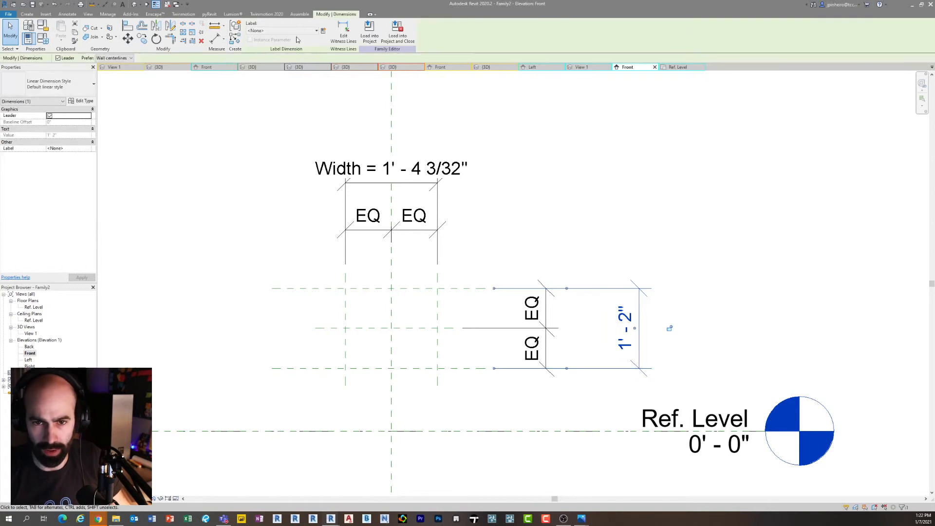
pyautogui.click(324, 32)
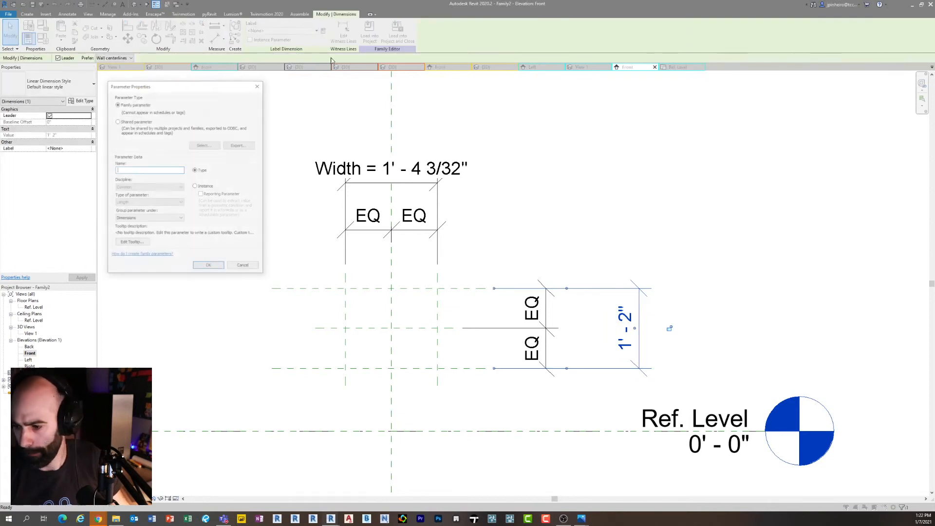
pyautogui.click(196, 186)
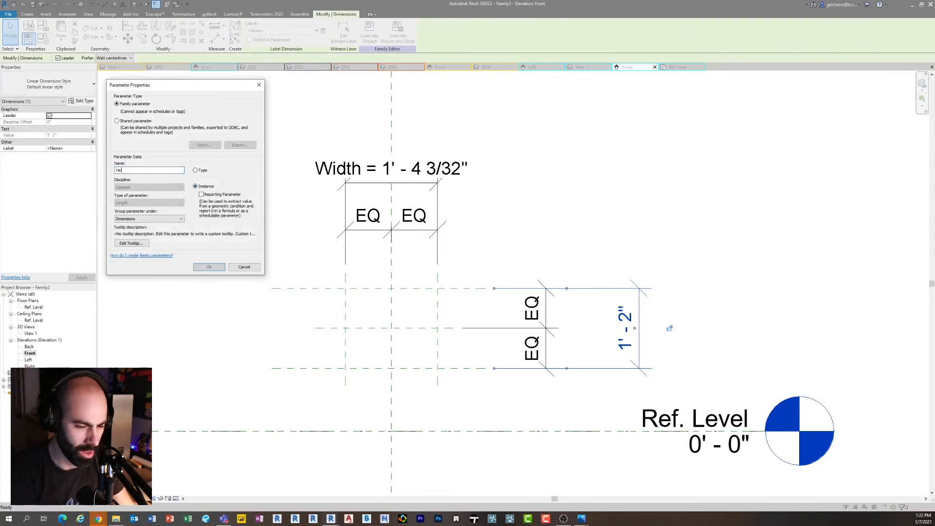
pyautogui.press('Return')
pyautogui.click(382, 307)
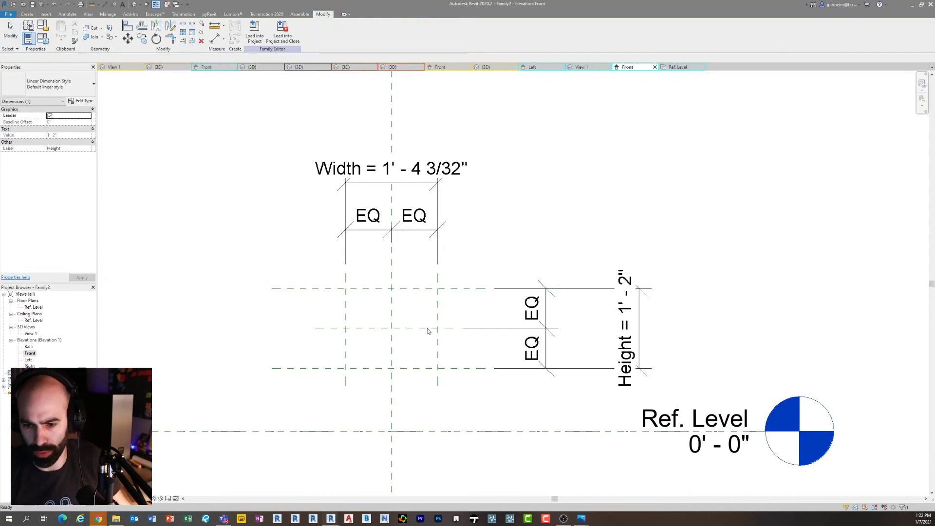
# Start a sweep and sketch its path diagonally from the upper-left to the lower-right intersection of the reference planes
pyautogui.scroll(2, 453, 349)
pyautogui.scroll(1, 422, 319)
pyautogui.moveTo(454, 350); pyautogui.dragTo(432, 330, button='middle')
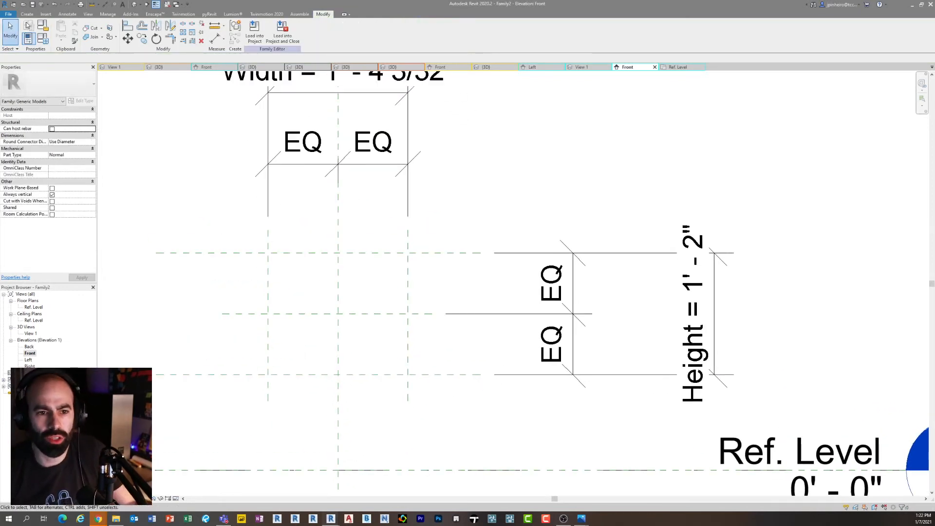
pyautogui.click(26, 15)
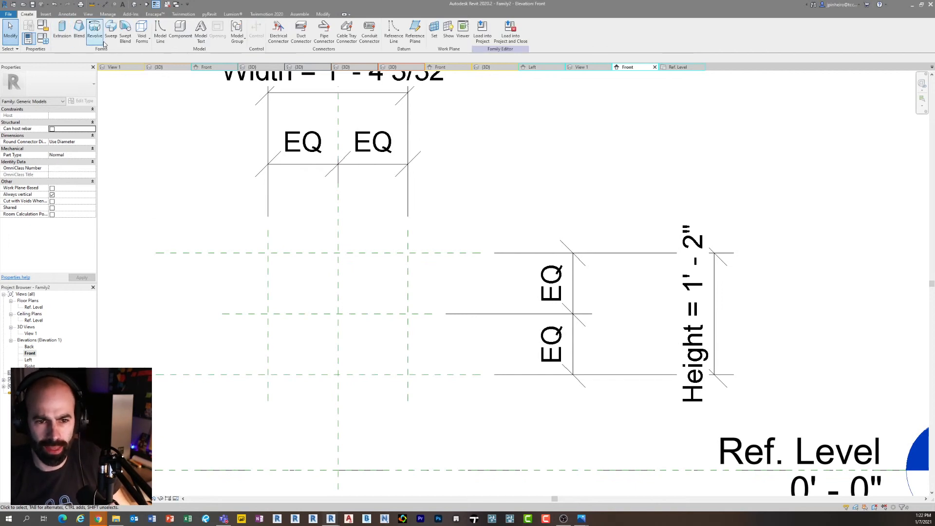
pyautogui.moveTo(366, 343); pyautogui.dragTo(368, 329, button='middle')
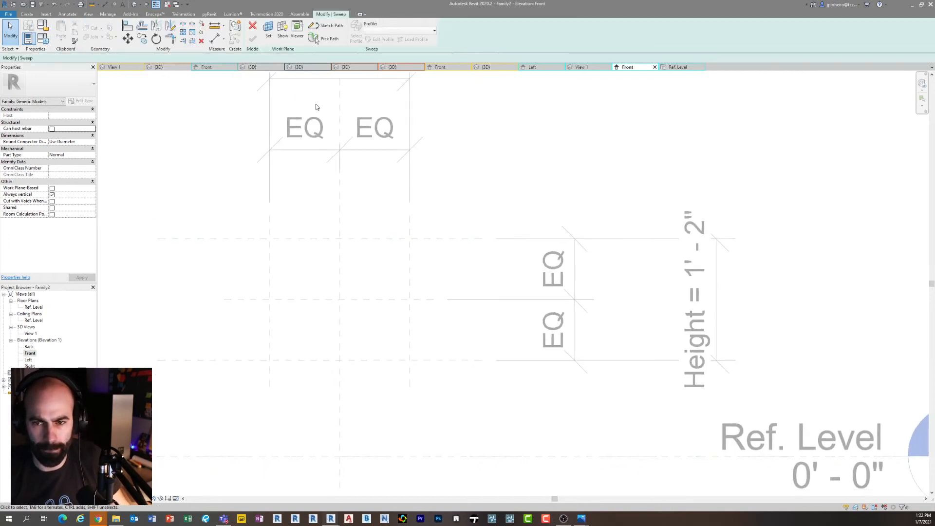
pyautogui.click(319, 30)
pyautogui.click(270, 239)
pyautogui.press('Escape')
pyautogui.press('Escape')
pyautogui.scroll(2, 439, 407)
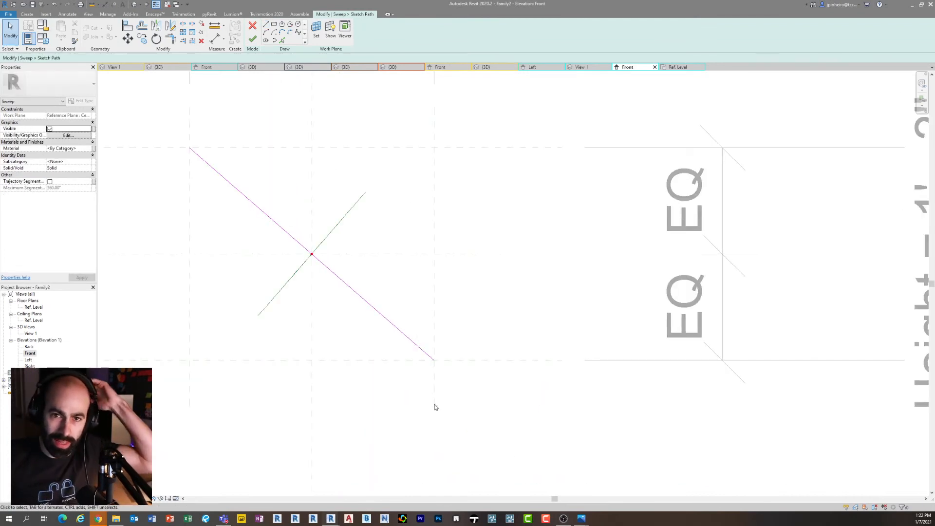
# Align and lock the sweep path's lower-right endpoint to the right vertical and lower horizontal reference planes
pyautogui.press('a')
pyautogui.press('l')
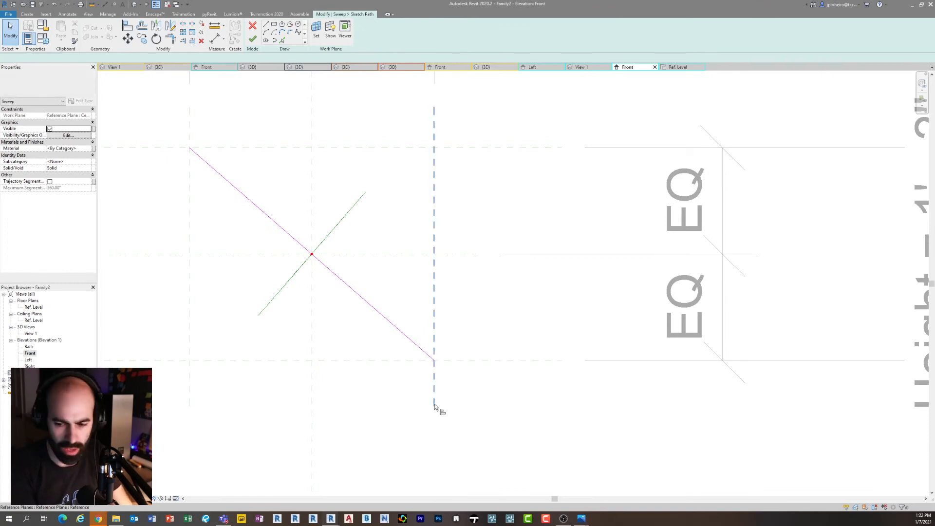
pyautogui.click(436, 378)
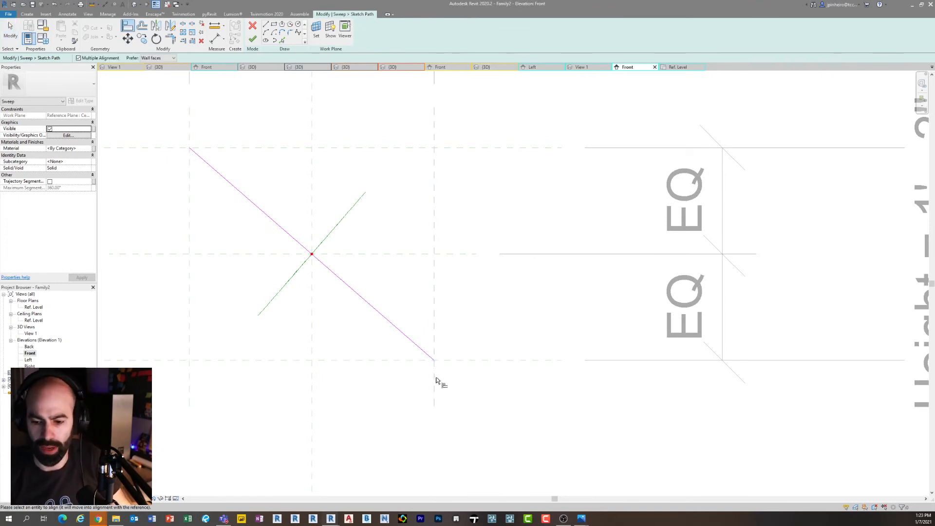
pyautogui.scroll(3, 436, 363)
pyautogui.scroll(-1, 434, 360)
pyautogui.scroll(-2, 433, 362)
pyautogui.click(440, 315)
pyautogui.press('Escape')
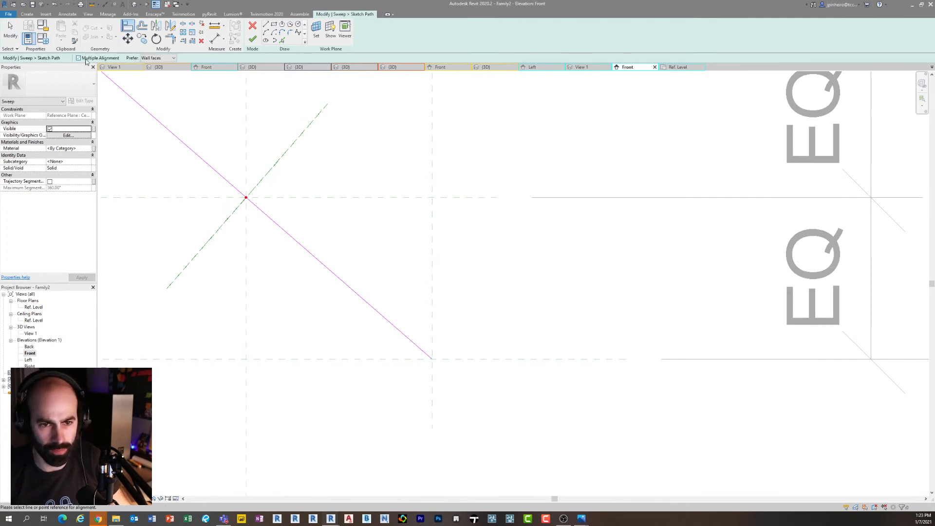
pyautogui.click(468, 359)
pyautogui.click(374, 349)
pyautogui.press('Escape')
pyautogui.press('Escape')
pyautogui.click(423, 351)
pyautogui.moveTo(491, 387); pyautogui.dragTo(467, 342)
pyautogui.moveTo(459, 382); pyautogui.dragTo(414, 346)
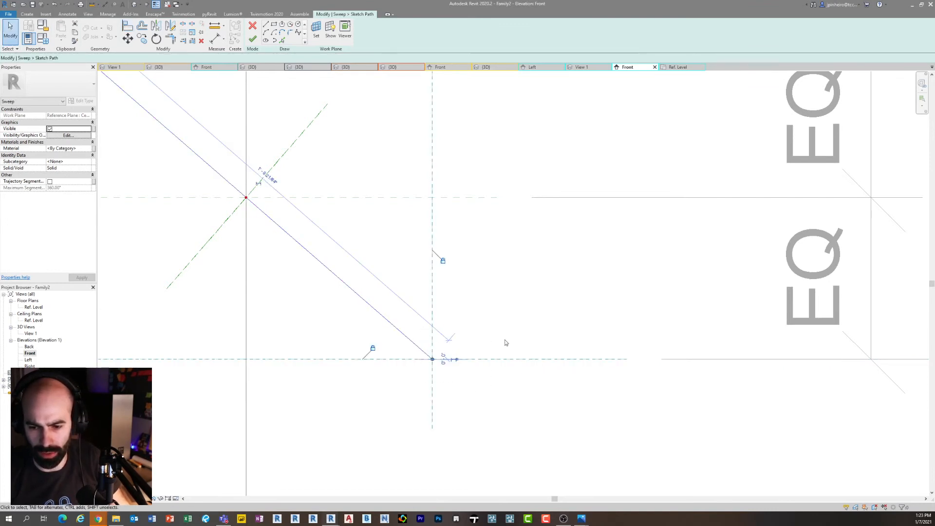
# Align the path's upper-left endpoint to the left vertical and upper horizontal reference planes with locks, and finish the path
pyautogui.moveTo(447, 347); pyautogui.dragTo(517, 366, button='middle')
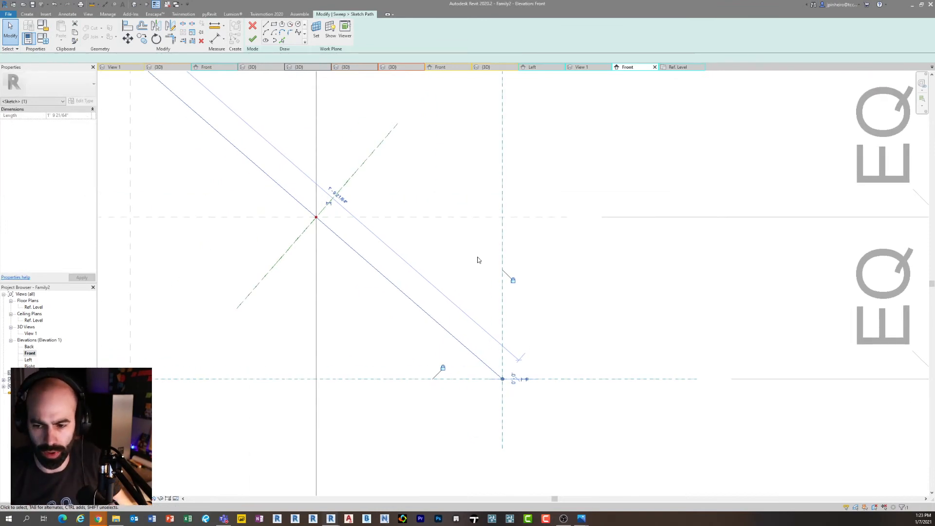
pyautogui.scroll(-3, 480, 259)
pyautogui.moveTo(287, 117); pyautogui.dragTo(399, 276, button='middle')
pyautogui.scroll(2, 399, 275)
pyautogui.press('Escape')
pyautogui.press('a')
pyautogui.press('l')
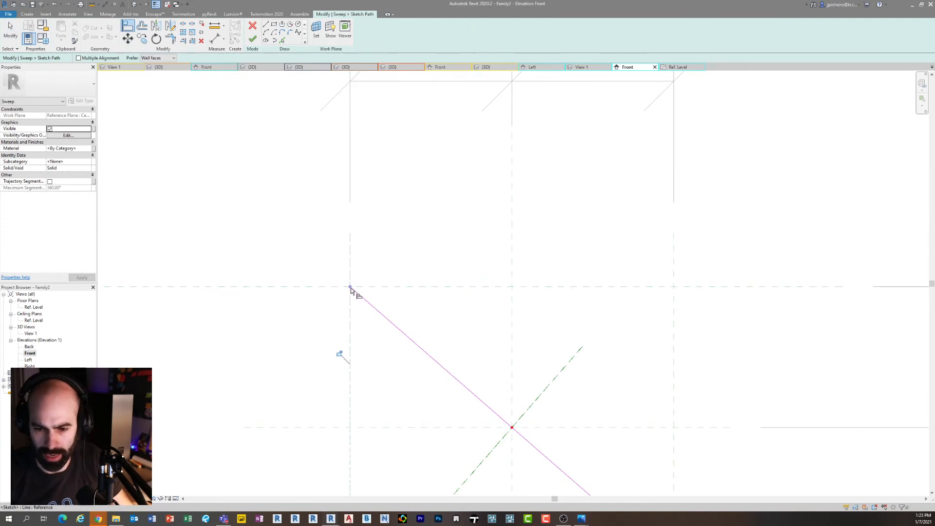
pyautogui.press('Escape')
pyautogui.press('Escape')
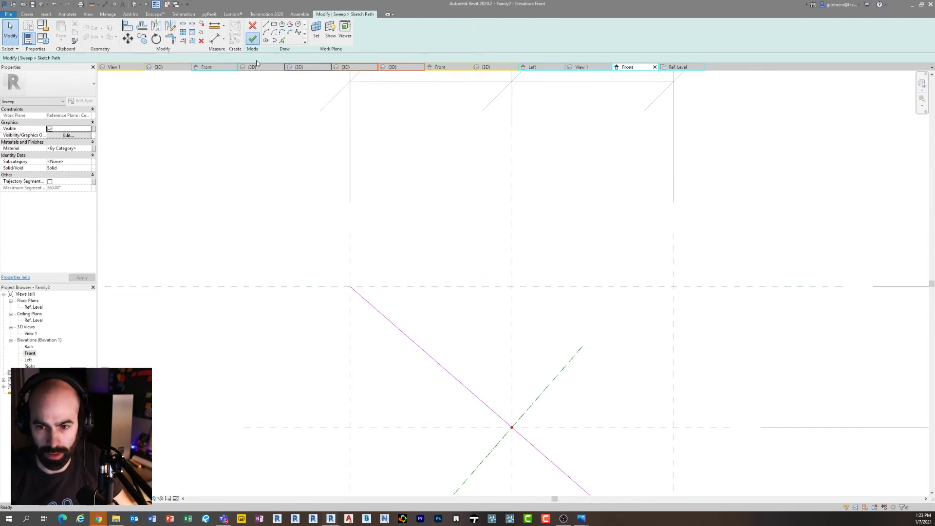
pyautogui.click(252, 40)
# Sketch a narrow rectangular sweep profile in the default 3D view, with one corner at the path's midpoint
pyautogui.scroll(-2, 412, 232)
pyautogui.click(133, 5)
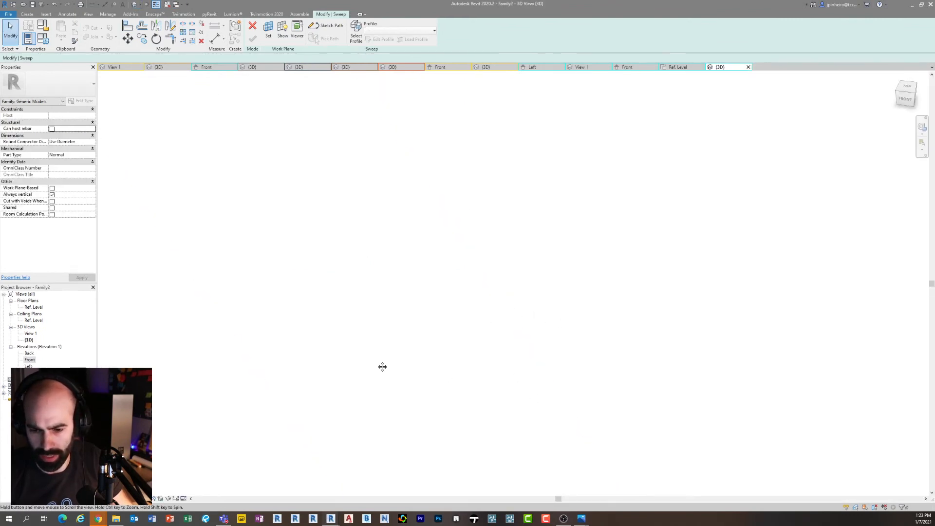
pyautogui.click(501, 302)
pyautogui.keyDown('shift'); pyautogui.moveTo(501, 302); pyautogui.dragTo(599, 323, button='middle'); pyautogui.keyUp('shift')
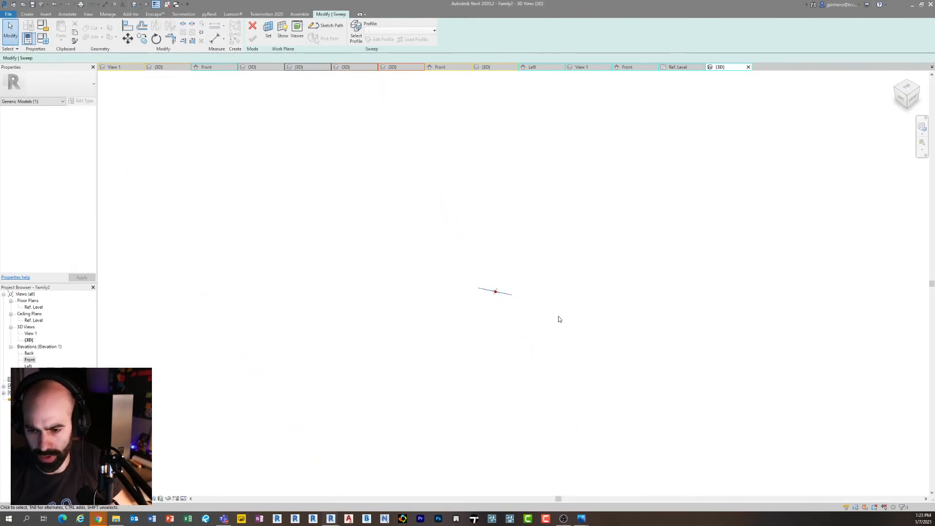
pyautogui.keyDown('shift'); pyautogui.moveTo(422, 293); pyautogui.dragTo(470, 288, button='middle'); pyautogui.keyUp('shift')
pyautogui.scroll(4, 451, 252)
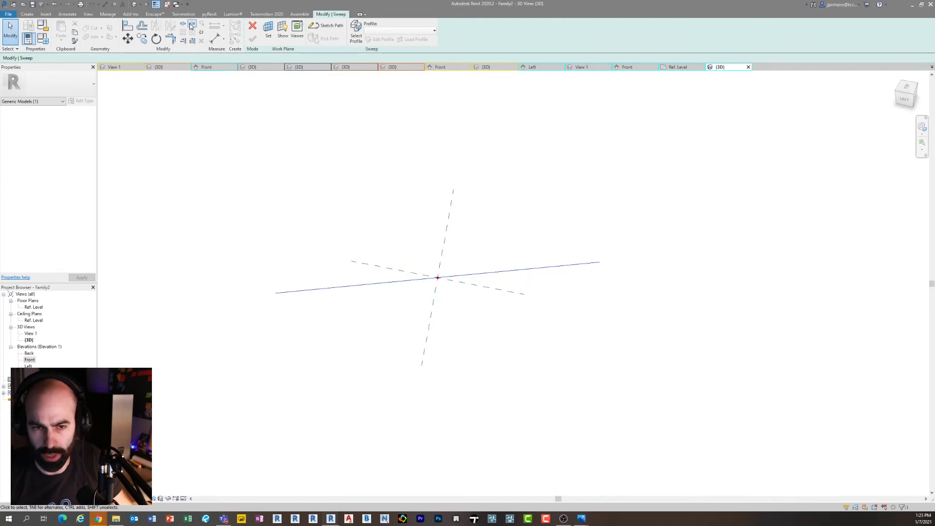
pyautogui.click(360, 41)
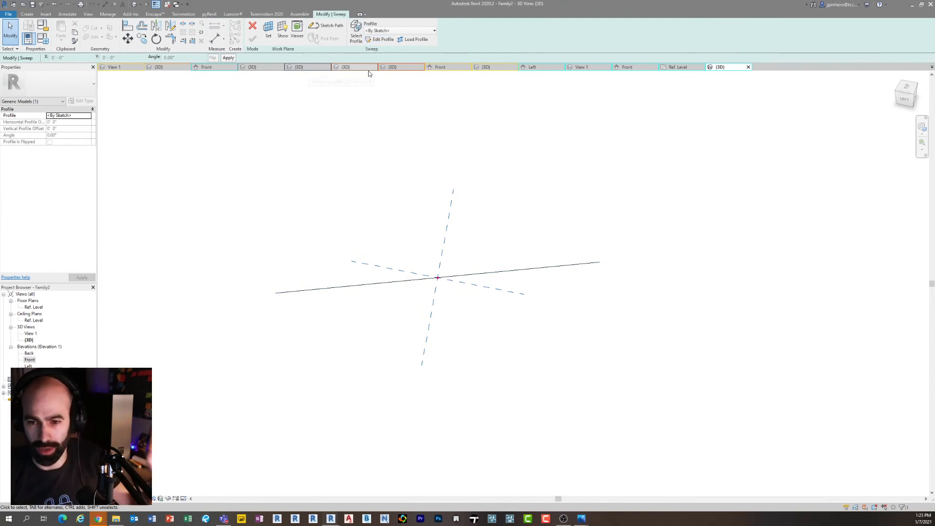
pyautogui.click(379, 39)
pyautogui.click(274, 25)
pyautogui.scroll(3, 387, 276)
pyautogui.click(377, 283)
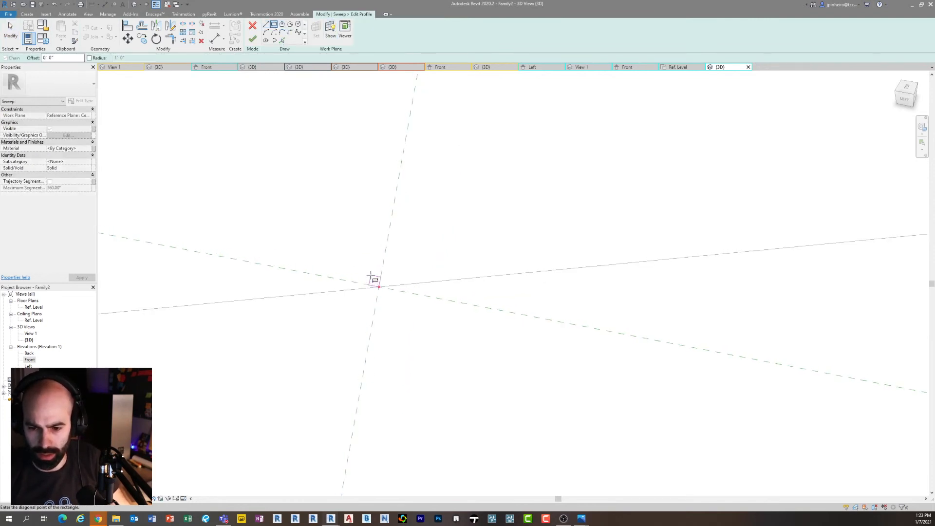
pyautogui.click(374, 202)
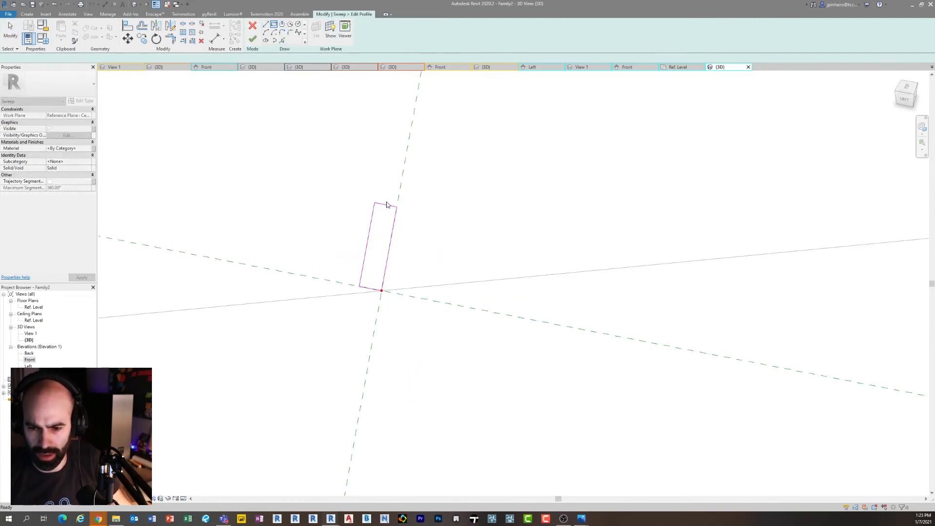
# Set the profile rectangle's long side to 1/2"
pyautogui.click(344, 233)
pyautogui.write('1/2')
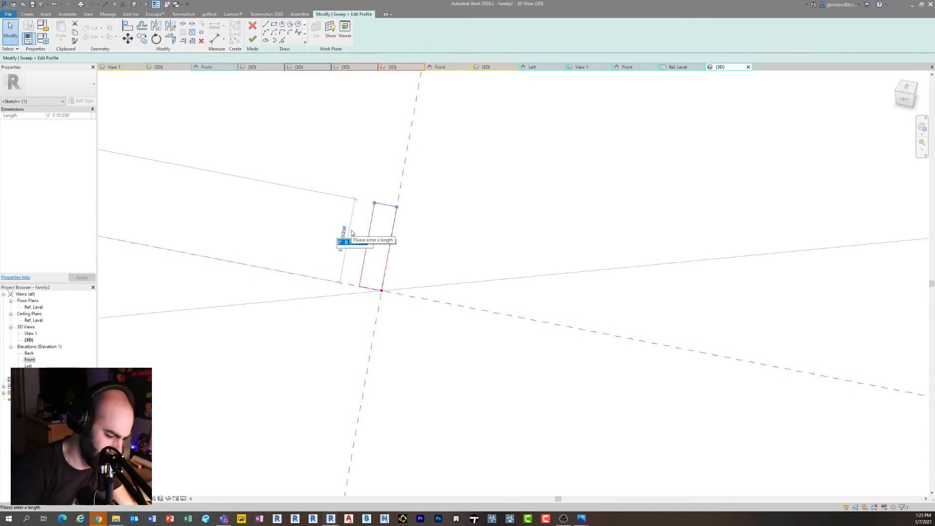
pyautogui.press('Return')
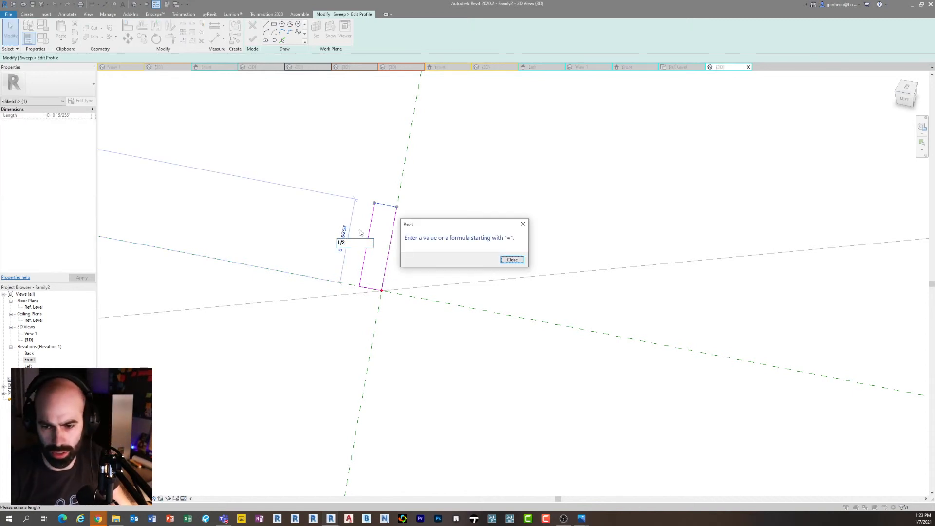
pyautogui.click(511, 261)
pyautogui.write('"')
pyautogui.press('Return')
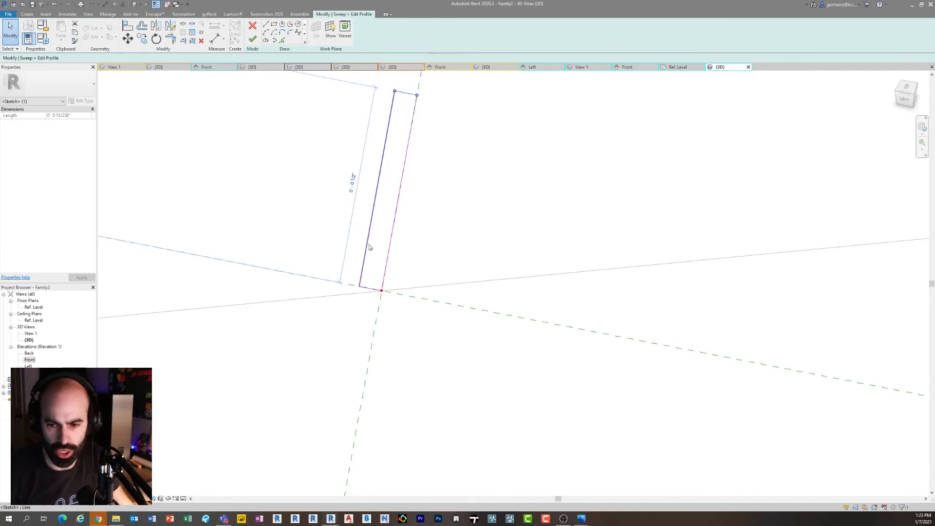
pyautogui.press('Escape')
# Set the profile rectangle's short side to 1/4"
pyautogui.click(369, 258)
pyautogui.moveTo(405, 119); pyautogui.dragTo(378, 234, button='middle')
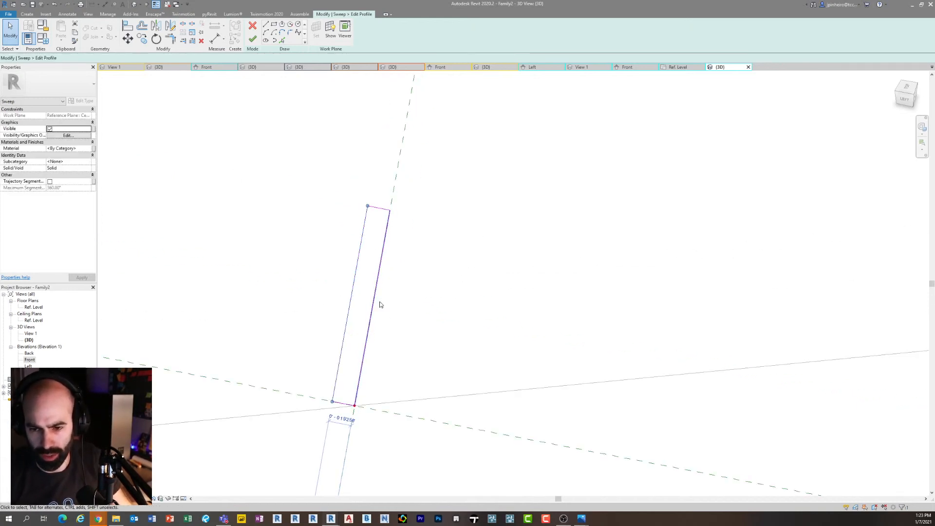
pyautogui.click(334, 417)
pyautogui.write('1/4')
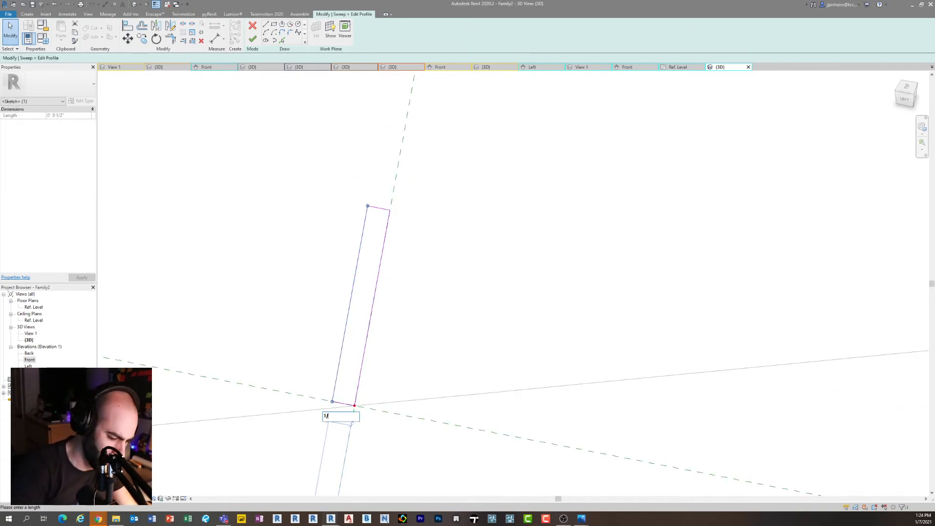
pyautogui.press('Return')
pyautogui.press('Return')
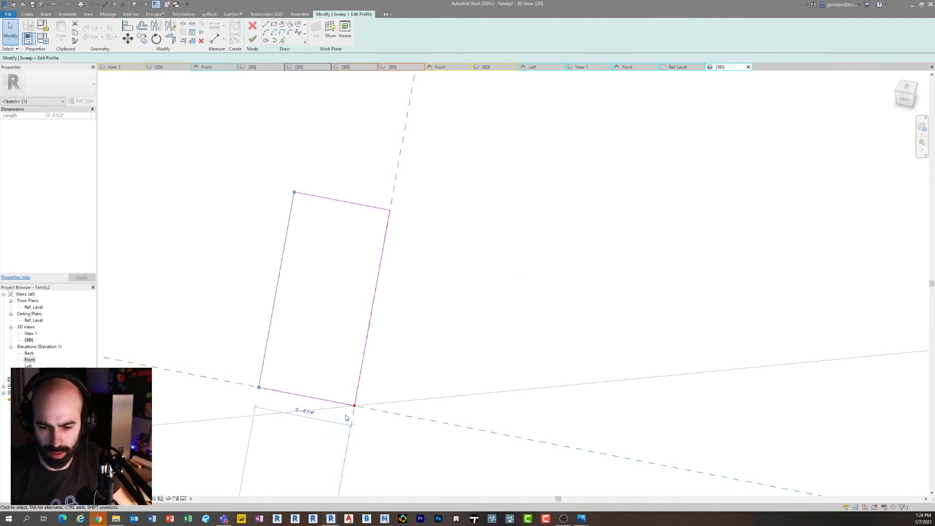
pyautogui.press('Return')
pyautogui.scroll(-4, 451, 315)
pyautogui.press('Escape')
pyautogui.press('Escape')
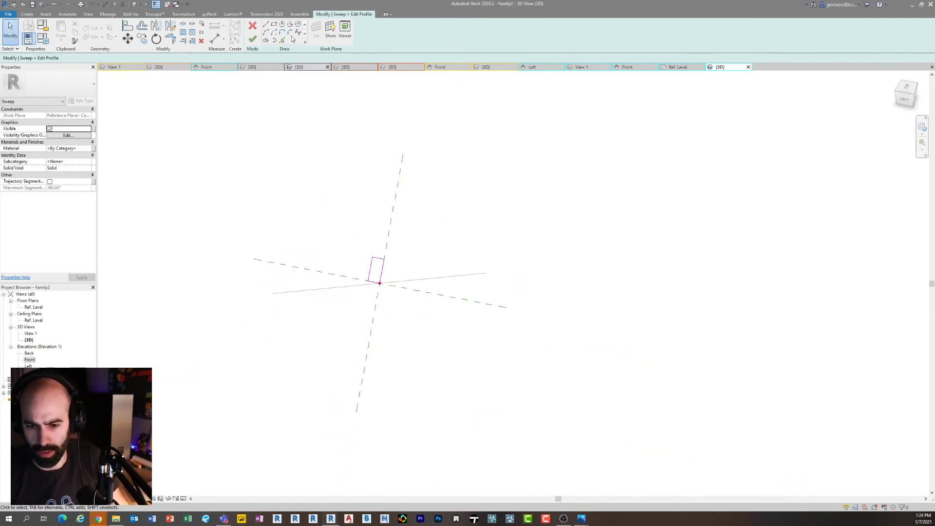
# Finish the profile and the sweep, and return to the Front elevation
pyautogui.click(252, 41)
pyautogui.click(252, 38)
pyautogui.scroll(-2, 370, 225)
pyautogui.moveTo(392, 243)
pyautogui.keyDown('shift'); pyautogui.mouseDown(button='middle')
pyautogui.moveTo(399, 240)
pyautogui.moveTo(377, 237)
pyautogui.mouseUp(button='middle'); pyautogui.keyUp('shift')
pyautogui.doubleClick(30, 360)
pyautogui.click(392, 289)
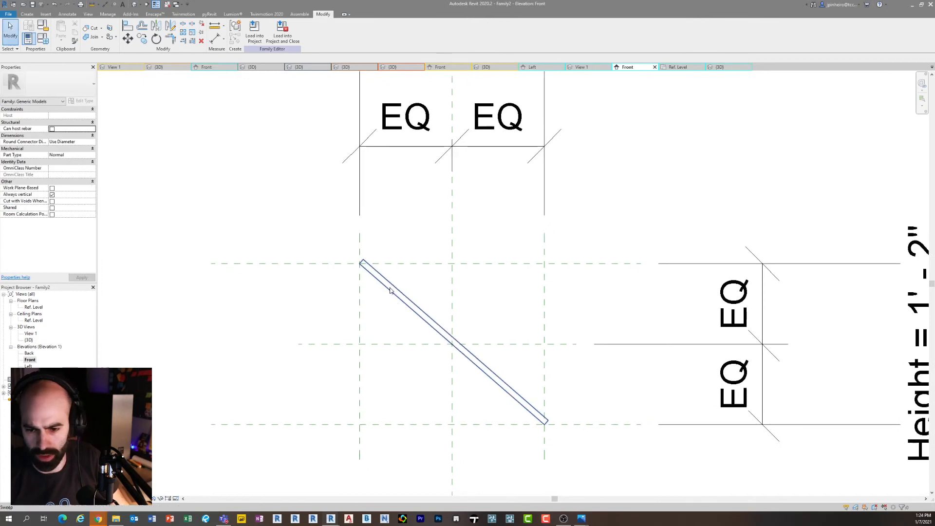
pyautogui.moveTo(409, 340); pyautogui.dragTo(351, 314, button='middle')
pyautogui.scroll(-2, 490, 280)
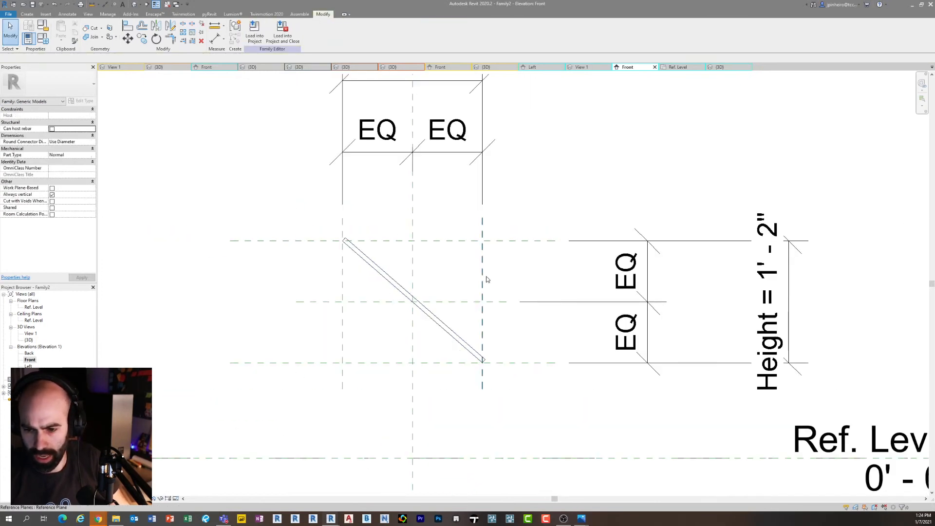
# Flex the brace by moving the right and upper reference planes to a Width of 1'-4" and a Height of 1'-1"
pyautogui.click(483, 276)
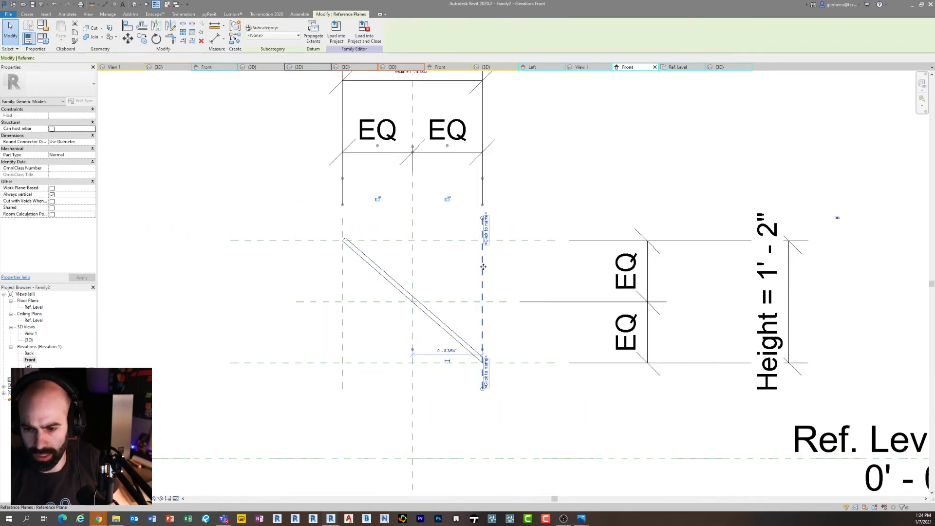
pyautogui.moveTo(483, 274)
pyautogui.mouseDown()
pyautogui.moveTo(455, 271)
pyautogui.moveTo(515, 273)
pyautogui.moveTo(446, 272)
pyautogui.moveTo(515, 267)
pyautogui.moveTo(453, 265)
pyautogui.moveTo(499, 265)
pyautogui.moveTo(483, 266)
pyautogui.mouseUp()
pyautogui.click(457, 267)
pyautogui.scroll(-1, 439, 241)
pyautogui.click(441, 240)
pyautogui.moveTo(444, 198); pyautogui.dragTo(449, 247)
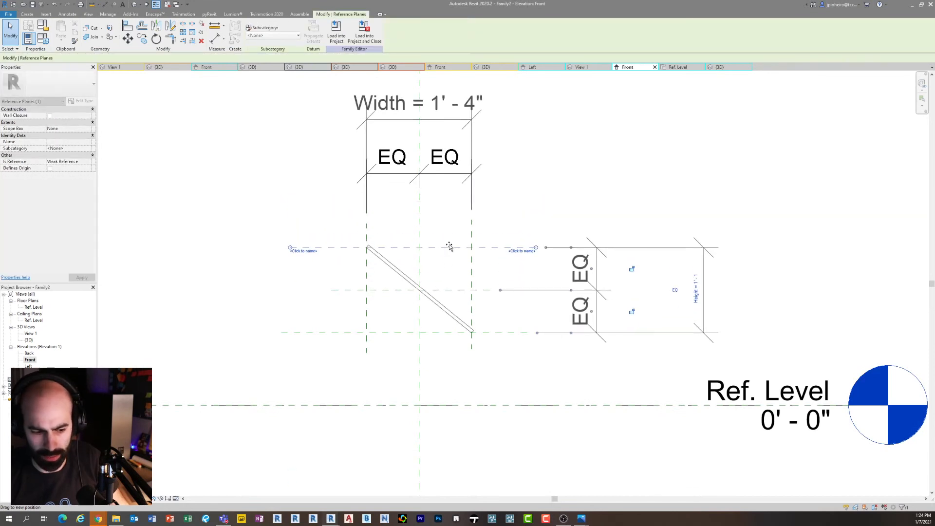
pyautogui.press('Escape')
pyautogui.scroll(2, 441, 307)
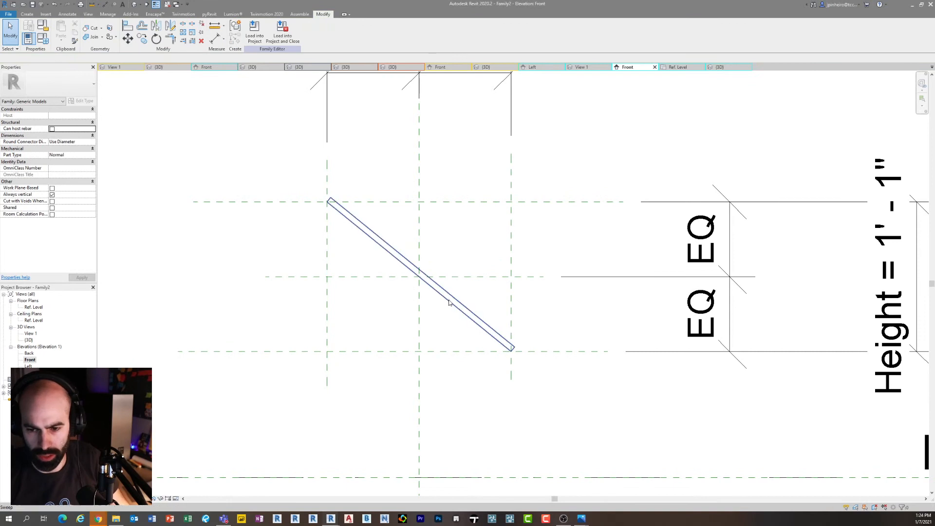
pyautogui.moveTo(586, 317); pyautogui.dragTo(559, 312, button='middle')
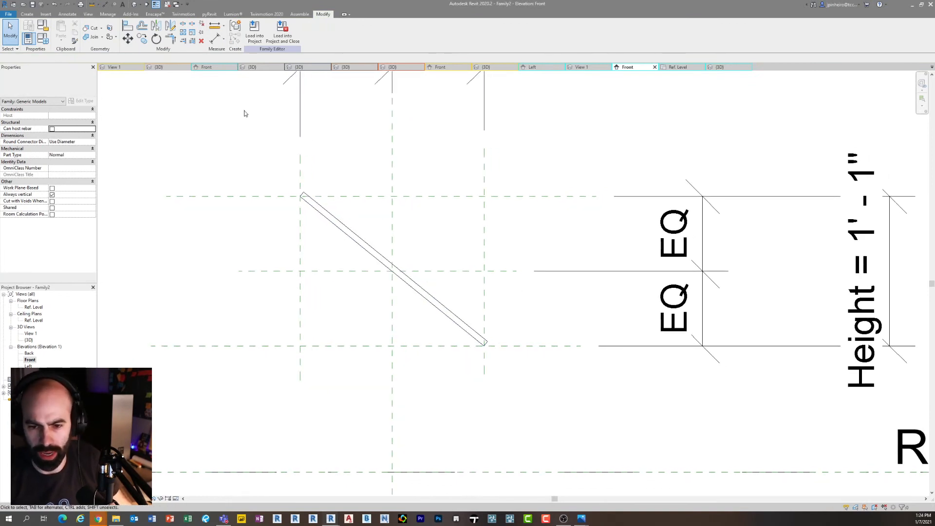
pyautogui.click(27, 14)
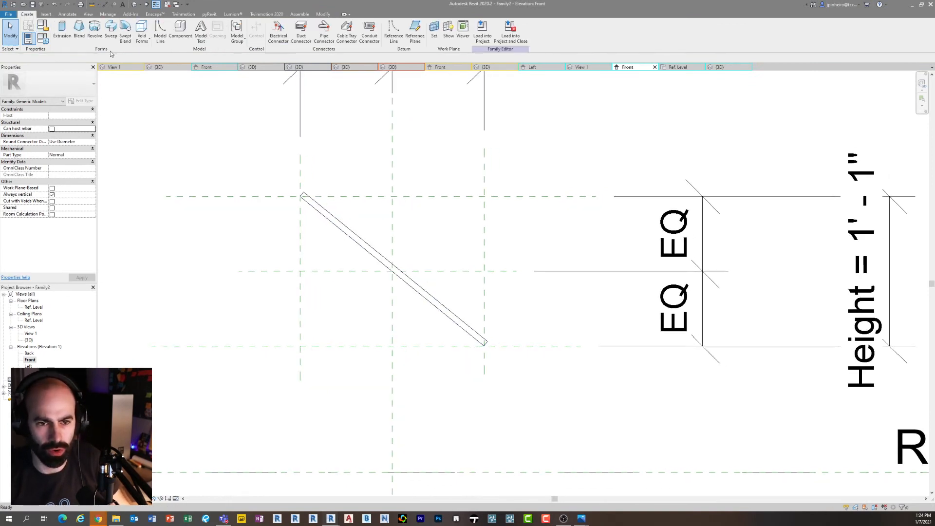
pyautogui.click(126, 31)
pyautogui.click(253, 28)
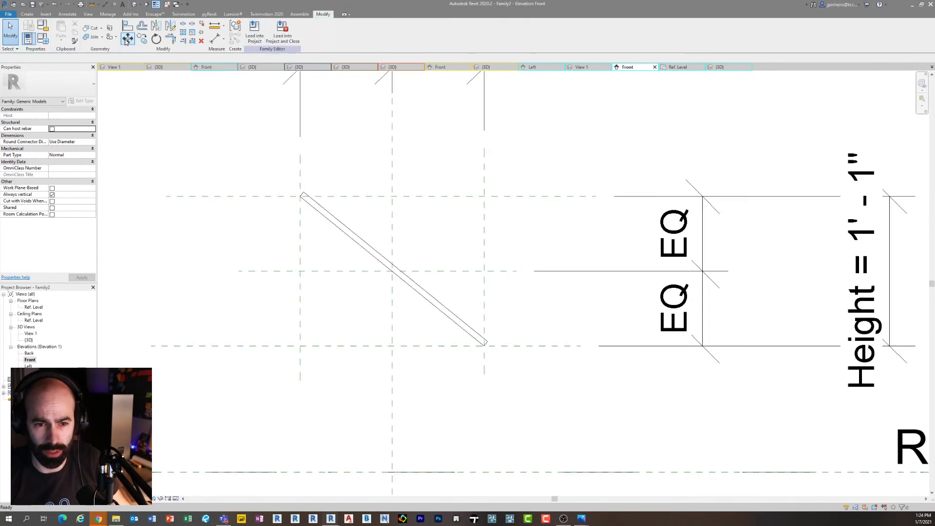
# Start a second sweep and sketch its path diagonally from the lower-left to the upper-right intersection of the reference planes
pyautogui.click(34, 15)
pyautogui.click(112, 32)
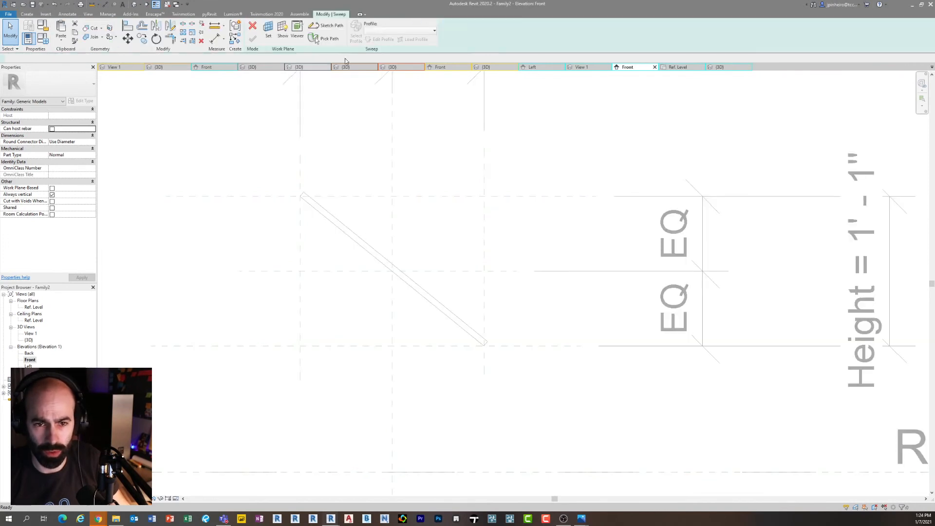
pyautogui.click(322, 31)
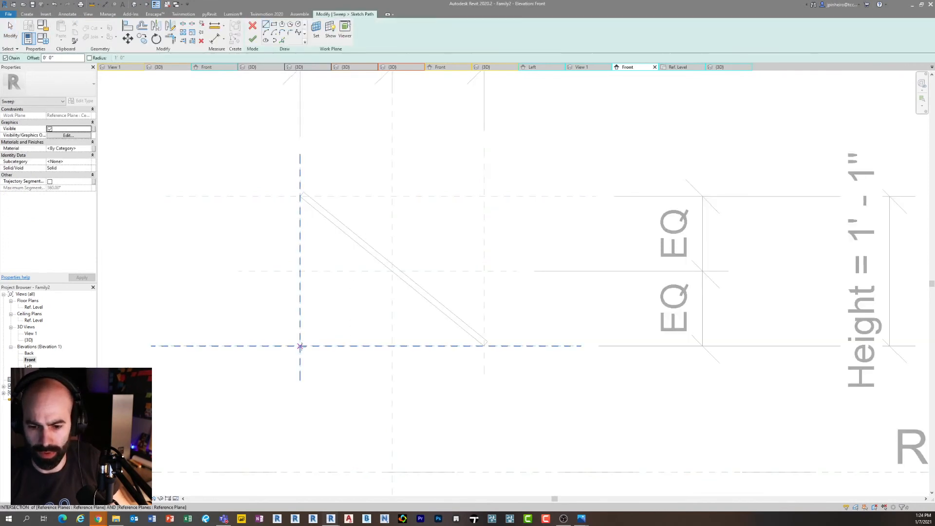
pyautogui.click(300, 345)
pyautogui.click(485, 196)
pyautogui.press('Escape')
pyautogui.press('Escape')
# Align and lock both endpoints of the second path to their adjoining vertical and horizontal reference planes
pyautogui.scroll(2, 303, 347)
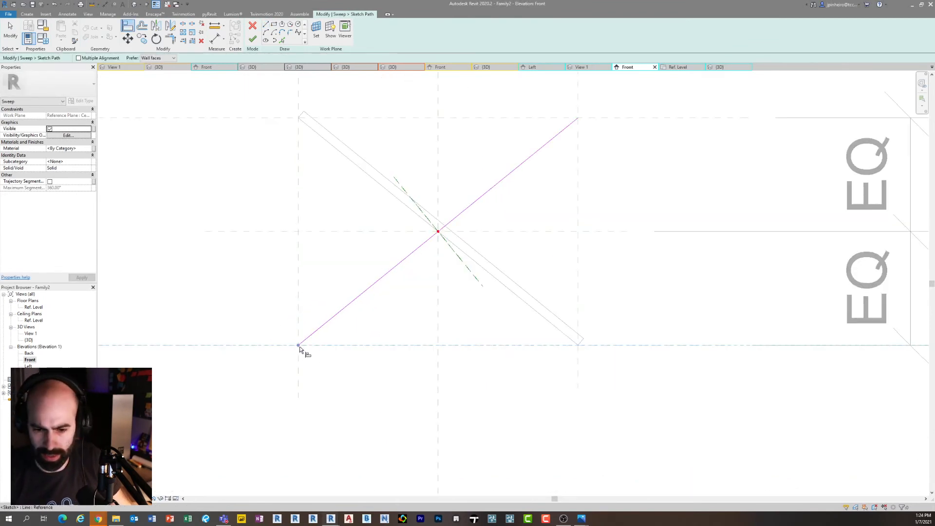
pyautogui.click(299, 305)
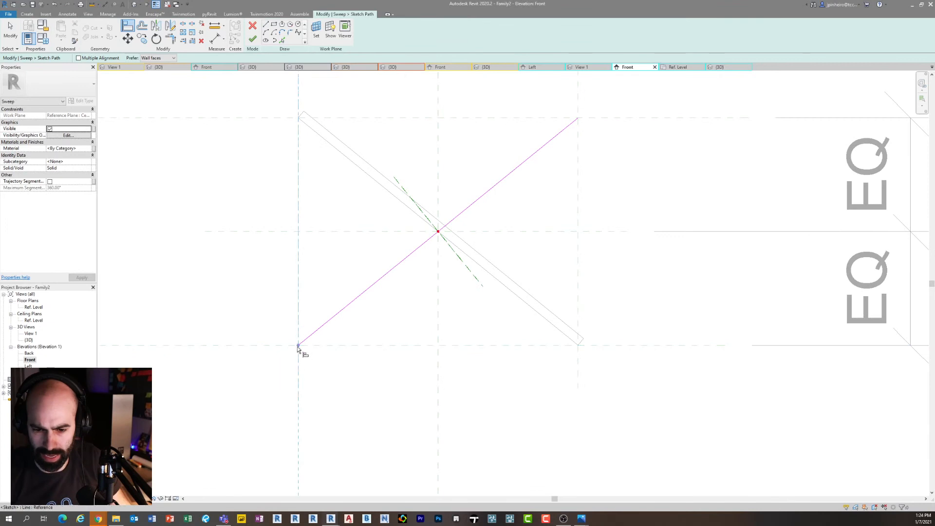
pyautogui.click(286, 225)
pyautogui.moveTo(519, 229); pyautogui.dragTo(417, 355, button='middle')
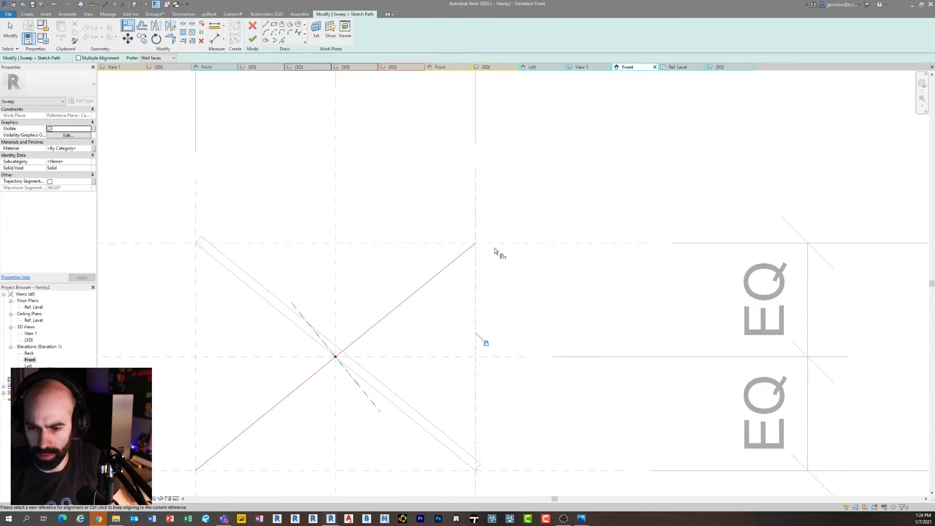
pyautogui.press('Escape')
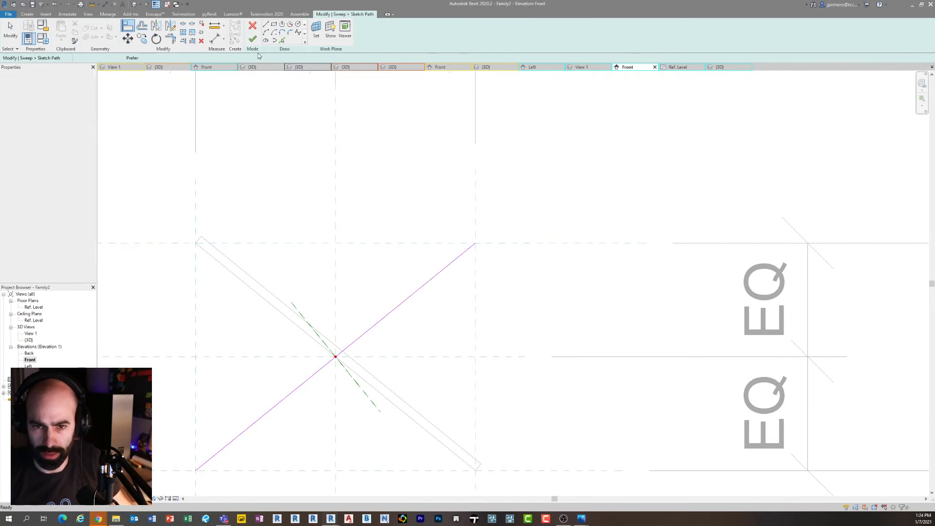
# Finish the second sweep path and open its sketched profile for editing in the {3D} view
pyautogui.click(252, 39)
pyautogui.click(357, 32)
pyautogui.click(382, 40)
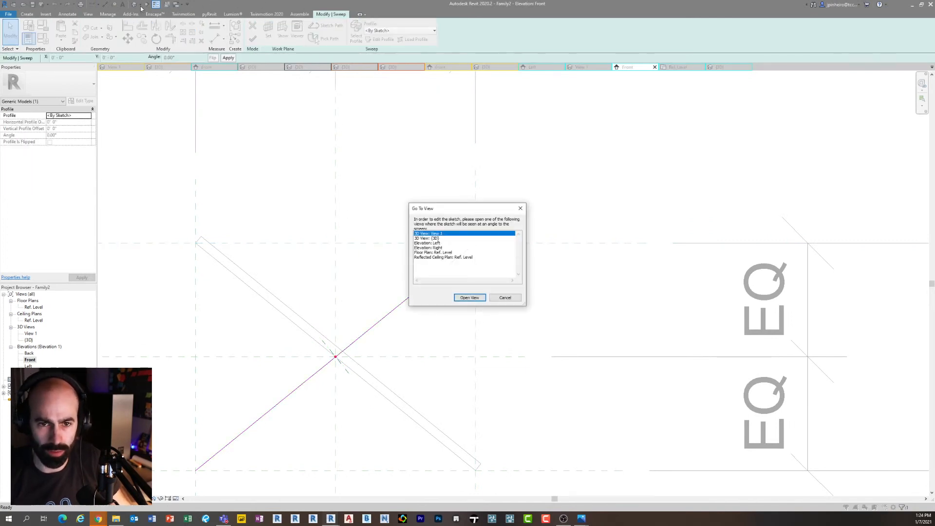
pyautogui.click(435, 239)
pyautogui.click(465, 293)
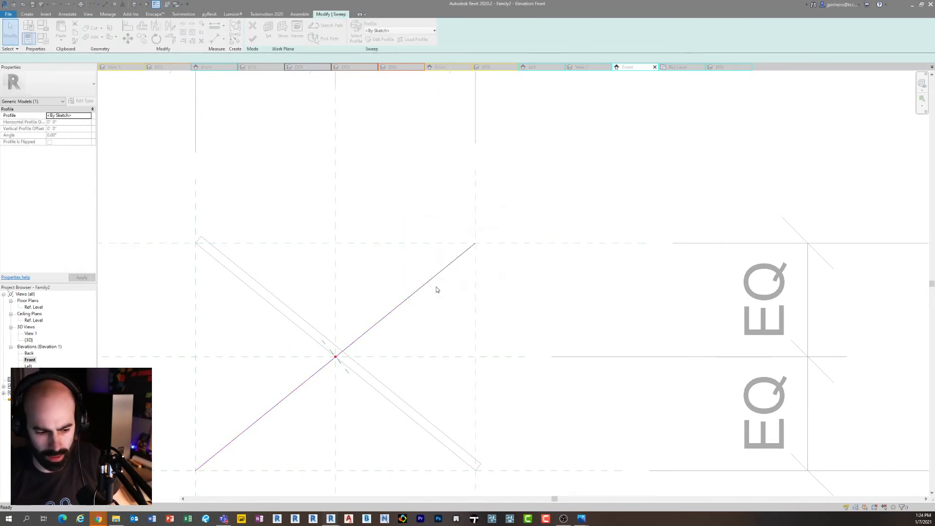
# Sketch a rectangular profile for the second sweep, starting at the midpoint of its path
pyautogui.keyDown('shift'); pyautogui.moveTo(412, 295); pyautogui.dragTo(587, 278, button='middle'); pyautogui.keyUp('shift')
pyautogui.scroll(3, 371, 244)
pyautogui.moveTo(372, 244)
pyautogui.keyDown('shift'); pyautogui.mouseDown(button='middle')
pyautogui.moveTo(418, 308)
pyautogui.moveTo(427, 304)
pyautogui.mouseUp(button='middle'); pyautogui.keyUp('shift')
pyautogui.click(274, 24)
pyautogui.scroll(1, 404, 302)
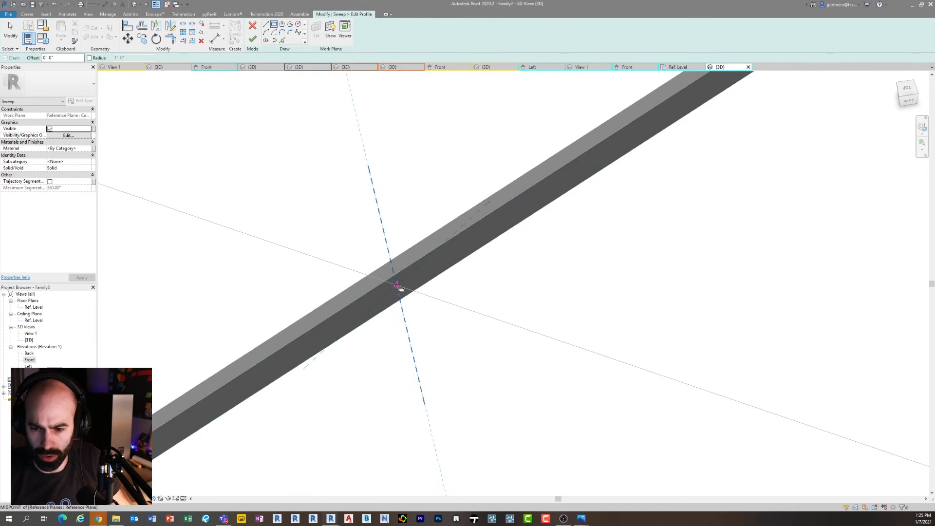
pyautogui.click(397, 286)
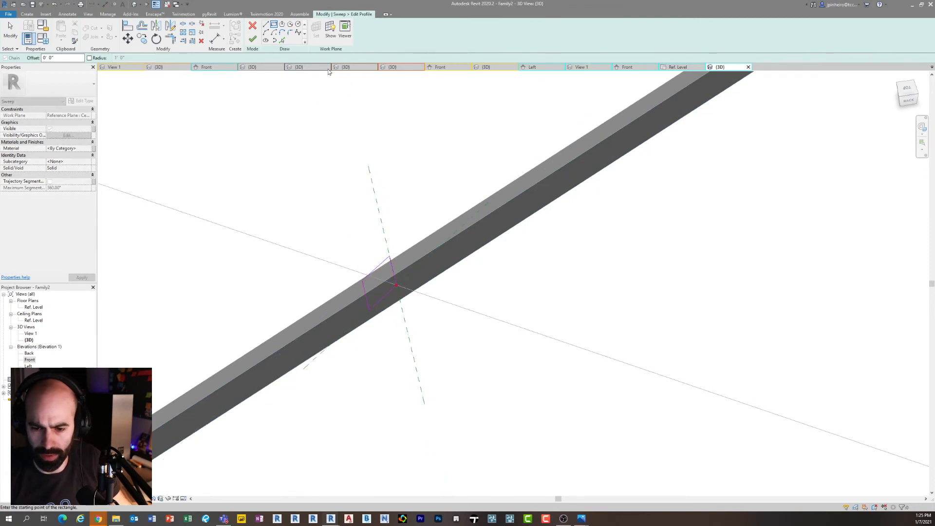
# Finish the profile and the second sweep, check the crossing braces in 3D, and go back to the Front elevation
pyautogui.click(252, 39)
pyautogui.click(253, 39)
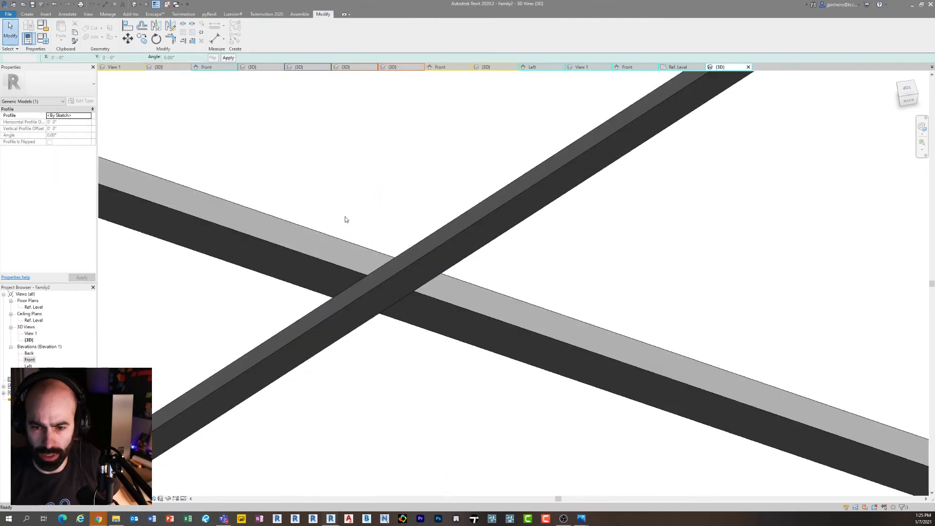
pyautogui.scroll(-5, 331, 194)
pyautogui.click(409, 234)
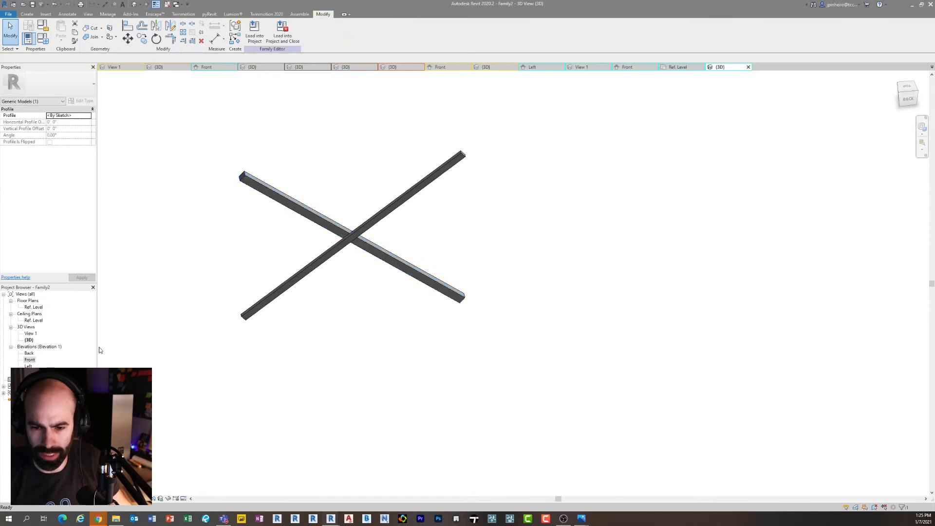
pyautogui.doubleClick(30, 360)
# Flex the crossed braces by moving the upper reference plane to a Height of 1'-5 1/2" and the right plane to 7 3/4" from centre
pyautogui.scroll(4, 403, 349)
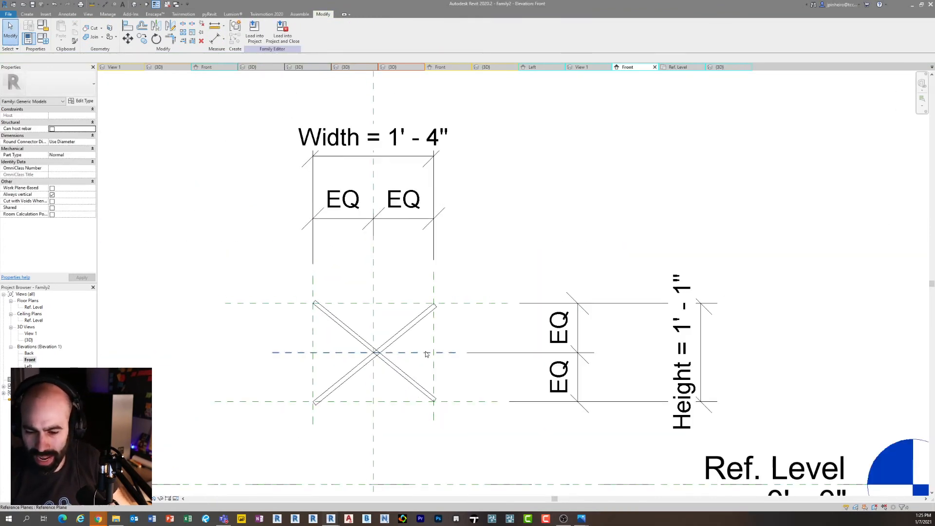
pyautogui.scroll(2, 428, 354)
pyautogui.click(468, 279)
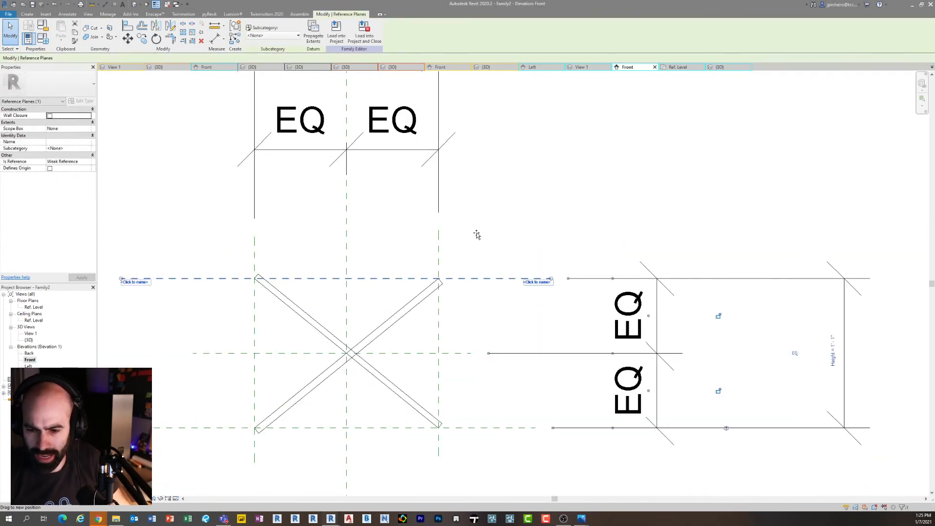
pyautogui.moveTo(457, 197); pyautogui.dragTo(459, 227)
pyautogui.click(439, 290)
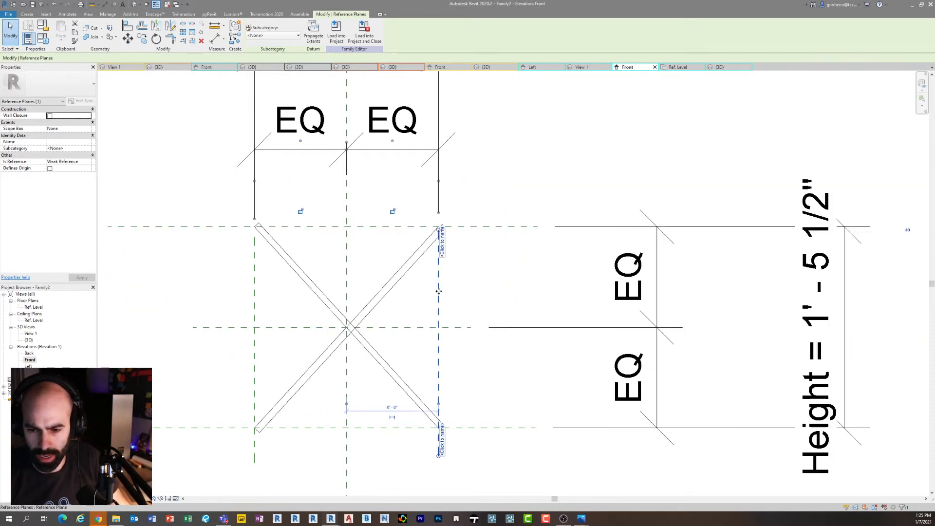
pyautogui.moveTo(496, 298); pyautogui.dragTo(436, 297)
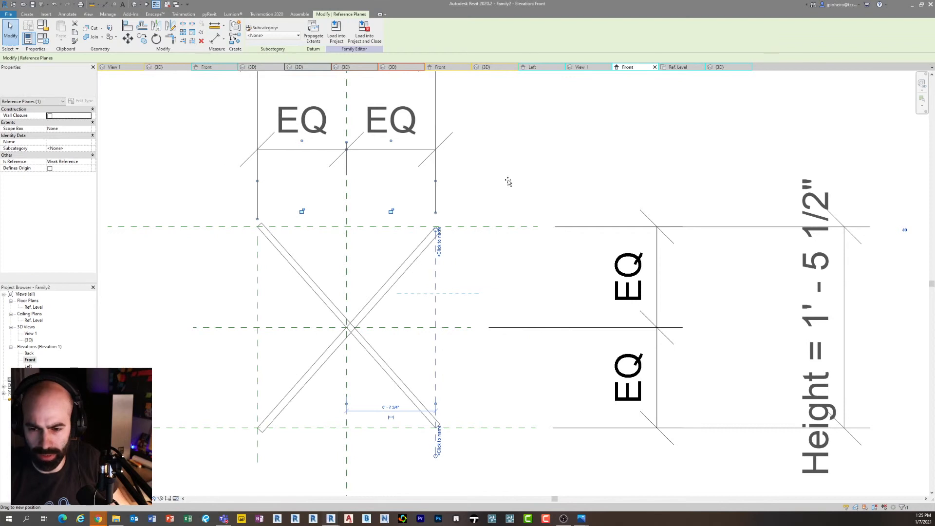
pyautogui.click(566, 177)
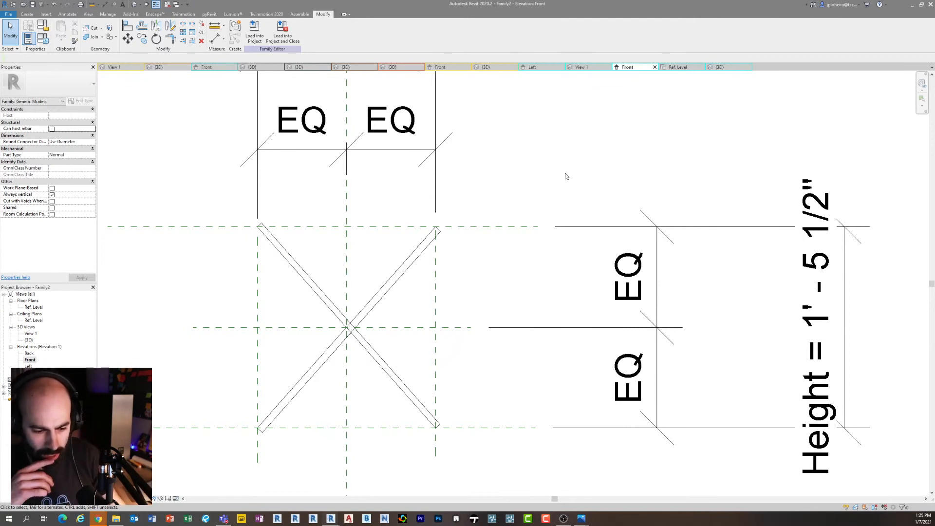
pyautogui.press('Escape')
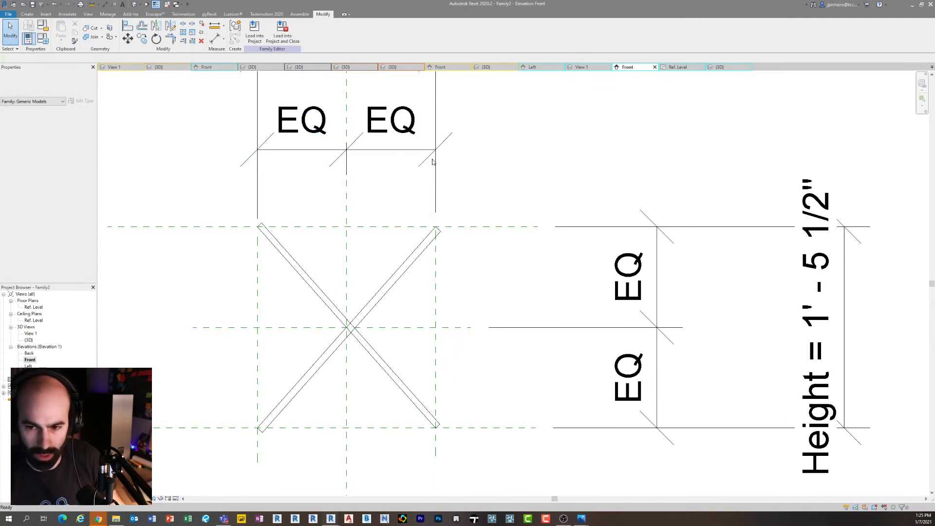
# Close the inactive views and the Fixture Cage - Sweep Technique family, and switch to the Fixture Cage family's 3D view
pyautogui.click(168, 6)
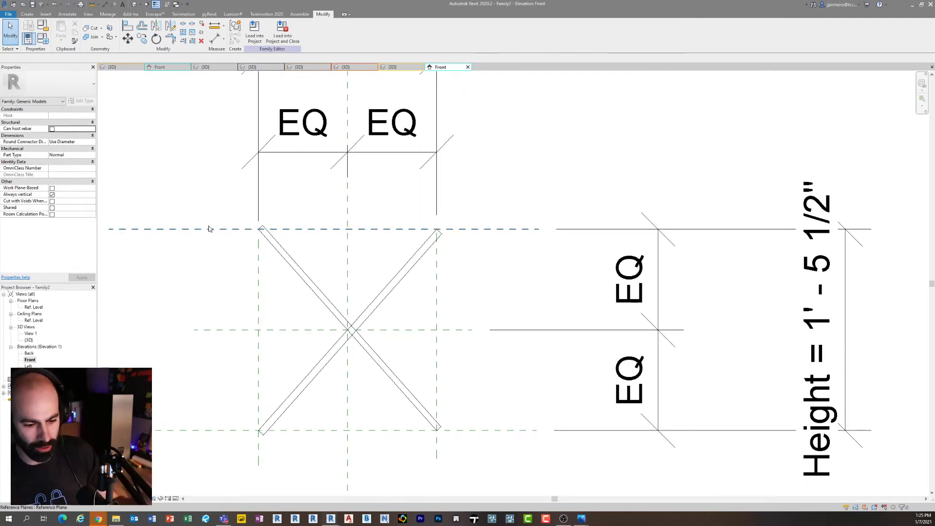
pyautogui.scroll(-2, 217, 195)
pyautogui.scroll(2, 339, 257)
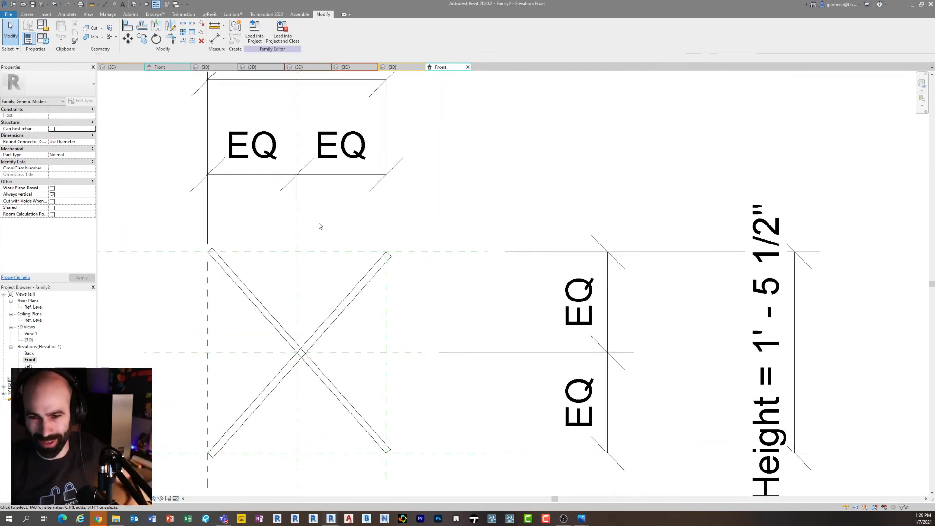
pyautogui.click(394, 67)
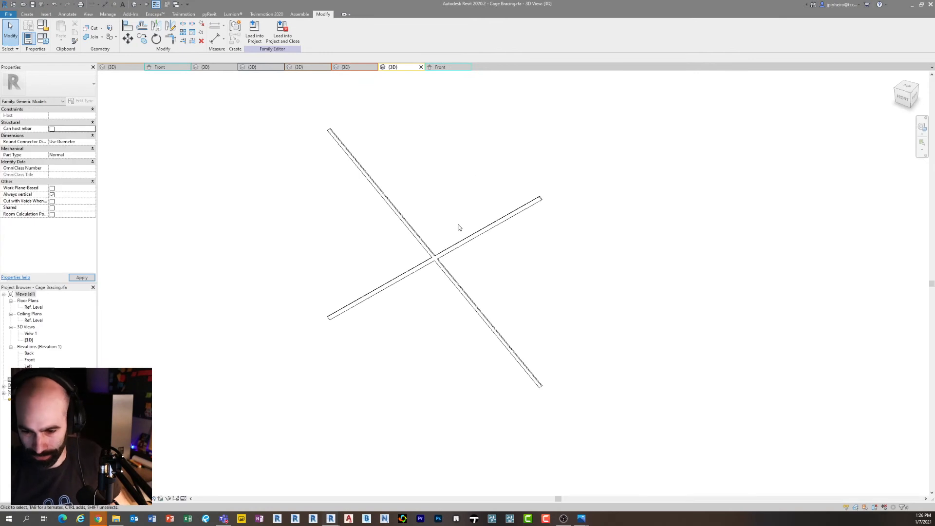
pyautogui.click(346, 67)
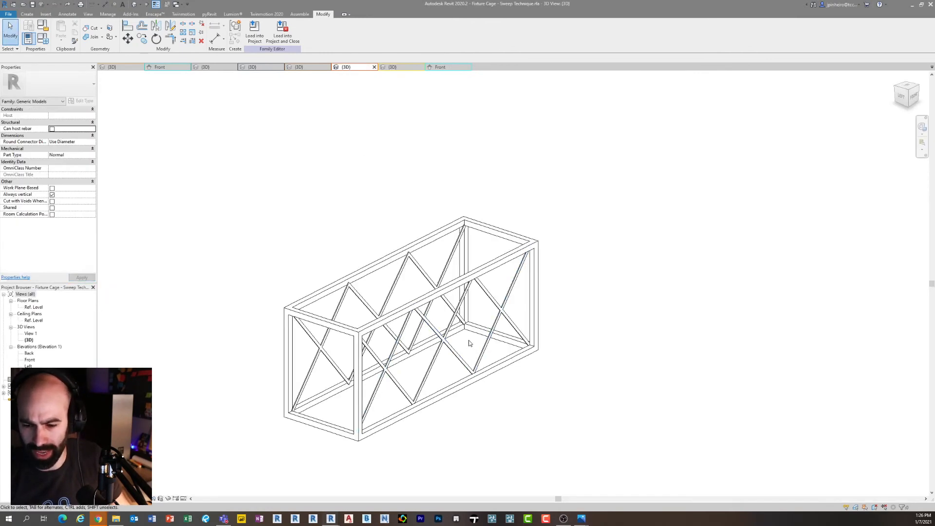
pyautogui.click(374, 68)
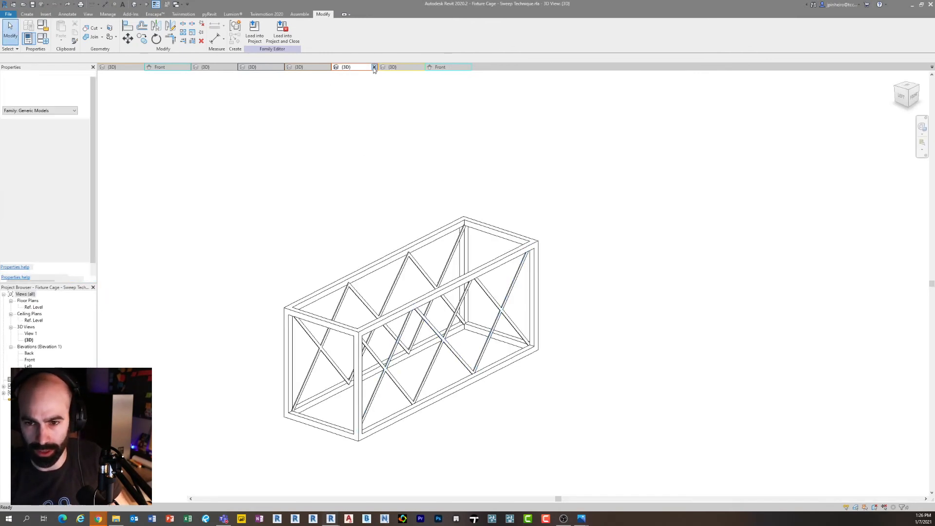
pyautogui.click(298, 67)
# Examine the nested Cage Bracing instances on the cage's sides and ends, including their Height and Width values
pyautogui.moveTo(444, 331); pyautogui.dragTo(459, 274, button='middle')
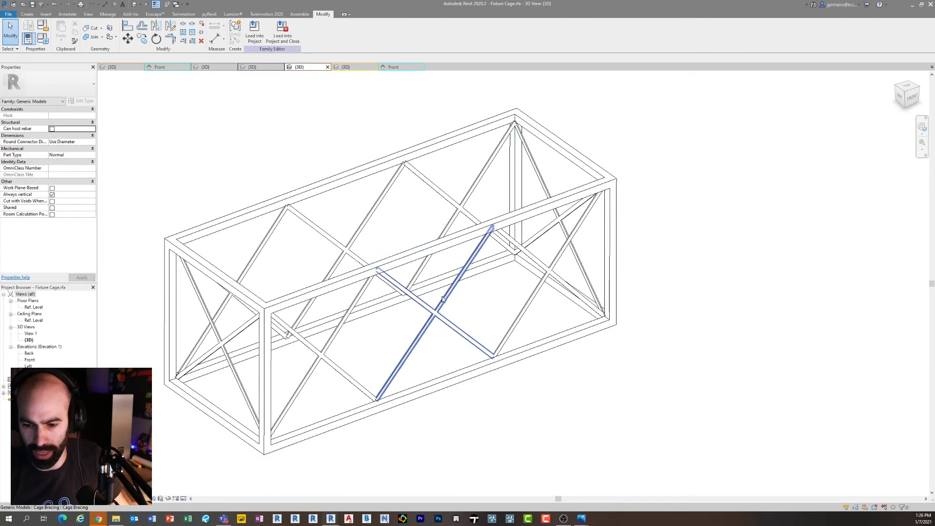
pyautogui.click(443, 297)
pyautogui.scroll(-2, 443, 297)
pyautogui.keyDown('shift'); pyautogui.moveTo(443, 316); pyautogui.dragTo(481, 323, button='middle'); pyautogui.keyUp('shift')
pyautogui.click(333, 368)
pyautogui.keyDown('shift'); pyautogui.moveTo(423, 410); pyautogui.dragTo(430, 482, button='middle'); pyautogui.keyUp('shift')
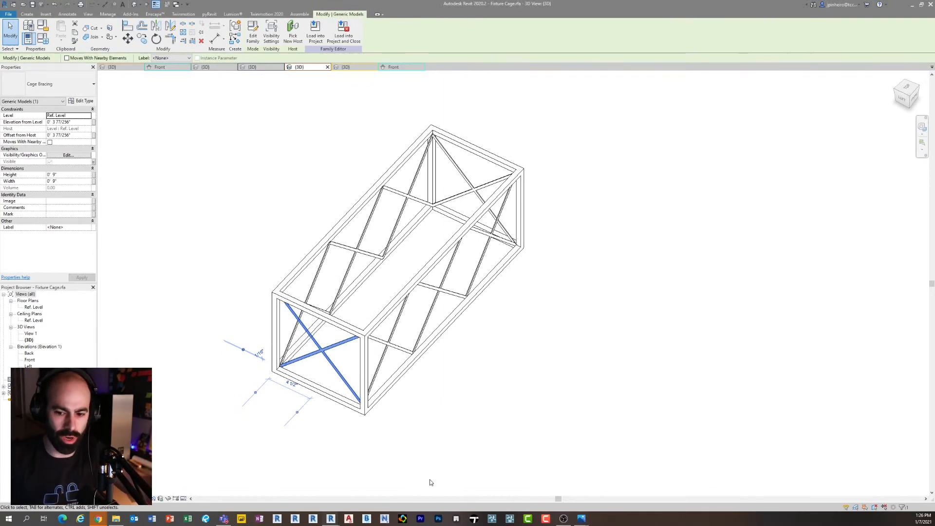
pyautogui.moveTo(473, 401)
pyautogui.keyDown('shift'); pyautogui.mouseDown(button='middle')
pyautogui.moveTo(451, 387)
pyautogui.moveTo(449, 418)
pyautogui.moveTo(438, 414)
pyautogui.moveTo(471, 414)
pyautogui.mouseUp(button='middle'); pyautogui.keyUp('shift')
pyautogui.click(446, 388)
pyautogui.click(400, 369)
pyautogui.keyDown('shift'); pyautogui.moveTo(321, 356); pyautogui.dragTo(315, 356, button='middle'); pyautogui.keyUp('shift')
pyautogui.click(296, 358)
pyautogui.click(334, 291)
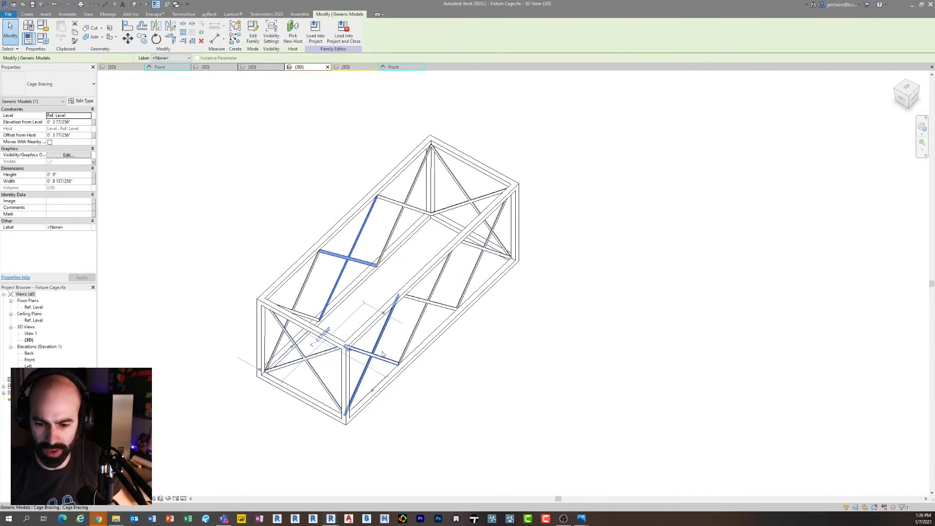
# Delete the Cage Bracing instance in the front long side's bay nearest the cage's left end
pyautogui.click(379, 347)
pyautogui.keyDown('shift'); pyautogui.moveTo(427, 399); pyautogui.dragTo(418, 400, button='middle'); pyautogui.keyUp('shift')
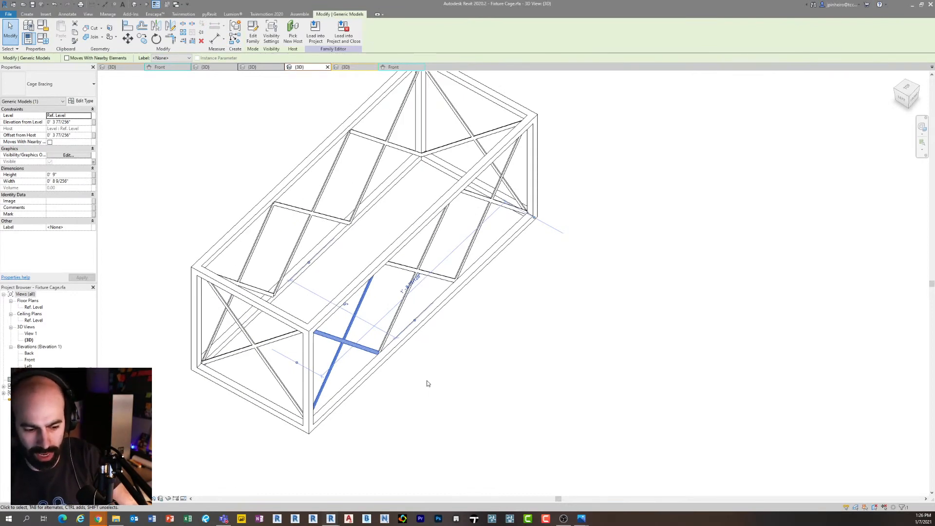
pyautogui.click(425, 387)
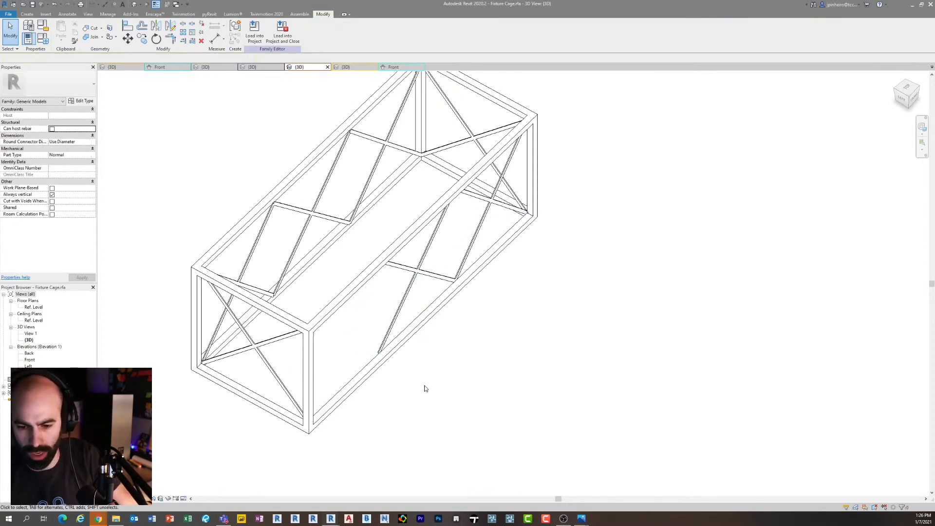
# Place a Cage Bracing component in the Ref. Level floor plan, in front of the cage's leftmost bay
pyautogui.doubleClick(28, 301)
pyautogui.click(10, 301)
pyautogui.doubleClick(35, 307)
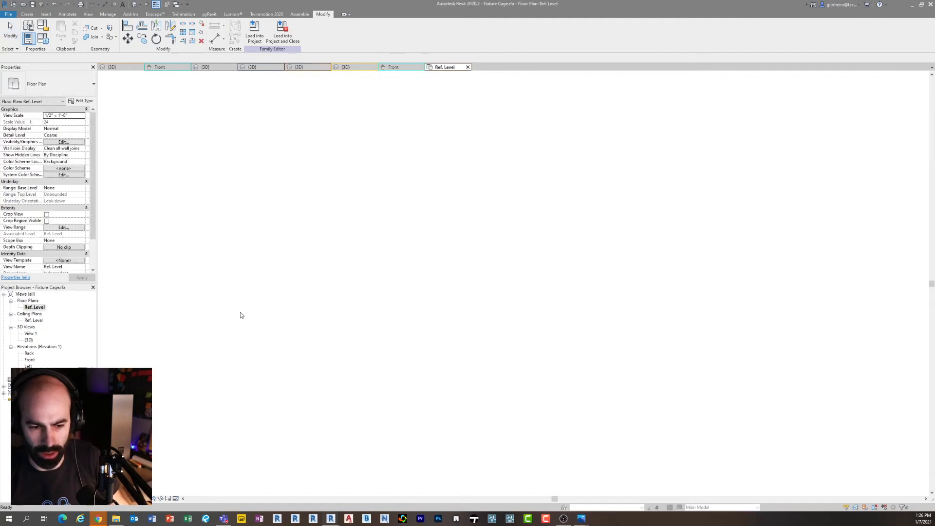
pyautogui.moveTo(466, 285); pyautogui.dragTo(431, 309, button='middle')
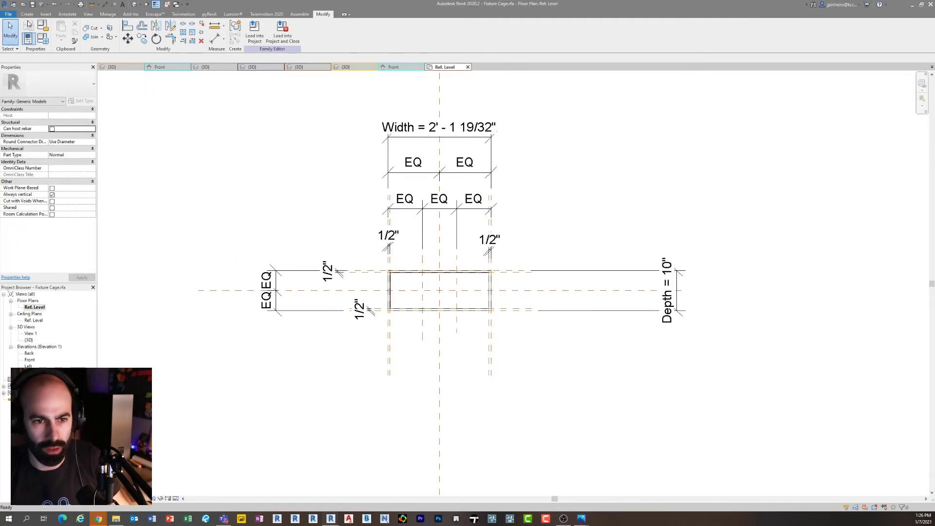
pyautogui.click(27, 13)
pyautogui.click(175, 34)
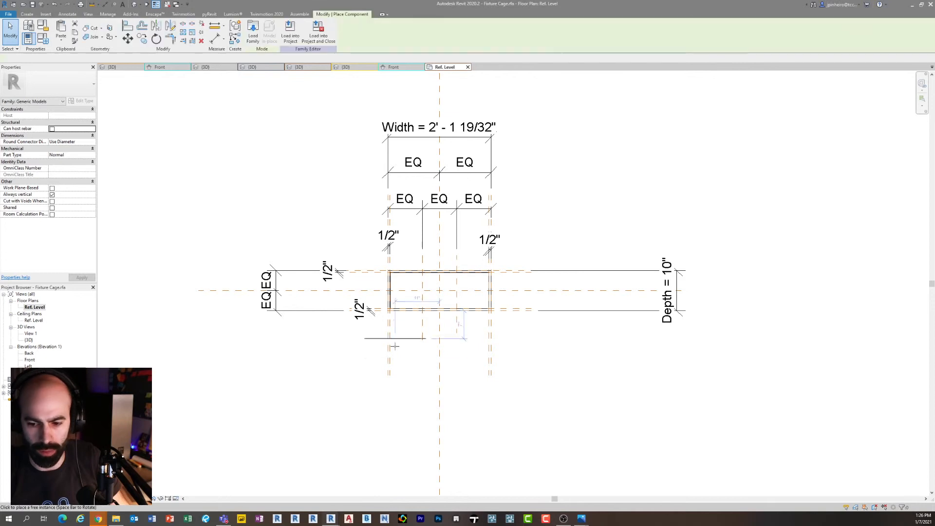
pyautogui.scroll(5, 411, 341)
pyautogui.click(407, 306)
pyautogui.press('Escape')
# Check the newly placed brace in 3D and bring it up, selected, in the Front elevation
pyautogui.click(394, 307)
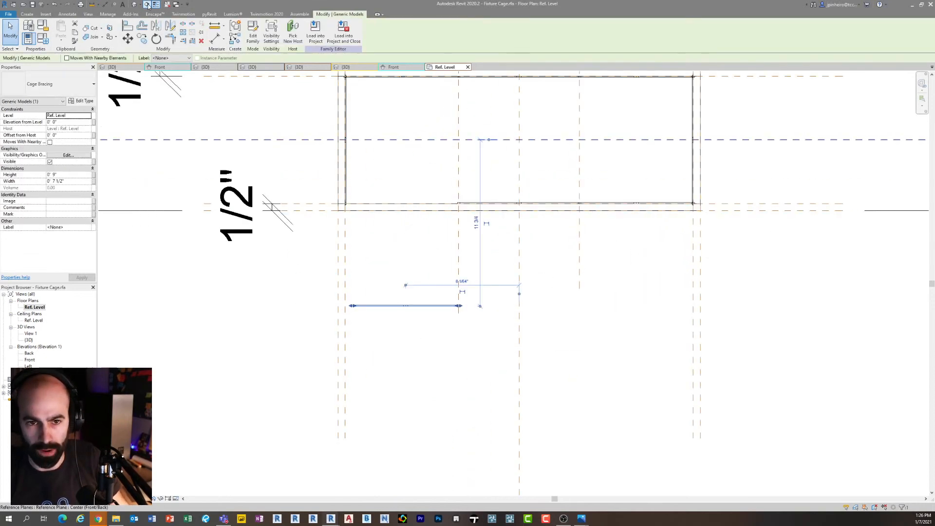
pyautogui.click(134, 4)
pyautogui.click(445, 389)
pyautogui.keyDown('shift'); pyautogui.moveTo(453, 388); pyautogui.dragTo(390, 323, button='middle'); pyautogui.keyUp('shift')
pyautogui.doubleClick(30, 360)
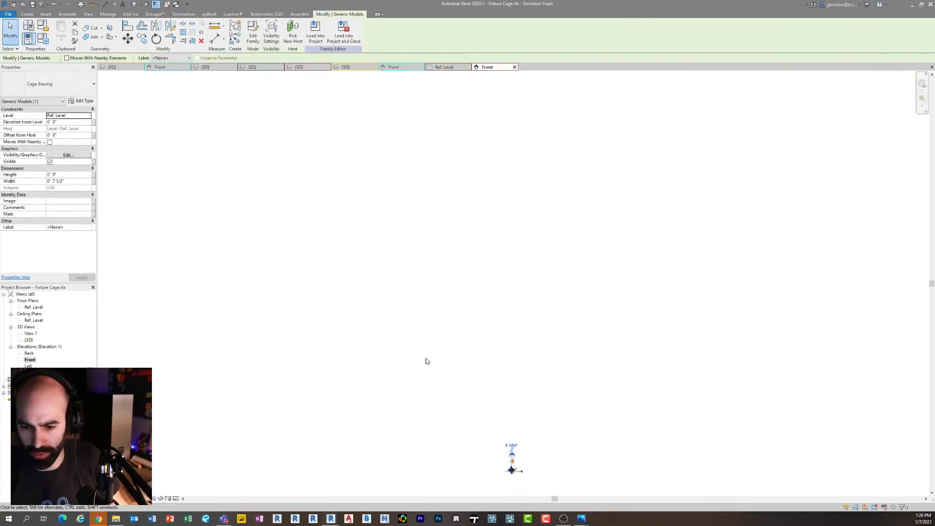
pyautogui.scroll(3, 447, 325)
pyautogui.scroll(6, 447, 325)
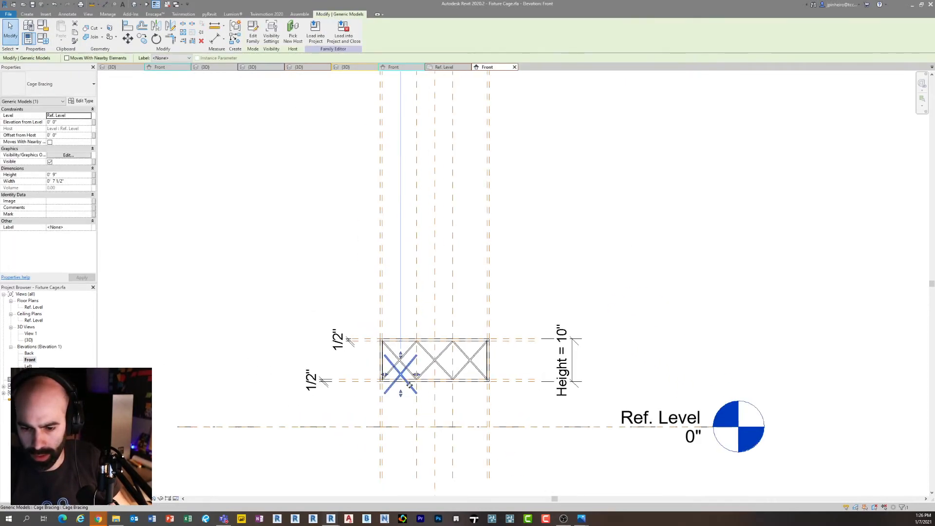
pyautogui.moveTo(371, 270); pyautogui.dragTo(377, 289, button='middle')
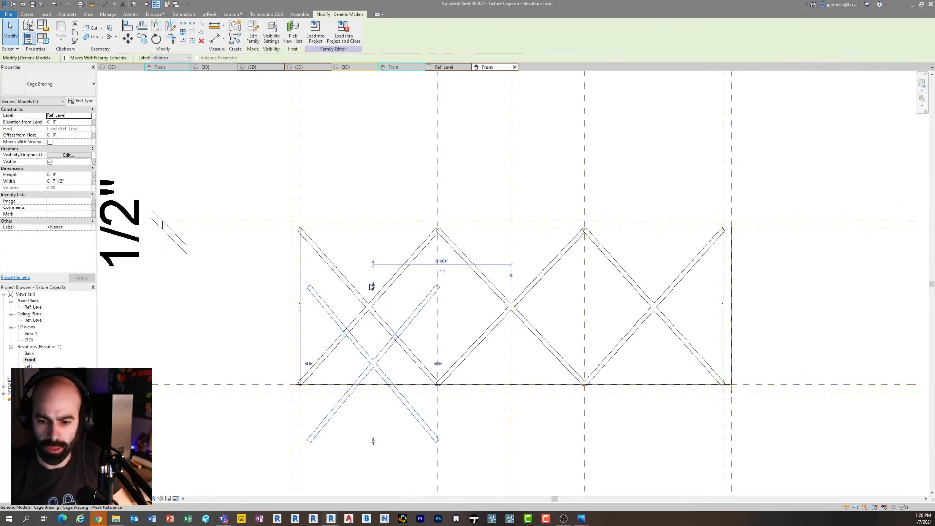
# Stretch the new brace's four sides to the reference planes bounding the leftmost bay, and lock them there
pyautogui.scroll(2, 372, 286)
pyautogui.moveTo(371, 269); pyautogui.dragTo(361, 210)
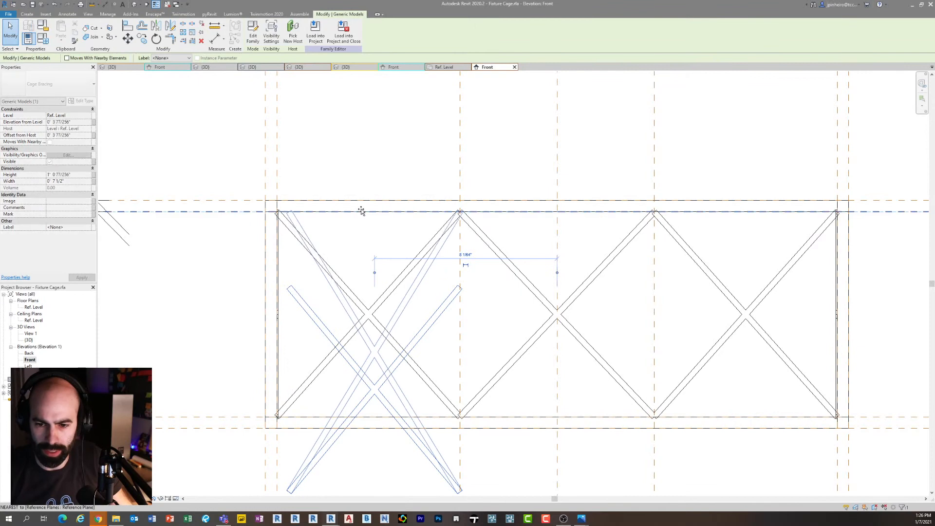
pyautogui.scroll(-2, 524, 204)
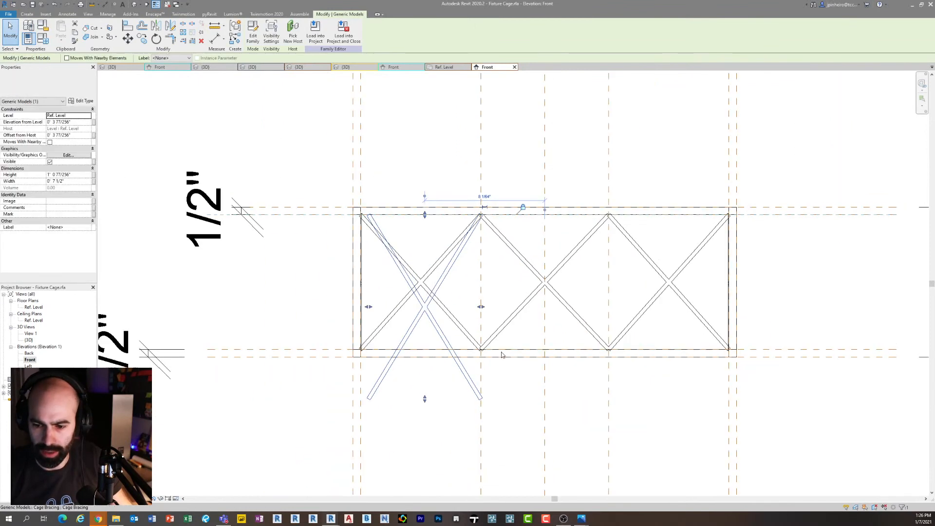
pyautogui.moveTo(482, 309); pyautogui.dragTo(481, 307)
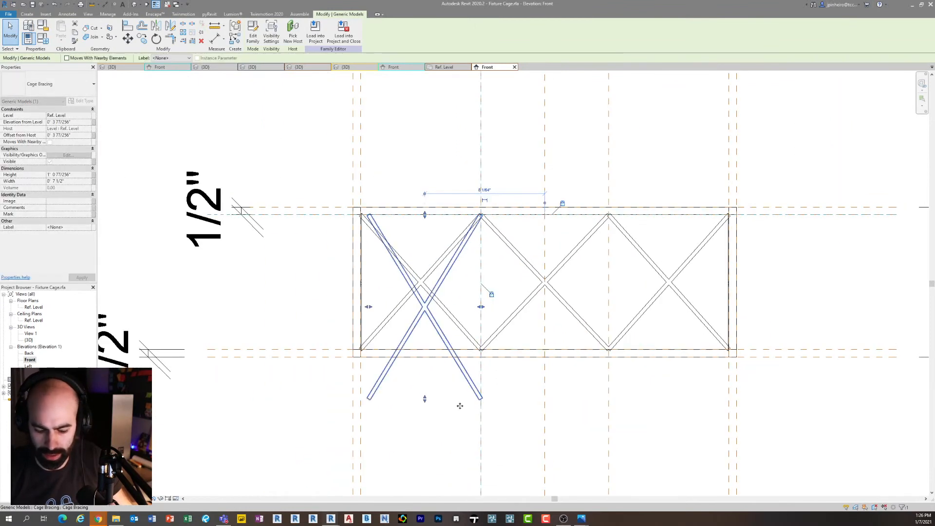
pyautogui.moveTo(425, 398); pyautogui.dragTo(425, 350)
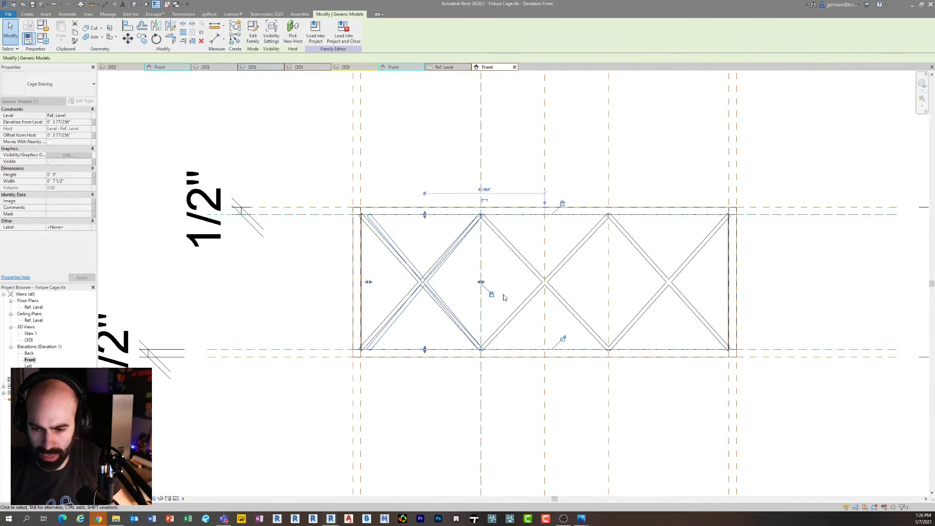
pyautogui.moveTo(368, 283); pyautogui.dragTo(388, 270)
pyautogui.click(350, 273)
pyautogui.click(316, 297)
# Select the middle brace and the left intermediate reference plane to check their locked alignments
pyautogui.scroll(-1, 523, 270)
pyautogui.moveTo(524, 271); pyautogui.dragTo(421, 333, button='middle')
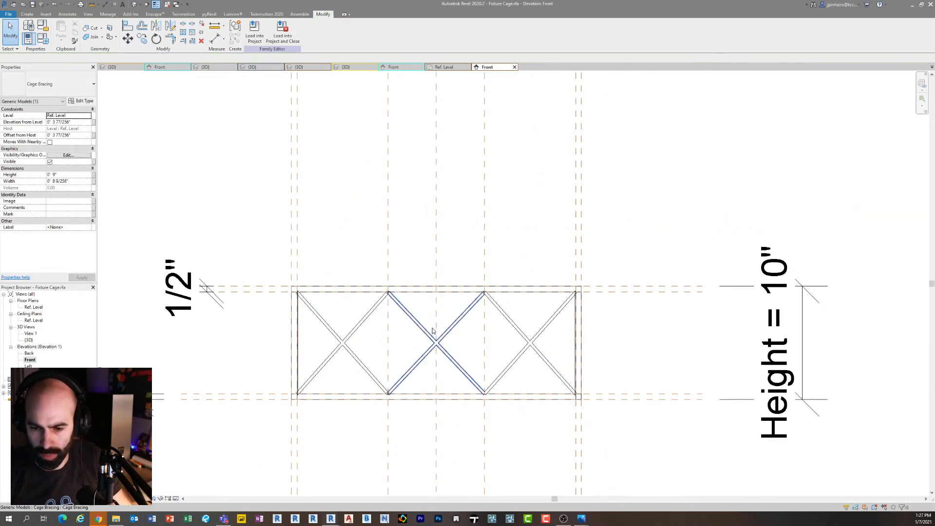
pyautogui.click(433, 334)
pyautogui.scroll(-2, 480, 323)
pyautogui.click(402, 258)
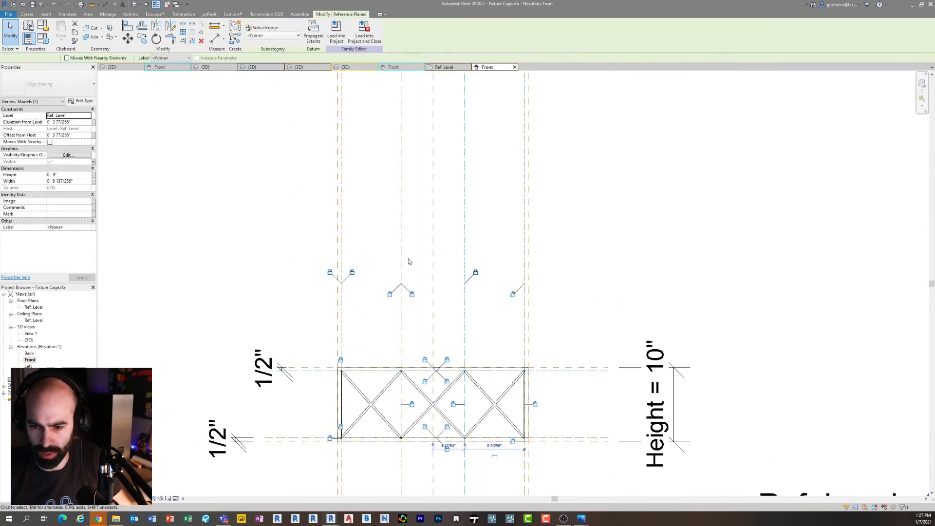
# Align the leftmost brace to the reference plane along the cage's front in the Ref. Level floor plan
pyautogui.moveTo(387, 255); pyautogui.dragTo(427, 311)
pyautogui.scroll(-2, 387, 276)
pyautogui.doubleClick(33, 307)
pyautogui.moveTo(358, 355); pyautogui.dragTo(322, 419, button='middle')
pyautogui.scroll(2, 390, 362)
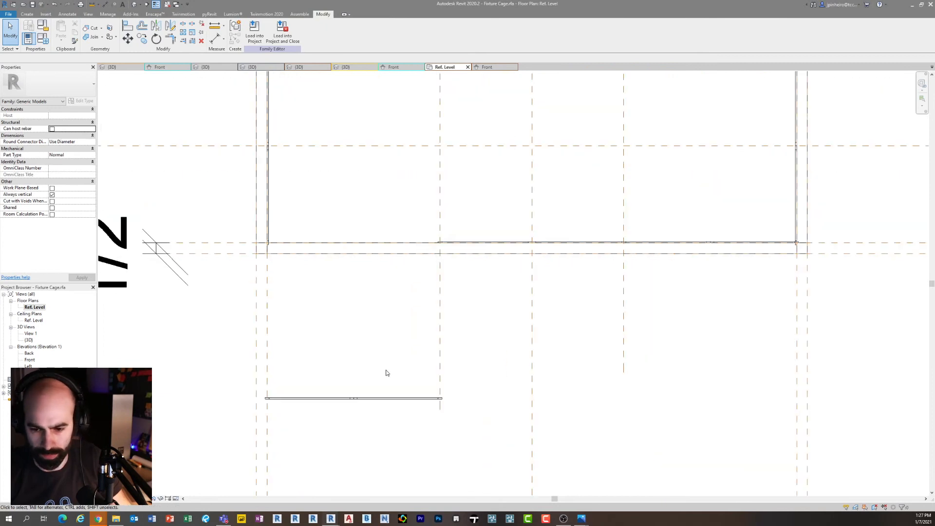
pyautogui.click(368, 398)
pyautogui.scroll(1, 397, 335)
pyautogui.press('a')
pyautogui.press('l')
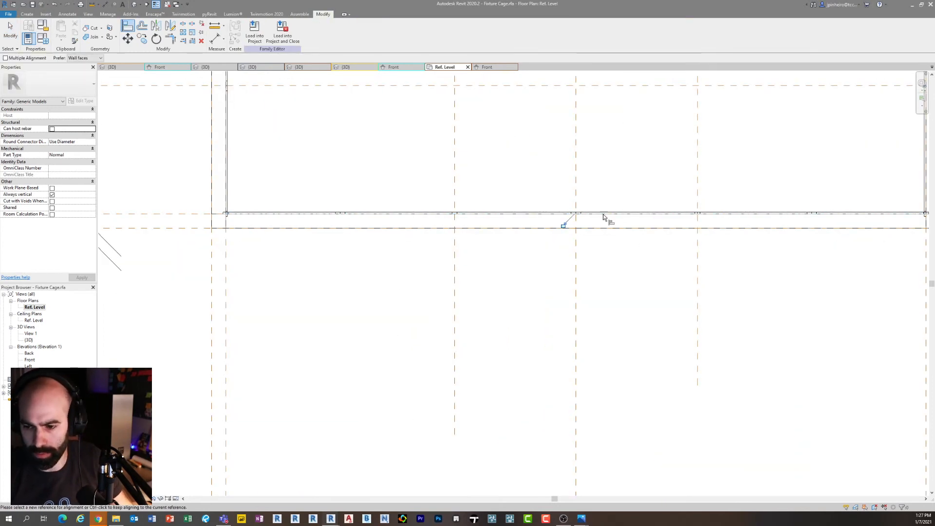
pyautogui.press('Escape')
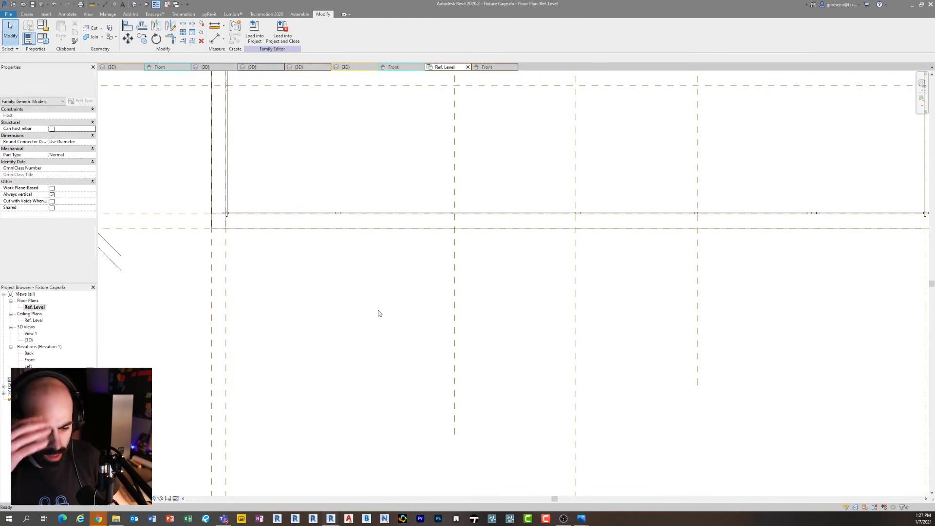
# Check the leftmost brace's position in 3D and its locked alignments in the Front elevation
pyautogui.click(134, 4)
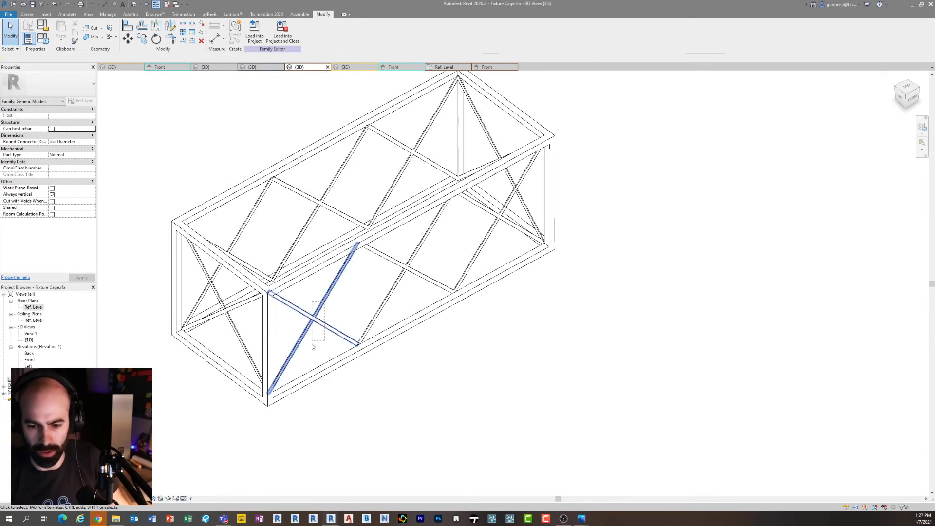
pyautogui.click(314, 334)
pyautogui.click(455, 357)
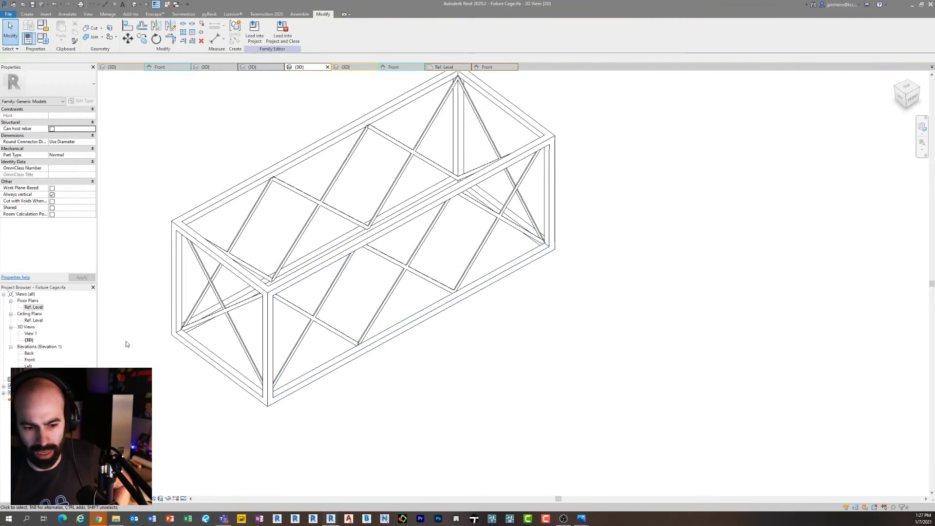
pyautogui.doubleClick(29, 361)
pyautogui.click(381, 342)
pyautogui.scroll(2, 385, 312)
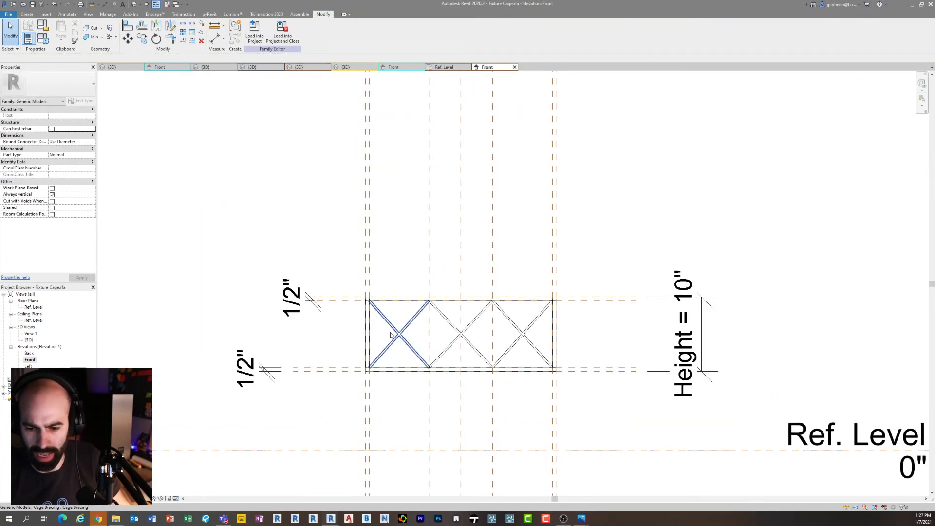
pyautogui.scroll(4, 392, 335)
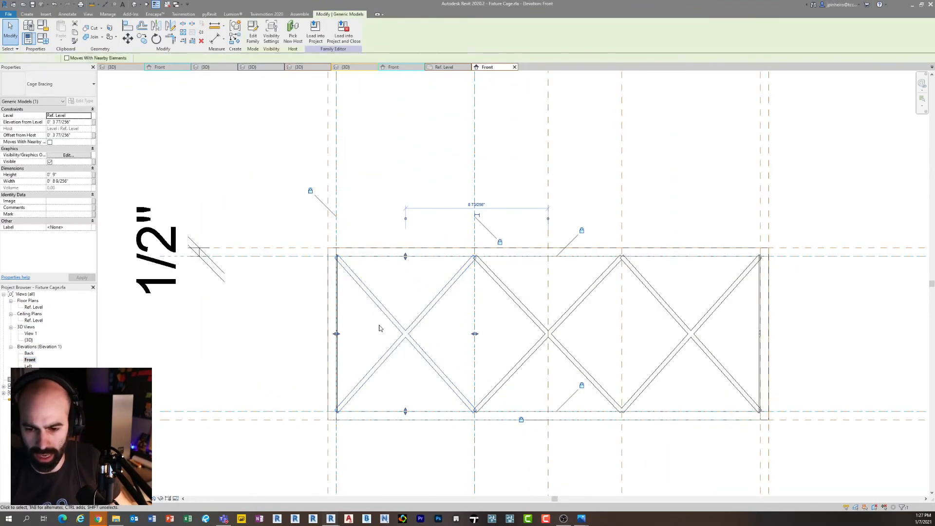
pyautogui.press('Escape')
pyautogui.scroll(-2, 382, 331)
pyautogui.scroll(-2, 381, 331)
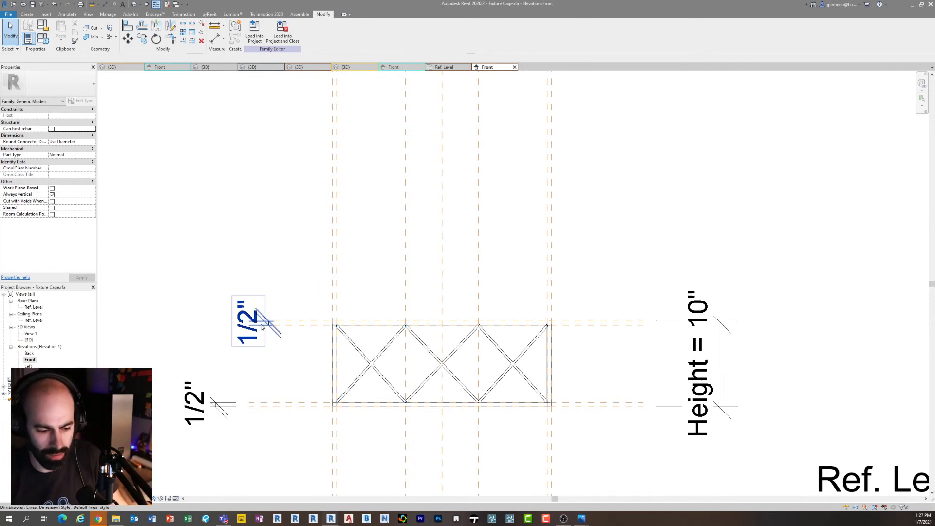
pyautogui.moveTo(282, 322); pyautogui.dragTo(200, 307, button='middle')
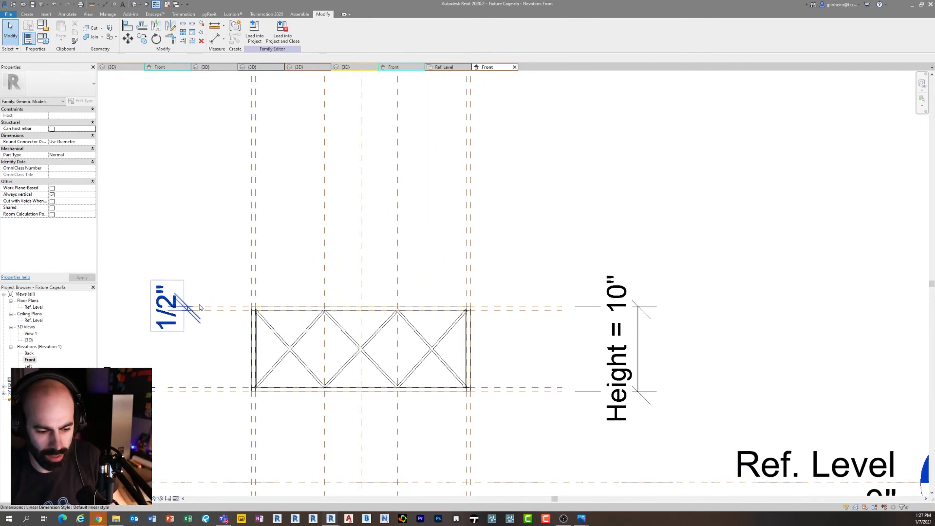
# Check in 3D which family parameter is associated with the cage frame extrusion's material
pyautogui.click(134, 4)
pyautogui.click(360, 338)
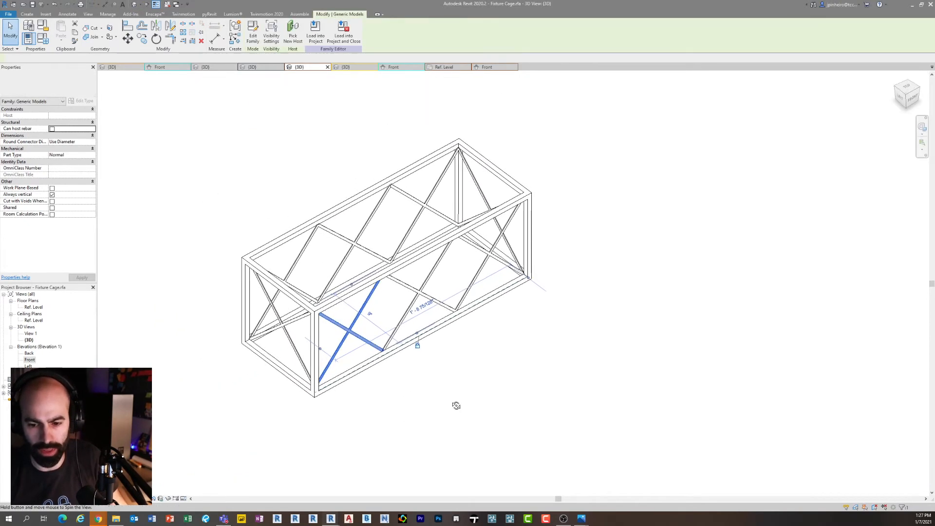
pyautogui.keyDown('shift'); pyautogui.moveTo(457, 407); pyautogui.dragTo(437, 378, button='middle'); pyautogui.keyUp('shift')
pyautogui.press('Escape')
pyautogui.click(310, 312)
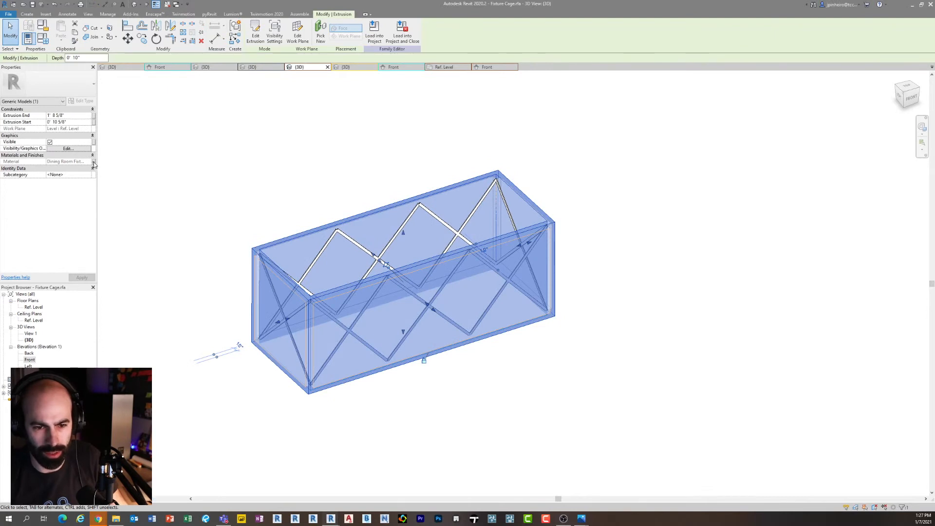
pyautogui.click(94, 163)
pyautogui.click(166, 145)
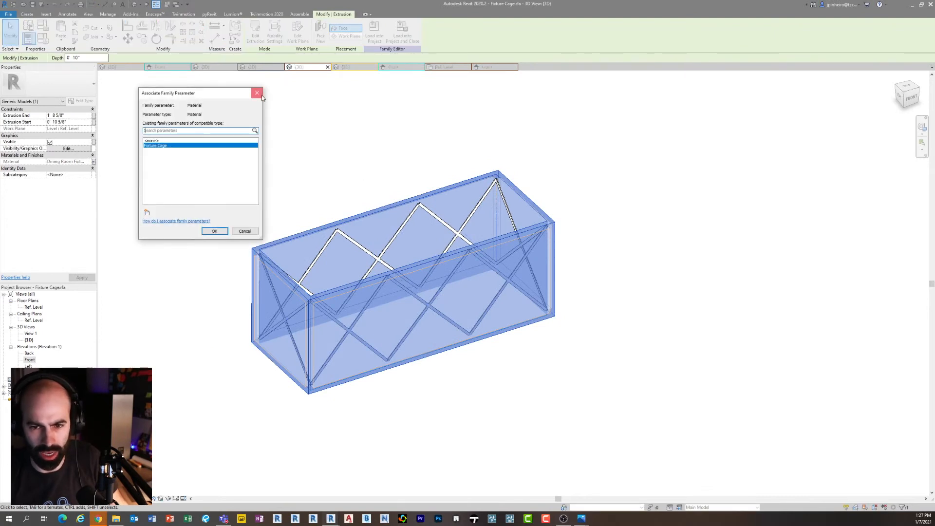
pyautogui.click(257, 93)
pyautogui.click(307, 125)
# Check the Cage Bracing type's Brace Material association and the leftmost brace's visibility property
pyautogui.click(356, 348)
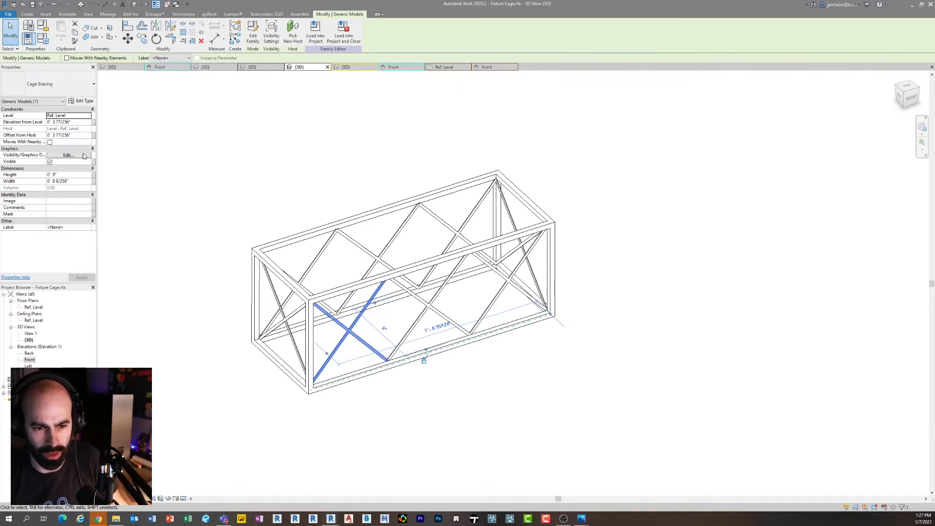
pyautogui.click(83, 100)
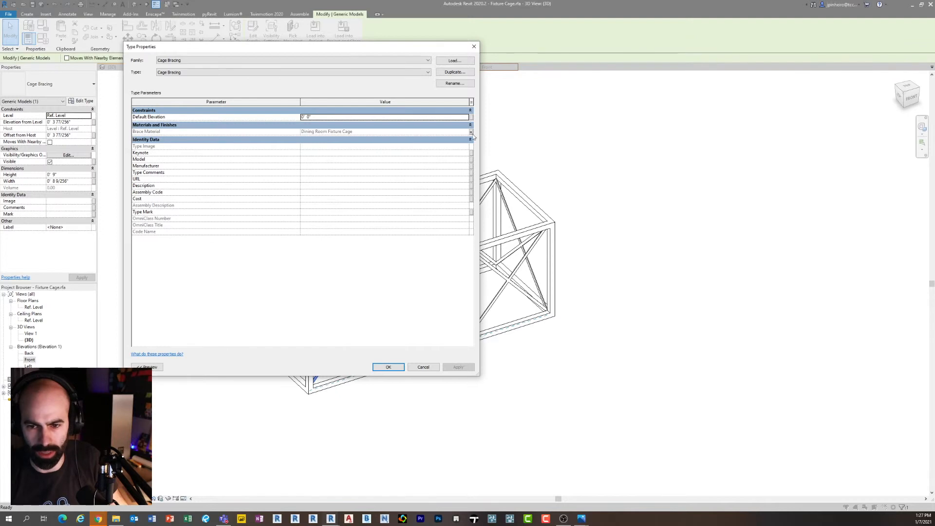
pyautogui.click(393, 368)
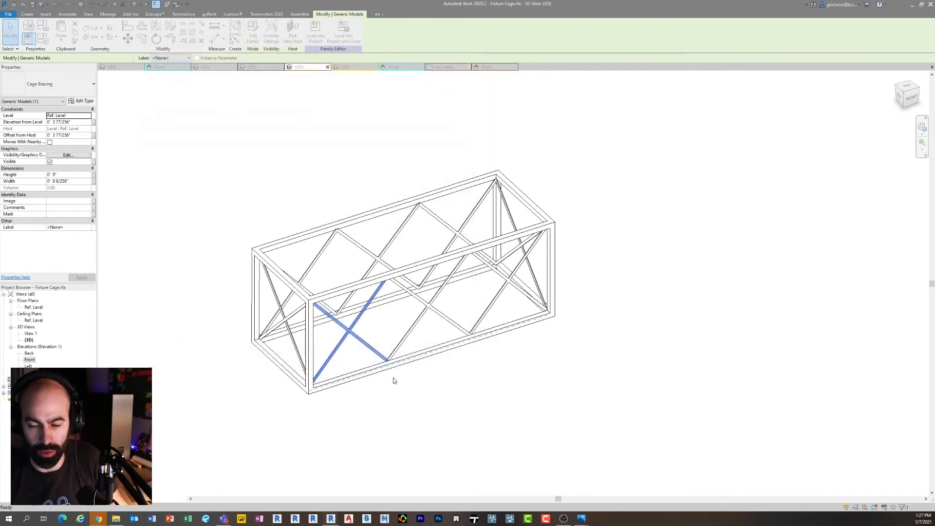
pyautogui.click(422, 452)
pyautogui.moveTo(407, 404)
pyautogui.mouseDown(button='middle')
pyautogui.moveTo(382, 408)
pyautogui.moveTo(403, 424)
pyautogui.moveTo(403, 397)
pyautogui.mouseUp(button='middle')
pyautogui.click(349, 360)
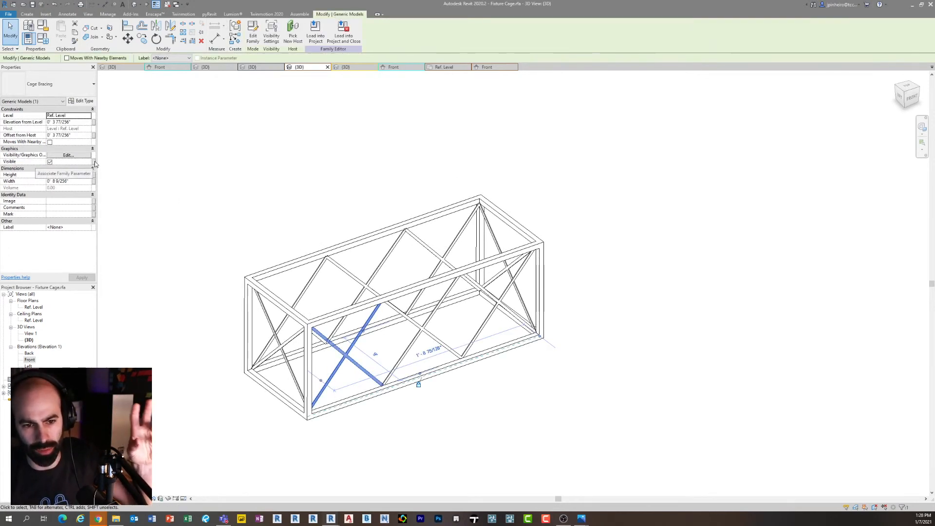
pyautogui.click(262, 183)
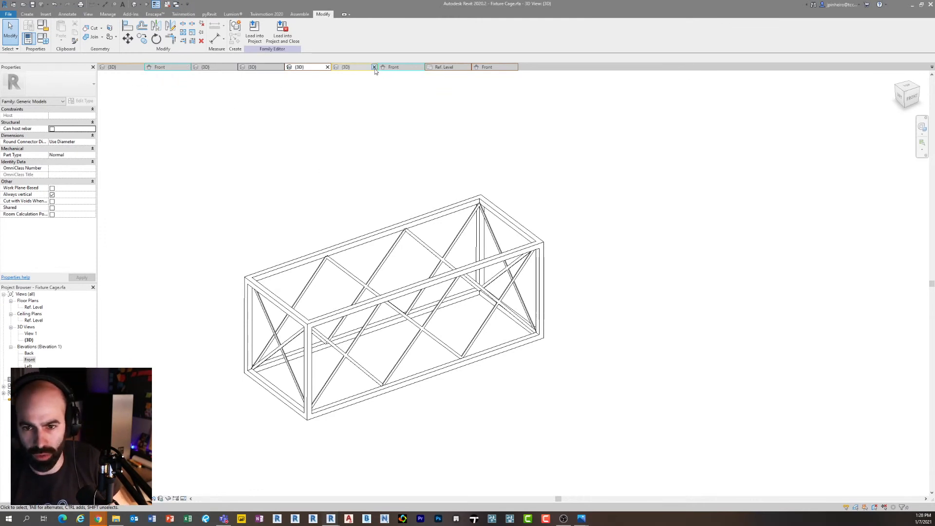
# Look through the open family views and bring up the 4 Light Dining Room Fixture family in 3D
pyautogui.click(161, 69)
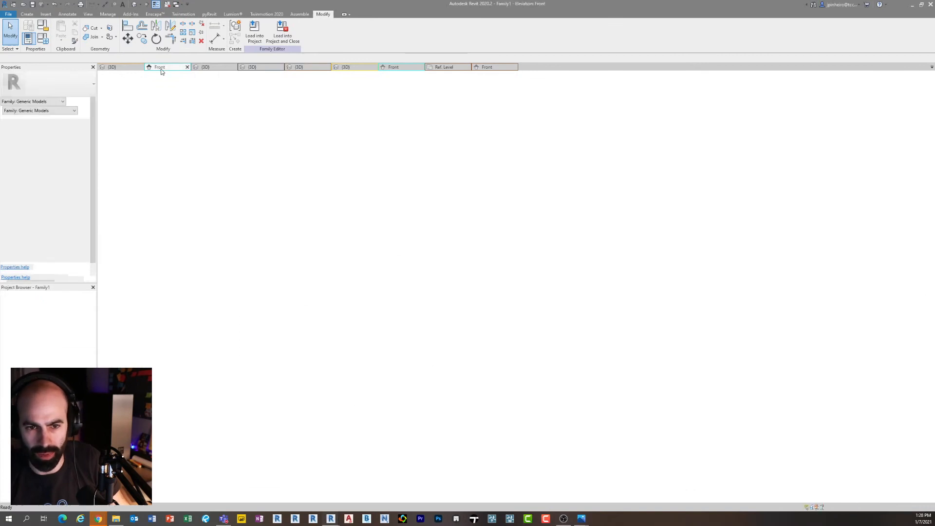
pyautogui.click(516, 287)
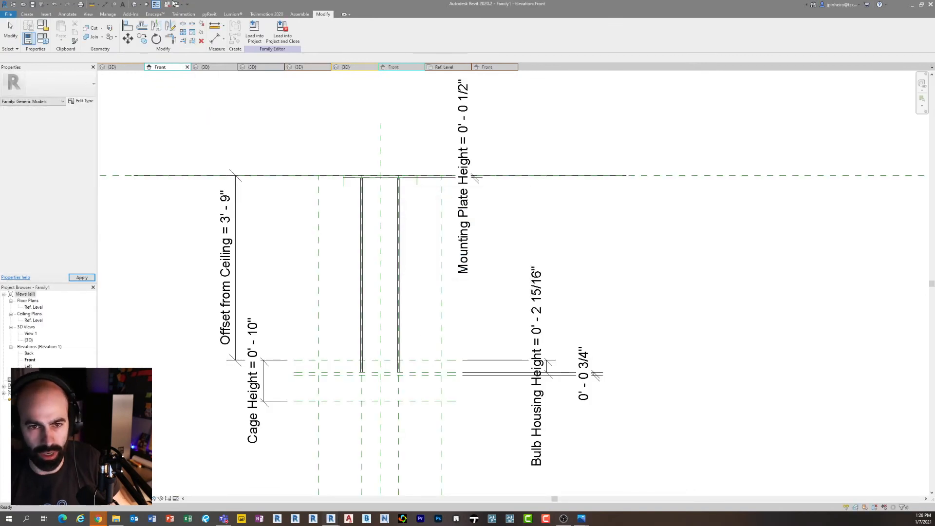
pyautogui.click(218, 69)
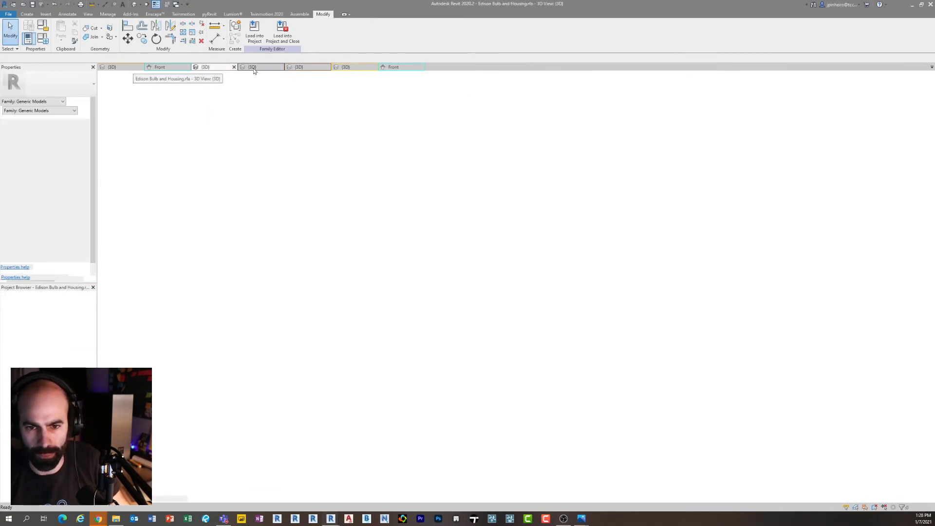
pyautogui.click(253, 69)
pyautogui.click(307, 68)
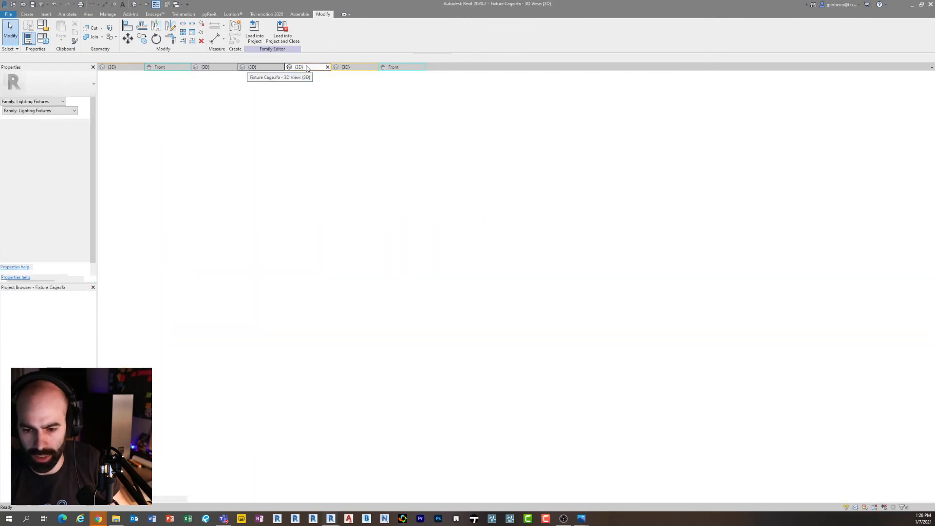
pyautogui.click(255, 68)
pyautogui.scroll(-3, 349, 191)
pyautogui.keyDown('shift'); pyautogui.moveTo(355, 229); pyautogui.dragTo(412, 310, button='middle'); pyautogui.keyUp('shift')
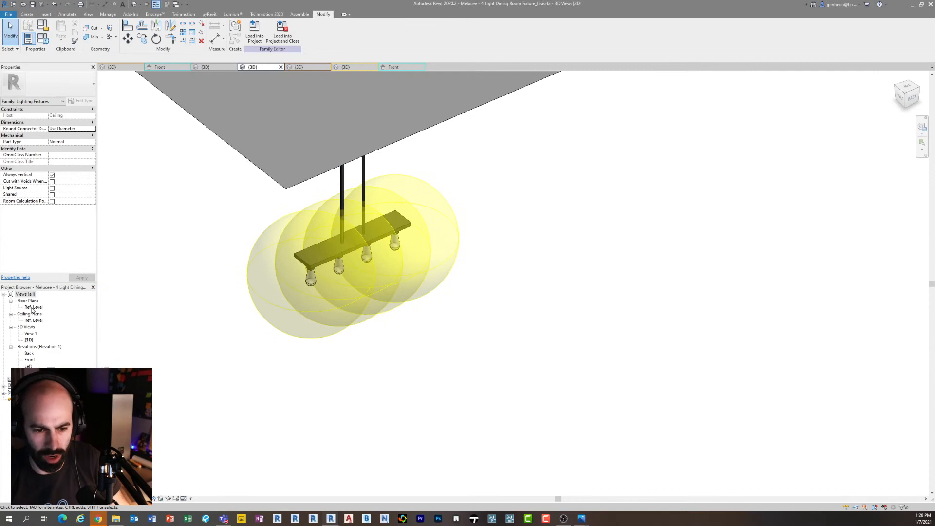
# Place a Fixture Cage component in the fixture family's Ref. Level floor plan, in front of the light fixture
pyautogui.doubleClick(33, 307)
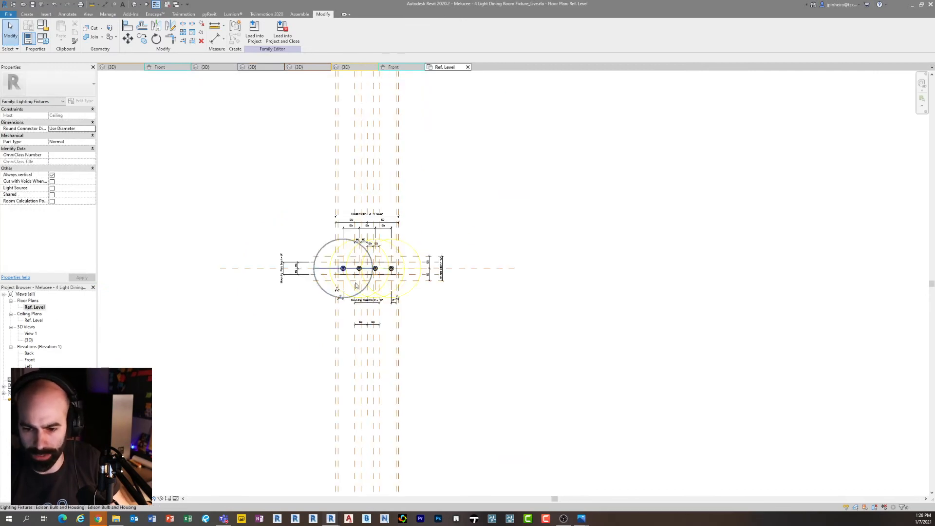
pyautogui.click(23, 15)
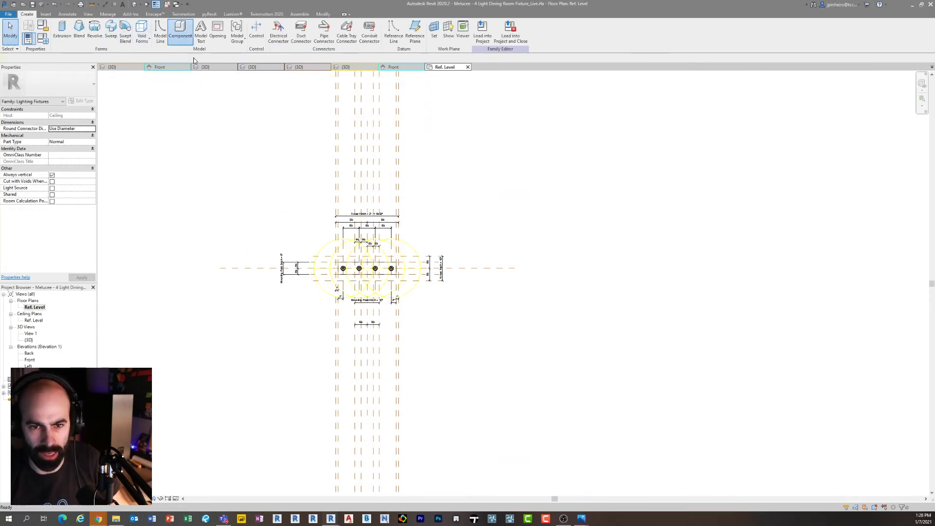
pyautogui.click(179, 36)
pyautogui.scroll(3, 374, 349)
pyautogui.click(58, 84)
pyautogui.click(41, 136)
pyautogui.click(361, 356)
pyautogui.press('Escape')
pyautogui.press('Escape')
# Stretch the Fixture Cage's four sides in plan to the Fixture Width and Fixture Depth reference planes, locking the alignments
pyautogui.scroll(2, 461, 366)
pyautogui.click(444, 358)
pyautogui.scroll(3, 466, 356)
pyautogui.moveTo(455, 365); pyautogui.dragTo(386, 365)
pyautogui.scroll(-3, 386, 366)
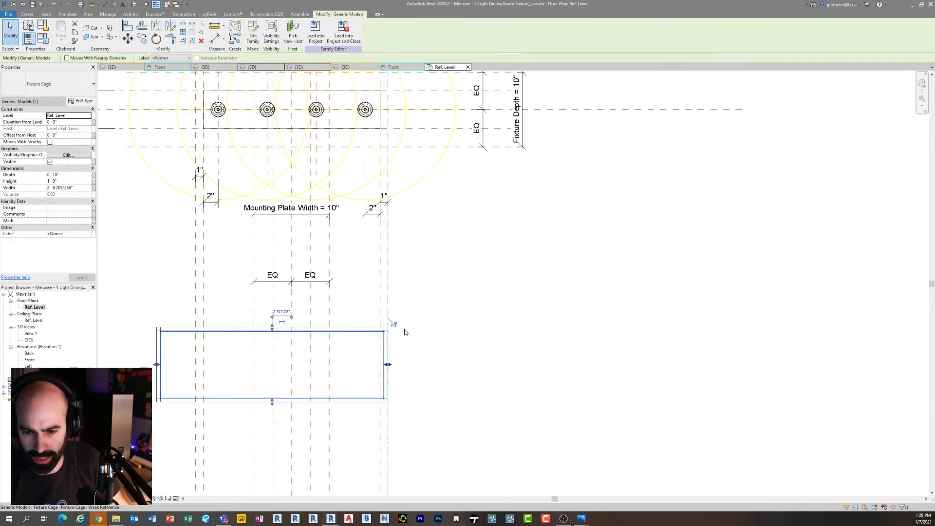
pyautogui.scroll(-1, 399, 336)
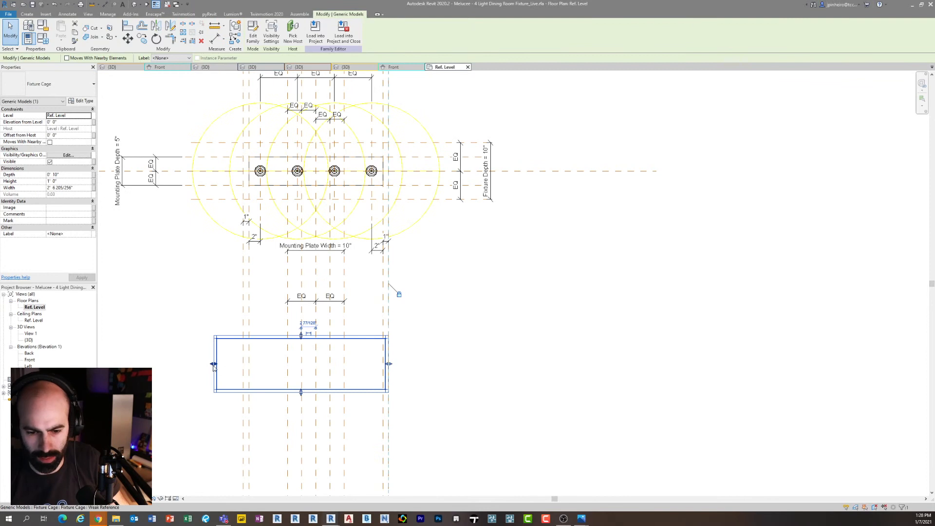
pyautogui.moveTo(215, 365); pyautogui.dragTo(242, 366)
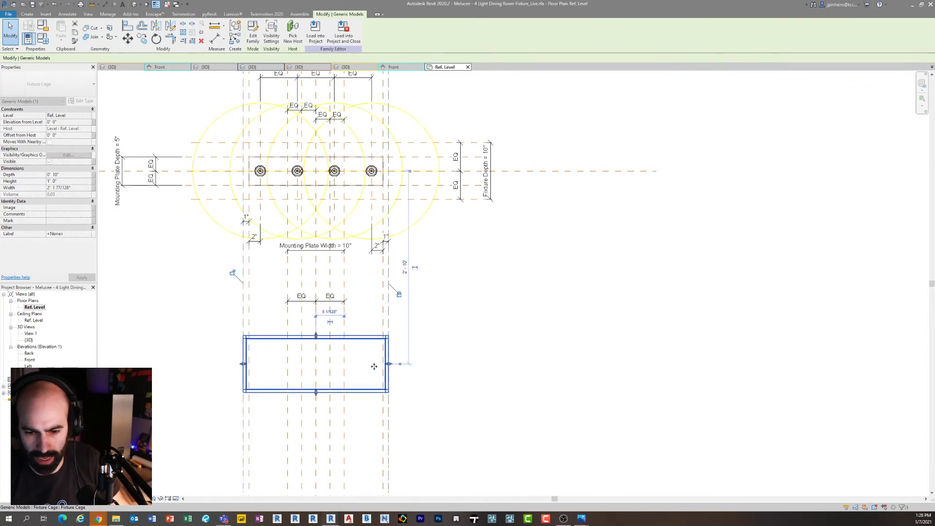
pyautogui.click(233, 273)
pyautogui.moveTo(369, 345); pyautogui.dragTo(392, 413, button='middle')
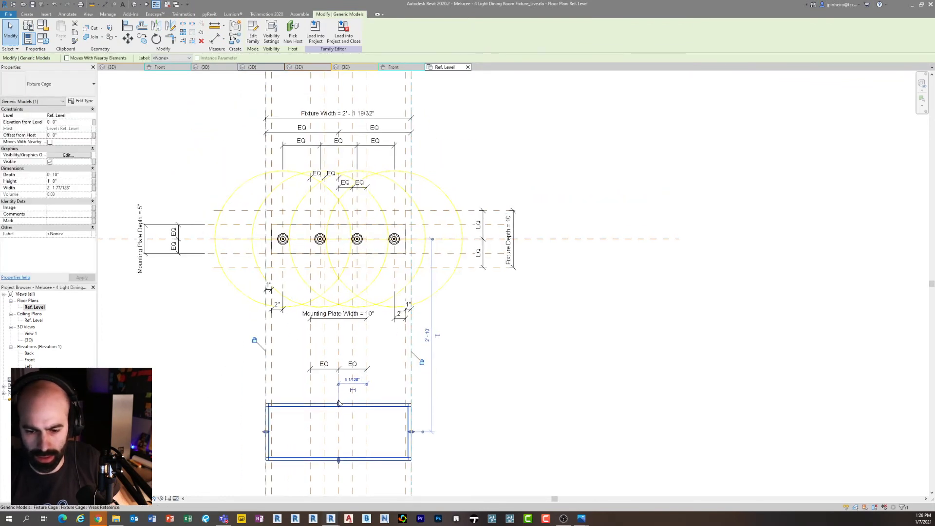
pyautogui.moveTo(316, 405); pyautogui.dragTo(315, 211)
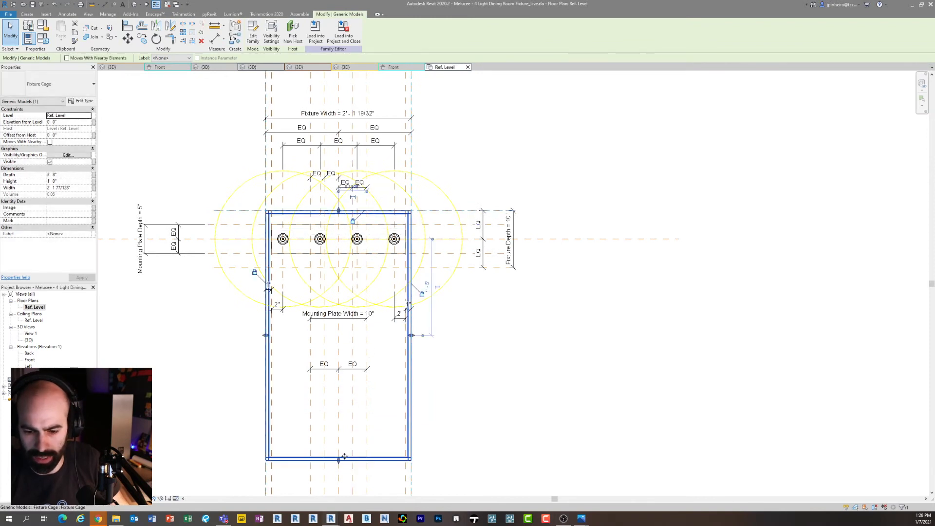
pyautogui.moveTo(326, 277); pyautogui.dragTo(345, 274)
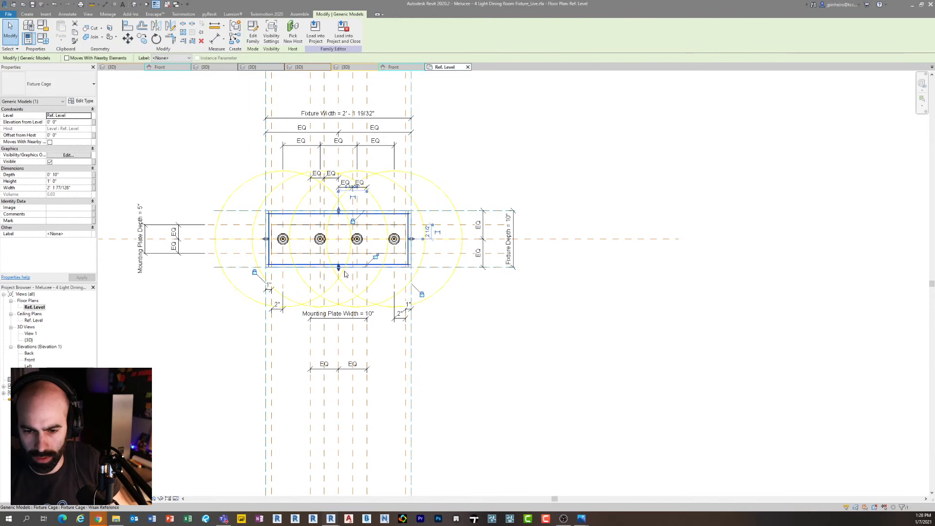
# Stretch the Fixture Cage's top and bottom edges in the Front elevation to the two Fixture Height reference planes
pyautogui.doubleClick(30, 360)
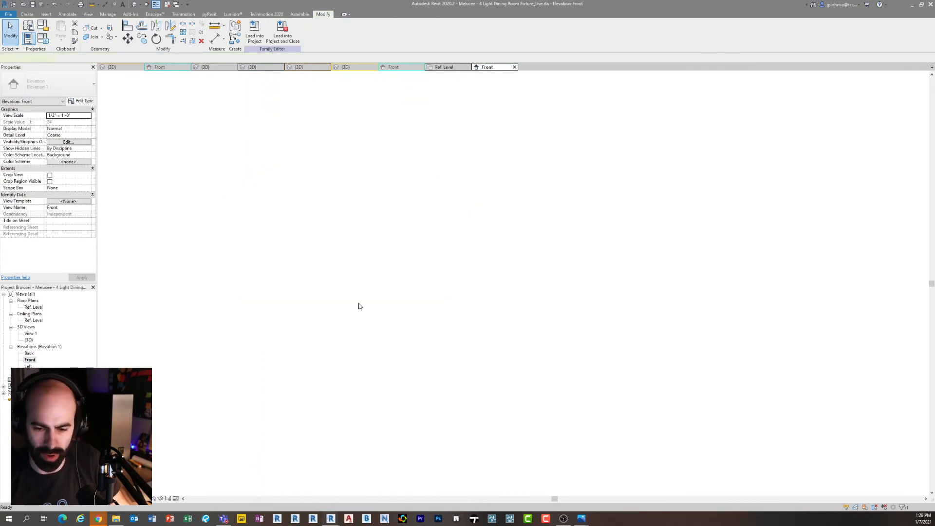
pyautogui.scroll(10, 513, 287)
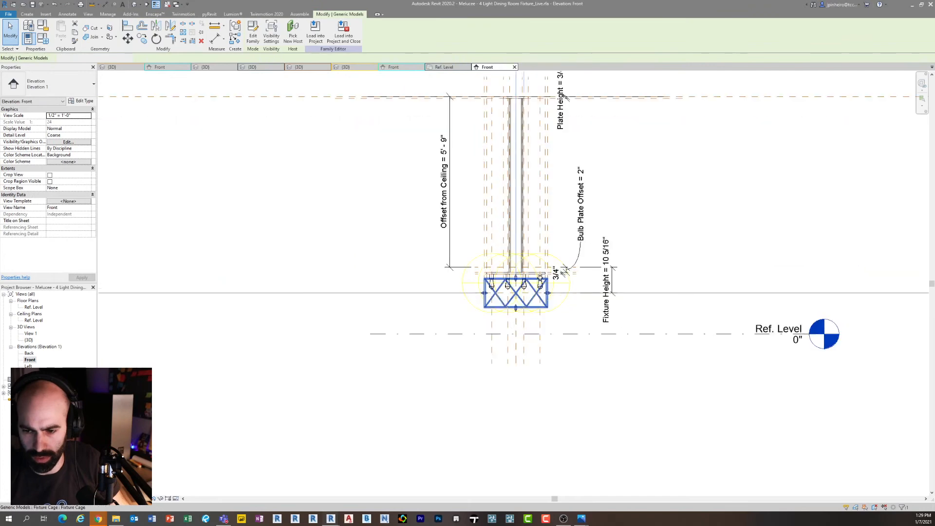
pyautogui.click(417, 332)
pyautogui.scroll(4, 378, 297)
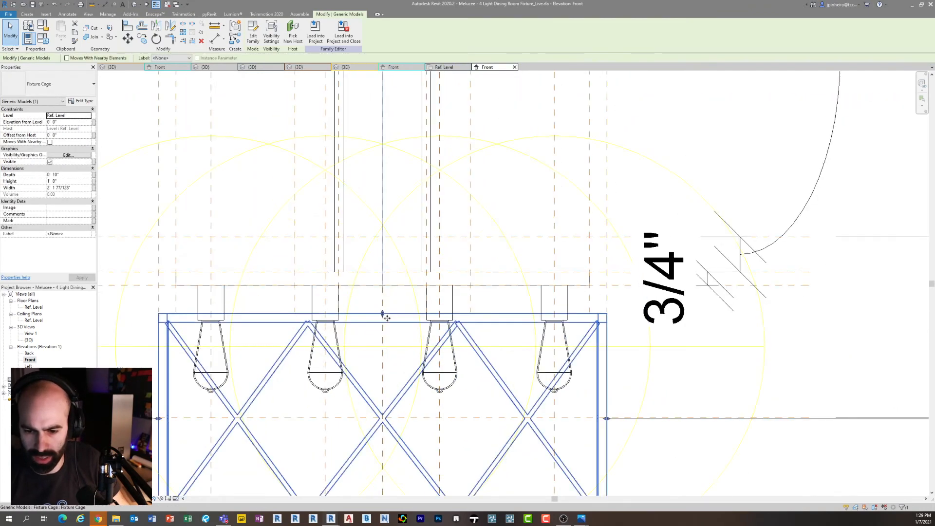
pyautogui.moveTo(383, 312); pyautogui.dragTo(381, 248)
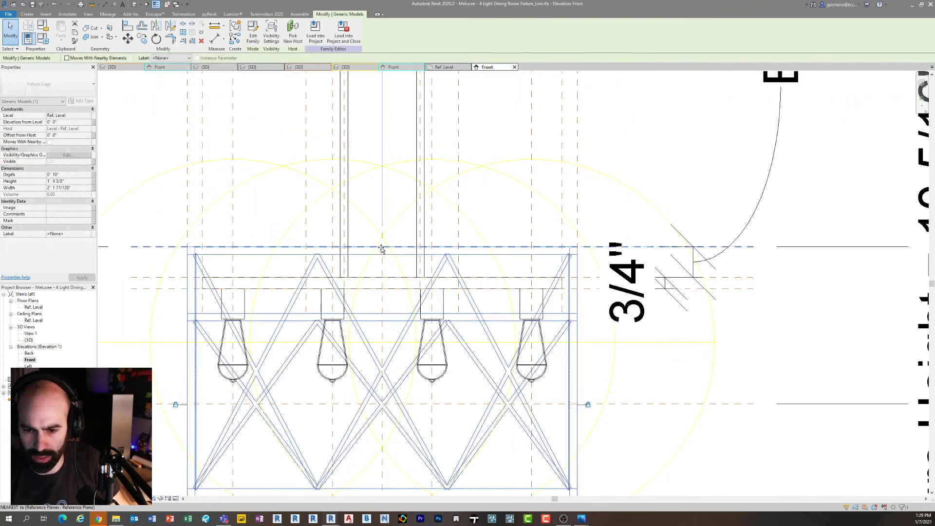
pyautogui.moveTo(403, 464); pyautogui.dragTo(403, 414, button='middle')
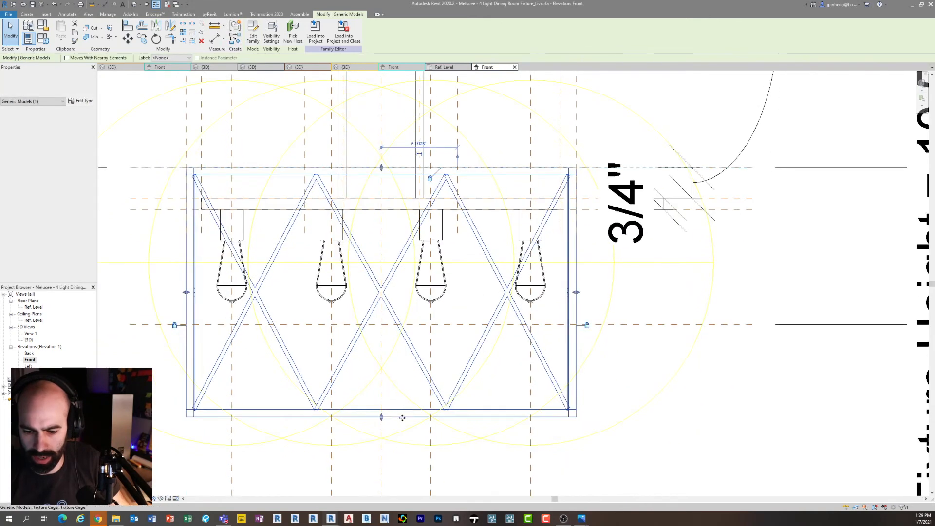
pyautogui.moveTo(382, 328); pyautogui.dragTo(381, 324)
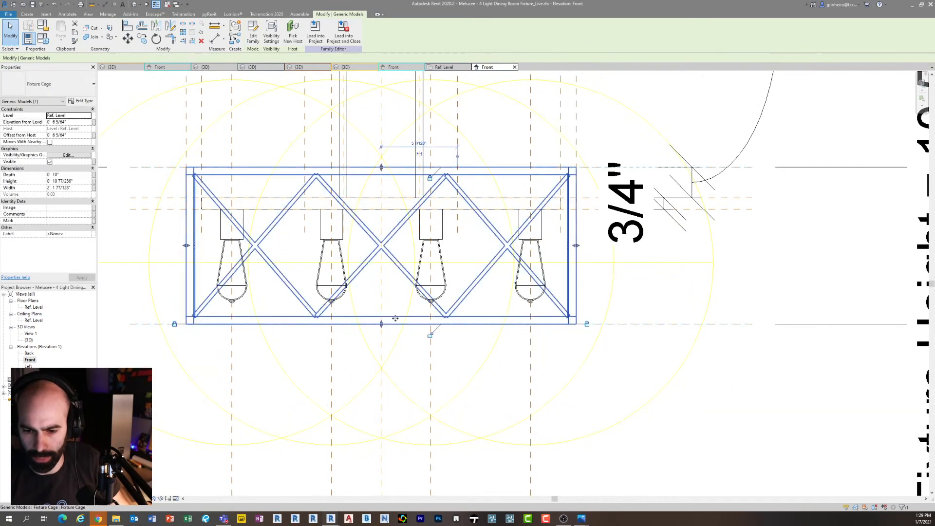
pyautogui.scroll(-5, 468, 364)
pyautogui.click(497, 372)
pyautogui.moveTo(497, 372); pyautogui.dragTo(453, 374, button='middle')
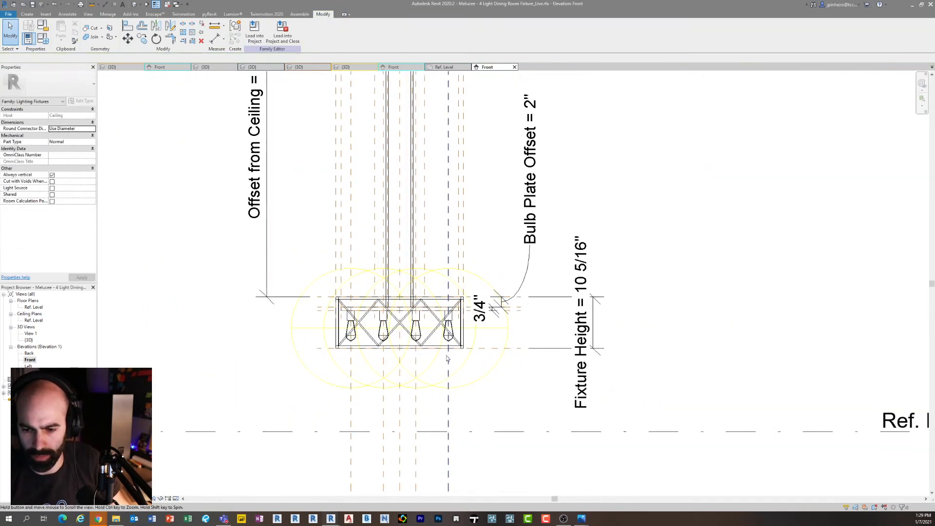
# Check in the 3D view which family parameter the Fixture Cage type's Cross Brace On/Off is associated with
pyautogui.click(133, 5)
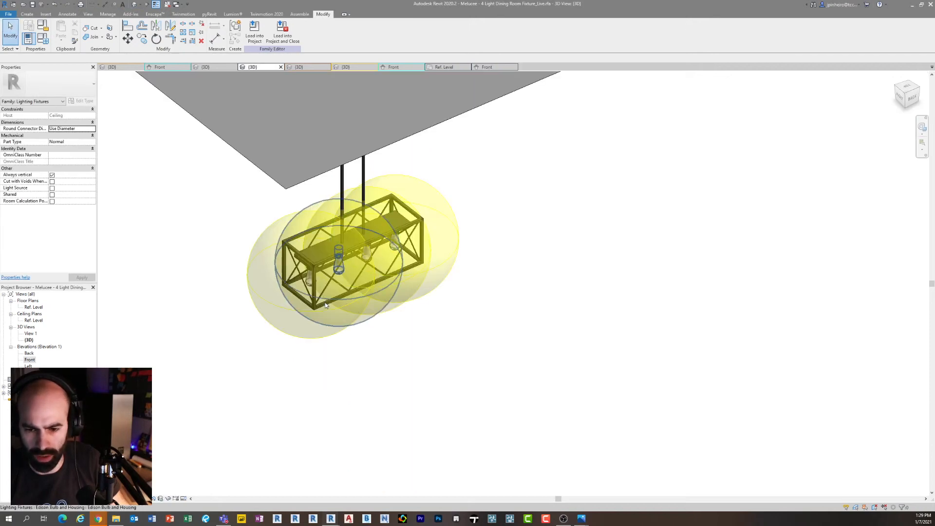
pyautogui.scroll(3, 312, 304)
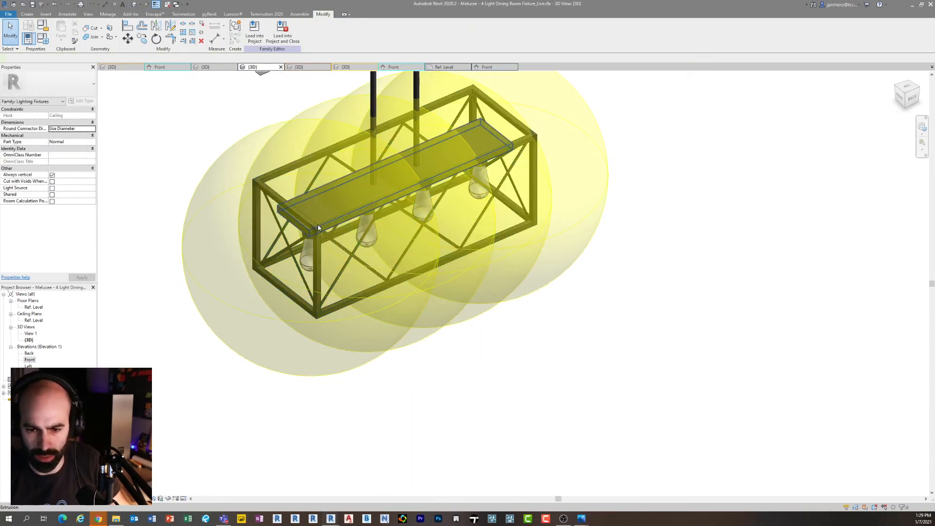
pyautogui.click(321, 237)
pyautogui.click(321, 238)
pyautogui.keyDown('shift'); pyautogui.moveTo(458, 317); pyautogui.dragTo(319, 322, button='middle'); pyautogui.keyUp('shift')
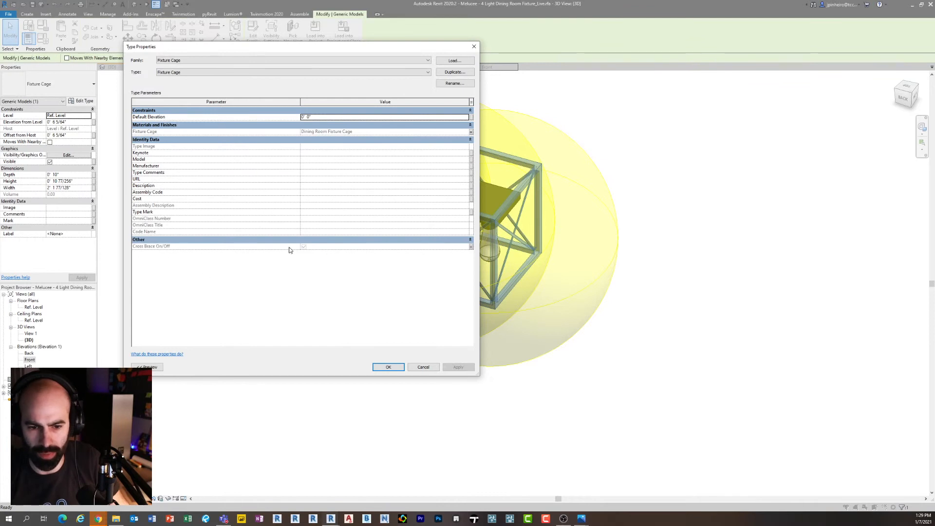
pyautogui.click(471, 247)
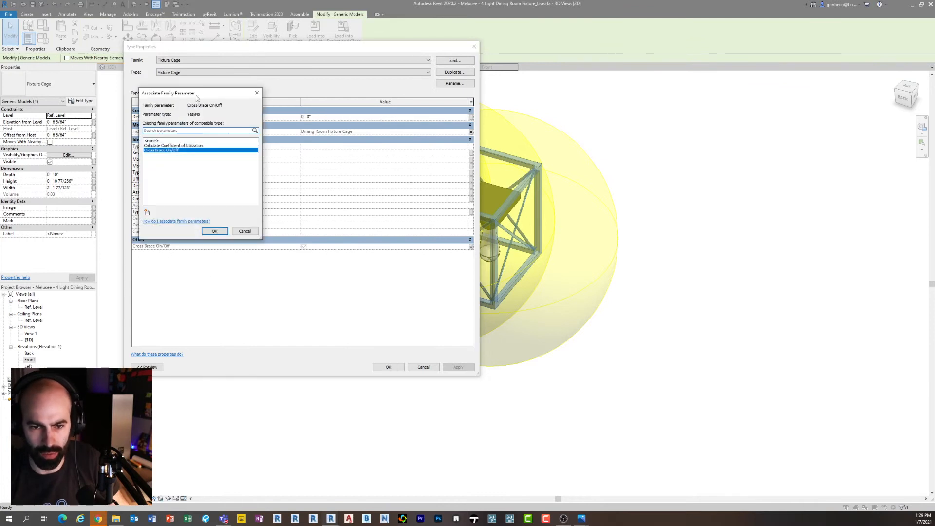
pyautogui.moveTo(197, 98); pyautogui.dragTo(197, 109)
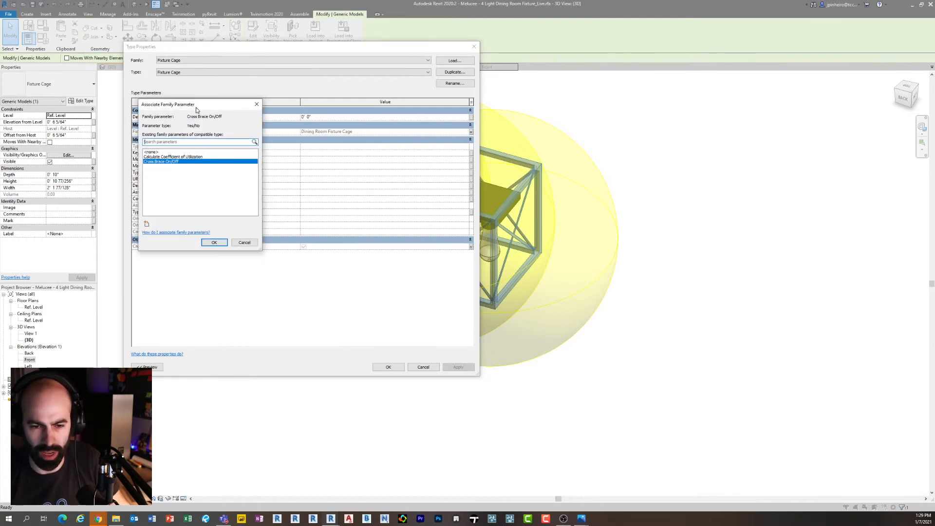
pyautogui.click(247, 242)
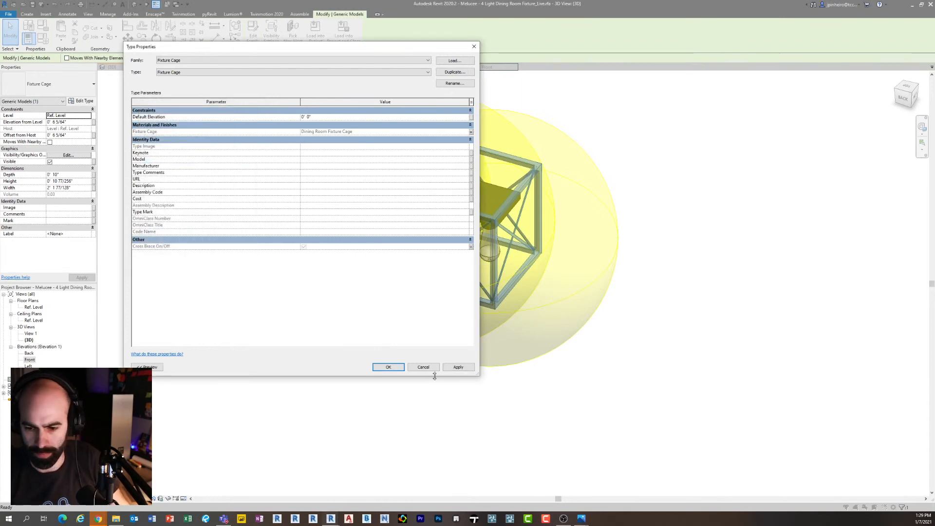
pyautogui.click(423, 367)
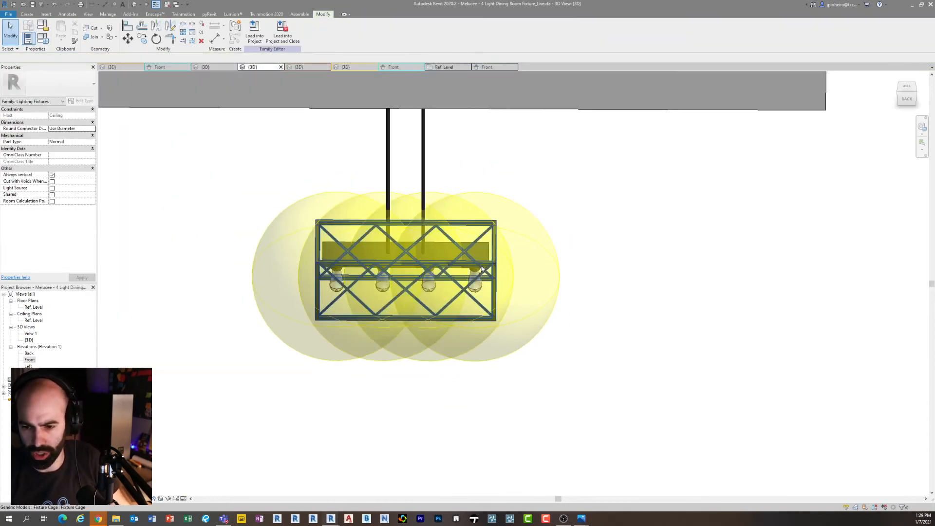
# Copy the Fixture Cage in the 3D view to an empty area clear of the light fixture
pyautogui.click(495, 275)
pyautogui.click(493, 274)
pyautogui.scroll(-5, 493, 274)
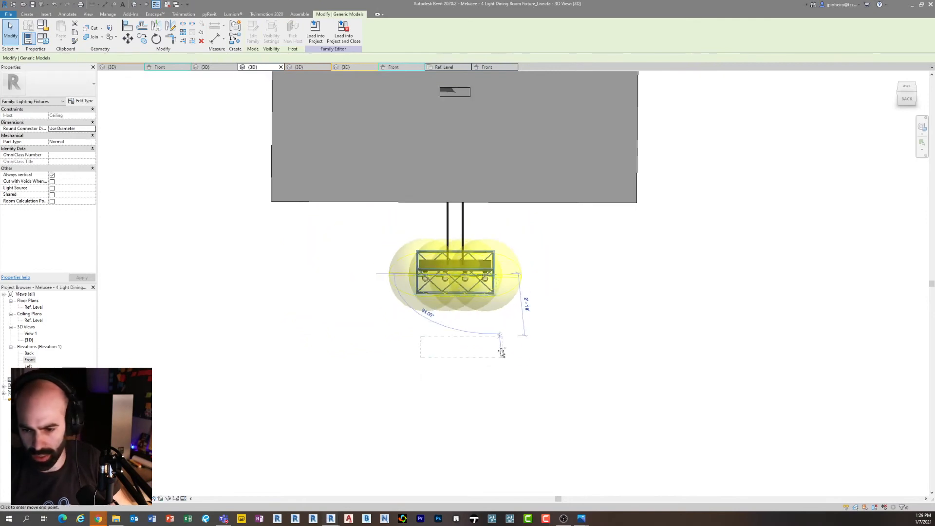
pyautogui.click(492, 368)
pyautogui.press('Escape')
pyautogui.scroll(5, 492, 390)
pyautogui.click(476, 387)
pyautogui.keyDown('shift'); pyautogui.moveTo(478, 389); pyautogui.dragTo(538, 415, button='middle'); pyautogui.keyUp('shift')
pyautogui.moveTo(460, 369); pyautogui.dragTo(528, 339)
pyautogui.click(80, 102)
pyautogui.press('Escape')
pyautogui.press('Escape')
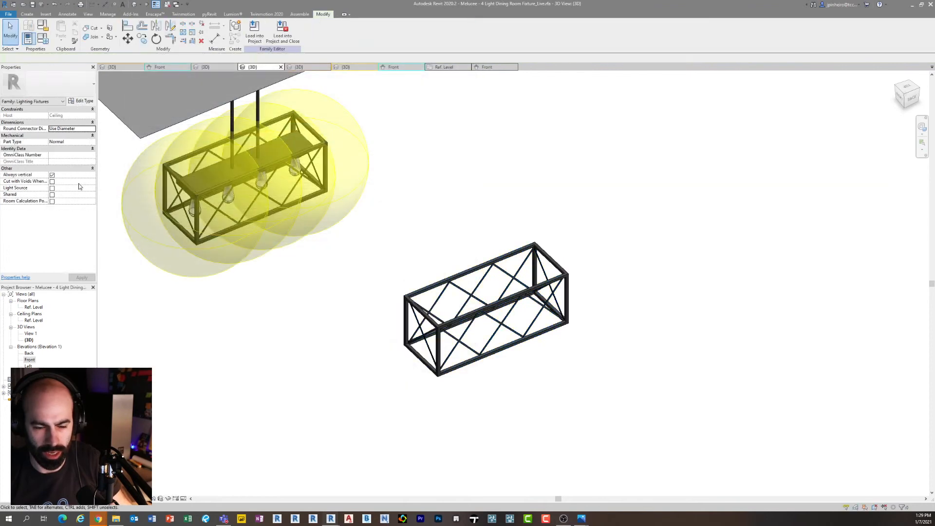
# Set the copied Fixture Cage's width to 3' and depth to 2' to test how its bracing flexes
pyautogui.click(470, 367)
pyautogui.moveTo(470, 367); pyautogui.dragTo(417, 375, button='middle')
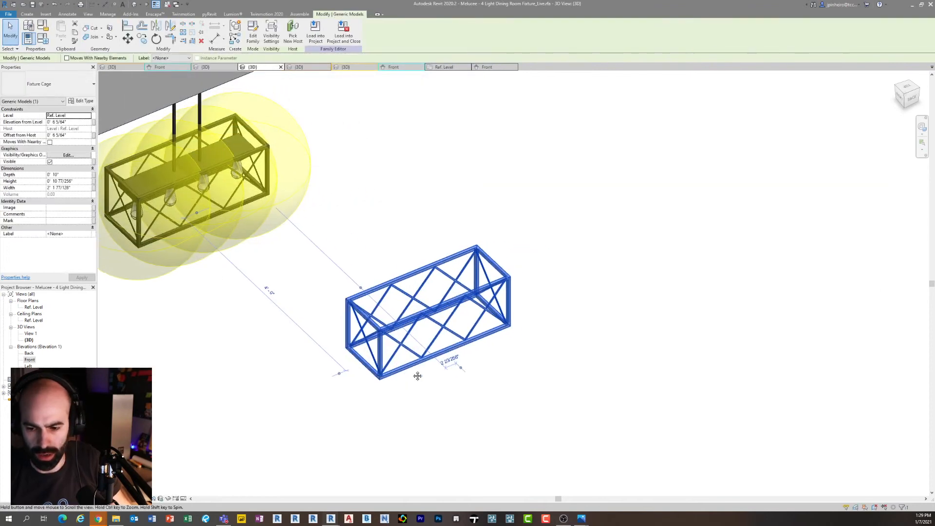
pyautogui.click(82, 181)
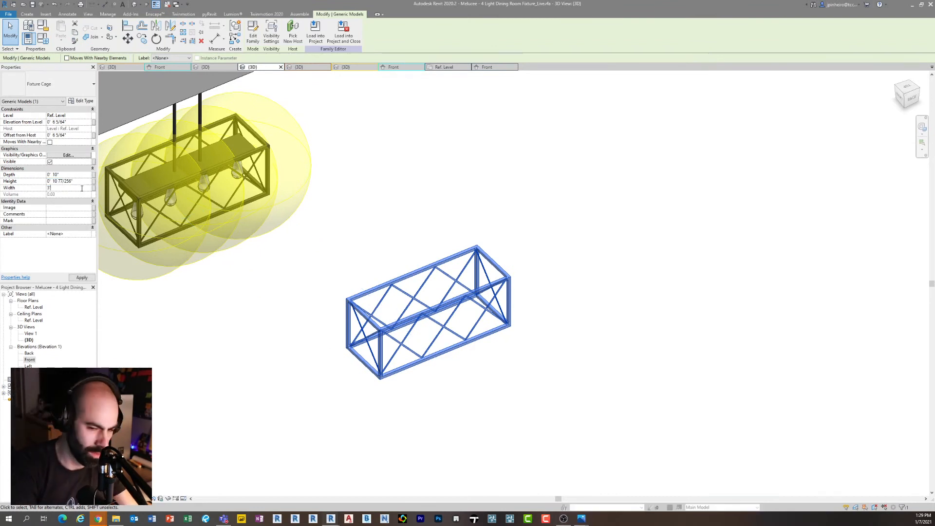
pyautogui.click(82, 278)
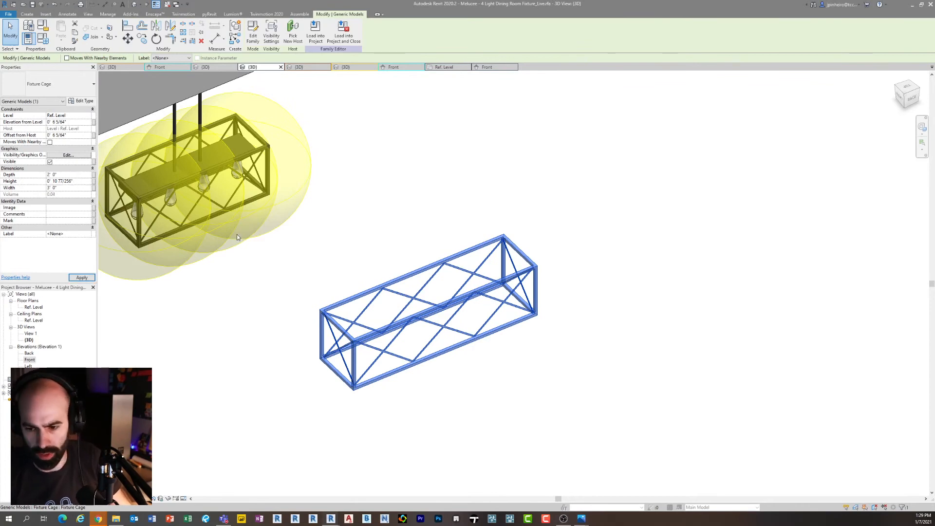
pyautogui.click(503, 374)
pyautogui.click(498, 367)
pyautogui.keyDown('shift'); pyautogui.moveTo(497, 367); pyautogui.dragTo(512, 273, button='middle'); pyautogui.keyUp('shift')
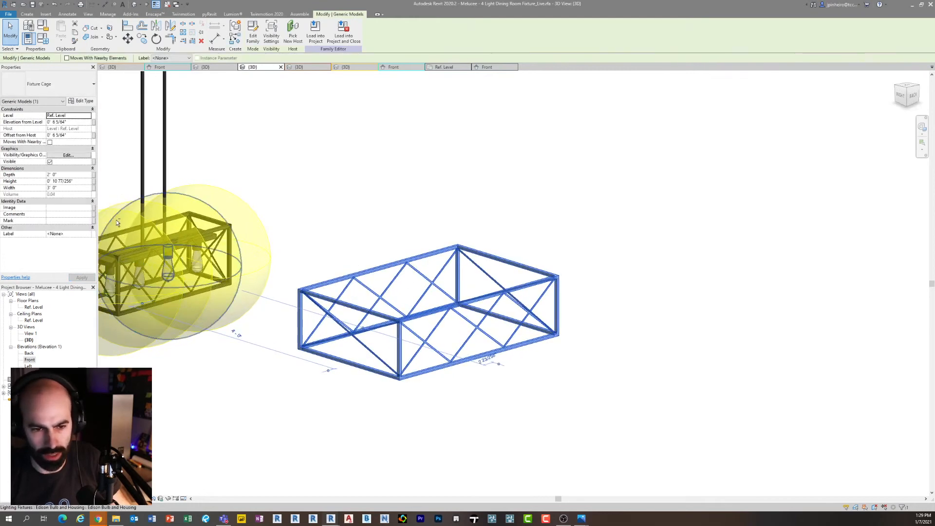
# Look over the copied cage's type properties and delete the copy
pyautogui.click(81, 101)
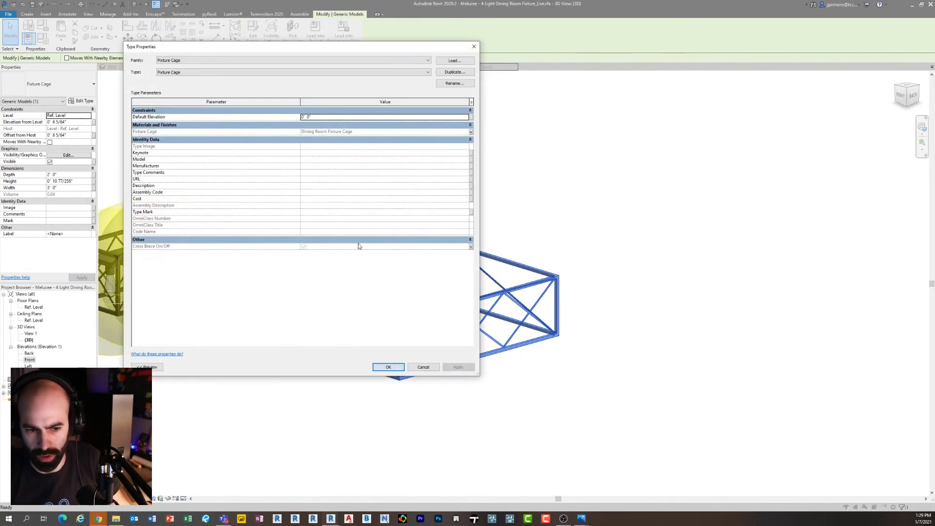
pyautogui.click(402, 364)
pyautogui.press('Delete')
# Examine the assembled fixture in 3D from several angles, from the cage up to the ceiling mounting plate
pyautogui.scroll(-1, 330, 293)
pyautogui.moveTo(330, 293); pyautogui.dragTo(420, 355, button='middle')
pyautogui.keyDown('shift'); pyautogui.moveTo(420, 354); pyautogui.dragTo(413, 372, button='middle'); pyautogui.keyUp('shift')
pyautogui.scroll(2, 320, 319)
pyautogui.keyDown('shift'); pyautogui.moveTo(324, 319); pyautogui.dragTo(403, 290, button='middle'); pyautogui.keyUp('shift')
pyautogui.scroll(-3, 507, 303)
pyautogui.keyDown('shift'); pyautogui.moveTo(507, 303); pyautogui.dragTo(254, 385, button='middle'); pyautogui.keyUp('shift')
pyautogui.keyDown('shift'); pyautogui.moveTo(253, 385); pyautogui.dragTo(265, 99, button='middle'); pyautogui.keyUp('shift')
pyautogui.scroll(2, 347, 408)
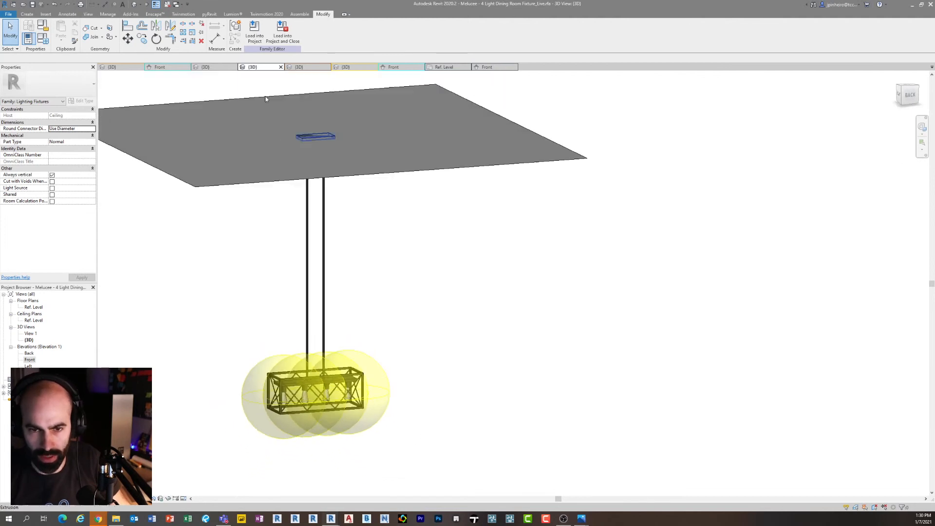
# Switch to the Split Level Redux project's 3D view without saving, and place the Enscape rendering window side by side with Revit
pyautogui.click(121, 69)
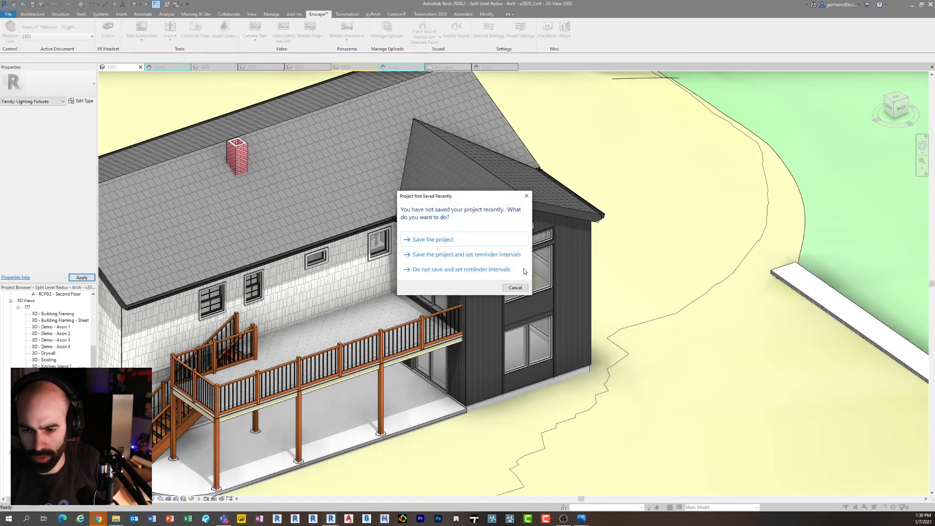
pyautogui.click(515, 288)
pyautogui.scroll(5, 550, 299)
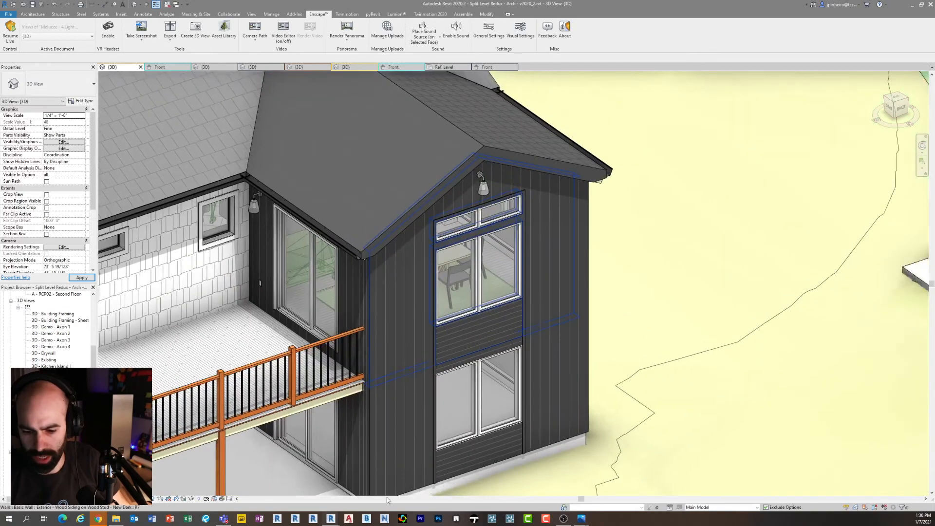
pyautogui.moveTo(334, 519)
pyautogui.click(369, 485)
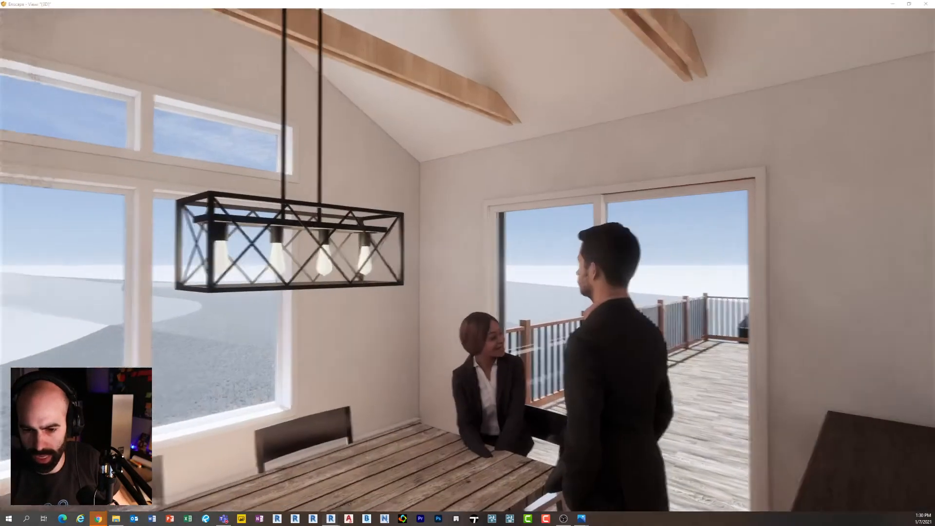
pyautogui.press('super+Right')
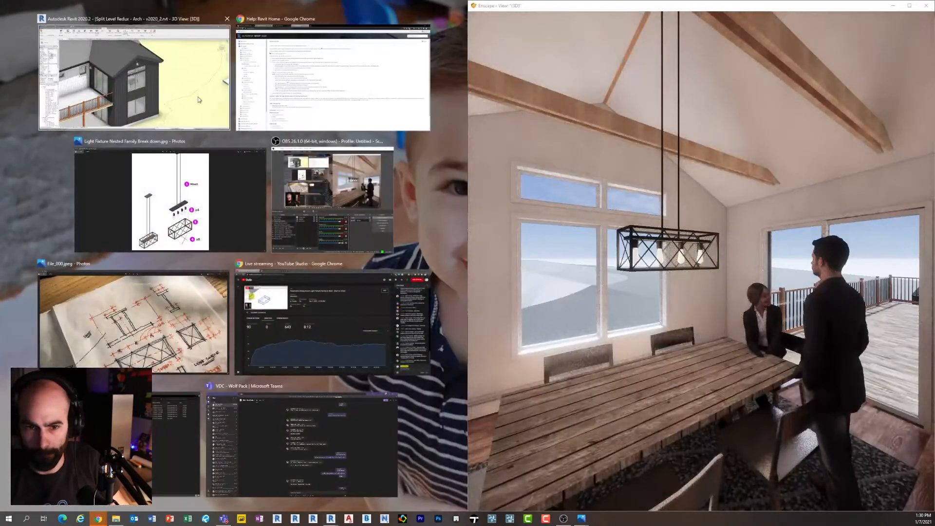
pyautogui.click(141, 73)
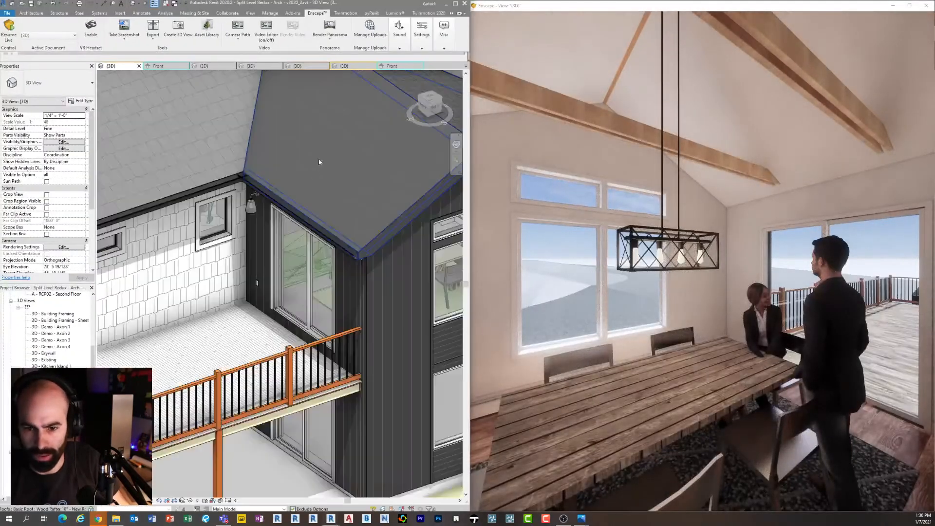
# Open the project's "3D - Sectin Box - First Floor" view and frame the house with its dining room
pyautogui.scroll(-3, 330, 228)
pyautogui.moveTo(330, 228); pyautogui.dragTo(292, 232, button='middle')
pyautogui.moveTo(373, 248); pyautogui.dragTo(333, 260, button='middle')
pyautogui.scroll(-2, 66, 360)
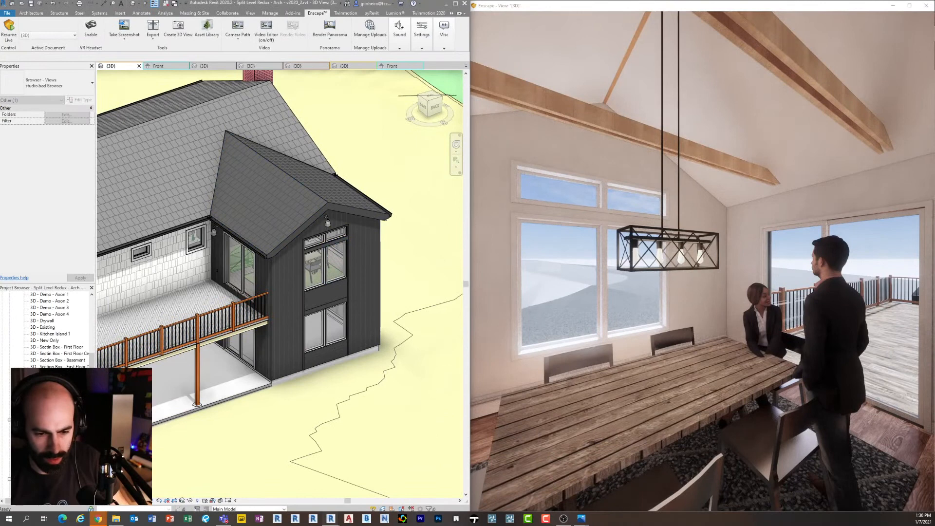
pyautogui.click(55, 386)
pyautogui.scroll(2, 54, 387)
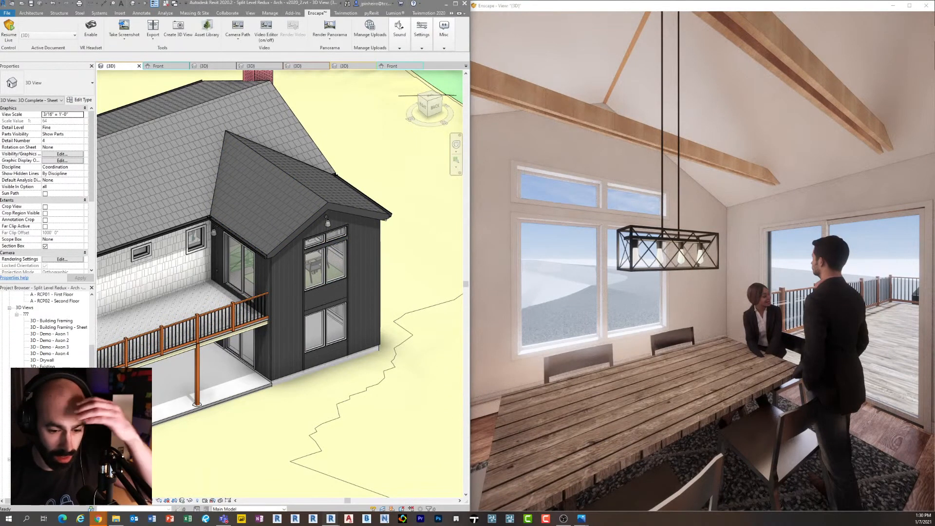
pyautogui.doubleClick(56, 400)
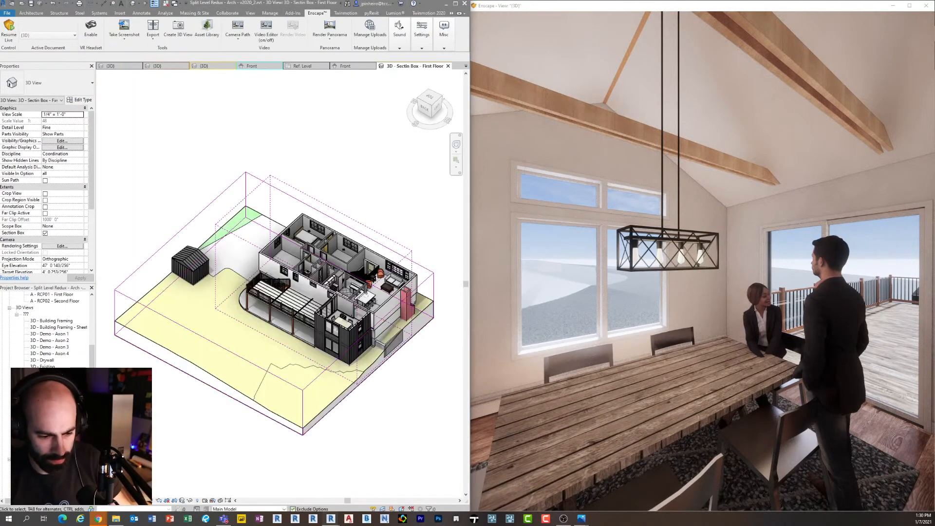
pyautogui.scroll(3, 196, 370)
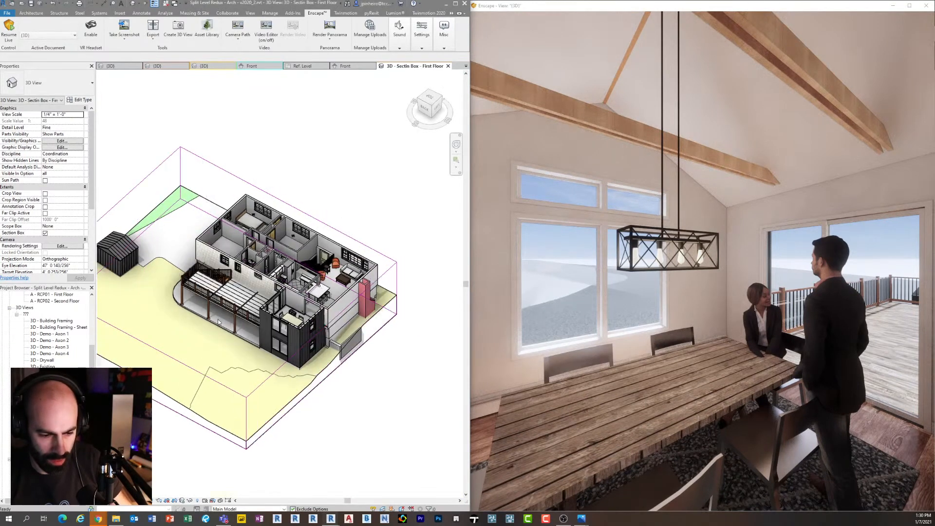
pyautogui.scroll(3, 226, 347)
pyautogui.moveTo(226, 347); pyautogui.dragTo(160, 362, button='middle')
pyautogui.scroll(1, 223, 347)
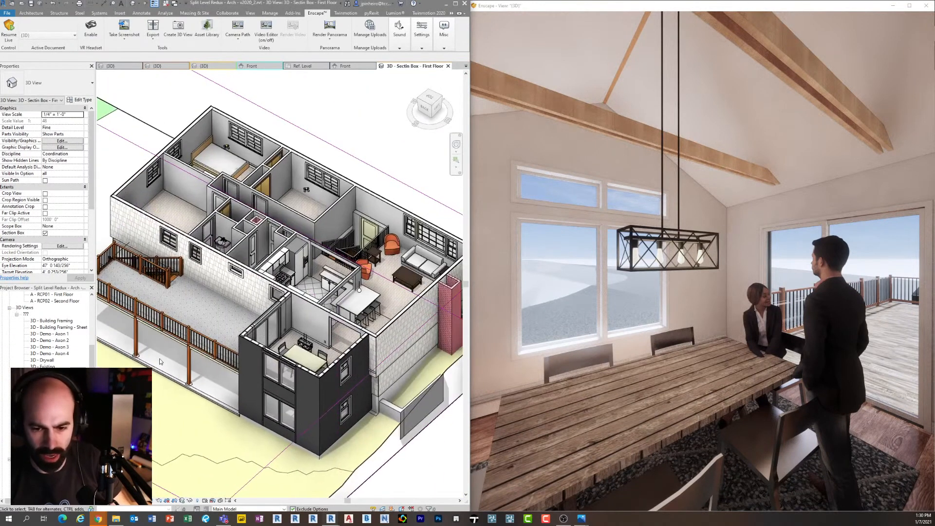
# Maximize the Revit window and close the inactive views
pyautogui.click(456, 4)
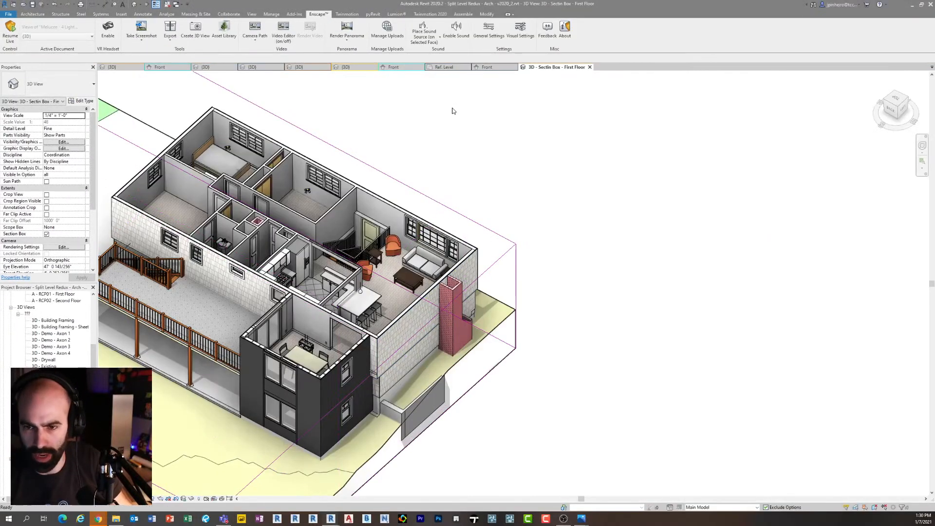
pyautogui.click(168, 4)
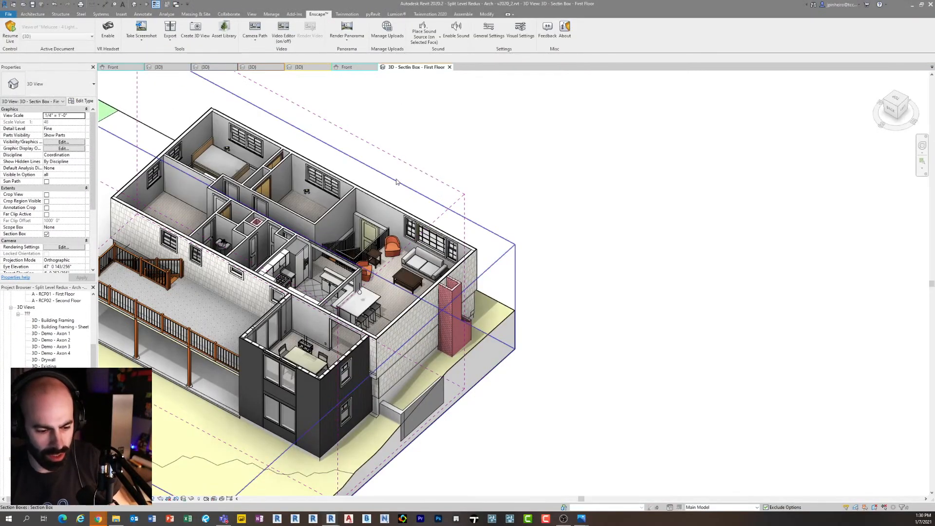
pyautogui.moveTo(454, 163); pyautogui.dragTo(480, 178, button='middle')
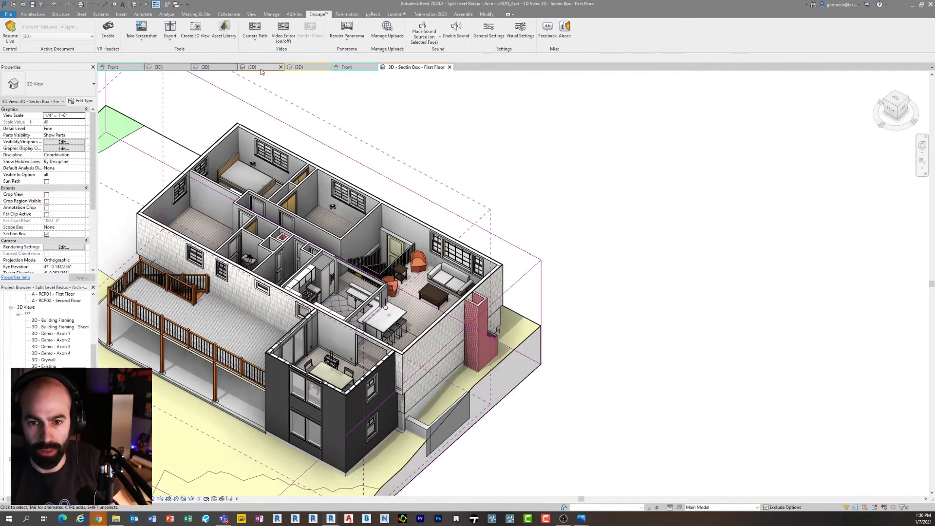
# In the Edison Bulb and Housing family's 3D view, remove the material parameter association from the cylindrical housing extrusion by choosing <none>
pyautogui.click(161, 67)
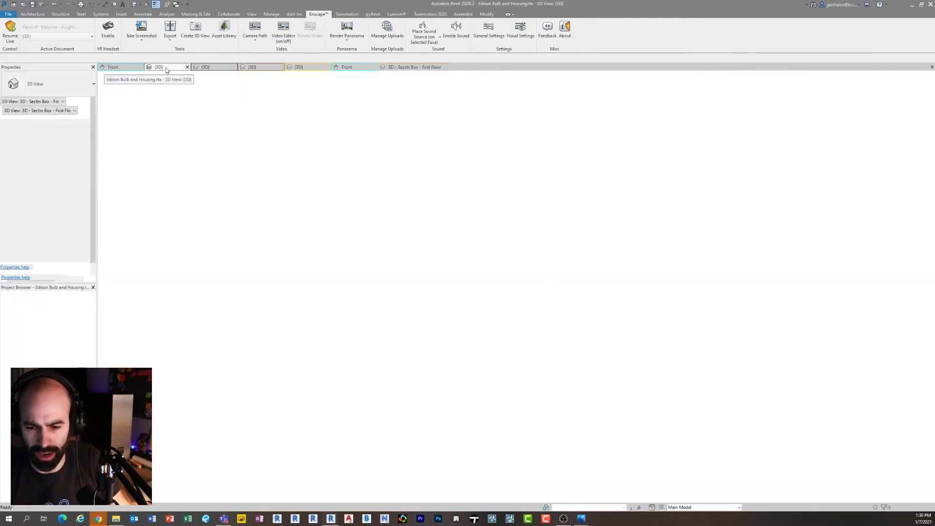
pyautogui.click(394, 246)
pyautogui.moveTo(394, 246); pyautogui.dragTo(450, 254, button='middle')
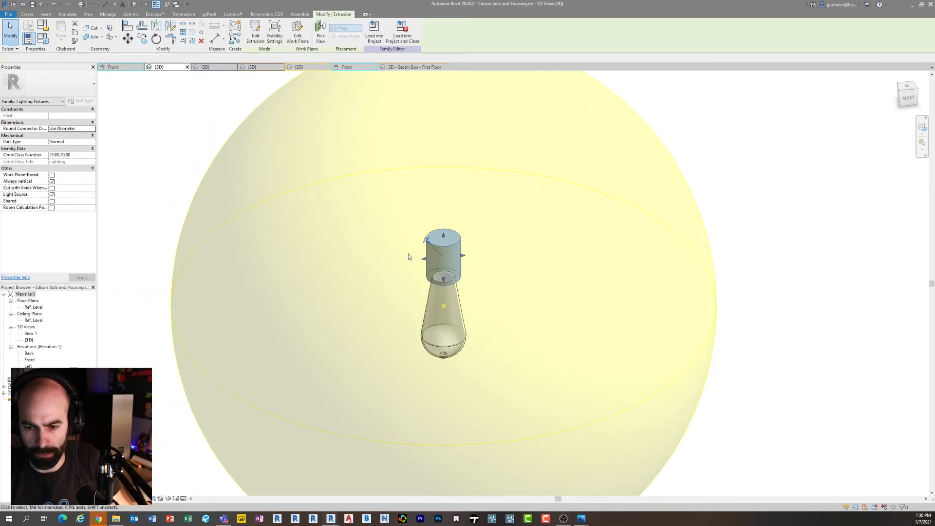
pyautogui.scroll(2, 406, 254)
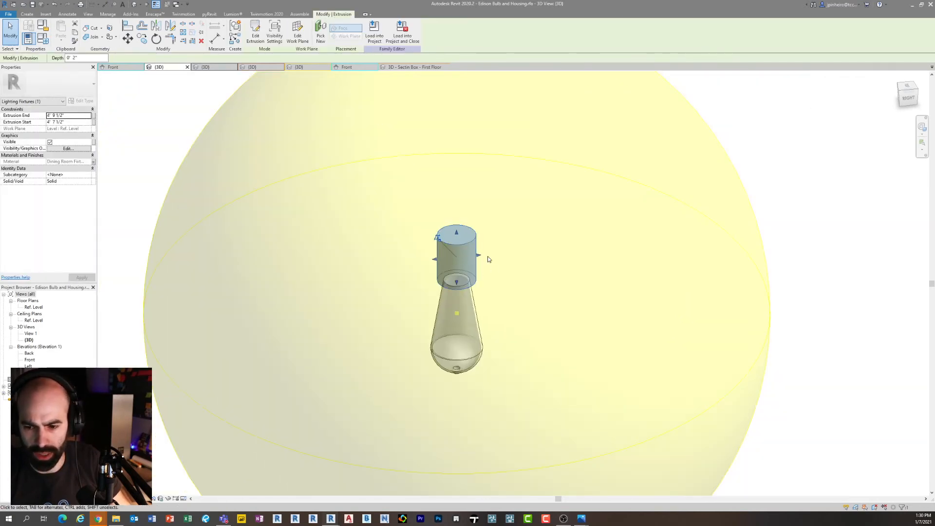
pyautogui.click(493, 263)
pyautogui.click(463, 244)
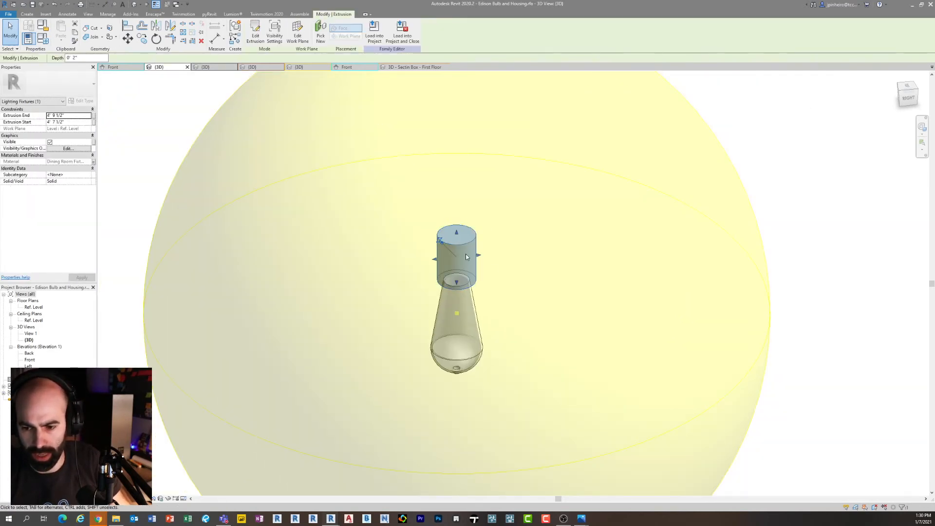
pyautogui.click(94, 162)
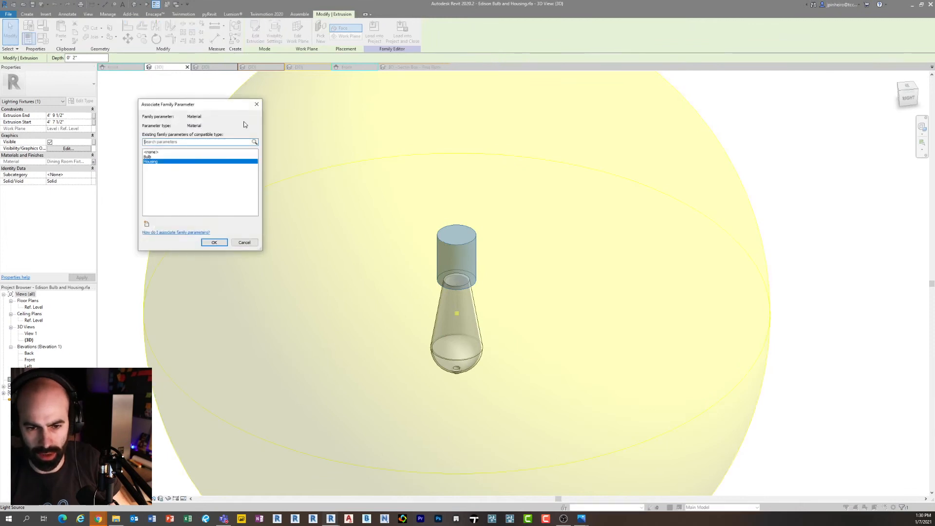
pyautogui.click(160, 156)
pyautogui.click(215, 242)
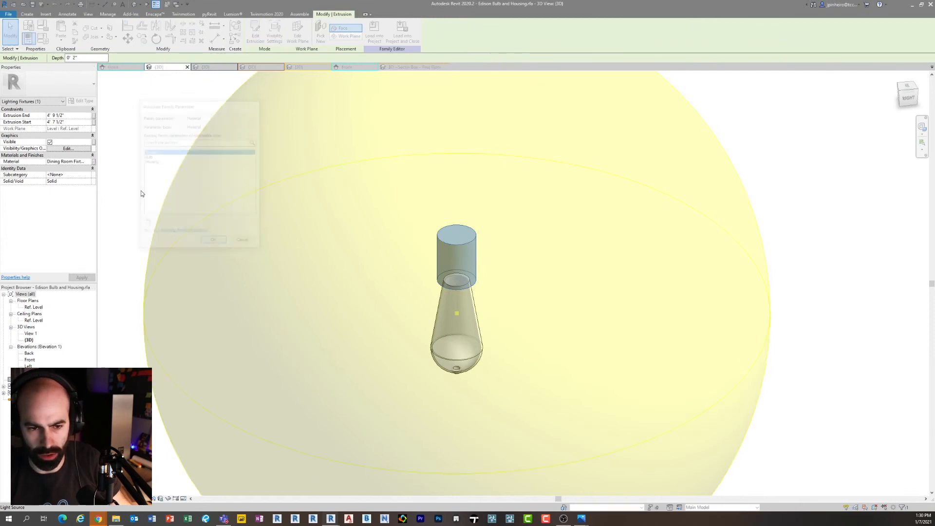
# Create a type parameter named "Bulb Housing 2" under Materials and Finishes and associate it with the housing extrusion's material
pyautogui.click(451, 244)
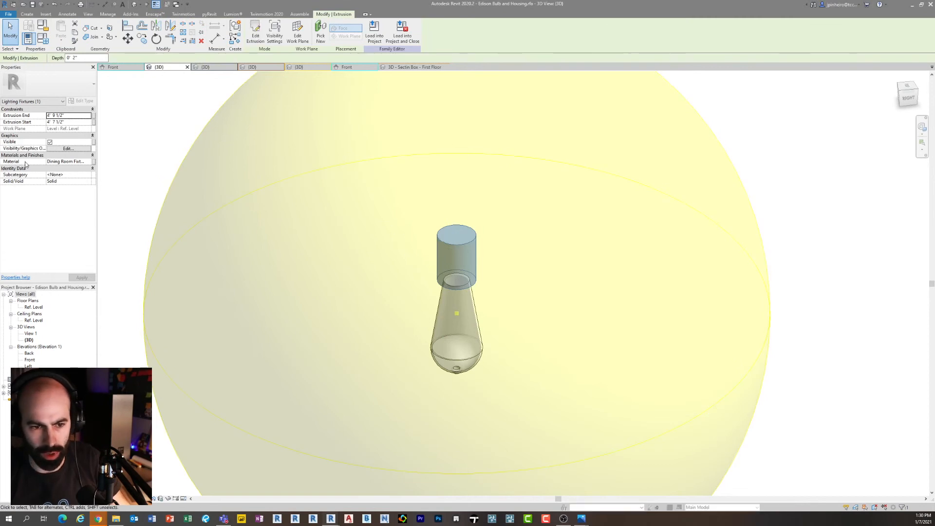
pyautogui.click(94, 165)
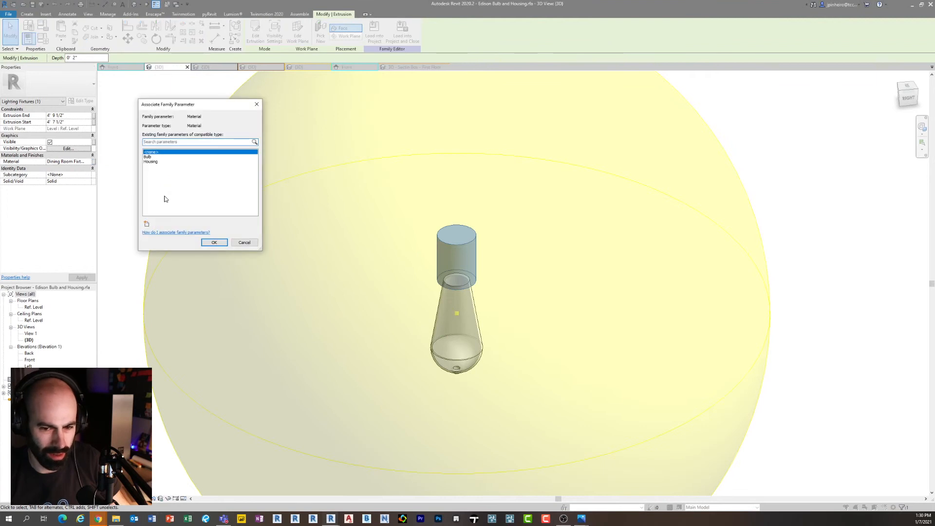
pyautogui.click(145, 224)
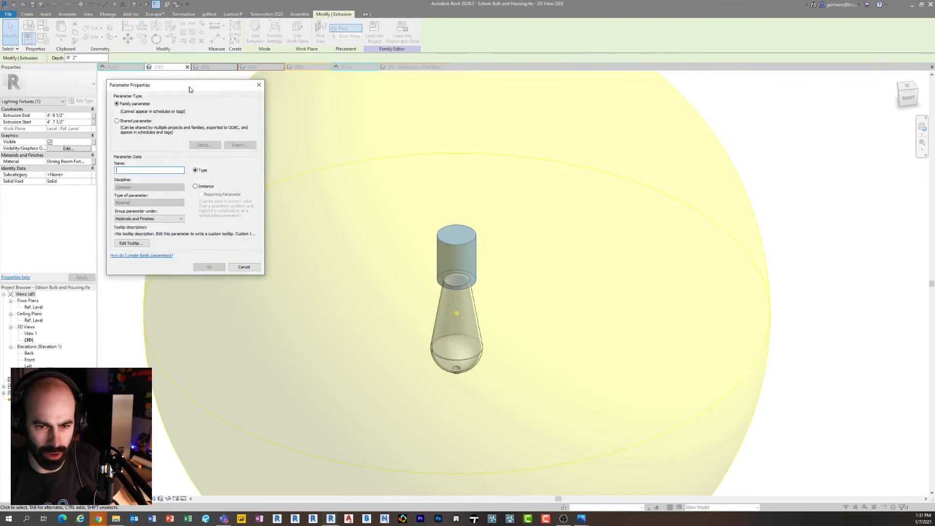
pyautogui.moveTo(188, 88); pyautogui.dragTo(235, 205)
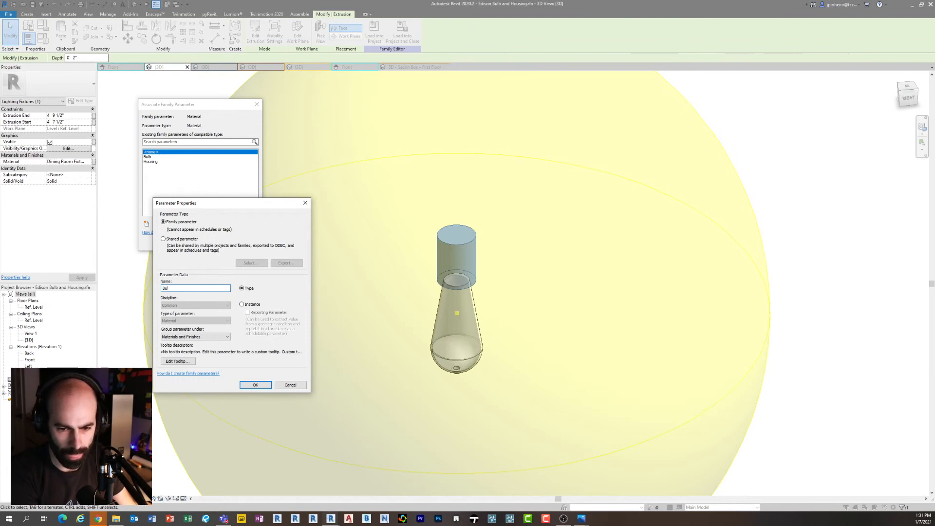
pyautogui.press('Return')
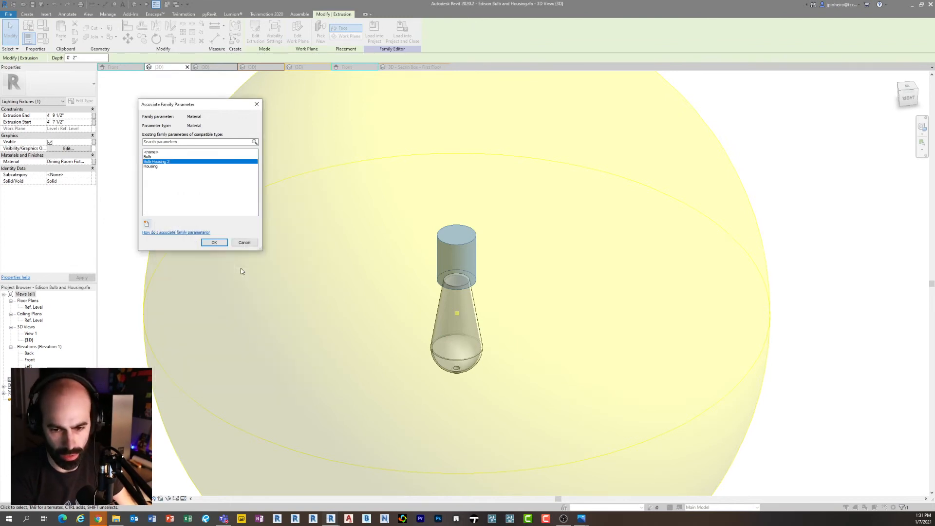
pyautogui.click(214, 243)
# Load the bulb family into the 4 Light Dining Room Fixture family, overwriting the existing version and its parameter values
pyautogui.click(146, 117)
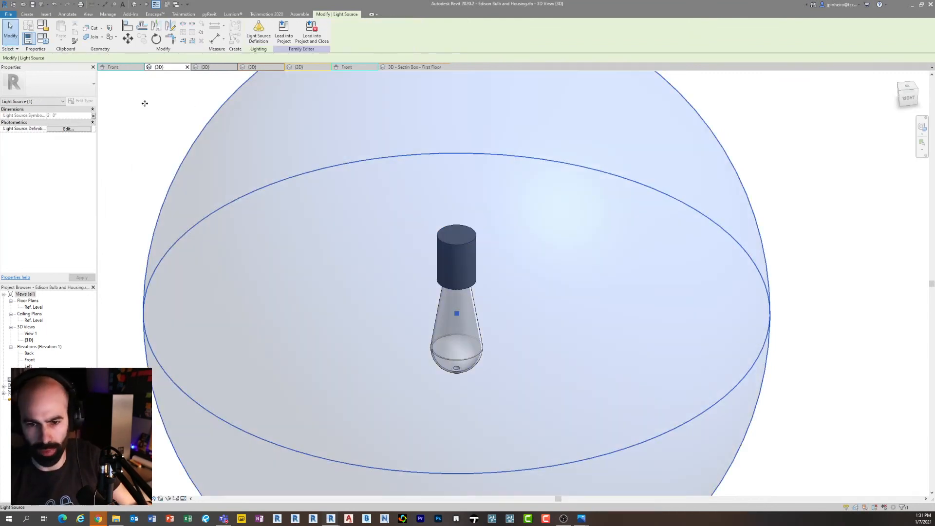
pyautogui.click(167, 115)
pyautogui.click(255, 31)
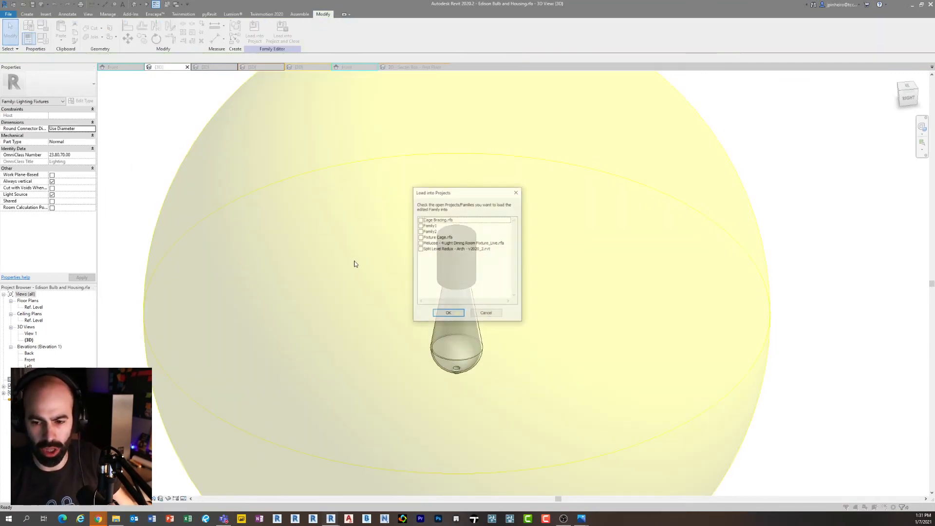
pyautogui.click(420, 244)
pyautogui.click(452, 313)
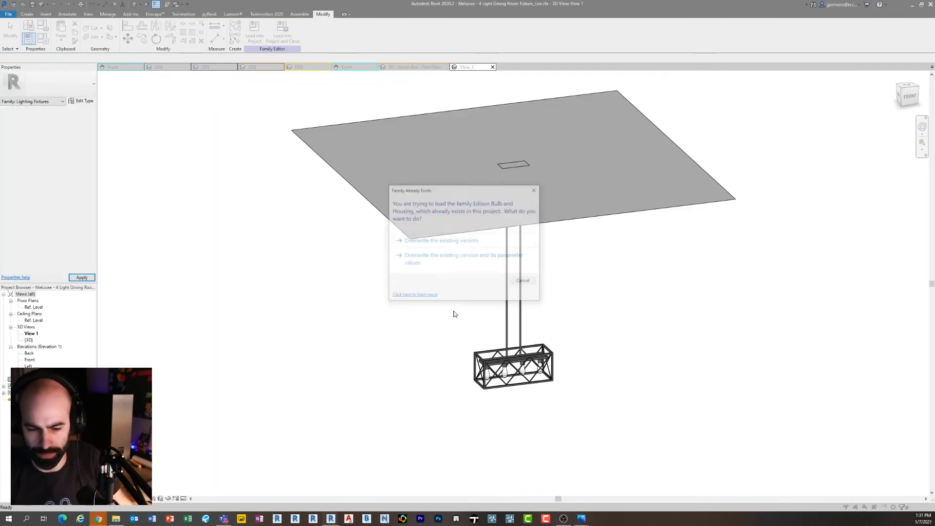
pyautogui.click(432, 259)
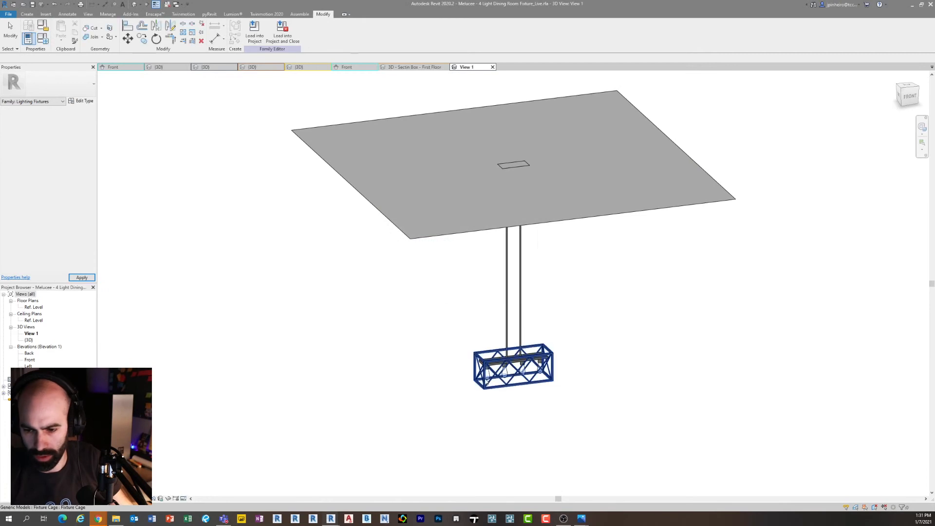
# Inspect the material parameters in the type properties of the nested Edison bulb at the near end of the cage
pyautogui.scroll(4, 487, 383)
pyautogui.click(490, 374)
pyautogui.keyDown('shift'); pyautogui.moveTo(507, 382); pyautogui.dragTo(525, 396, button='middle'); pyautogui.keyUp('shift')
pyautogui.scroll(3, 497, 370)
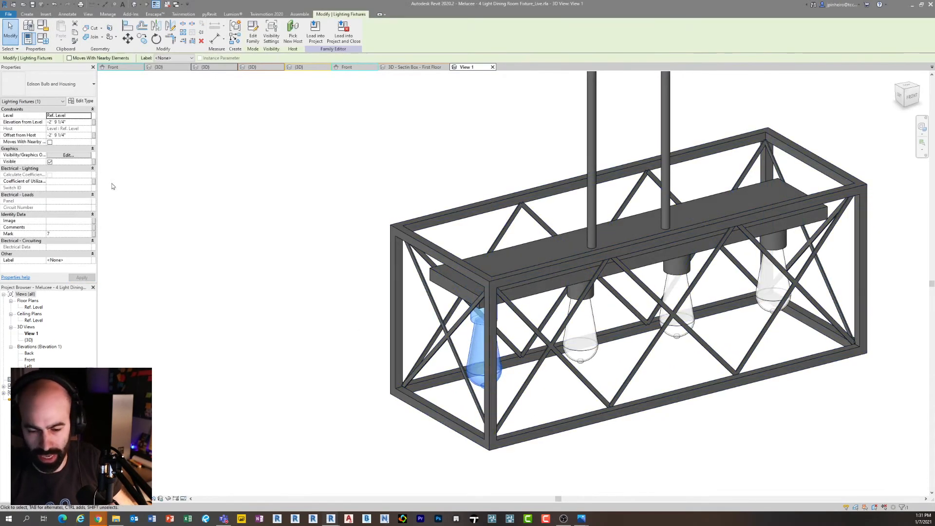
pyautogui.click(84, 101)
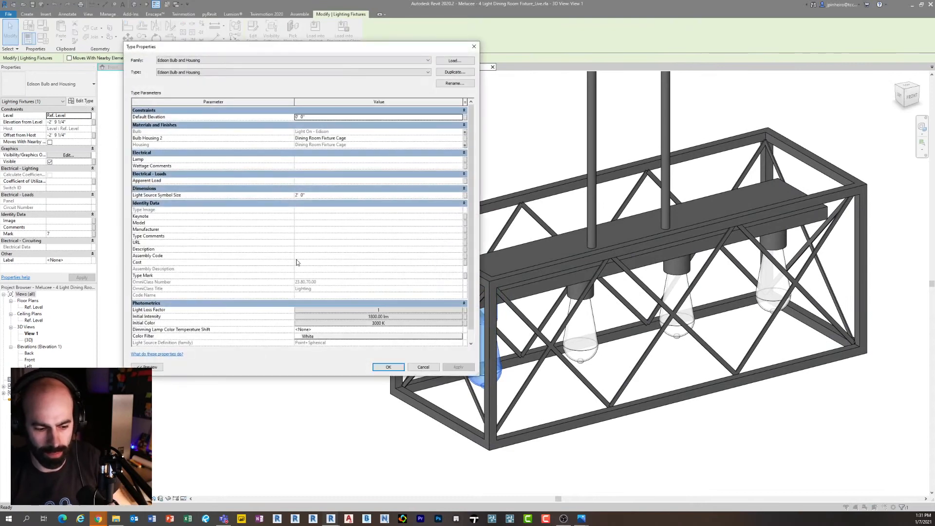
pyautogui.moveTo(249, 47); pyautogui.dragTo(234, 99)
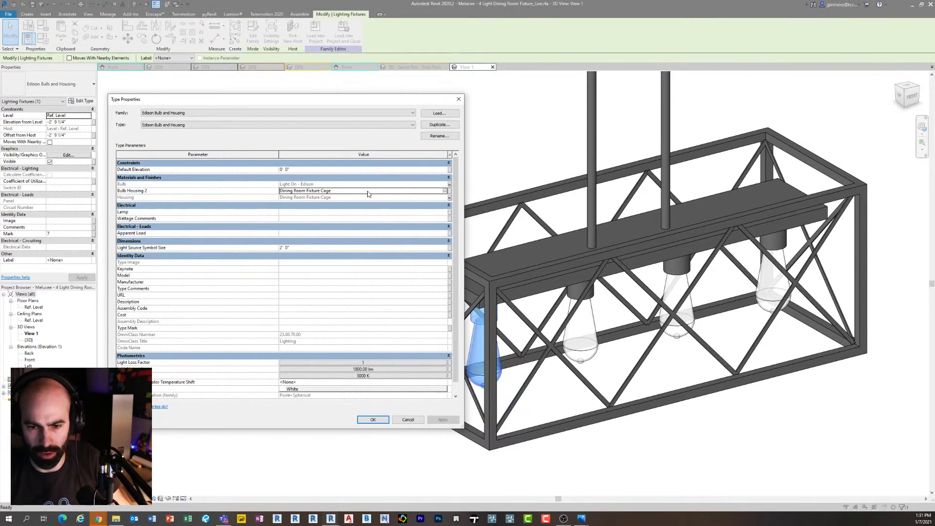
pyautogui.click(449, 192)
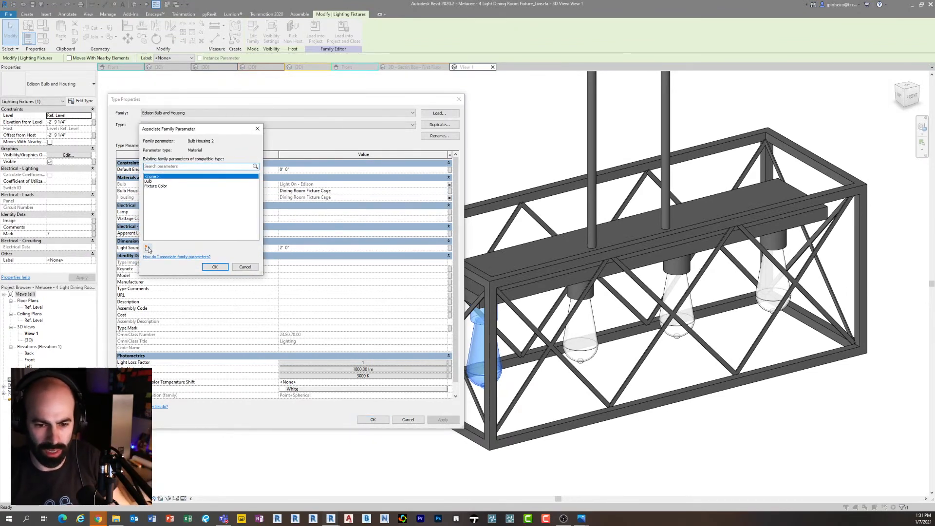
pyautogui.click(148, 248)
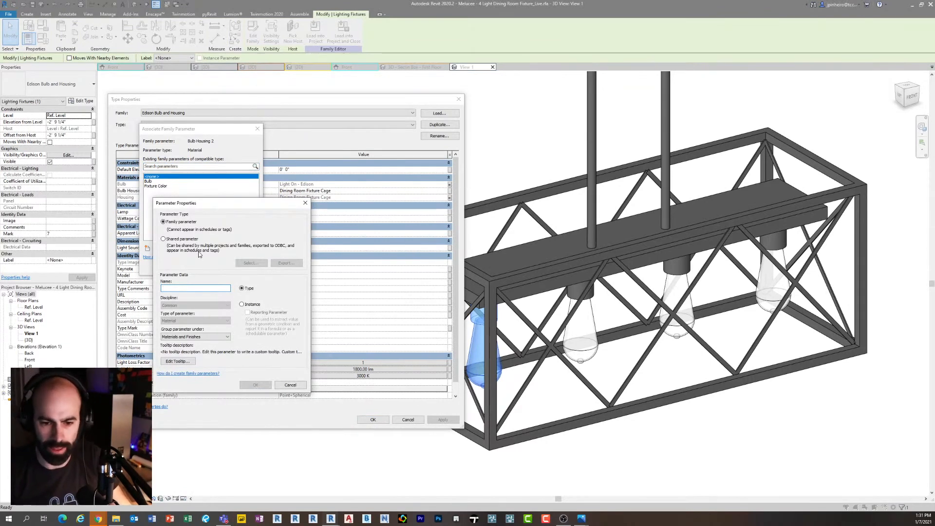
pyautogui.click(306, 203)
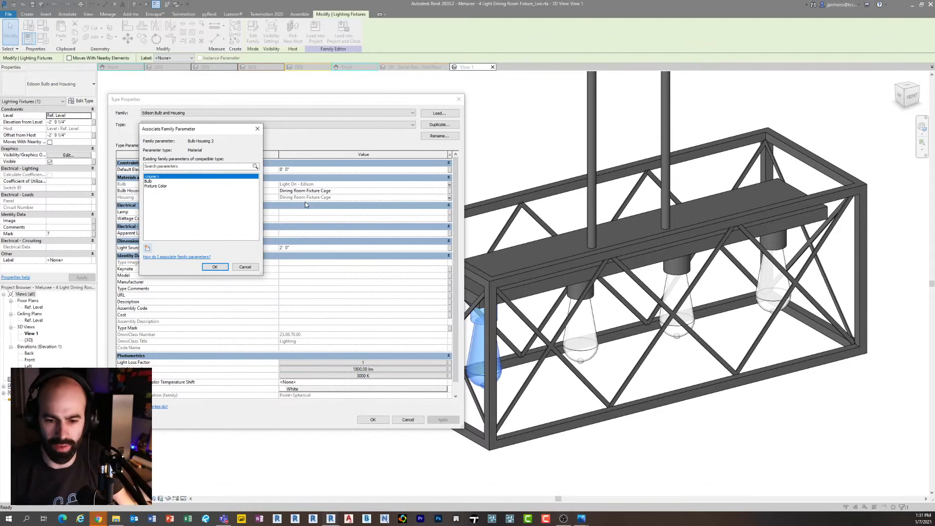
pyautogui.click(245, 267)
pyautogui.click(408, 420)
pyautogui.click(394, 441)
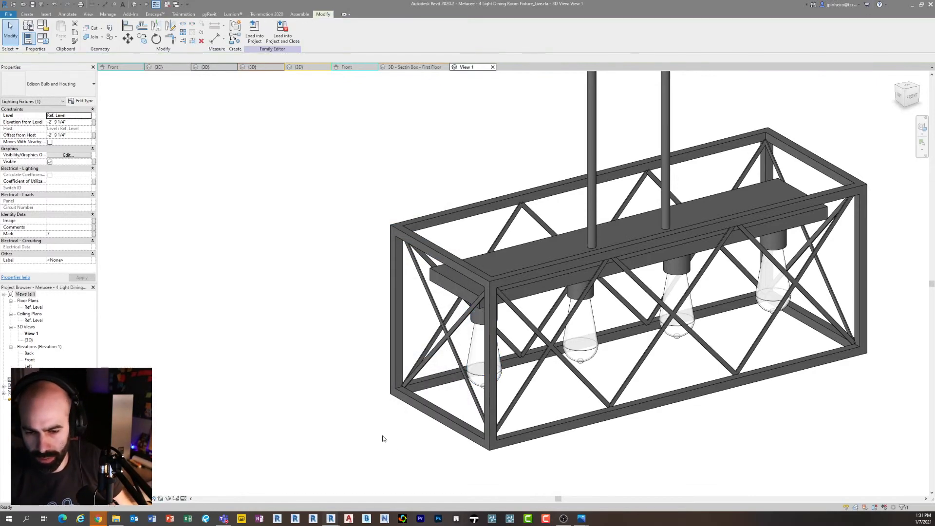
# Switch to the project's "3D - Sectin Box - First Floor" view and frame the light fixture above the dining table
pyautogui.click(253, 67)
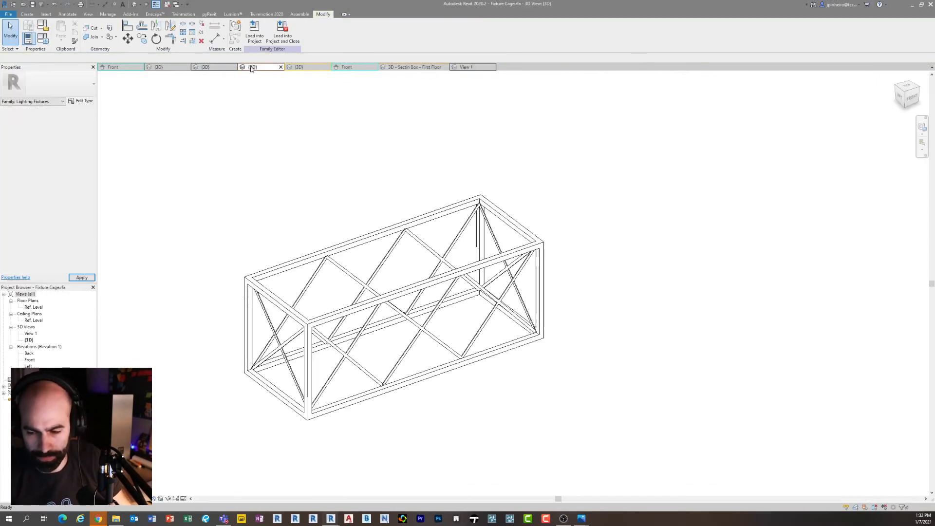
pyautogui.click(159, 67)
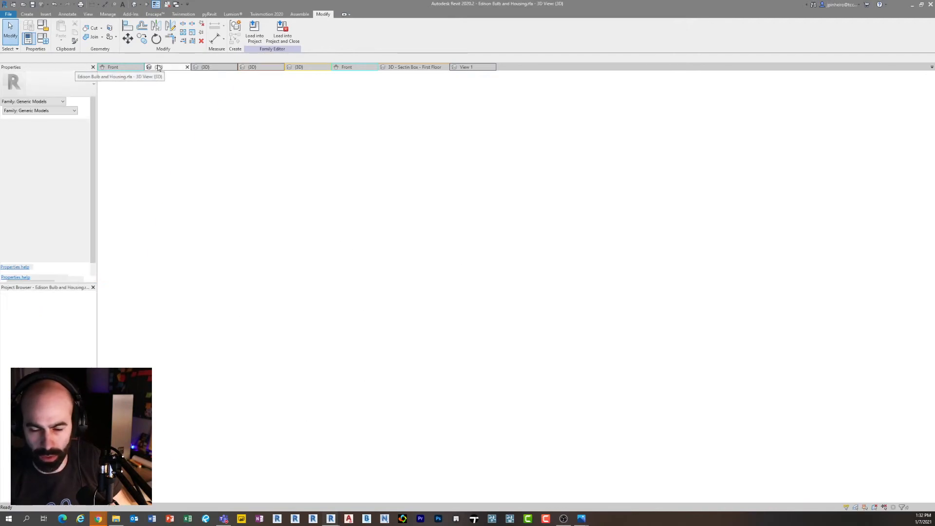
pyautogui.click(447, 66)
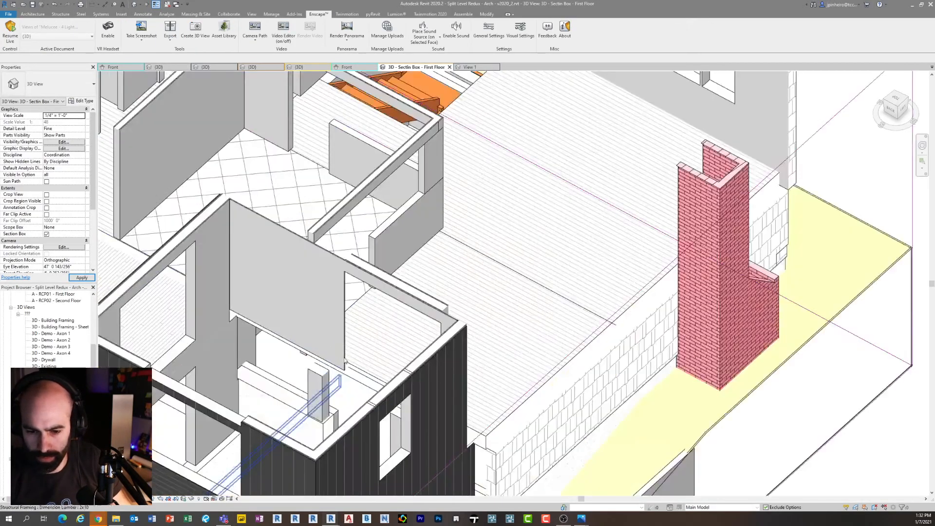
pyautogui.scroll(2, 312, 376)
pyautogui.moveTo(302, 380); pyautogui.dragTo(382, 345, button='middle')
pyautogui.scroll(3, 382, 345)
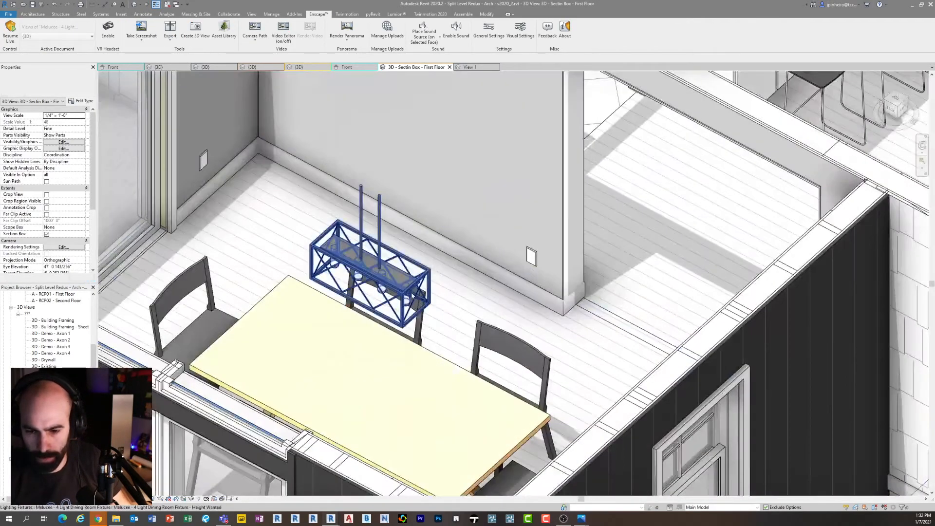
# Review the type properties of the placed dining room fixture, from its materials to its dimensions and visibility option, without changing them
pyautogui.click(425, 309)
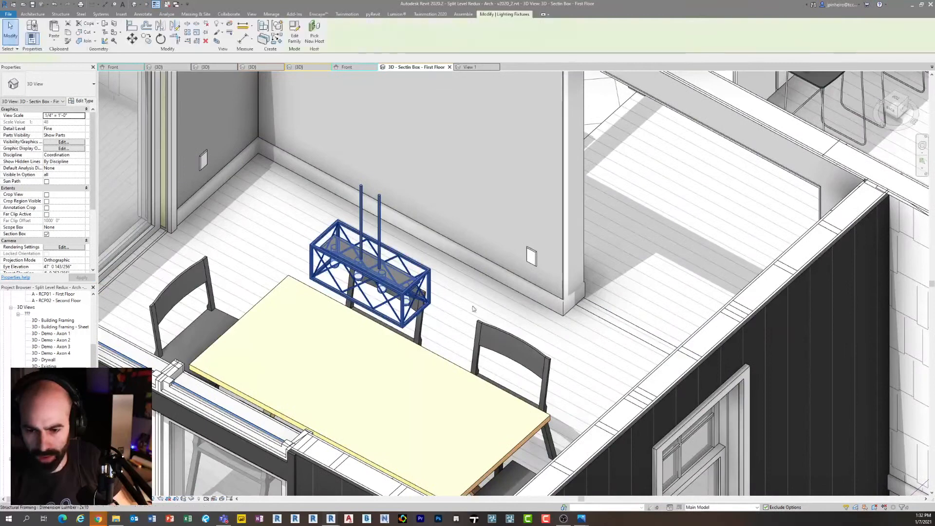
pyautogui.click(82, 101)
pyautogui.click(347, 185)
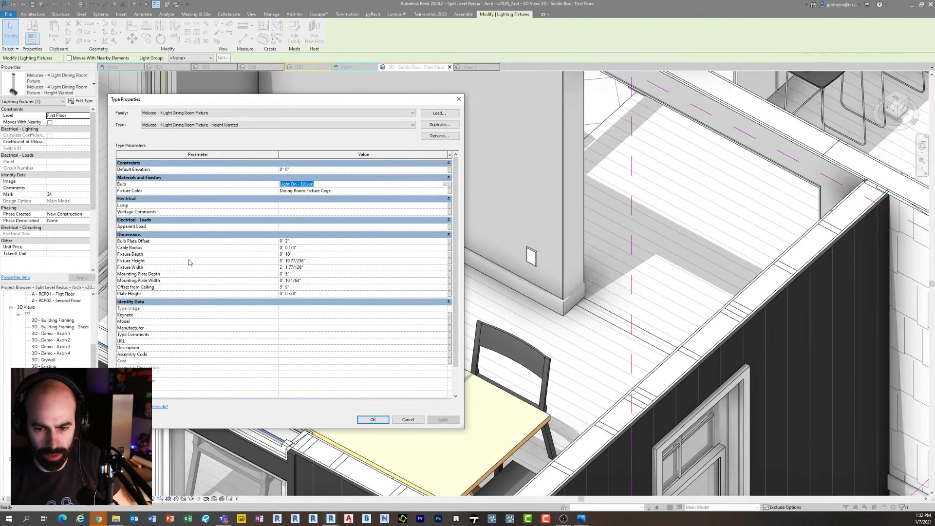
pyautogui.click(343, 190)
pyautogui.scroll(-1, 340, 308)
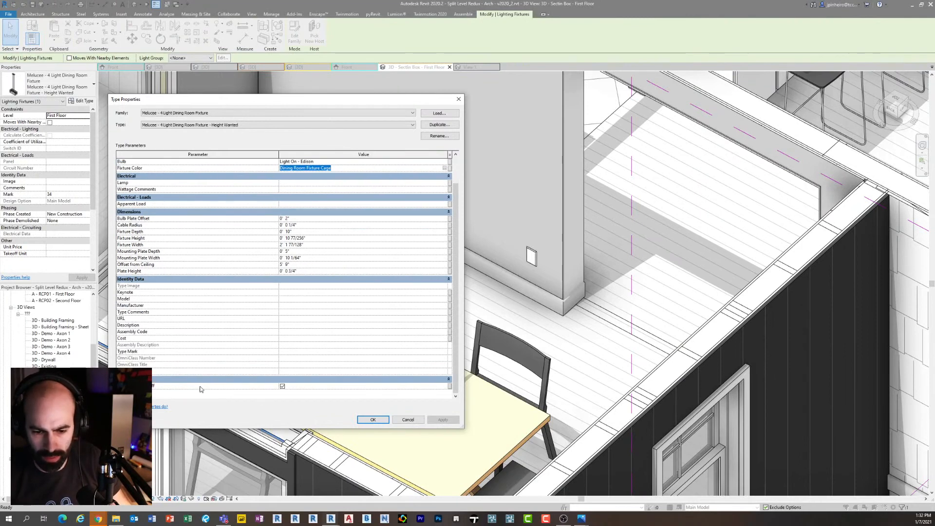
pyautogui.click(321, 388)
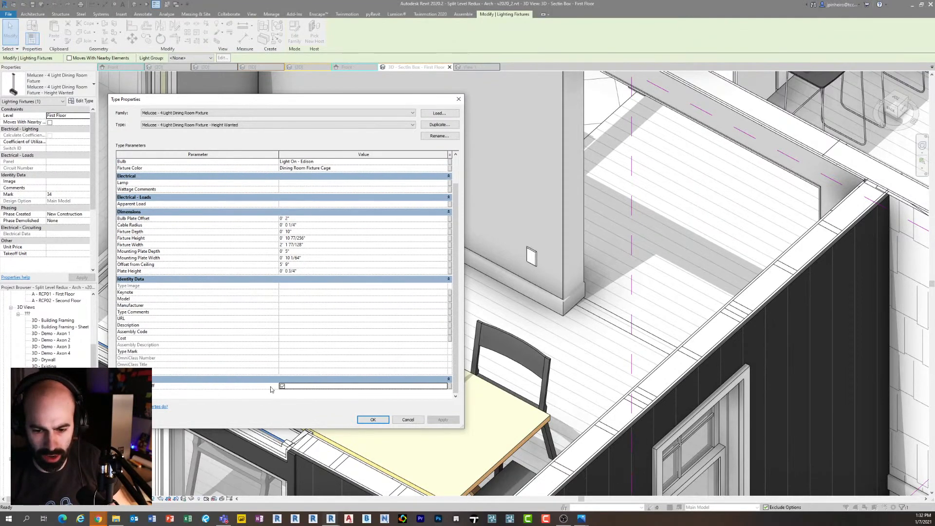
pyautogui.click(407, 420)
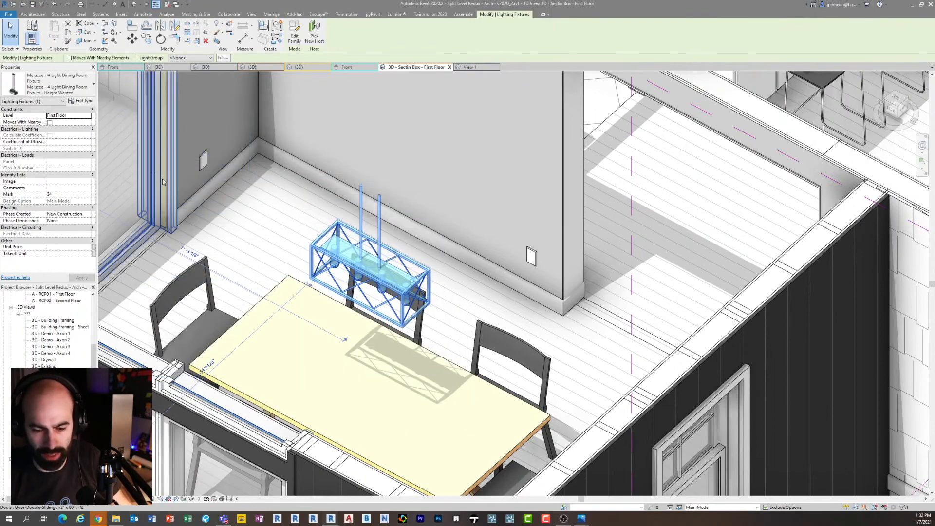
# Deselect the fixture and place the Revit window side by side with the Enscape rendering window
pyautogui.click(318, 14)
pyautogui.press('Escape')
pyautogui.moveTo(476, 3); pyautogui.dragTo(747, 119)
pyautogui.moveTo(932, 119); pyautogui.dragTo(934, 119)
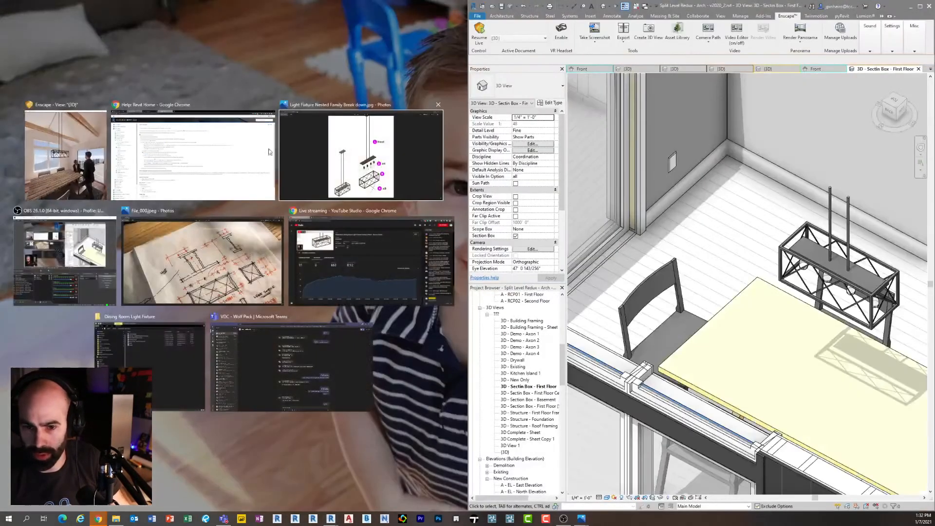
pyautogui.click(93, 158)
# Frame the fixture above the dining table in the Enscape rendering and resume live updates
pyautogui.scroll(3, 400, 257)
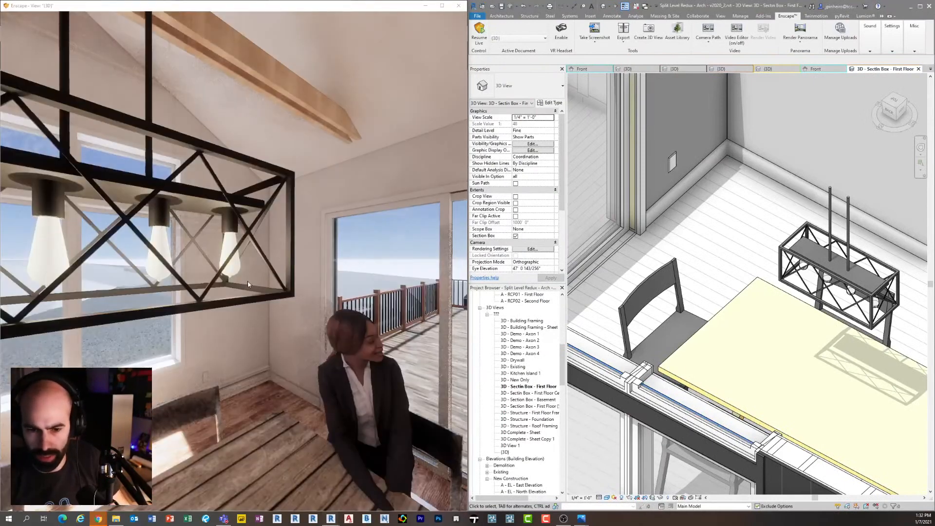
pyautogui.scroll(-1, 400, 257)
pyautogui.moveTo(400, 257); pyautogui.dragTo(341, 258)
pyautogui.click(479, 33)
pyautogui.moveTo(280, 259); pyautogui.dragTo(307, 258, button='right')
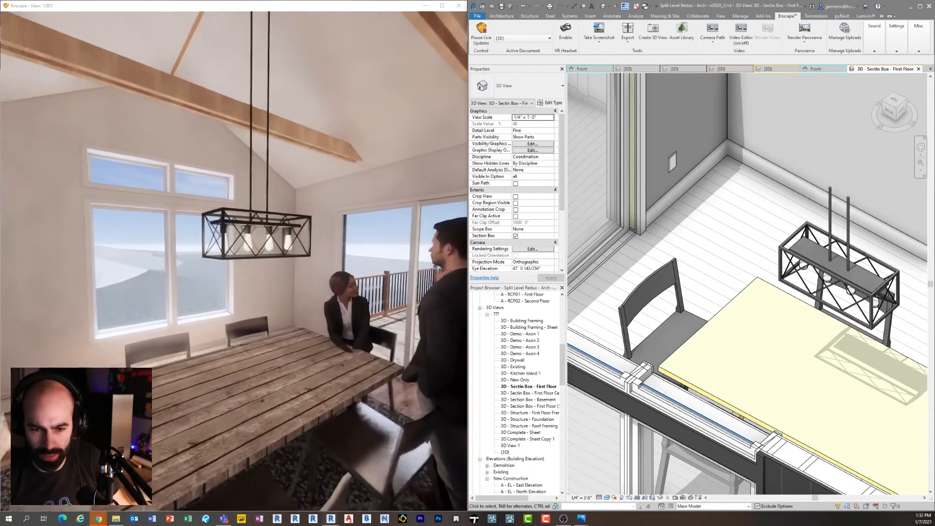
# Change the fixture above the dining table to the No Bracing type and inspect it in the Enscape rendering
pyautogui.click(836, 258)
pyautogui.click(526, 94)
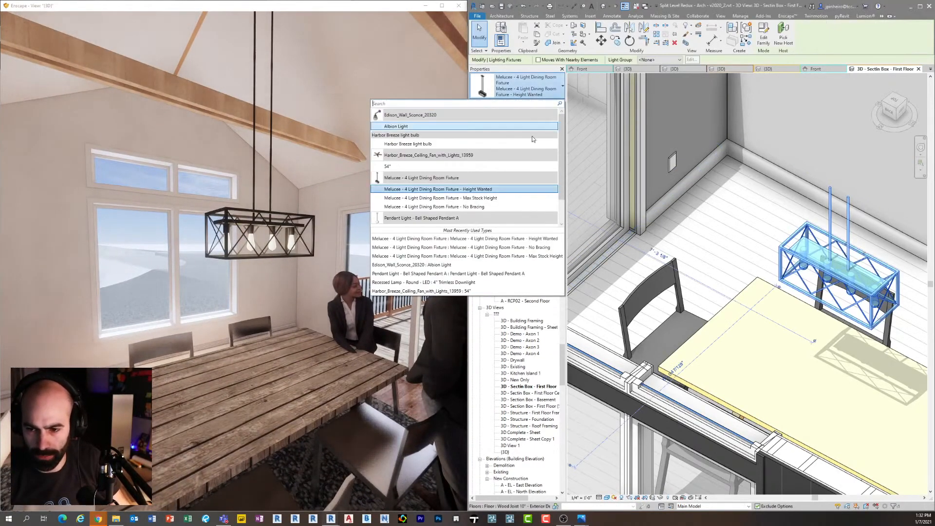
pyautogui.click(477, 210)
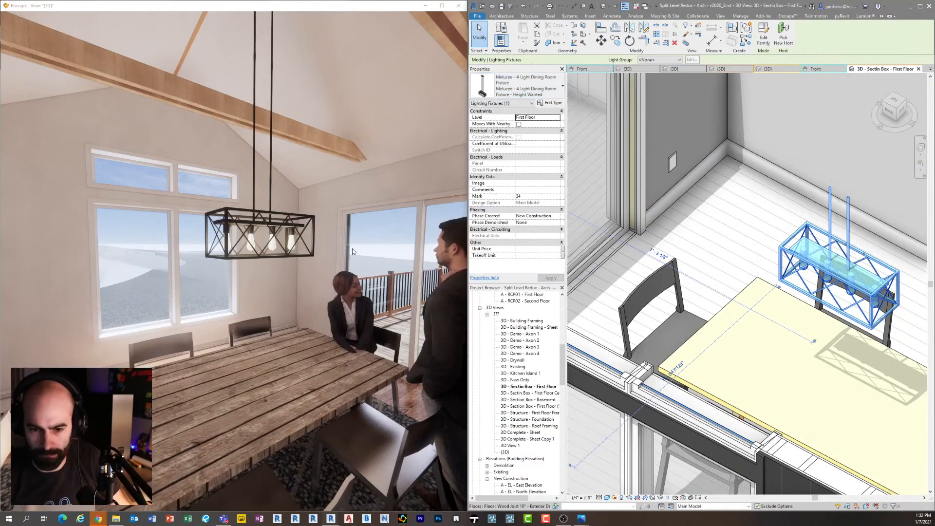
pyautogui.press('w')
pyautogui.moveTo(348, 252); pyautogui.dragTo(422, 145)
pyautogui.press('a')
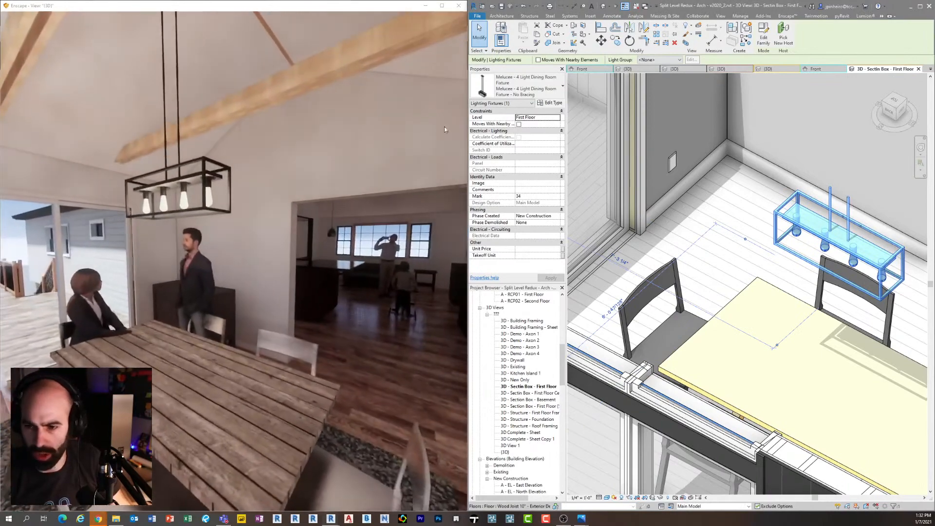
# Change the dining room fixture to the Height Wanted type and frame it in the Enscape rendering
pyautogui.click(516, 86)
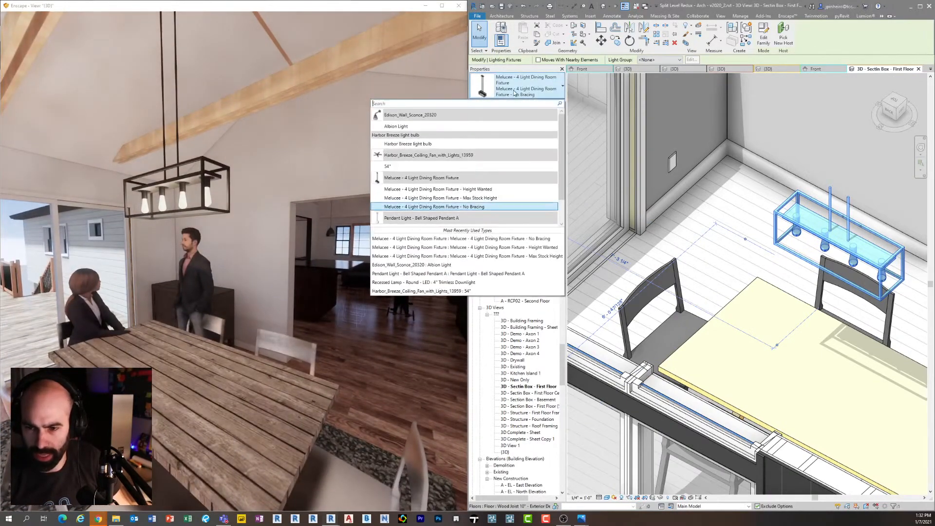
pyautogui.click(493, 189)
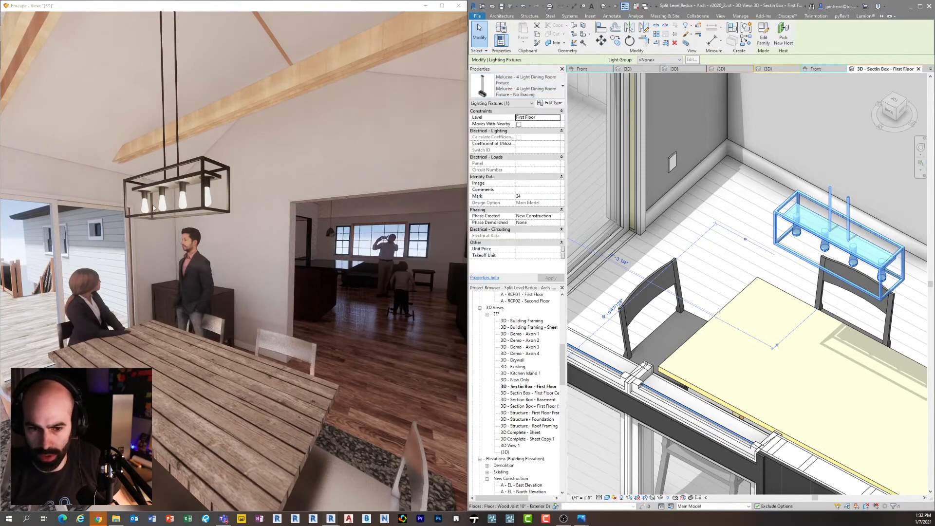
pyautogui.moveTo(304, 271); pyautogui.dragTo(239, 266)
pyautogui.press('d')
pyautogui.press('w')
pyautogui.press('s')
# Set the Height Wanted type's Fixture Width to 4' 0" and inspect the fixture in the Enscape rendering
pyautogui.click(551, 103)
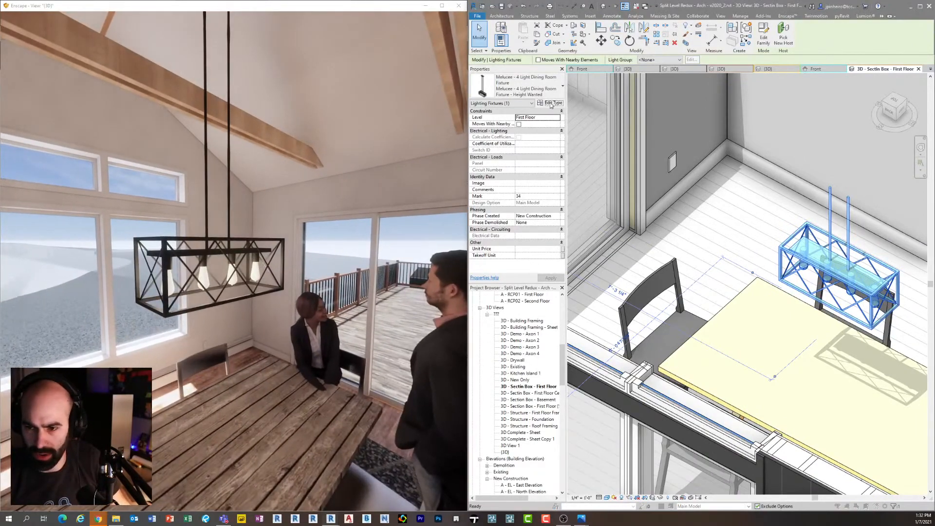
pyautogui.moveTo(344, 101); pyautogui.dragTo(763, 76)
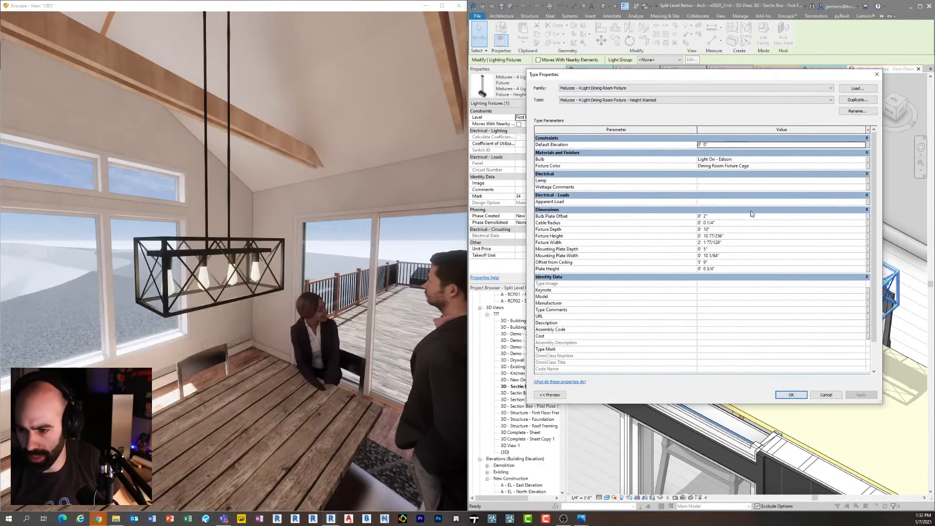
pyautogui.click(739, 243)
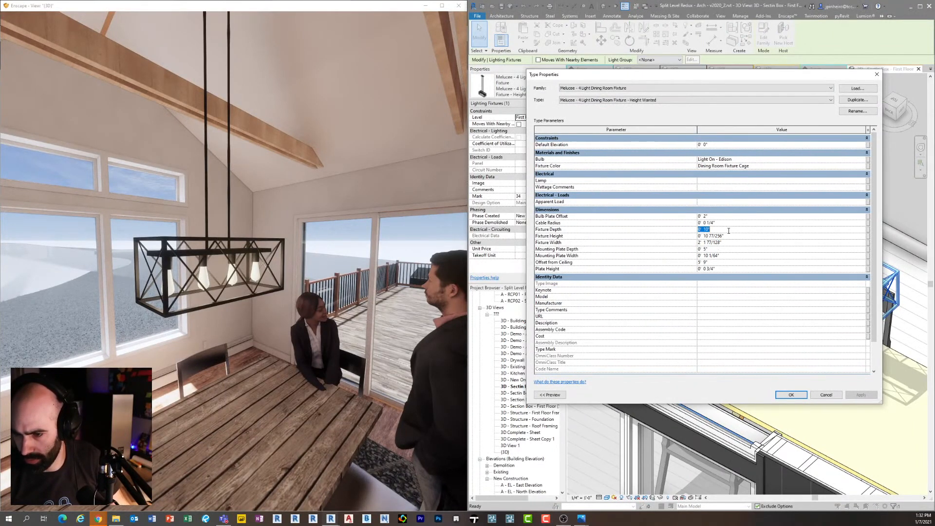
pyautogui.write("4' 0")
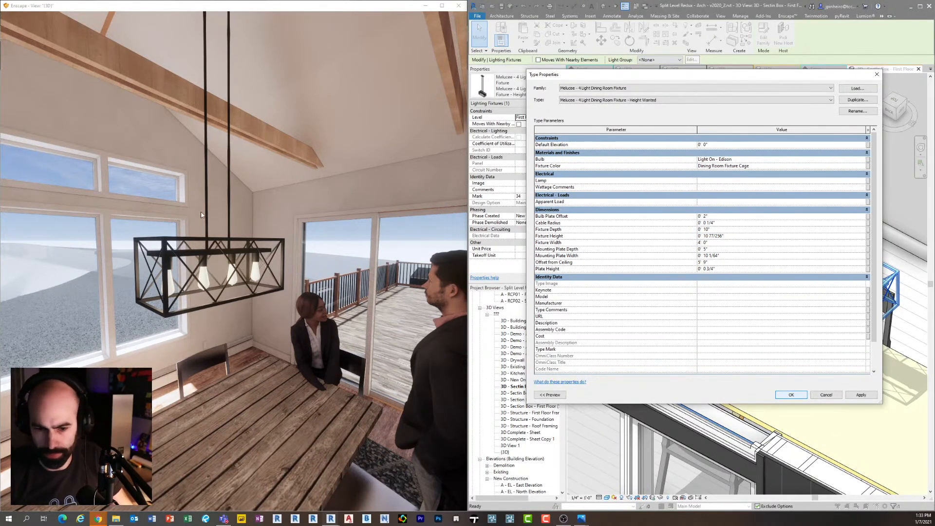
pyautogui.press('Return')
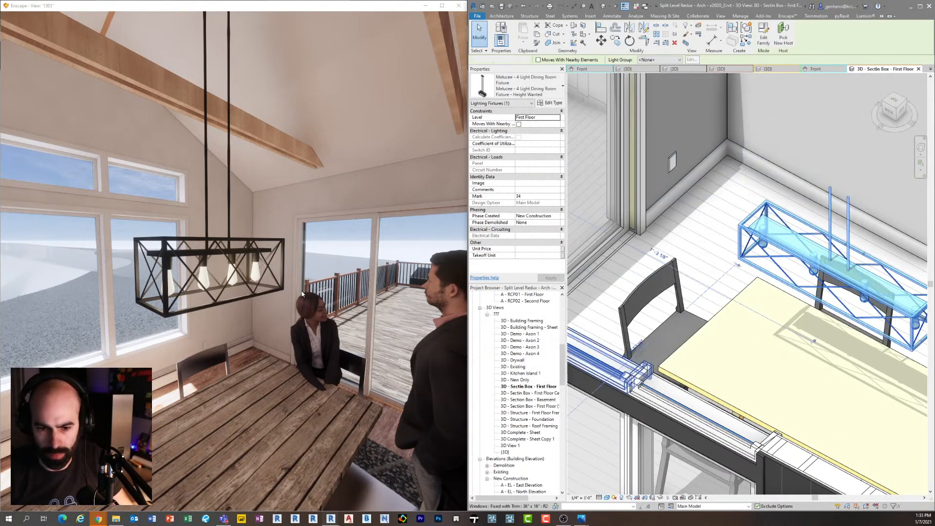
pyautogui.press('w')
pyautogui.moveTo(332, 293); pyautogui.dragTo(268, 294)
pyautogui.moveTo(268, 294)
pyautogui.mouseDown(button='right')
pyautogui.moveTo(429, 294)
pyautogui.moveTo(263, 293)
pyautogui.mouseUp(button='right')
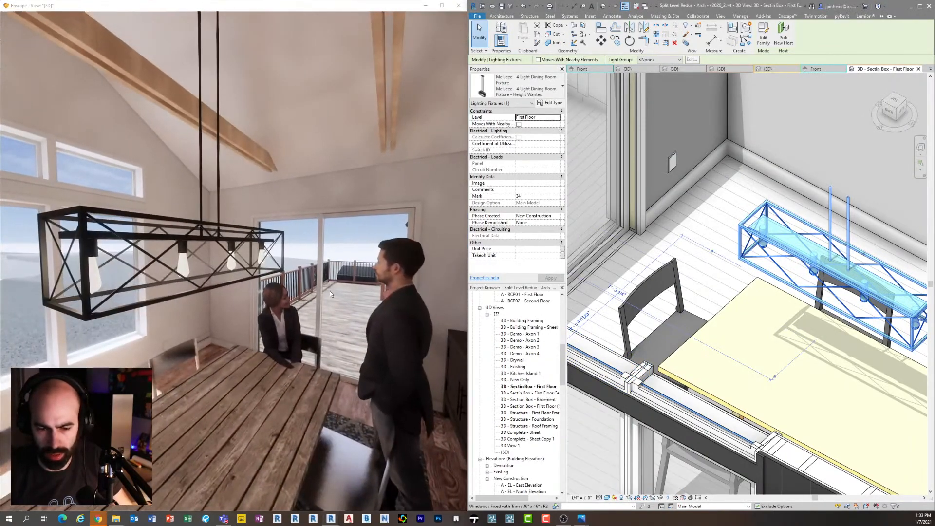